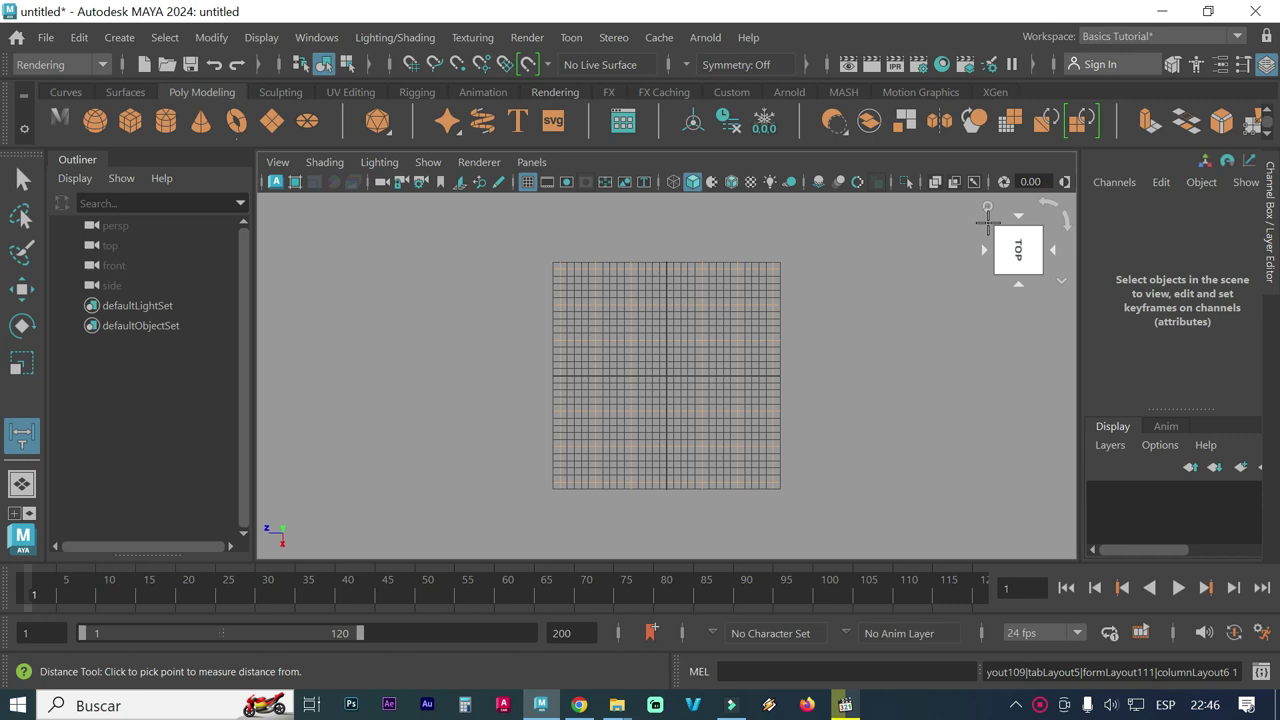
Return to the Select Tool and the home perspective view, then open the Windows menu
key(q)
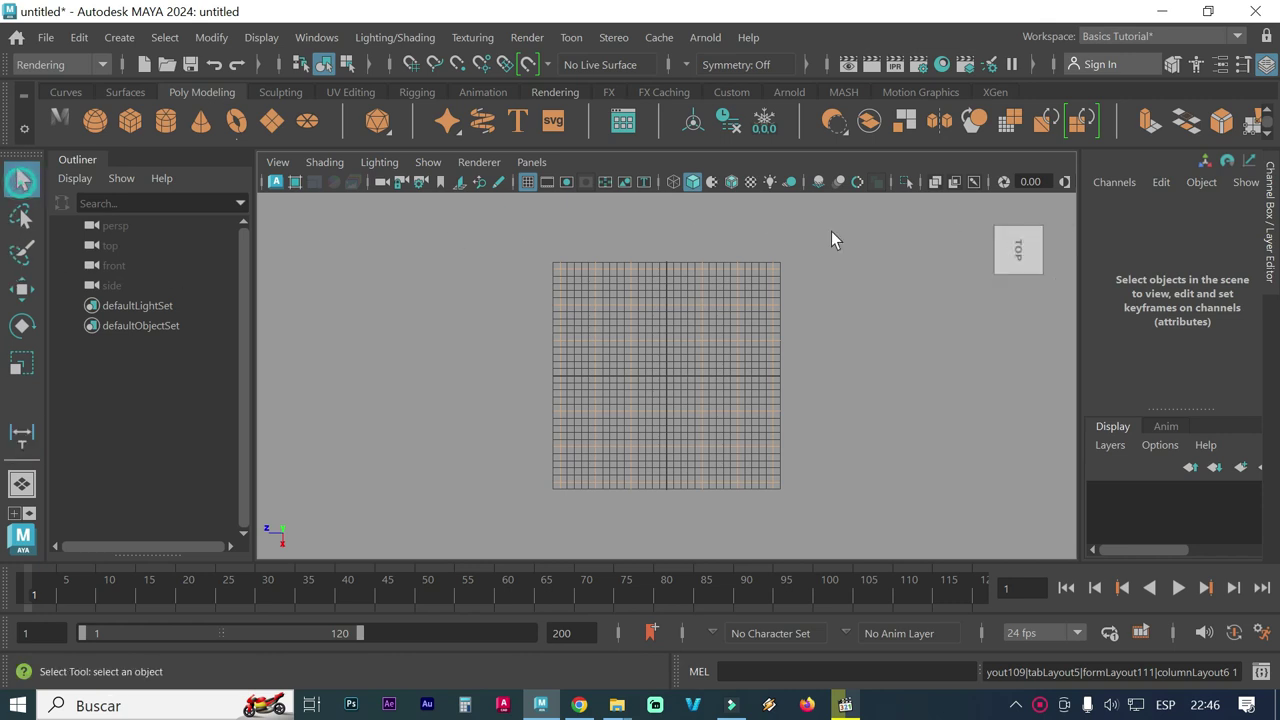
click(987, 207)
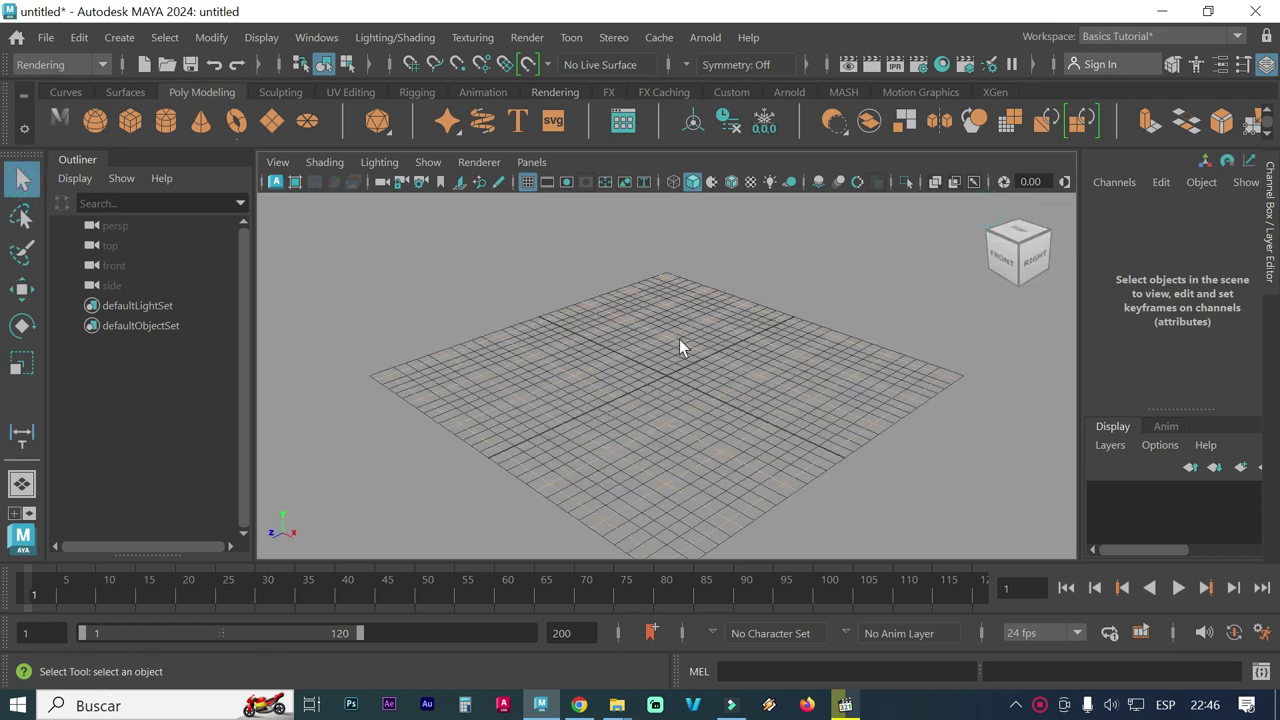
click(300, 38)
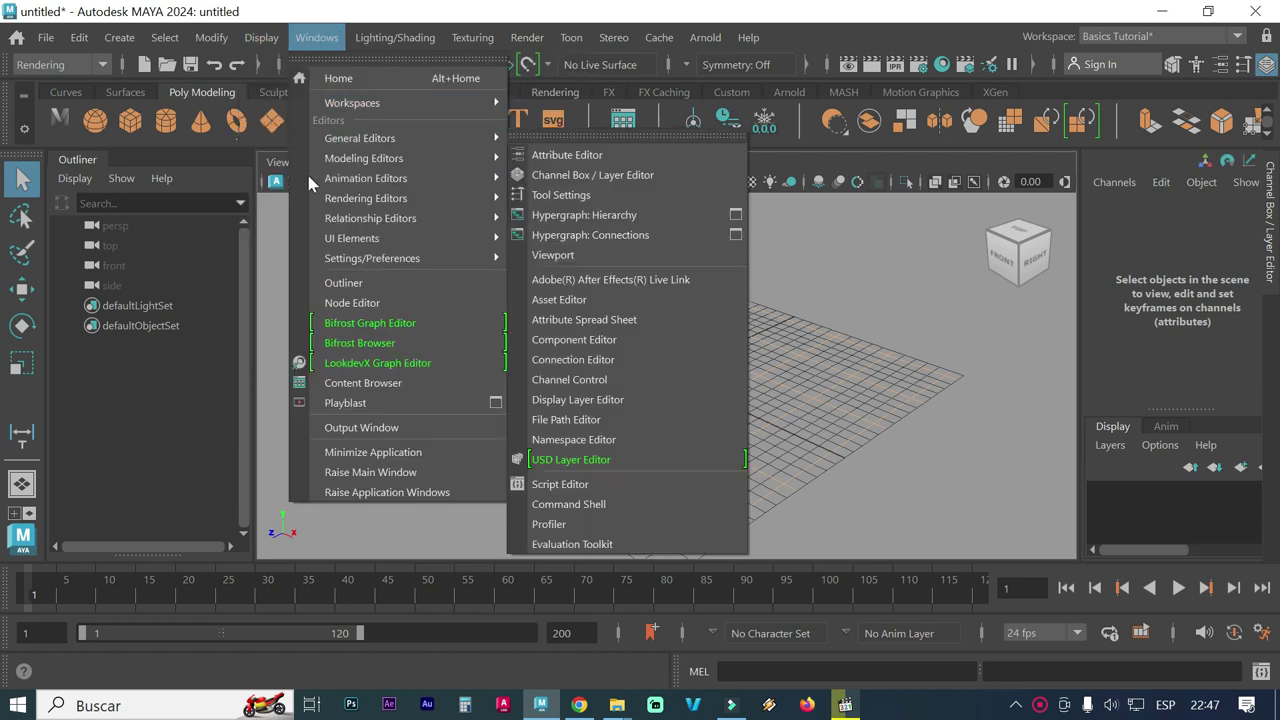
mouse_move(372, 258)
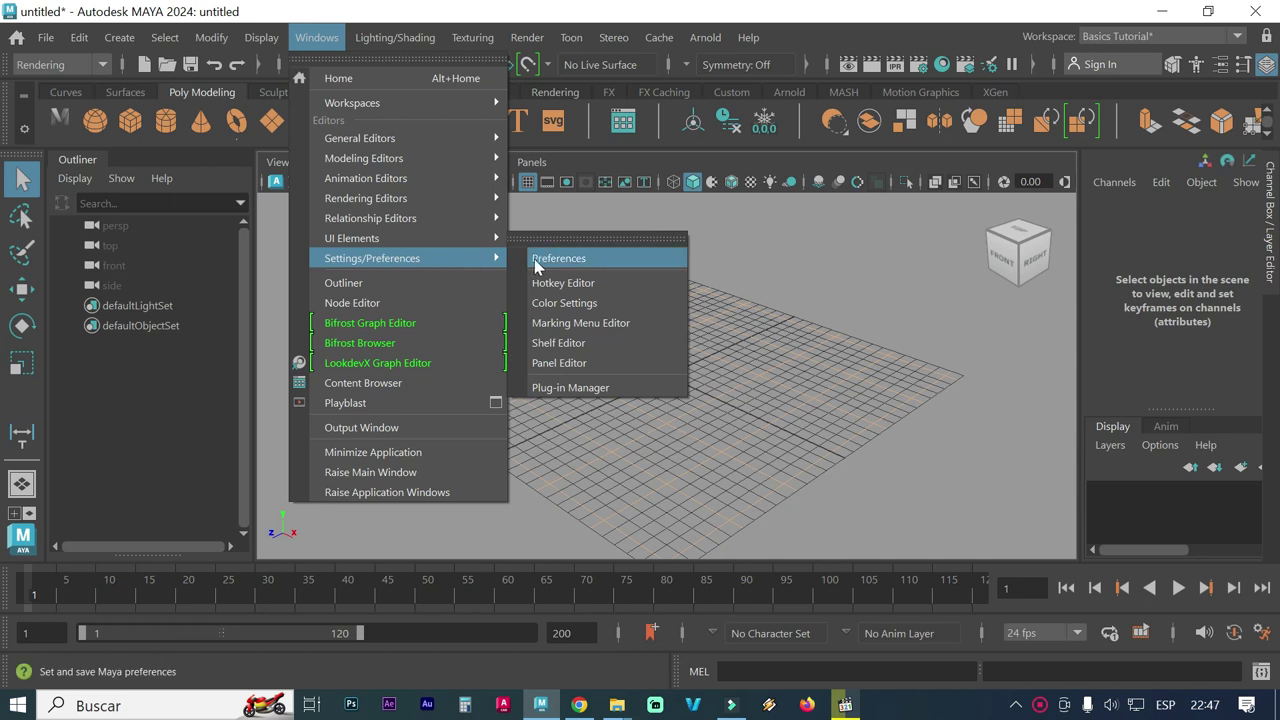
click(535, 259)
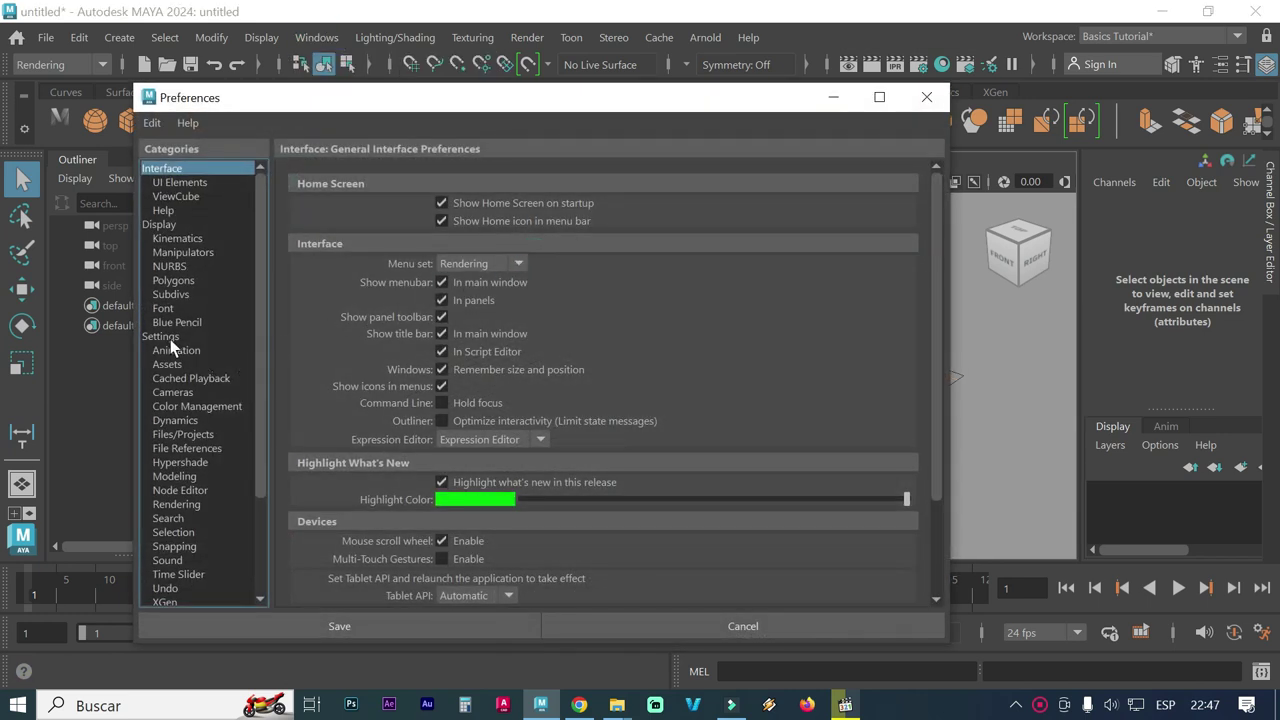
click(163, 337)
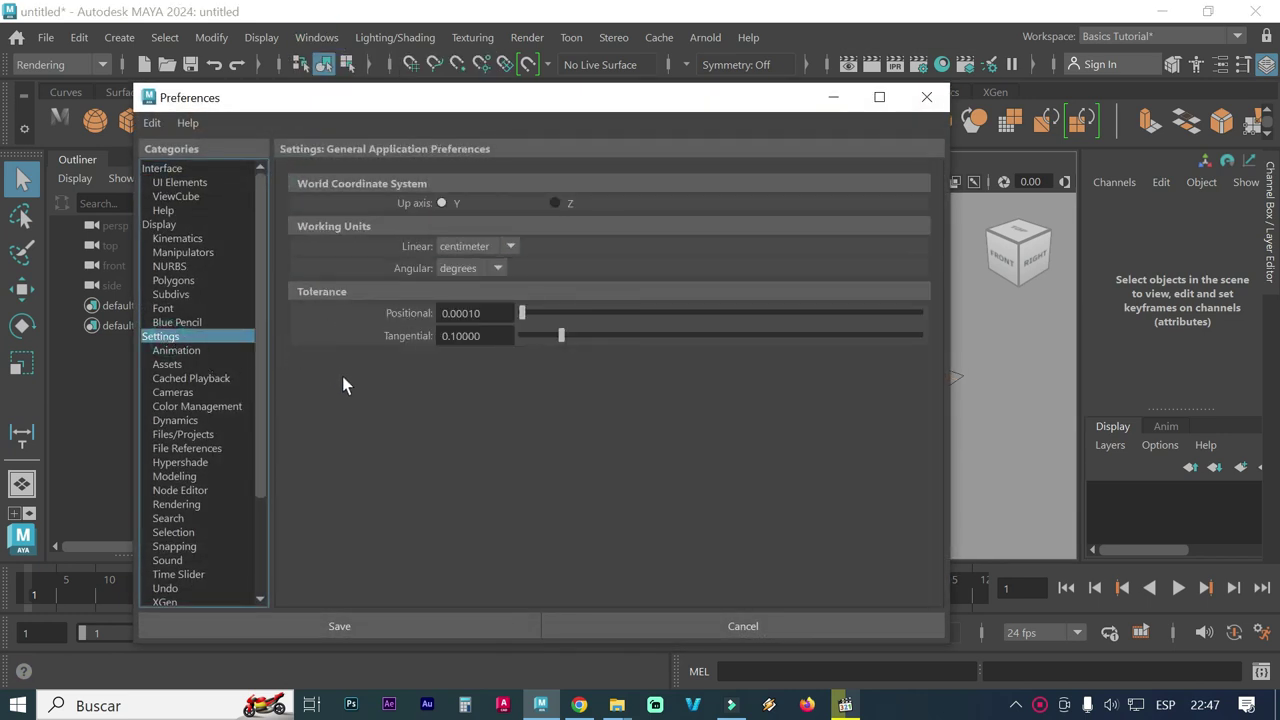
click(515, 245)
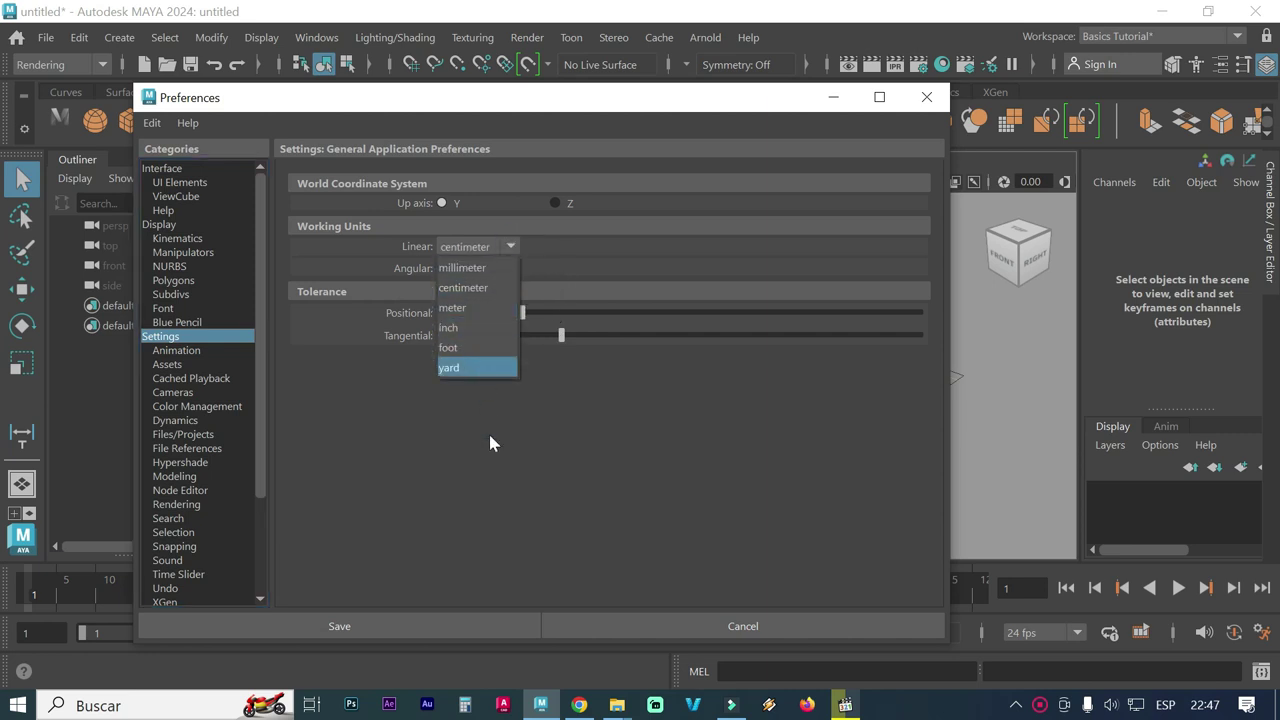
click(690, 489)
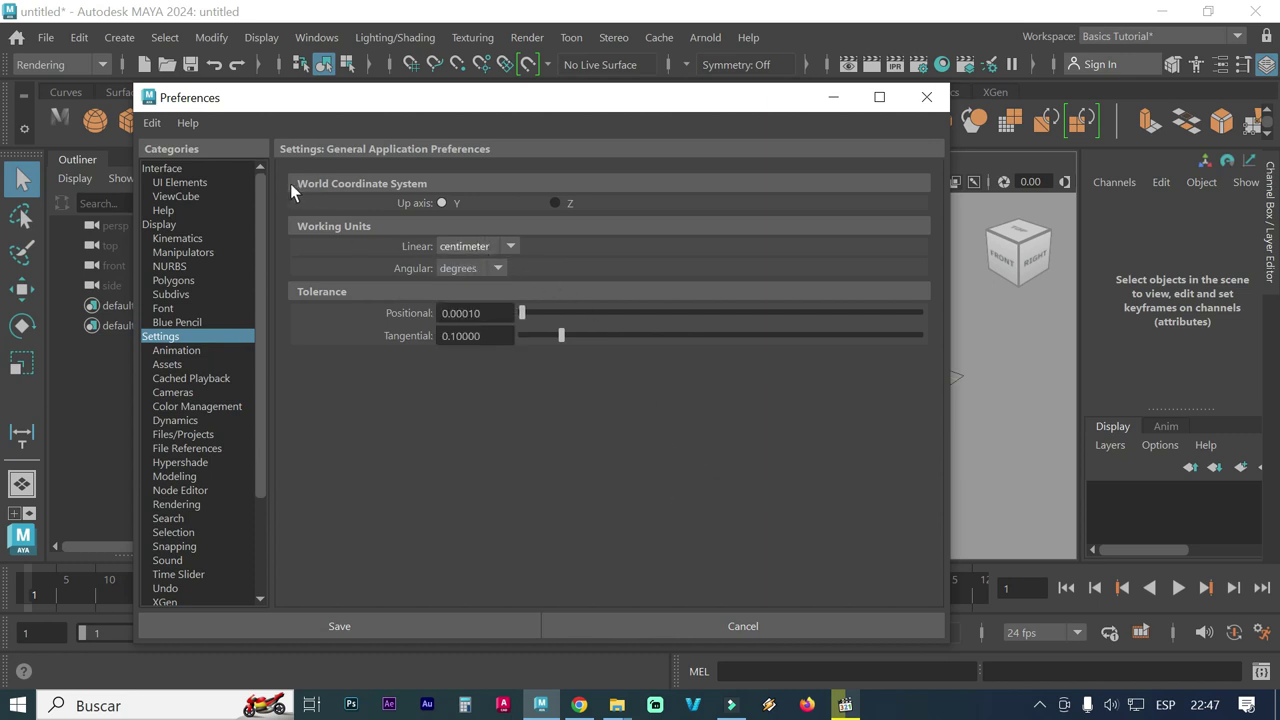
click(909, 96)
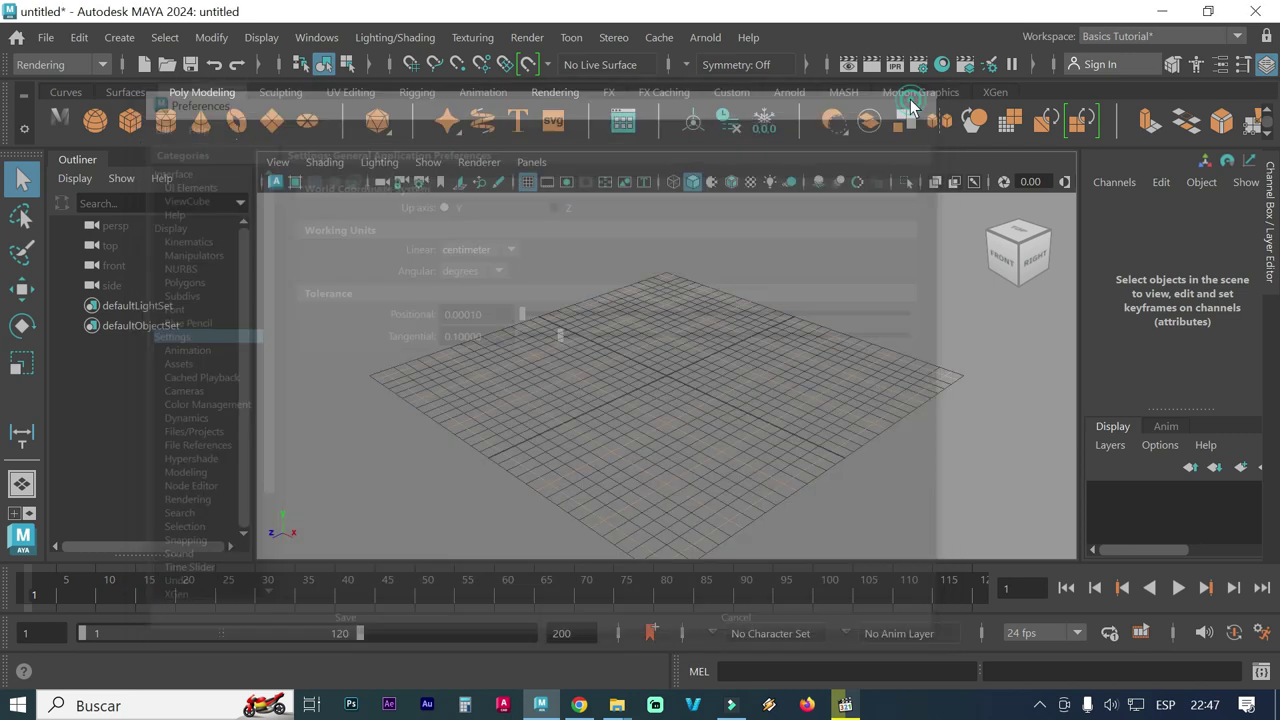
Review the Display > Grid options without changing them, then open the Create menu
click(250, 40)
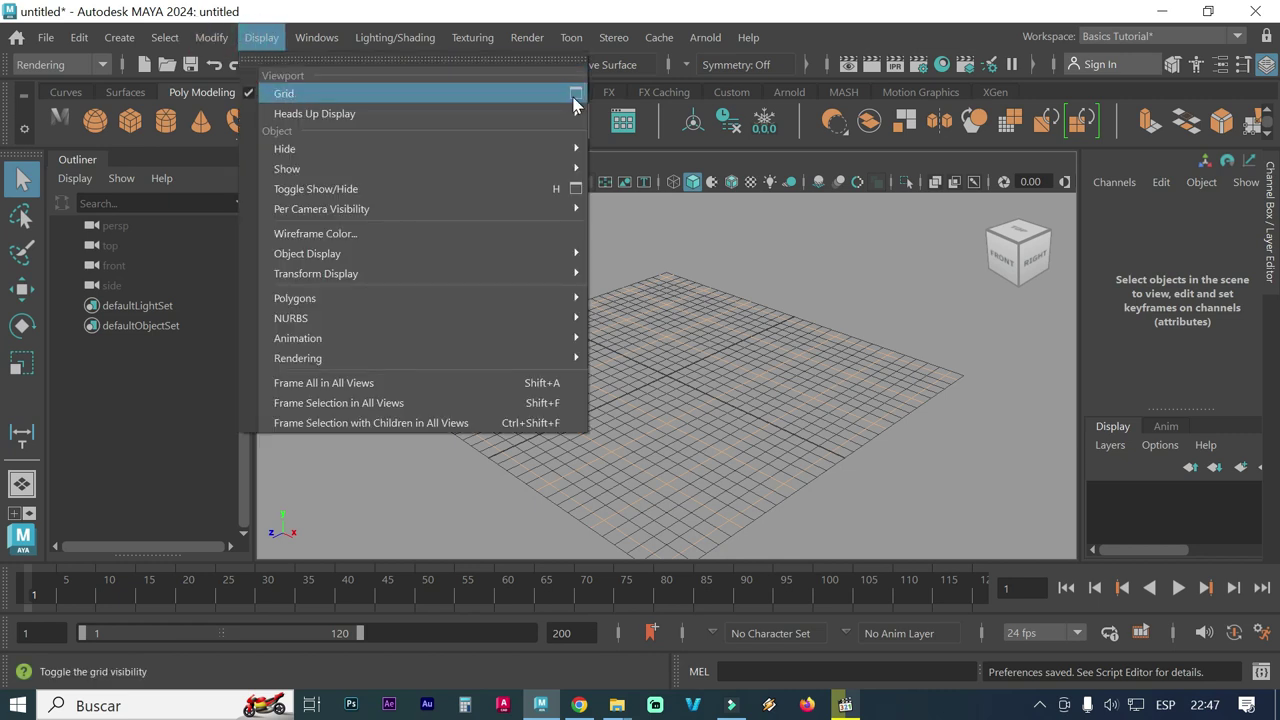
click(575, 94)
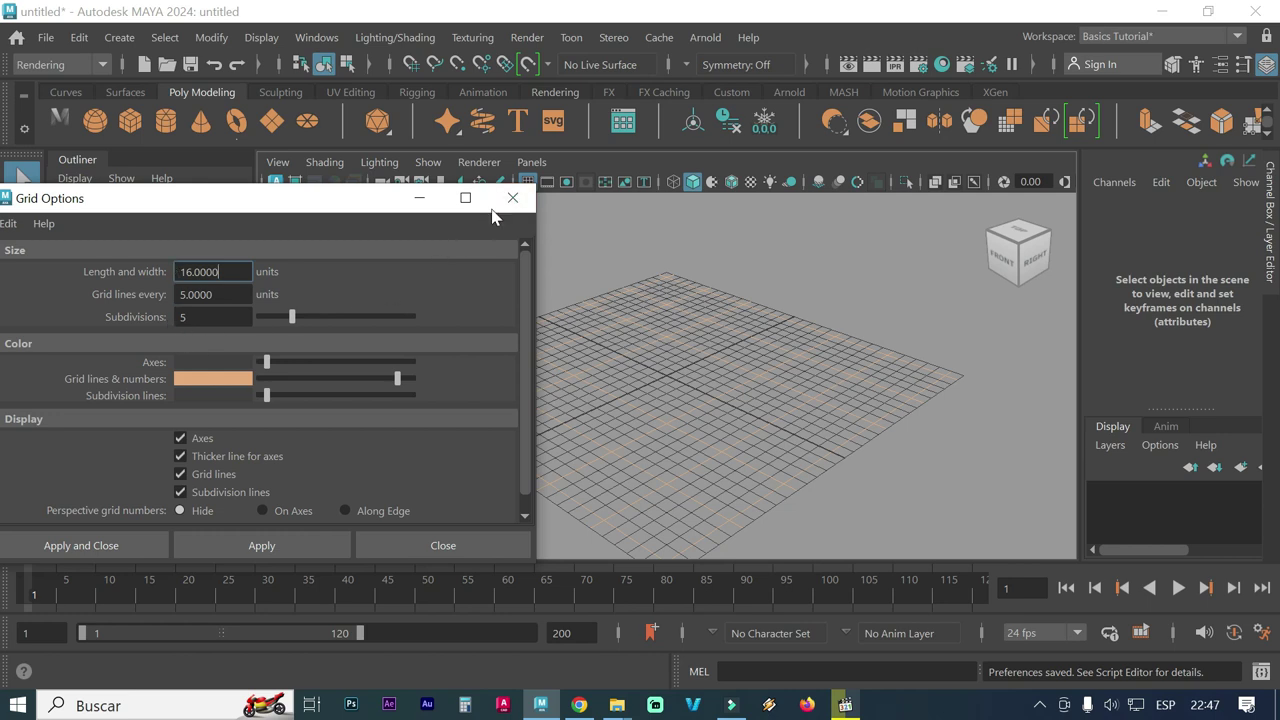
click(512, 197)
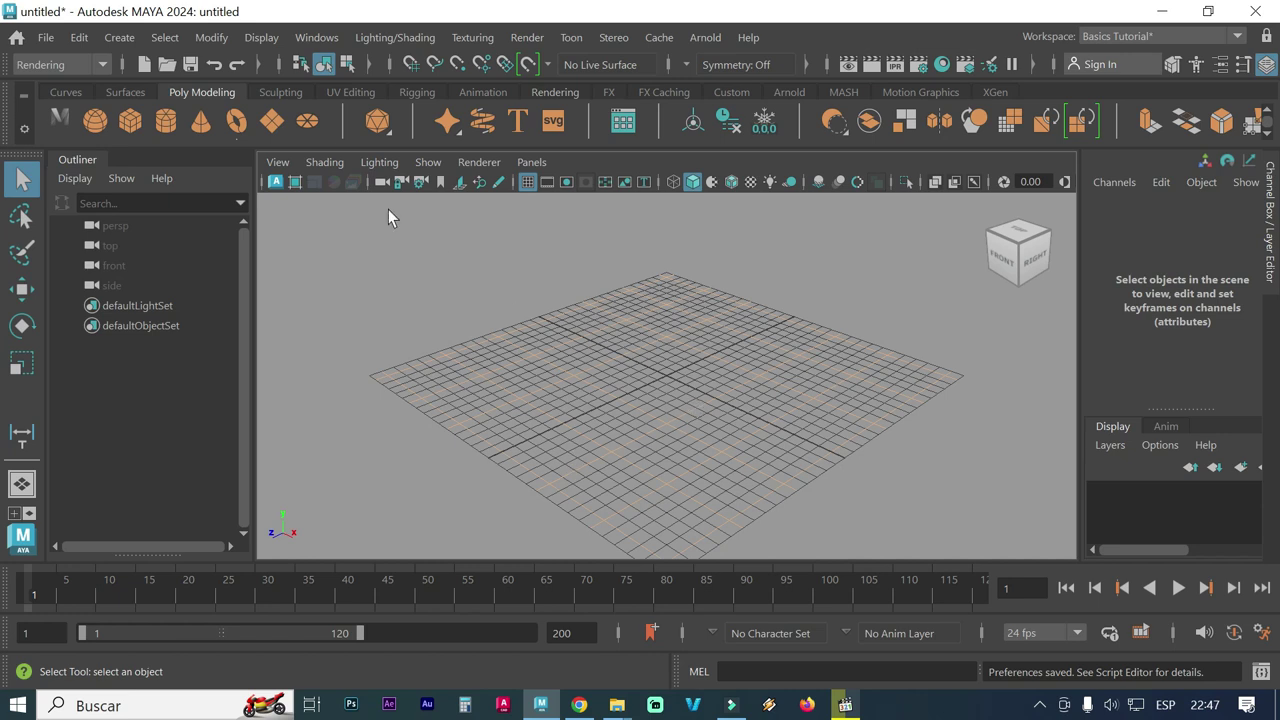
click(122, 40)
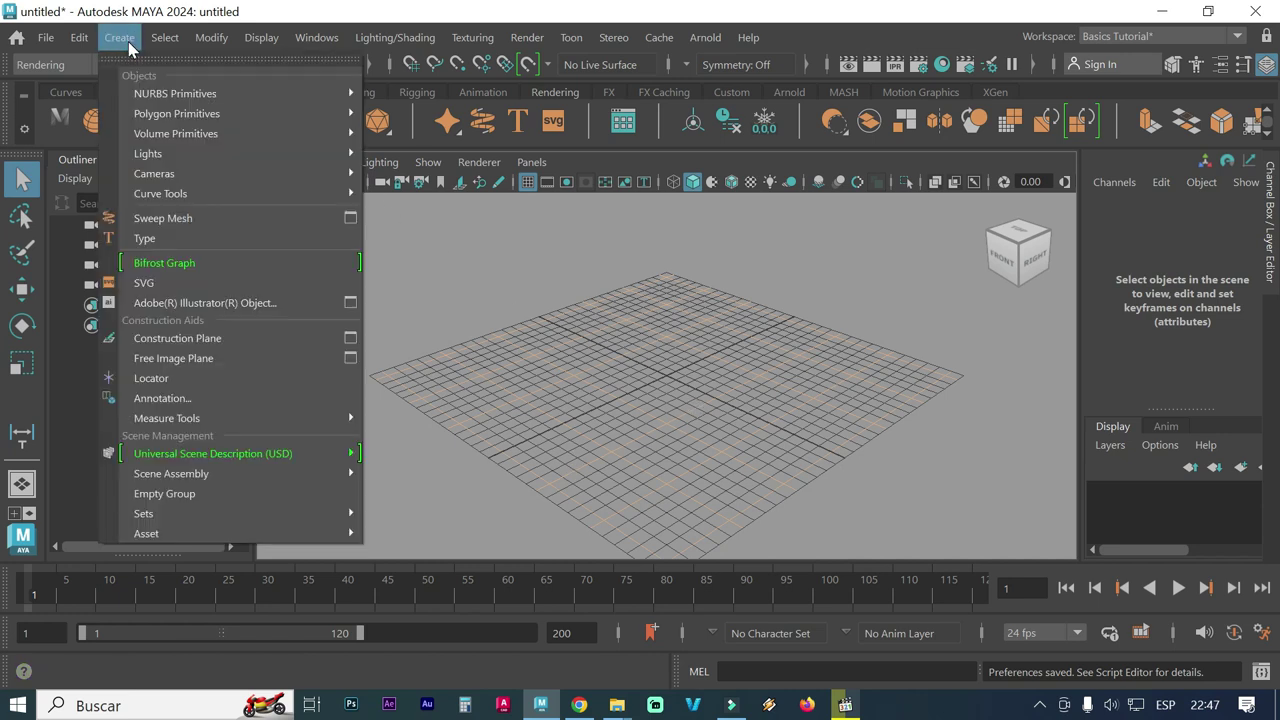
mouse_move(177, 113)
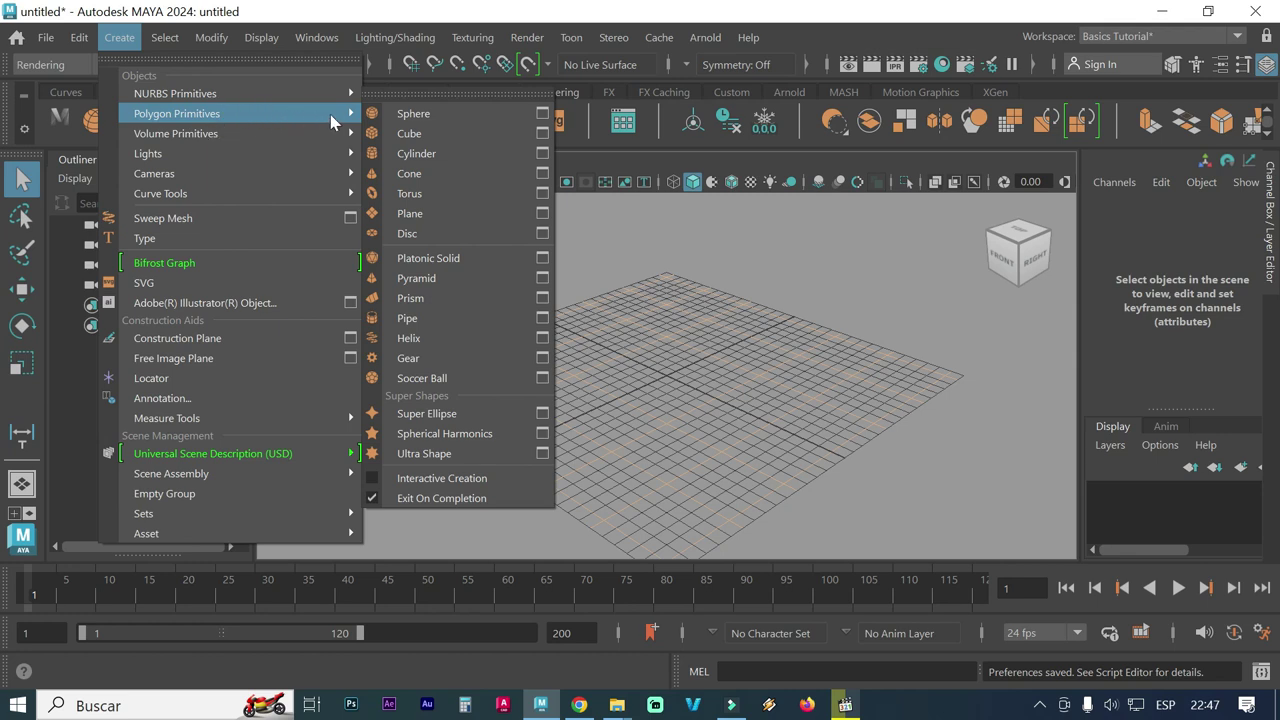
Create pCube1 from the cube options: width 180, height 2, depth 90
click(539, 132)
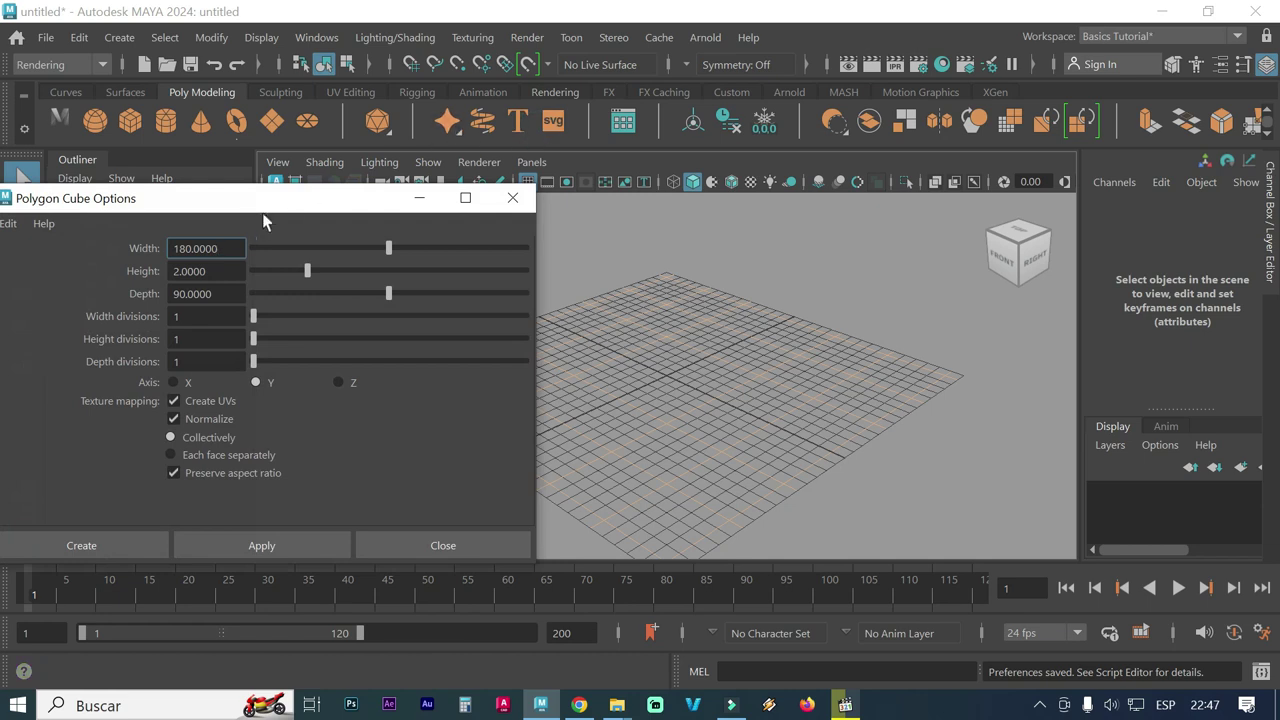
drag(256, 209, 320, 169)
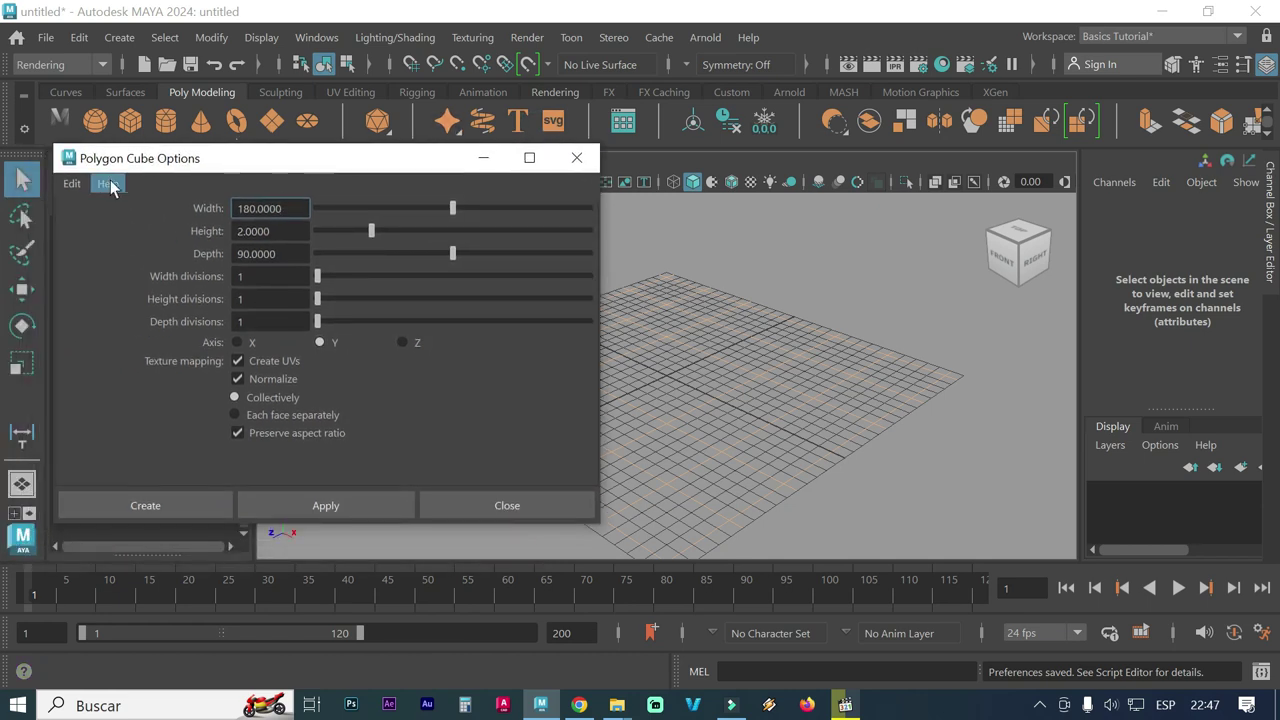
click(74, 184)
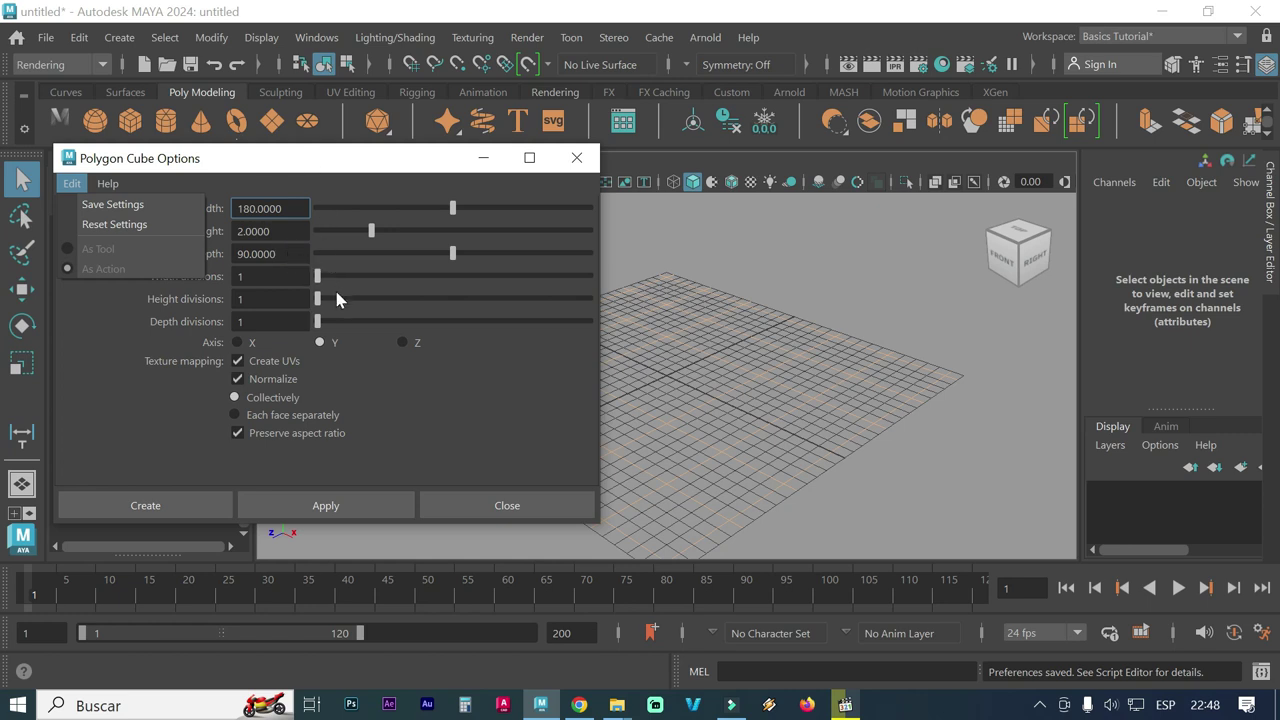
click(277, 189)
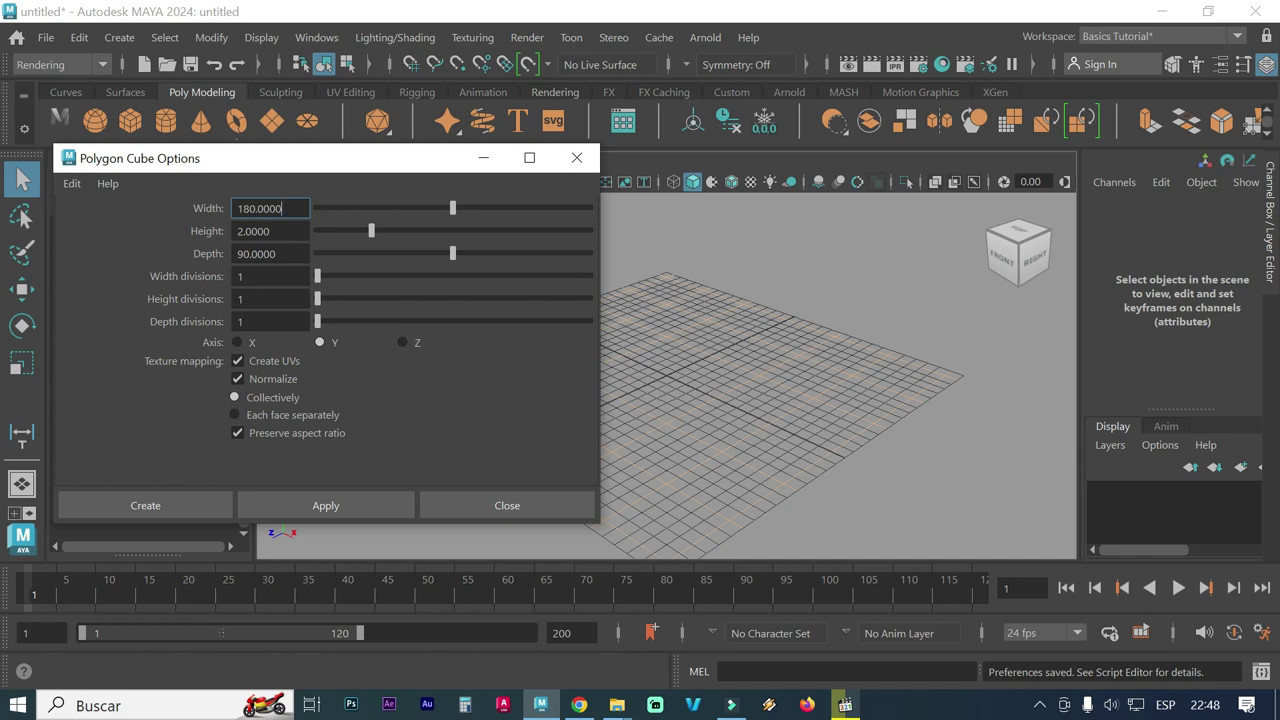
click(358, 497)
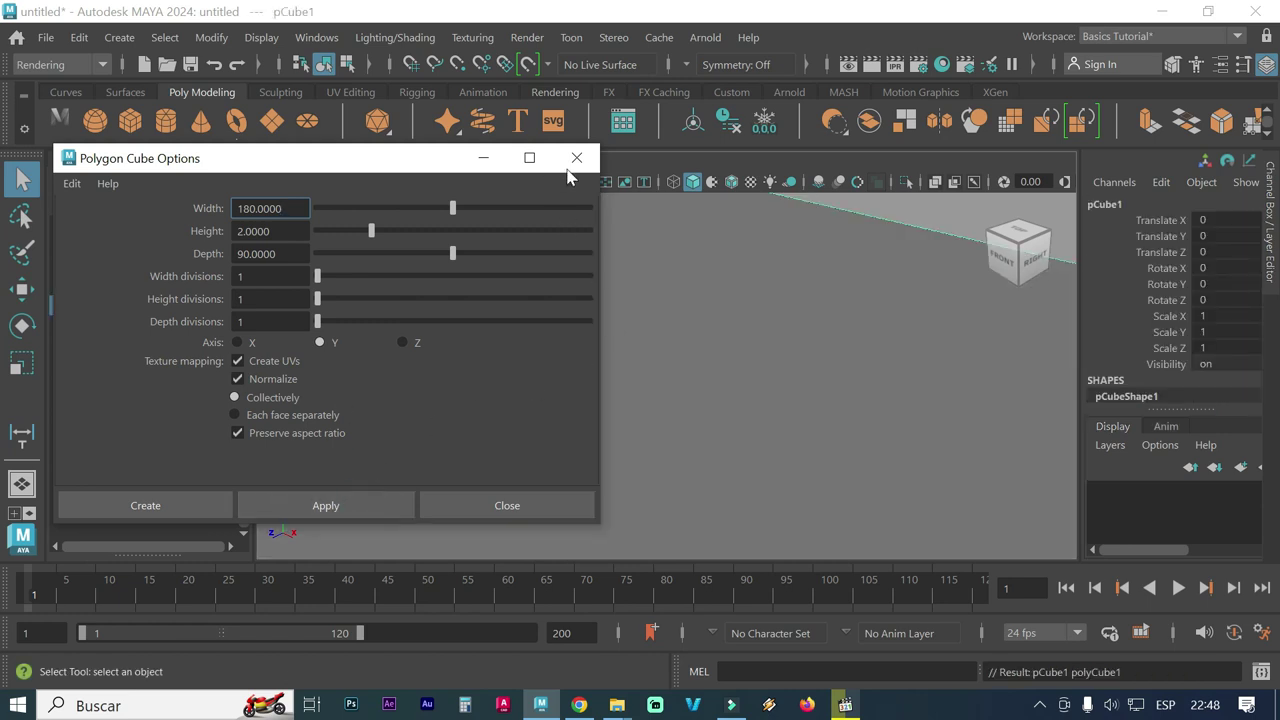
click(576, 160)
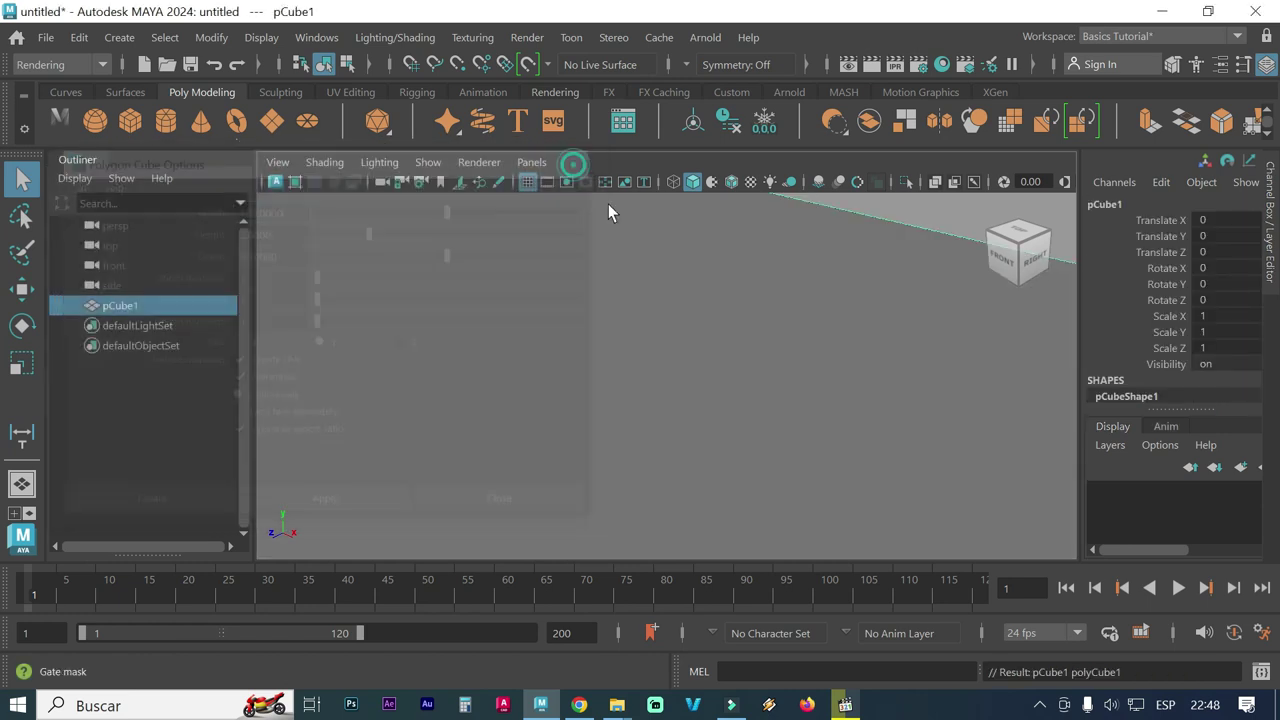
click(984, 208)
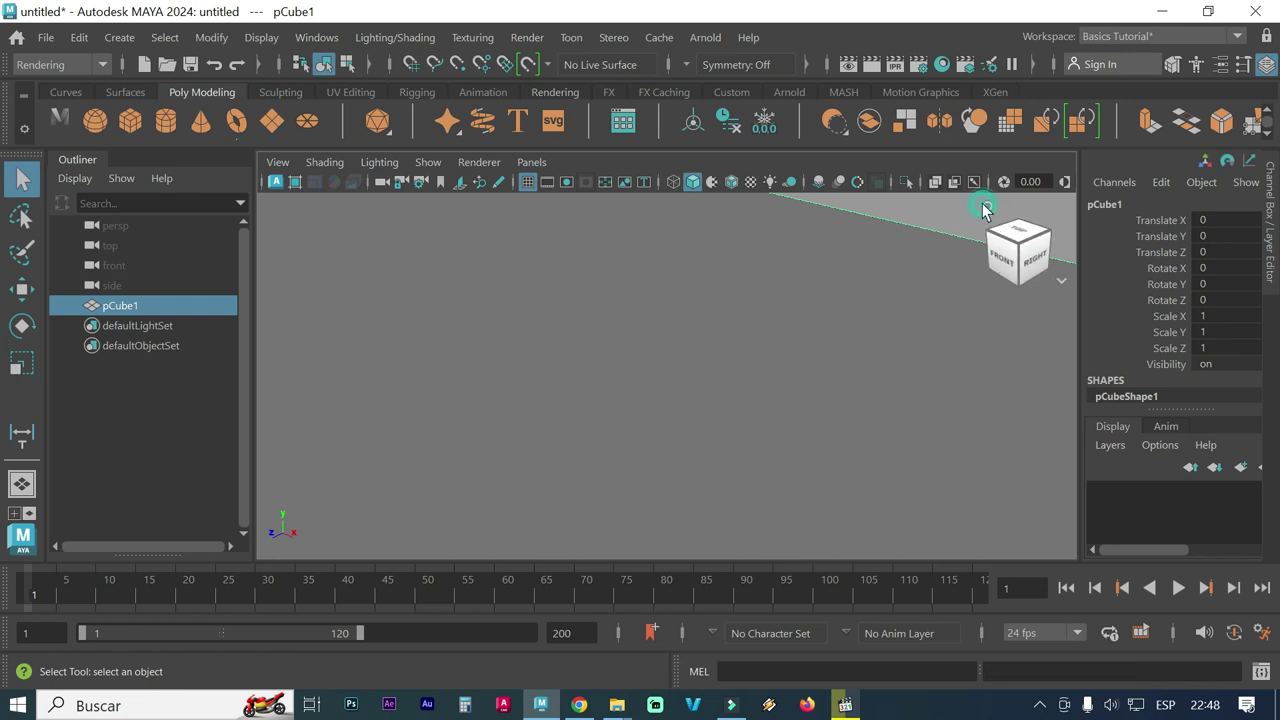
click(985, 208)
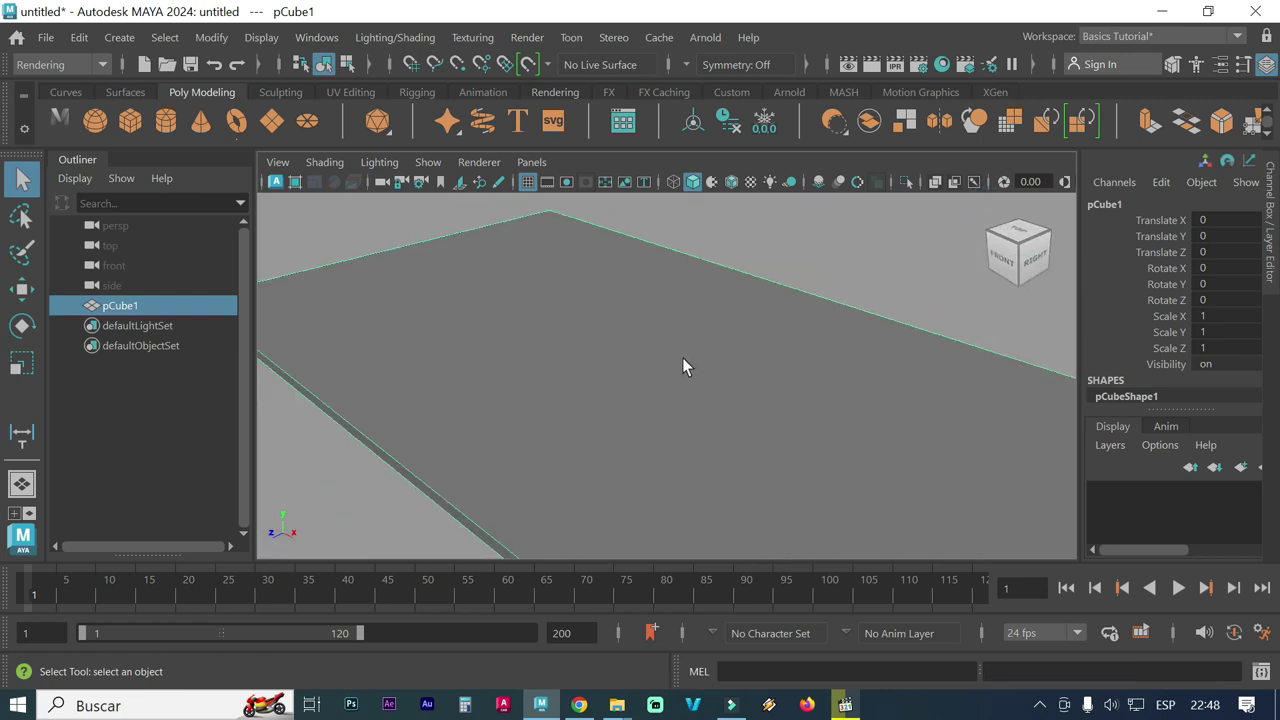
key(f)
scroll(682, 360, down, 1)
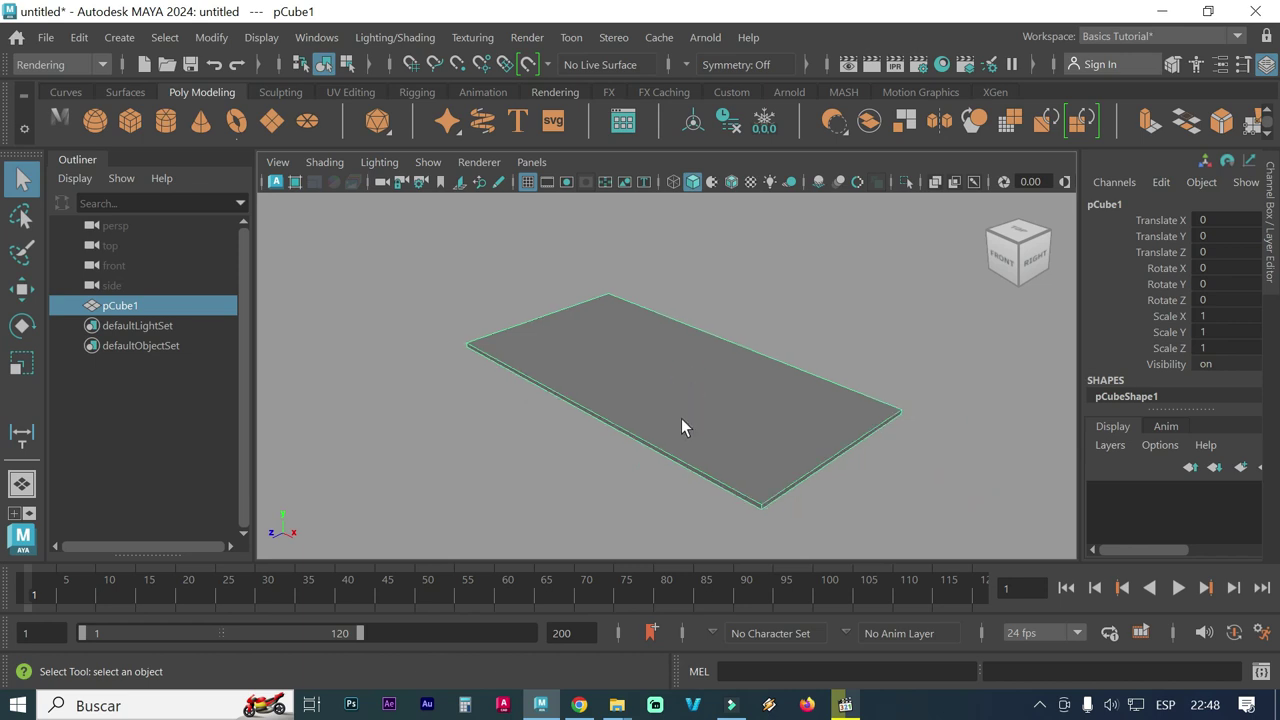
key(w)
drag(671, 329, 674, 376)
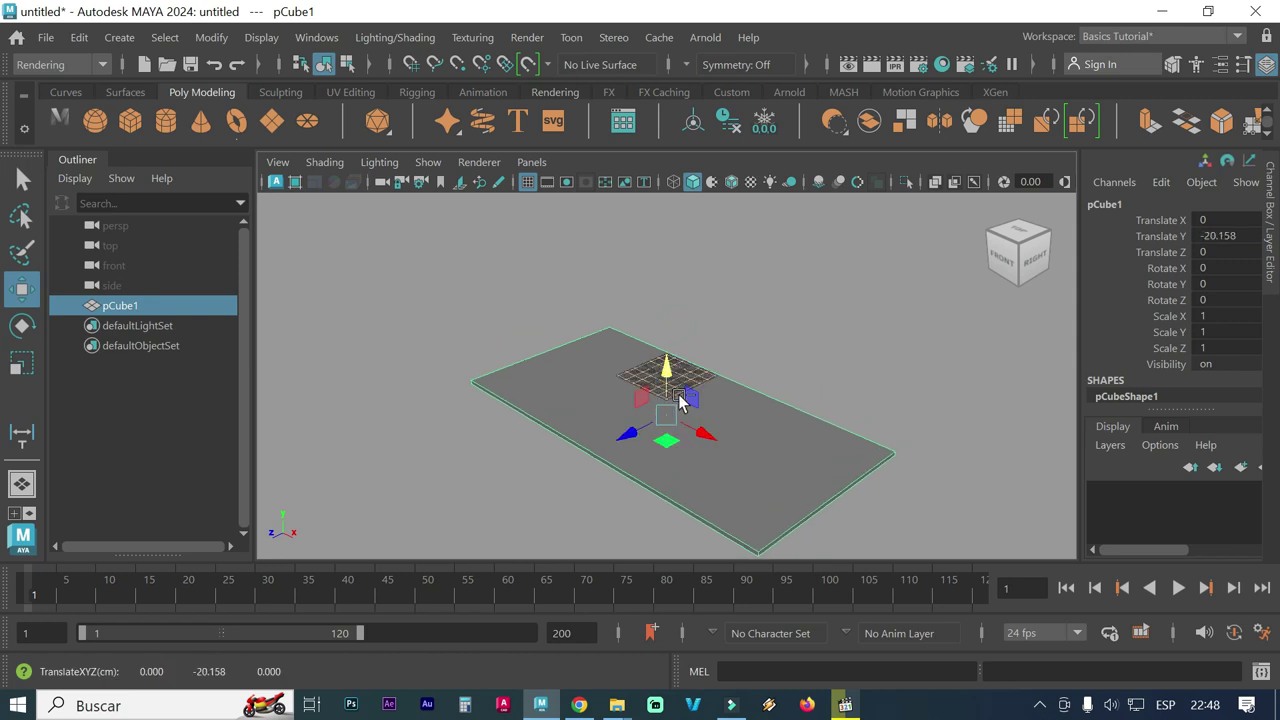
key(ctrl+z)
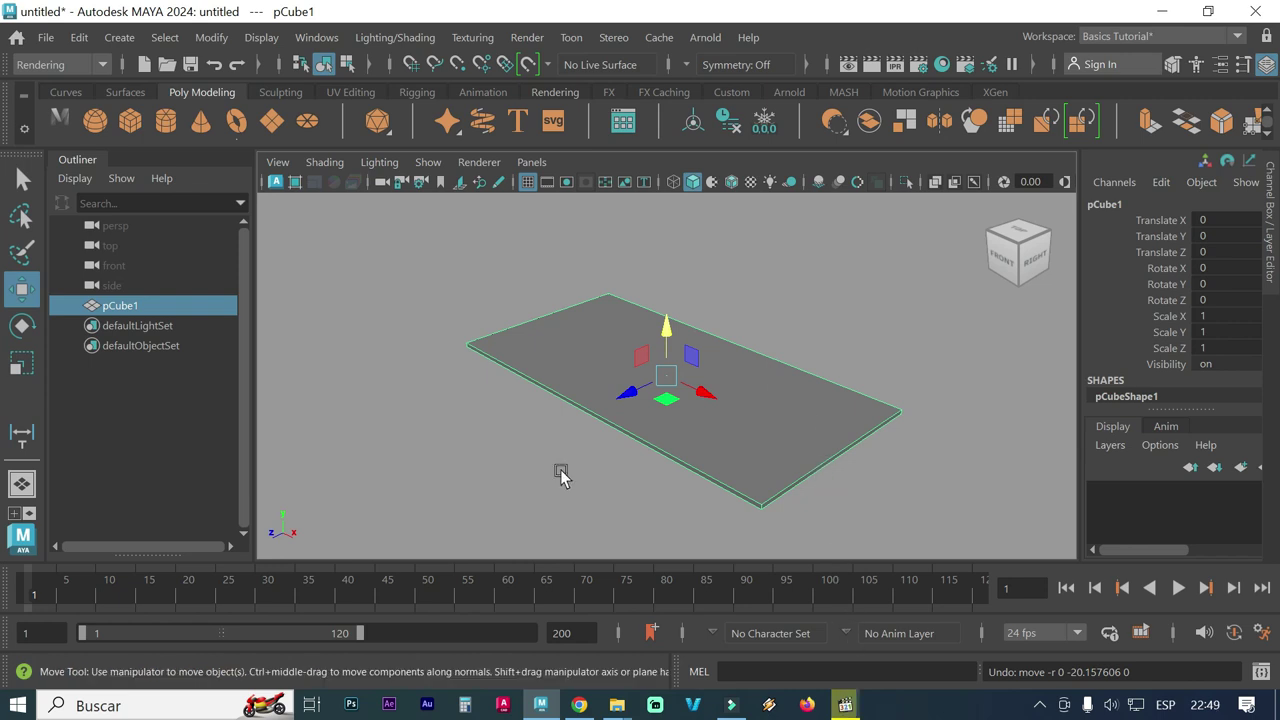
scroll(600, 475, up, 3)
scroll(714, 377, up, 2)
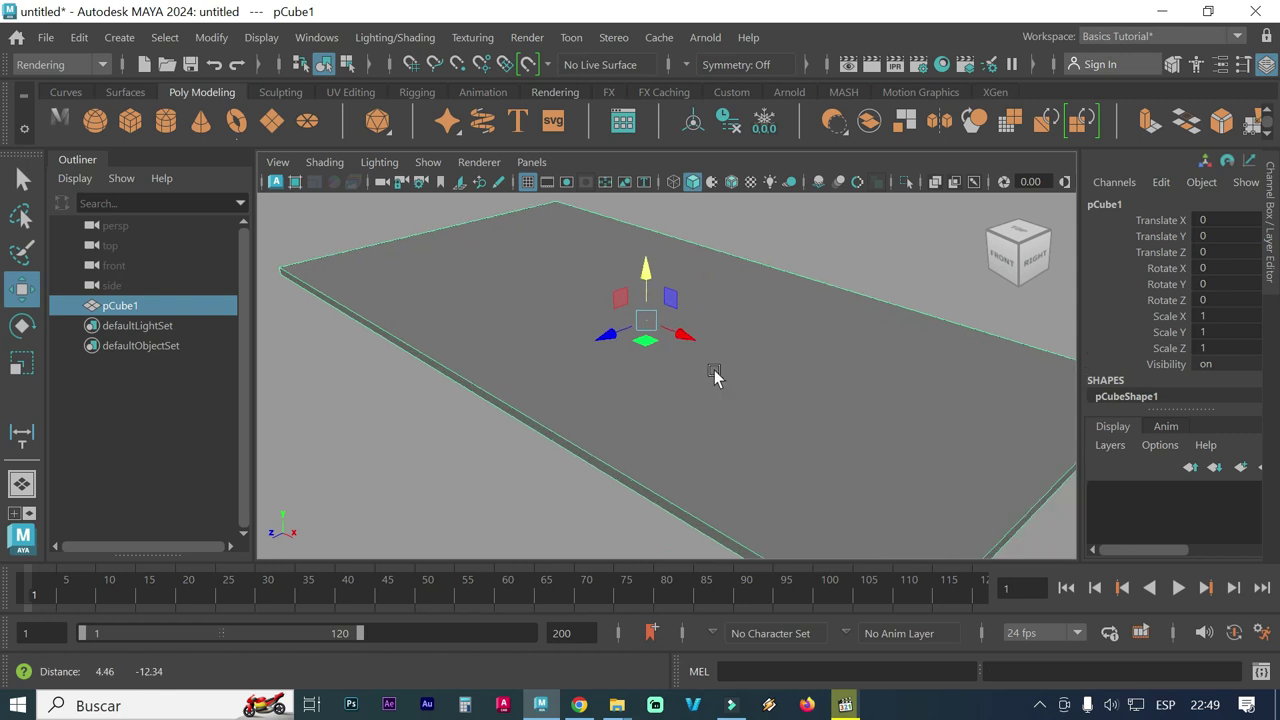
scroll(644, 357, up, 3)
mouse_move(644, 357)
alt+middle_down()
mouse_move(777, 360)
mouse_move(704, 329)
mouse_move(636, 324)
alt+middle_up()
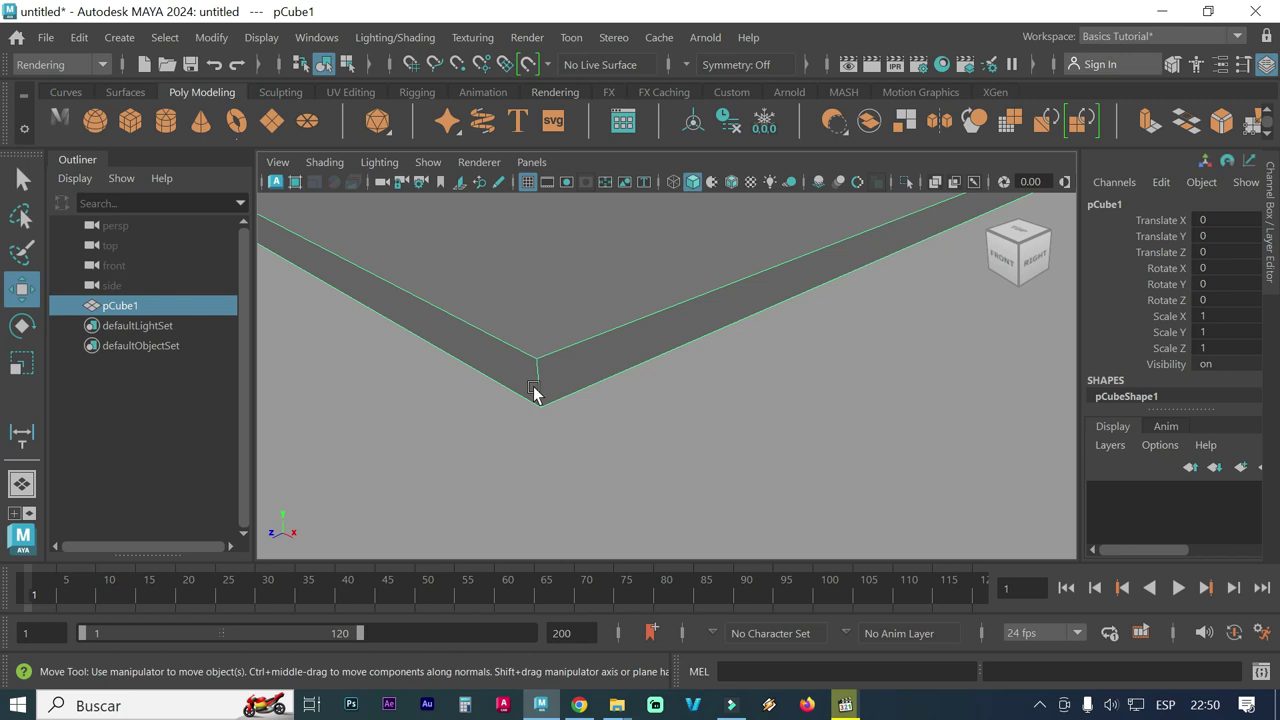
Set polyCube1's Subdivisions Height to 2 and zoom out to view the whole slab
scroll(1100, 385, down, 1)
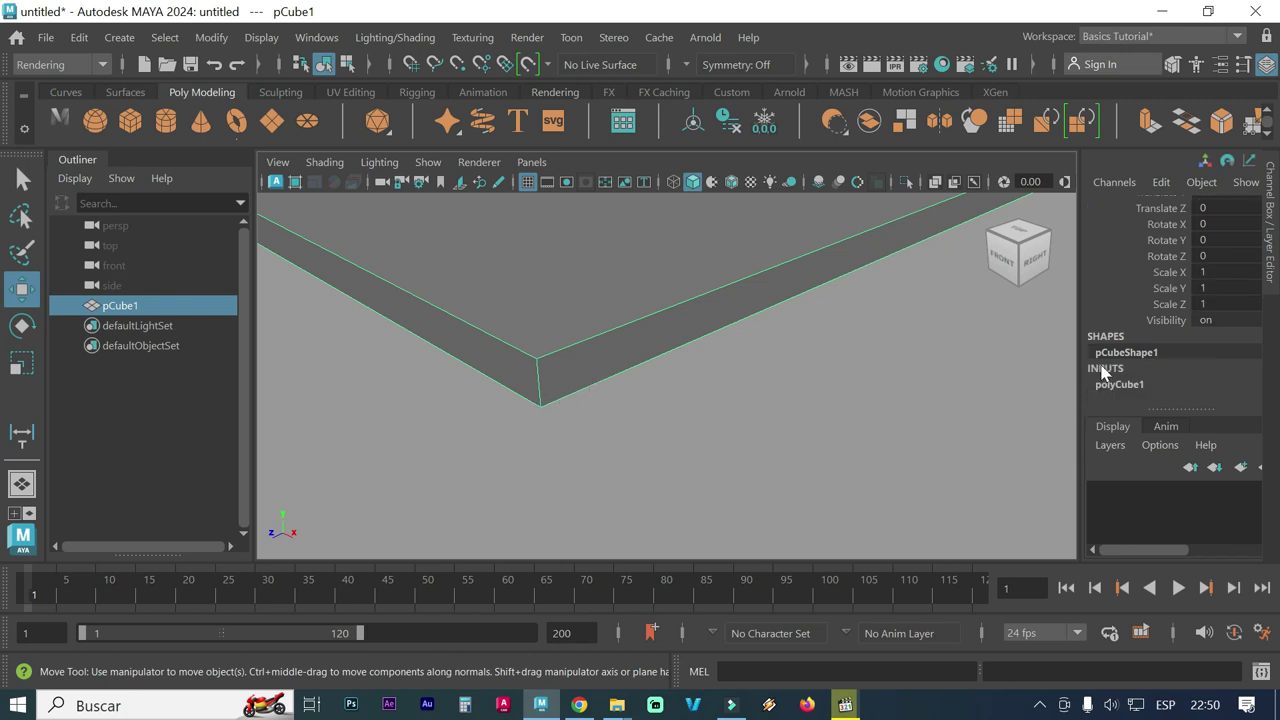
click(1120, 389)
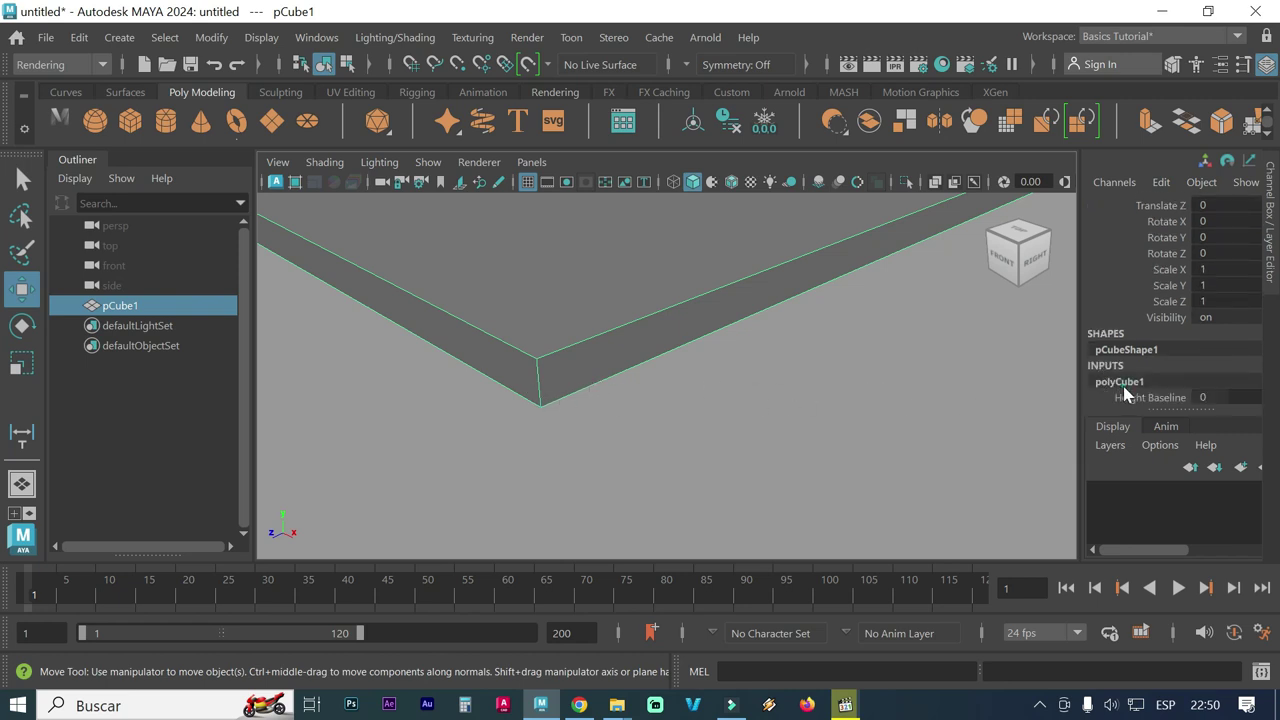
scroll(1170, 382, down, 1)
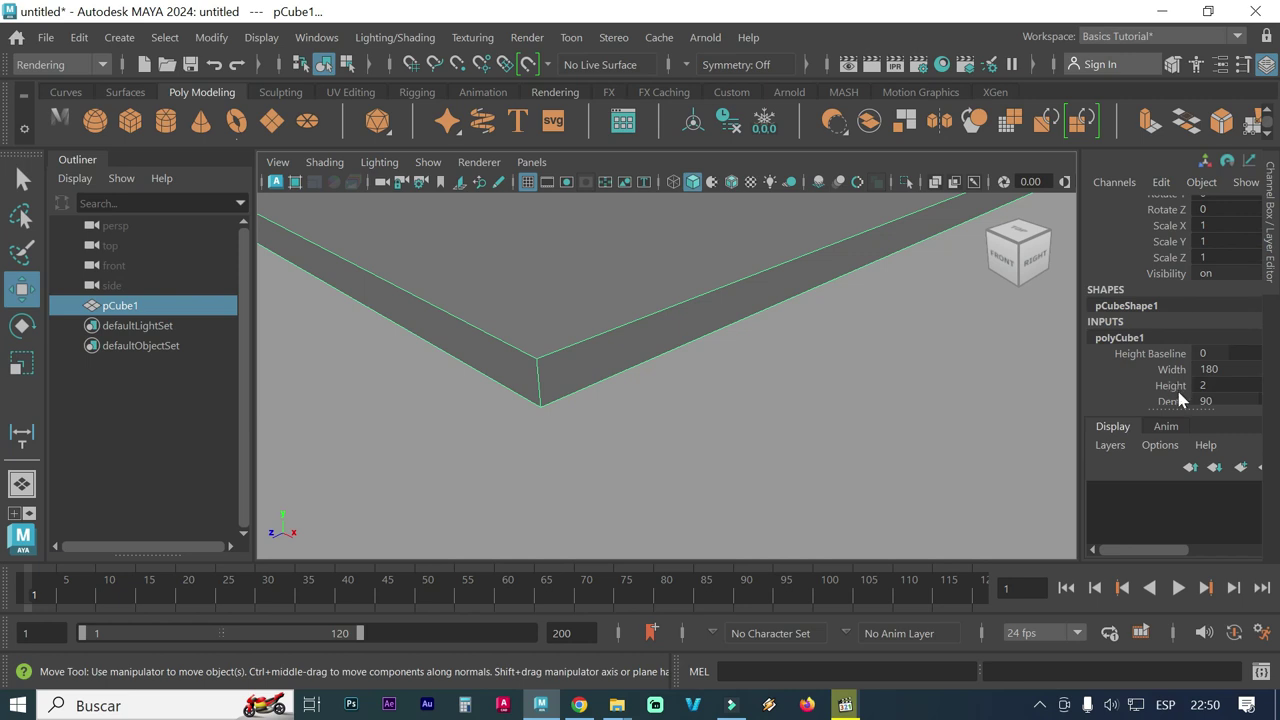
scroll(1190, 401, down, 1)
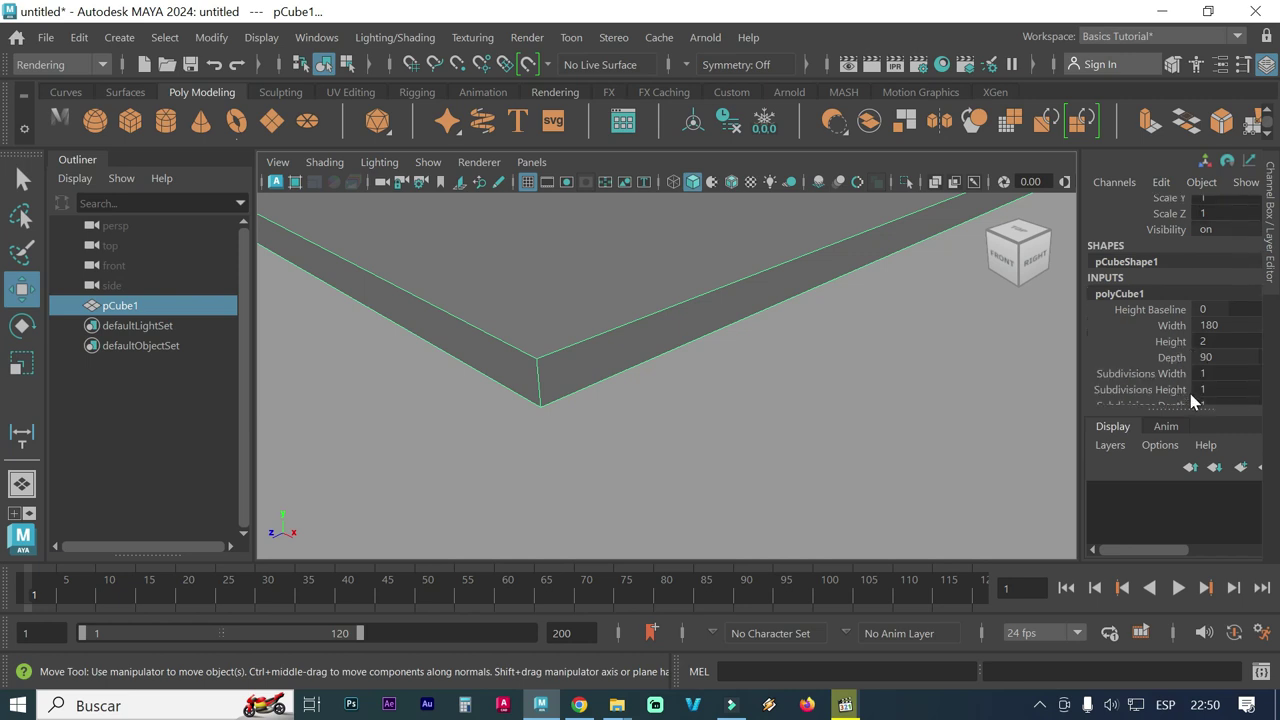
scroll(1190, 401, down, 1)
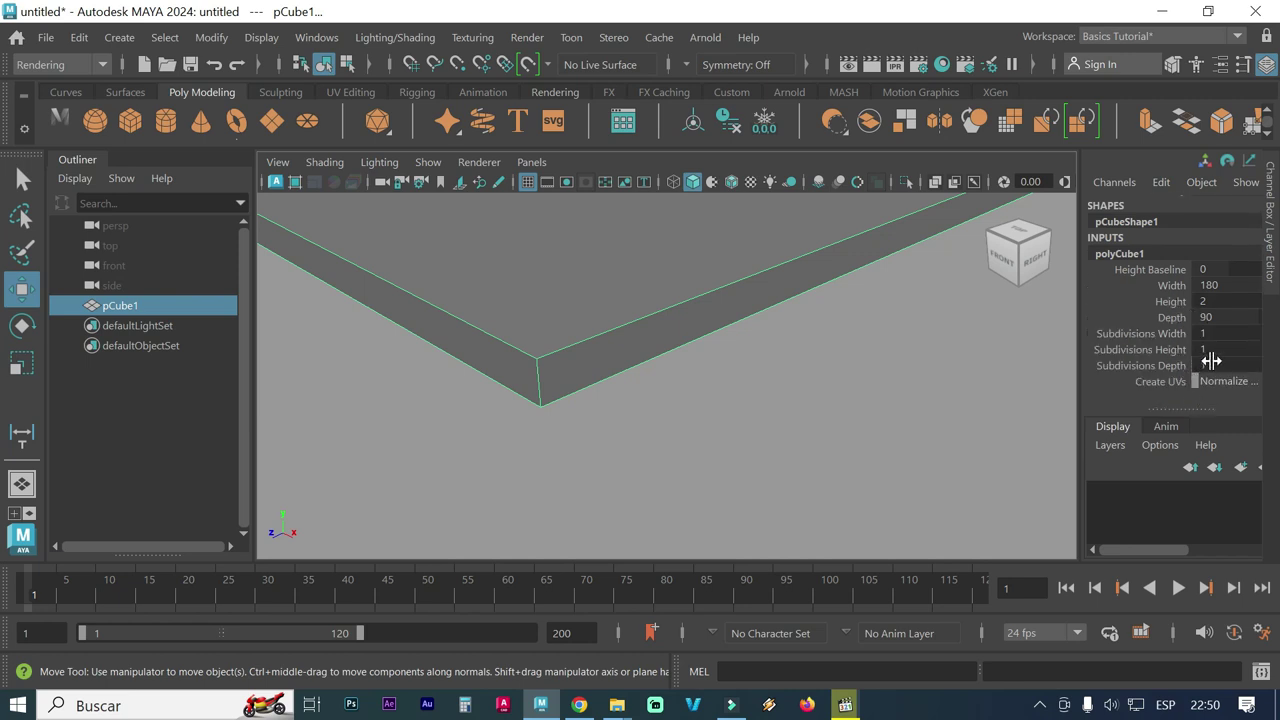
click(1216, 350)
double_click(1218, 349)
text(2)
key(Return)
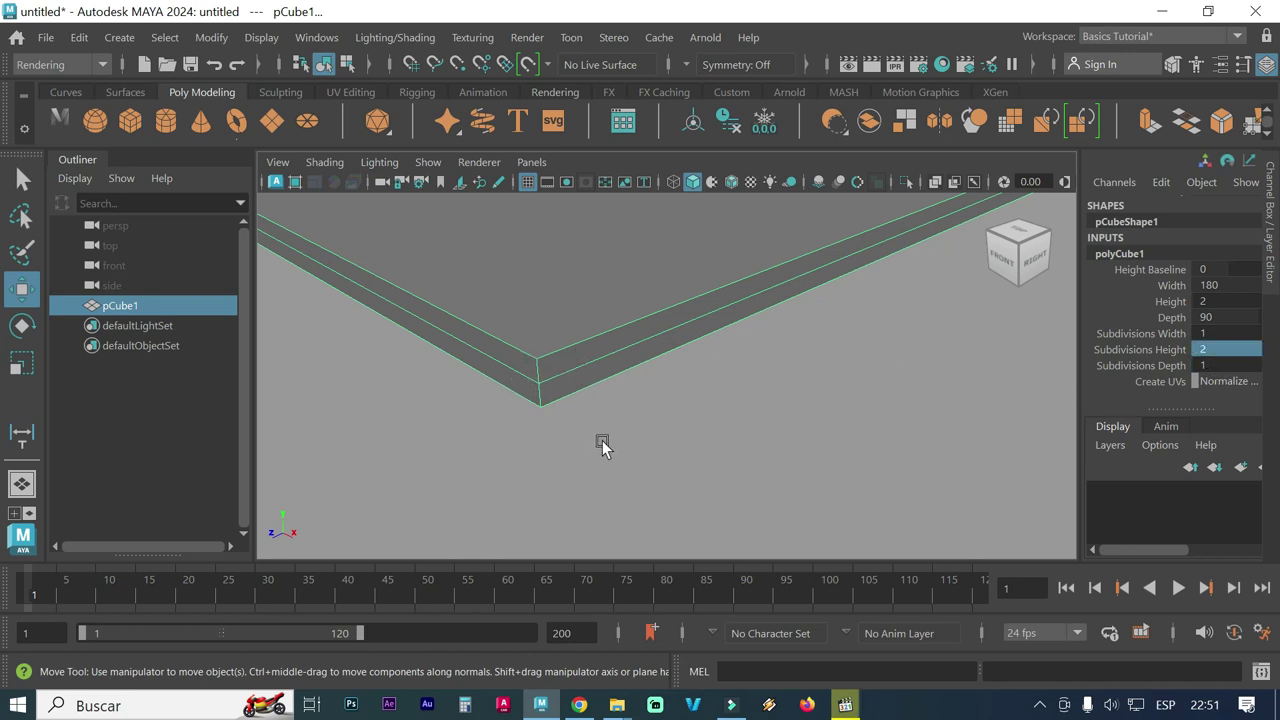
scroll(602, 440, down, 2)
scroll(654, 429, down, 3)
scroll(543, 424, down, 1)
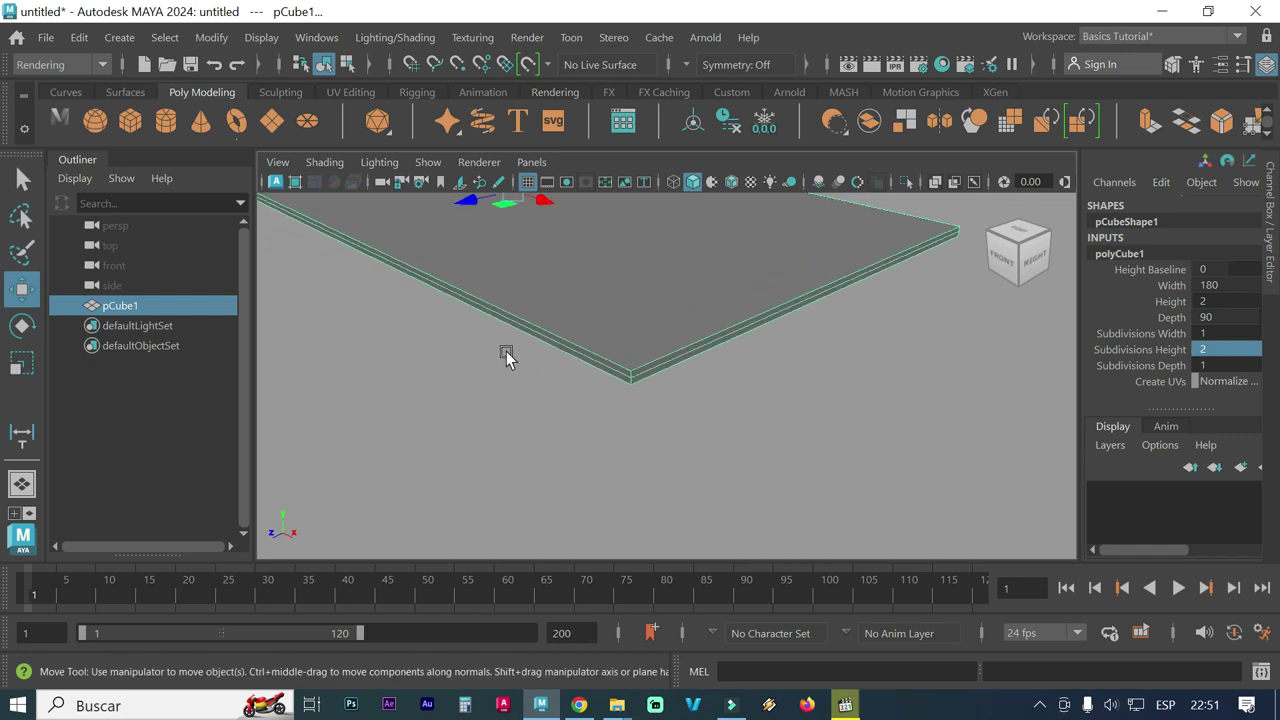
Orbit to a low view of the slab and switch pCube1 to Face selection
scroll(550, 392, down, 2)
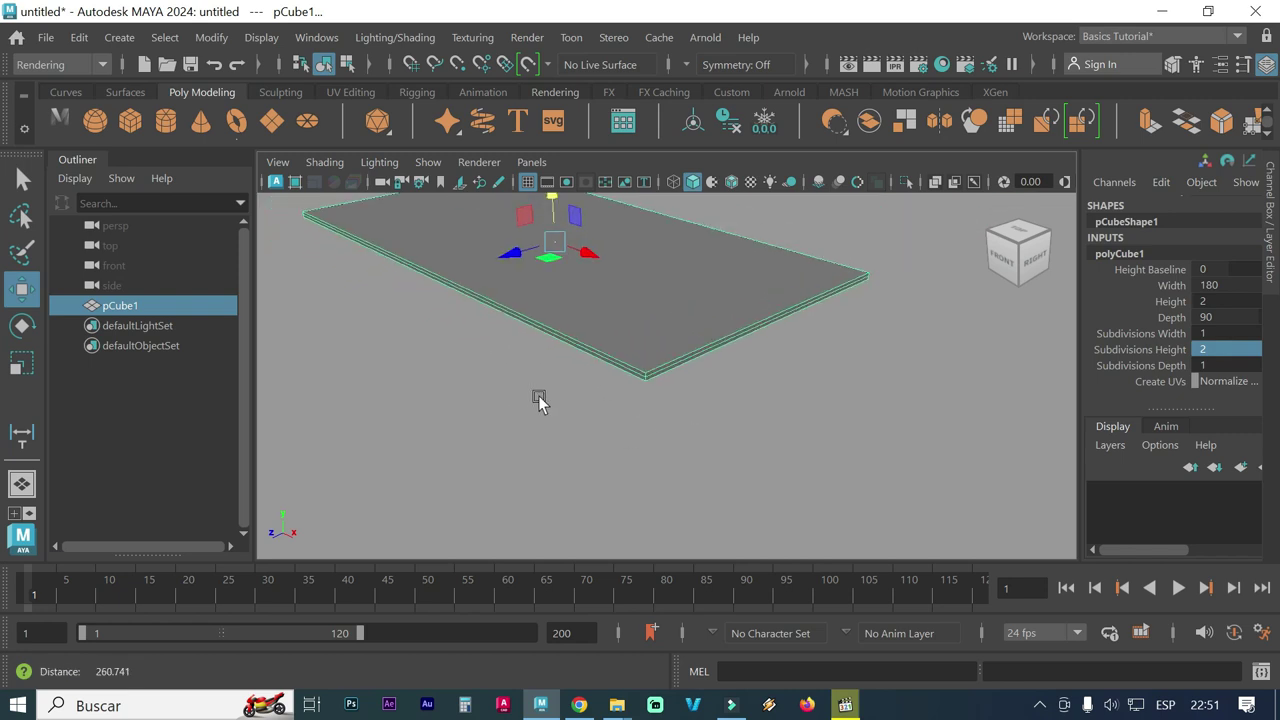
alt+middle_drag(617, 394, 649, 441)
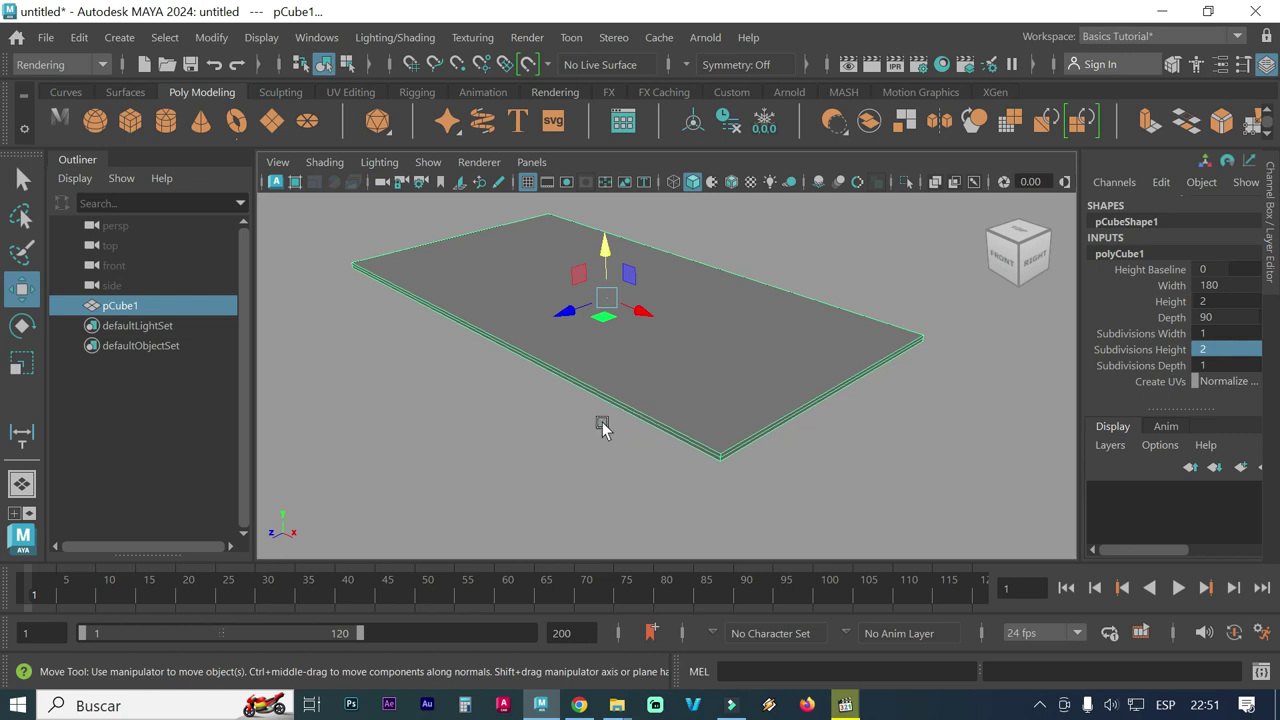
alt+drag(657, 456, 614, 374)
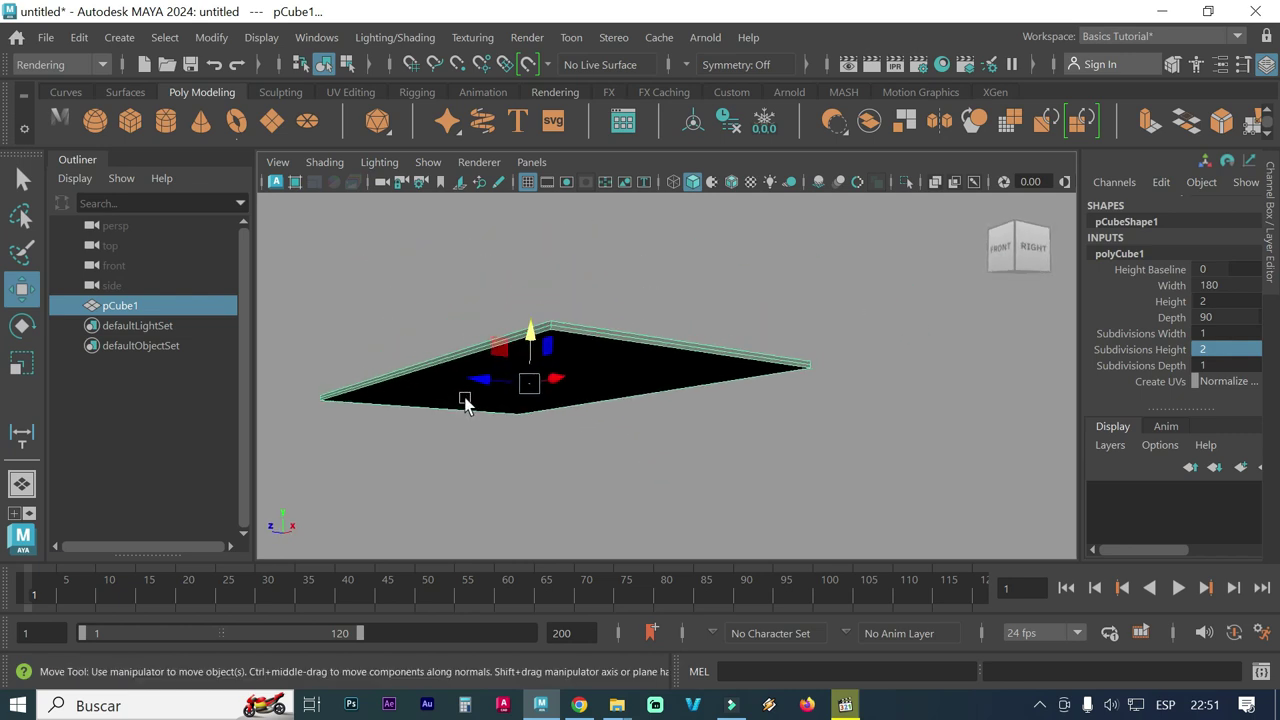
alt+right_drag(614, 374, 771, 409)
alt+drag(568, 373, 709, 394)
mouse_move(571, 343)
alt+mouse_down()
mouse_move(620, 351)
mouse_move(560, 309)
alt+mouse_up()
scroll(603, 306, up, 2)
scroll(590, 335, up, 1)
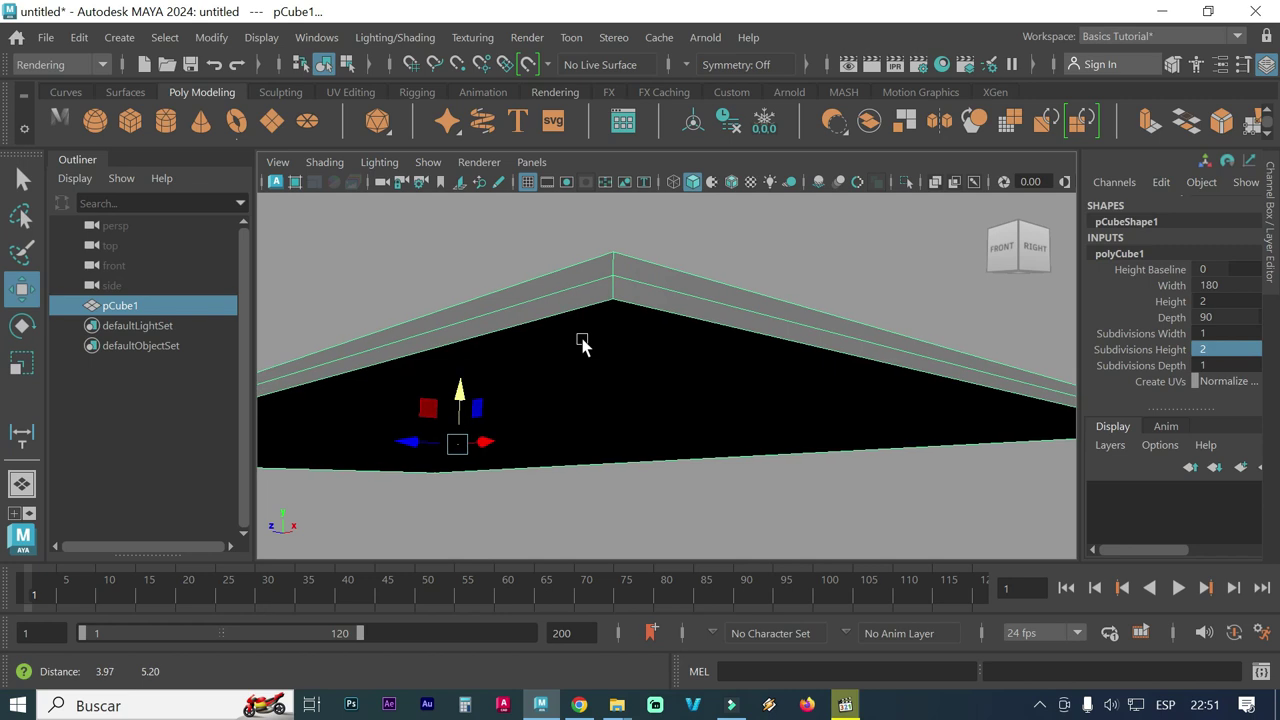
scroll(583, 343, up, 2)
scroll(668, 343, down, 3)
scroll(608, 334, down, 1)
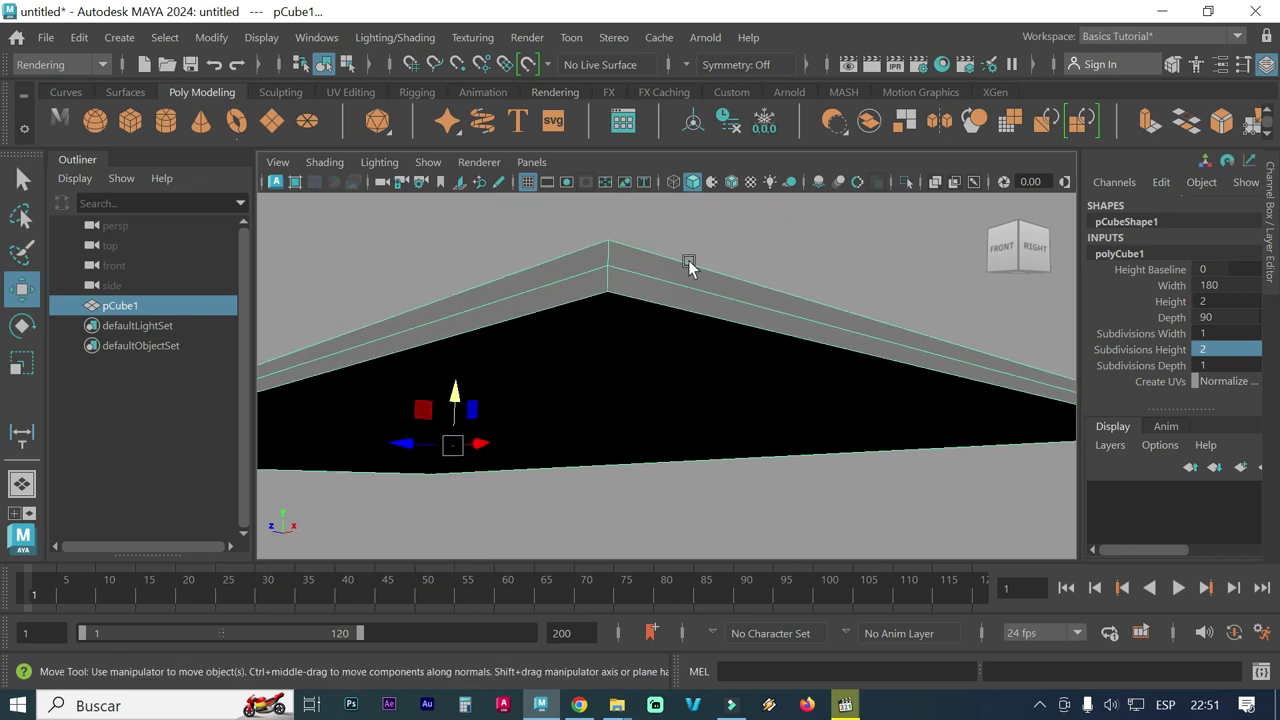
right_drag(686, 243, 682, 200)
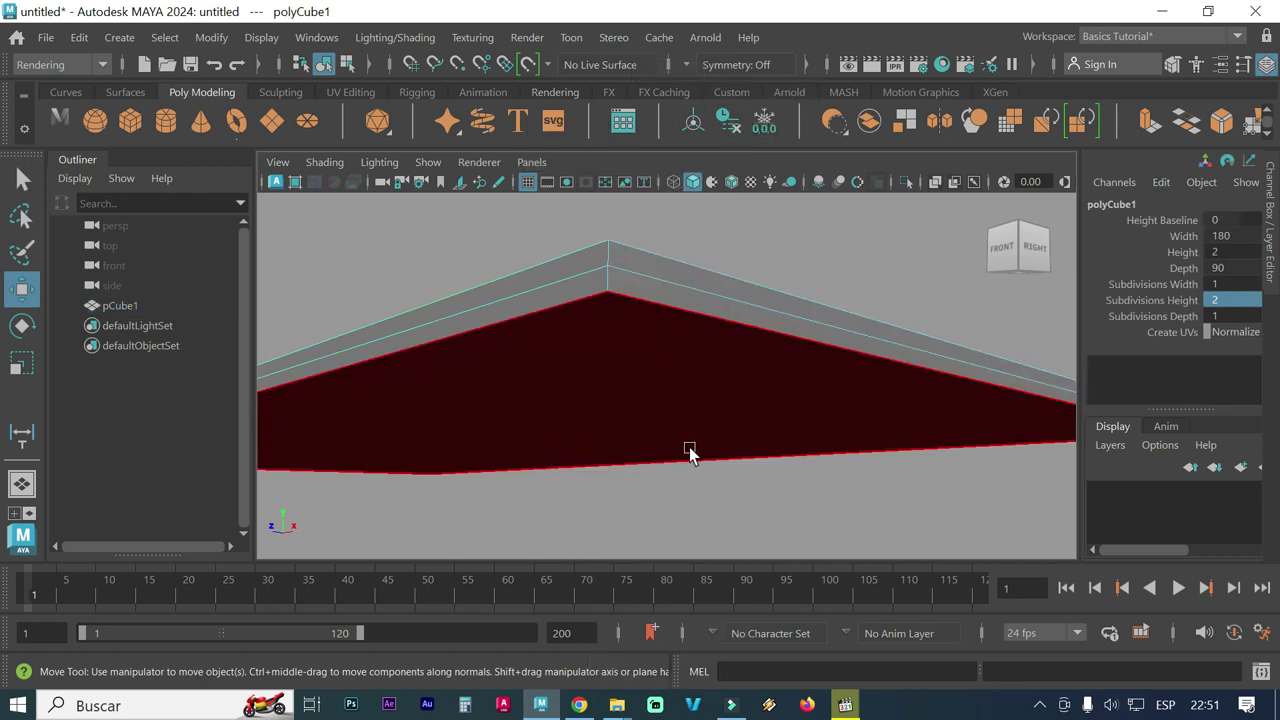
Select the slab's bottom face and scale it down uniformly, viewed from BOTTOM
click(577, 420)
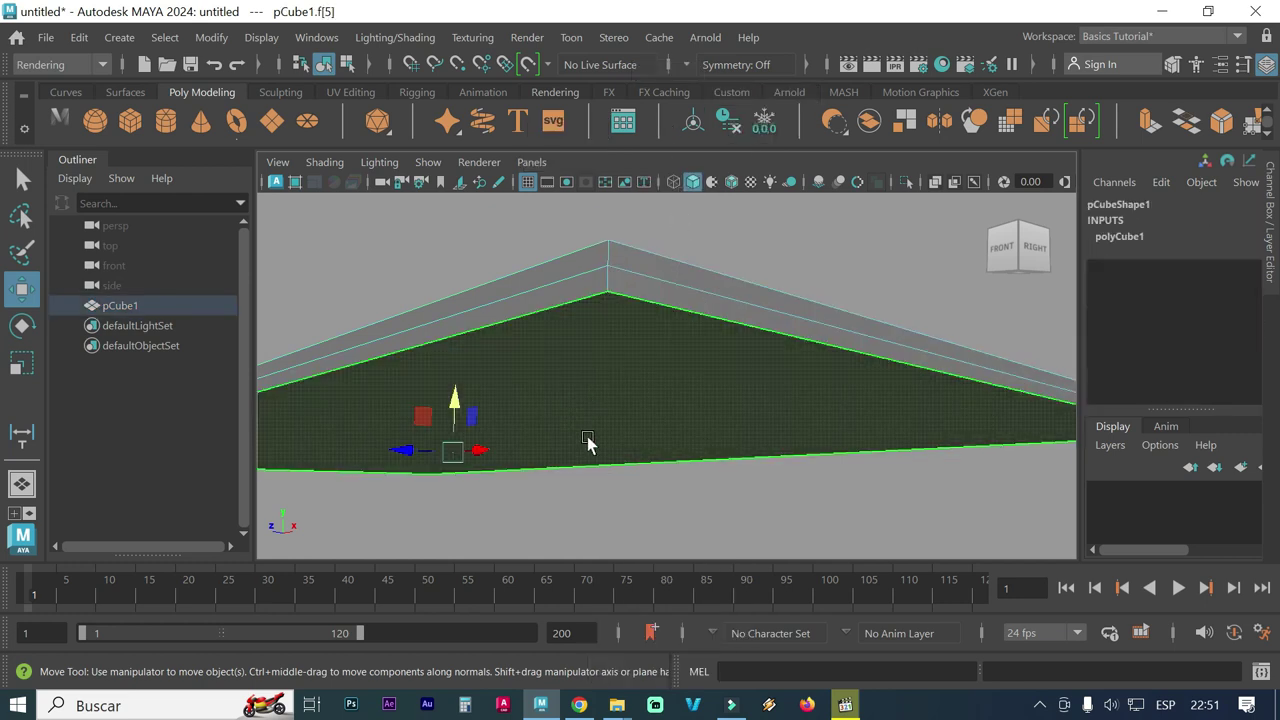
key(r)
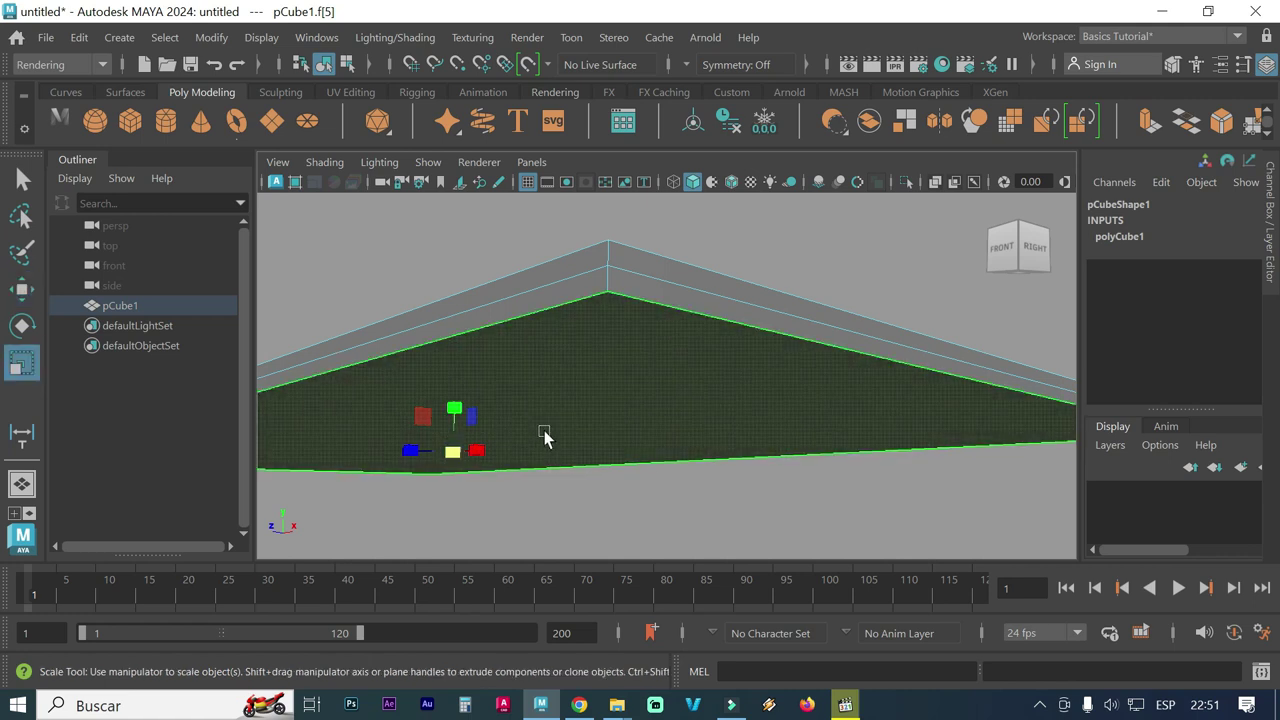
alt+drag(828, 327, 791, 299)
alt+drag(771, 318, 759, 246)
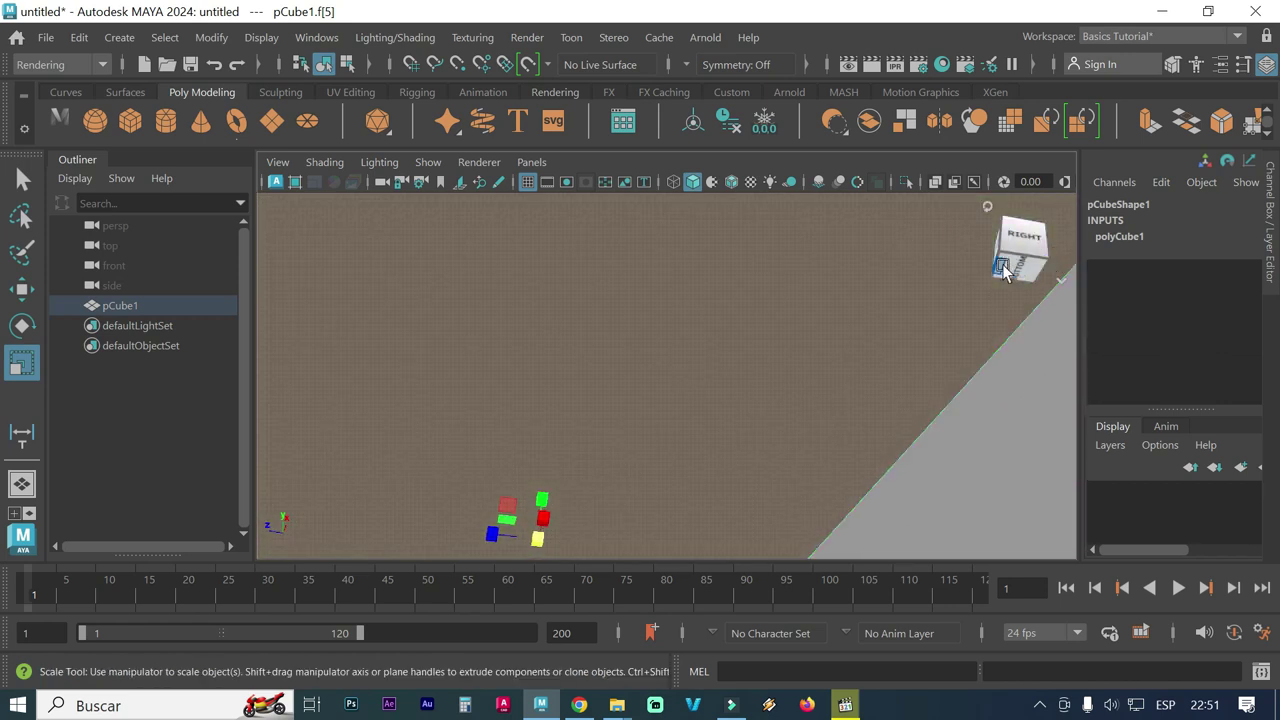
click(1045, 265)
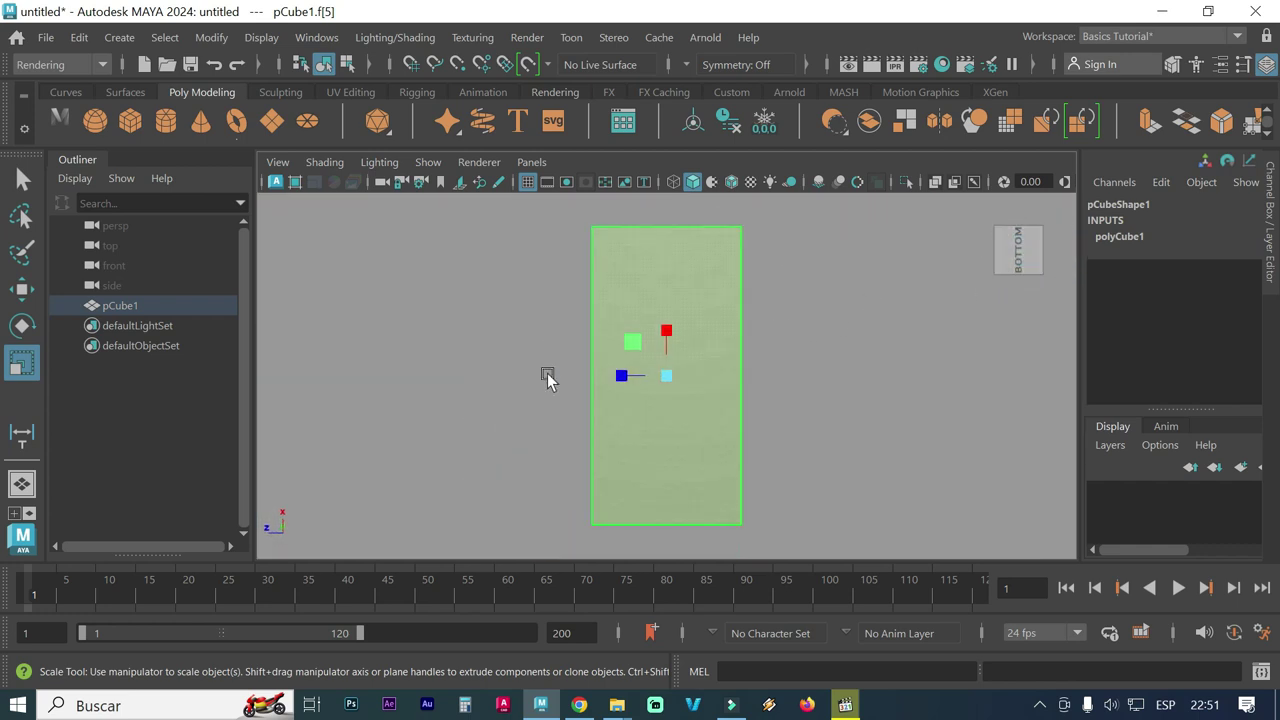
alt+right_drag(841, 396, 694, 388)
scroll(800, 385, up, 2)
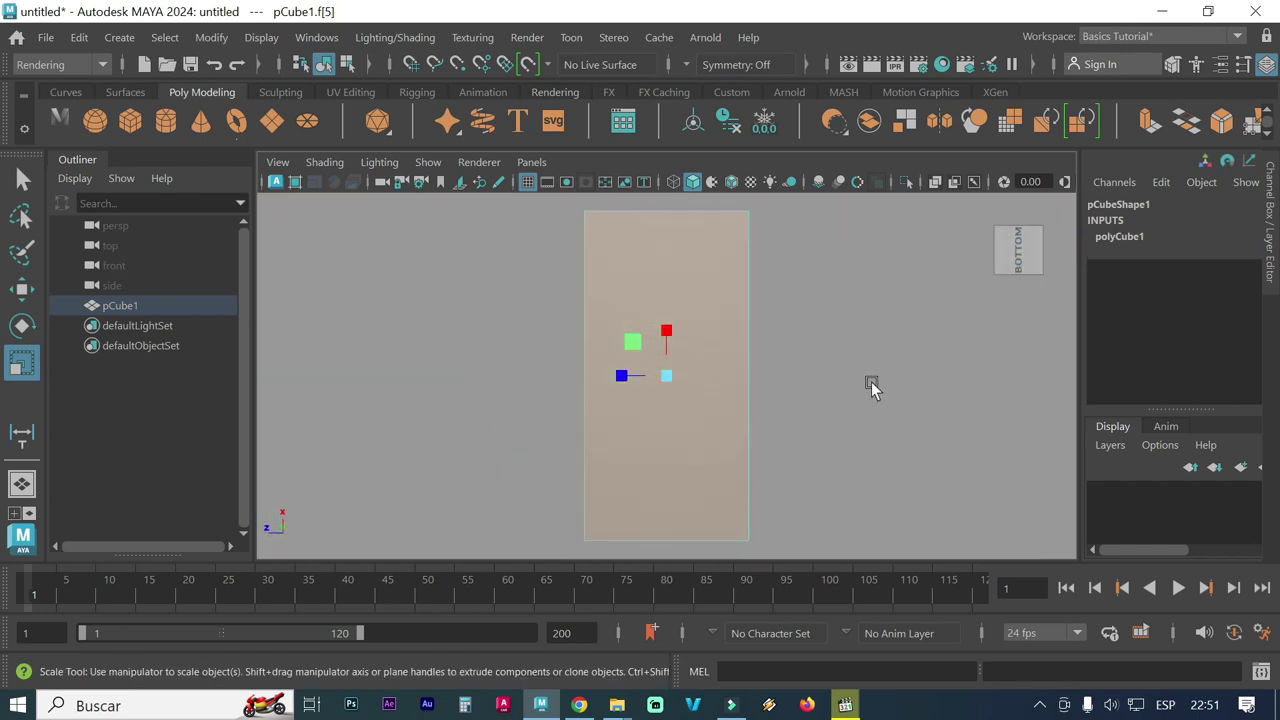
scroll(800, 395, up, 2)
scroll(680, 398, up, 1)
scroll(570, 398, up, 2)
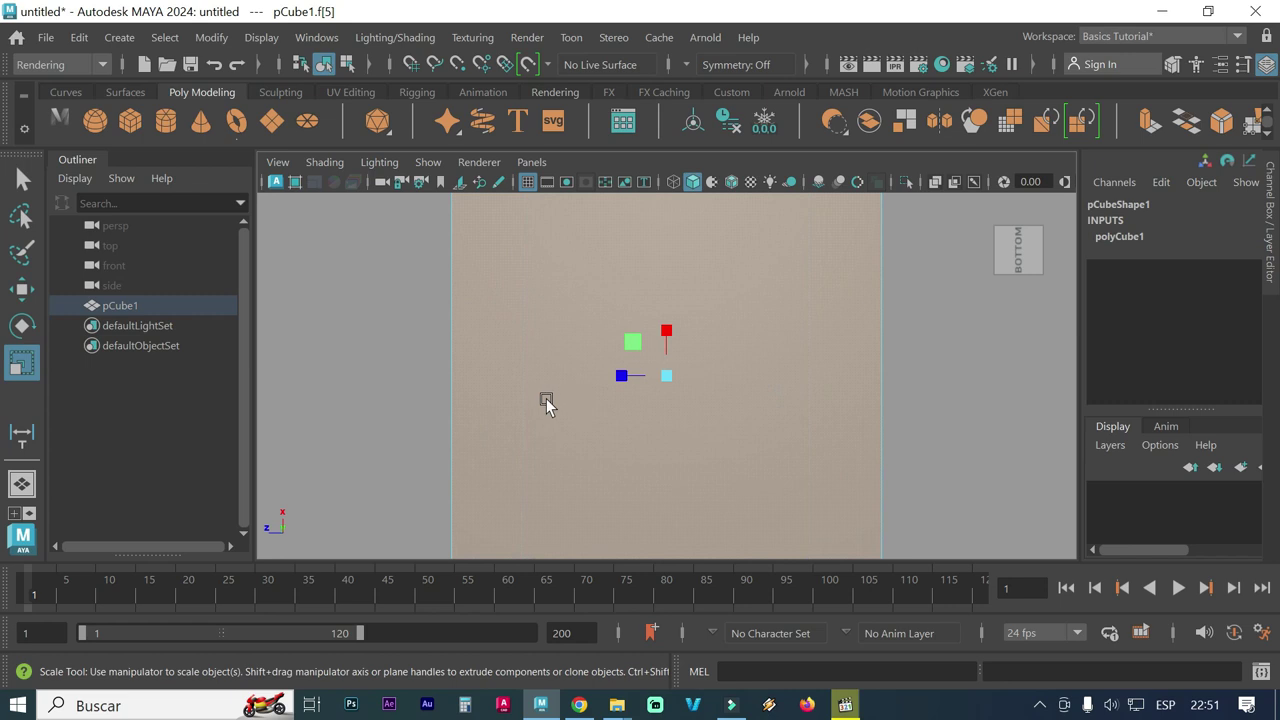
scroll(560, 400, up, 1)
scroll(571, 400, up, 1)
alt+middle_drag(472, 394, 554, 396)
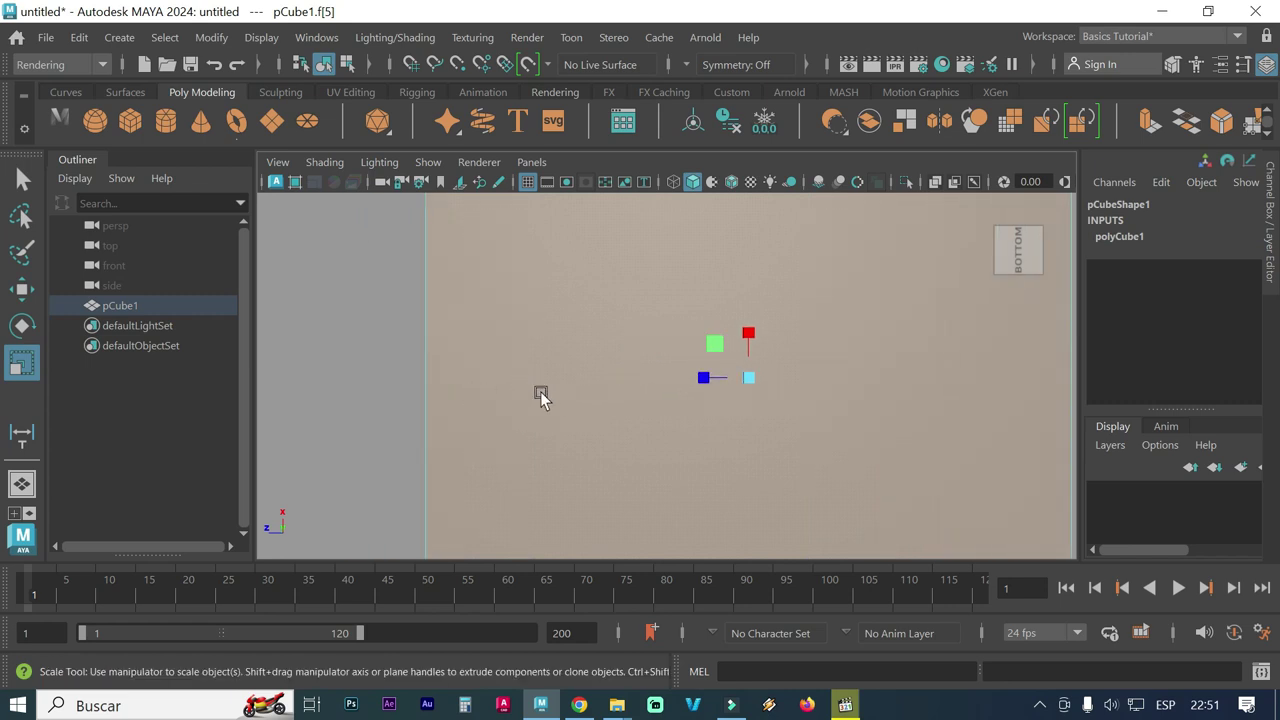
scroll(560, 391, up, 1)
drag(719, 379, 722, 382)
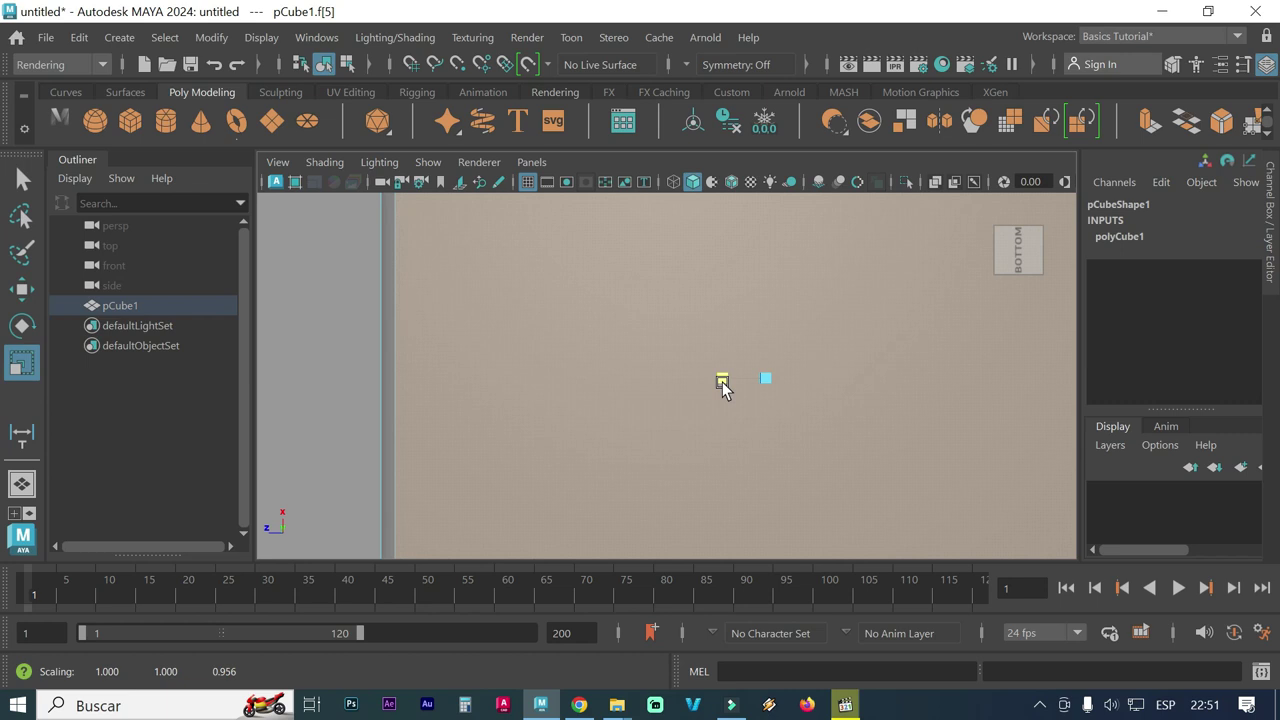
drag(722, 382, 720, 382)
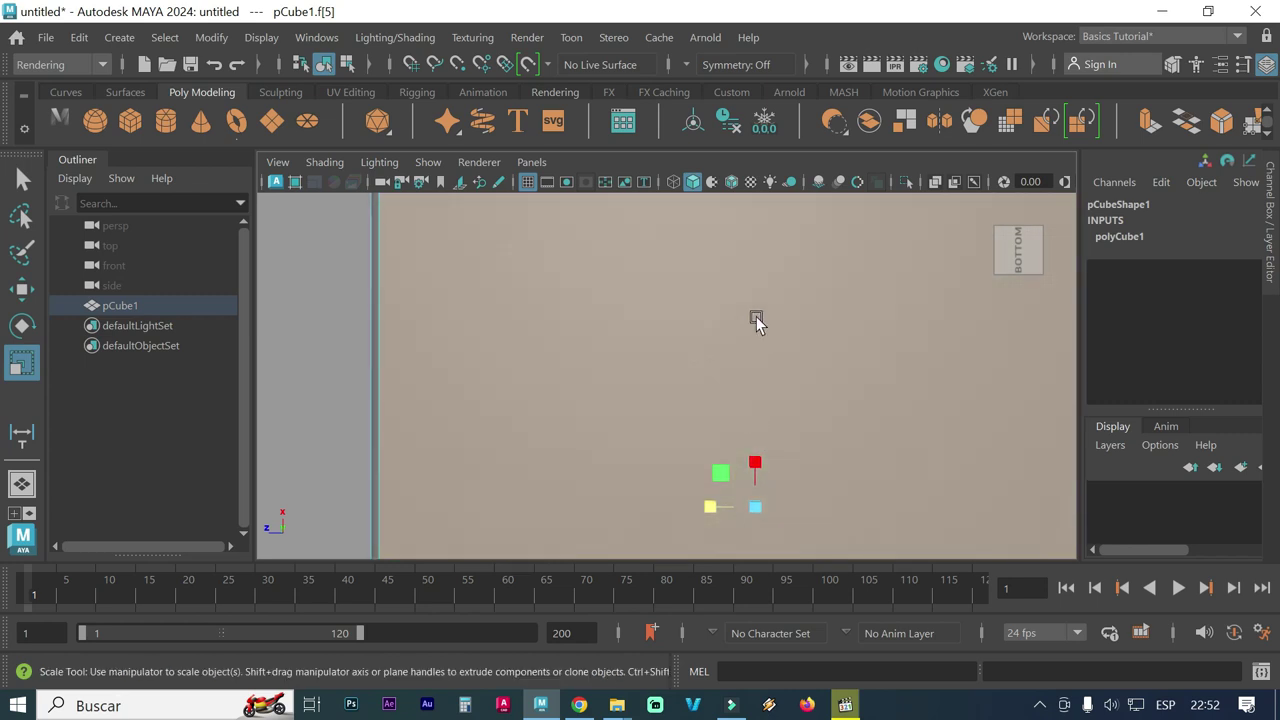
Narrow the bottom face slightly along X to about 0.97 width
alt+right_drag(798, 383, 587, 344)
mouse_move(681, 328)
alt+middle_down()
mouse_move(662, 440)
mouse_move(716, 402)
alt+middle_up()
alt+right_drag(699, 395, 668, 389)
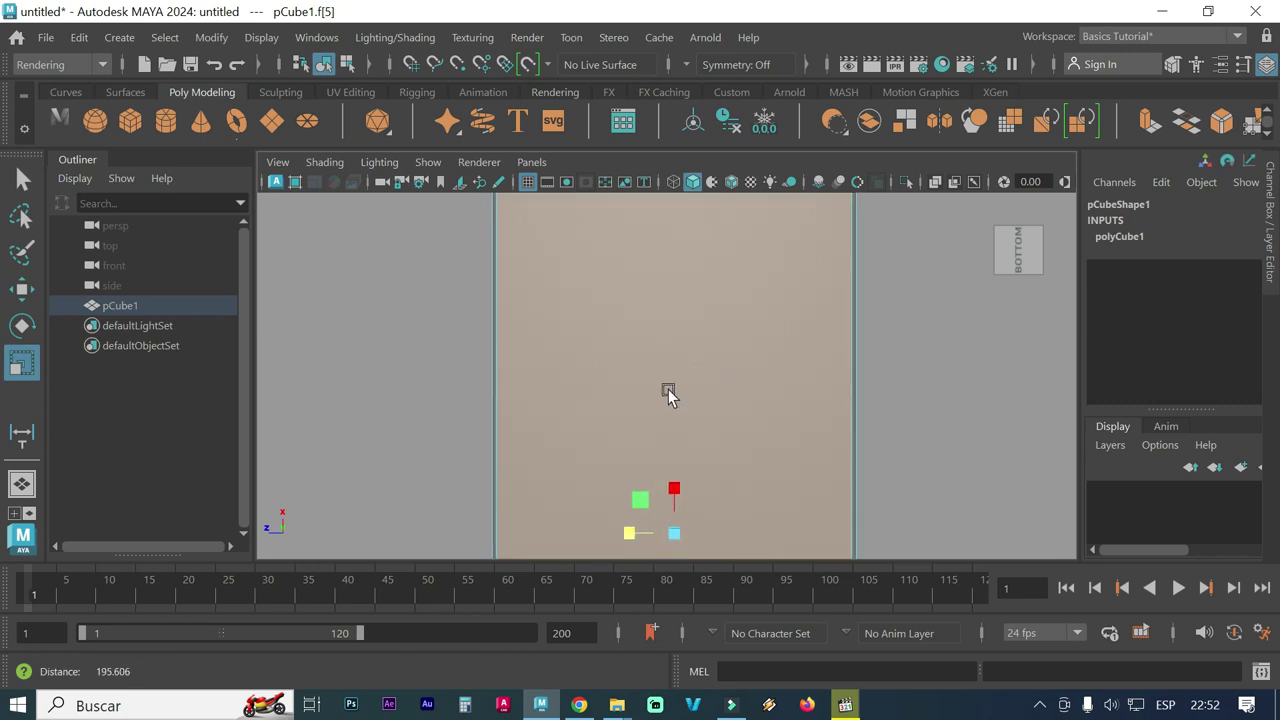
alt+middle_drag(676, 379, 674, 421)
alt+right_drag(674, 421, 661, 418)
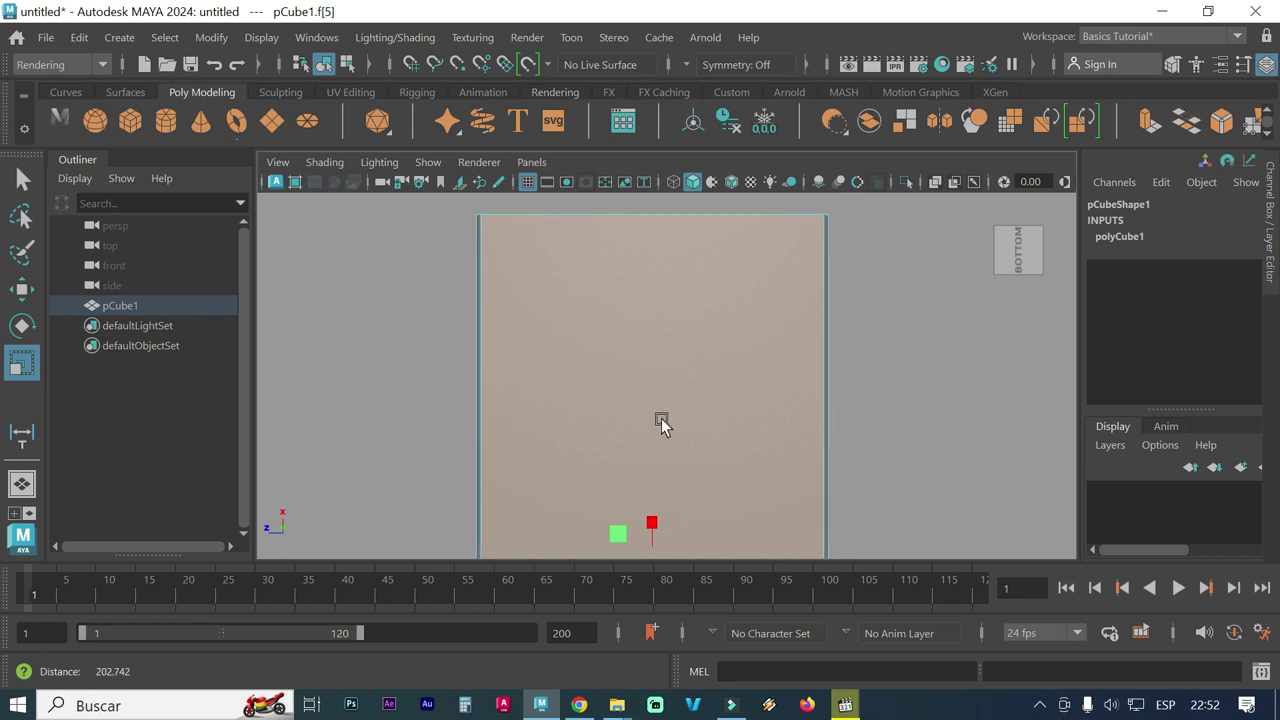
click(653, 524)
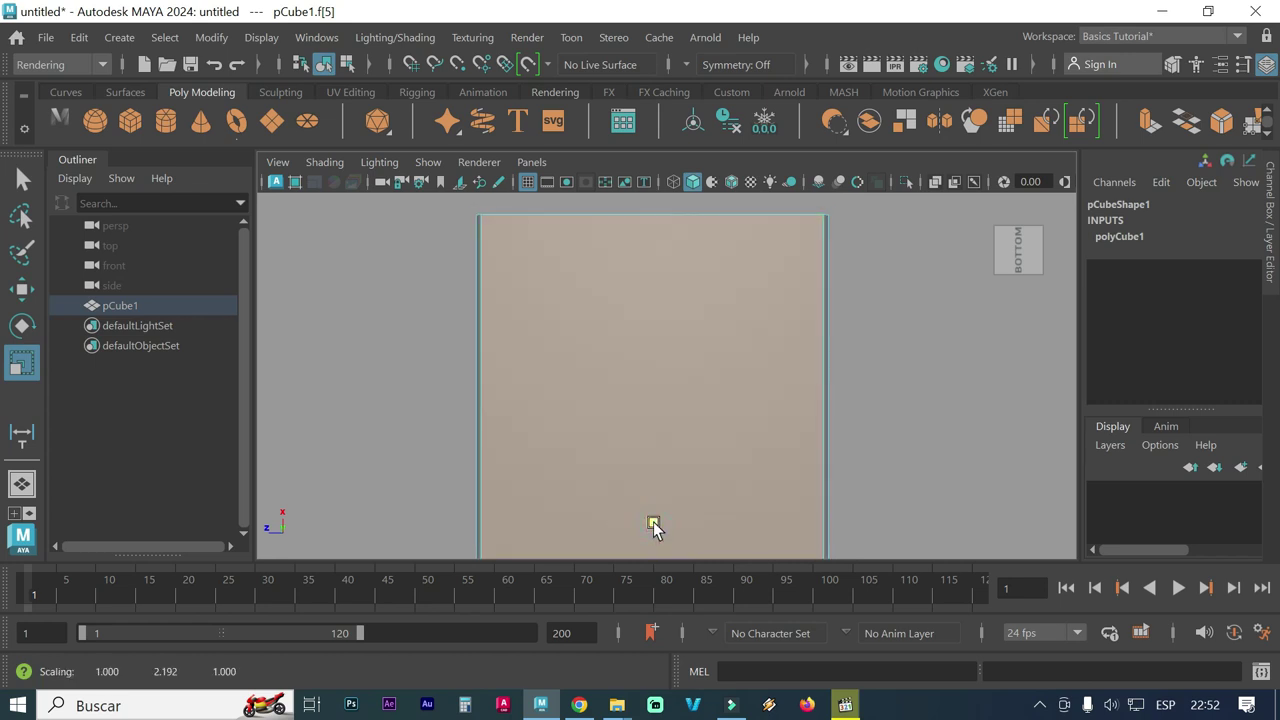
drag(653, 521, 653, 522)
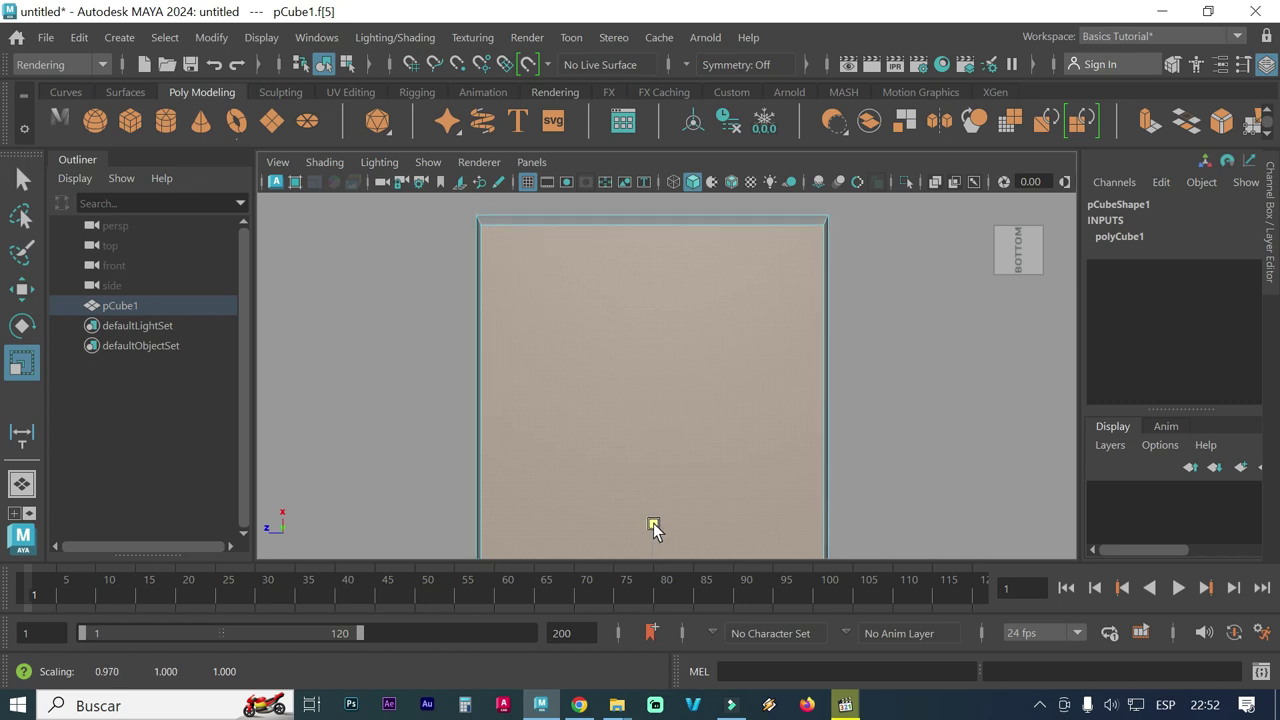
click(653, 524)
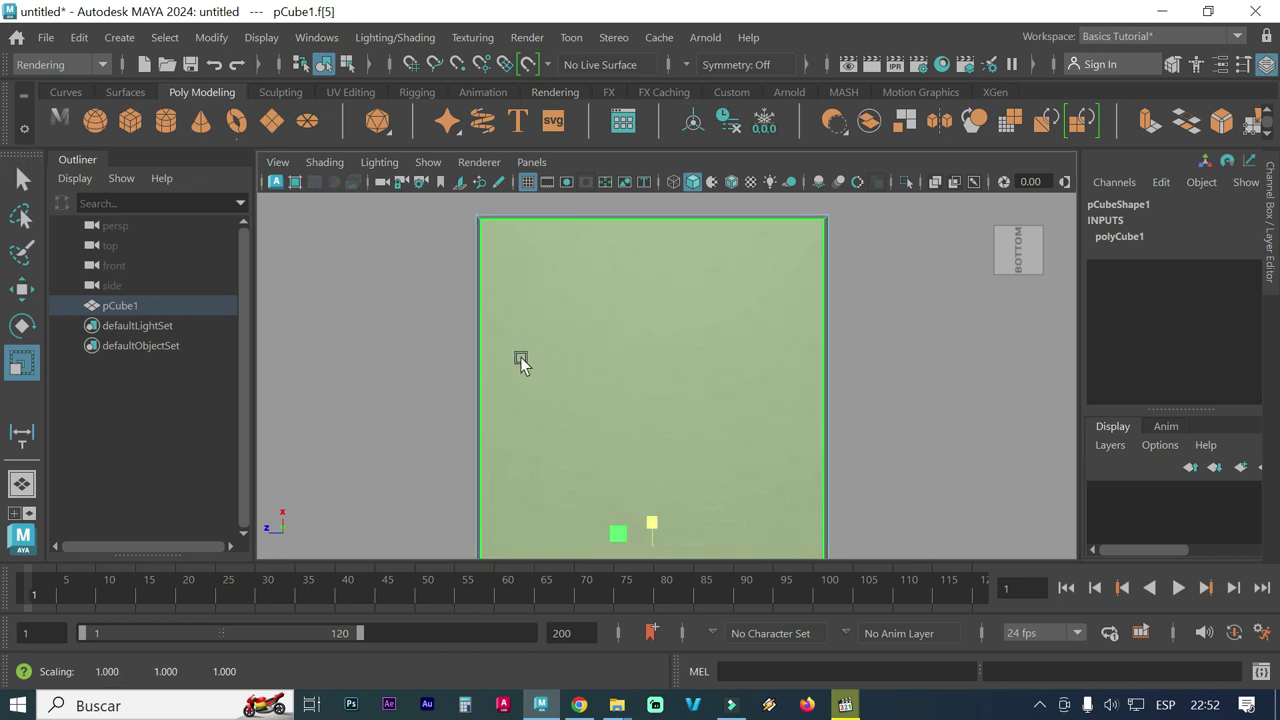
mouse_move(423, 291)
alt+mouse_down()
mouse_move(463, 371)
mouse_move(508, 343)
mouse_move(453, 407)
mouse_move(428, 400)
alt+mouse_up()
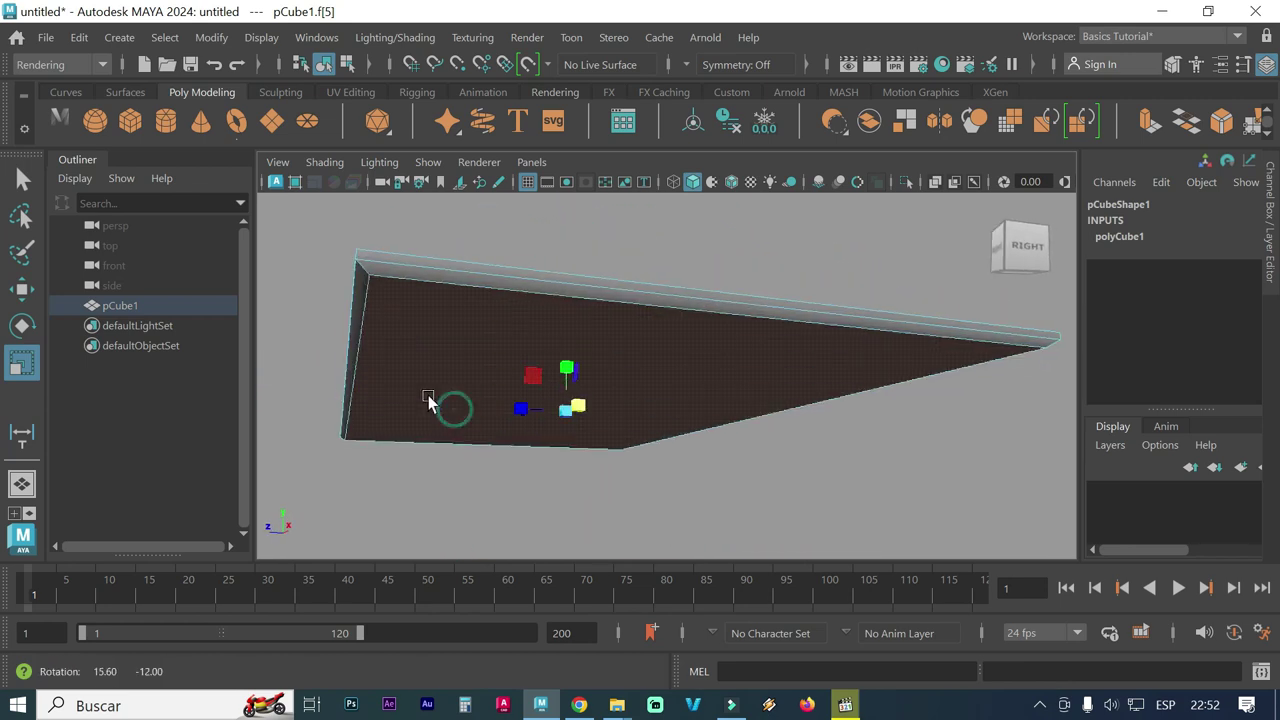
Inspect the slab's sloped underside edge and bring up the selection marking menu
mouse_move(428, 400)
alt+right_down()
mouse_move(491, 366)
mouse_move(471, 369)
mouse_move(549, 414)
alt+right_up()
mouse_move(549, 414)
alt+mouse_down()
mouse_move(474, 397)
mouse_move(480, 414)
mouse_move(460, 408)
alt+mouse_up()
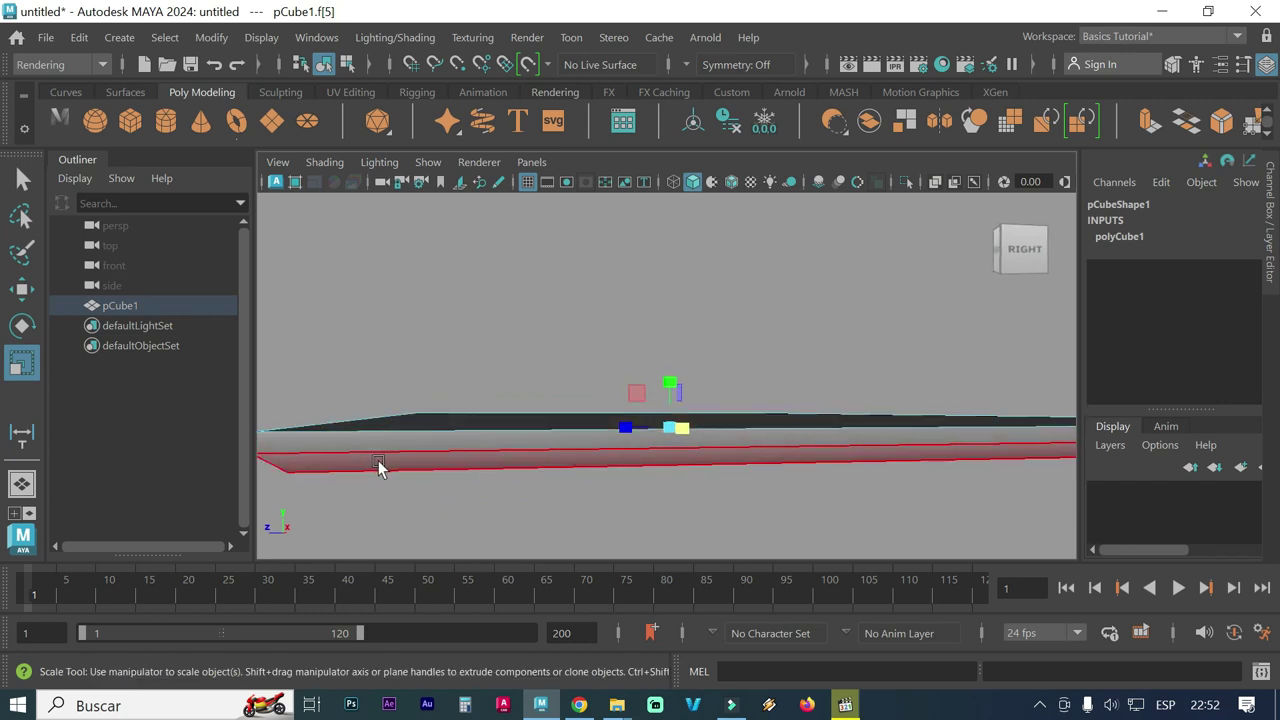
mouse_move(391, 463)
alt+mouse_down()
mouse_move(461, 467)
mouse_move(435, 462)
mouse_move(426, 478)
mouse_move(438, 478)
alt+mouse_up()
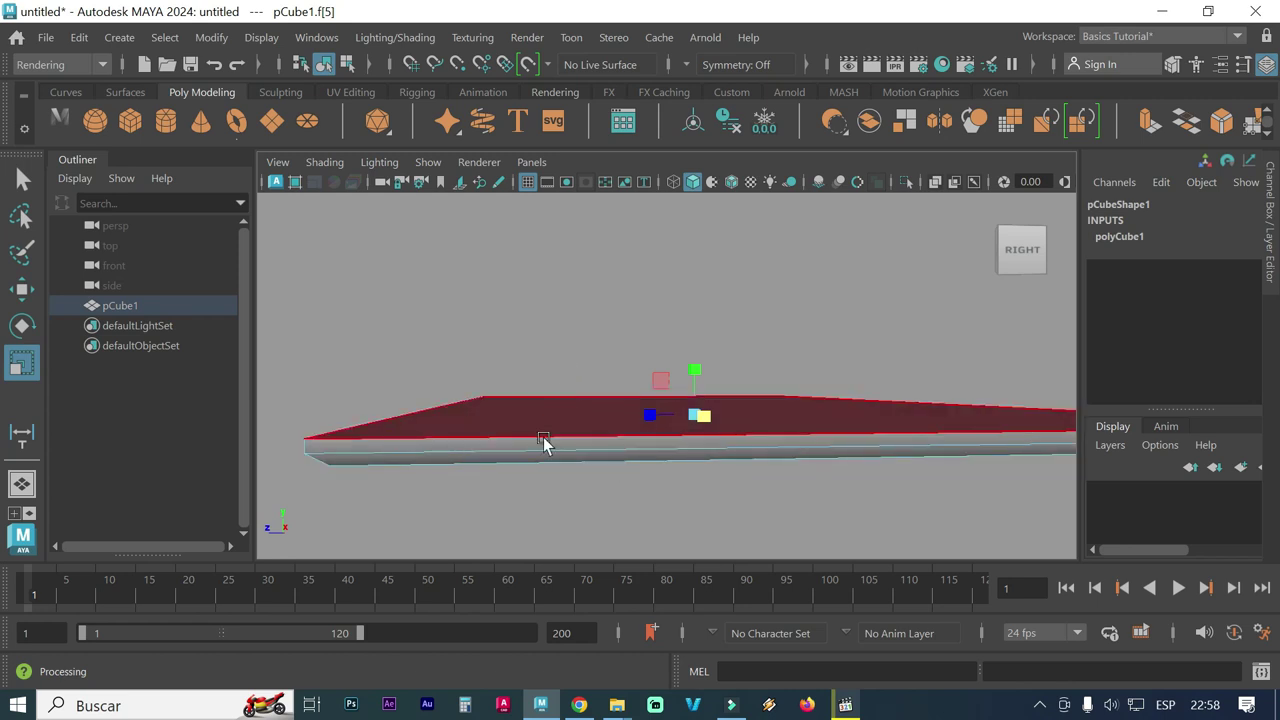
alt+drag(334, 454, 363, 463)
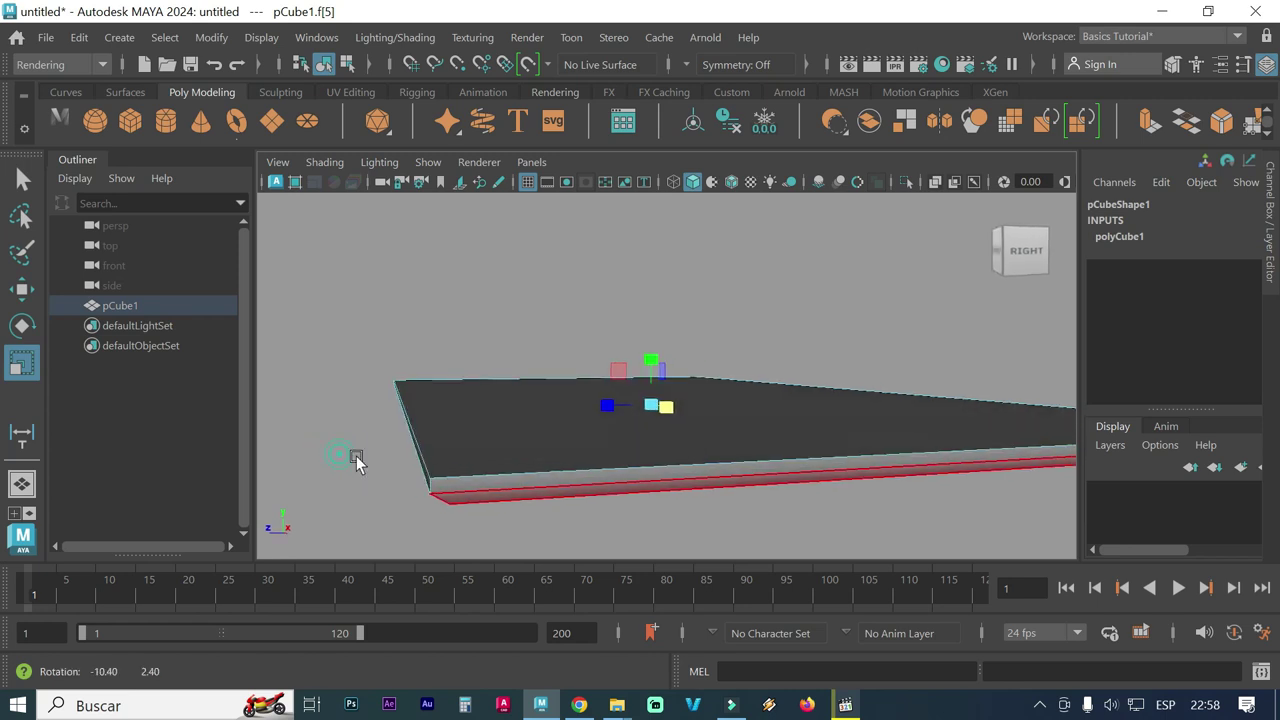
alt+middle_drag(483, 463, 512, 443)
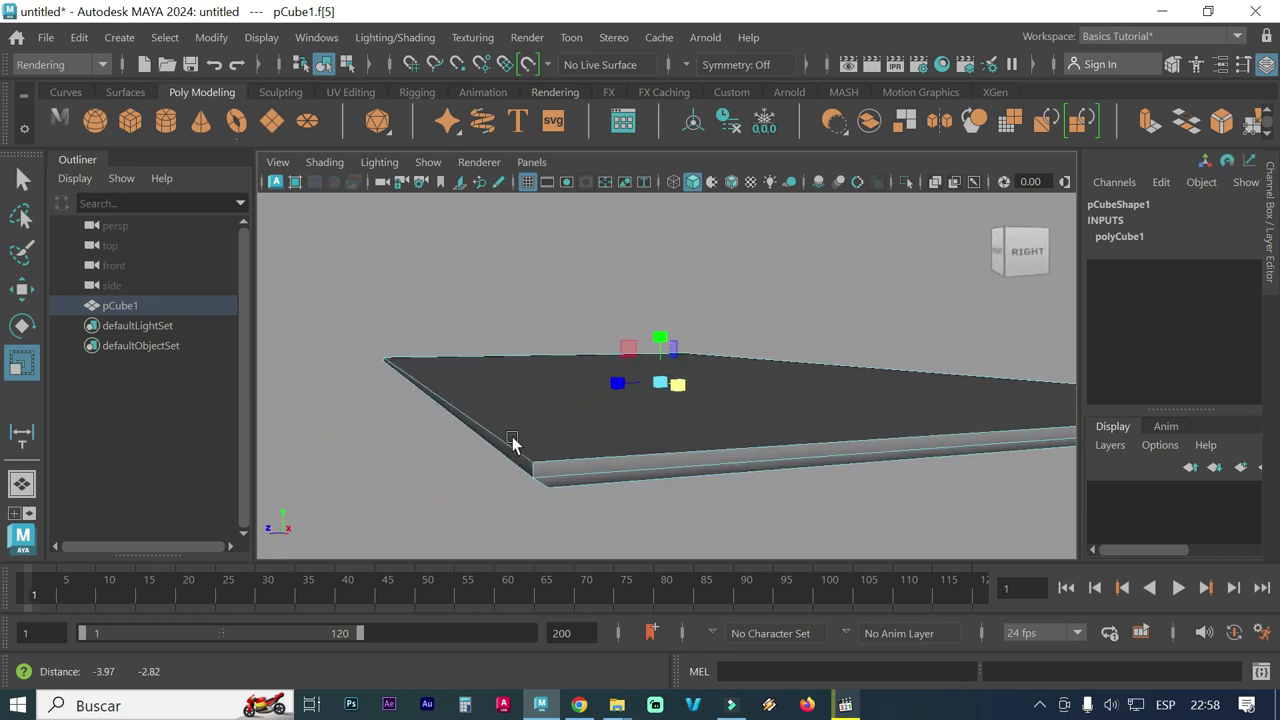
mouse_move(513, 495)
alt+mouse_down()
mouse_move(599, 433)
mouse_move(632, 440)
mouse_move(580, 447)
alt+mouse_up()
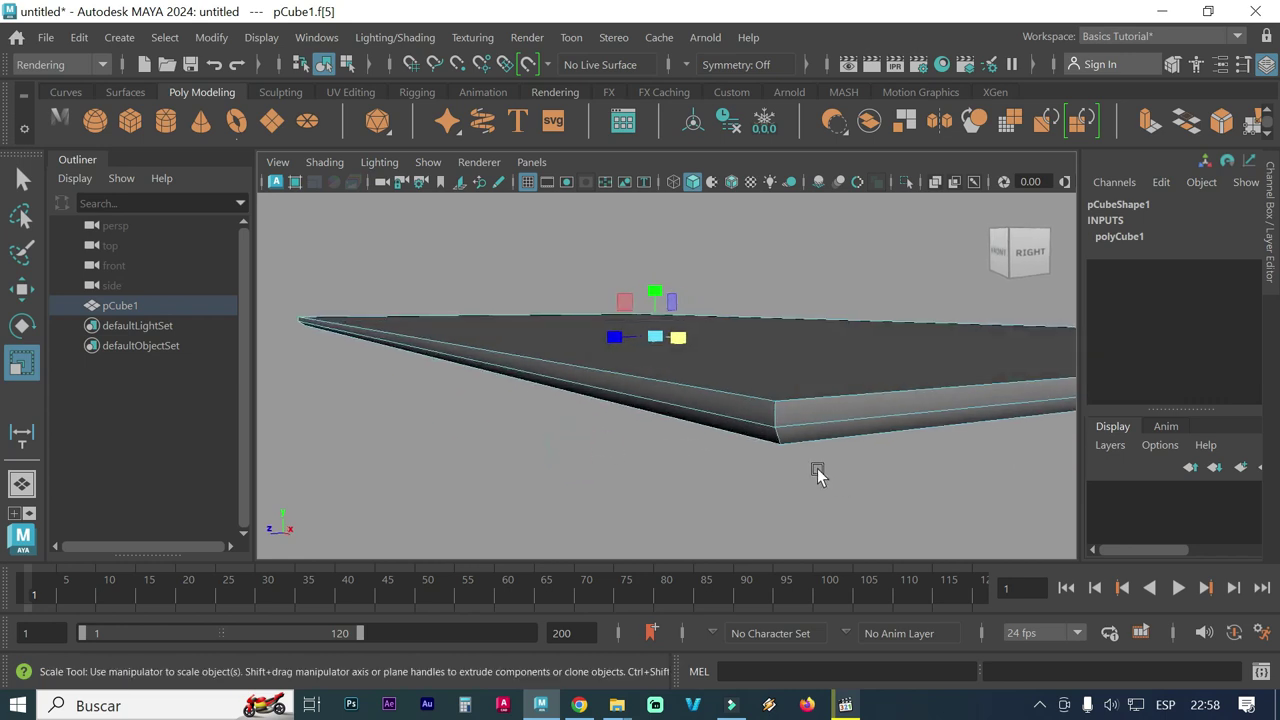
right_click(758, 417)
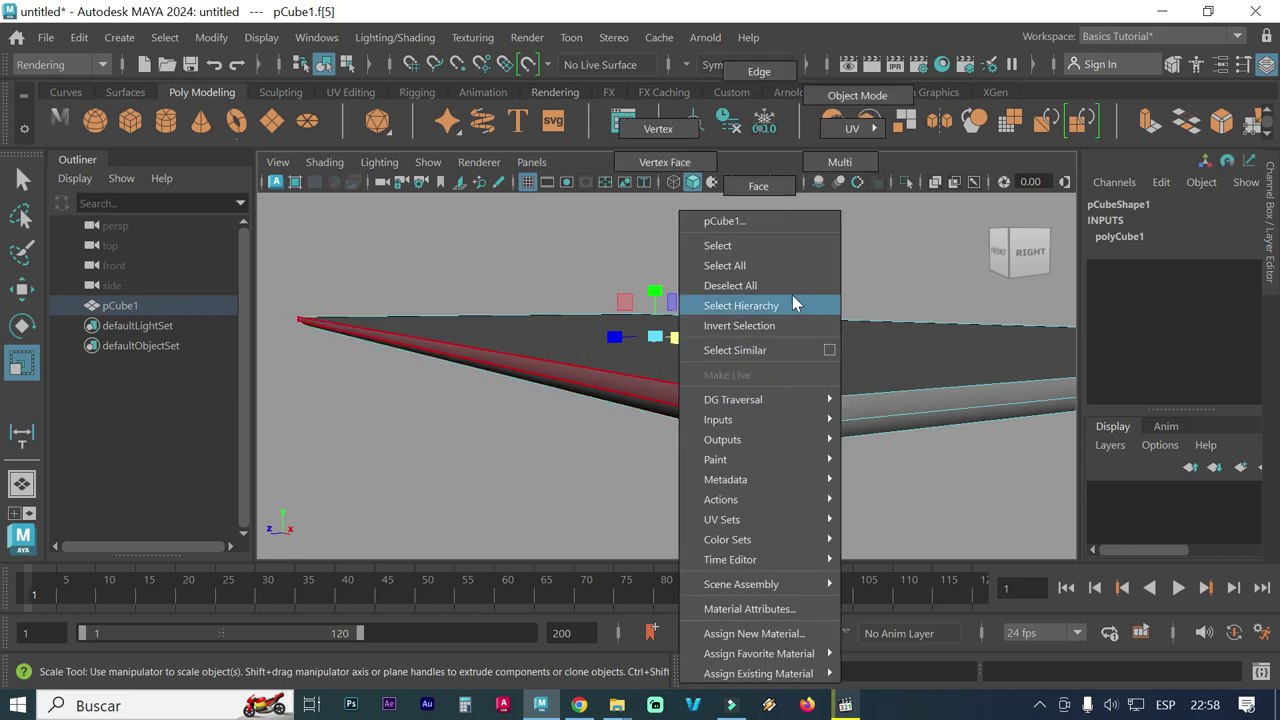
Switch to Edge mode and marquee-select all of the slab's edges
click(771, 74)
click(769, 196)
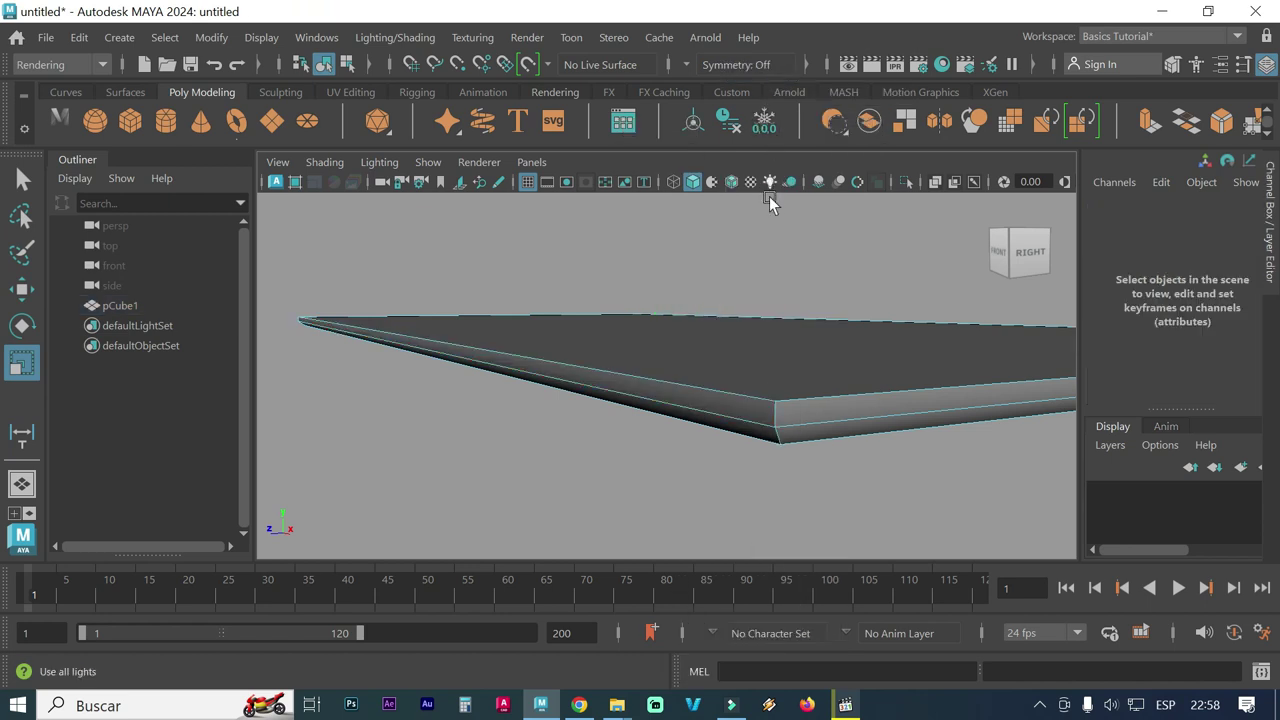
alt+right_drag(786, 291, 605, 375)
alt+middle_drag(605, 375, 737, 401)
alt+drag(818, 387, 740, 437)
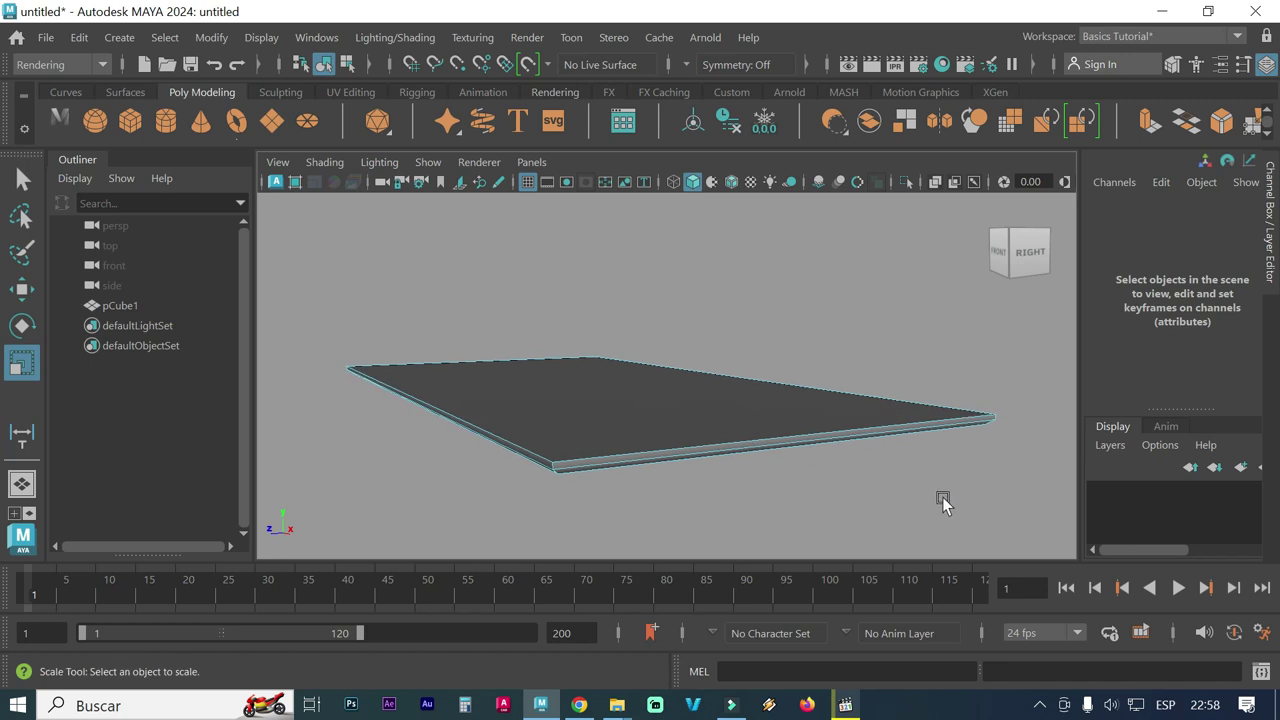
drag(1021, 521, 320, 252)
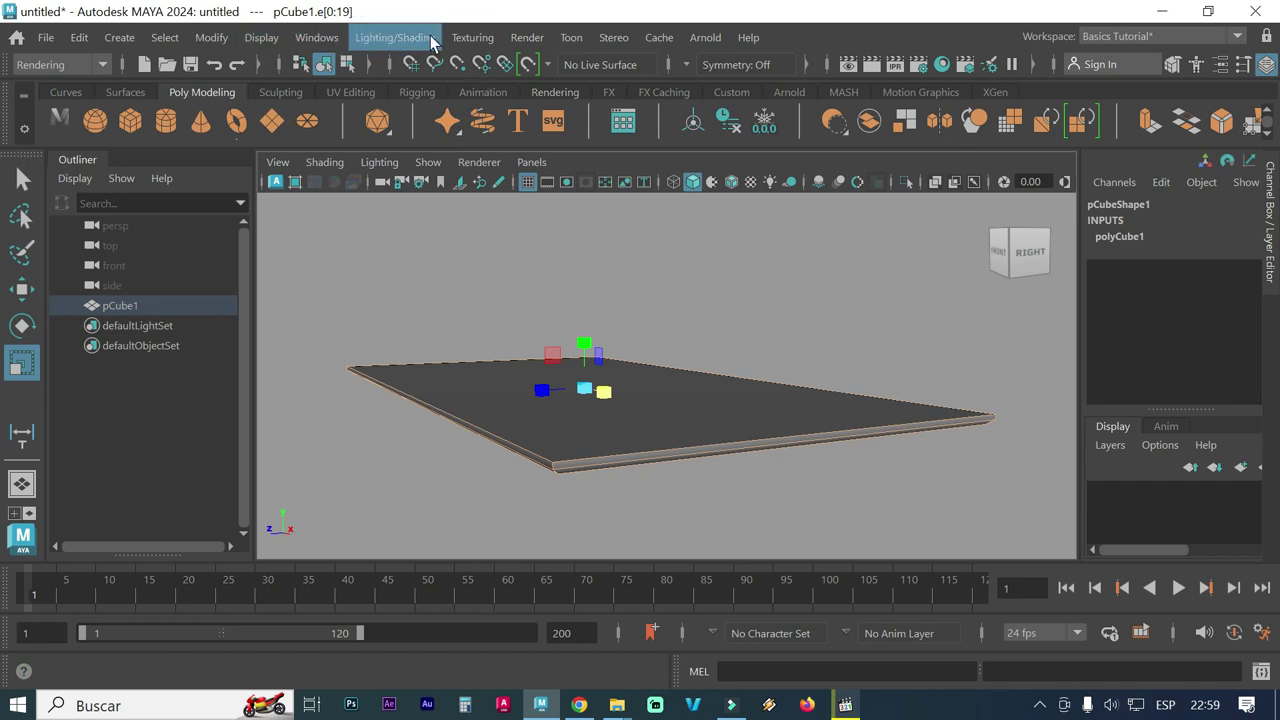
Switch the menu set to Modeling and open the Edit Mesh menu
click(104, 65)
click(87, 89)
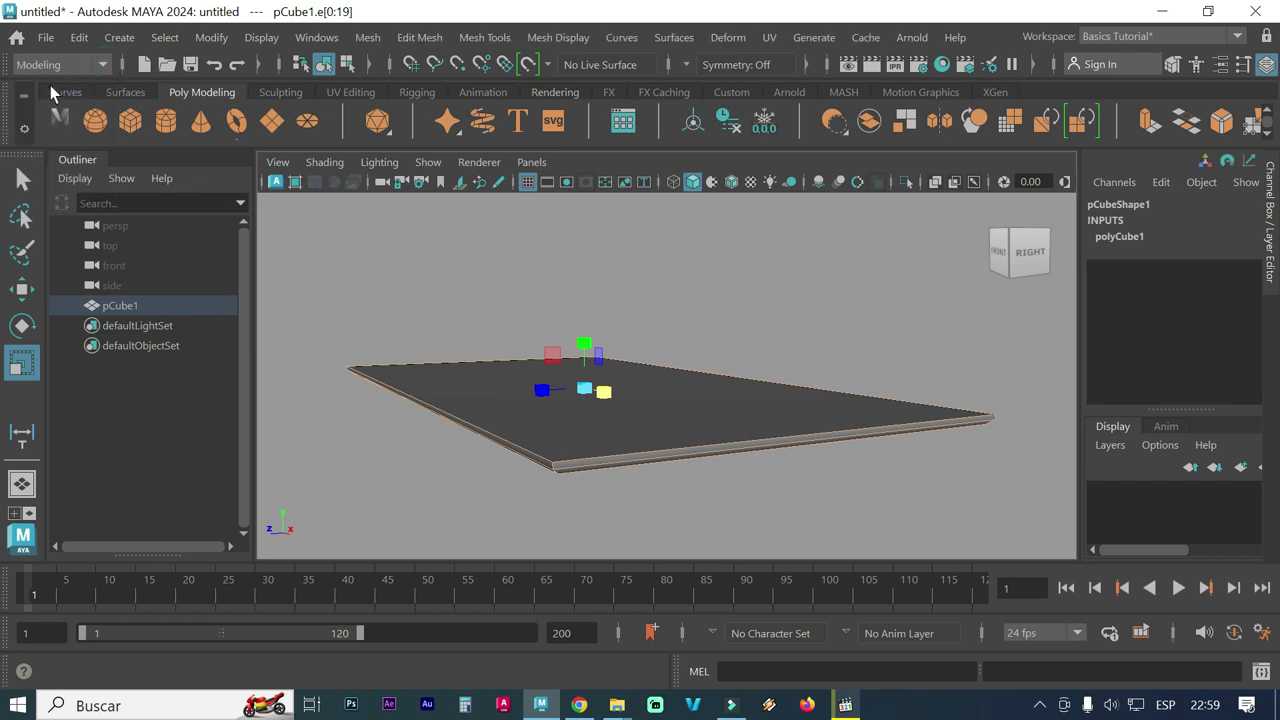
click(446, 40)
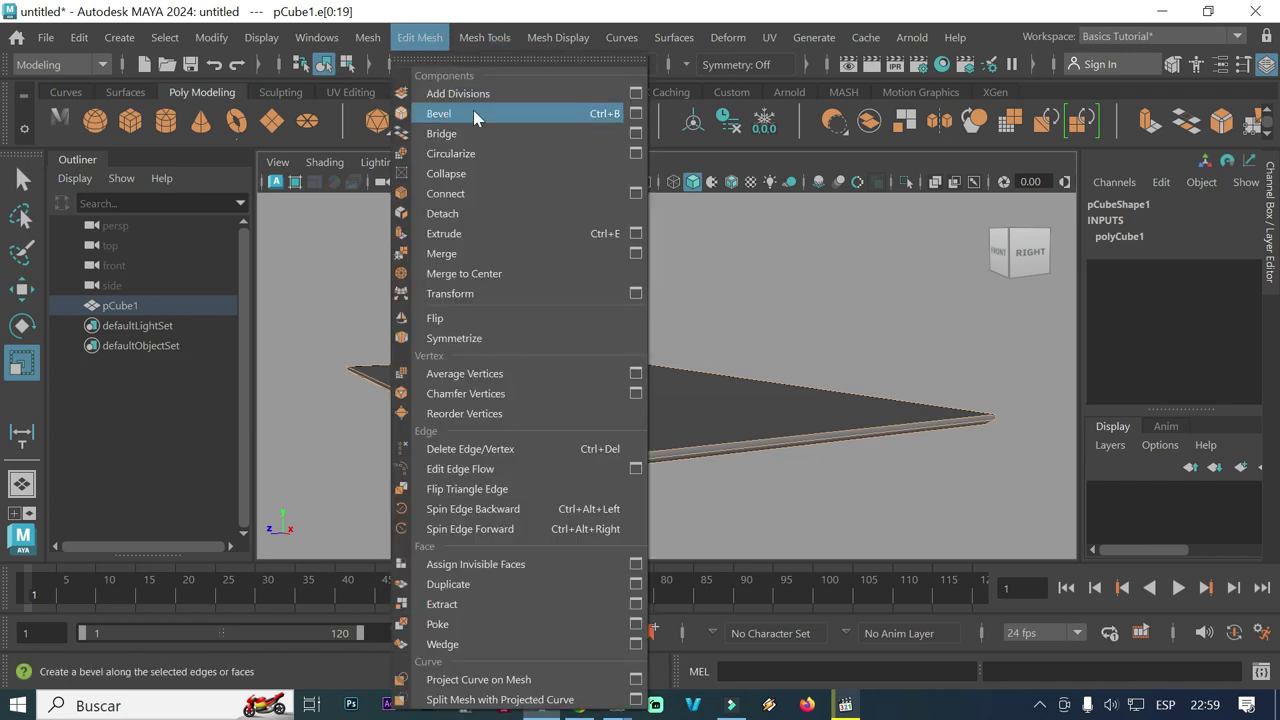
Bevel all the slab's edges (fraction 0.15, 2 segments) and inspect the corners
click(560, 113)
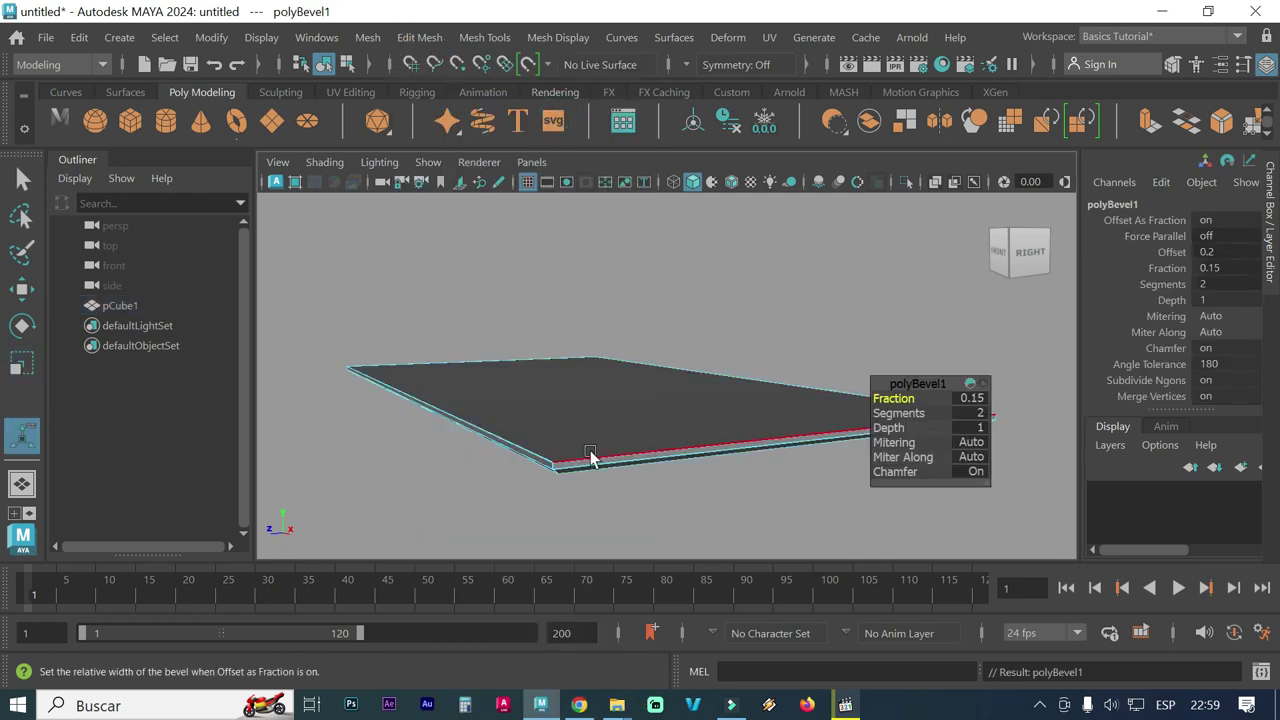
scroll(700, 517, up, 5)
mouse_move(700, 517)
alt+middle_down()
mouse_move(629, 463)
mouse_move(654, 426)
mouse_move(500, 423)
mouse_move(689, 326)
alt+middle_up()
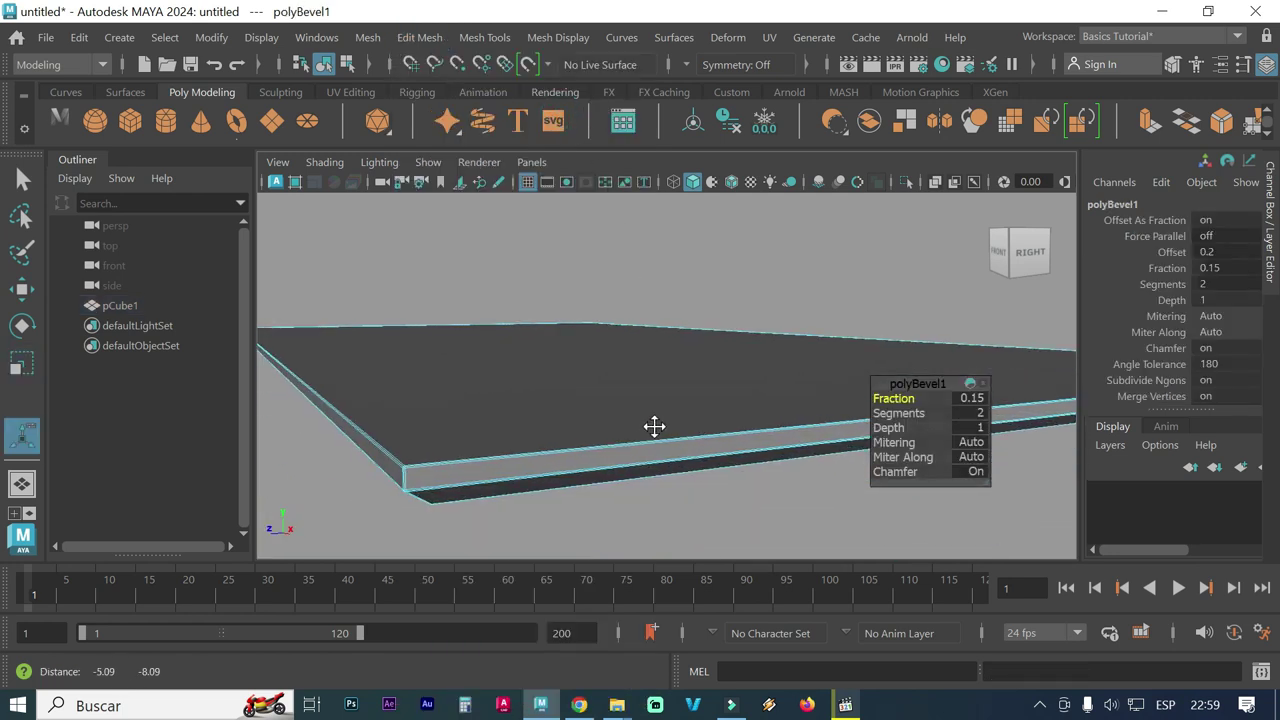
scroll(500, 423, up, 3)
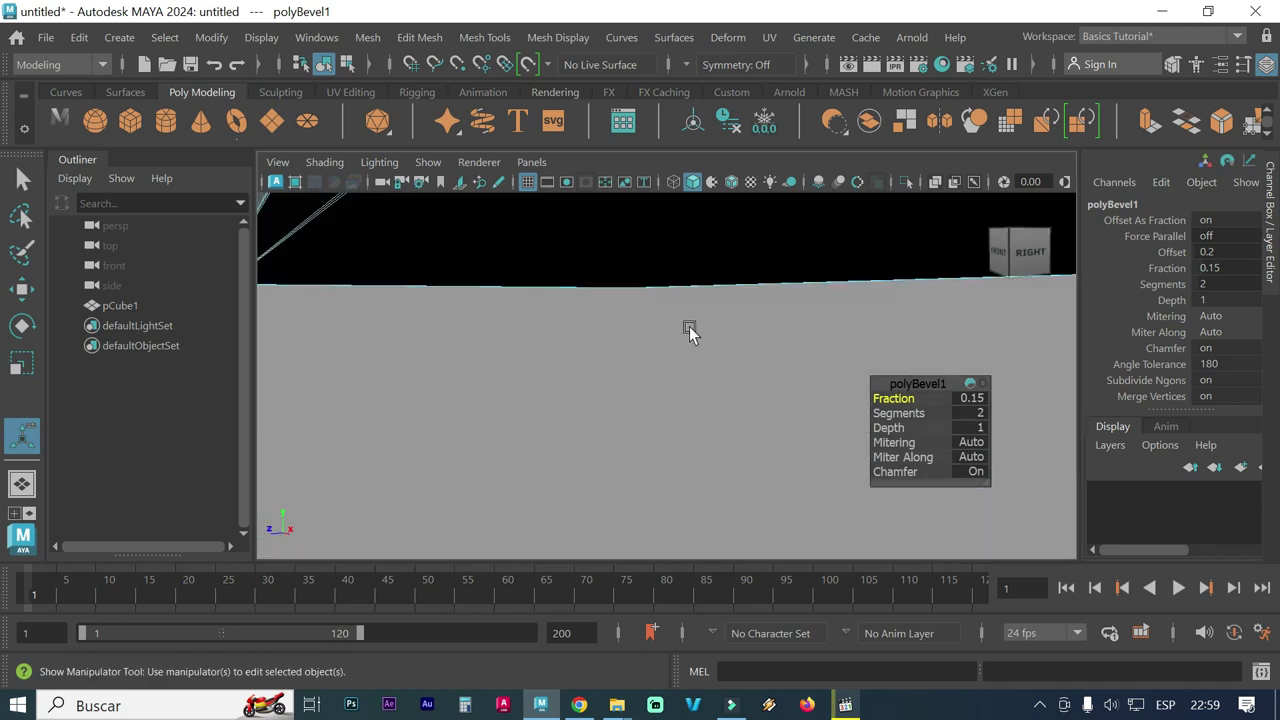
mouse_move(663, 334)
alt+mouse_down()
mouse_move(608, 320)
mouse_move(617, 306)
alt+mouse_up()
alt+right_drag(616, 308, 620, 332)
alt+drag(620, 332, 605, 332)
alt+middle_drag(605, 332, 607, 328)
alt+drag(607, 327, 604, 332)
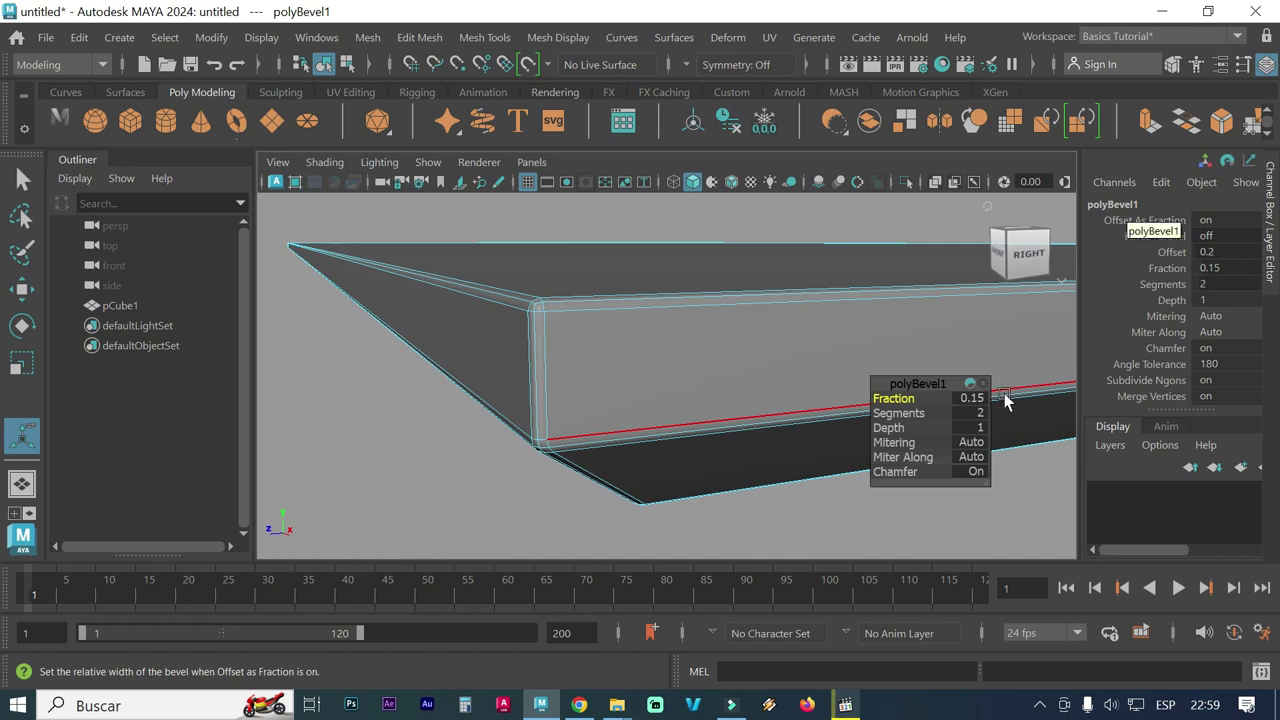
click(975, 413)
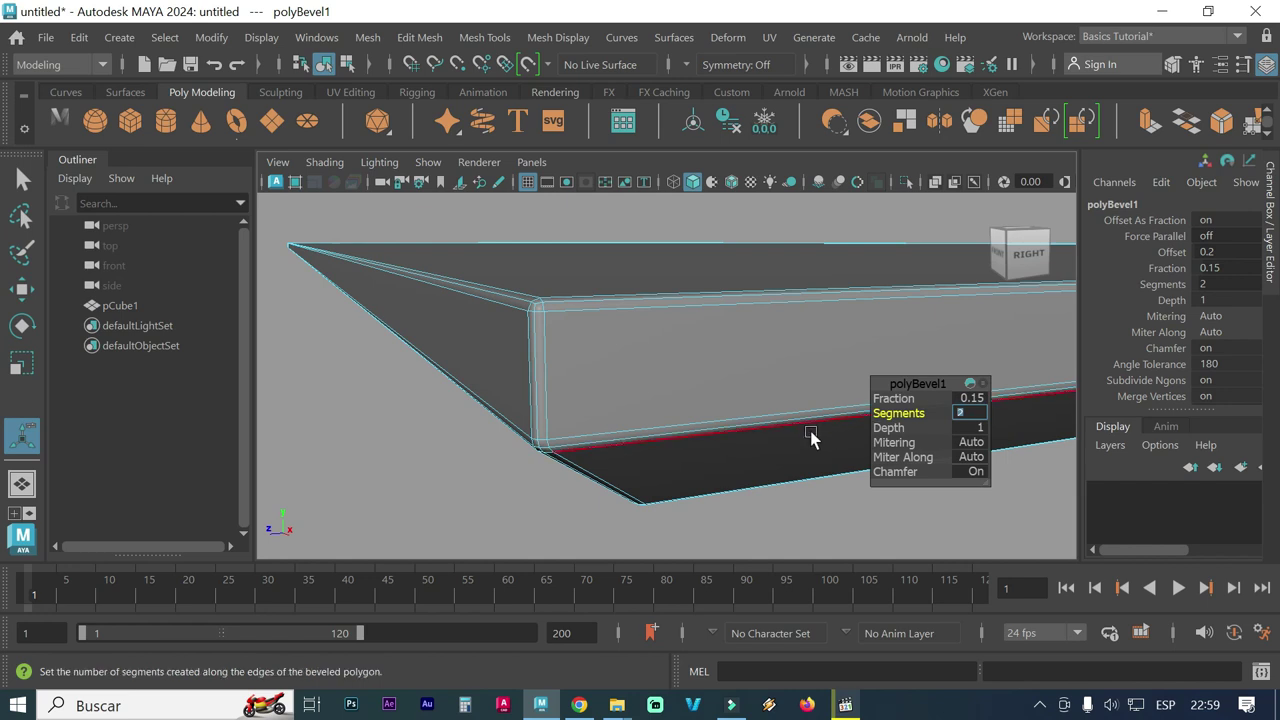
Switch to Face mode and select a bevel face along the long edge
alt+right_drag(567, 295, 527, 307)
alt+drag(485, 305, 486, 314)
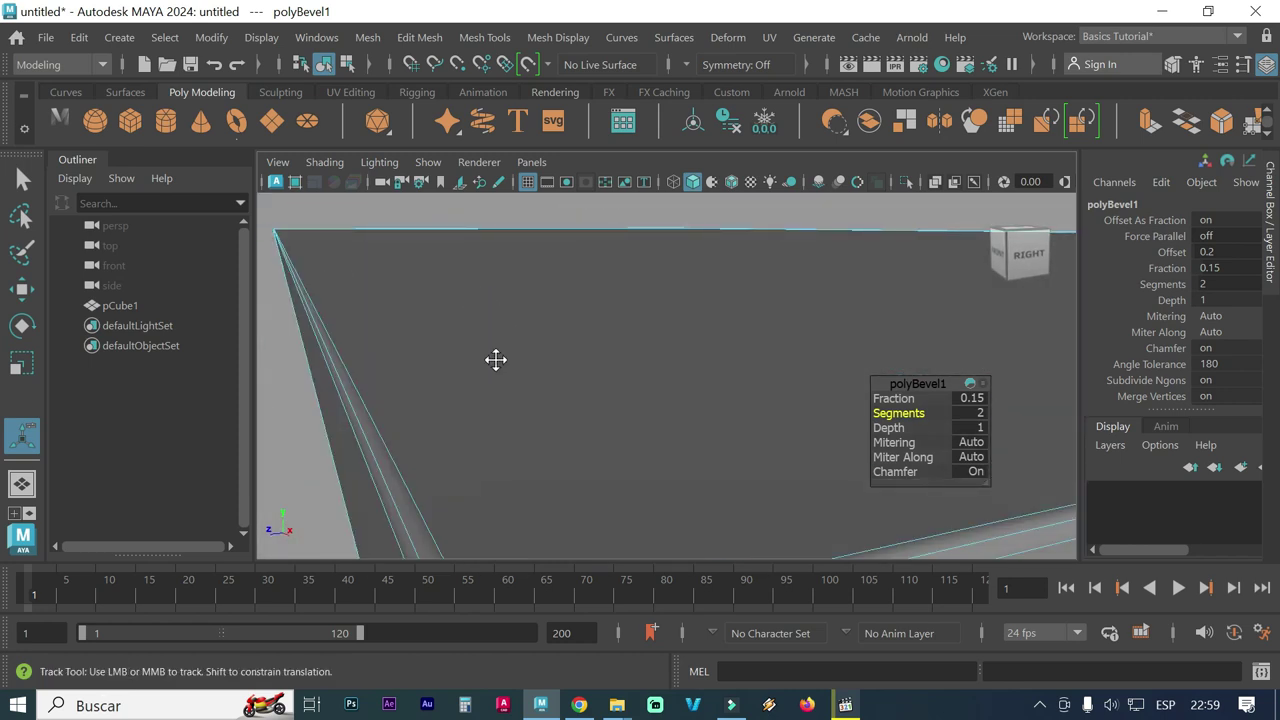
alt+middle_drag(496, 360, 491, 351)
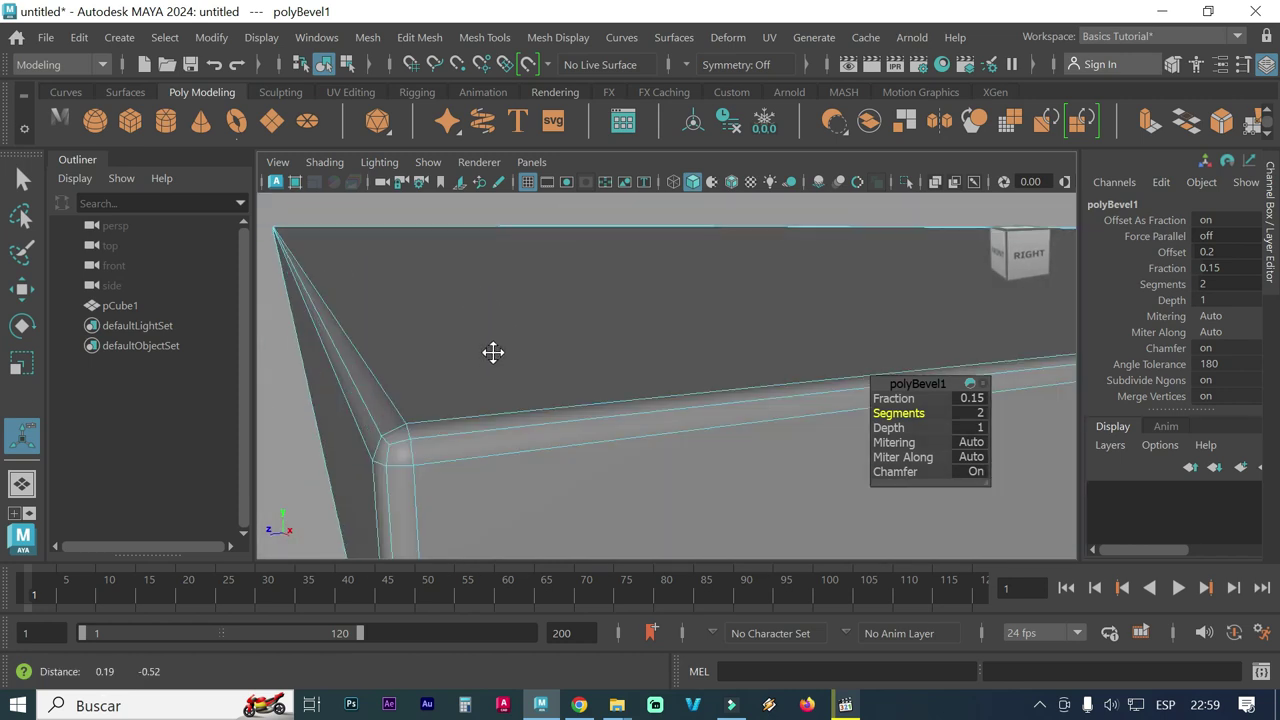
right_click(471, 399)
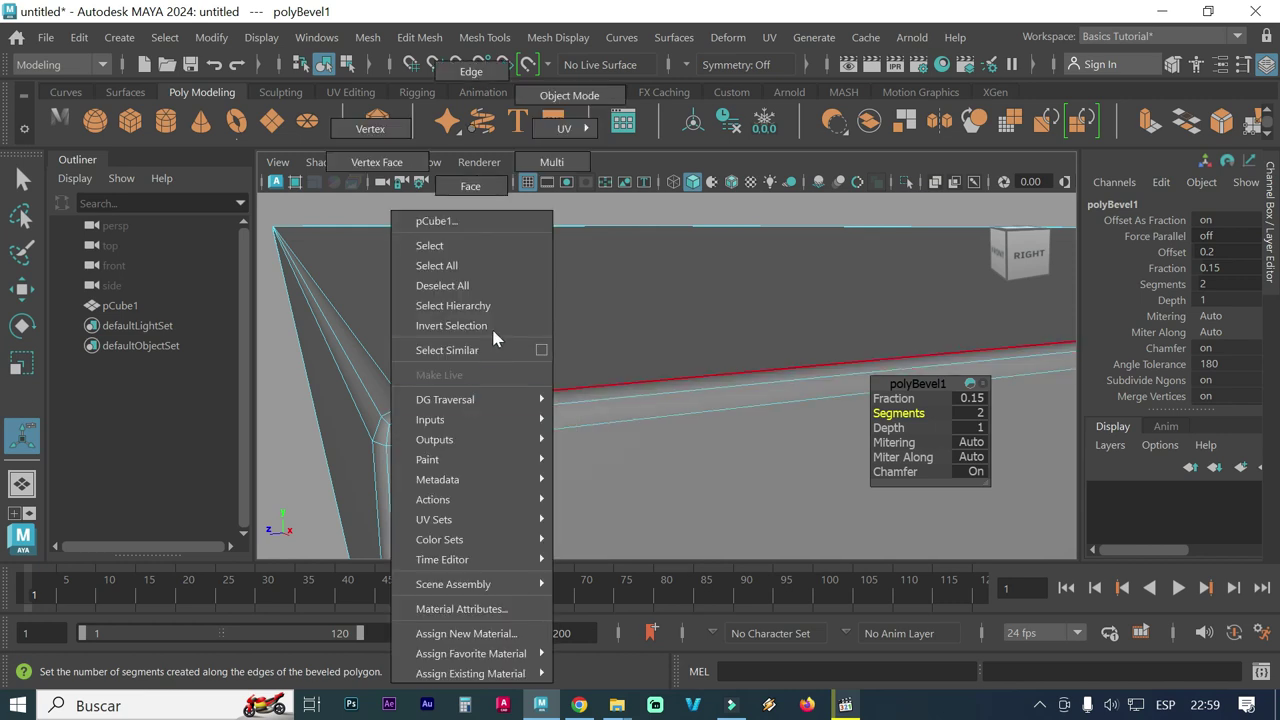
right_drag(491, 326, 478, 188)
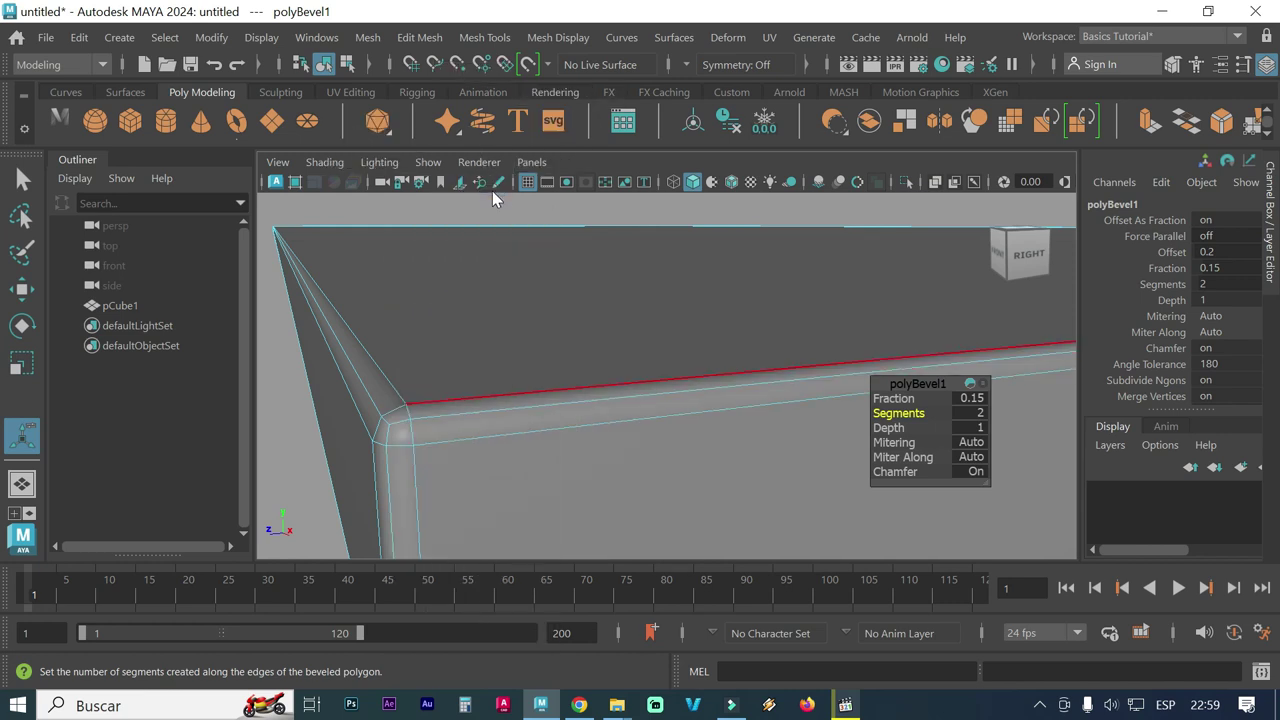
click(484, 418)
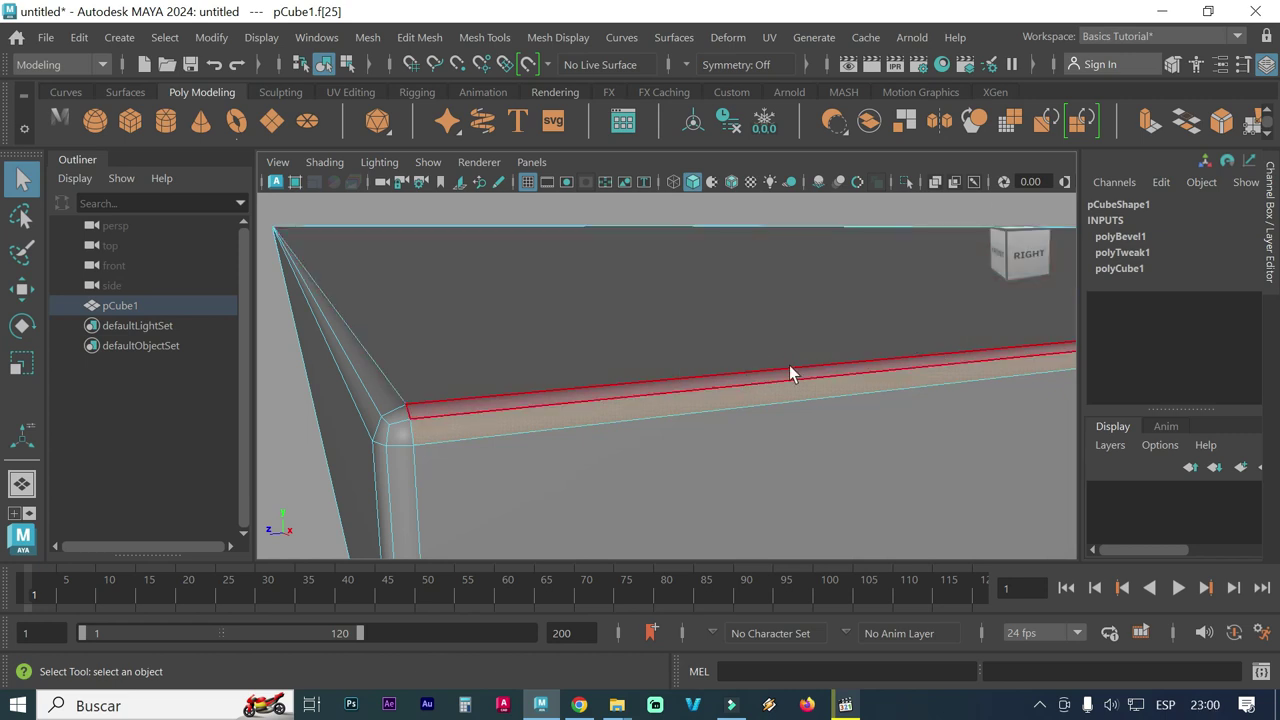
Return to Object Mode and set polyBevel1's Segments to 5 in the Channel Box
right_click(584, 325)
click(682, 98)
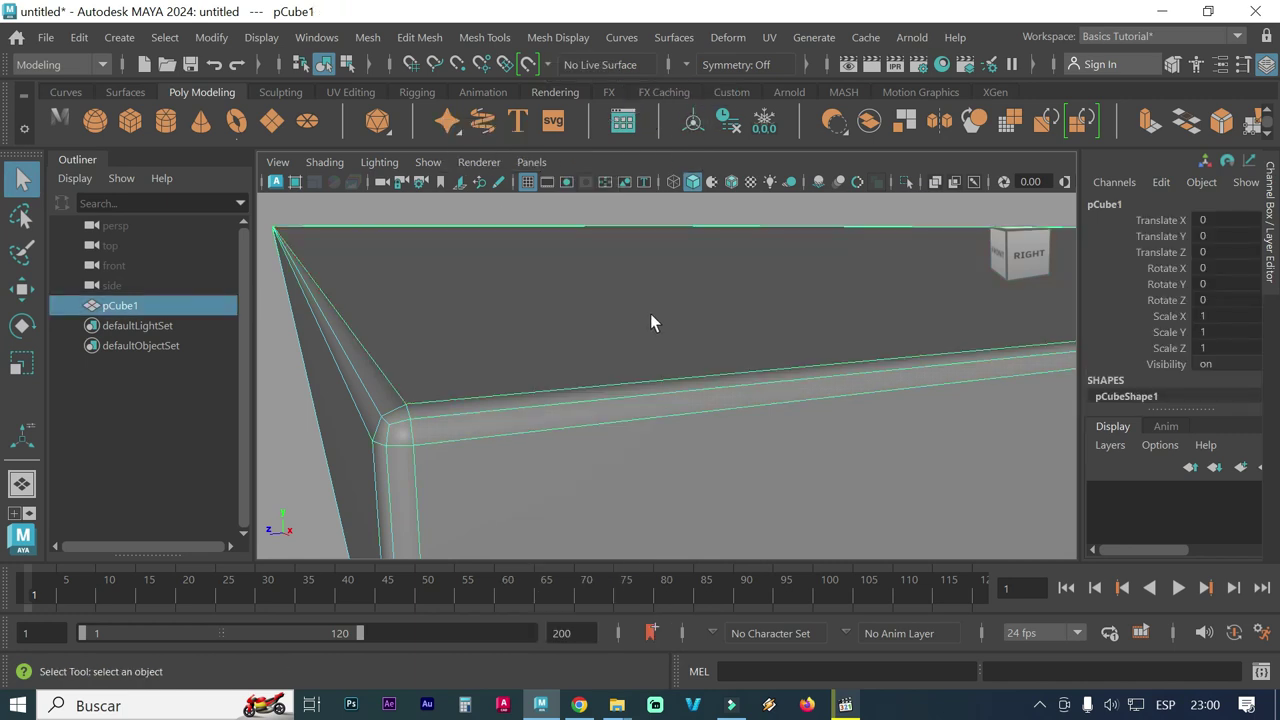
scroll(1132, 406, down, 2)
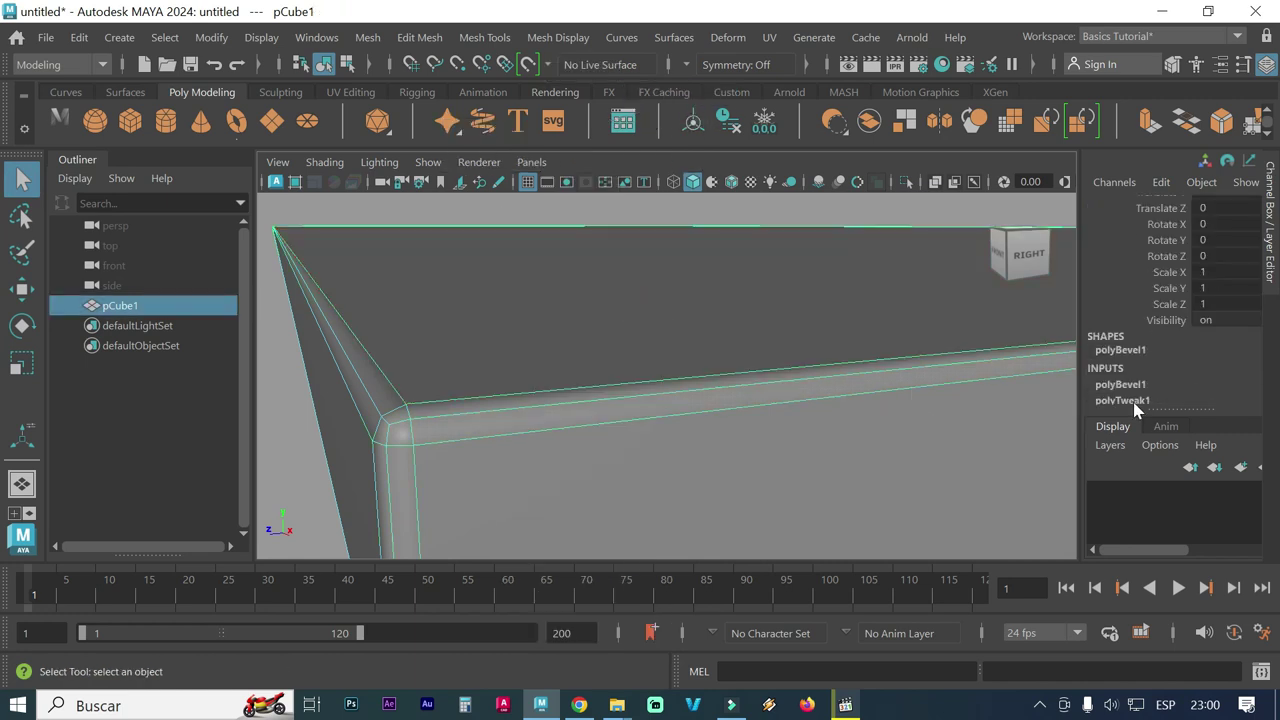
scroll(1132, 398, down, 1)
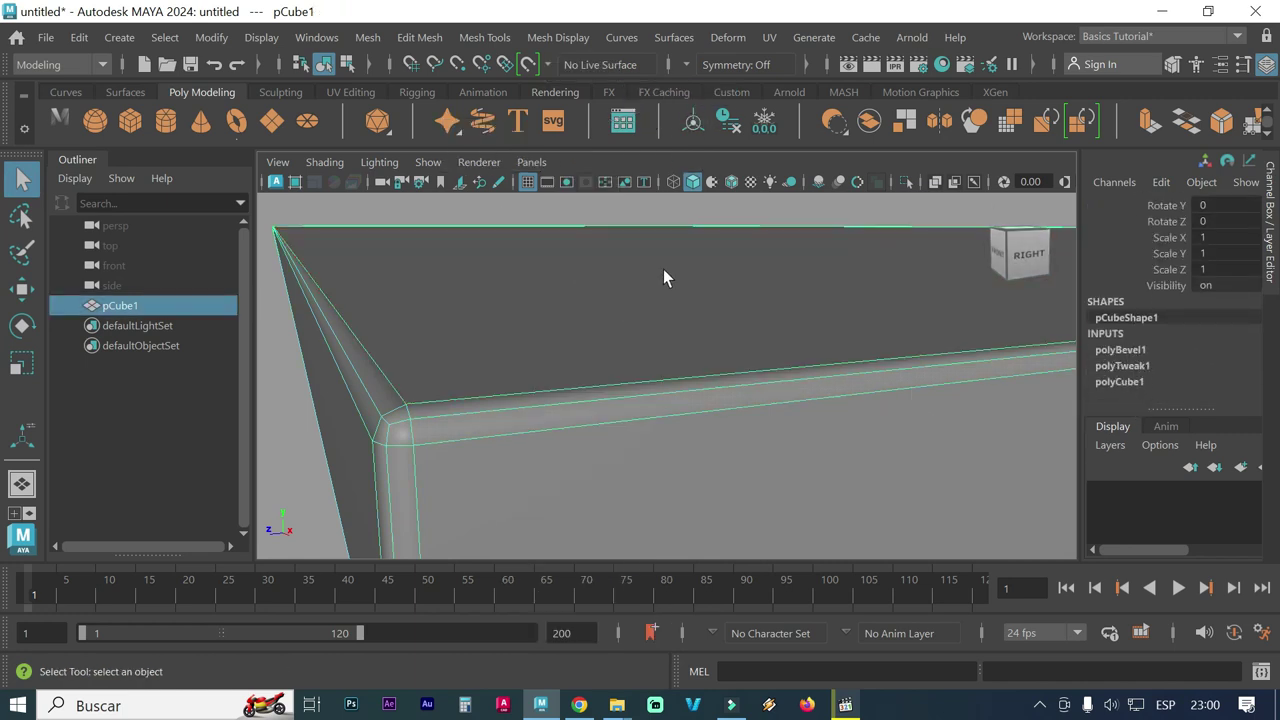
click(1122, 350)
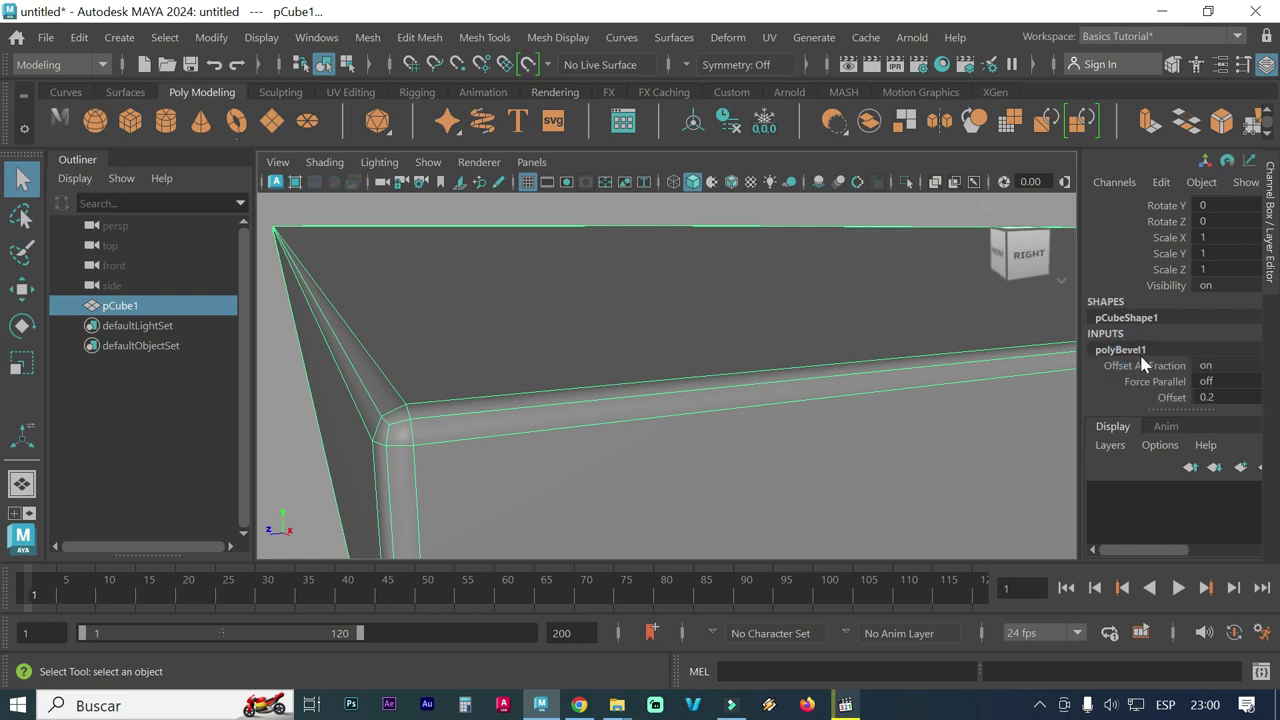
scroll(1155, 365, down, 1)
scroll(1157, 363, down, 1)
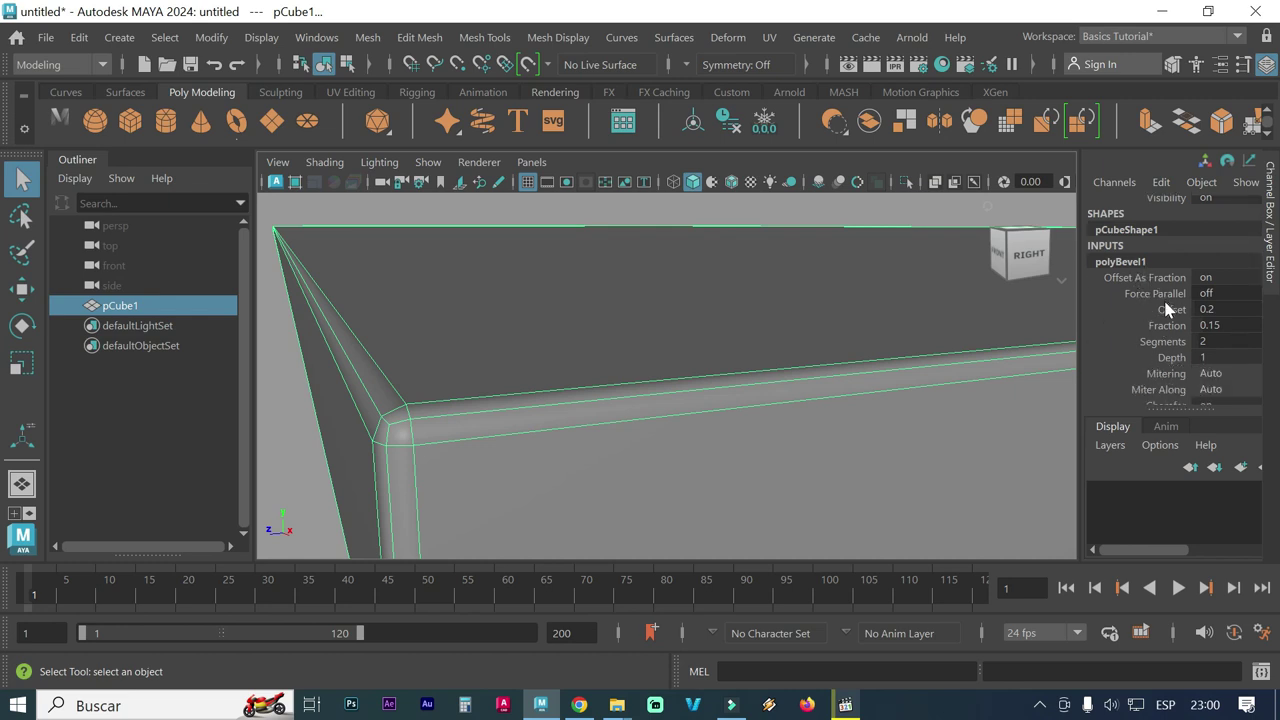
double_click(1224, 326)
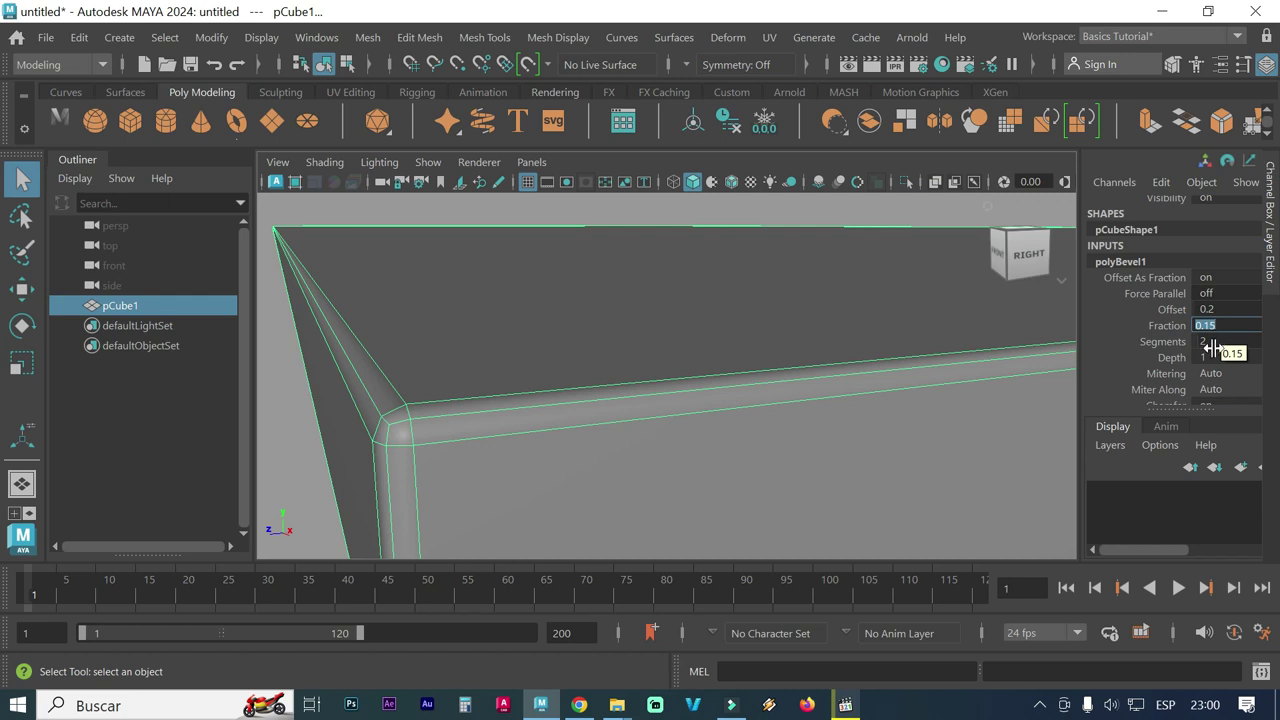
double_click(1212, 343)
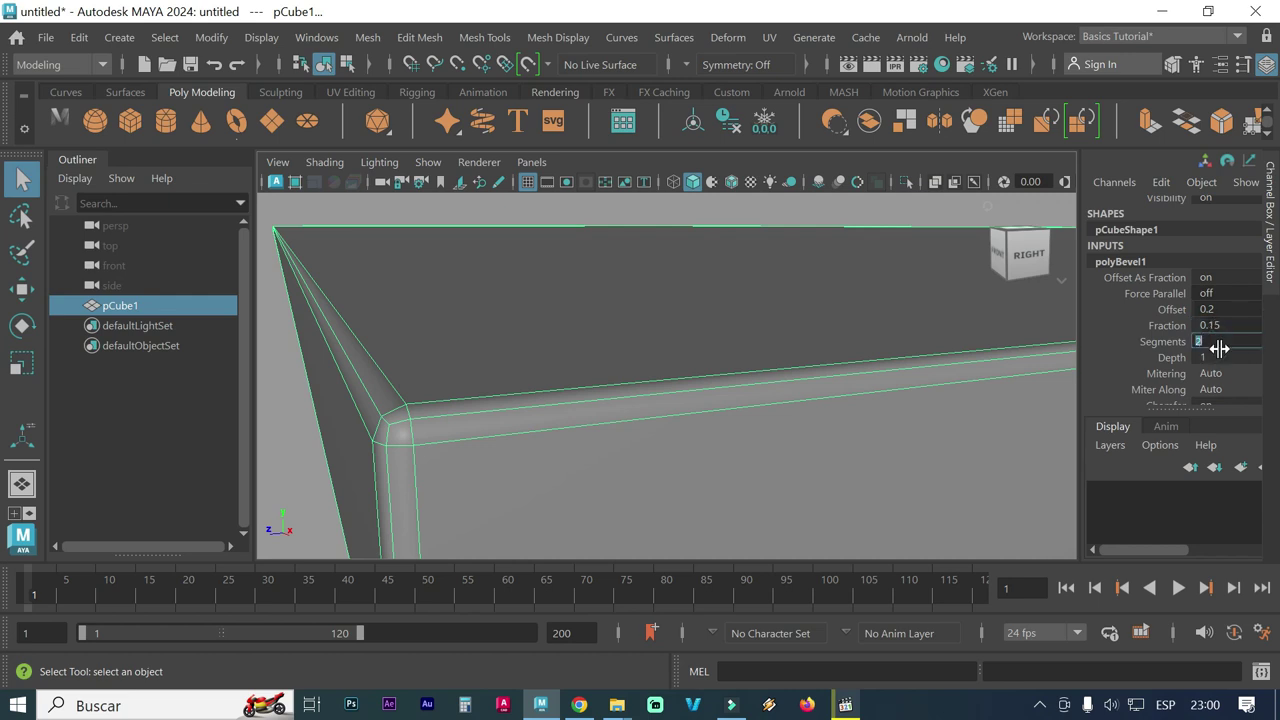
text(5)
key(Return)
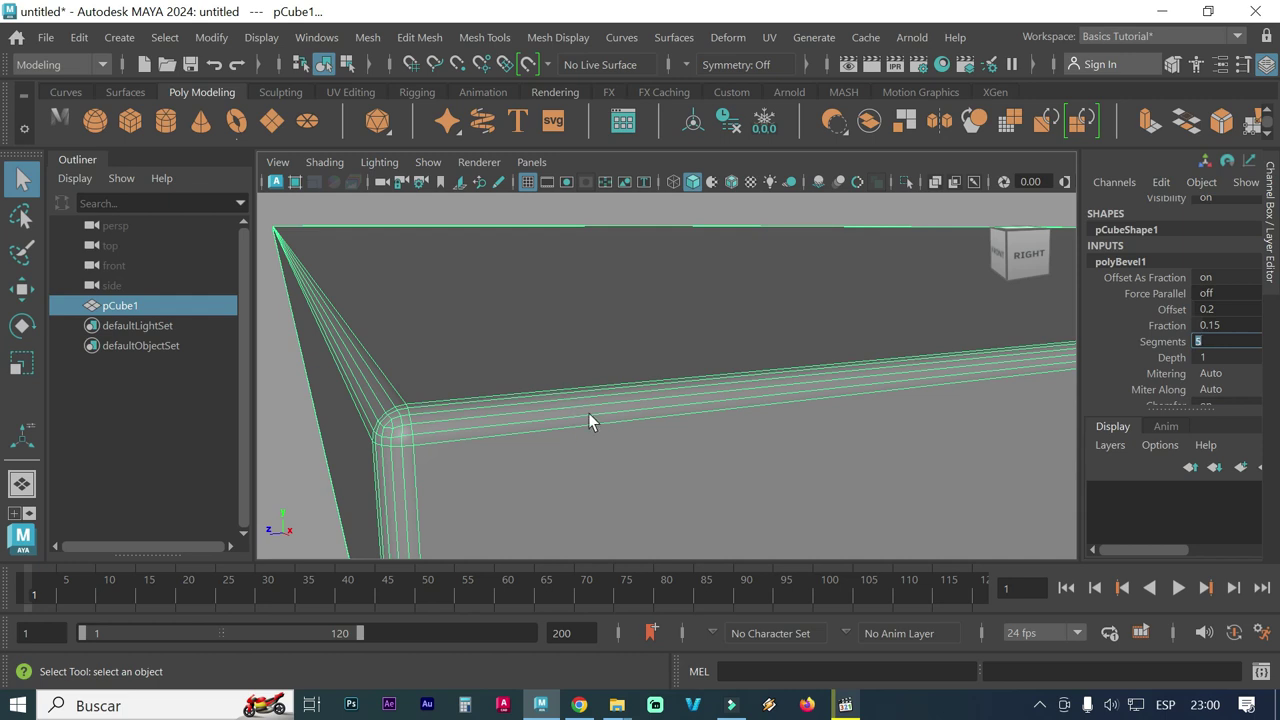
Try bevel Fraction values of 4, 2 and 1 in the Channel Box
click(1214, 325)
text(4)
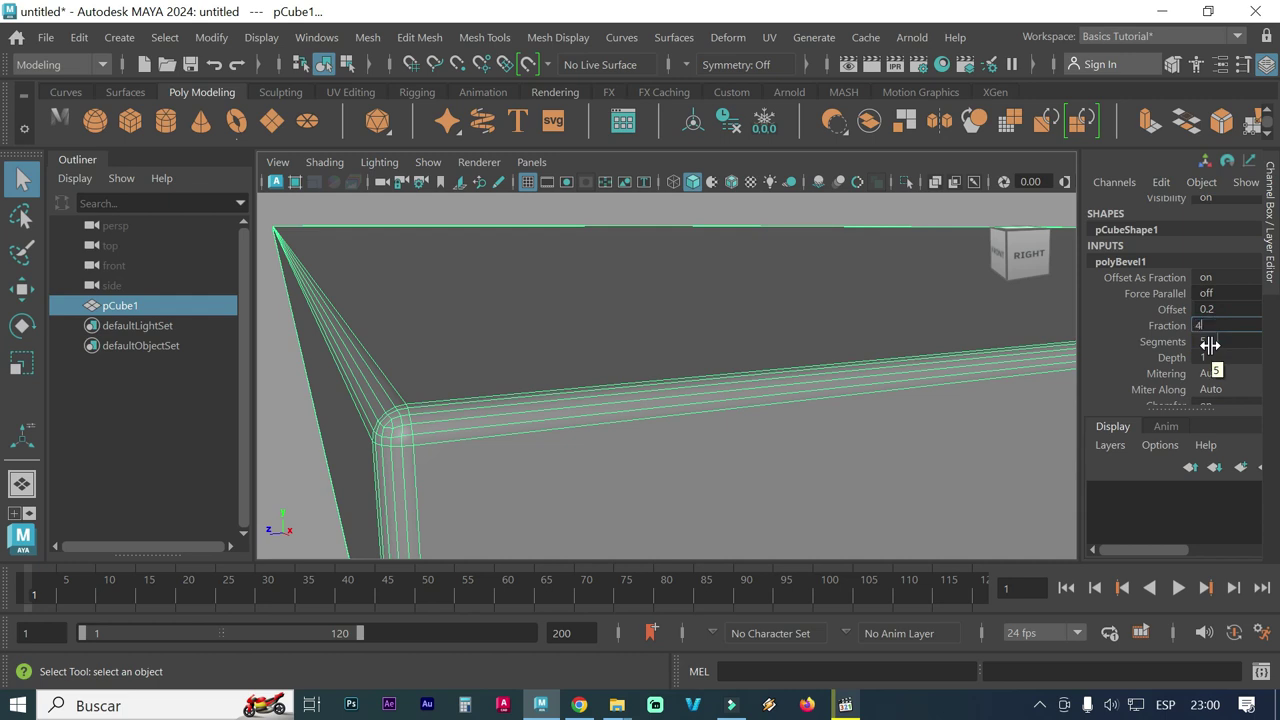
key(Return)
text(2)
key(Return)
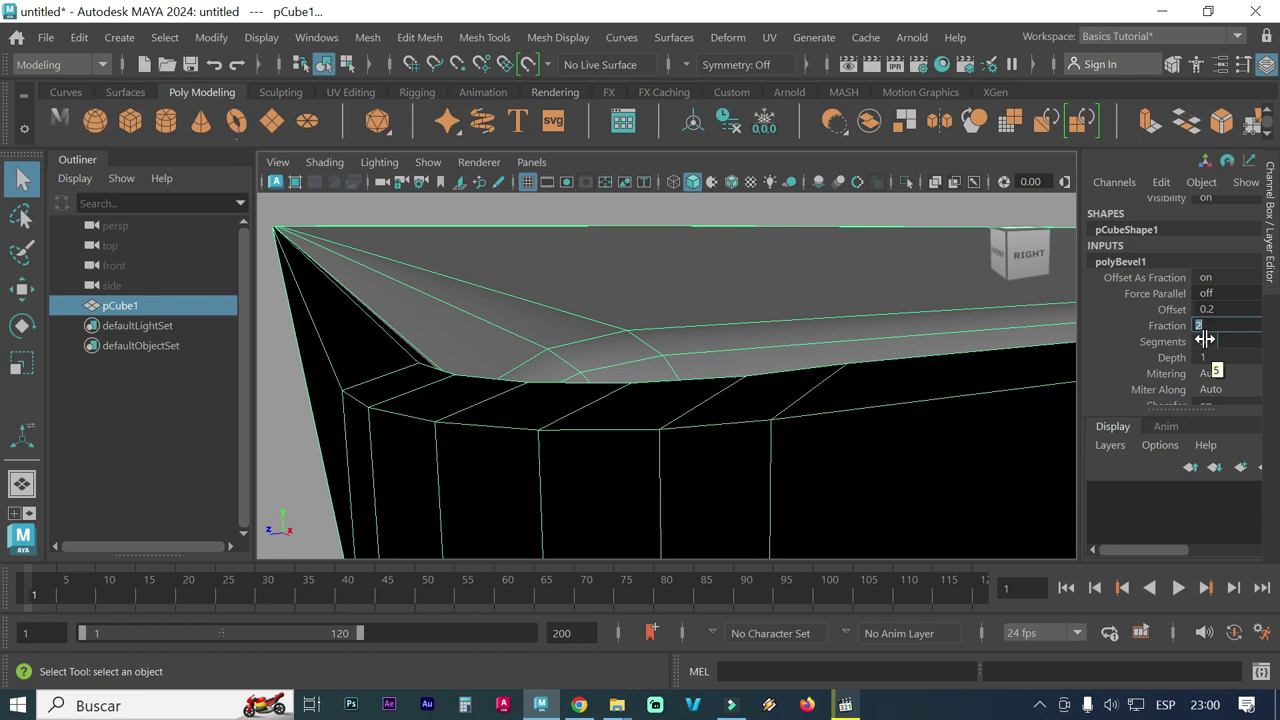
text(1)
key(Return)
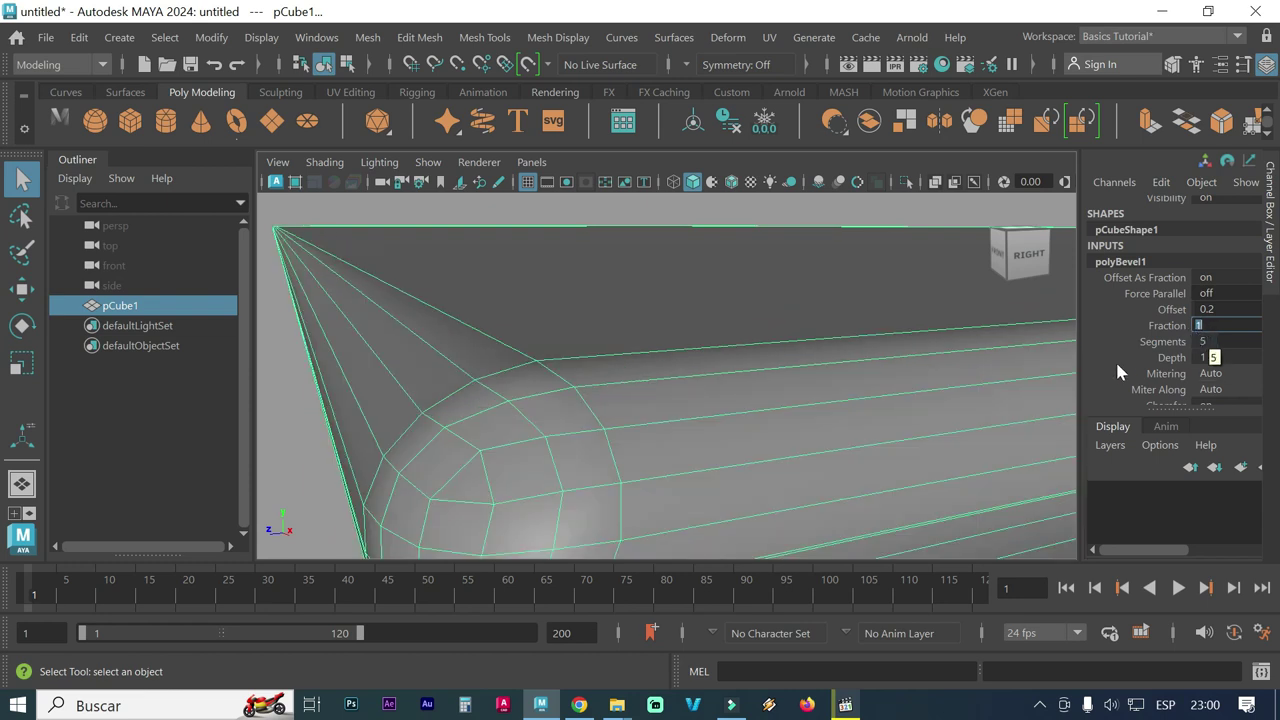
scroll(923, 394, down, 4)
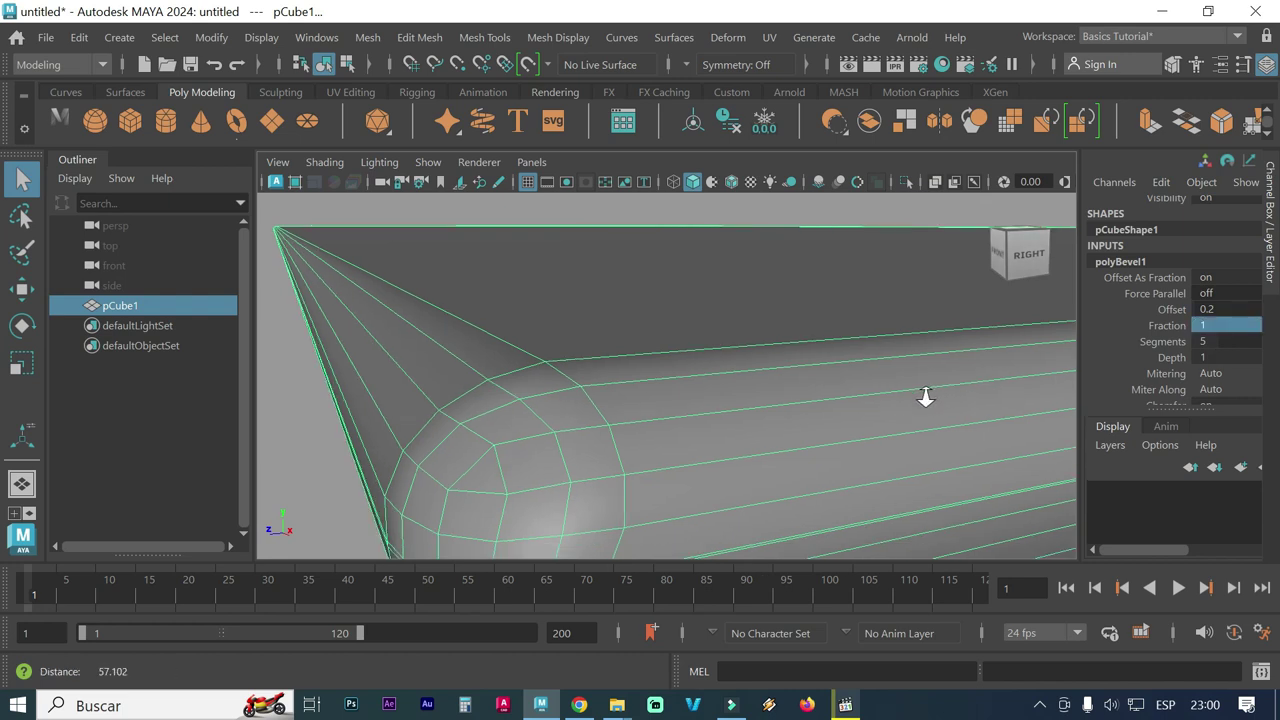
scroll(916, 394, down, 1)
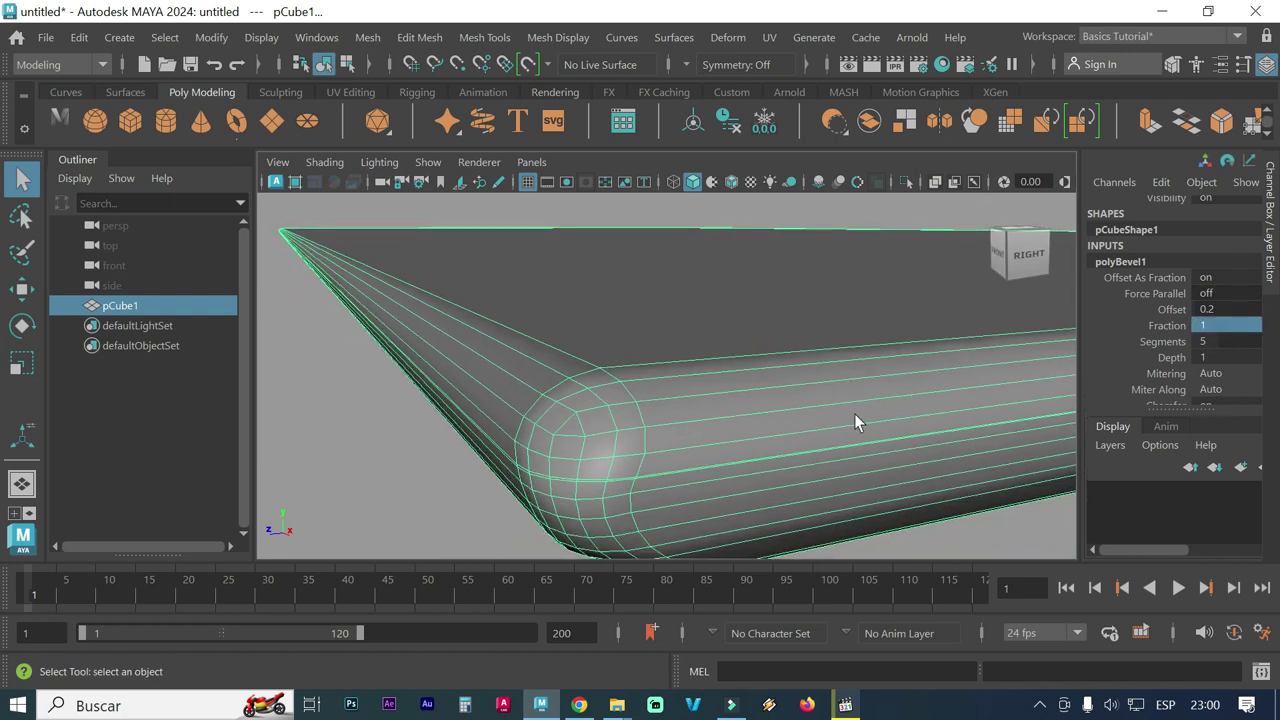
Set the polyBevel1 Fraction to 0.8, then change it to 0.4
click(1208, 327)
text(0)
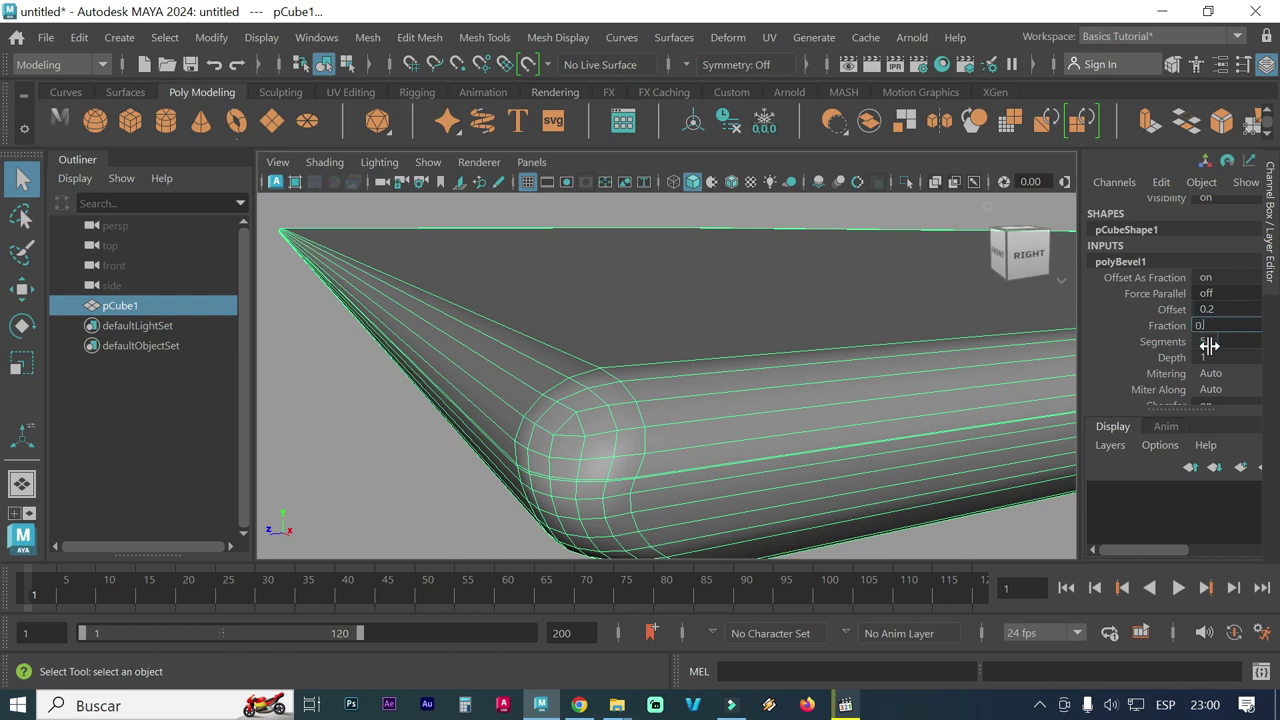
text(.8)
key(Return)
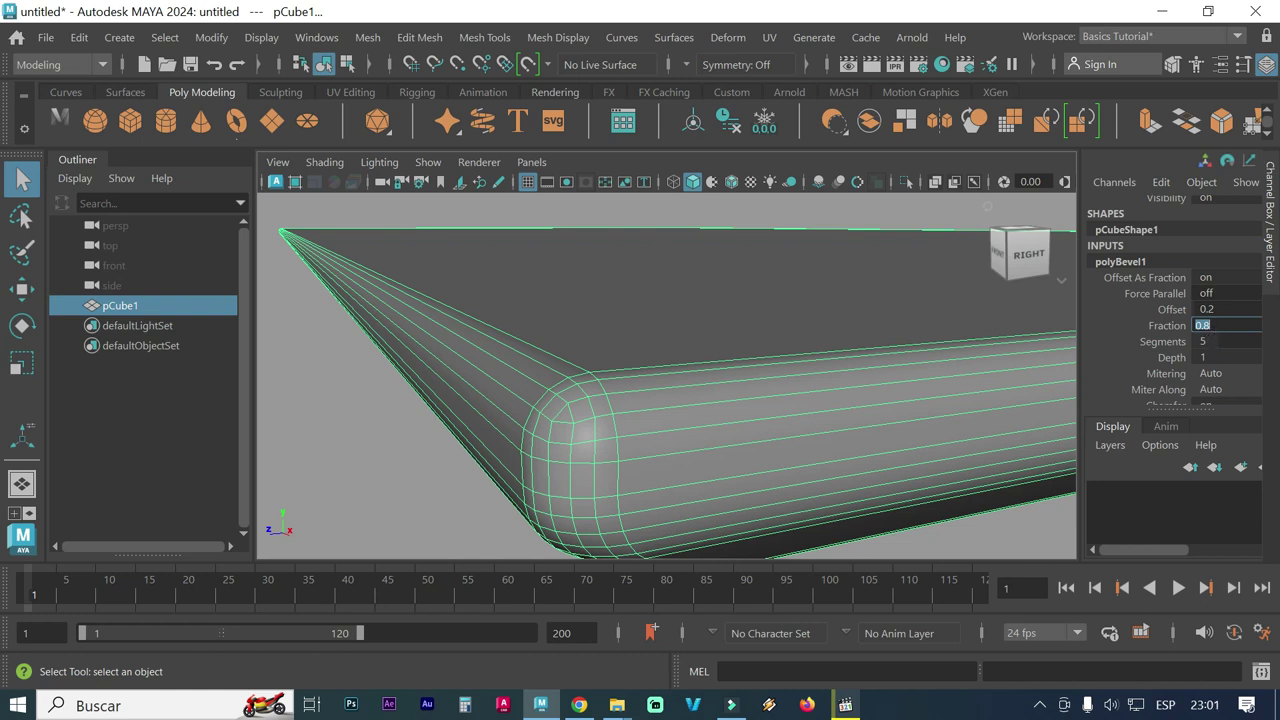
click(1210, 325)
key(BackSpace)
key(BackSpace)
text(4)
key(Return)
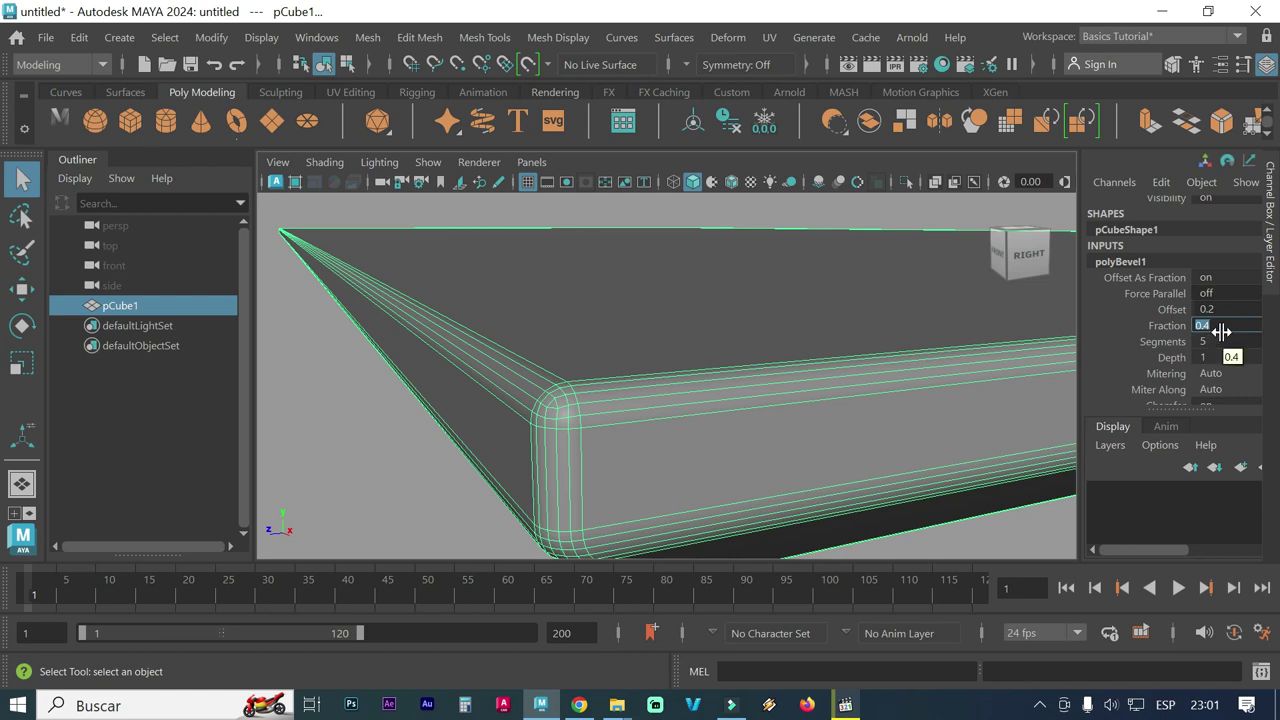
alt+right_drag(964, 428, 694, 430)
click(682, 444)
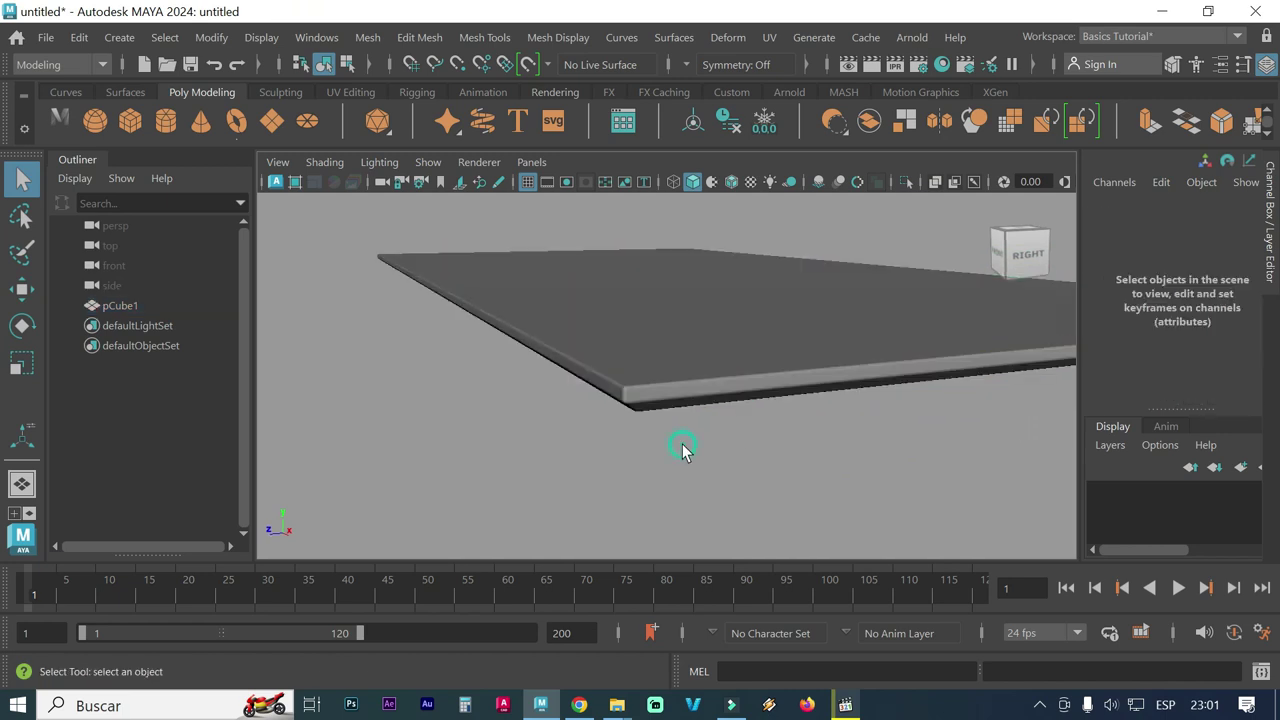
alt+drag(675, 447, 671, 449)
mouse_move(608, 489)
alt+right_down()
mouse_move(692, 482)
mouse_move(637, 480)
mouse_move(671, 437)
mouse_move(649, 437)
mouse_move(674, 436)
alt+right_up()
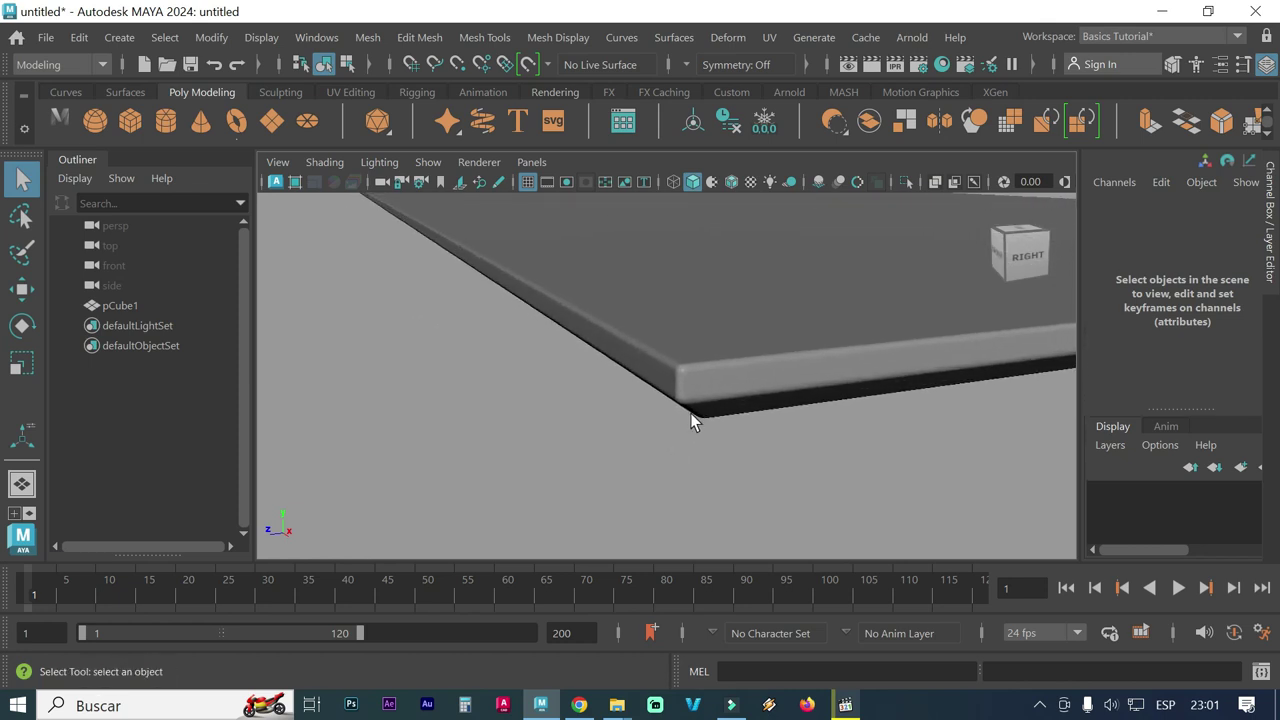
click(698, 406)
alt+drag(698, 406, 646, 430)
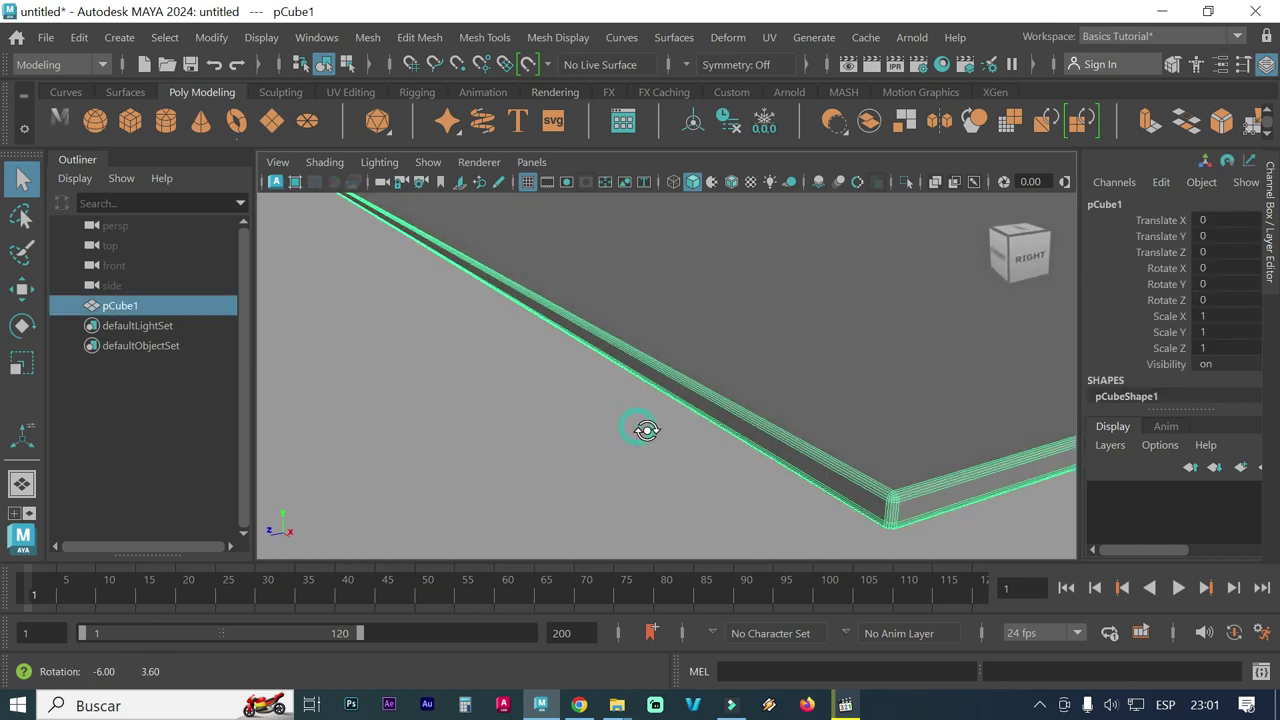
click(648, 437)
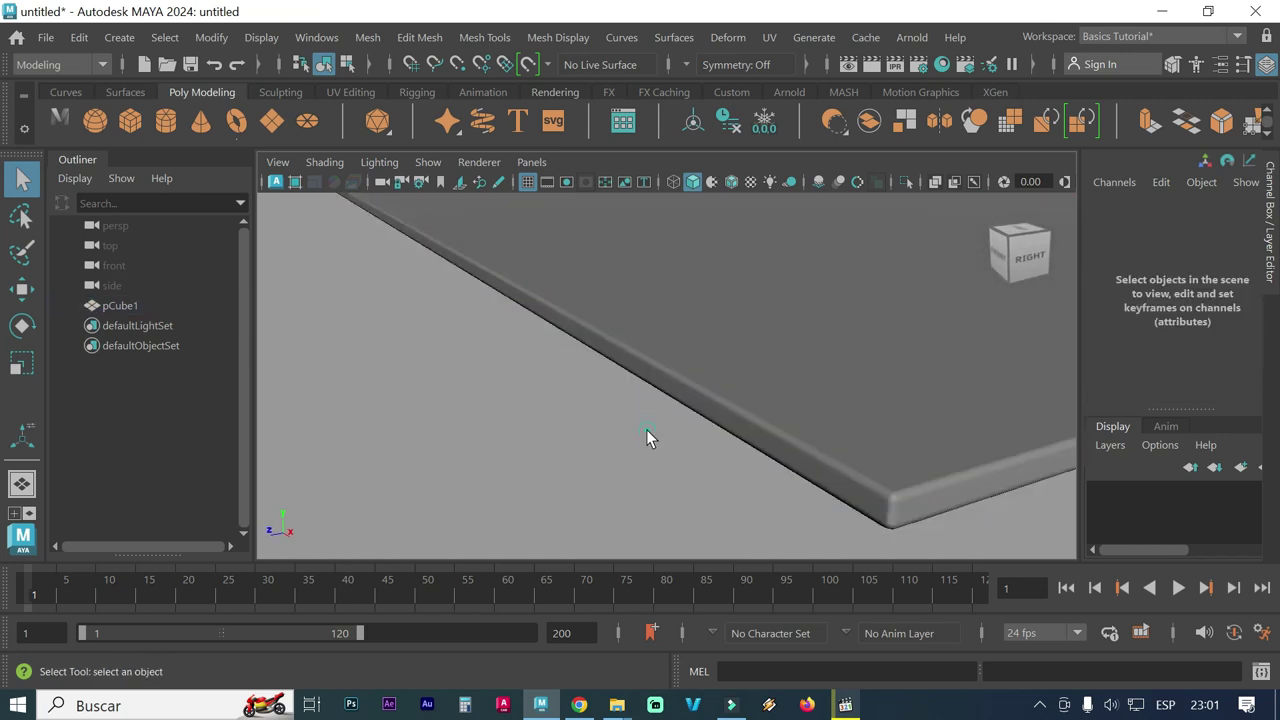
click(838, 486)
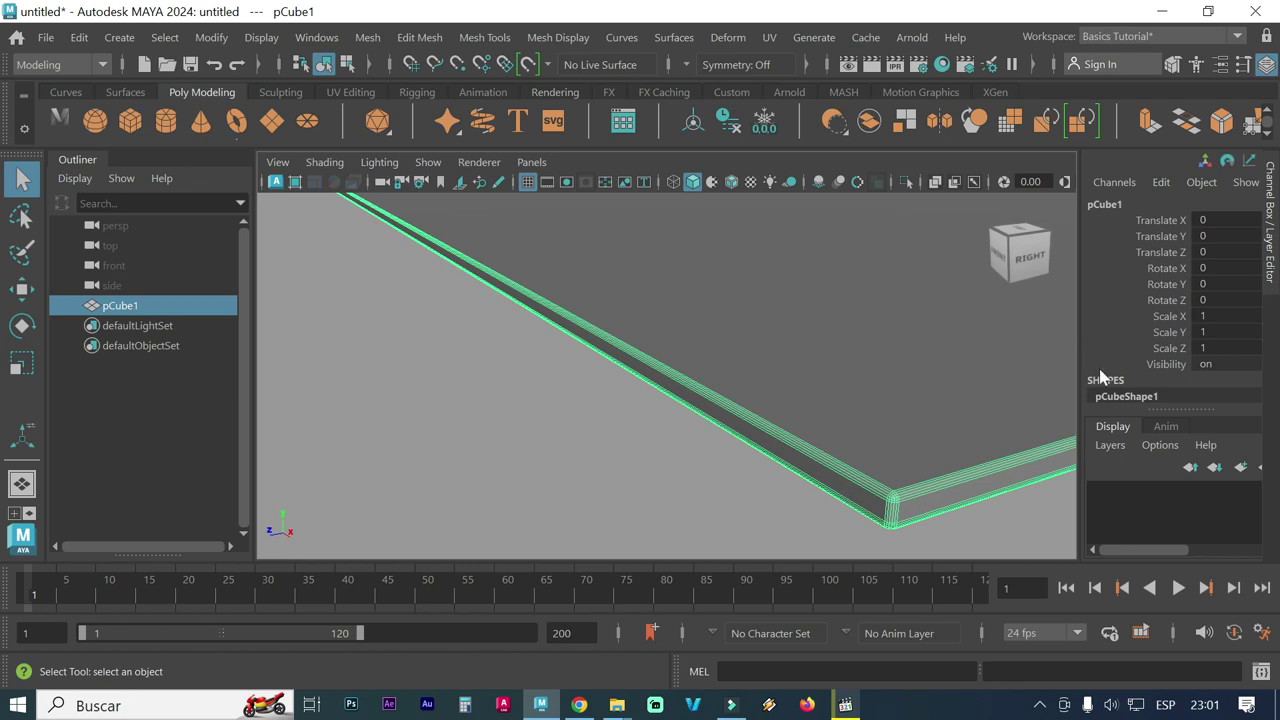
Change polyBevel1 Segments from 5 to 4, then deselect the tabletop
scroll(1100, 390, down, 2)
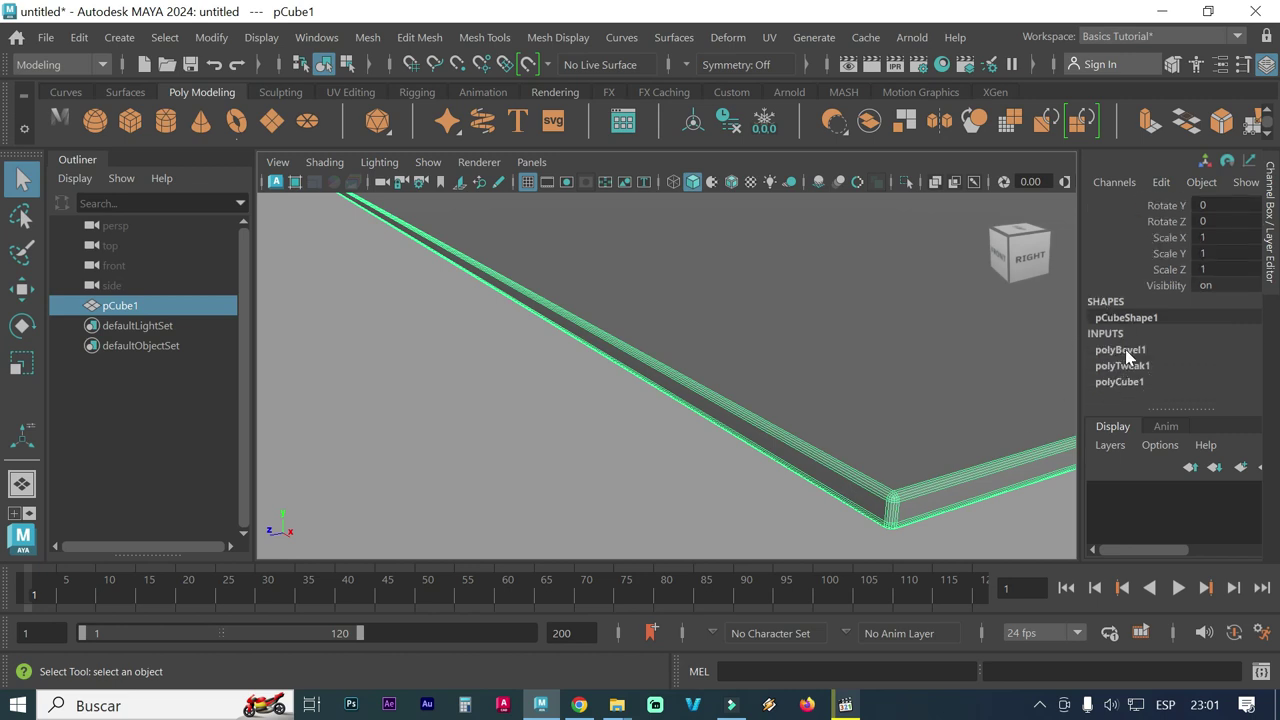
click(1125, 350)
scroll(1140, 370, down, 2)
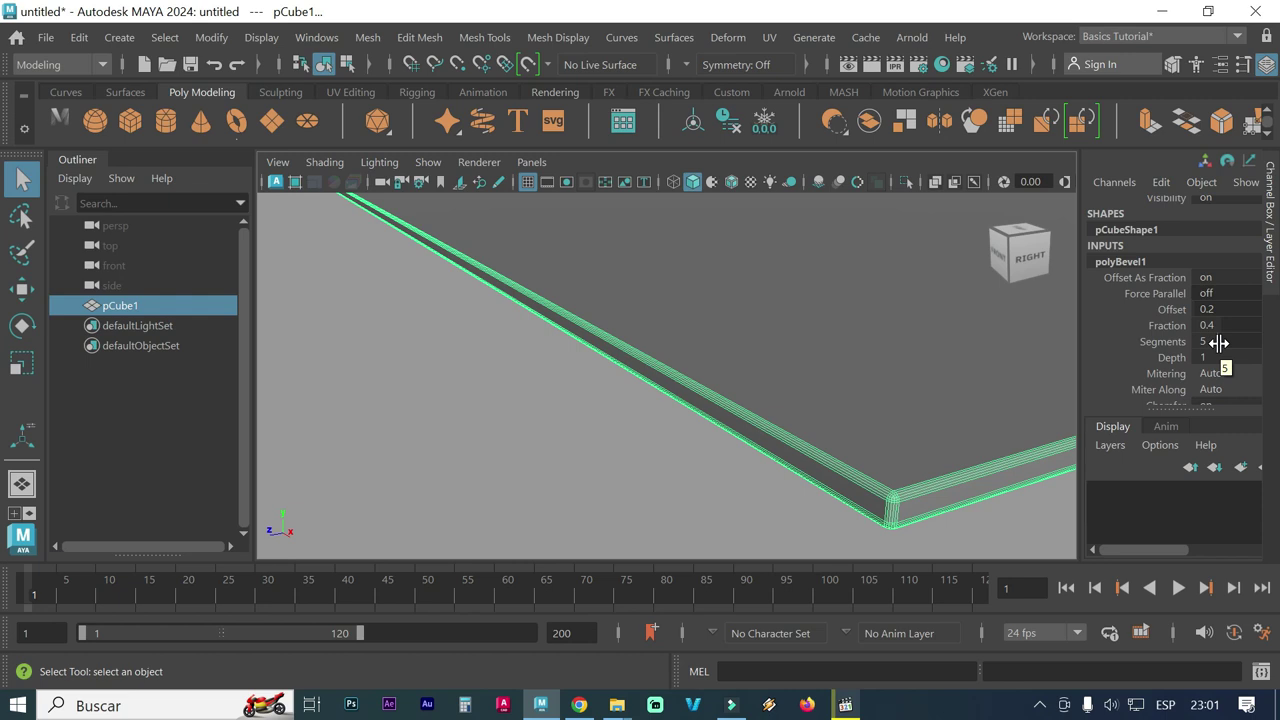
double_click(1219, 341)
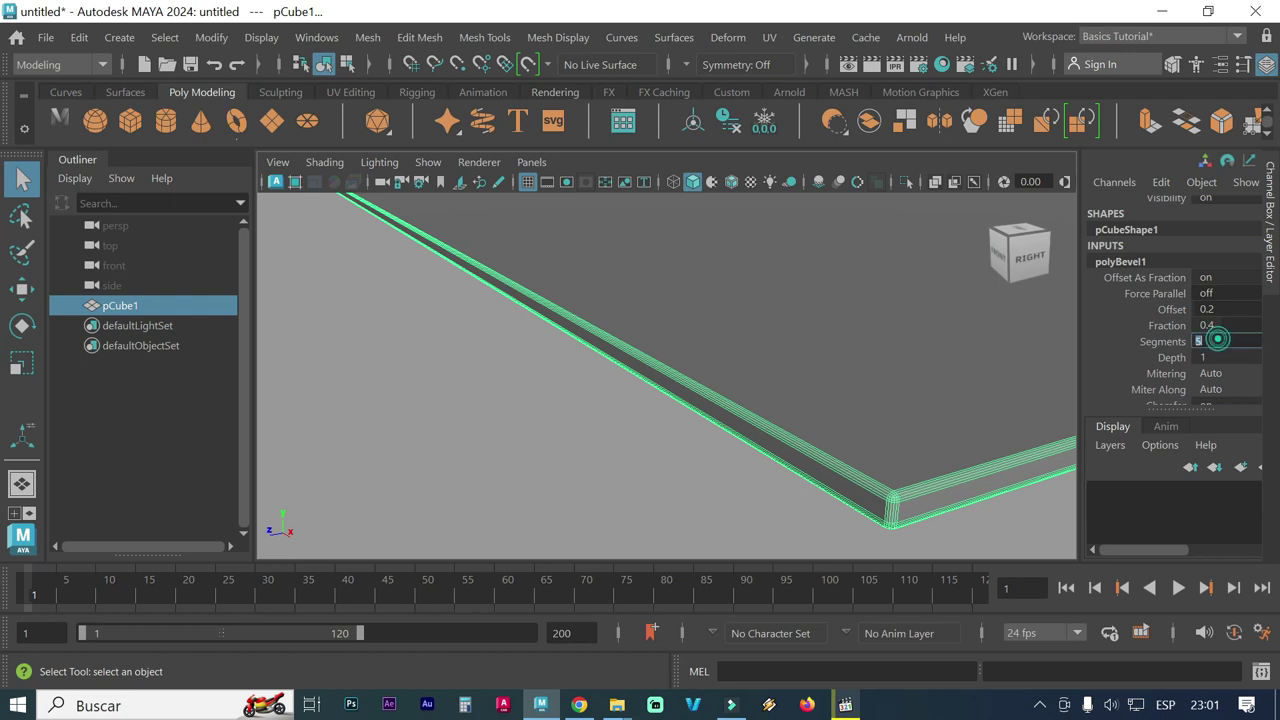
text(4)
key(Return)
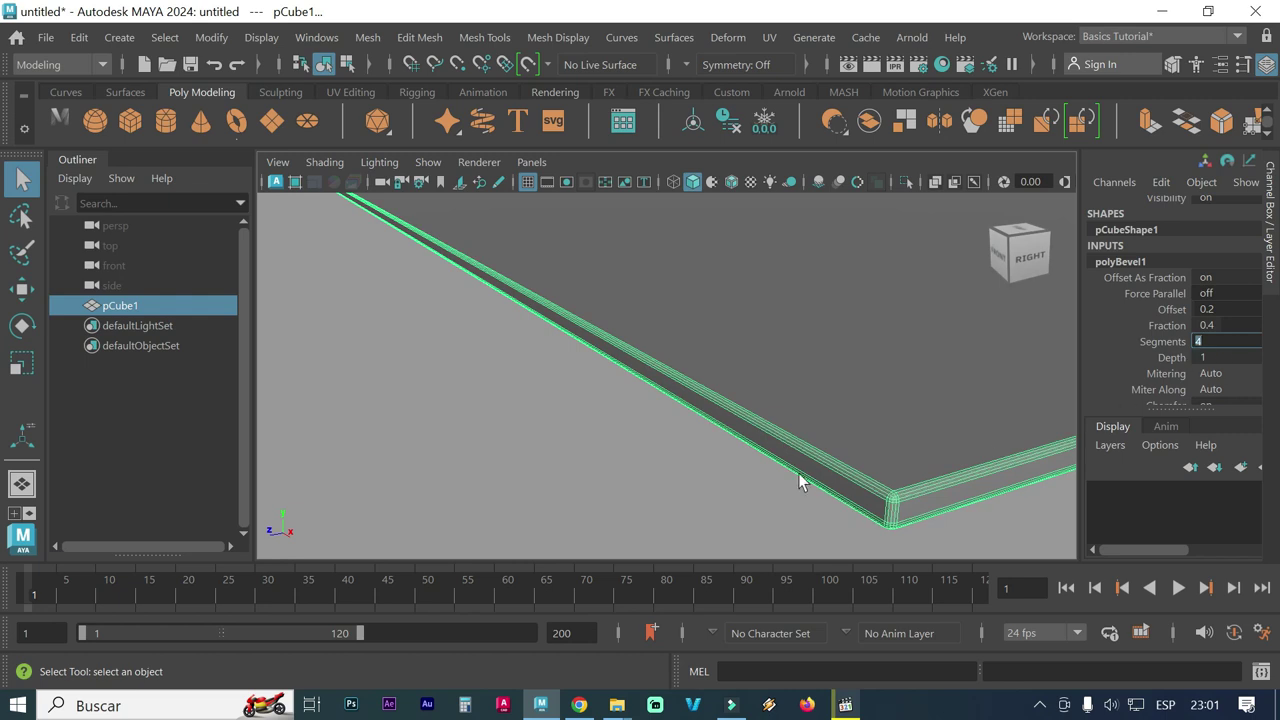
click(743, 478)
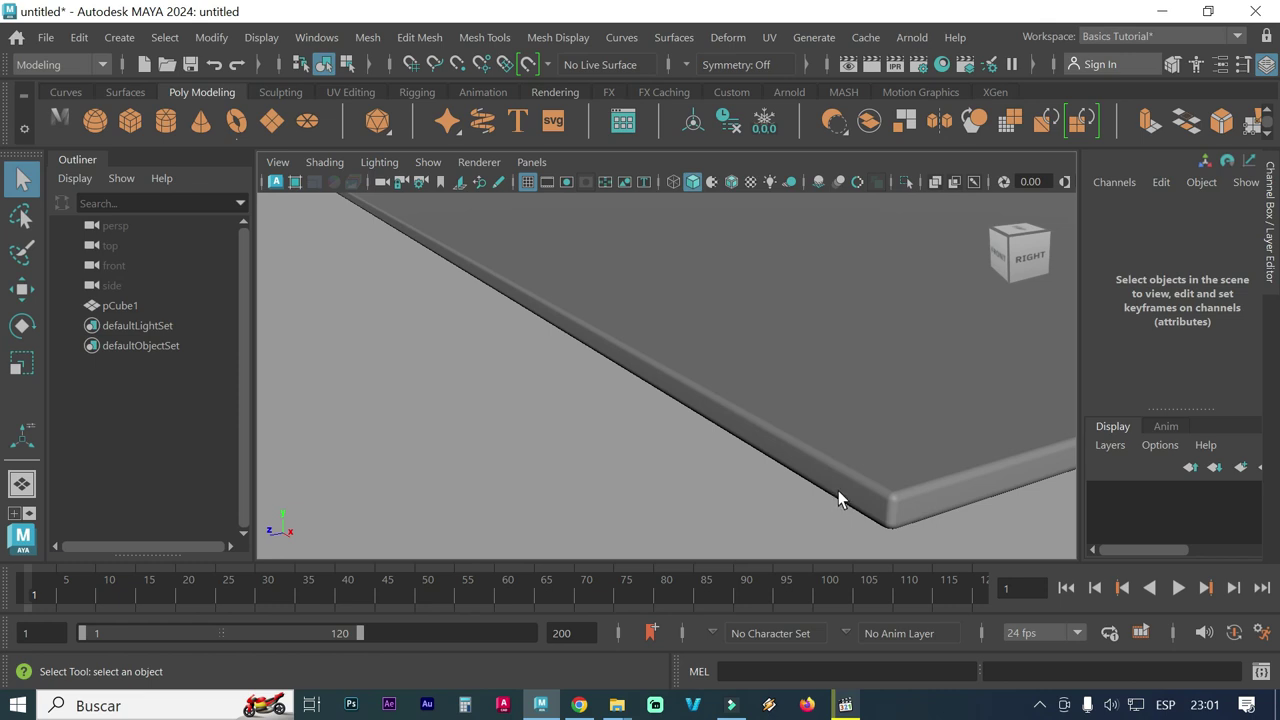
Reselect pCube1 and expand its polyBevel1 settings in the Channel Box
alt+middle_drag(851, 482, 815, 472)
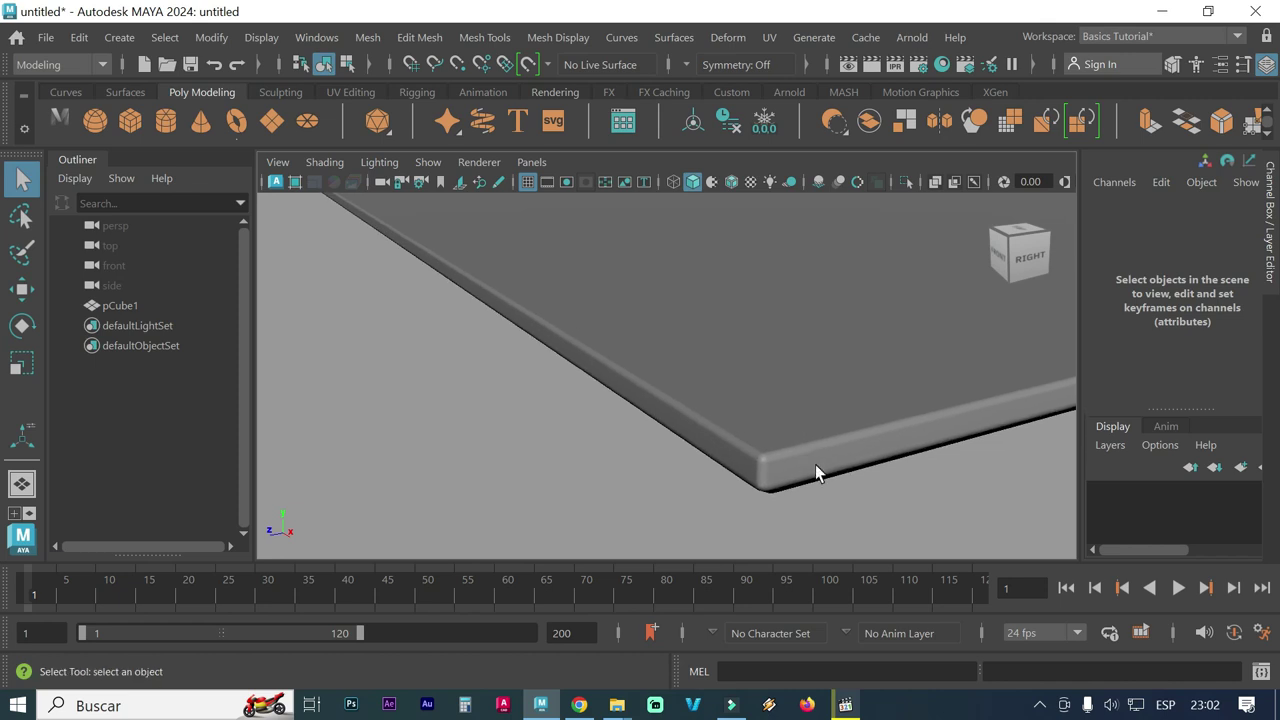
click(816, 464)
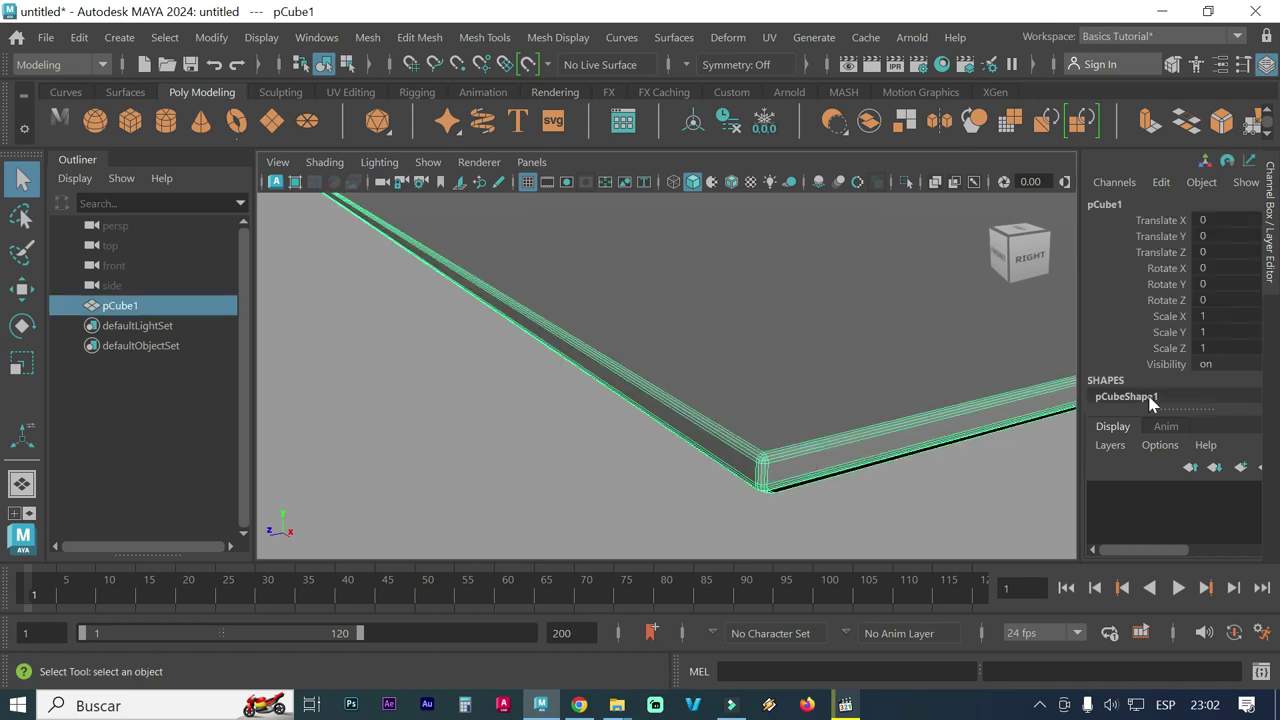
scroll(1146, 385, down, 2)
click(1130, 351)
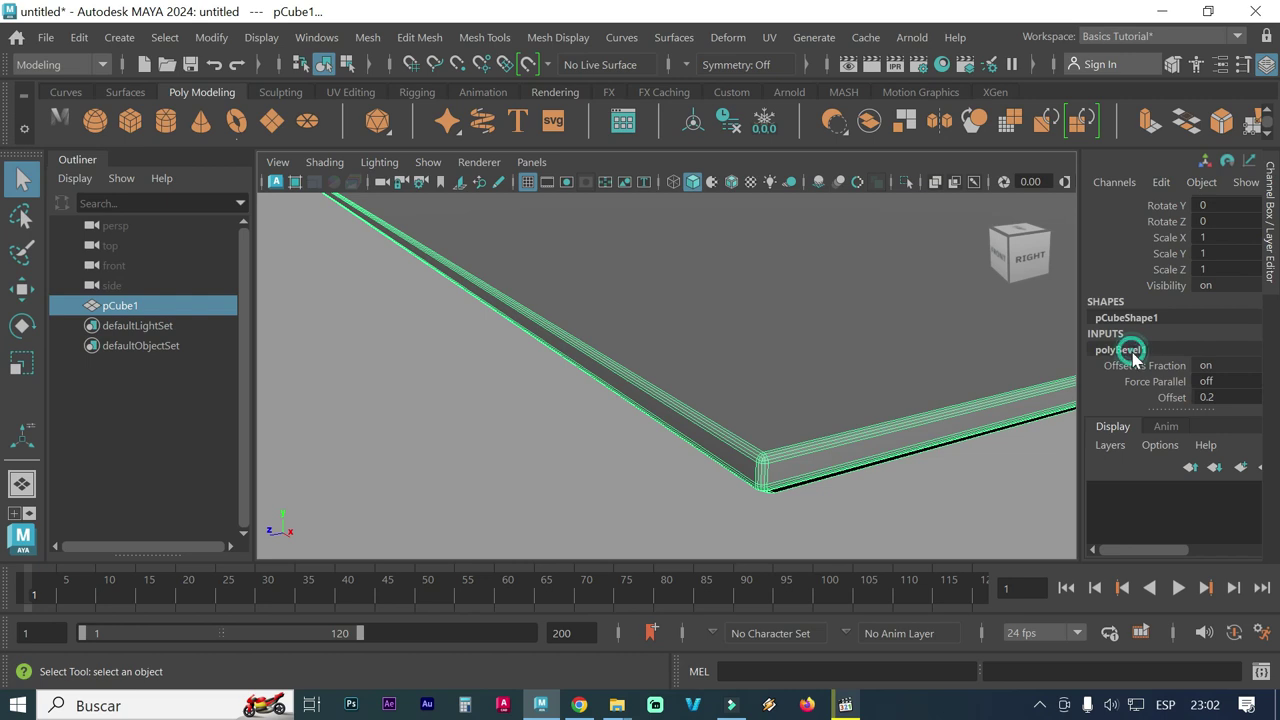
scroll(1160, 380, down, 2)
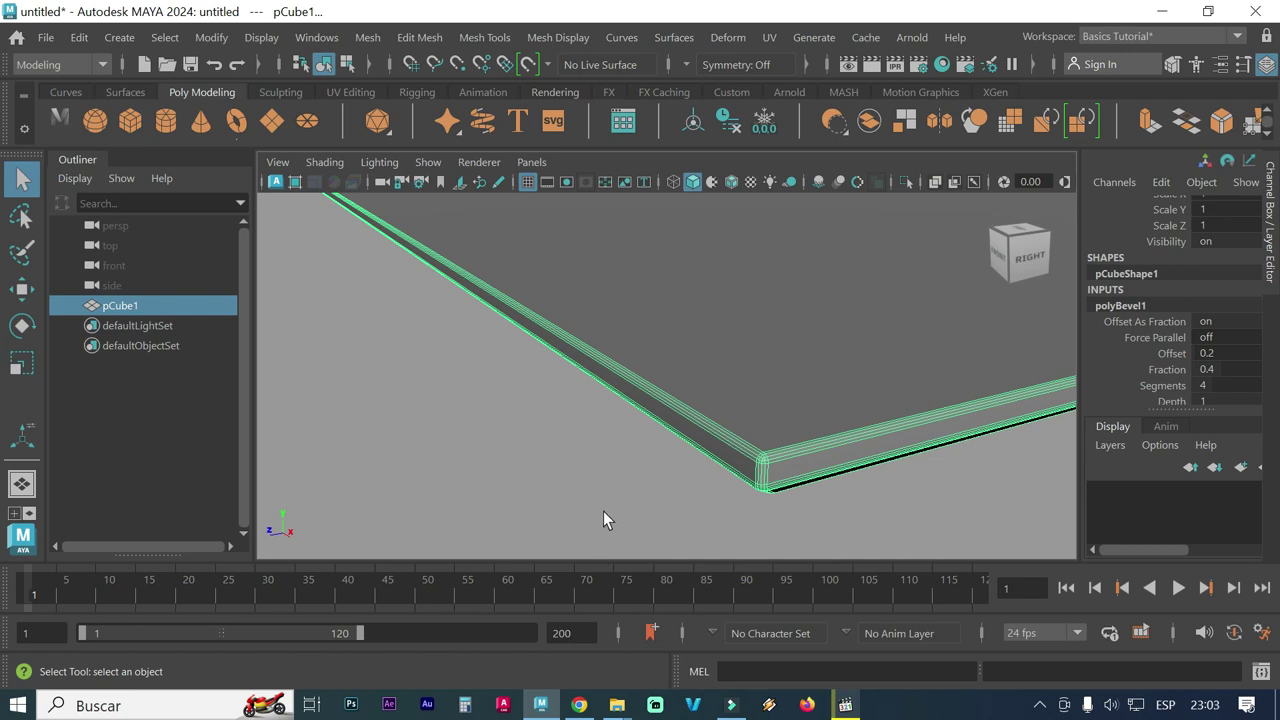
Orbit and zoom out to view the whole slab from above
alt+drag(606, 517, 611, 517)
mouse_move(611, 517)
alt+right_down()
mouse_move(651, 471)
mouse_move(561, 462)
mouse_move(631, 449)
mouse_move(558, 449)
alt+right_up()
alt+right_drag(666, 429, 506, 414)
alt+drag(506, 414, 580, 414)
mouse_move(1016, 252)
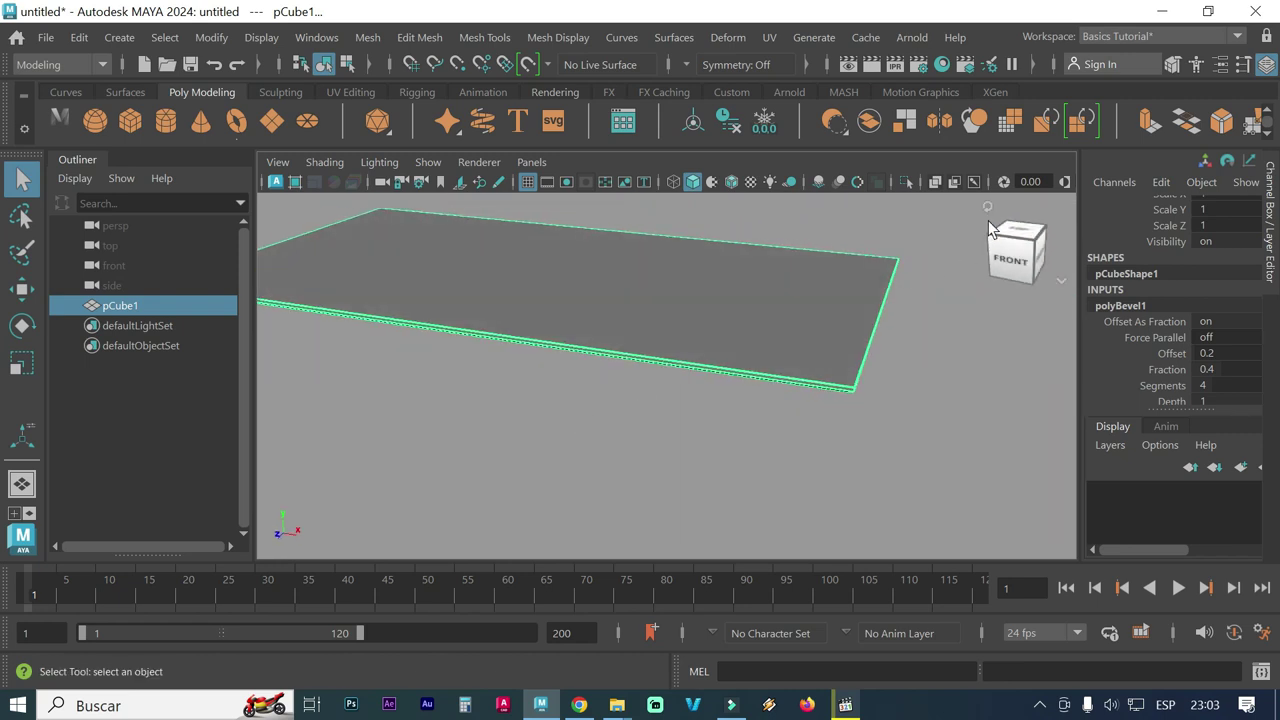
click(989, 227)
mouse_move(875, 347)
alt+mouse_down()
mouse_move(528, 334)
mouse_move(677, 354)
mouse_move(766, 383)
mouse_move(717, 396)
mouse_move(746, 391)
alt+mouse_up()
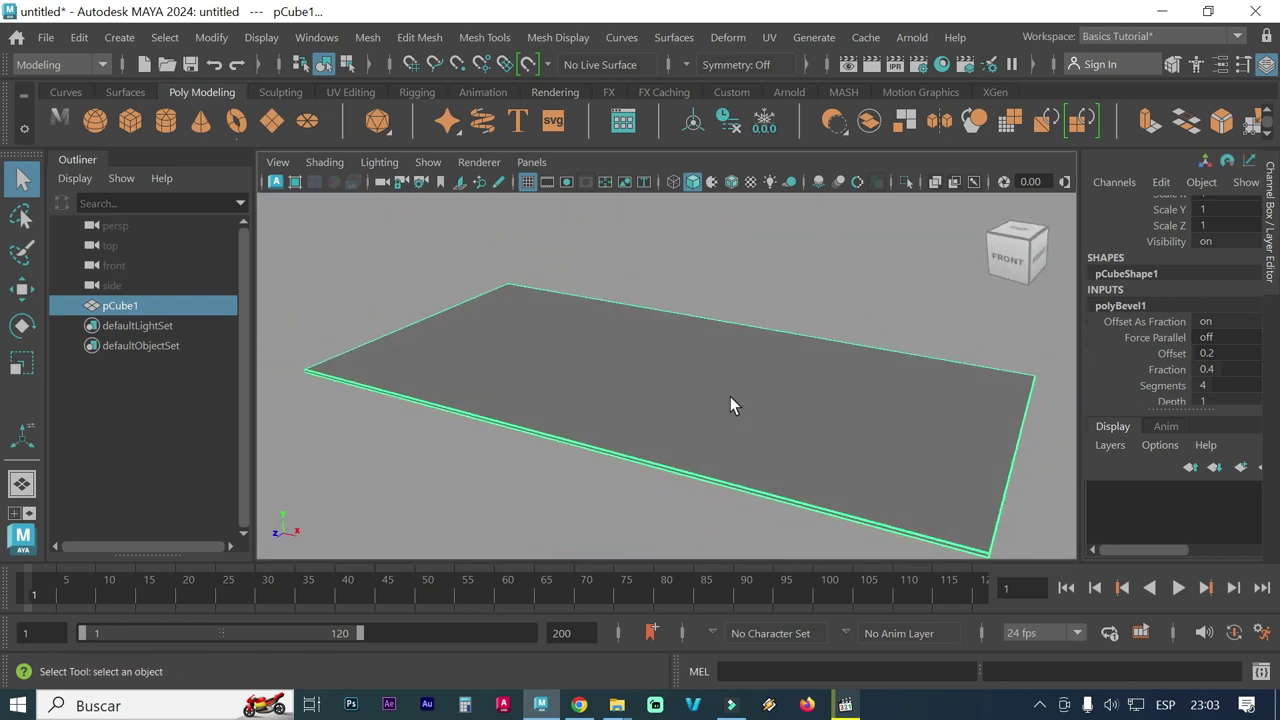
Set the tabletop's Translate Y to 80 with the Move tool
key(w)
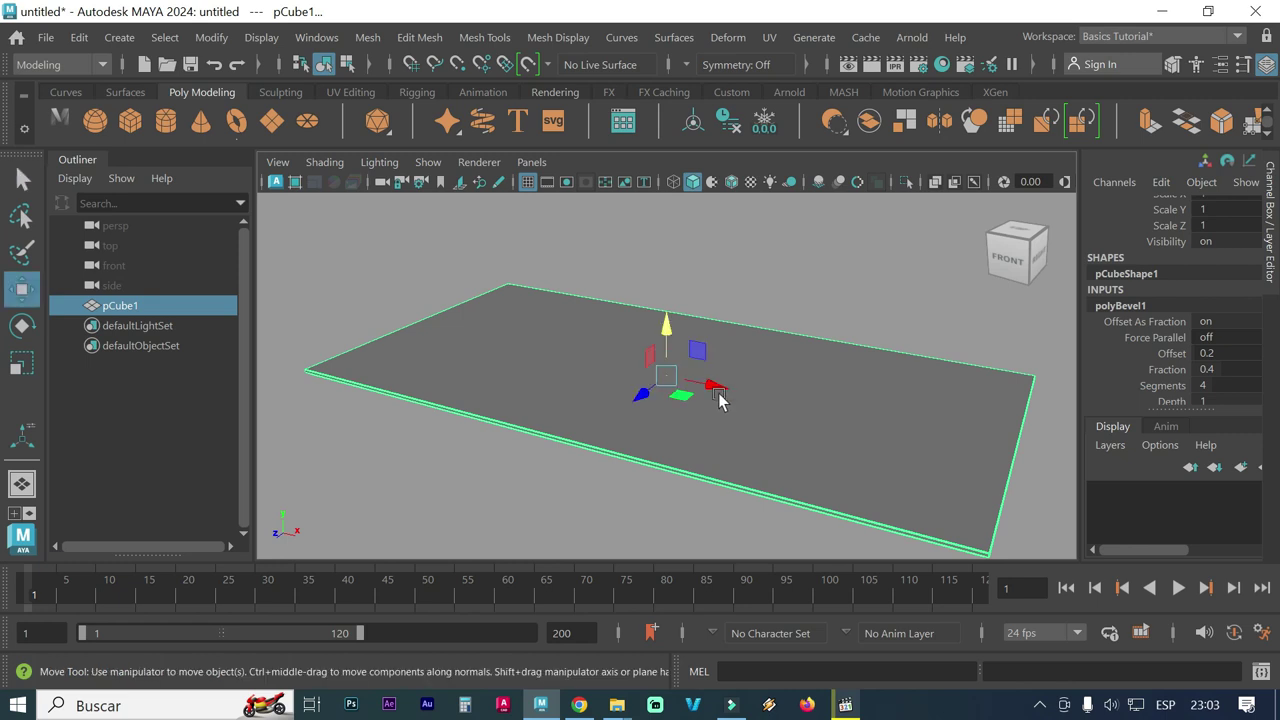
scroll(1155, 320, up, 3)
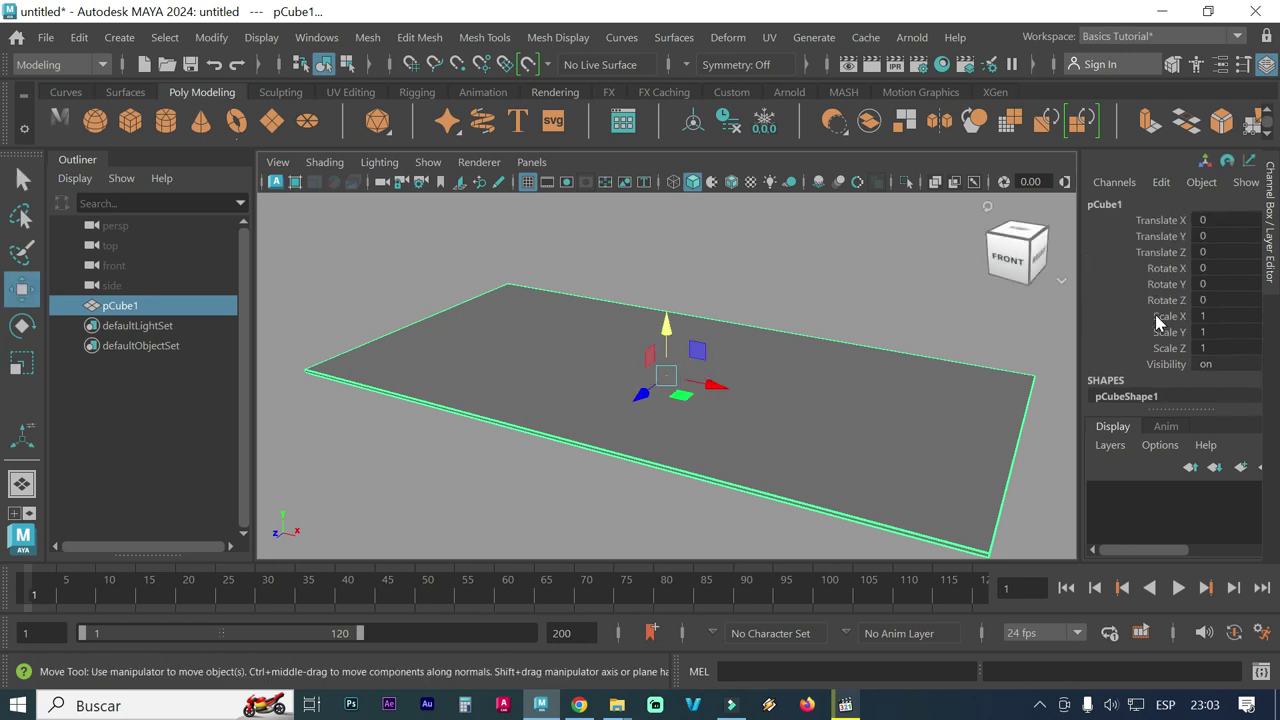
mouse_move(666, 323)
mouse_down()
mouse_move(667, 337)
mouse_move(682, 282)
mouse_up()
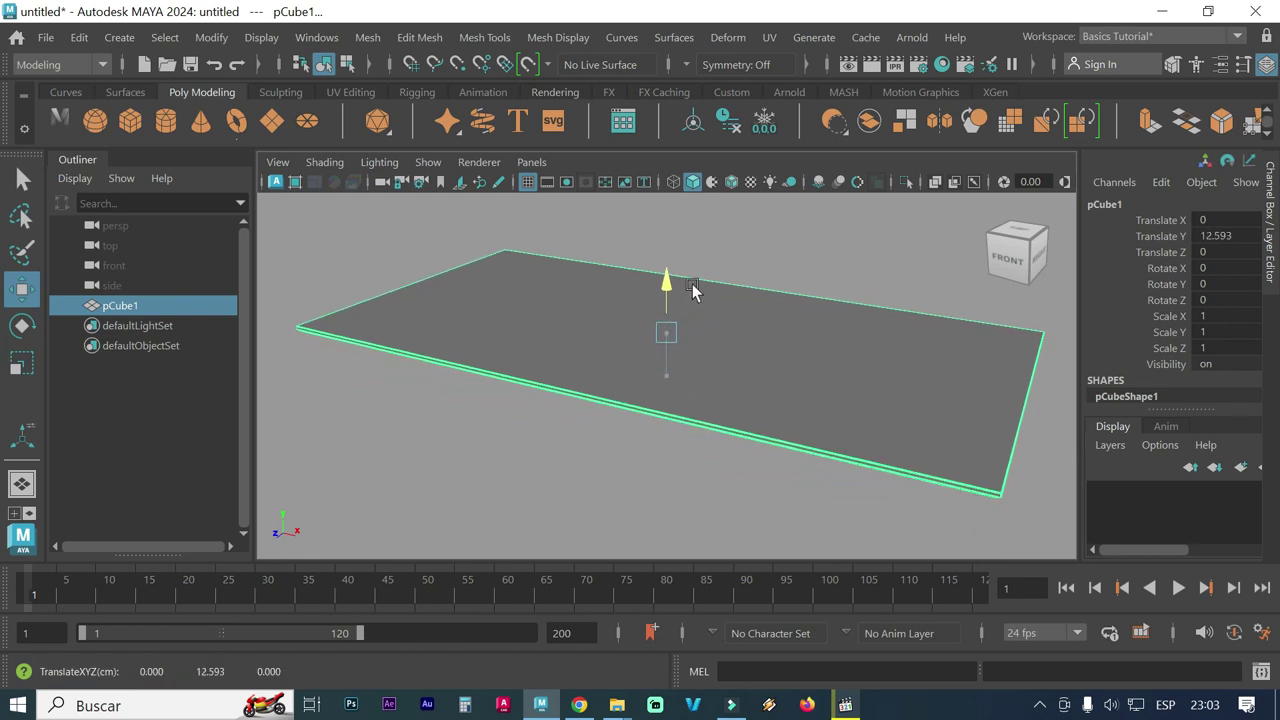
double_click(1214, 236)
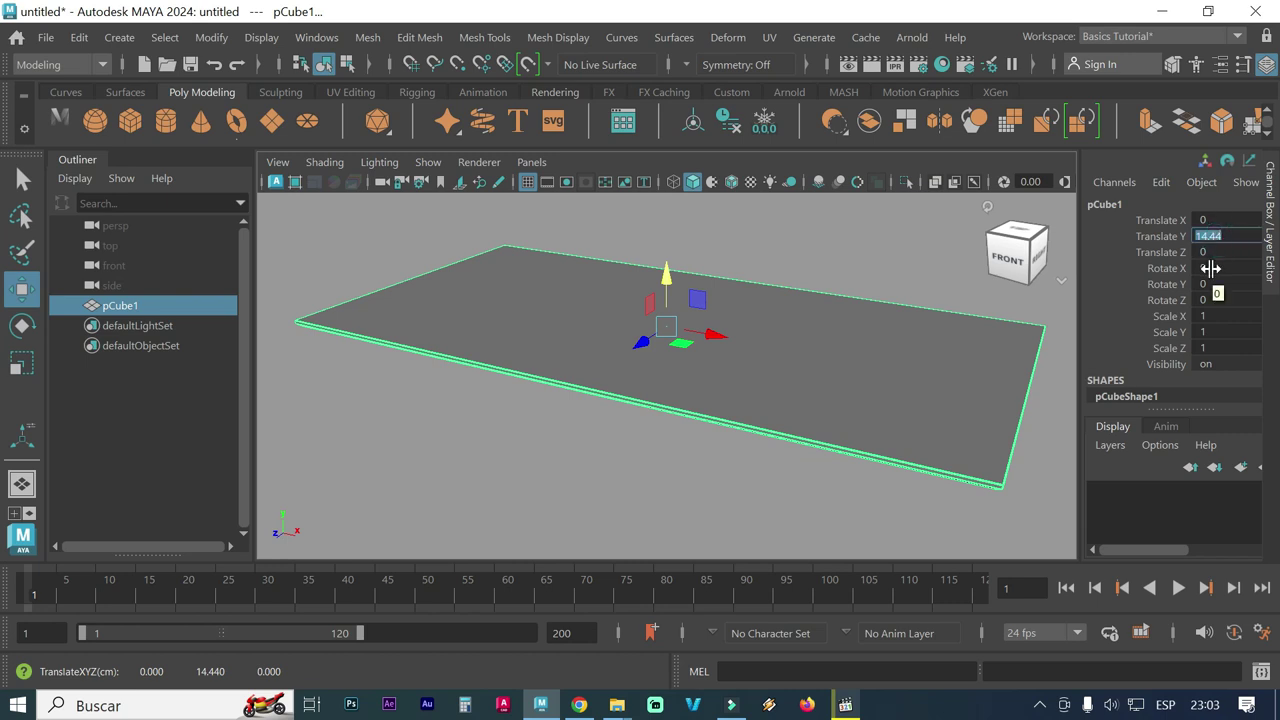
text(80)
key(Return)
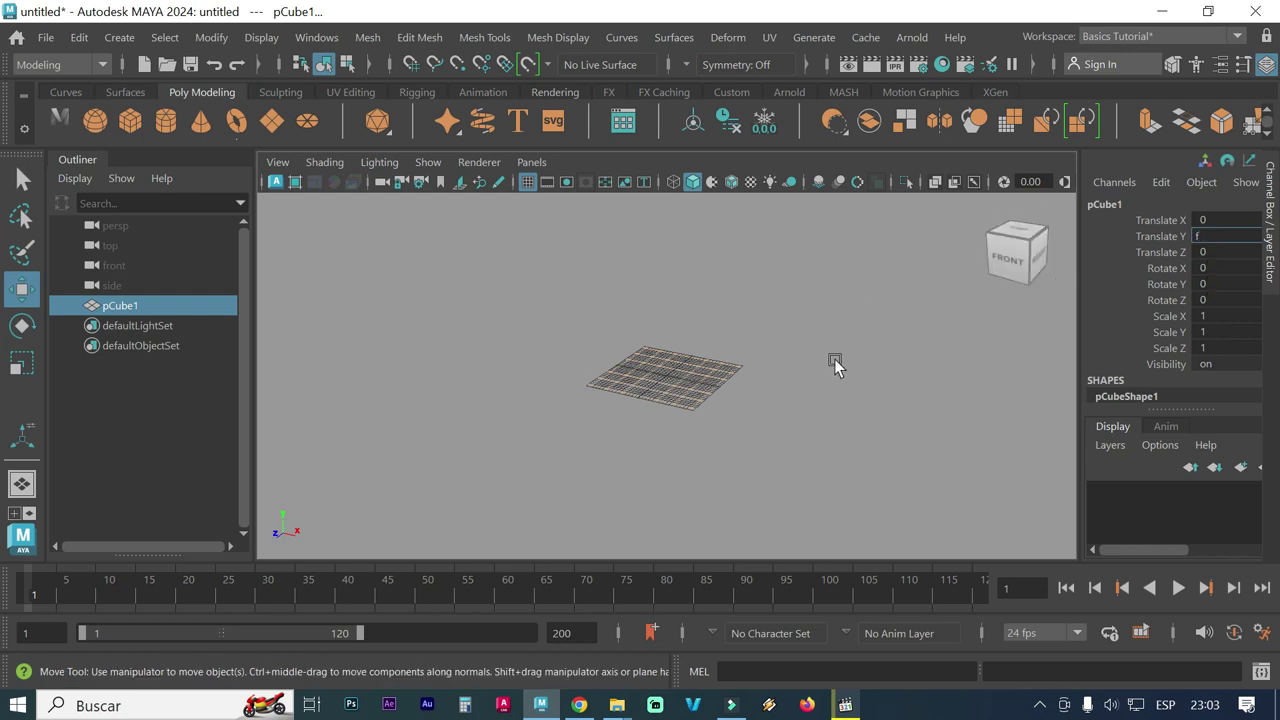
Zoom and orbit the view to see the raised slab edge-on
alt+right_drag(834, 359, 642, 375)
alt+drag(748, 390, 789, 390)
mouse_move(876, 375)
alt+mouse_down()
mouse_move(657, 363)
mouse_move(710, 360)
alt+mouse_up()
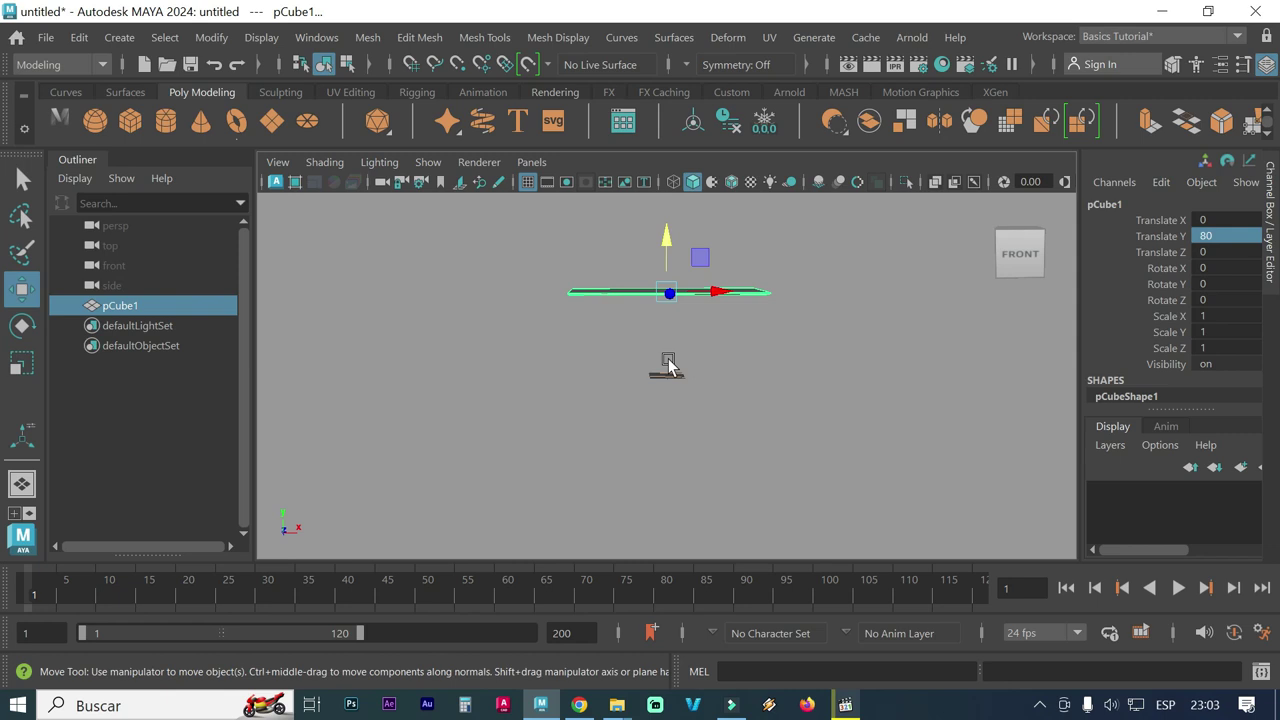
mouse_move(729, 360)
alt+right_down()
mouse_move(690, 389)
mouse_move(663, 374)
mouse_move(785, 365)
alt+right_up()
alt+right_drag(624, 368, 673, 374)
alt+middle_drag(673, 374, 700, 406)
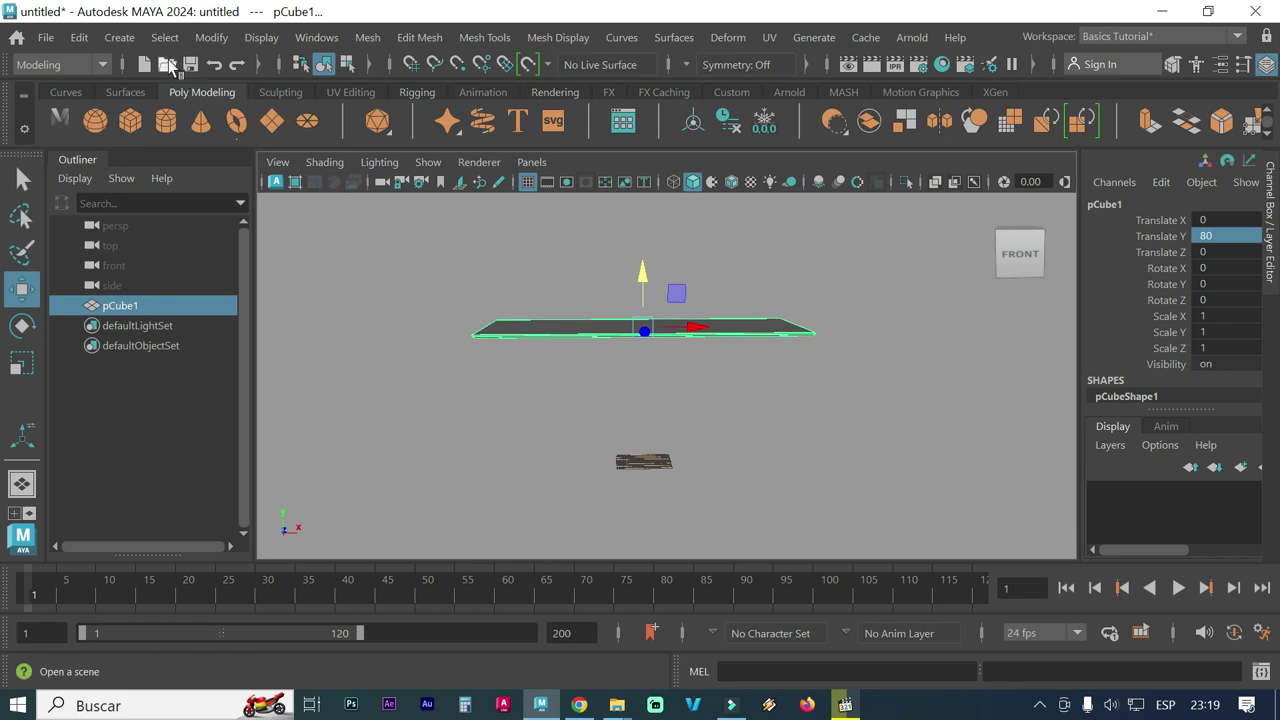
Create pCube2 from reset Polygon Cube options with Width 7, Height 80, Depth 7
click(120, 37)
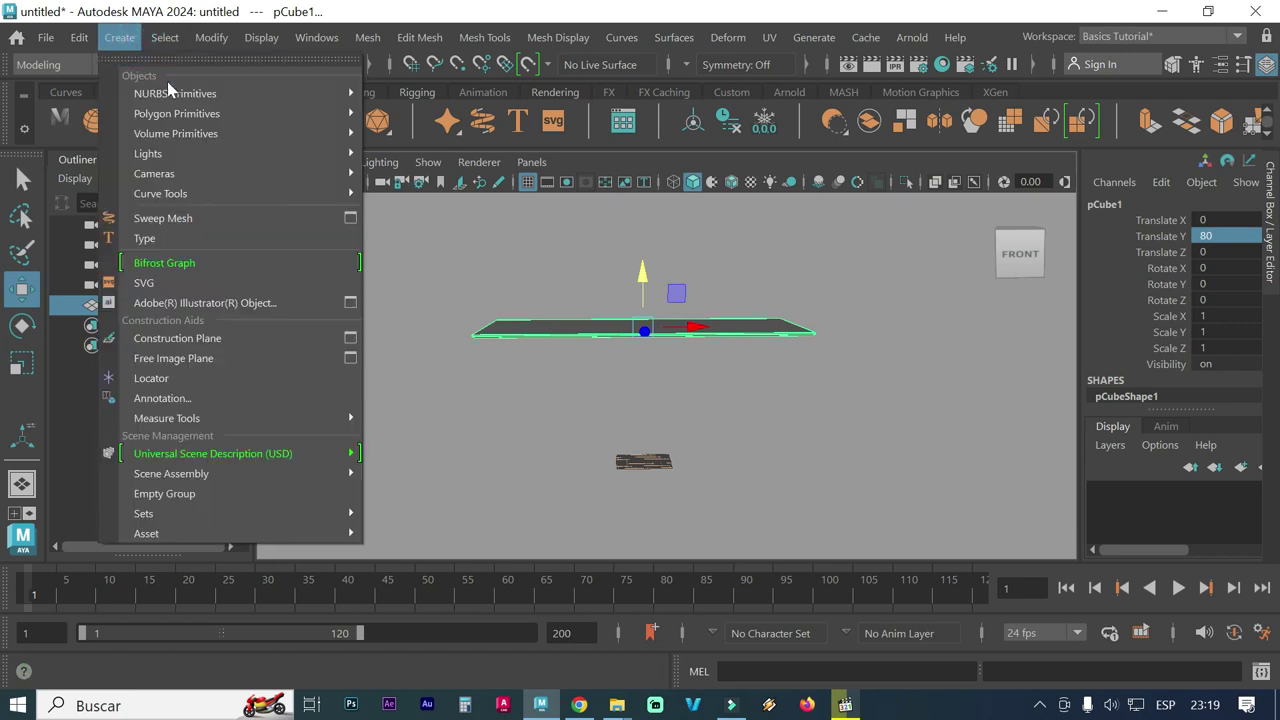
mouse_move(177, 113)
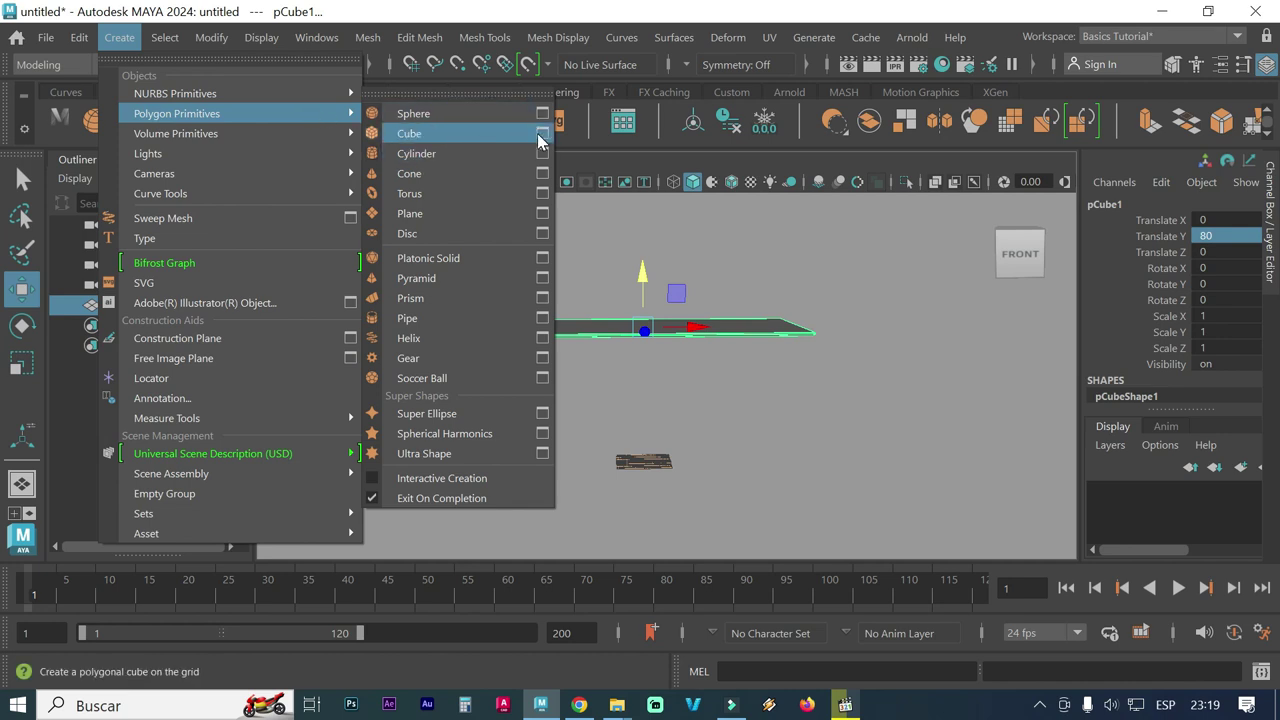
click(541, 134)
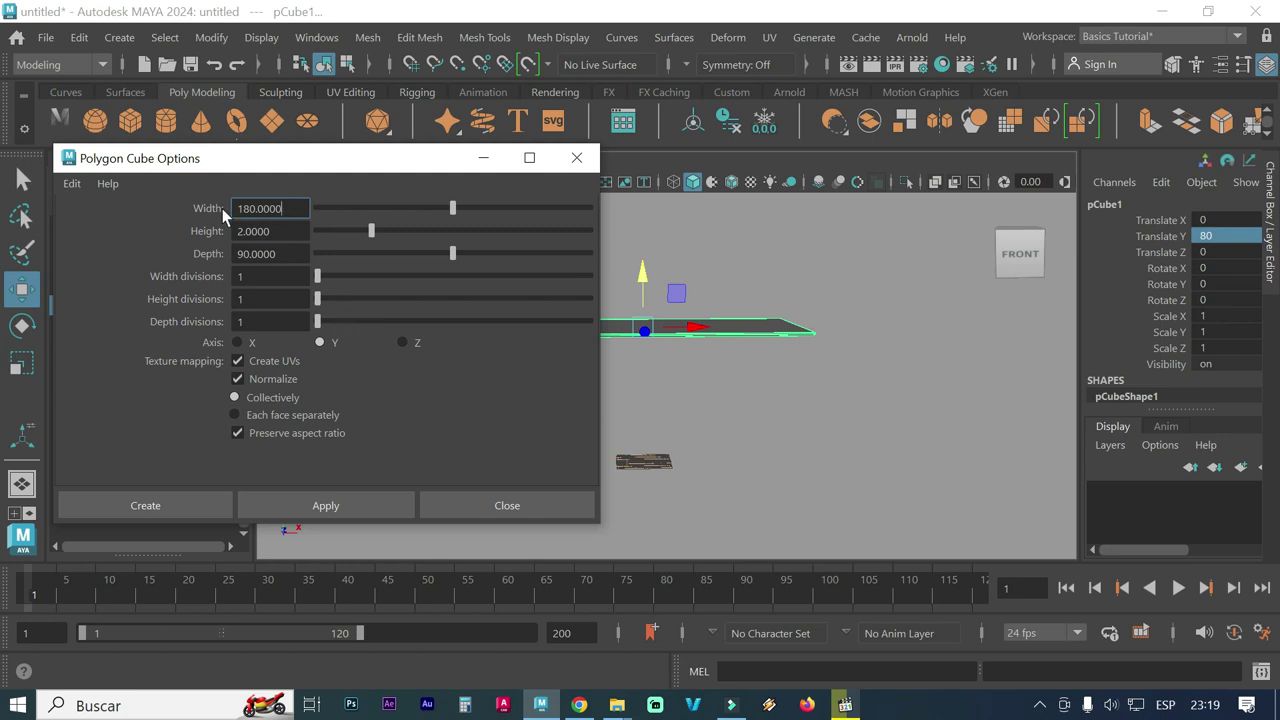
click(72, 184)
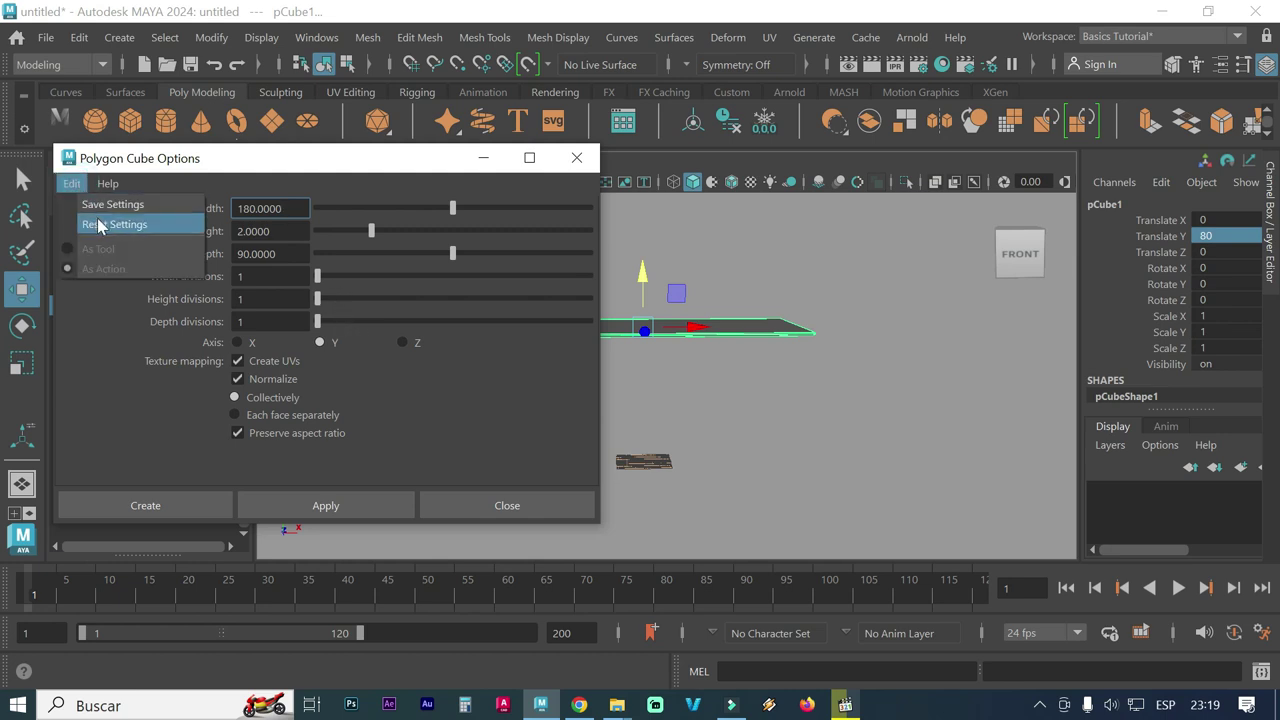
click(100, 223)
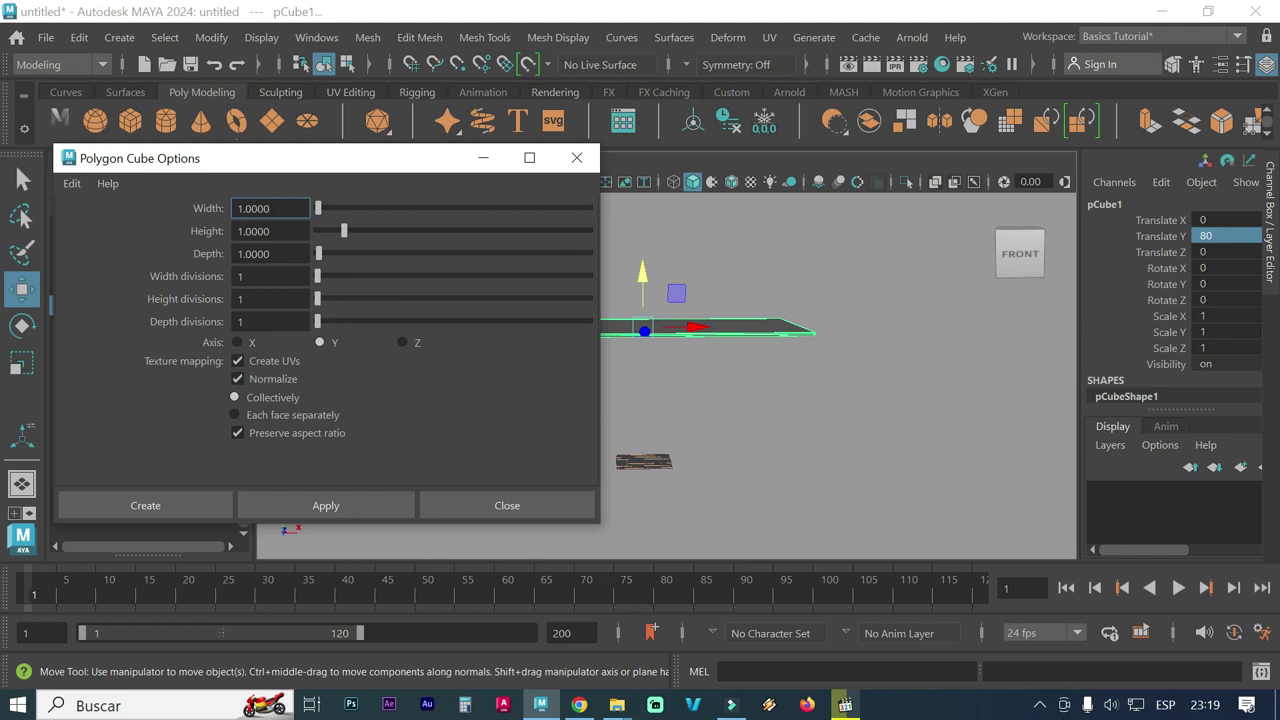
double_click(290, 208)
text(7)
click(280, 231)
text(80)
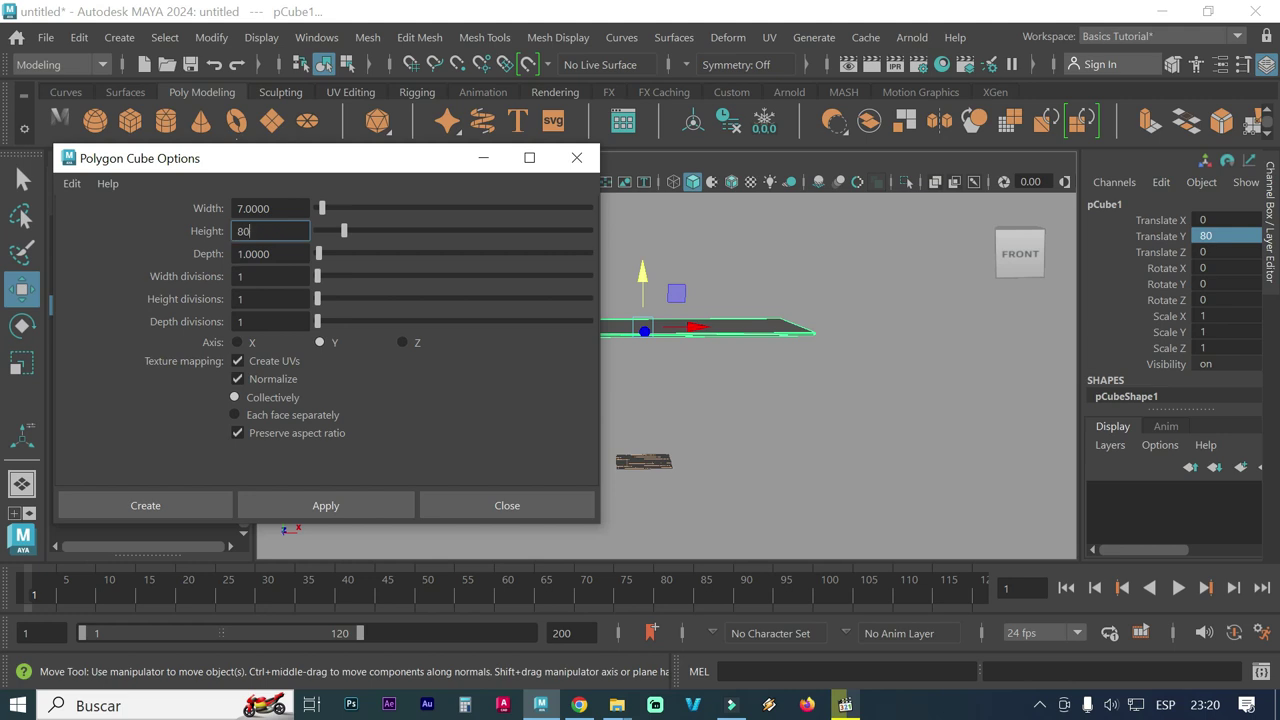
click(280, 253)
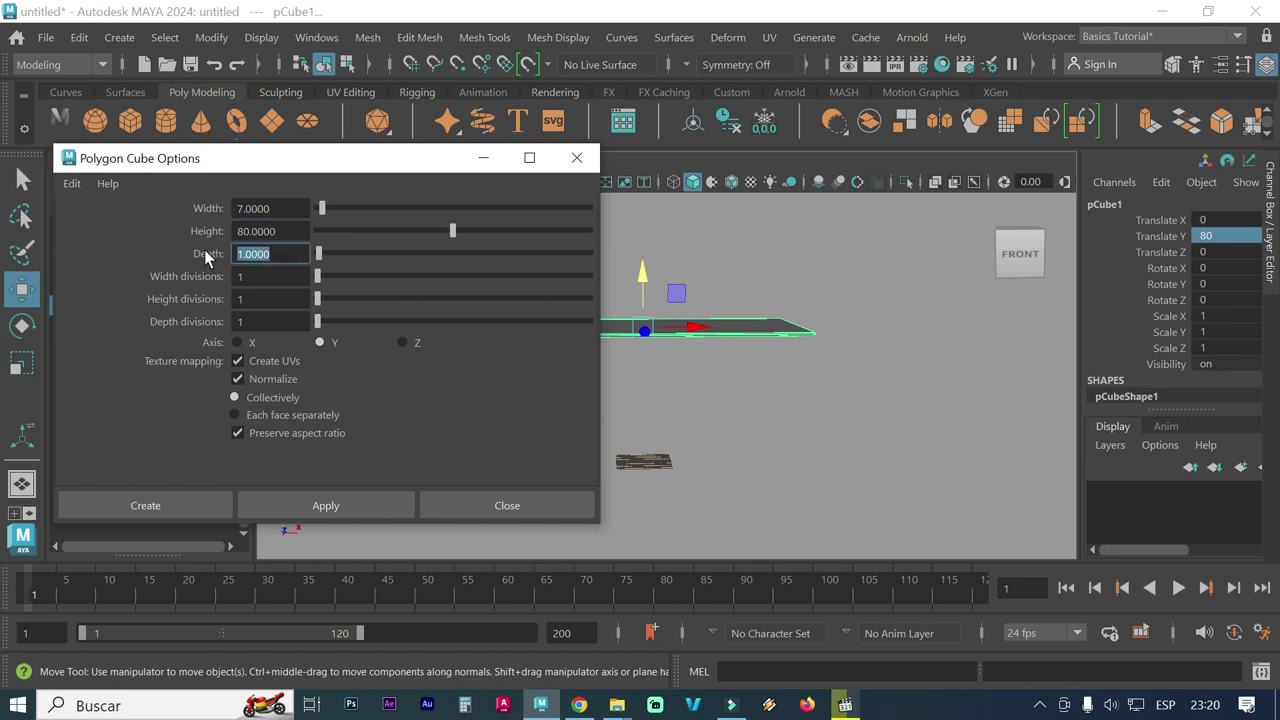
text(7)
click(360, 498)
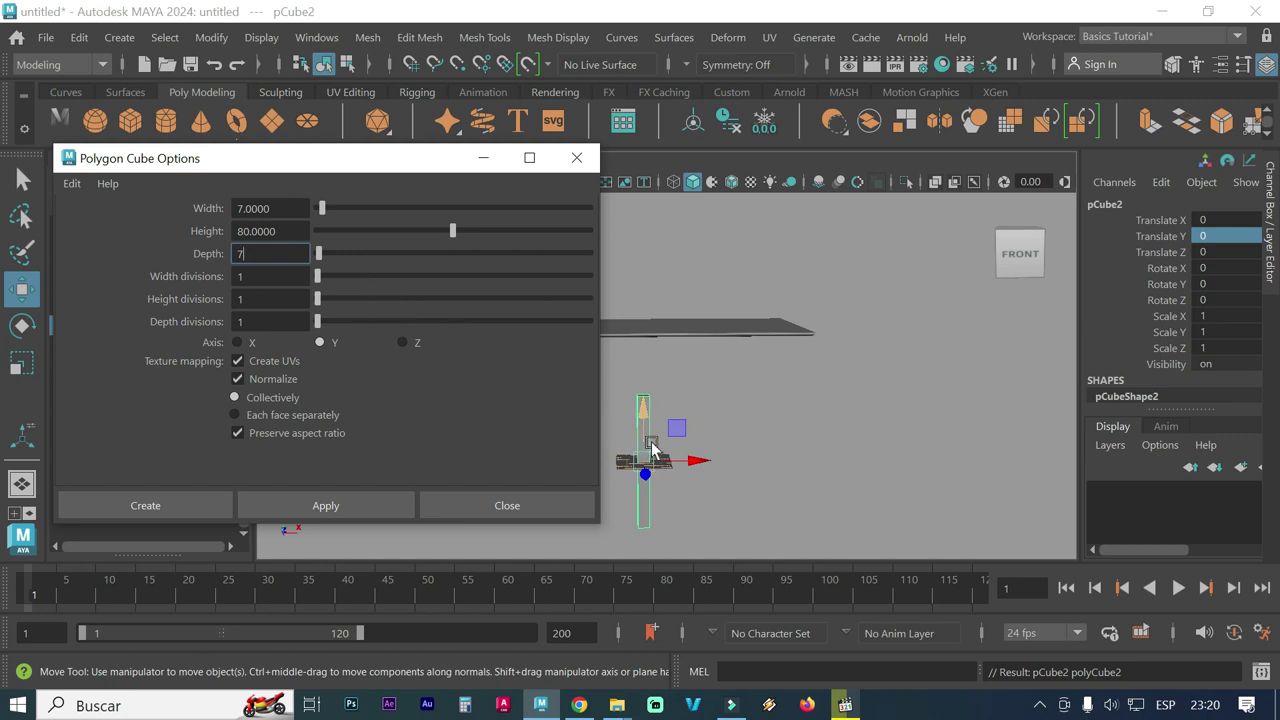
click(575, 158)
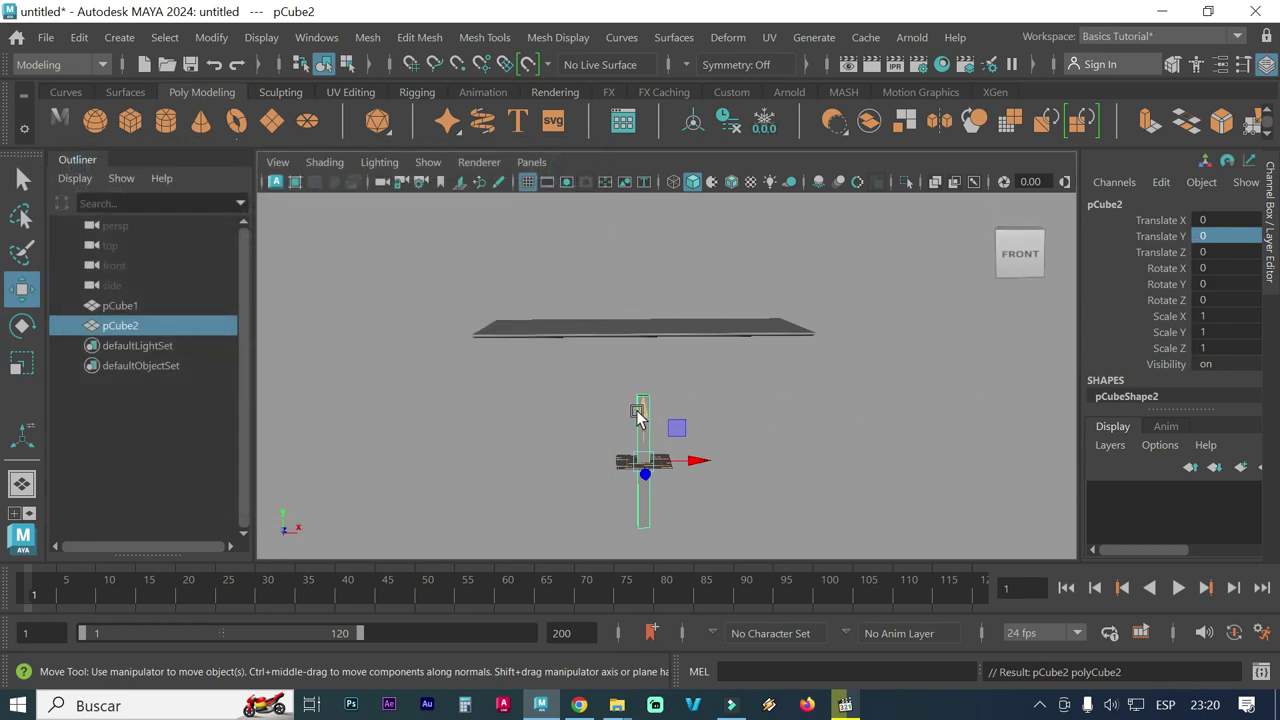
Raise the leg to Translate Y 40 so it rests on the grid
drag(643, 414, 648, 344)
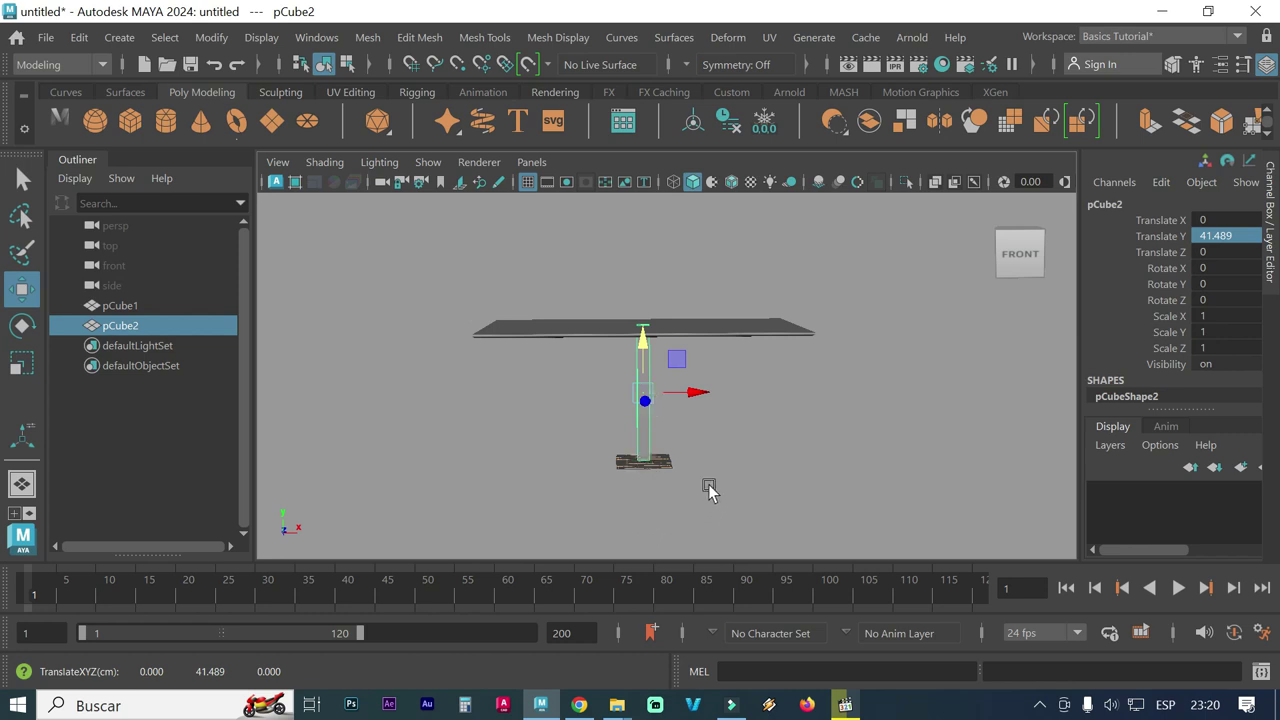
double_click(1200, 236)
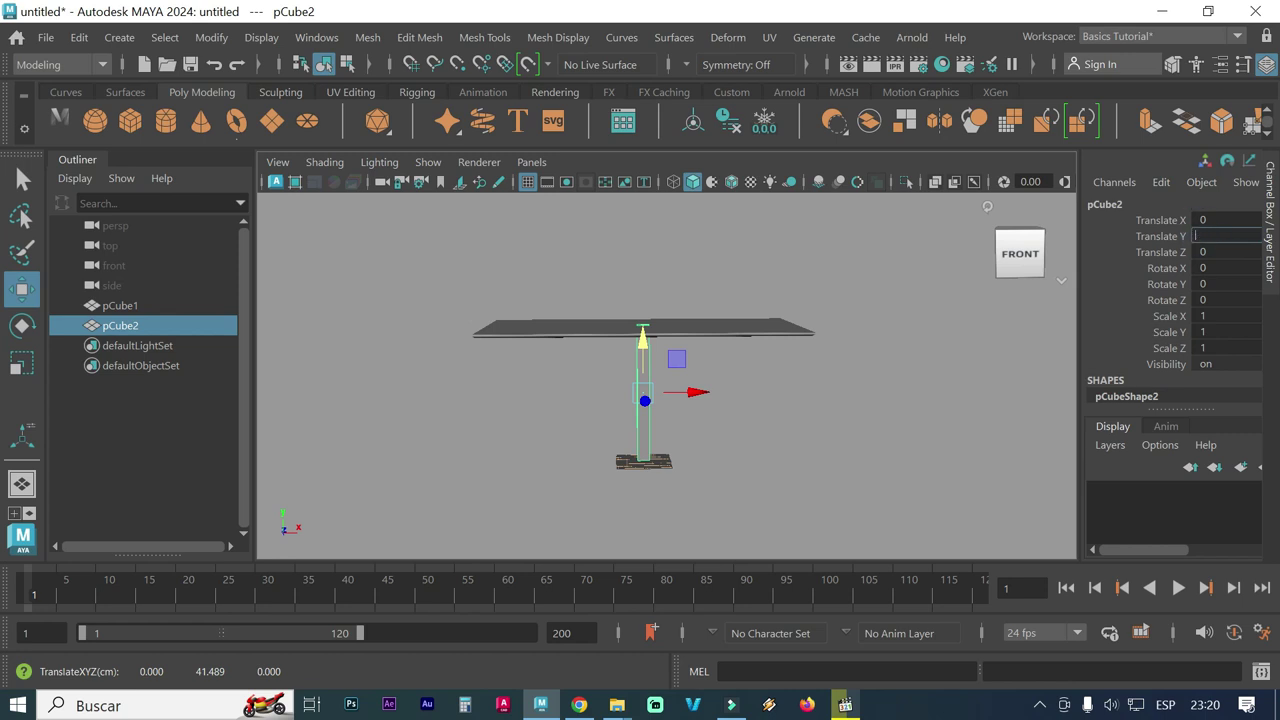
text(40)
key(Return)
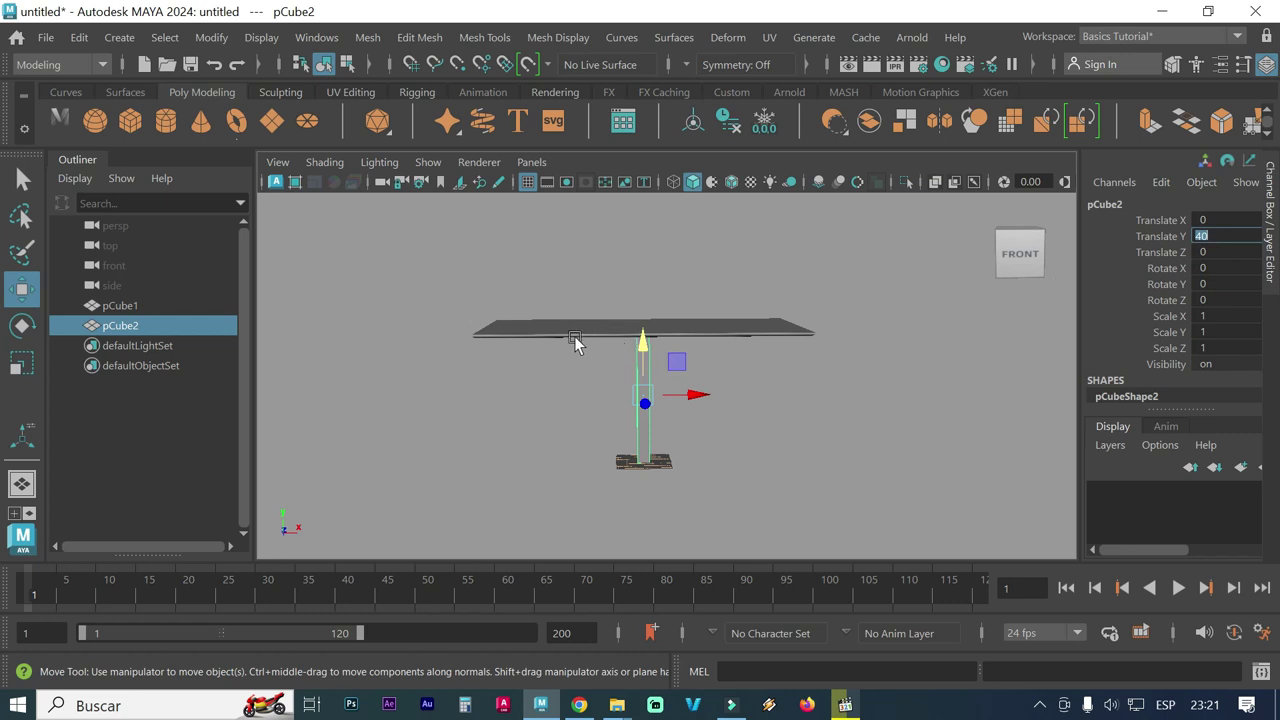
Move the leg along X to about -69.956, under one end of the tabletop
alt+drag(571, 343, 650, 368)
scroll(645, 345, up, 2)
scroll(660, 312, up, 3)
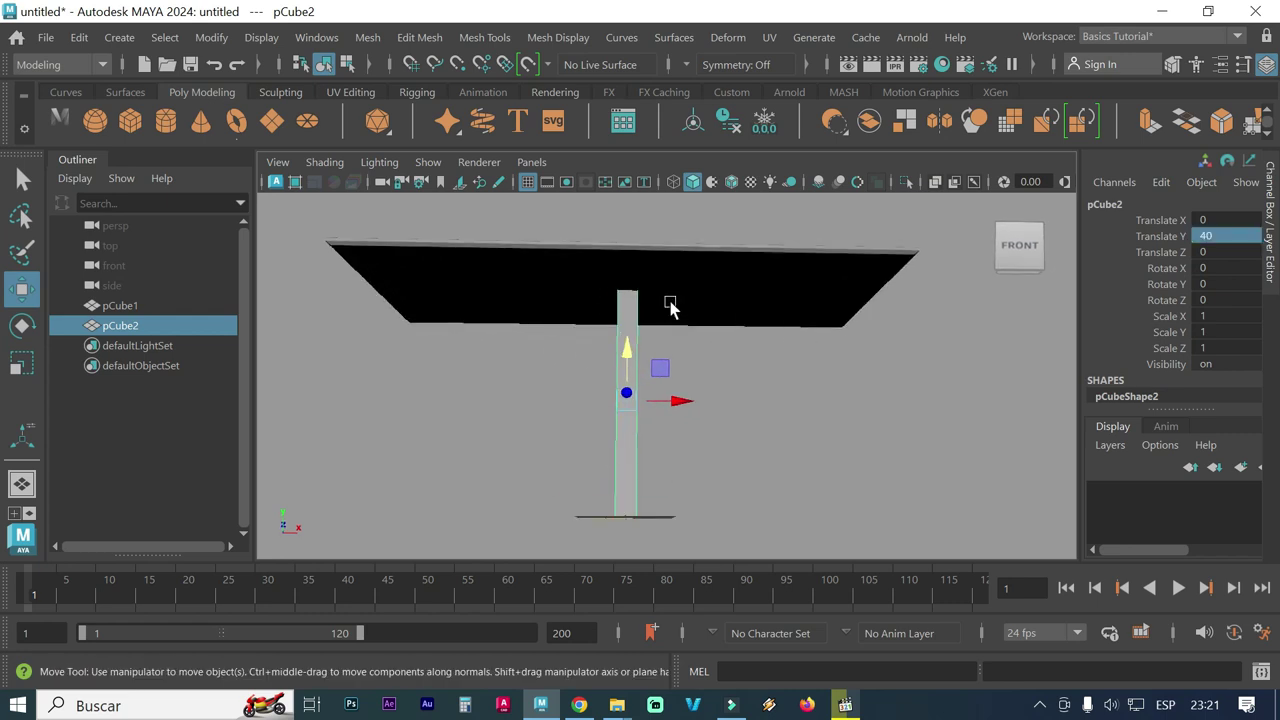
scroll(740, 300, up, 3)
alt+drag(612, 291, 623, 316)
mouse_move(714, 363)
alt+right_down()
mouse_move(577, 356)
mouse_move(743, 315)
alt+right_up()
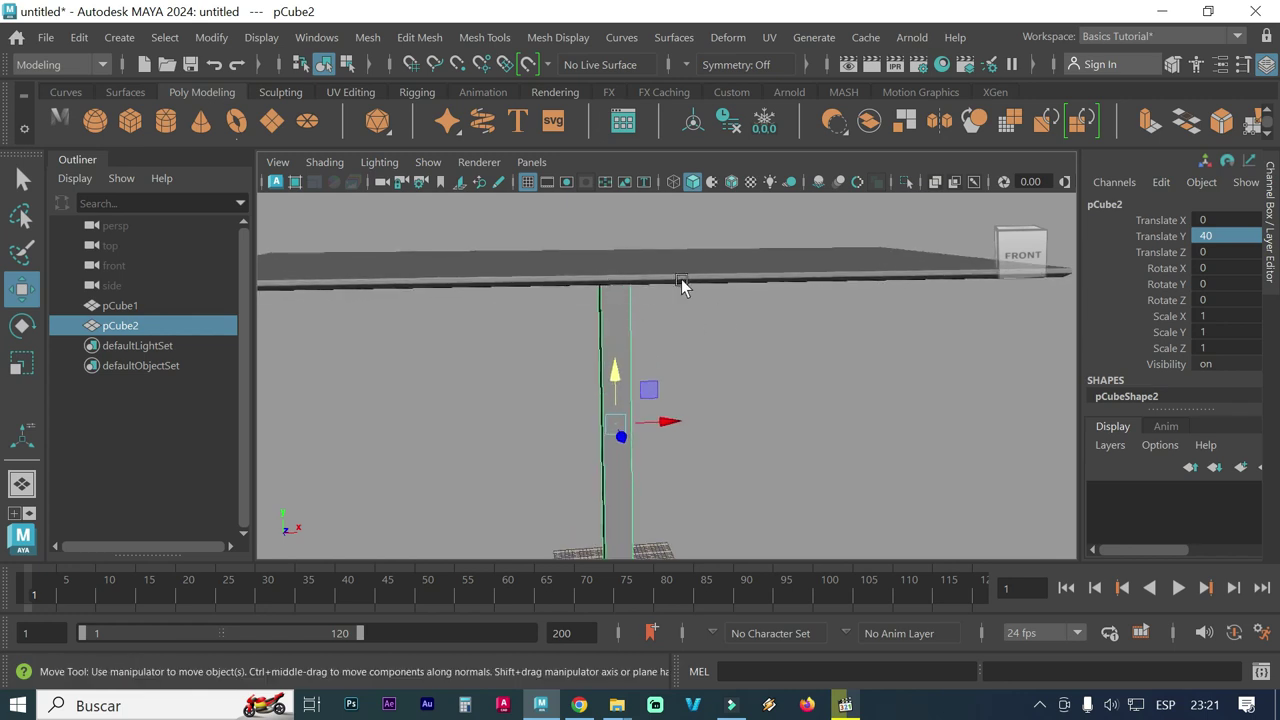
alt+middle_drag(612, 330, 710, 312)
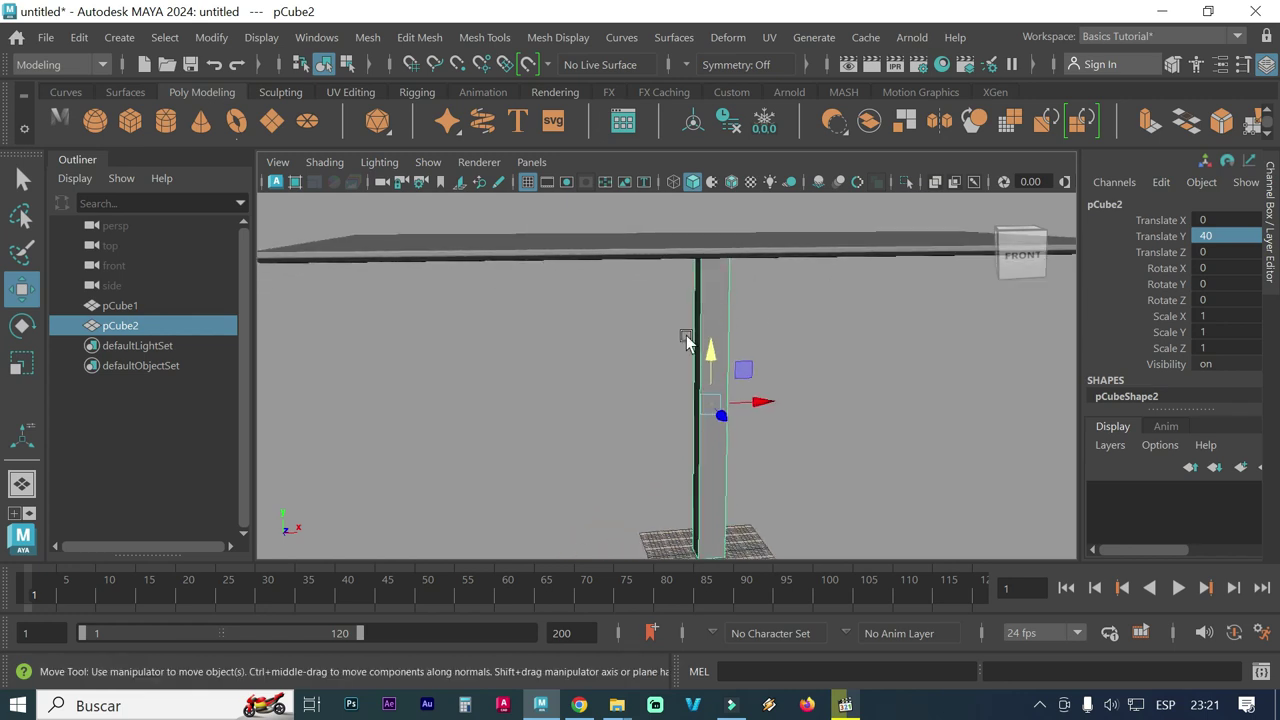
alt+right_drag(675, 375, 569, 352)
mouse_move(569, 352)
alt+mouse_down()
mouse_move(580, 363)
mouse_move(565, 335)
mouse_move(583, 285)
mouse_move(627, 275)
mouse_move(731, 291)
mouse_move(763, 266)
mouse_move(750, 283)
mouse_move(566, 322)
mouse_move(571, 289)
mouse_move(580, 280)
mouse_move(588, 294)
alt+mouse_up()
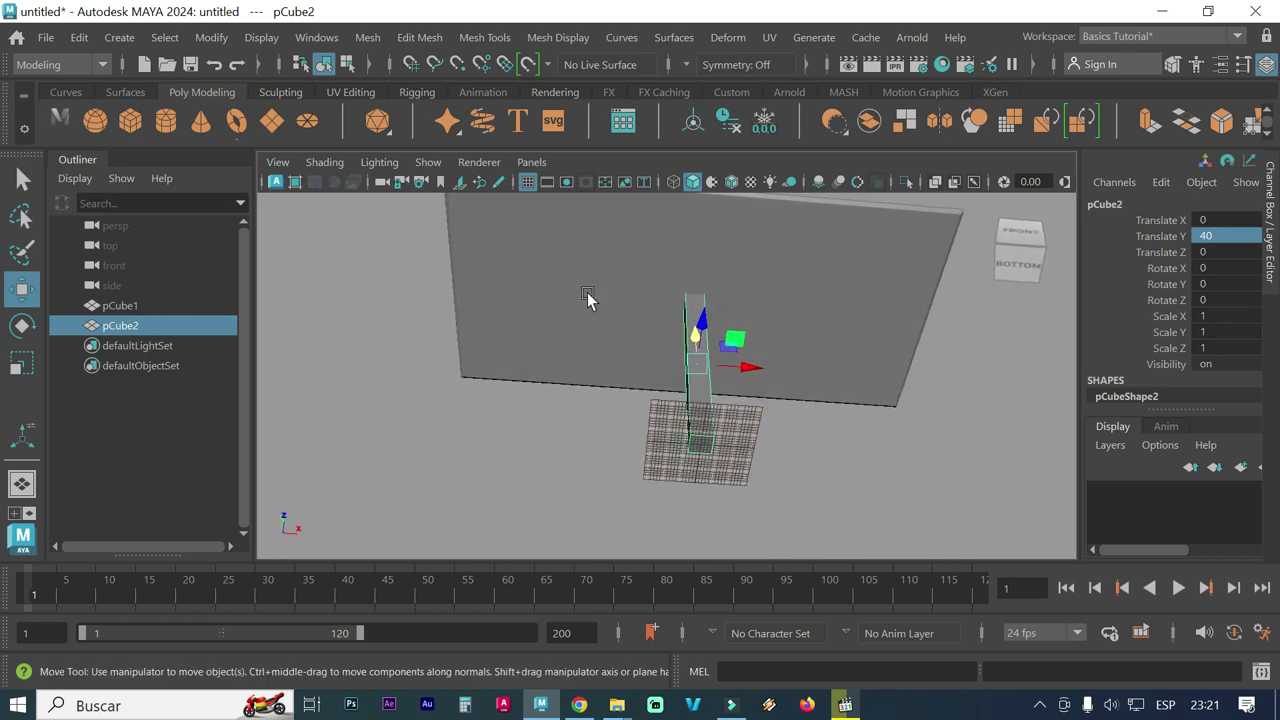
mouse_move(750, 368)
mouse_down()
mouse_move(537, 354)
mouse_move(569, 469)
mouse_move(700, 429)
mouse_move(745, 340)
mouse_up()
Slide the leg along Z to Translate Z 31.542, beneath a tabletop corner
click(1005, 268)
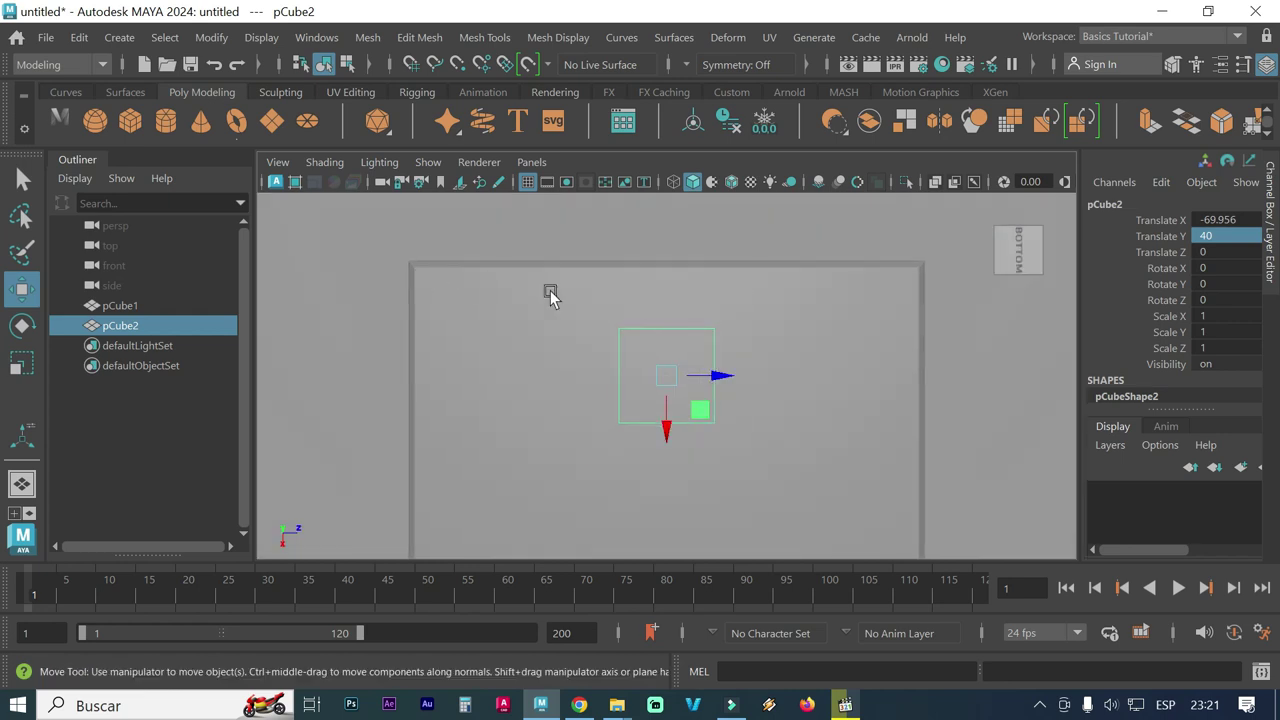
mouse_move(722, 376)
mouse_down()
mouse_move(871, 377)
mouse_move(680, 458)
mouse_move(651, 451)
mouse_move(680, 443)
mouse_up()
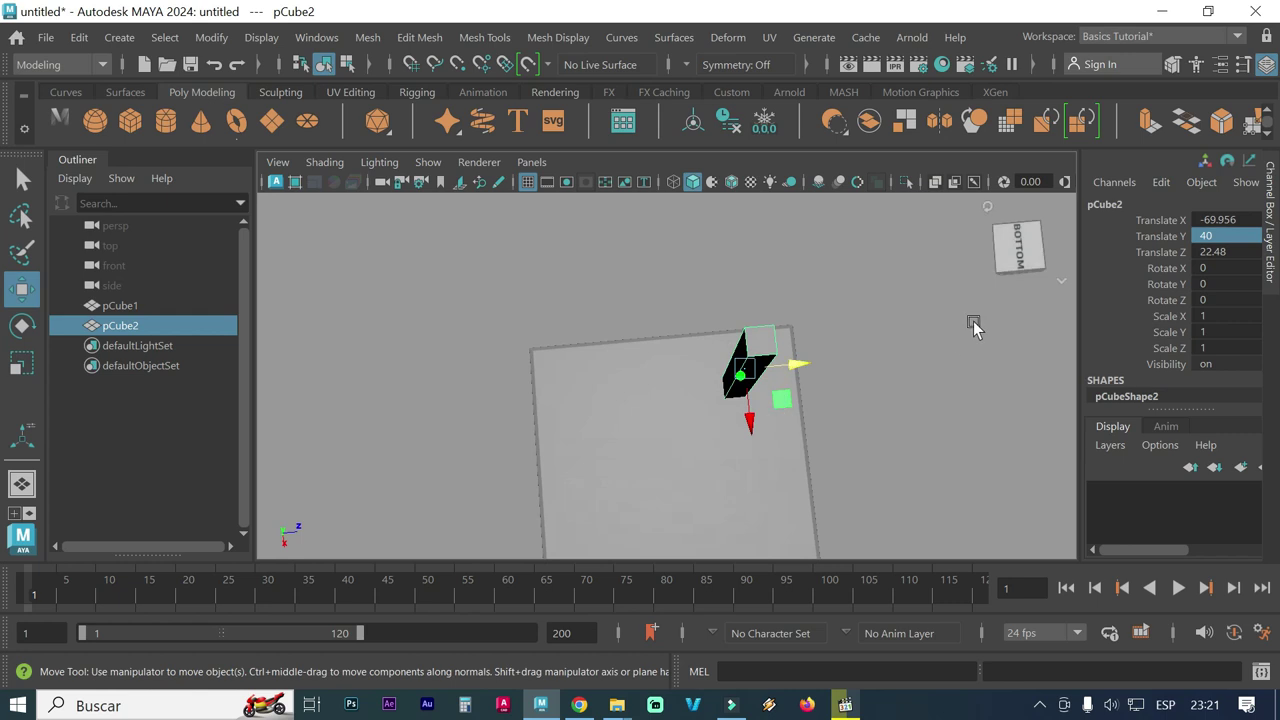
click(1030, 255)
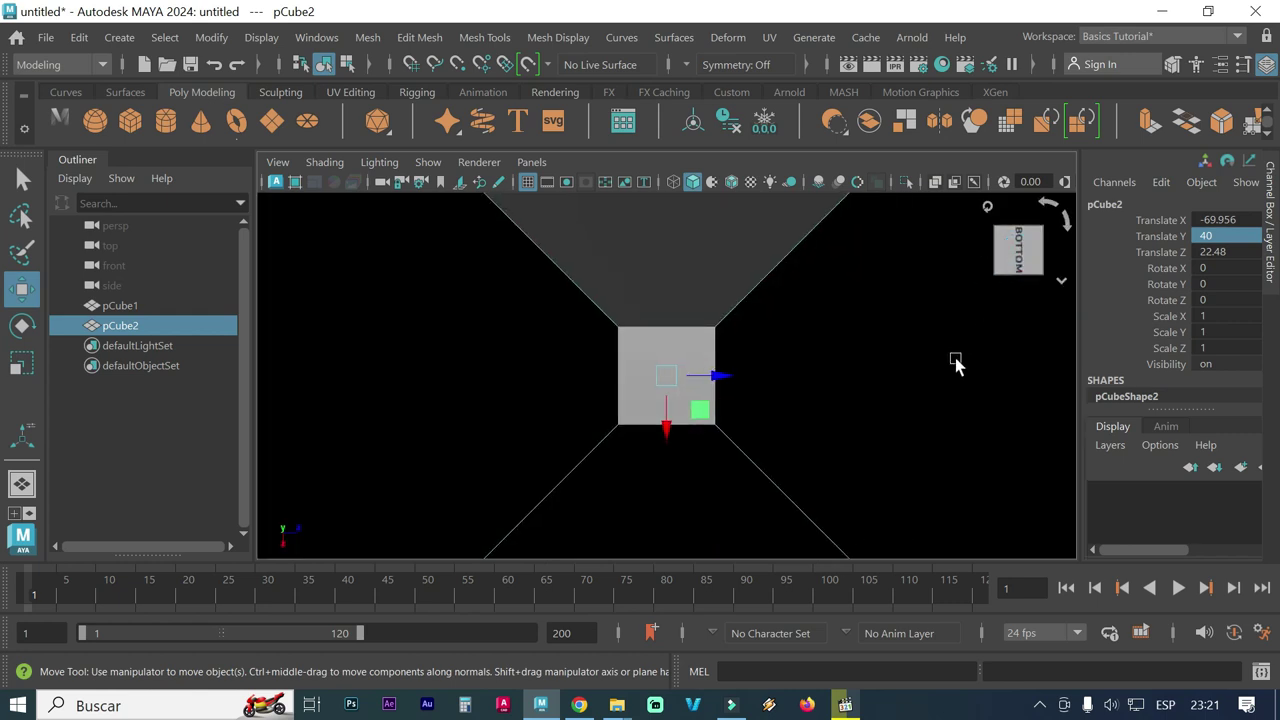
mouse_move(553, 360)
alt+mouse_down()
mouse_move(586, 357)
mouse_move(540, 363)
mouse_move(660, 371)
mouse_move(663, 434)
mouse_move(723, 394)
mouse_move(669, 395)
mouse_move(669, 329)
mouse_move(640, 333)
alt+mouse_up()
drag(720, 381, 731, 377)
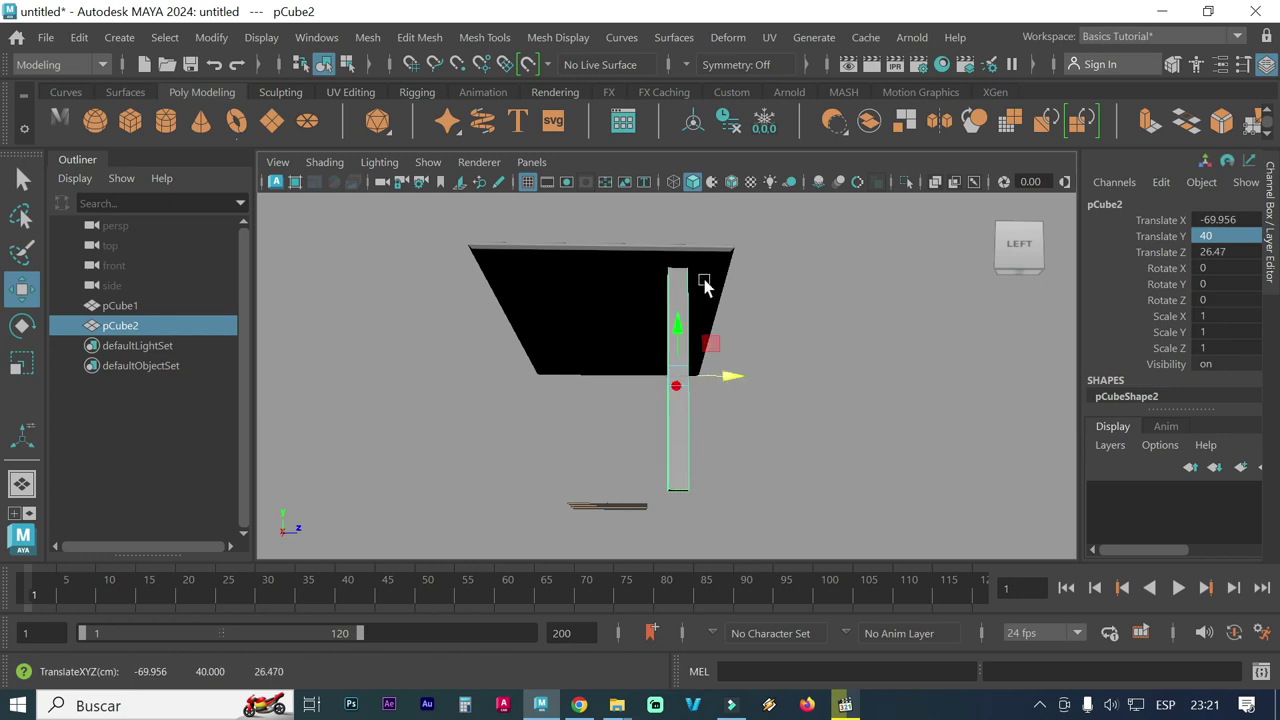
mouse_move(691, 357)
alt+mouse_down()
mouse_move(523, 334)
mouse_move(563, 329)
mouse_move(537, 366)
mouse_move(537, 249)
mouse_move(536, 288)
alt+mouse_up()
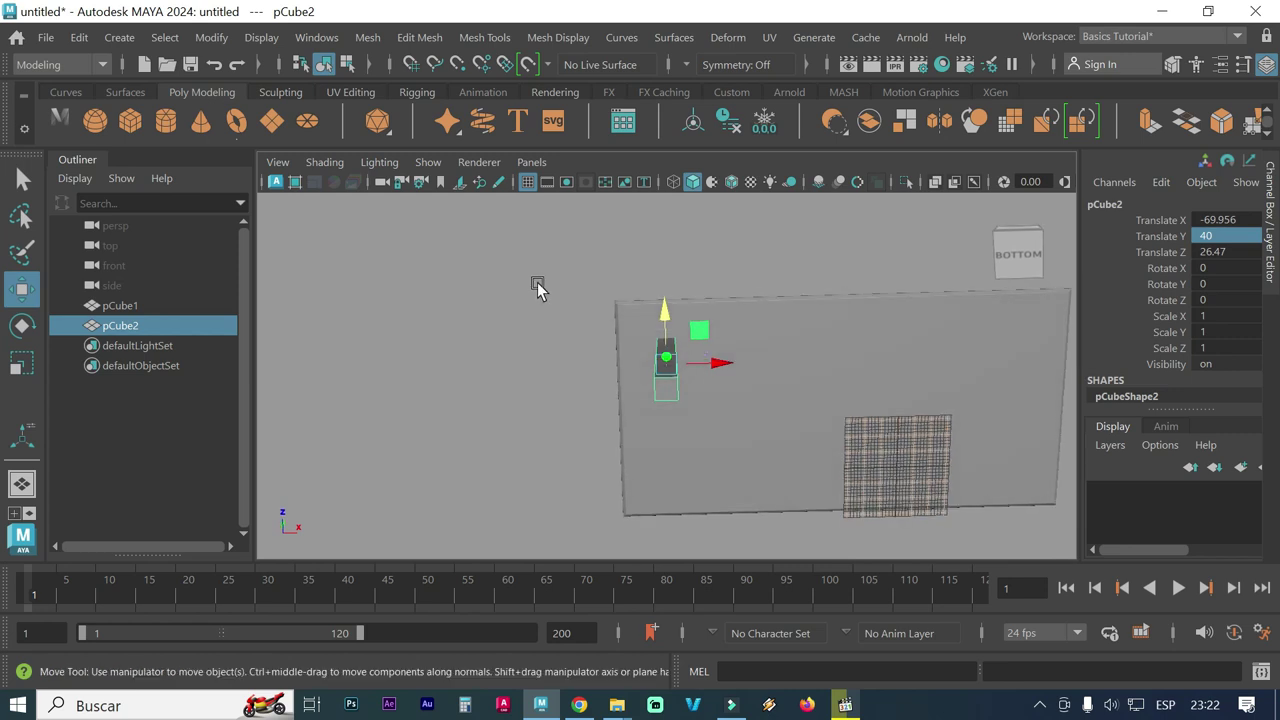
drag(664, 301, 660, 288)
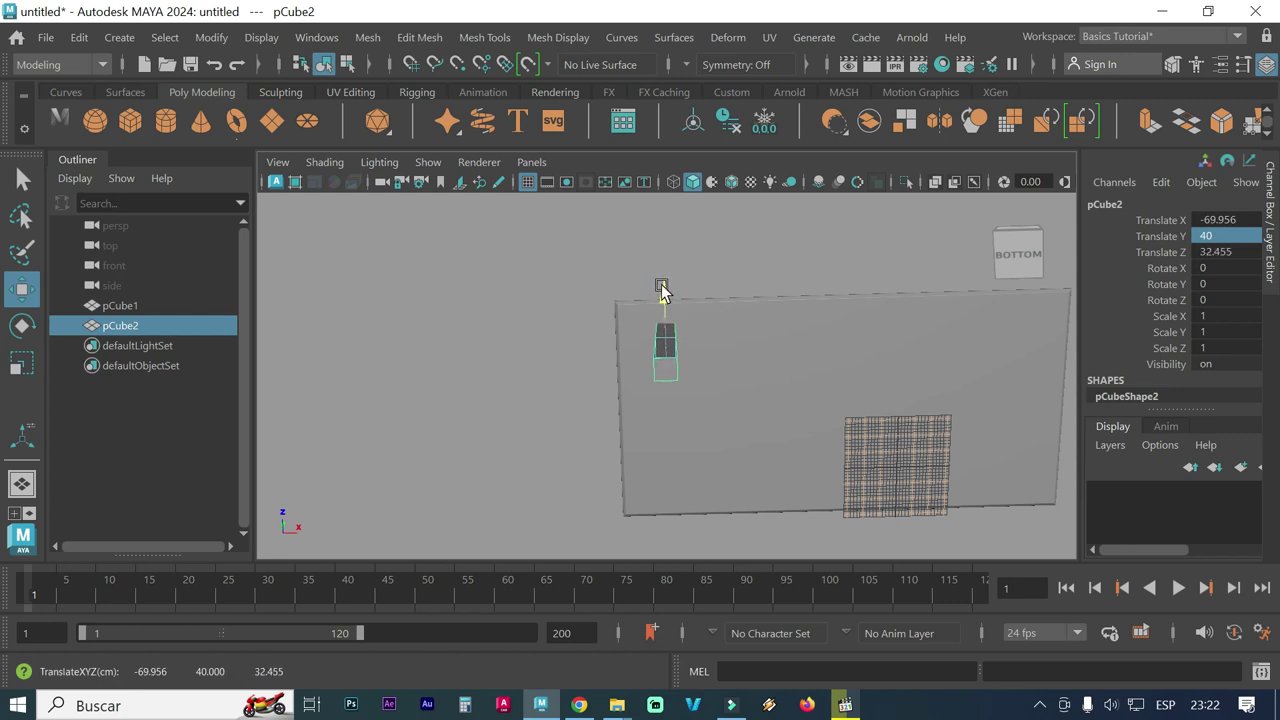
drag(660, 288, 662, 435)
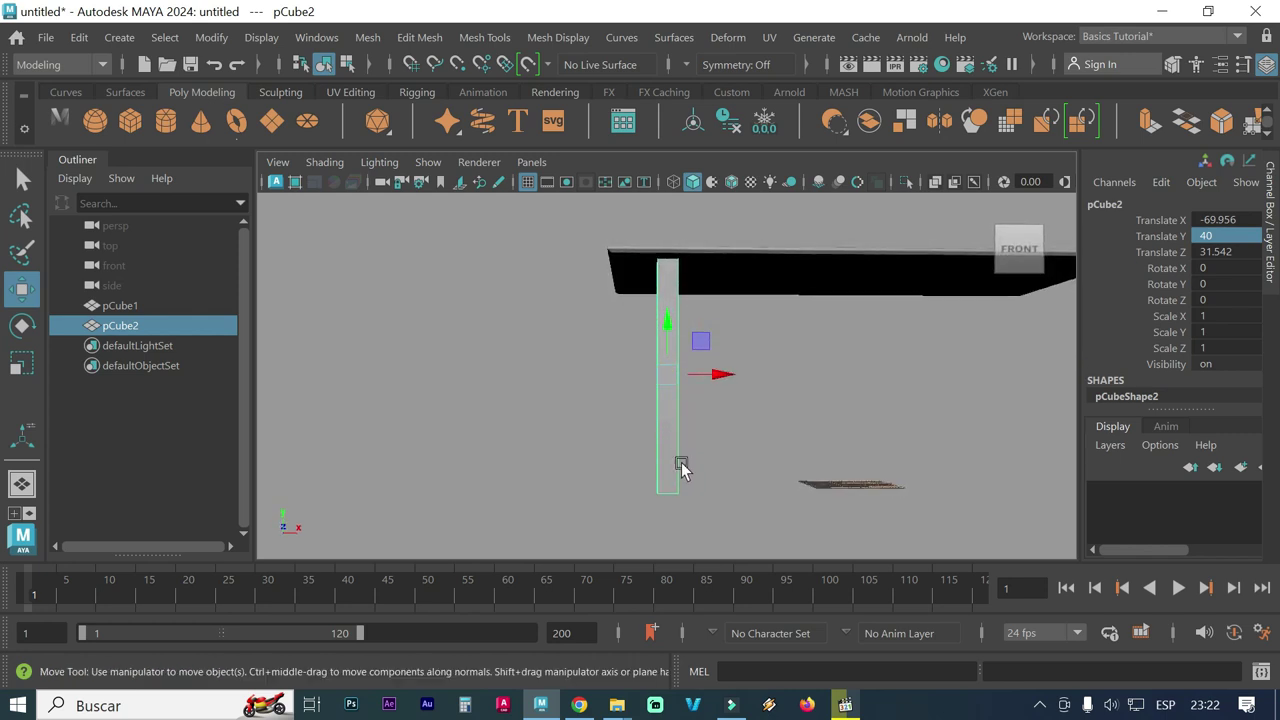
mouse_move(670, 452)
right_down()
mouse_move(668, 198)
mouse_move(571, 145)
right_up()
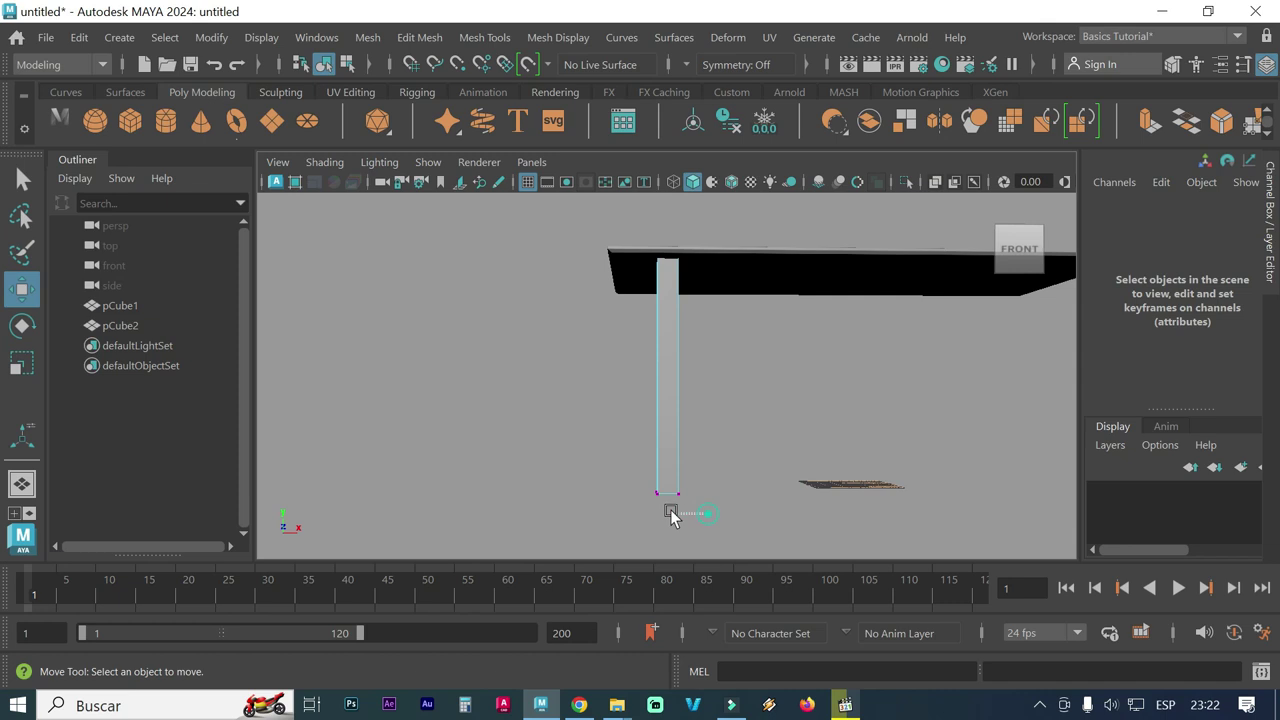
Select the leg's bottom vertices and switch to the Scale tool
drag(670, 513, 583, 486)
alt+drag(728, 491, 742, 441)
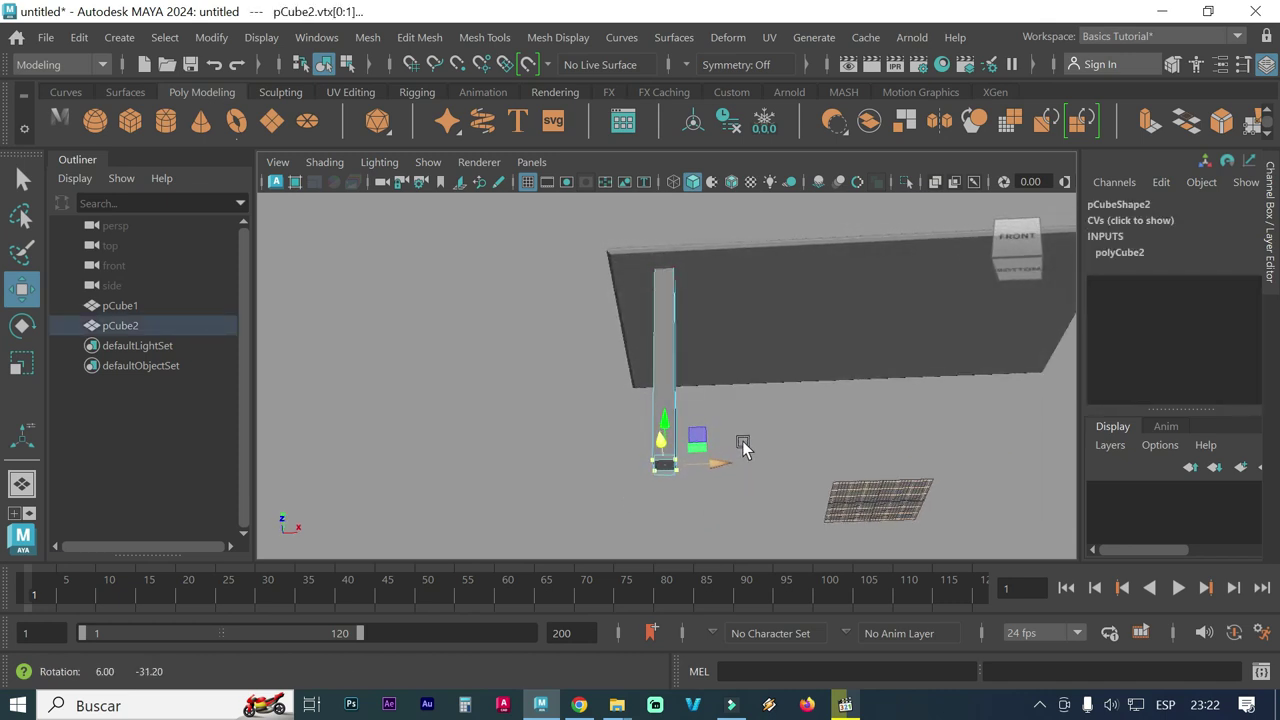
key(r)
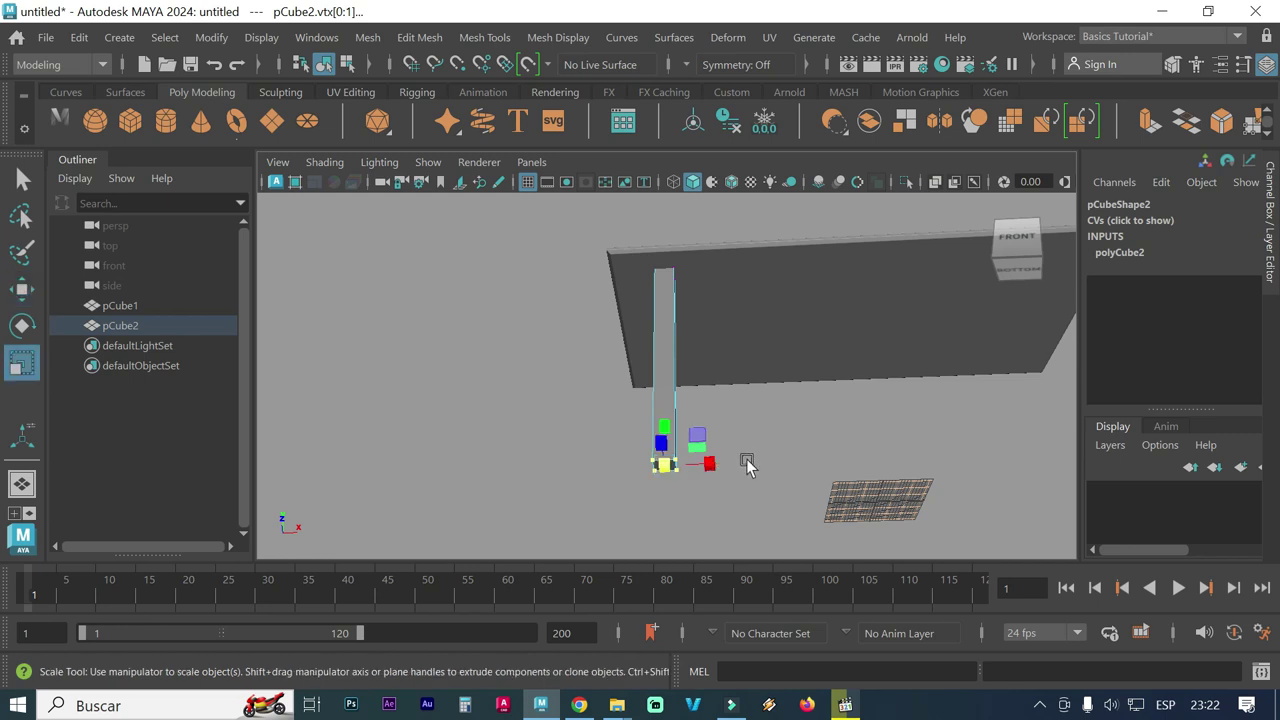
scroll(672, 485, up, 1)
scroll(690, 490, up, 1)
scroll(730, 490, up, 2)
scroll(720, 496, up, 1)
alt+middle_drag(688, 502, 696, 485)
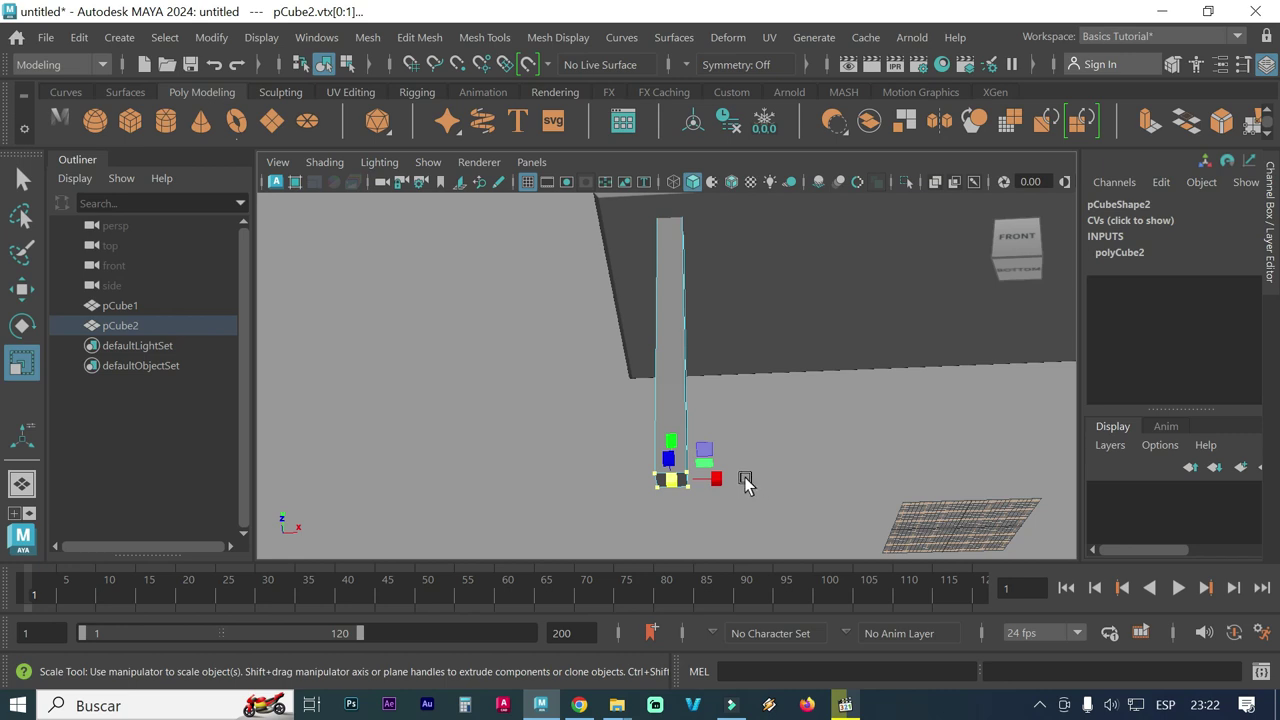
alt+drag(762, 487, 715, 489)
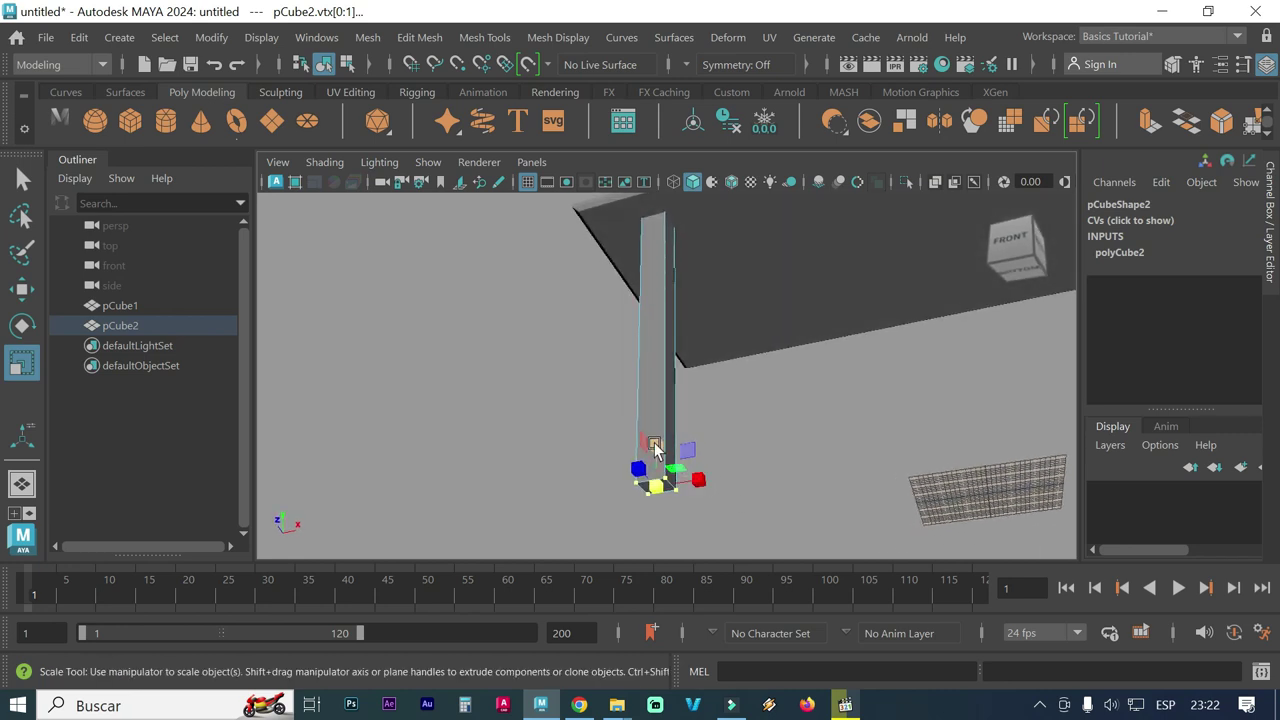
Scale the bottom vertices inward so the leg's foot is narrower than its top
click(657, 487)
drag(699, 484, 645, 479)
mouse_move(800, 485)
alt+mouse_down()
mouse_move(708, 472)
mouse_move(678, 494)
mouse_move(726, 503)
mouse_move(706, 506)
mouse_move(823, 489)
mouse_move(836, 448)
mouse_move(828, 489)
mouse_move(774, 466)
mouse_move(737, 474)
alt+mouse_up()
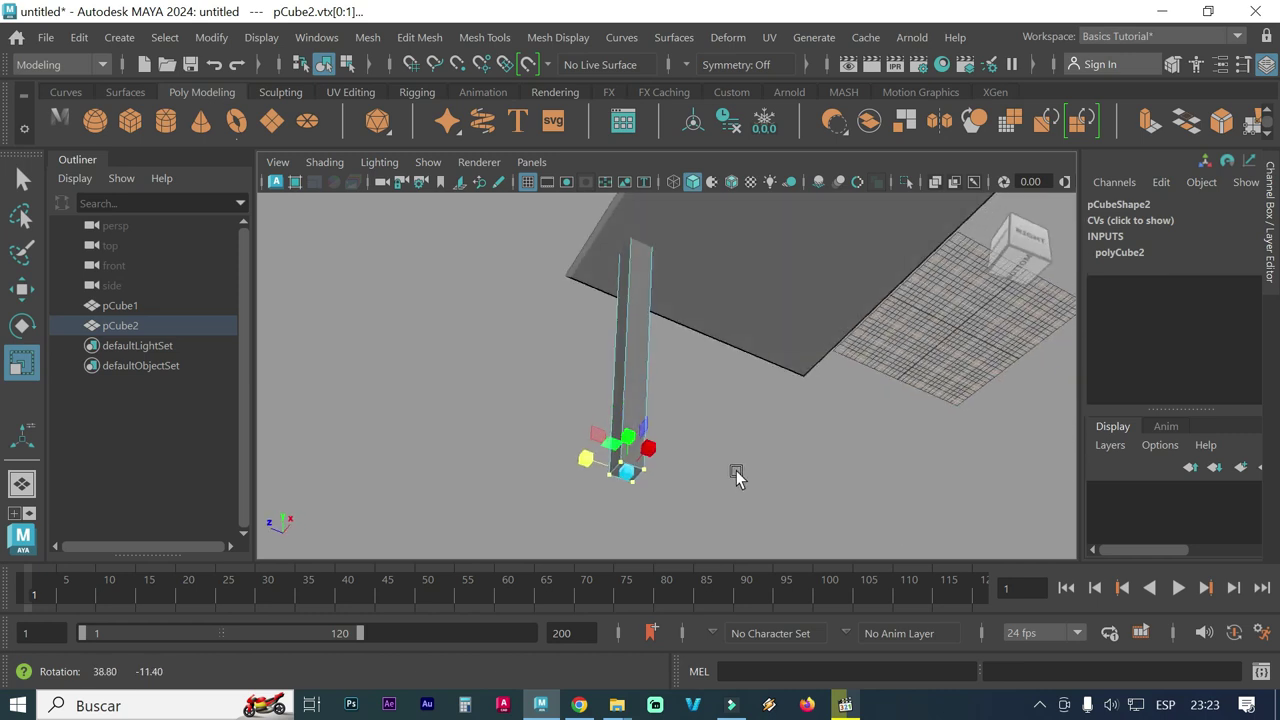
drag(586, 458, 584, 460)
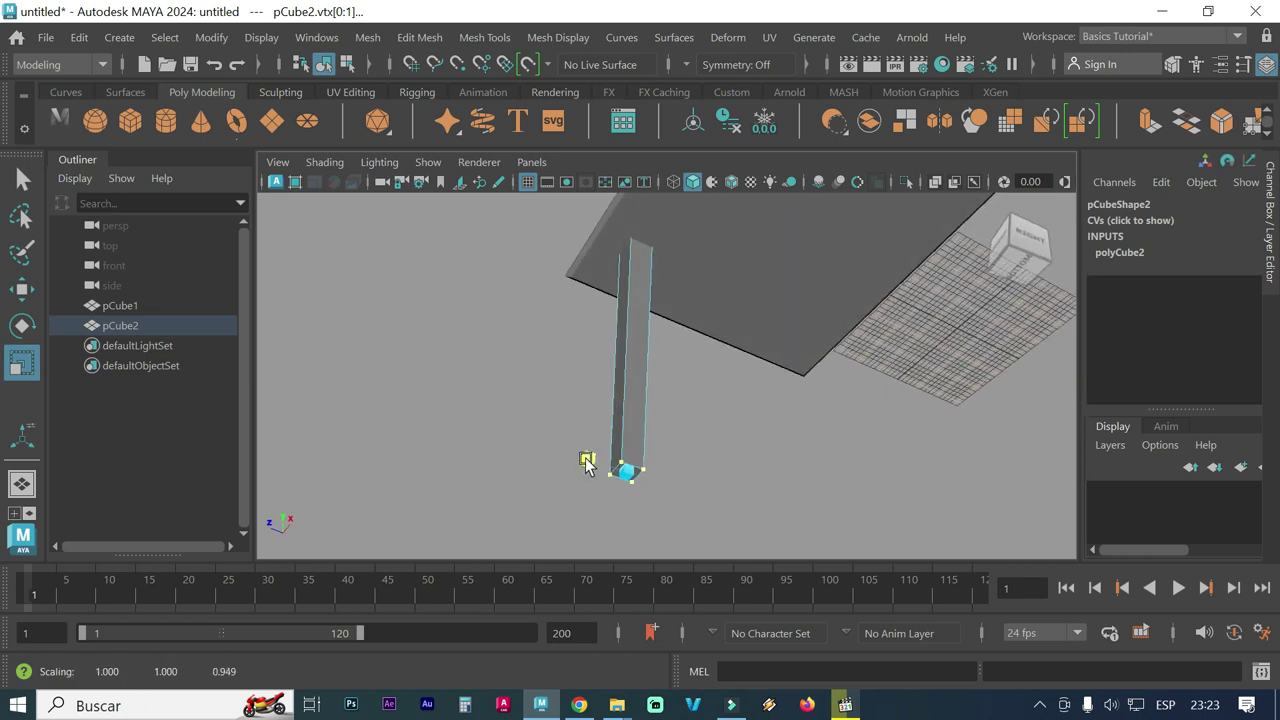
drag(586, 462, 589, 466)
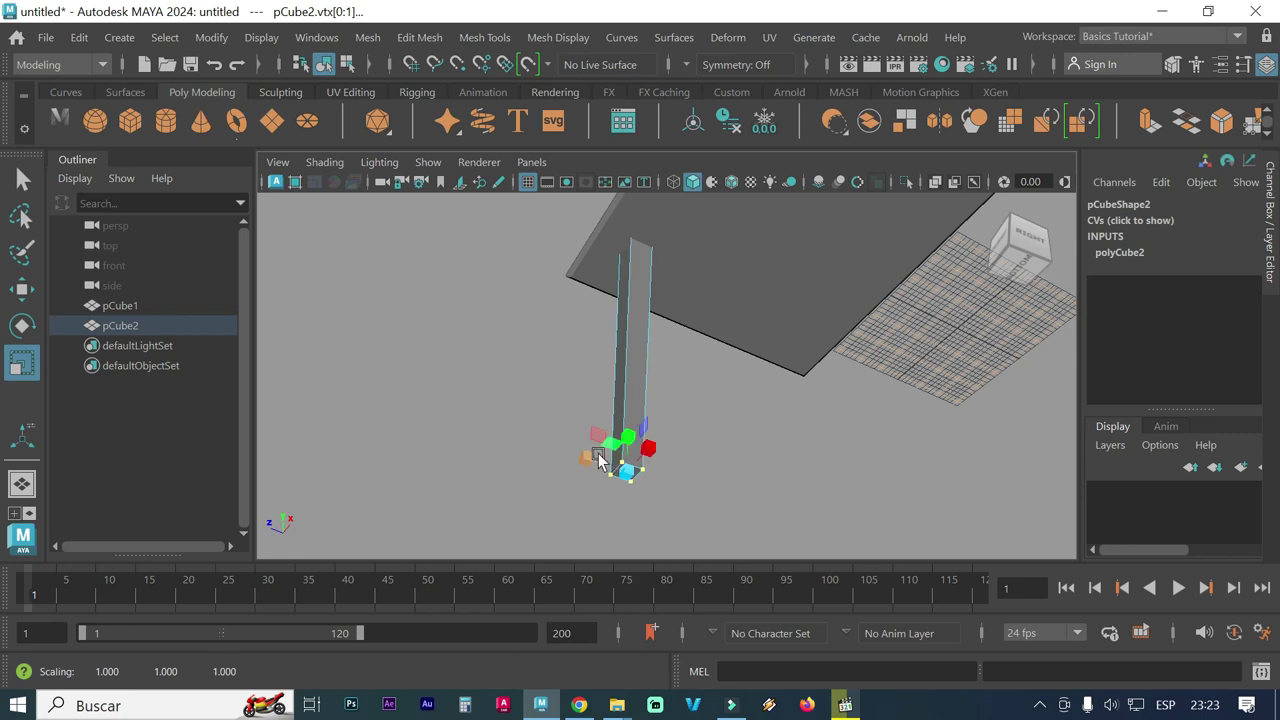
alt+drag(771, 443, 875, 464)
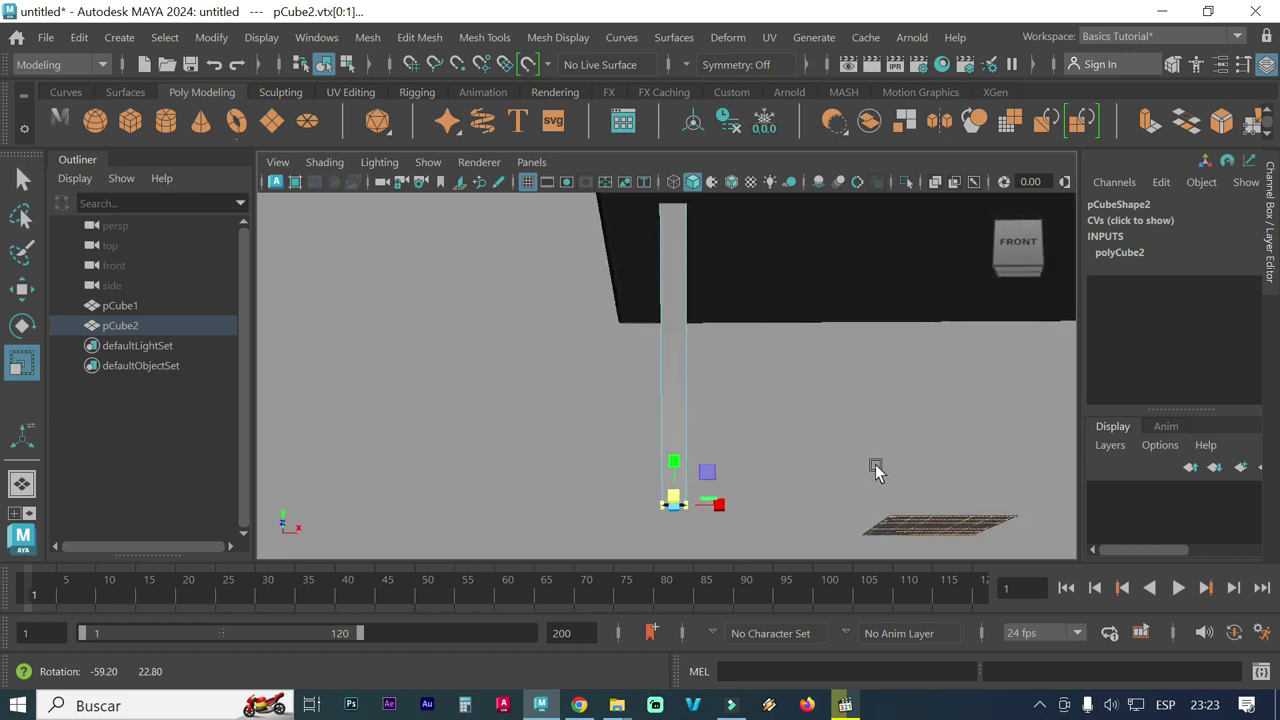
drag(722, 503, 725, 507)
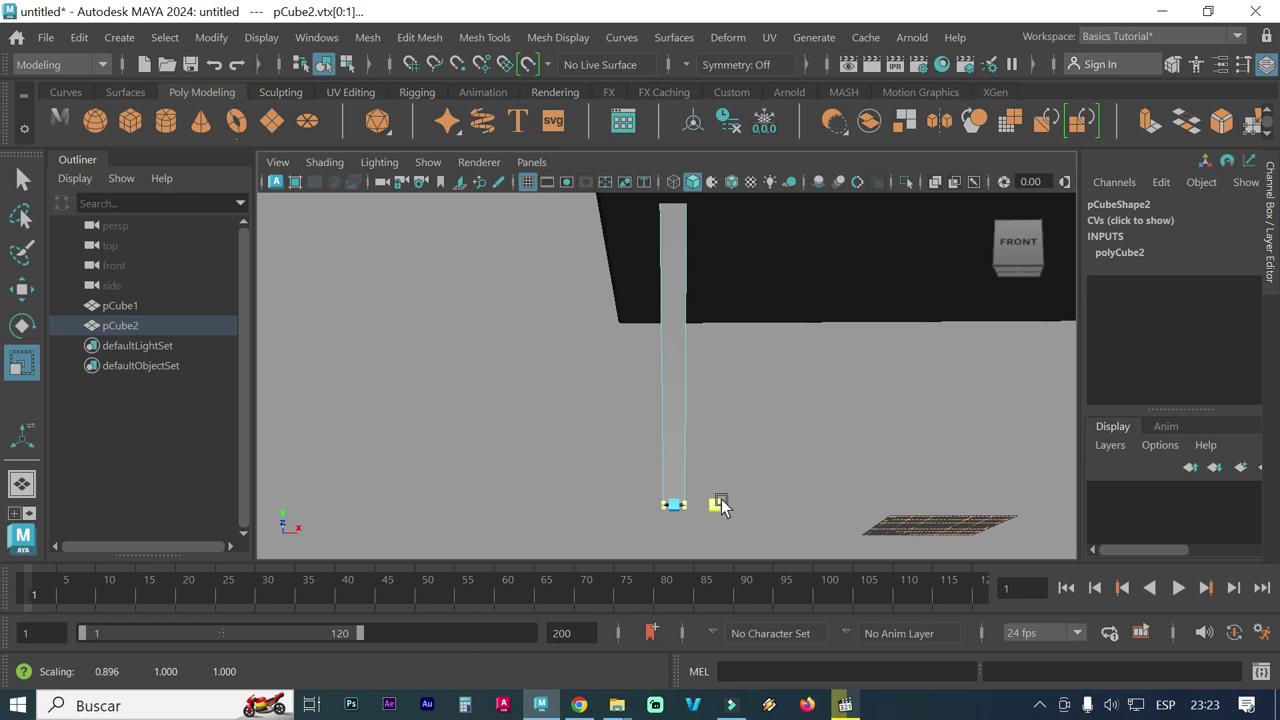
alt+drag(740, 456, 791, 466)
scroll(795, 430, down, 1)
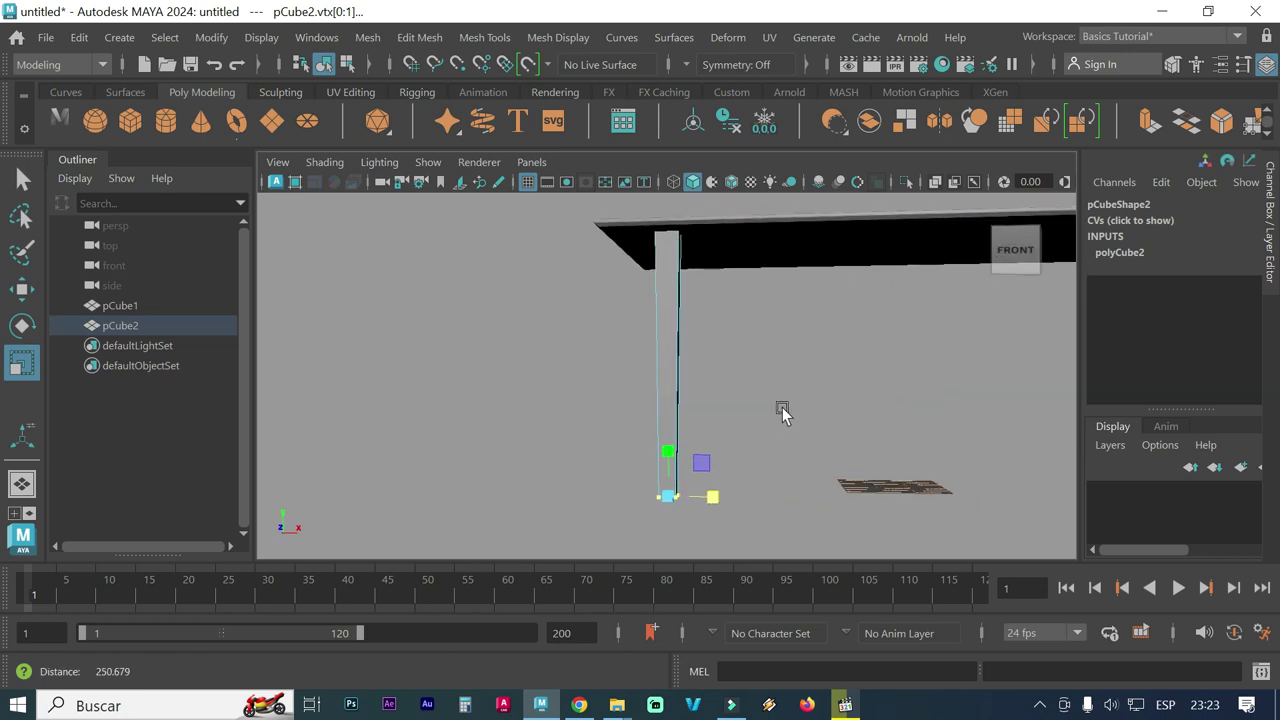
scroll(795, 398, down, 1)
scroll(780, 388, down, 1)
alt+drag(752, 388, 767, 391)
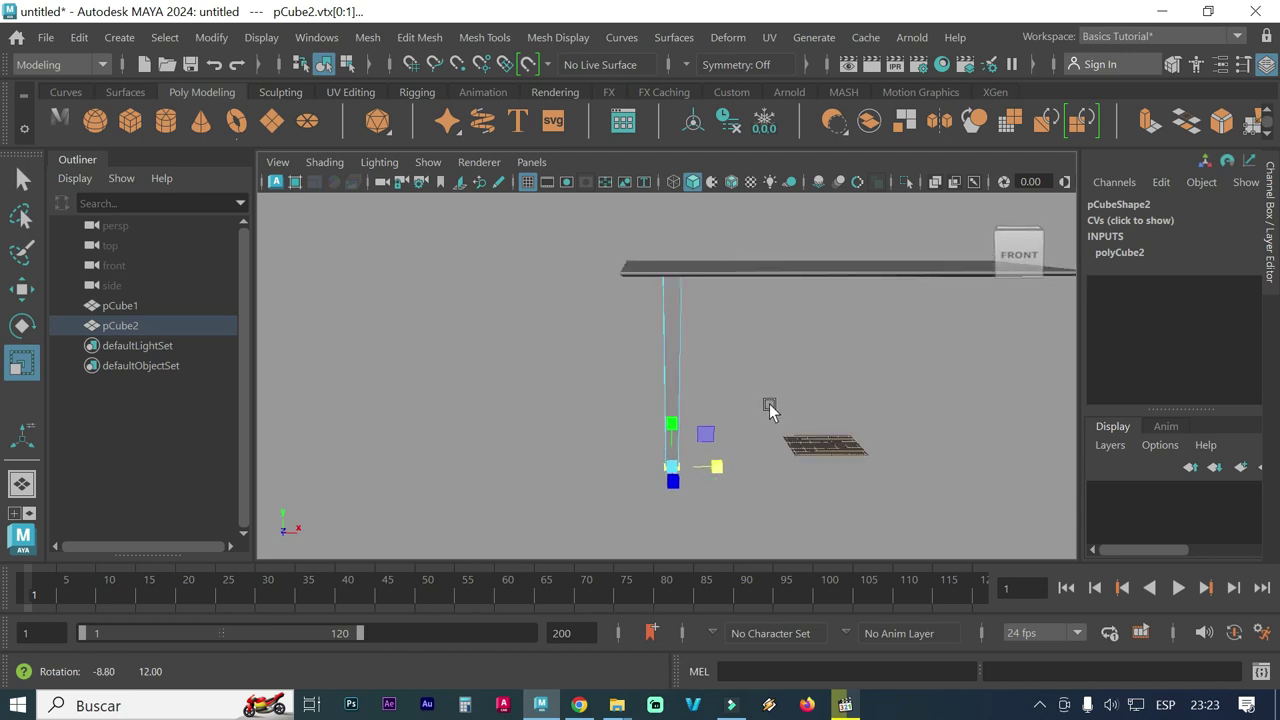
scroll(765, 398, up, 1)
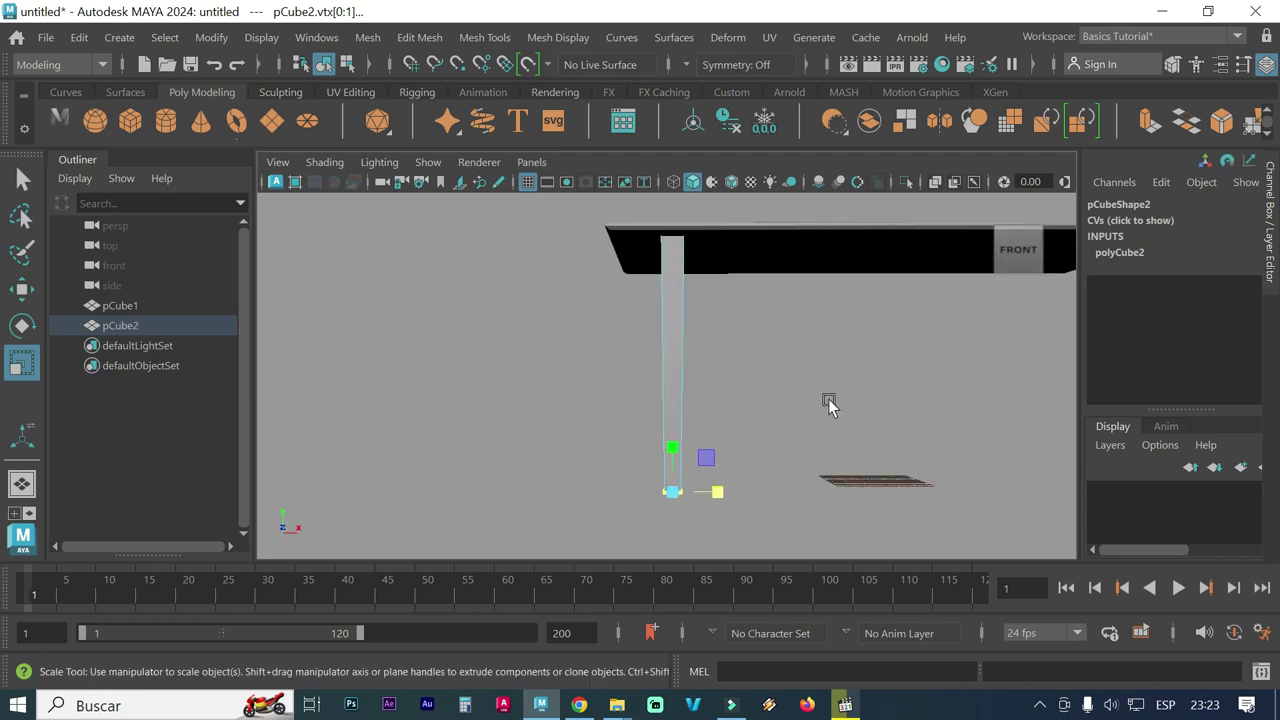
scroll(840, 404, up, 1)
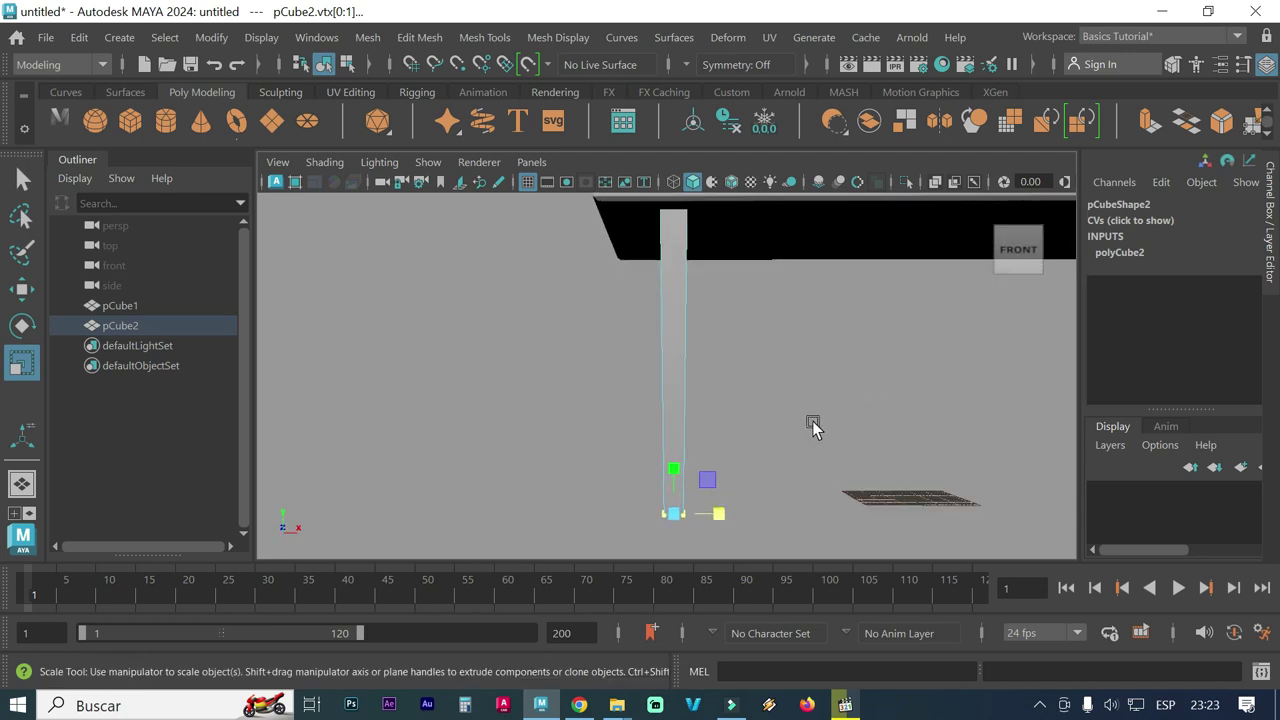
Shift the leg's foot vertices left along X to about -76.4
key(w)
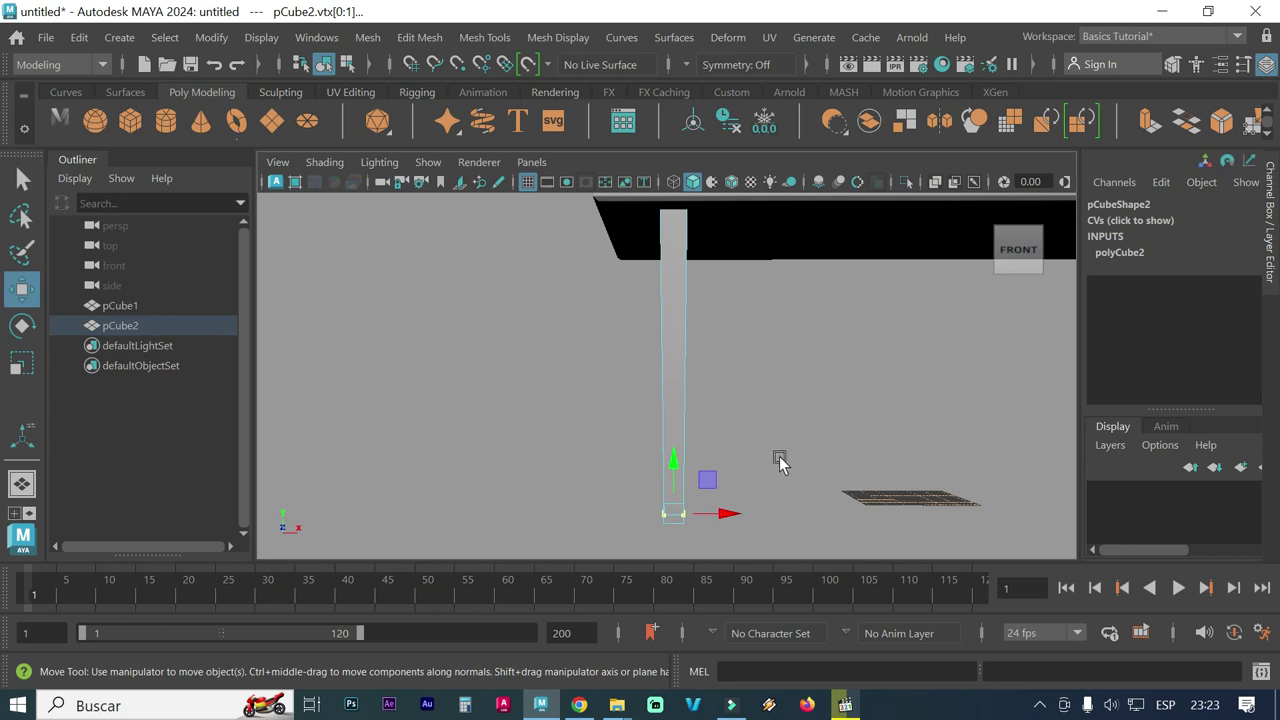
drag(734, 517, 852, 510)
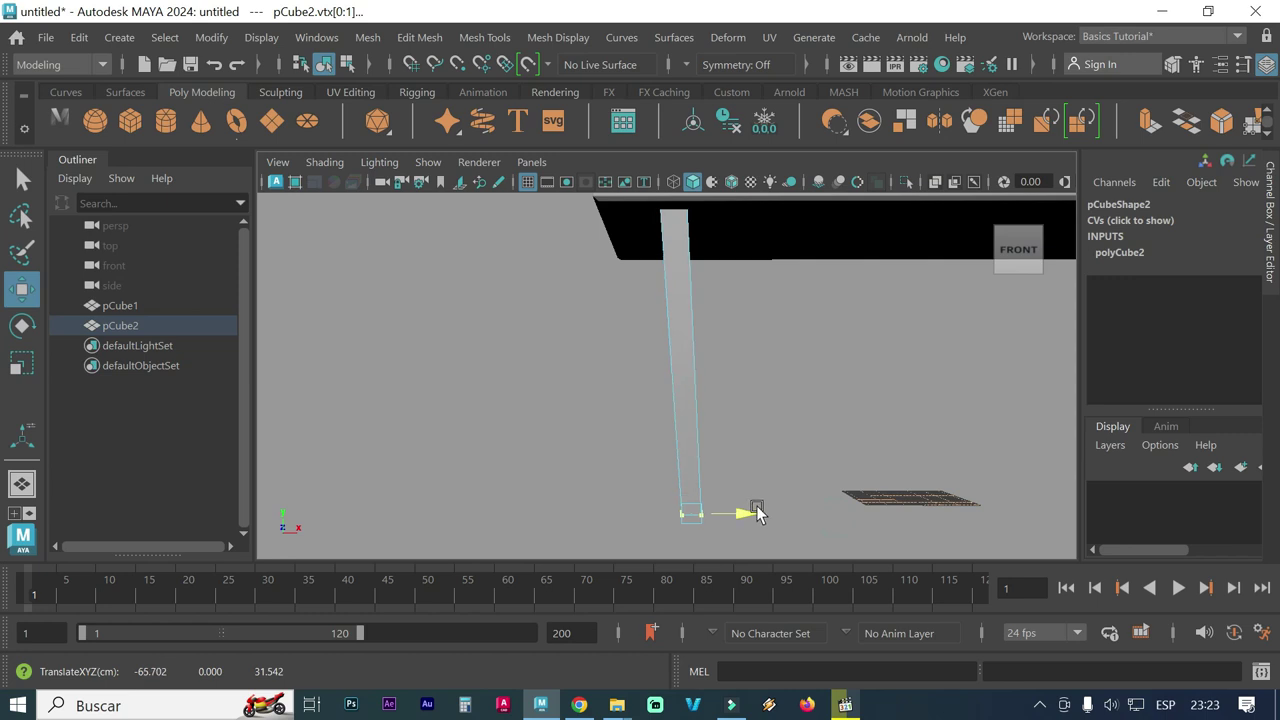
key(ctrl+z)
key(ctrl+z)
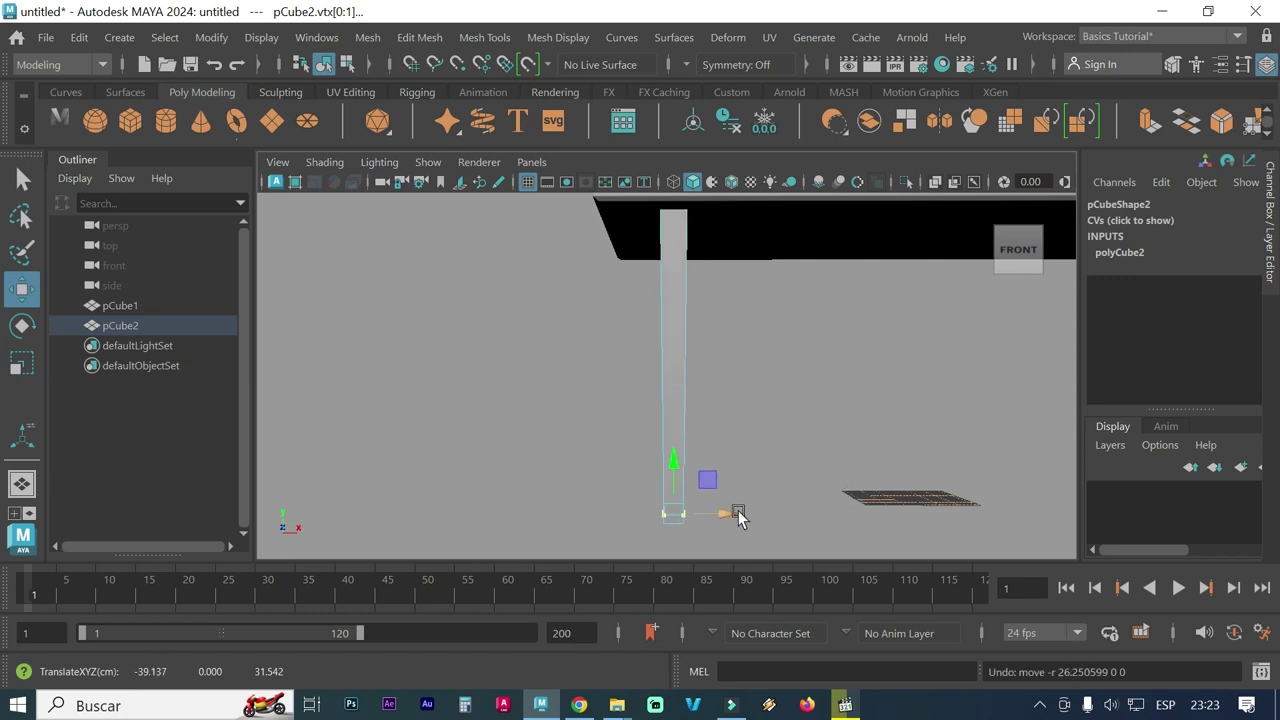
drag(727, 511, 699, 512)
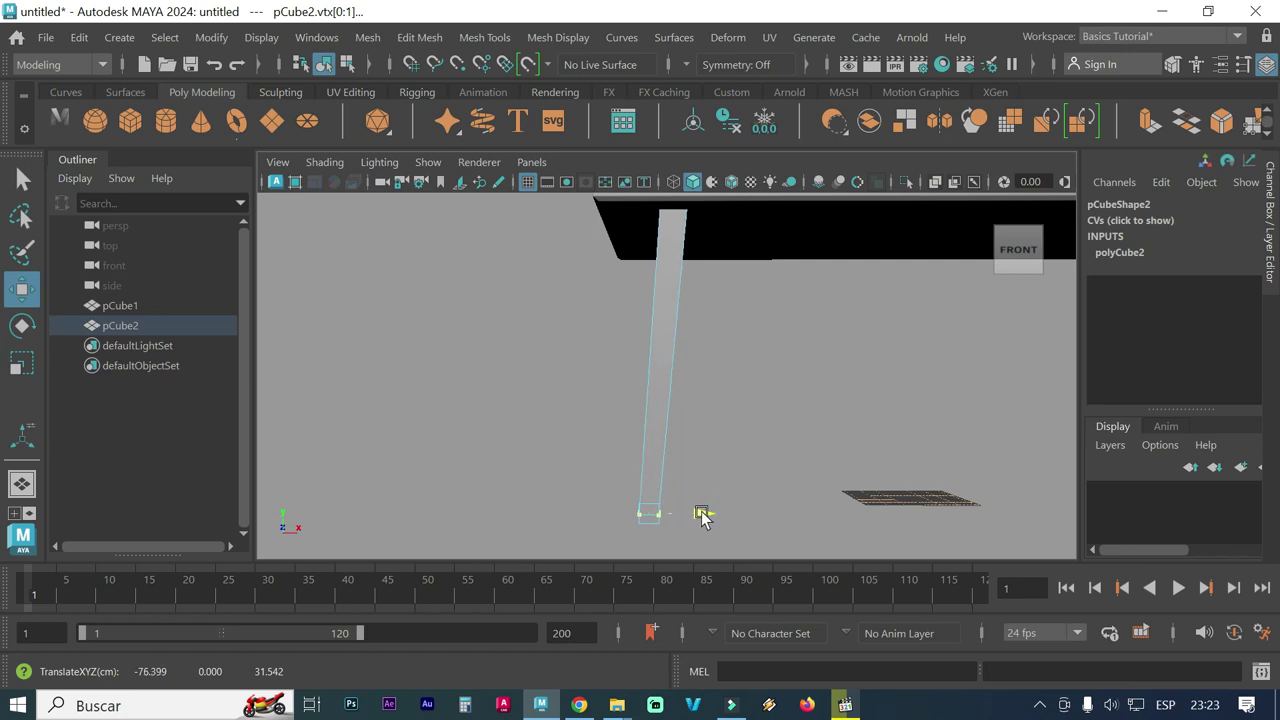
Switch to the FRONT view, reframe the leg and tabletop, then show four panes
click(1018, 252)
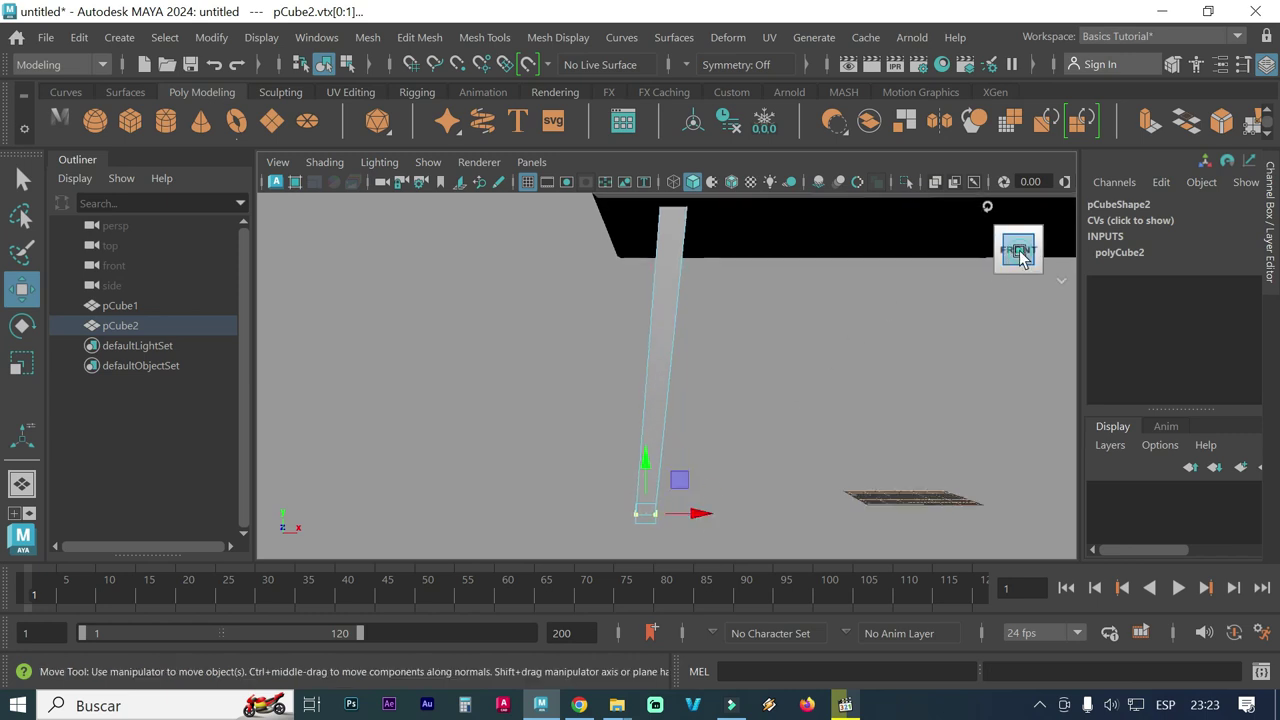
alt+right_drag(951, 309, 697, 306)
alt+middle_drag(697, 306, 740, 418)
alt+right_drag(740, 418, 606, 340)
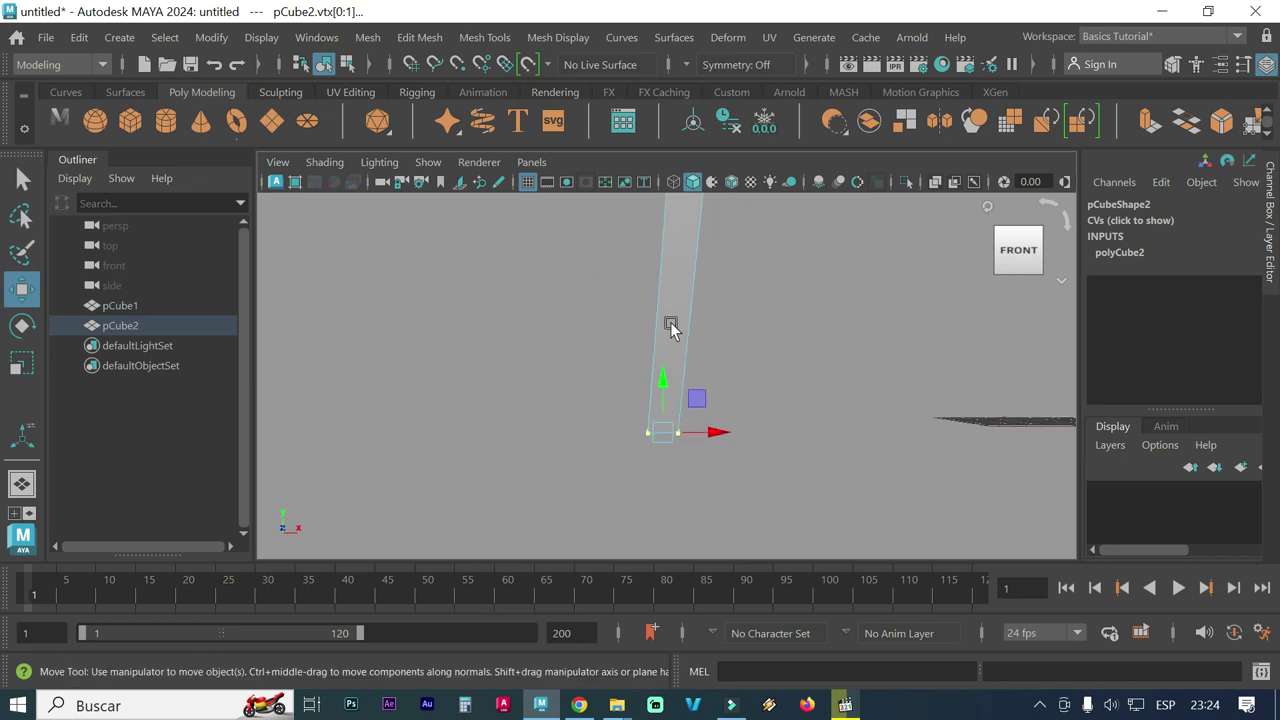
alt+middle_drag(726, 310, 726, 394)
alt+right_drag(726, 394, 720, 368)
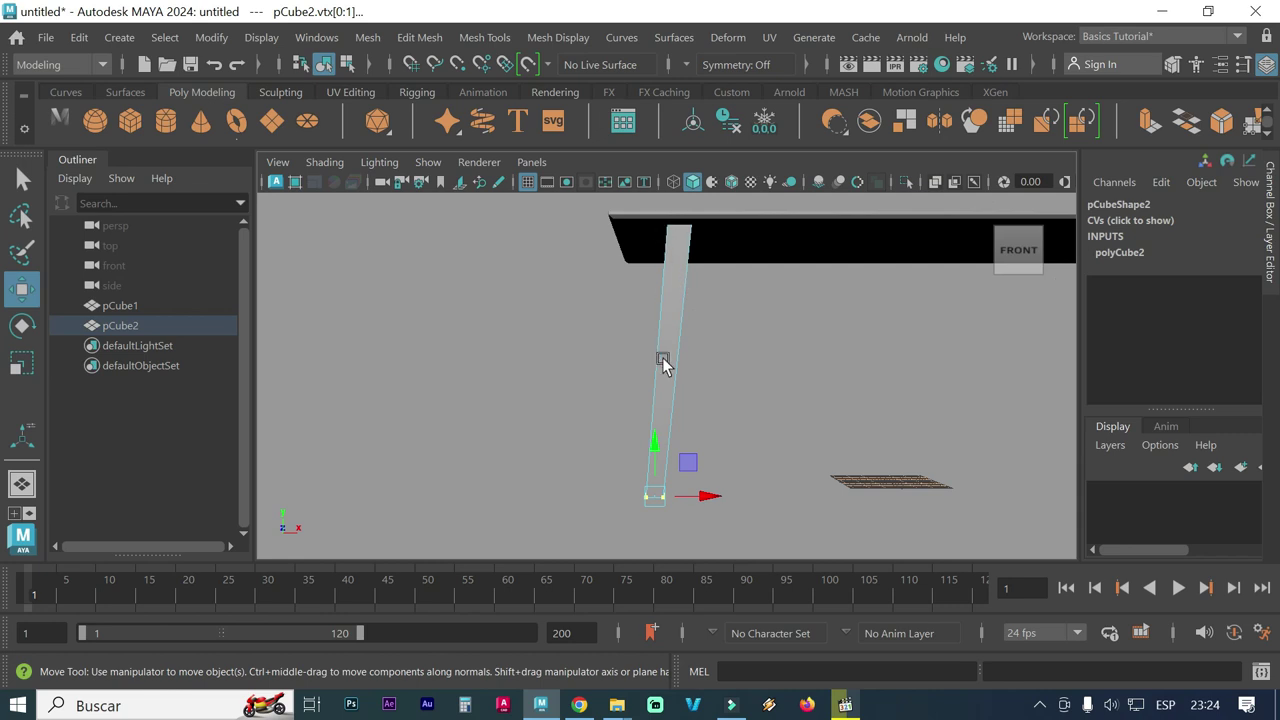
key(space)
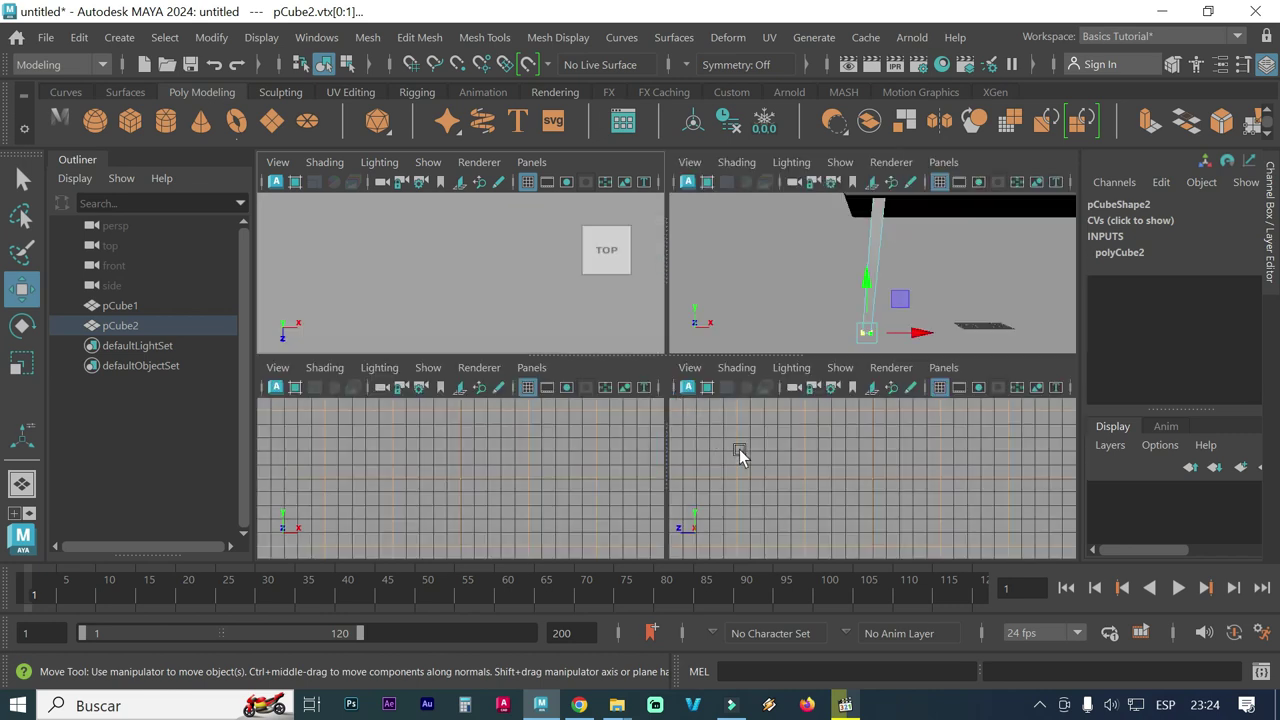
Maximize the side view and frame the selected vertices with the tabletop edge visible
key(space)
scroll(826, 447, down, 2)
scroll(826, 447, down, 2)
scroll(826, 447, down, 2)
scroll(826, 447, down, 2)
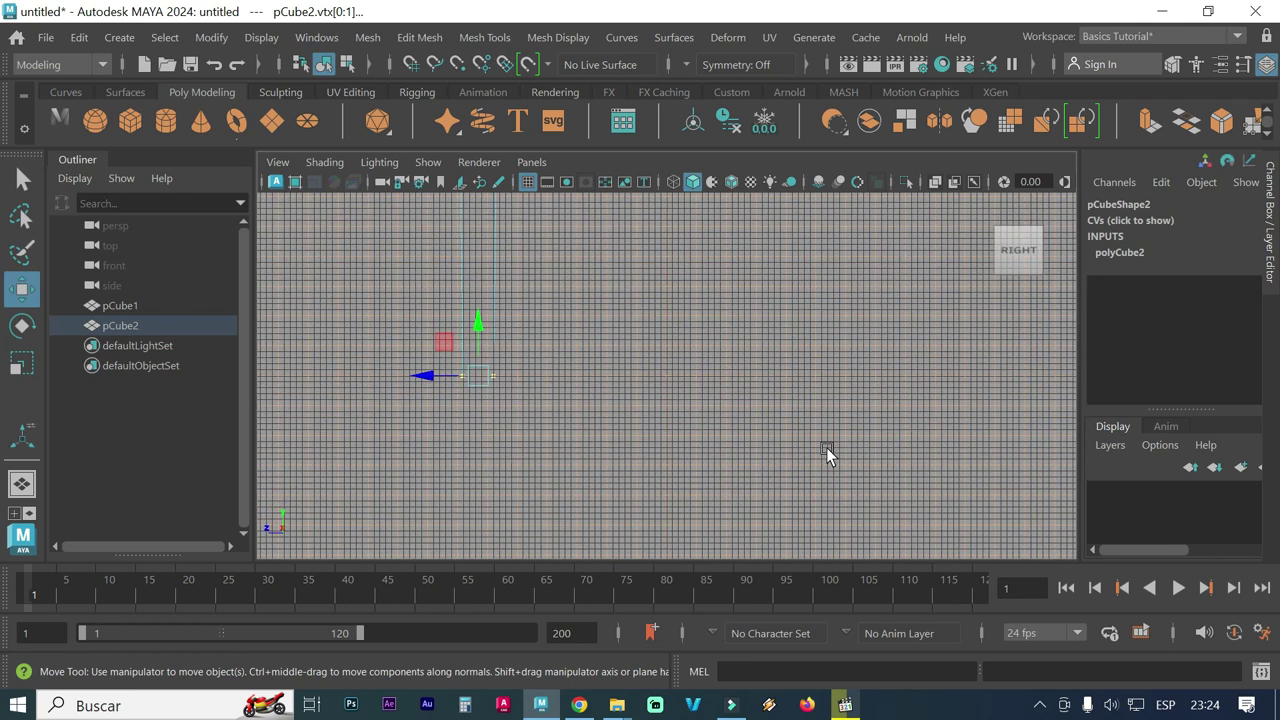
key(f)
scroll(801, 442, down, 2)
scroll(801, 442, down, 2)
scroll(801, 442, down, 2)
scroll(801, 442, down, 2)
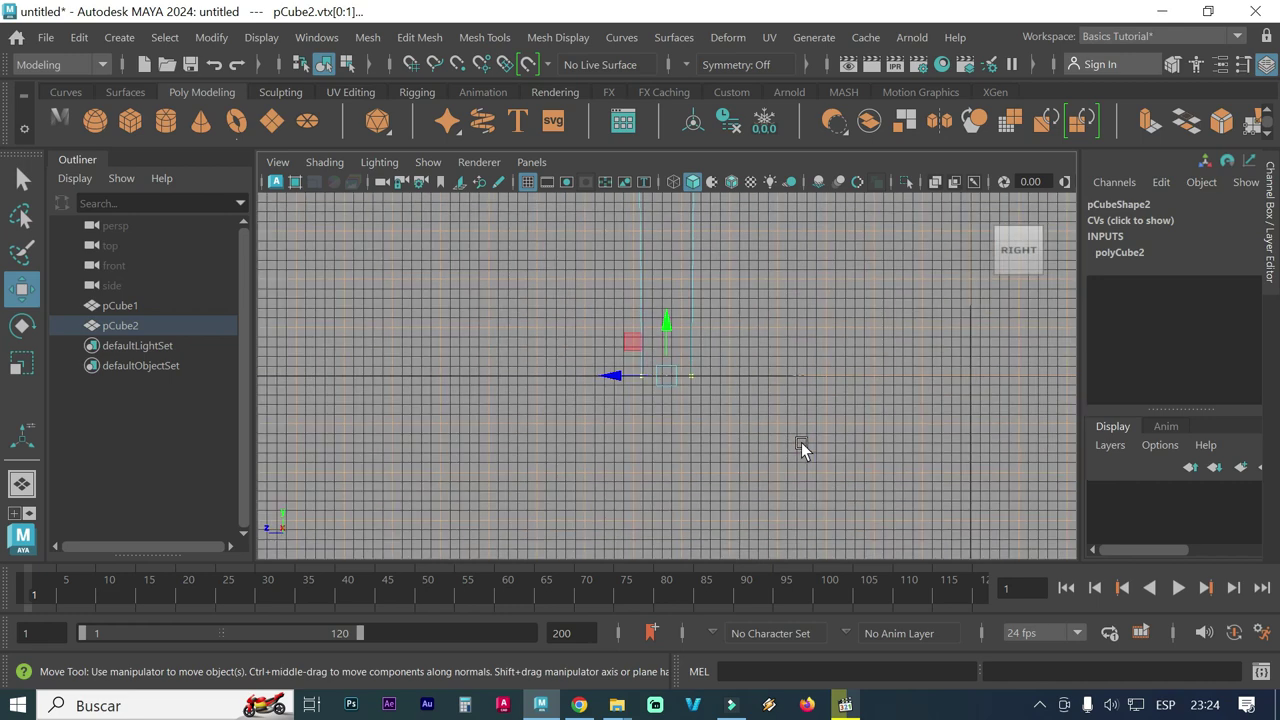
scroll(801, 442, down, 2)
scroll(801, 442, down, 2)
scroll(801, 442, down, 2)
scroll(733, 379, down, 2)
mouse_move(733, 379)
alt+middle_down()
mouse_move(726, 491)
mouse_move(721, 457)
alt+middle_up()
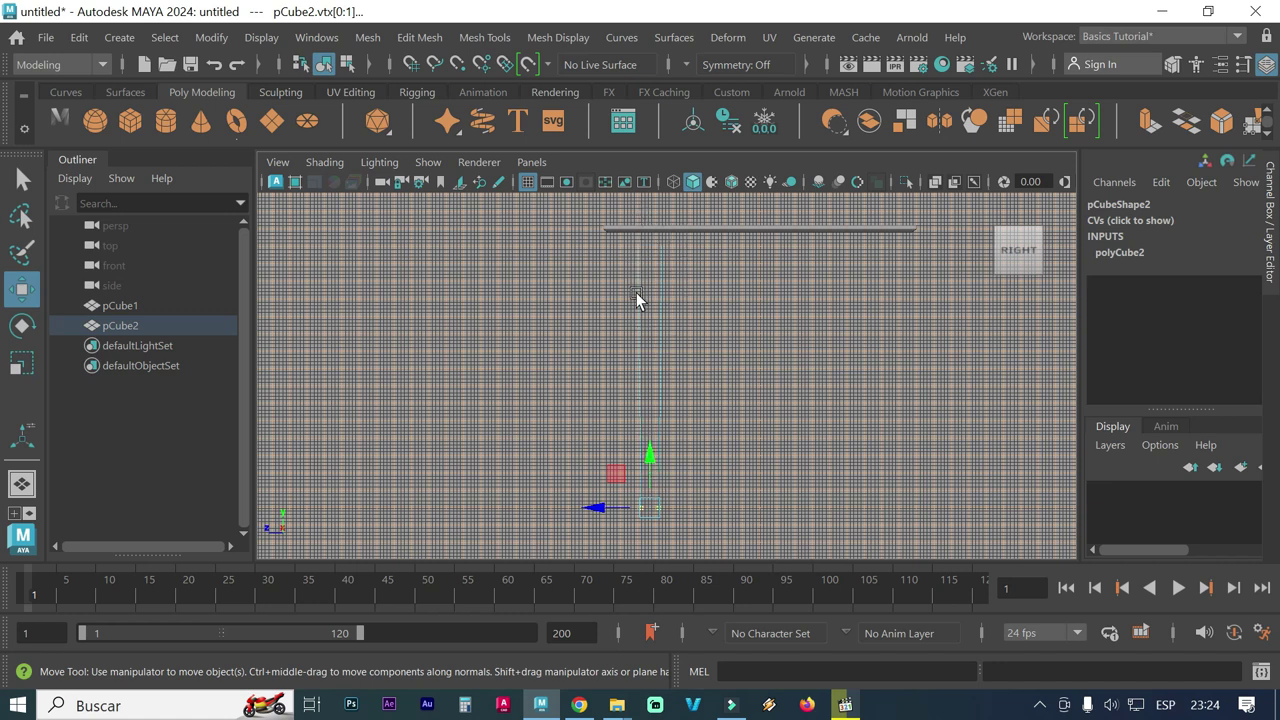
Switch to the front view and frame the leg's selected bottom vertices
key(space)
key(space)
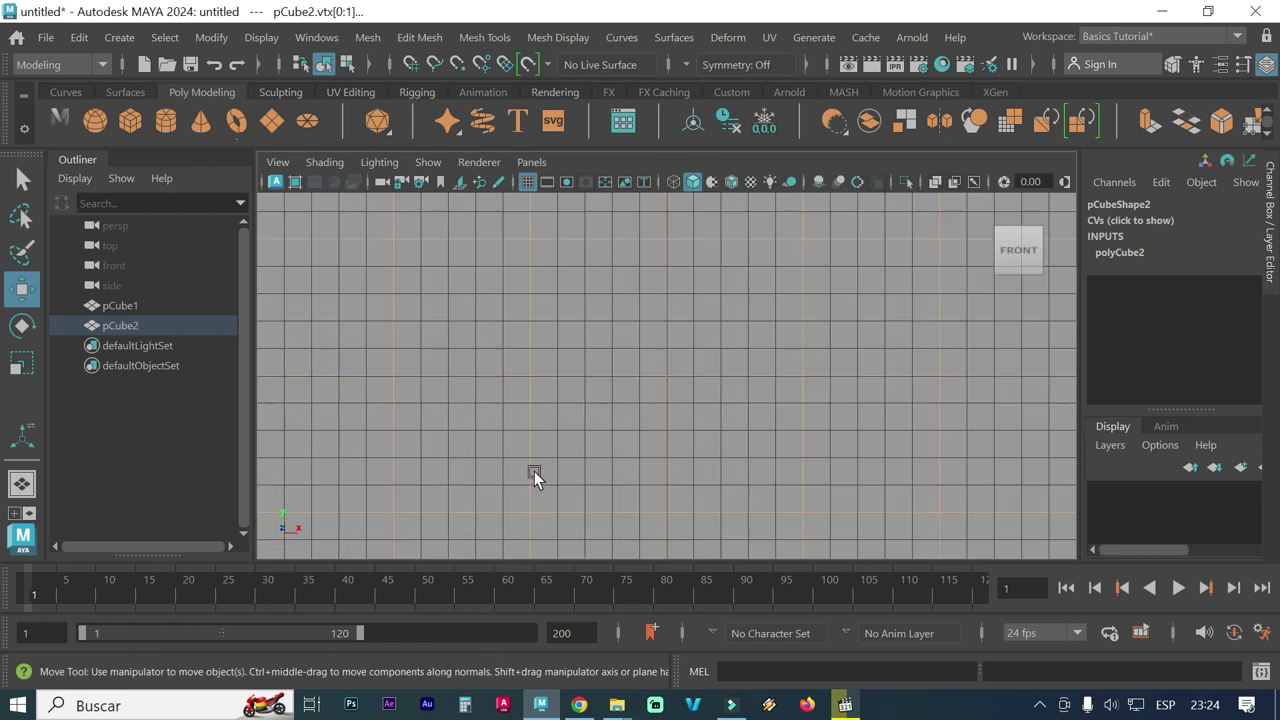
key(f)
scroll(678, 404, down, 2)
scroll(678, 404, down, 2)
scroll(678, 404, down, 2)
scroll(678, 404, down, 1)
scroll(678, 404, down, 1)
scroll(678, 404, down, 2)
Pull the leg's bottom vertices down, then out to X -80.873 so the leg slants
middle_drag(716, 288, 716, 418)
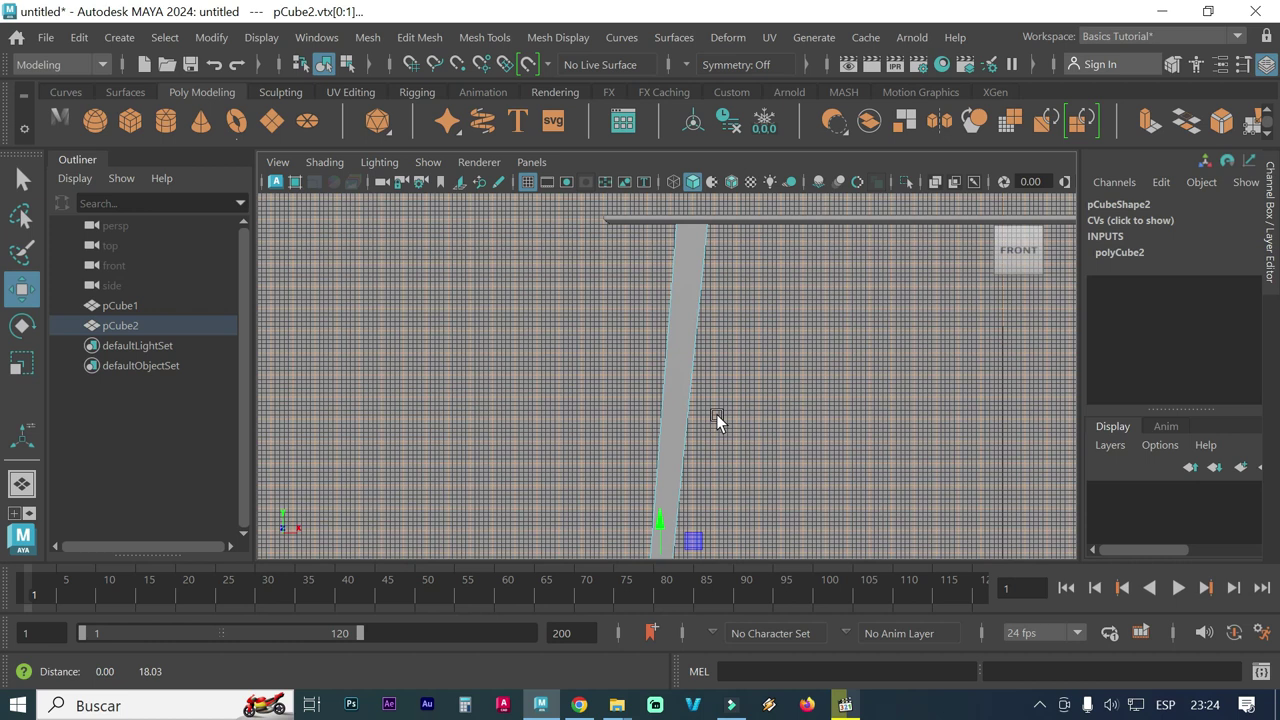
alt+middle_drag(686, 443, 684, 431)
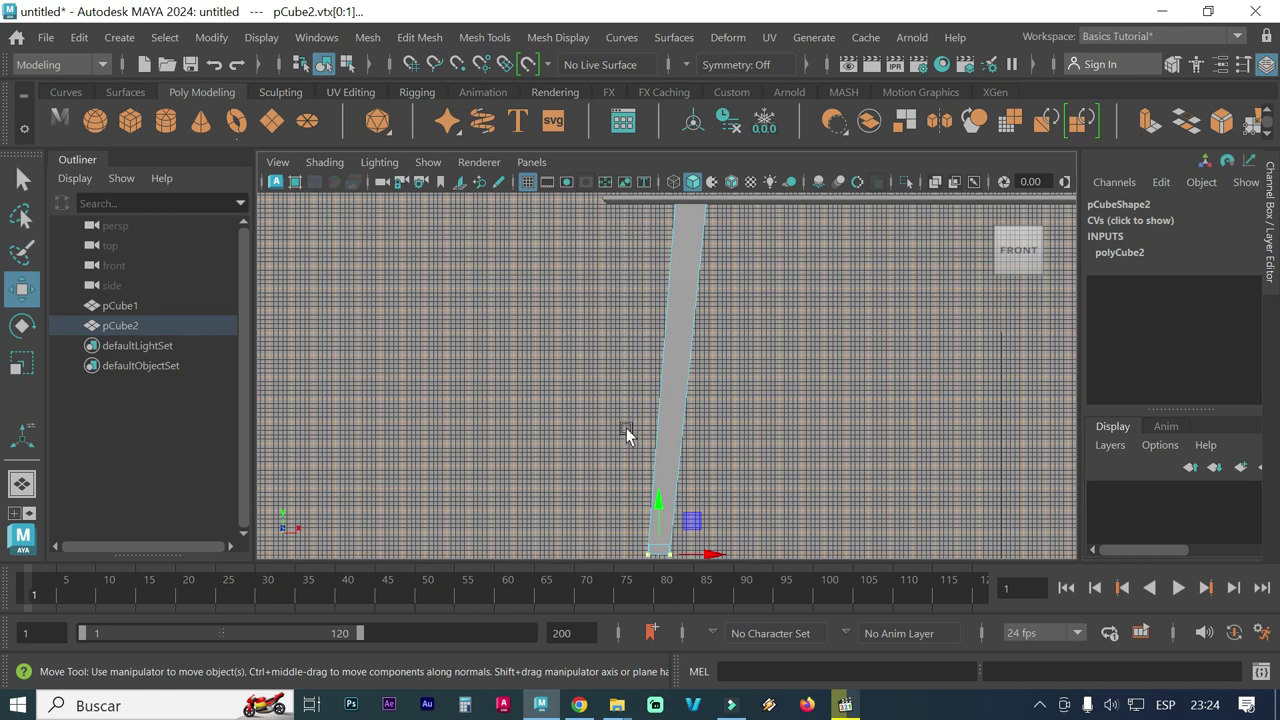
drag(719, 555, 701, 556)
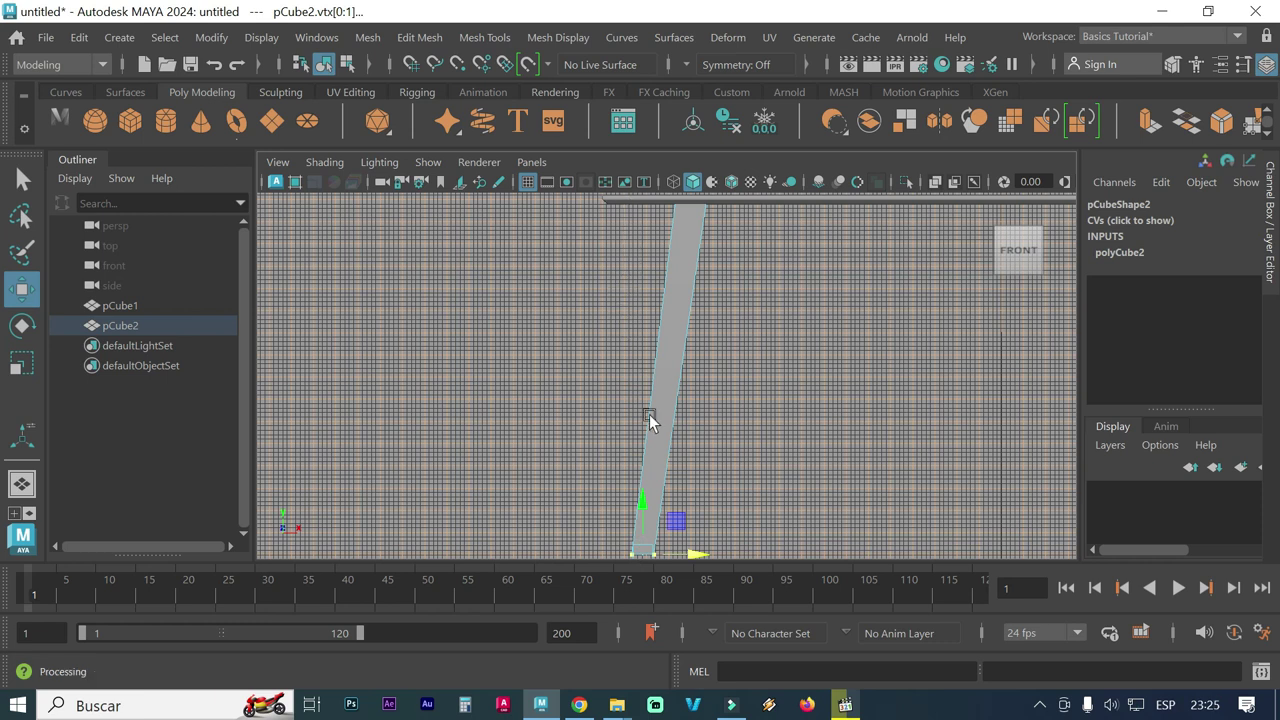
scroll(764, 485, down, 2)
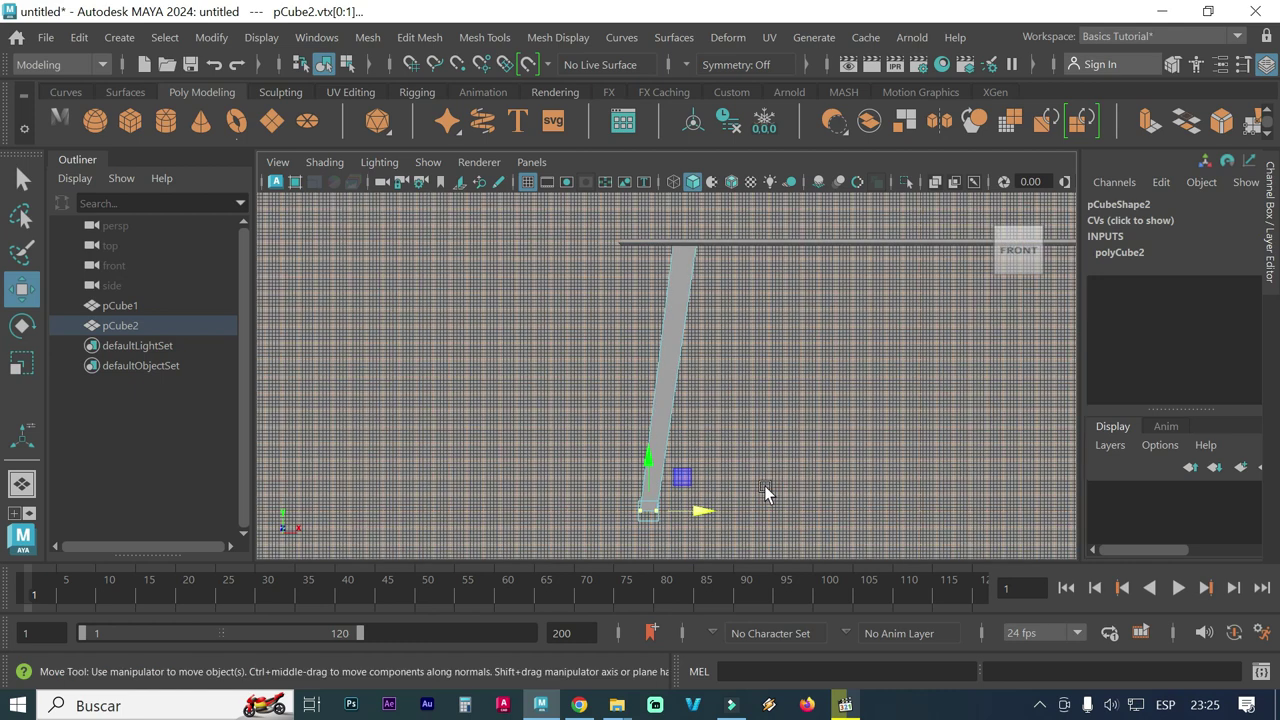
scroll(764, 485, down, 2)
scroll(764, 485, down, 2)
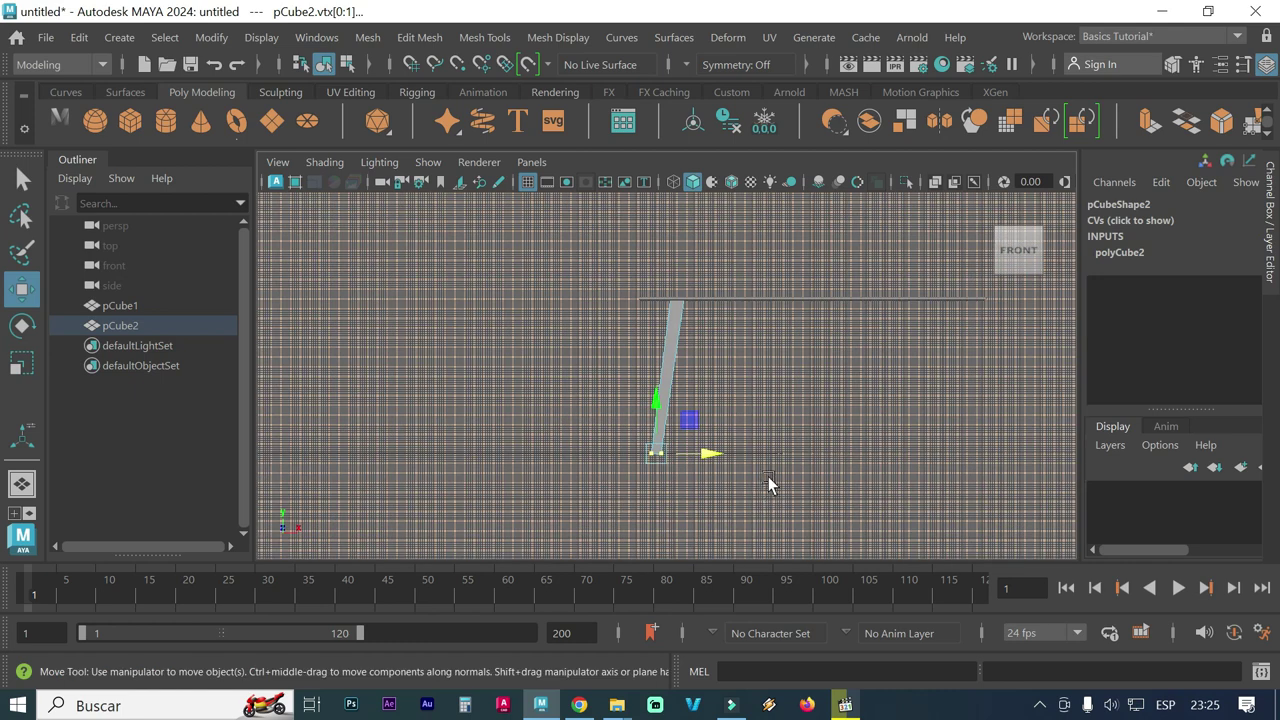
Maximize the perspective view and orbit around the table to see the leg below the tabletop
key(space)
key(space)
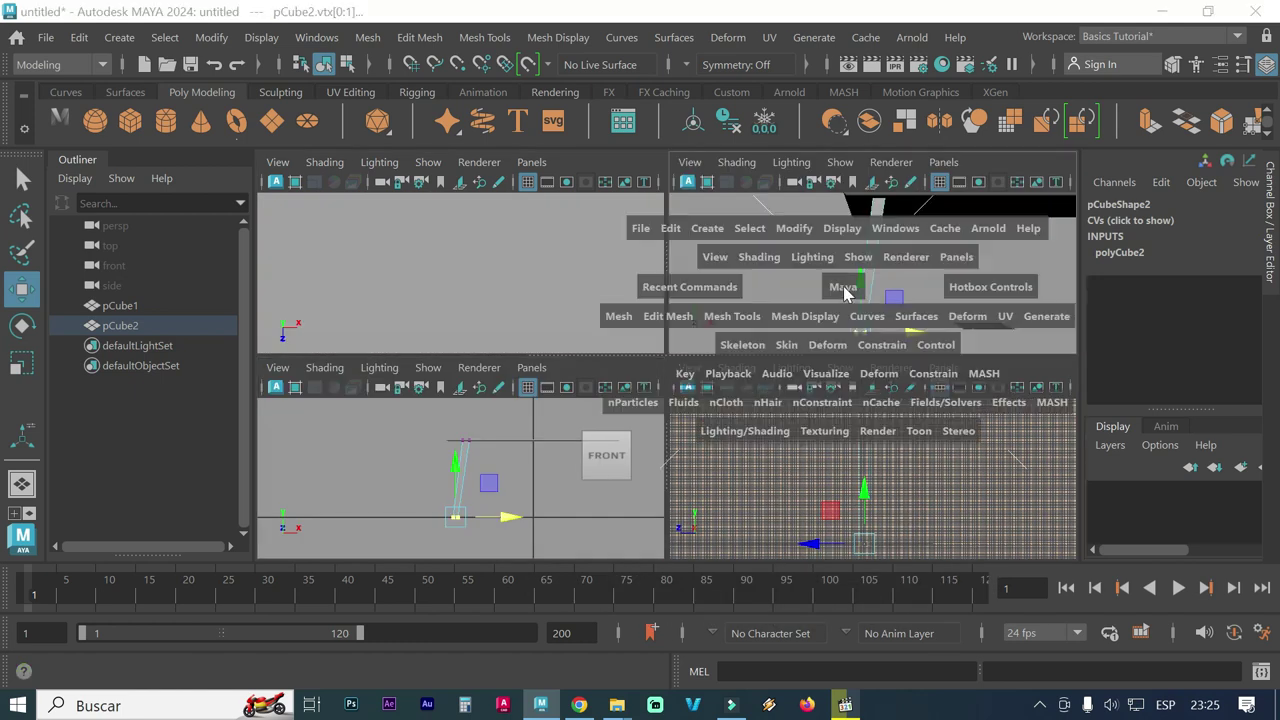
alt+right_drag(818, 332, 702, 348)
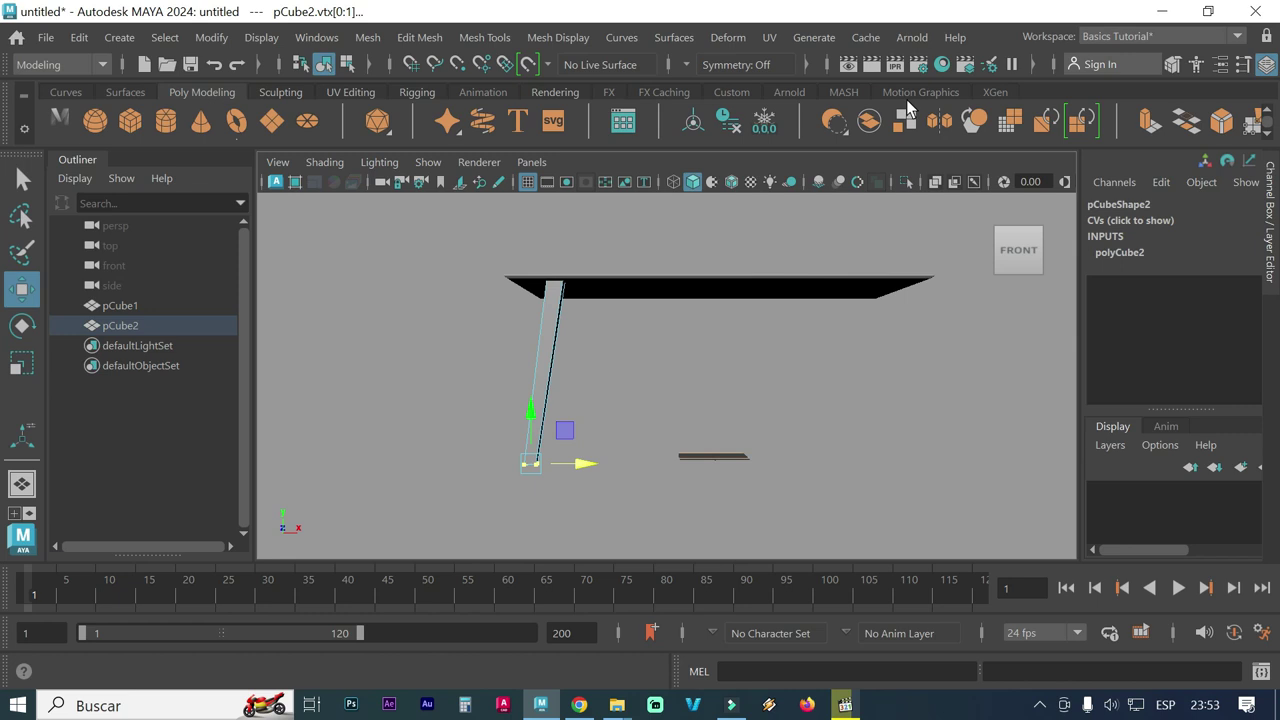
mouse_move(530, 386)
alt+mouse_down()
mouse_move(504, 390)
mouse_move(562, 375)
alt+mouse_up()
mouse_move(562, 375)
alt+right_down()
mouse_move(677, 394)
mouse_move(636, 414)
alt+right_up()
mouse_move(636, 414)
alt+mouse_down()
mouse_move(574, 403)
mouse_move(531, 417)
mouse_move(565, 422)
alt+mouse_up()
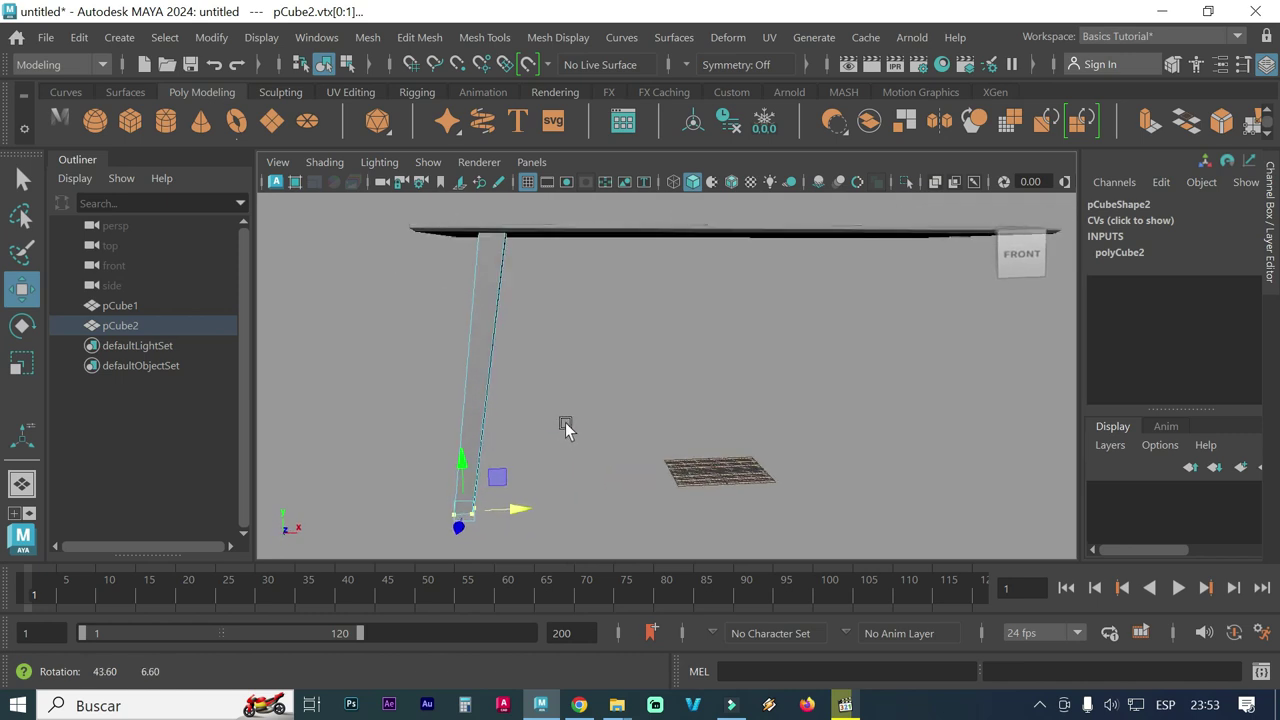
mouse_move(477, 363)
alt+mouse_down()
mouse_move(440, 360)
mouse_move(495, 375)
alt+mouse_up()
mouse_move(495, 375)
alt+right_down()
mouse_move(500, 285)
mouse_move(432, 290)
alt+right_up()
mouse_move(432, 290)
alt+mouse_down()
mouse_move(398, 288)
mouse_move(574, 350)
mouse_move(392, 328)
mouse_move(579, 347)
mouse_move(660, 300)
mouse_move(548, 318)
alt+mouse_up()
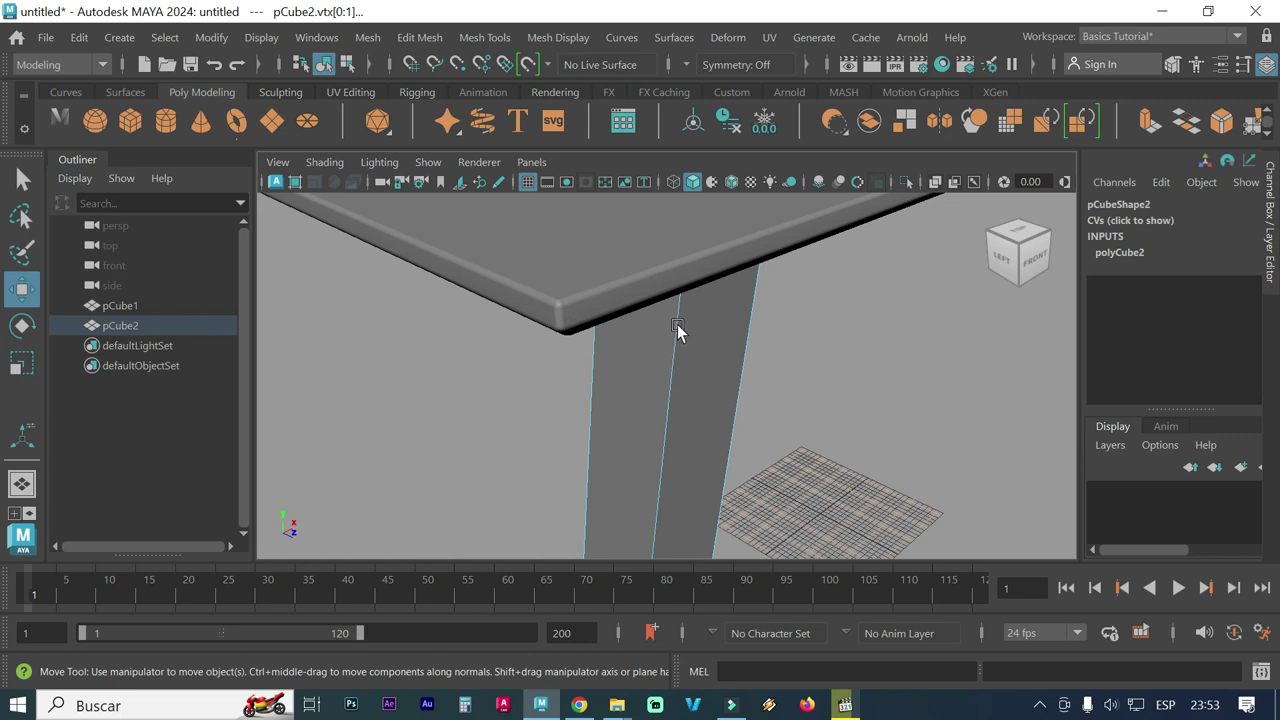
alt+drag(702, 374, 690, 377)
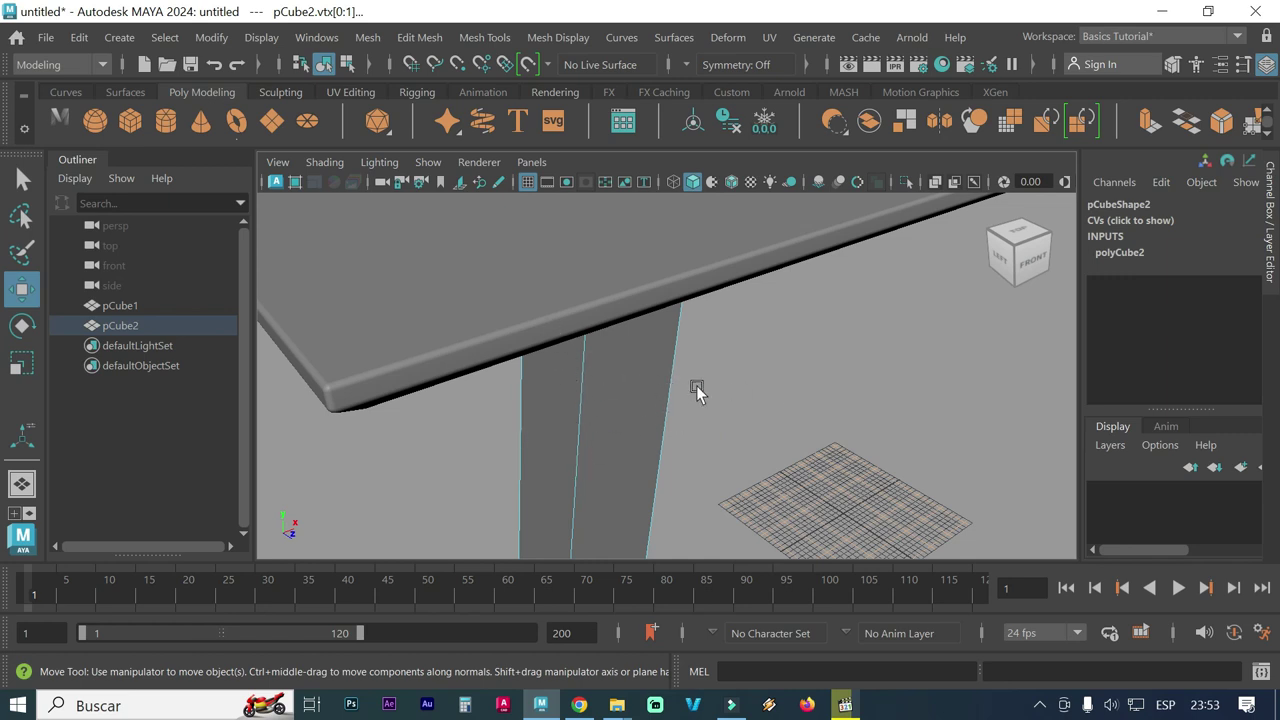
alt+drag(696, 385, 644, 352)
Switch the viewport to wireframe and frame the whole table
key(5)
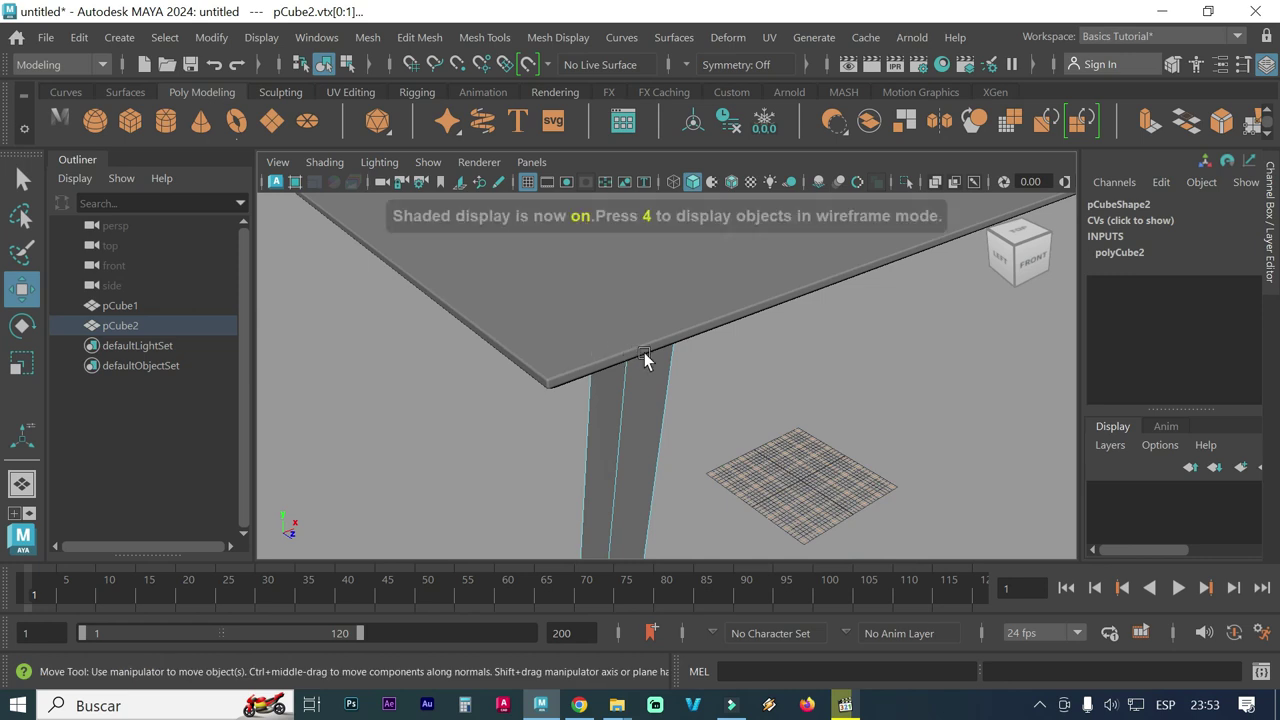
key(4)
alt+drag(757, 408, 572, 361)
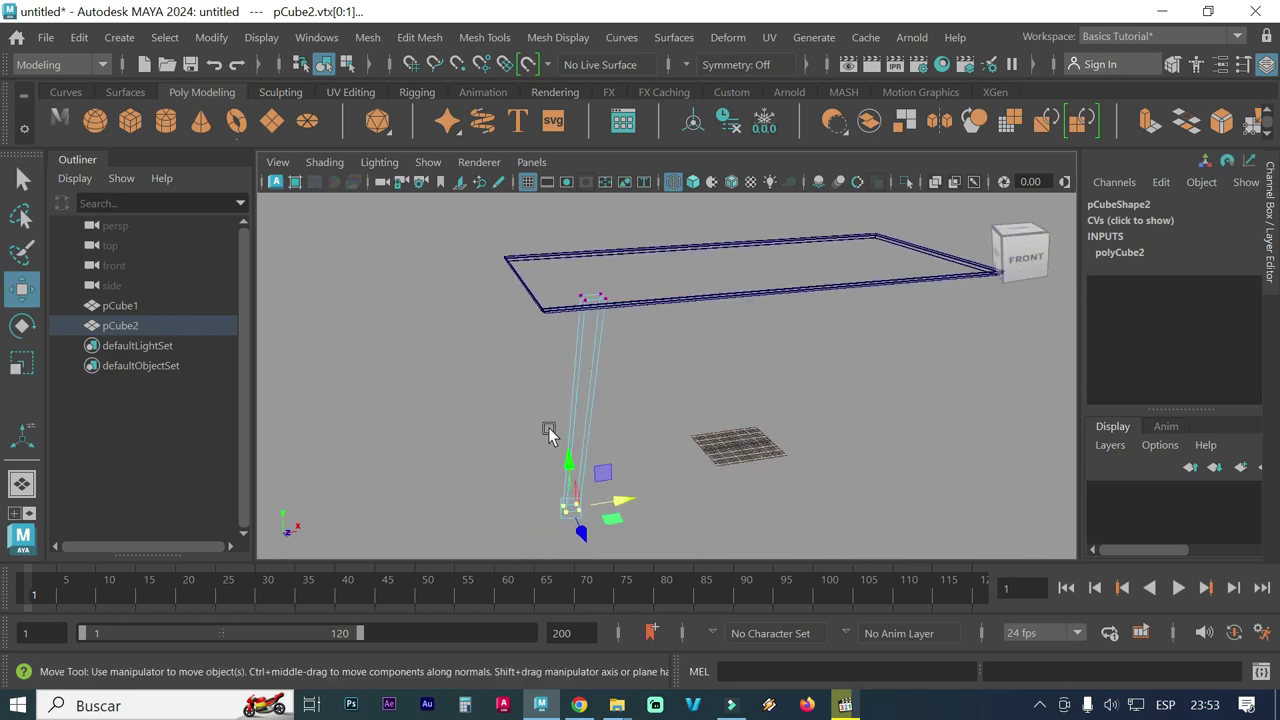
Switch from Object Mode to Edge mode and marquee-select all the leg's edges
right_drag(592, 409, 688, 97)
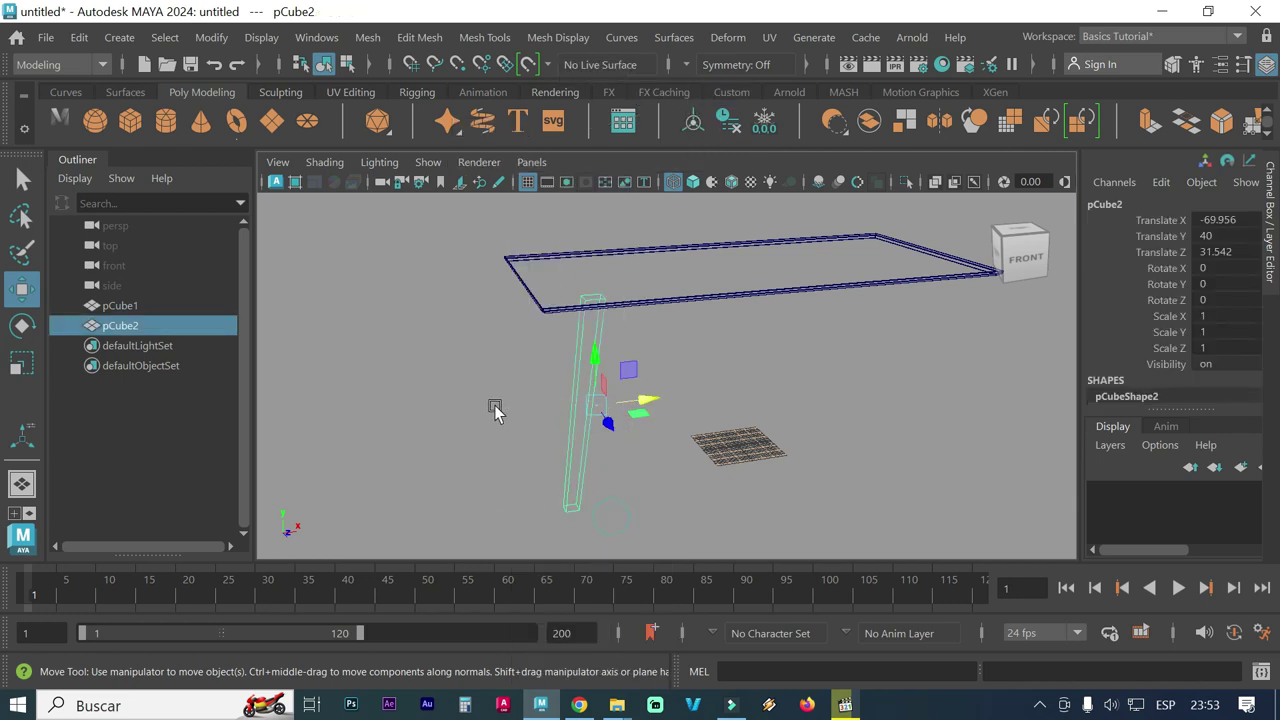
right_drag(573, 458, 573, 189)
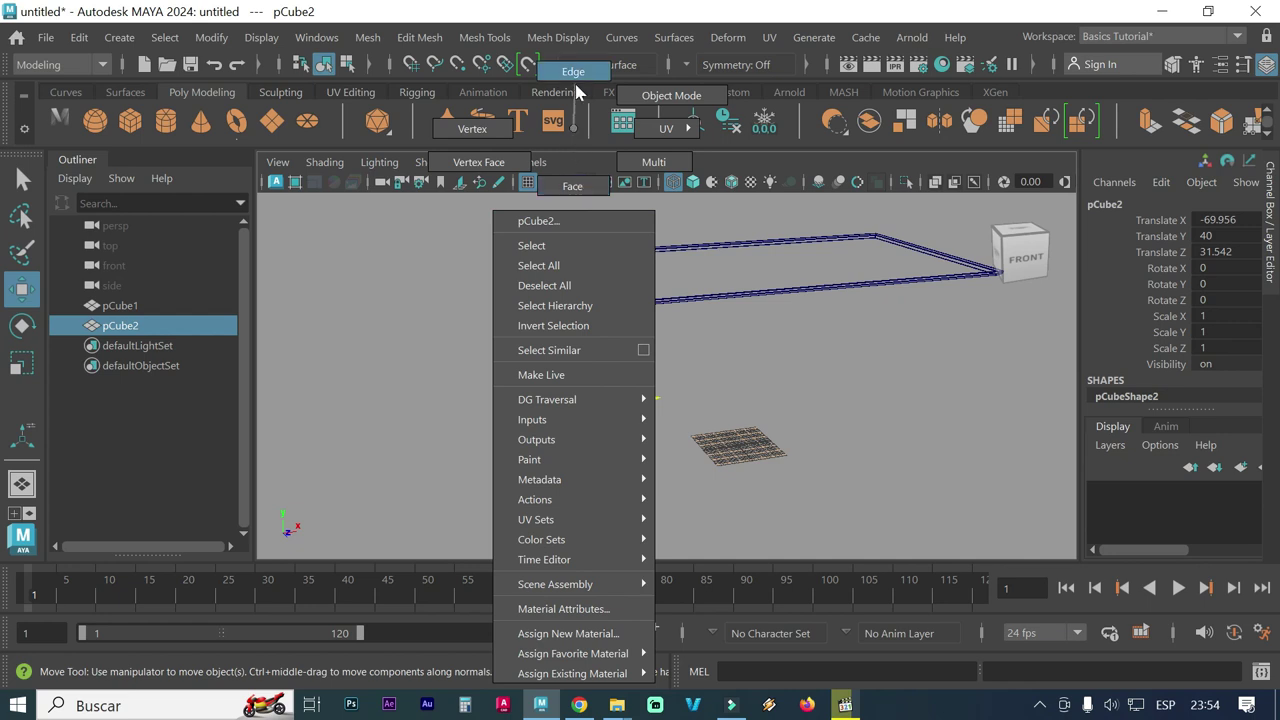
right_drag(573, 189, 575, 86)
drag(622, 522, 582, 462)
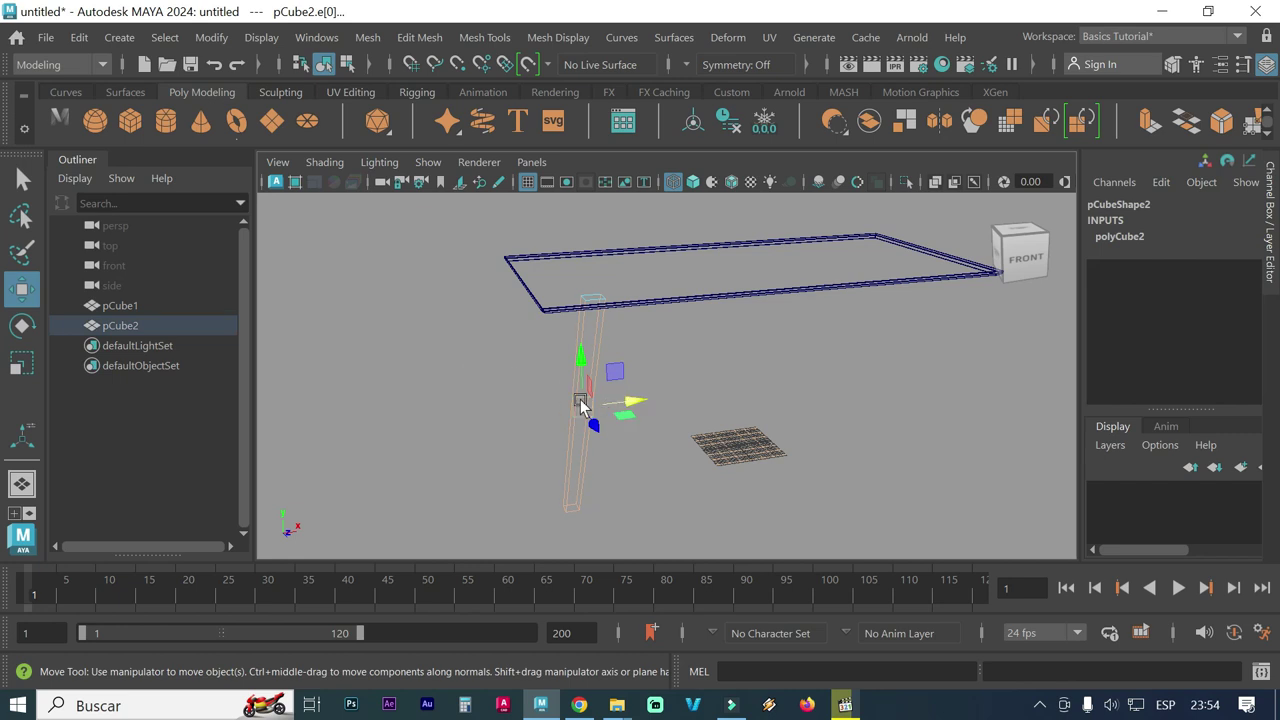
Orbit in around the leg and return the viewport to shaded display
alt+right_drag(526, 406, 797, 398)
alt+drag(527, 379, 593, 427)
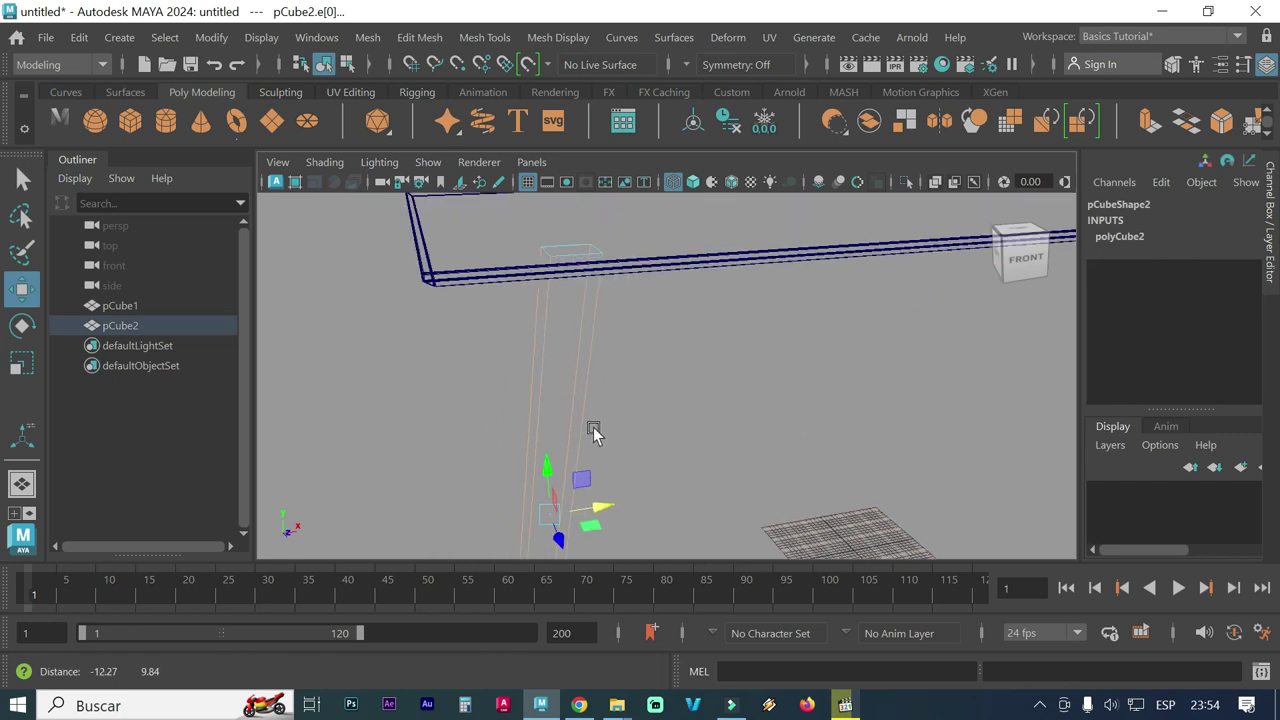
alt+drag(522, 397, 551, 412)
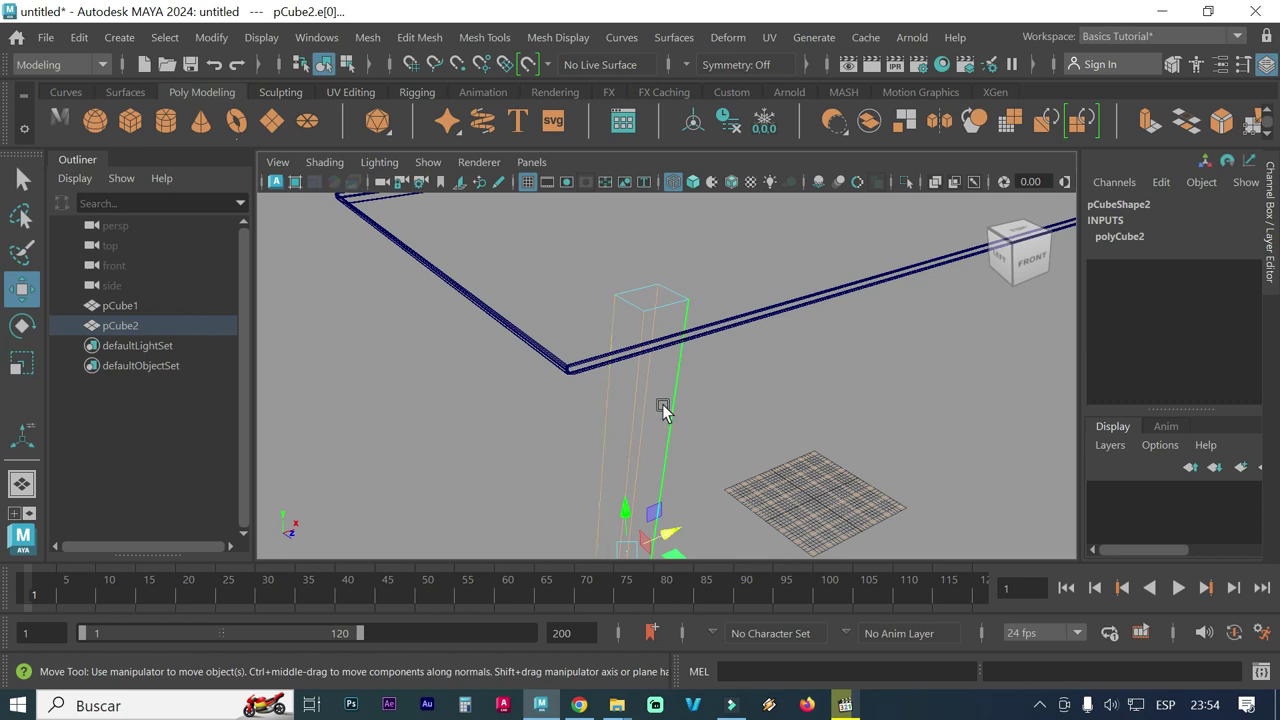
key(5)
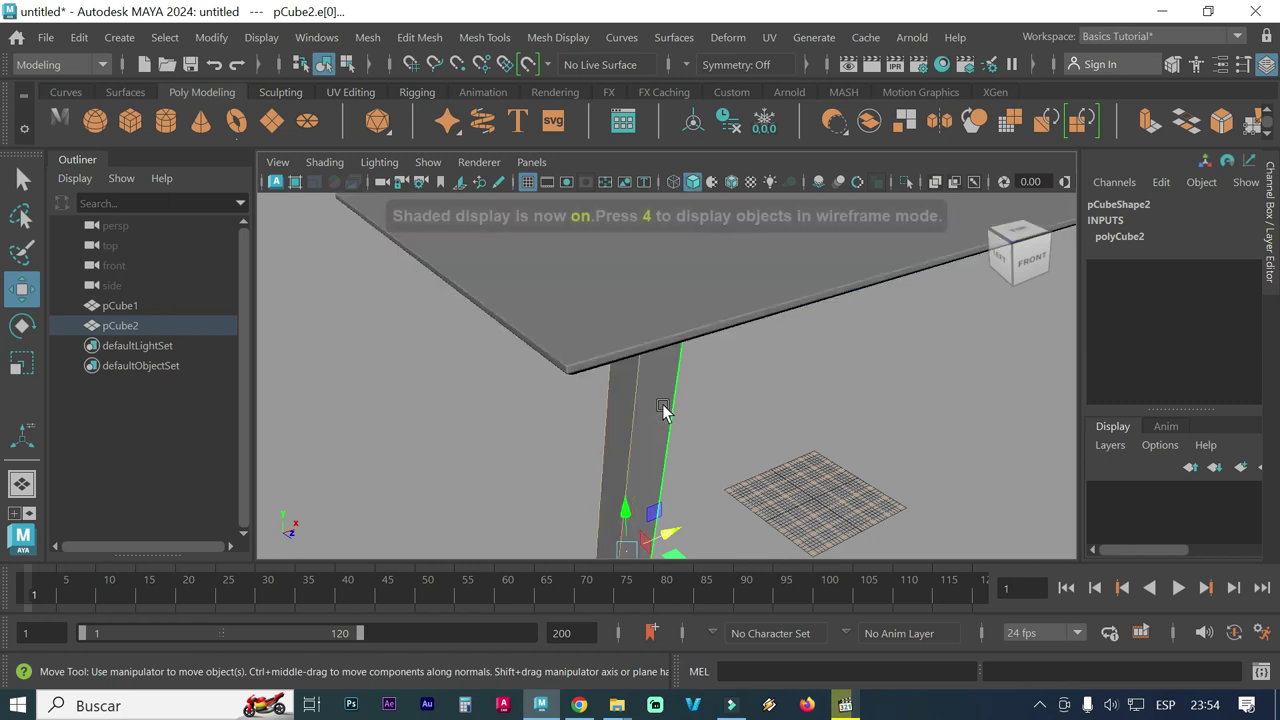
alt+middle_drag(642, 435, 612, 410)
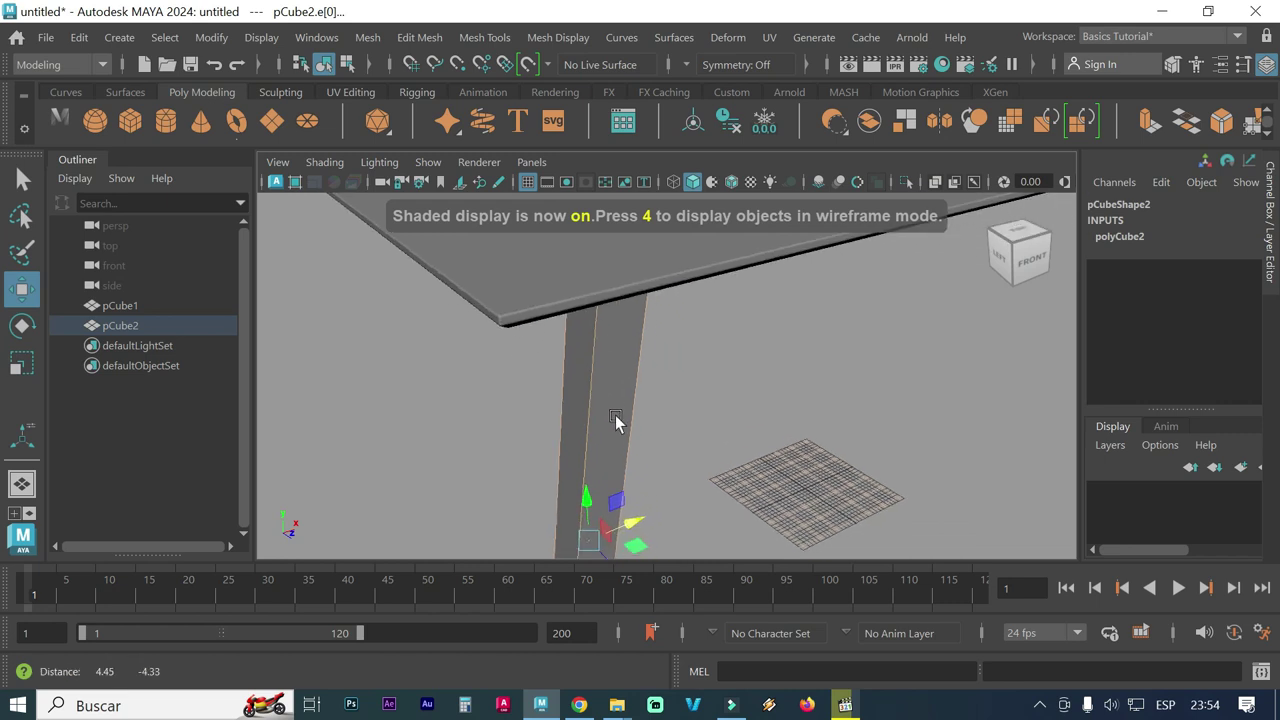
Apply Edit Mesh > Bevel to the selected leg edges
click(420, 37)
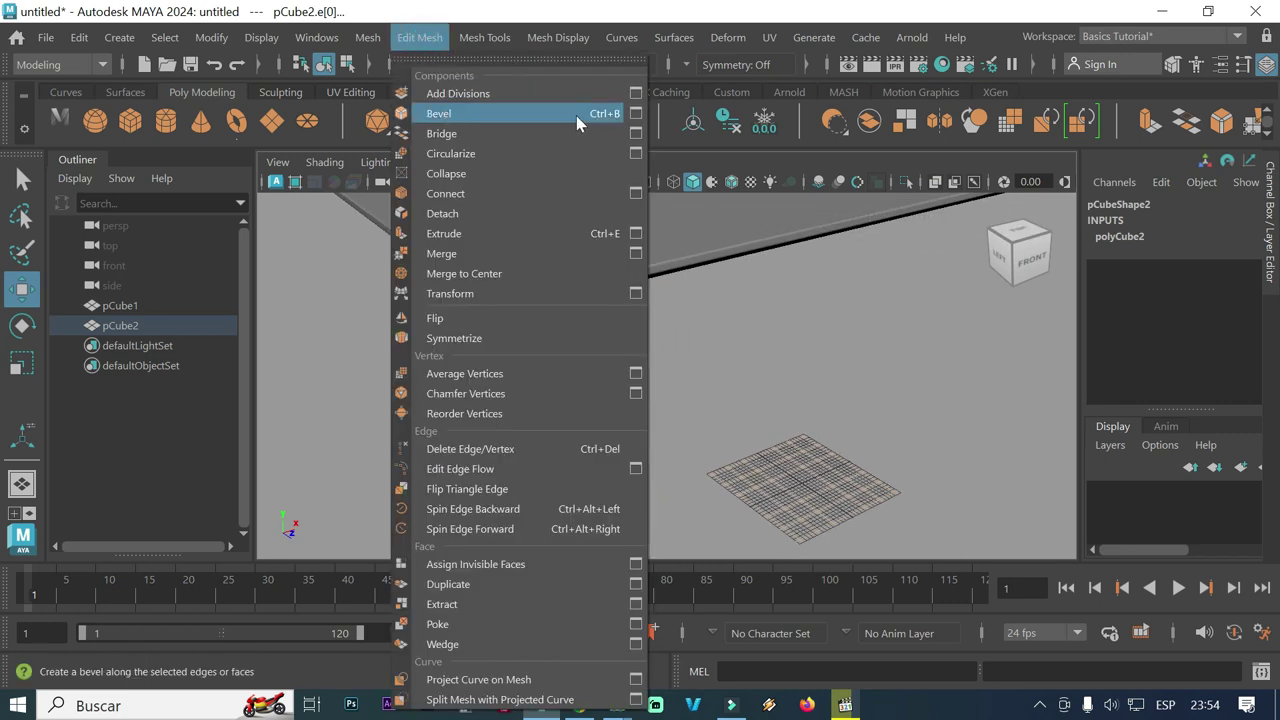
click(635, 114)
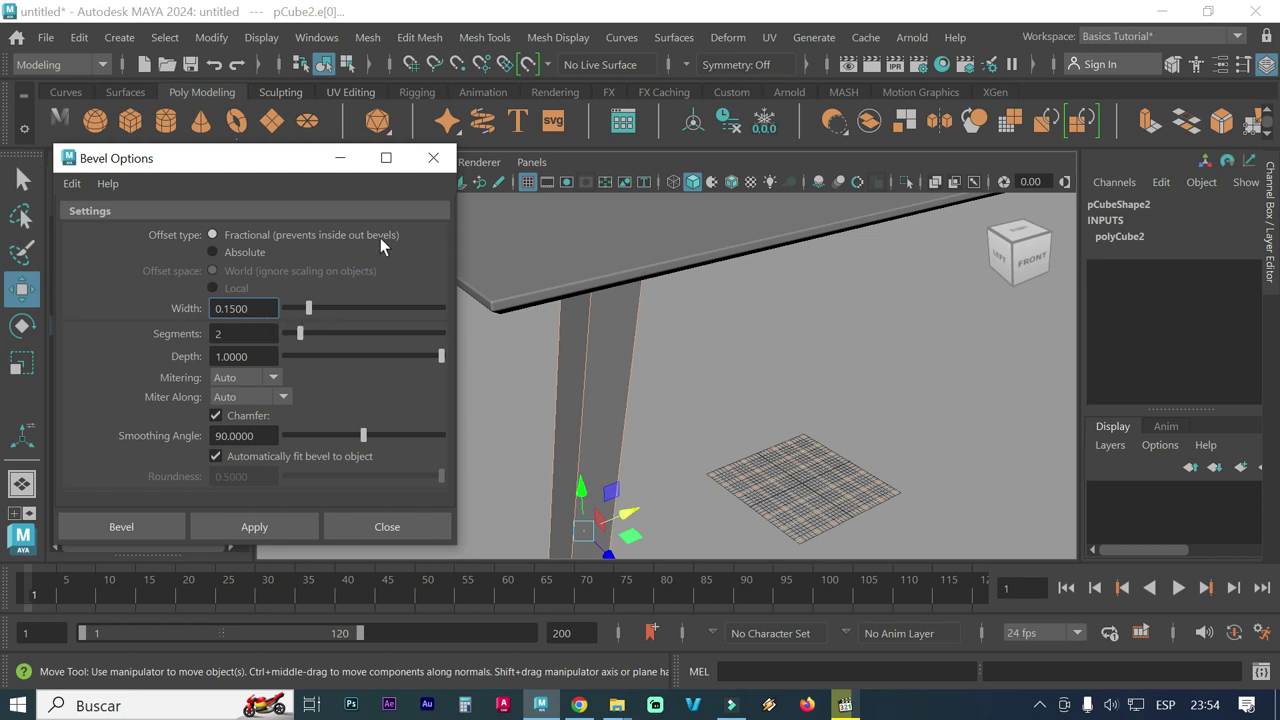
click(433, 158)
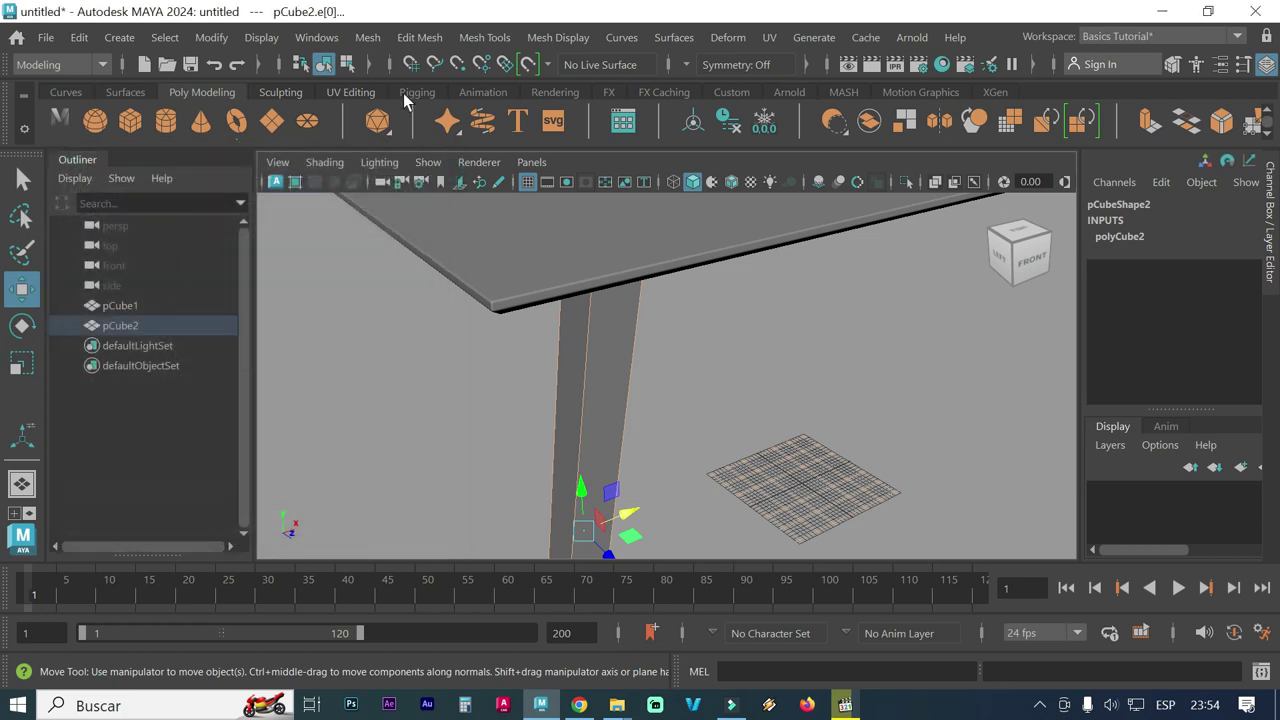
click(419, 37)
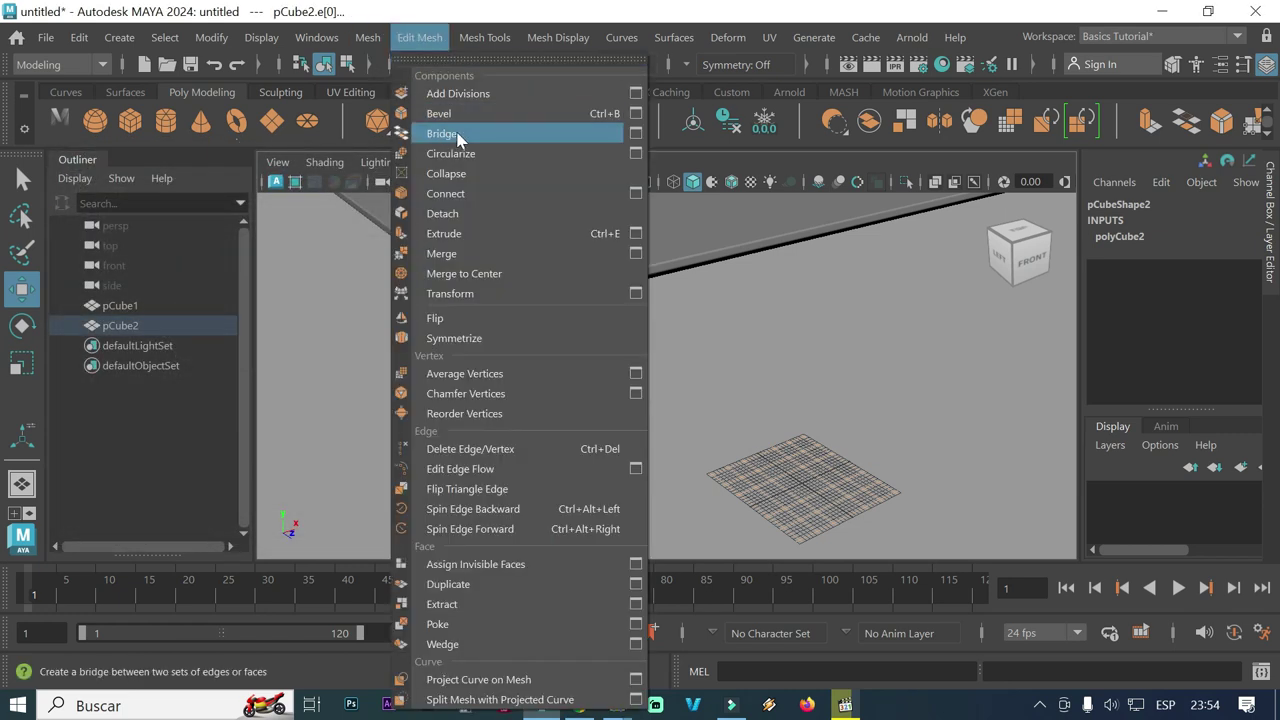
click(483, 113)
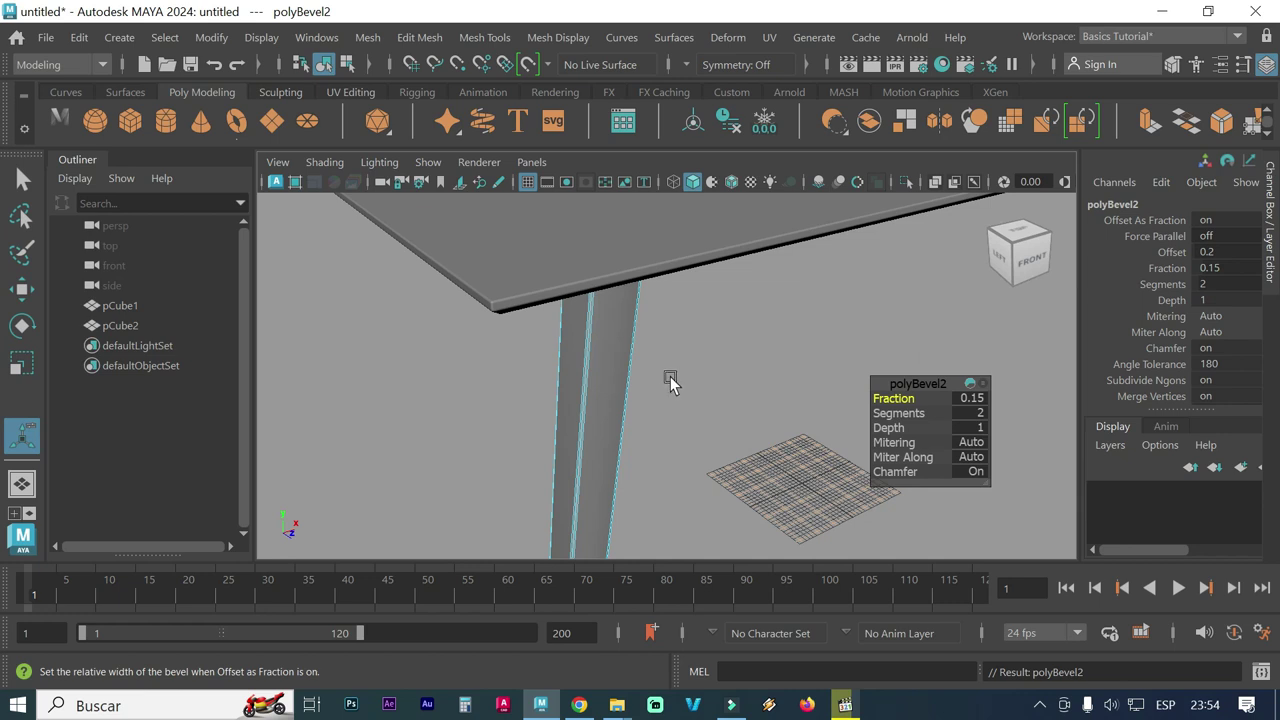
scroll(669, 380, up, 2)
scroll(669, 380, up, 2)
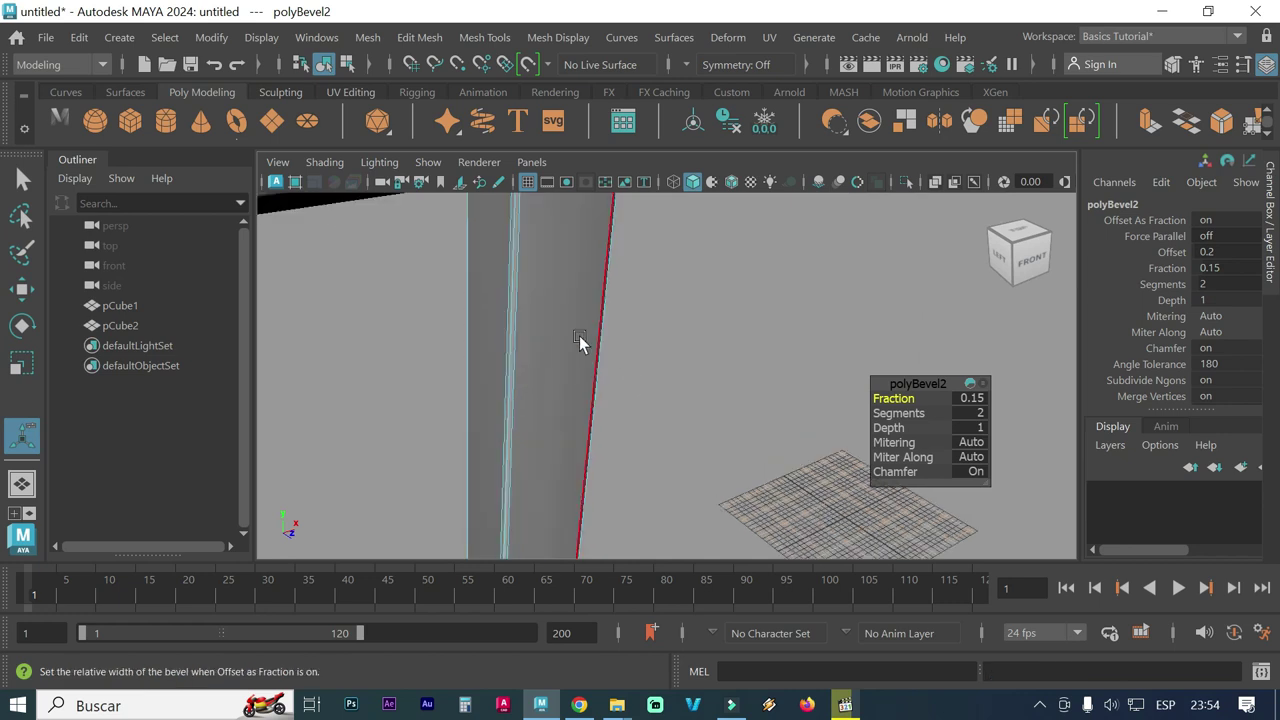
alt+middle_drag(580, 343, 651, 371)
alt+right_drag(651, 371, 689, 388)
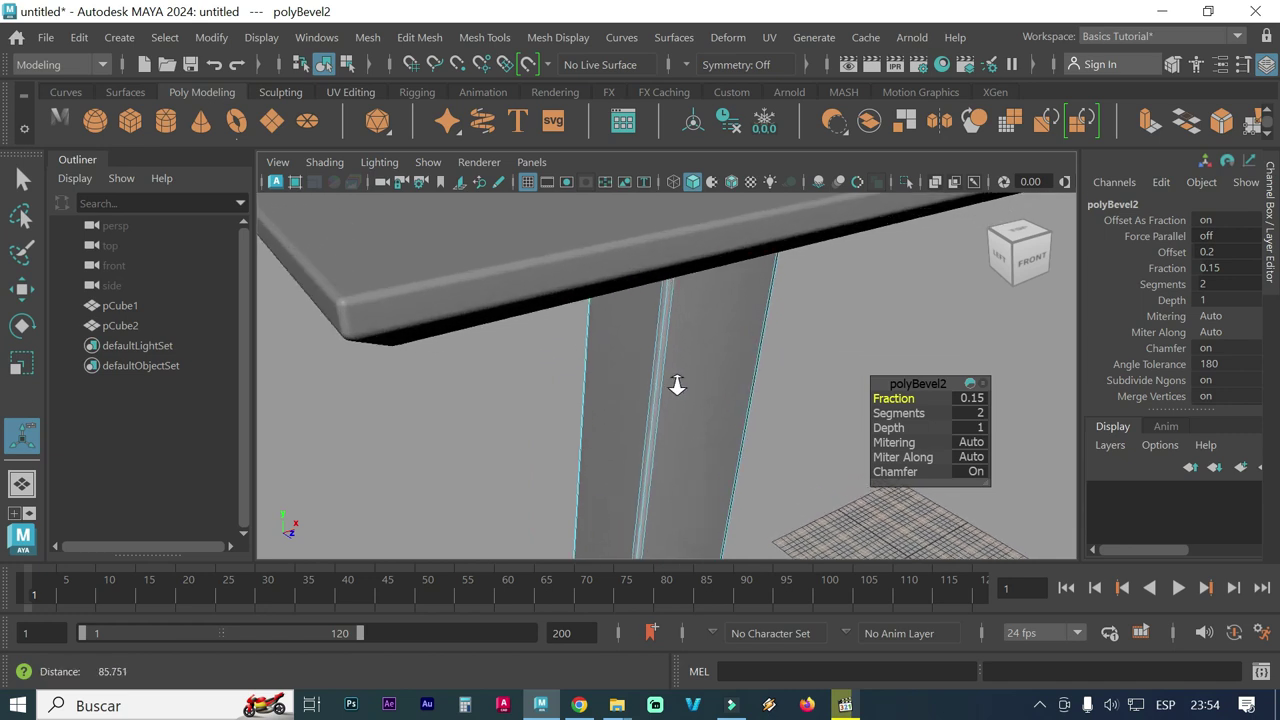
alt+drag(689, 388, 713, 392)
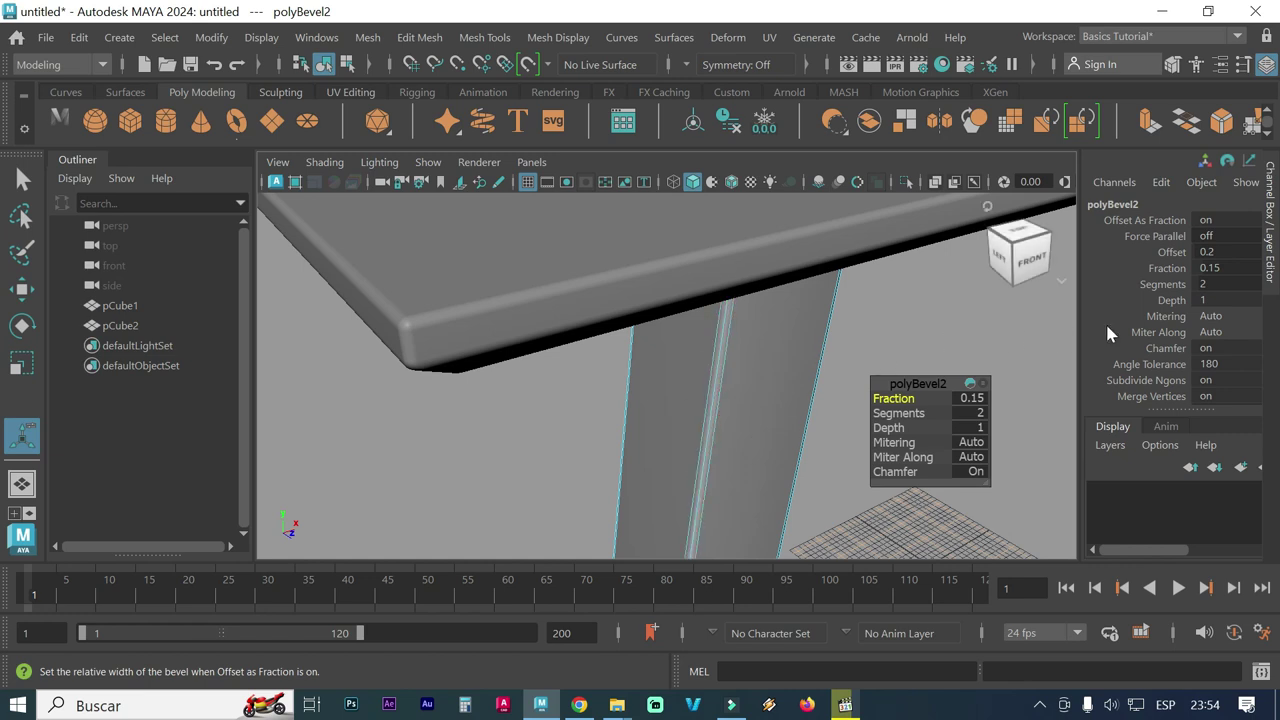
Set polyBevel2 Fraction to 0.2 and Segments to 4 in the Channel Box
double_click(1222, 268)
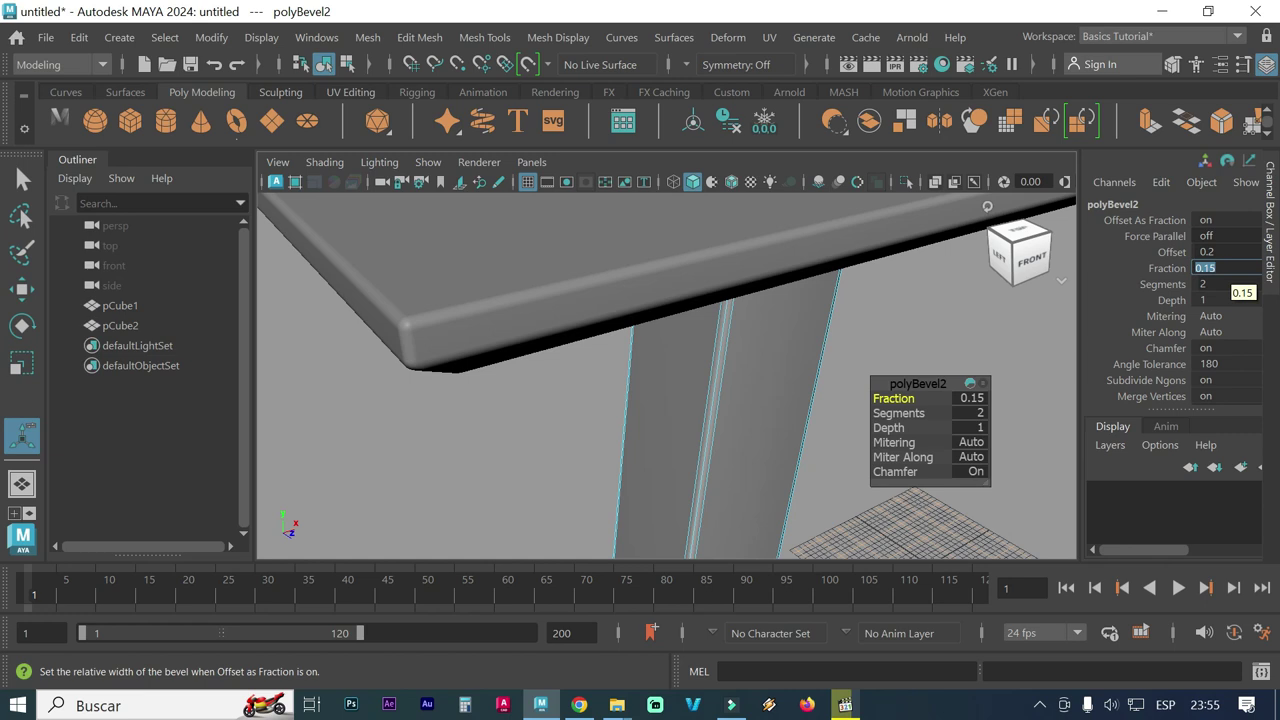
text(0.2)
key(Return)
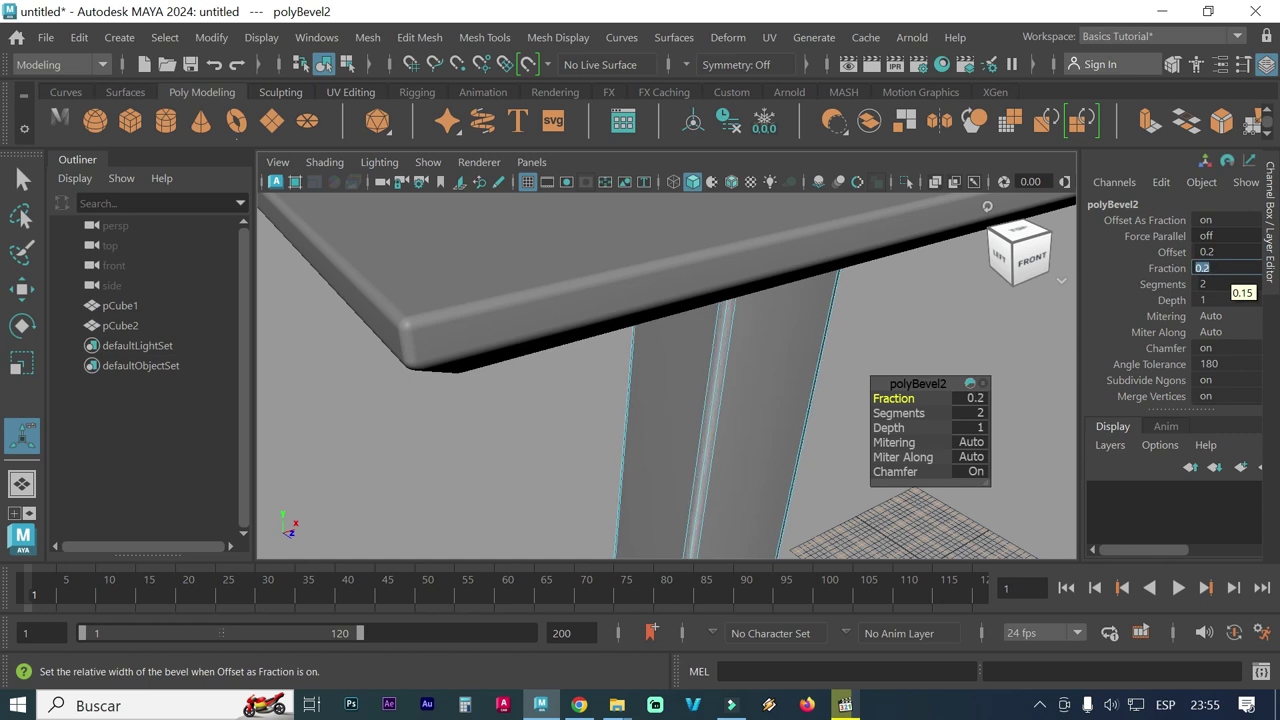
double_click(1205, 284)
text(5)
key(Return)
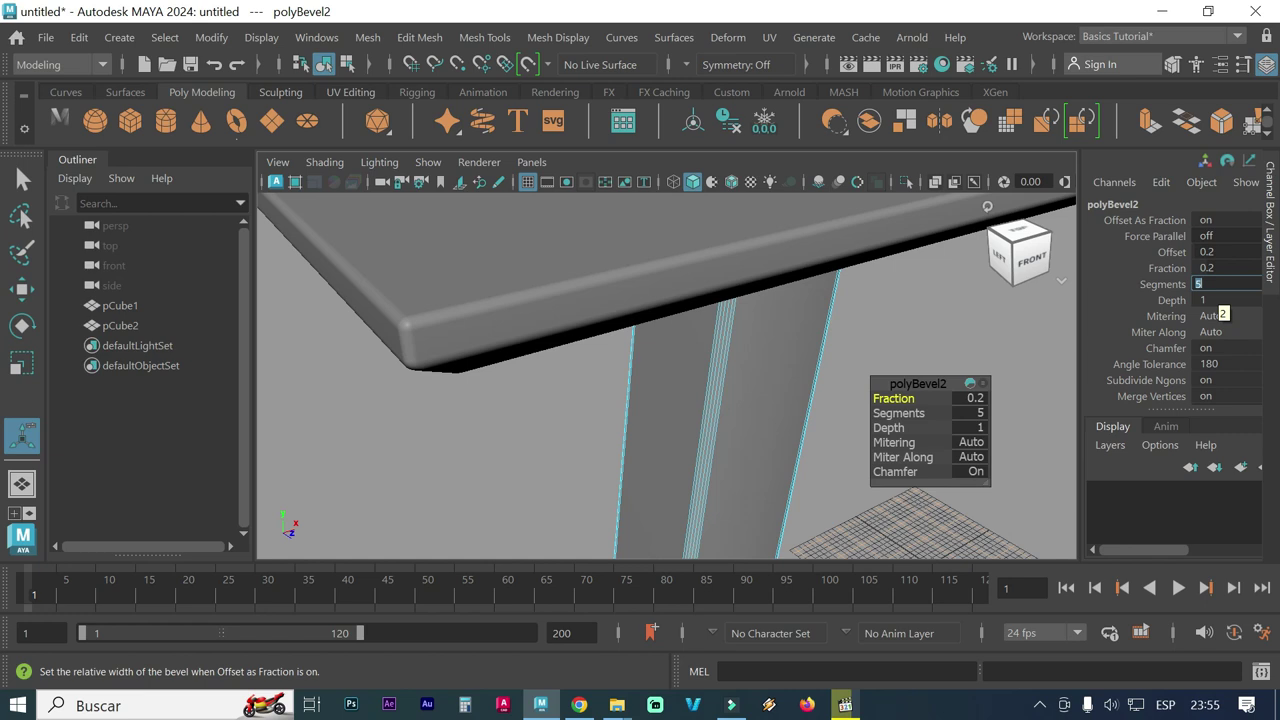
click(1220, 284)
key(BackSpace)
text(4)
key(Return)
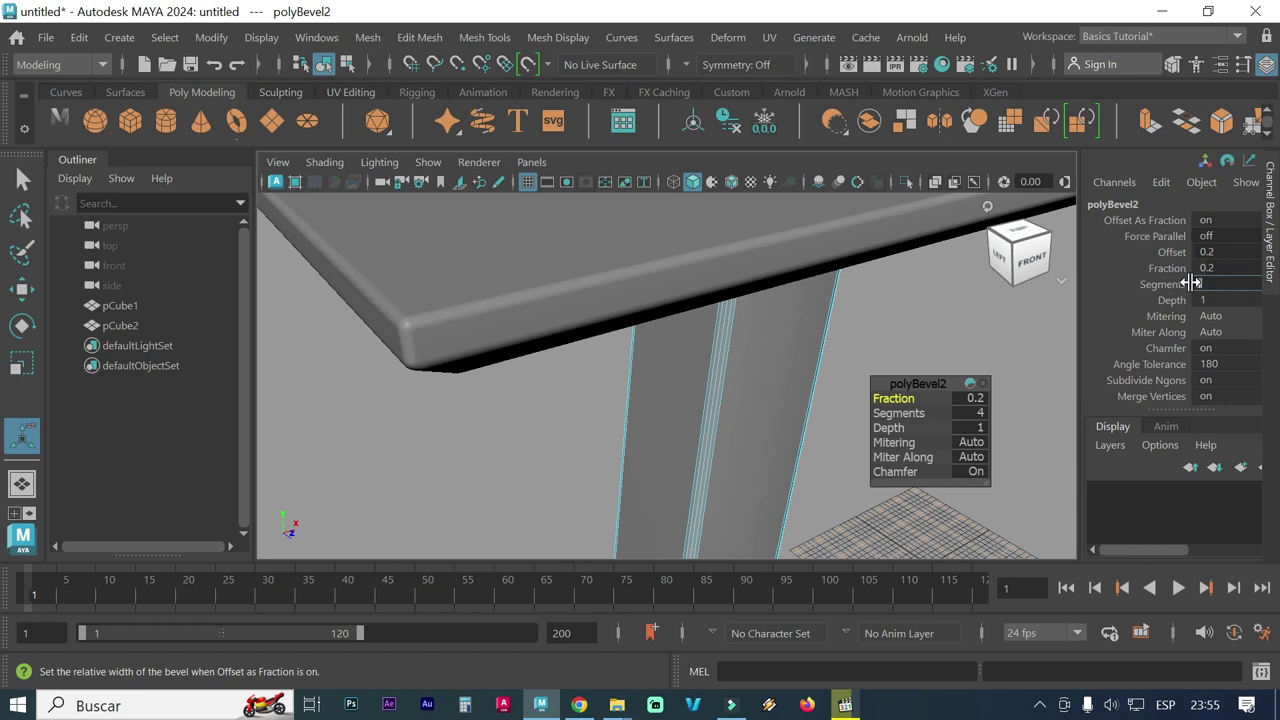
click(1191, 284)
click(1206, 283)
click(784, 384)
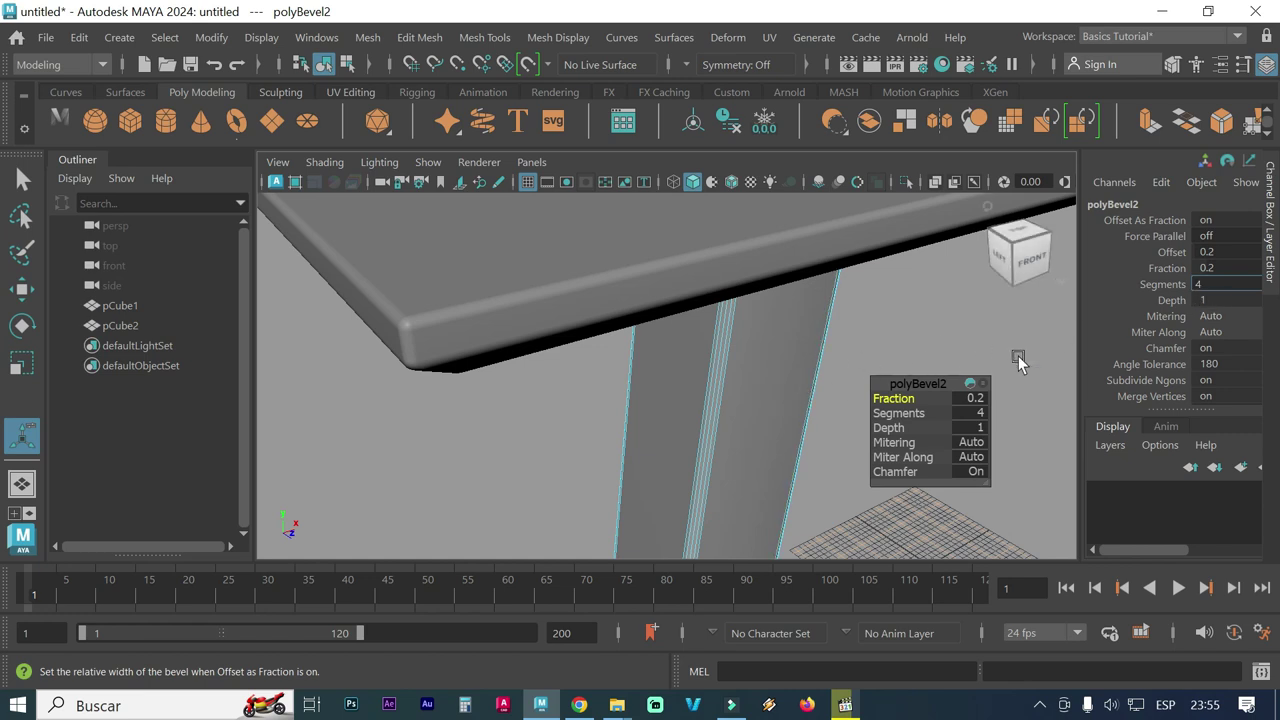
In wireframe, marquee-select all the edges of the slanted leg
click(824, 340)
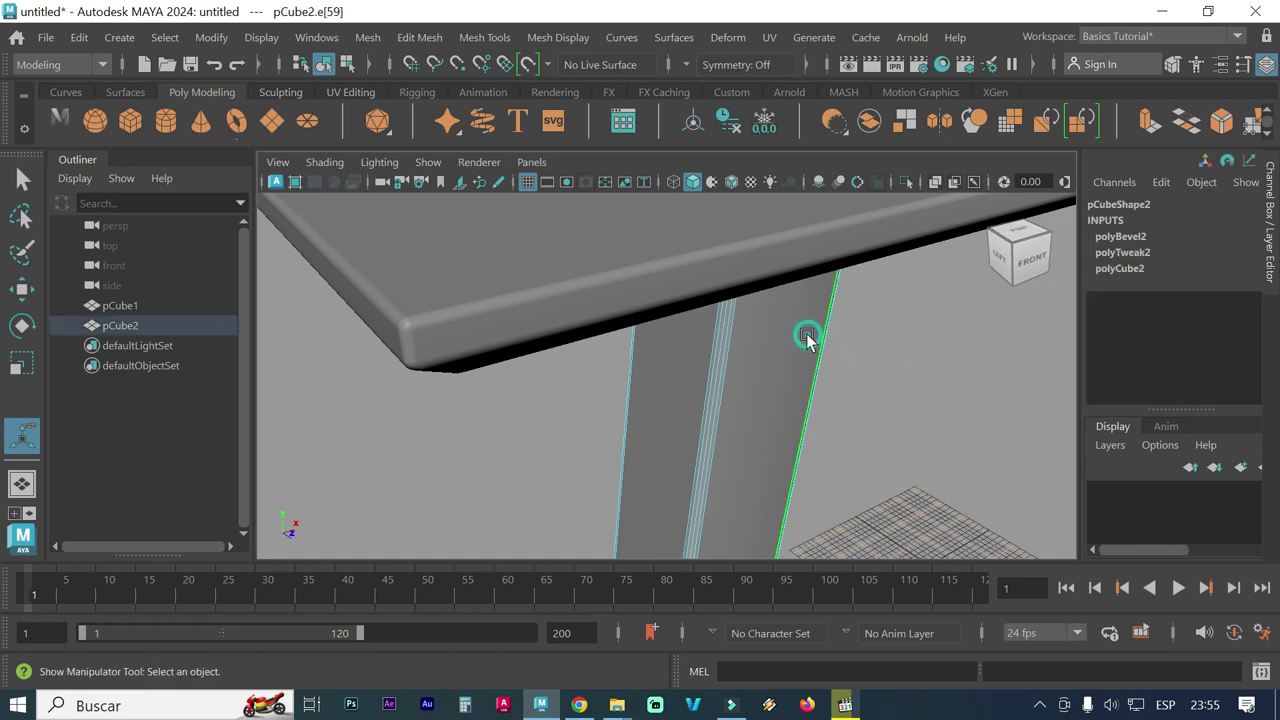
right_click(811, 354)
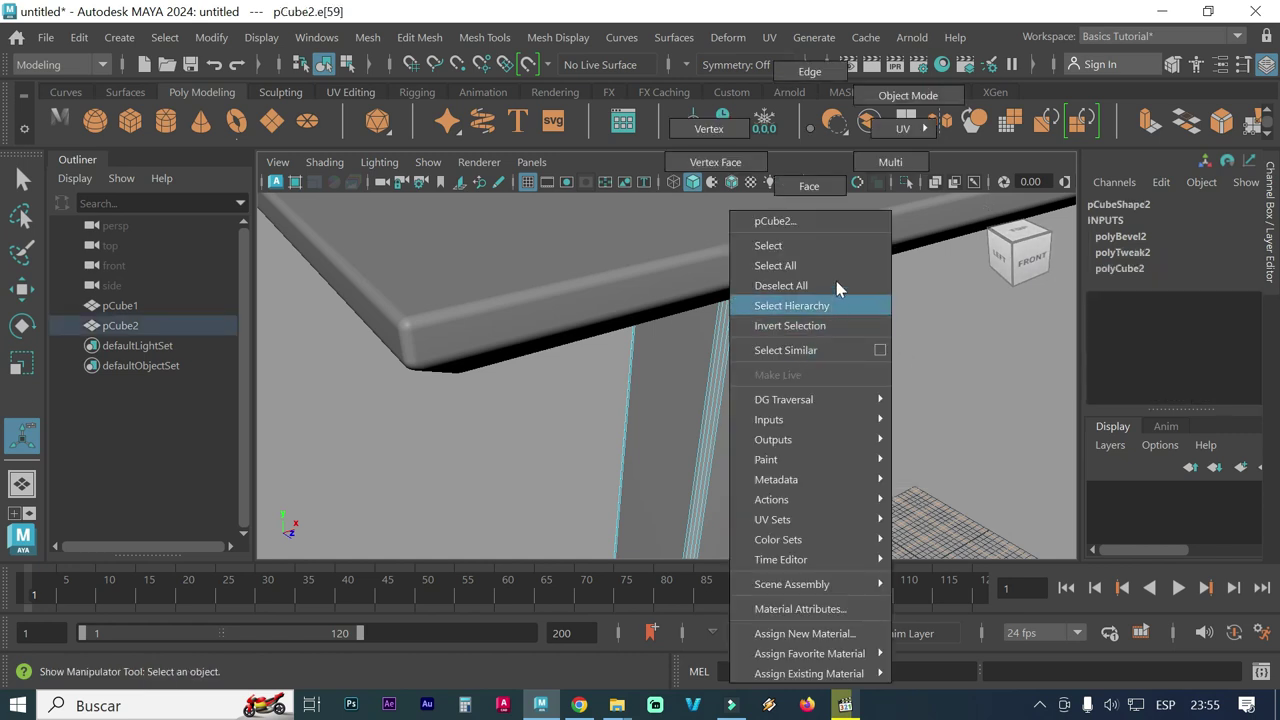
click(918, 327)
drag(922, 478, 552, 432)
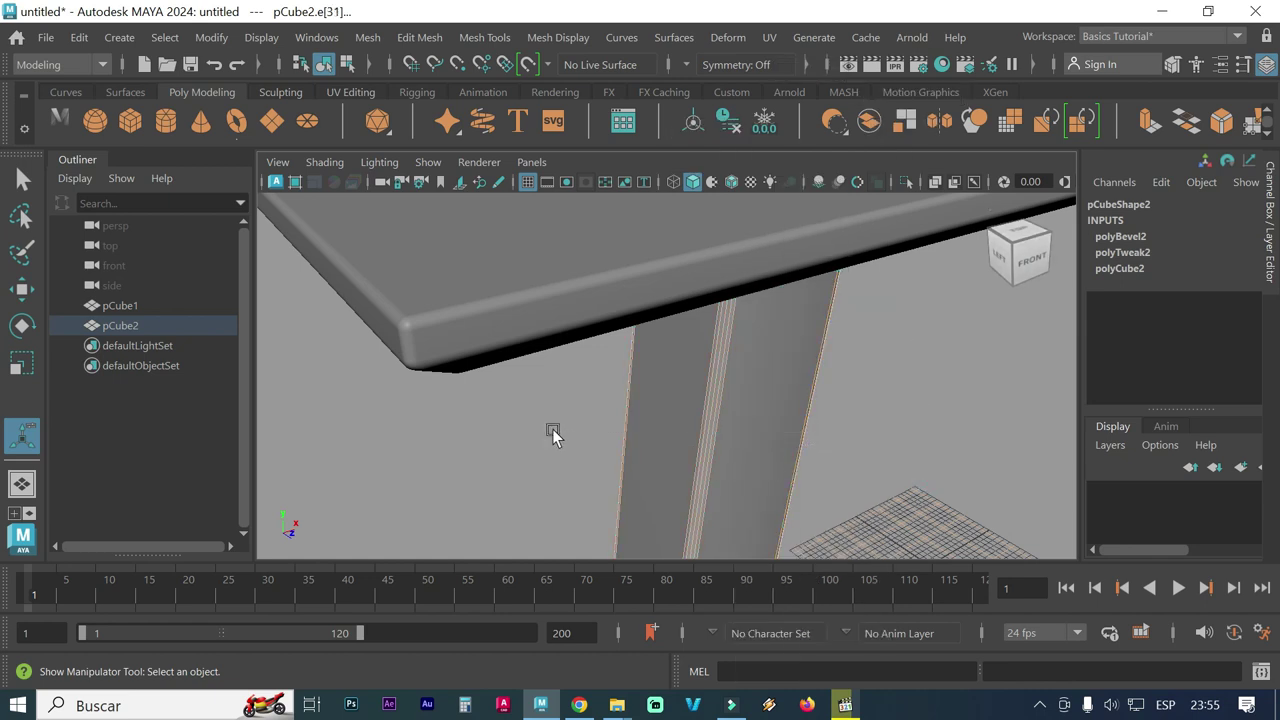
mouse_move(817, 450)
alt+right_down()
mouse_move(804, 385)
mouse_move(685, 418)
alt+right_up()
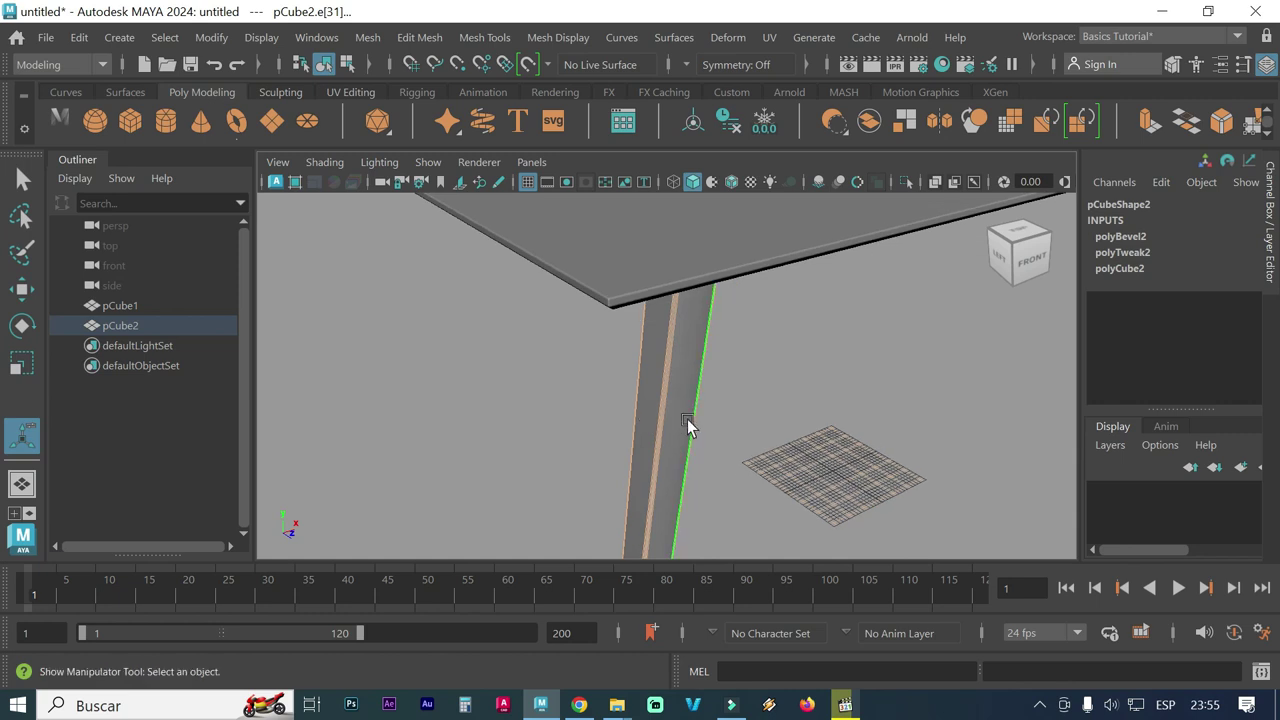
key(4)
alt+right_drag(711, 443, 760, 320)
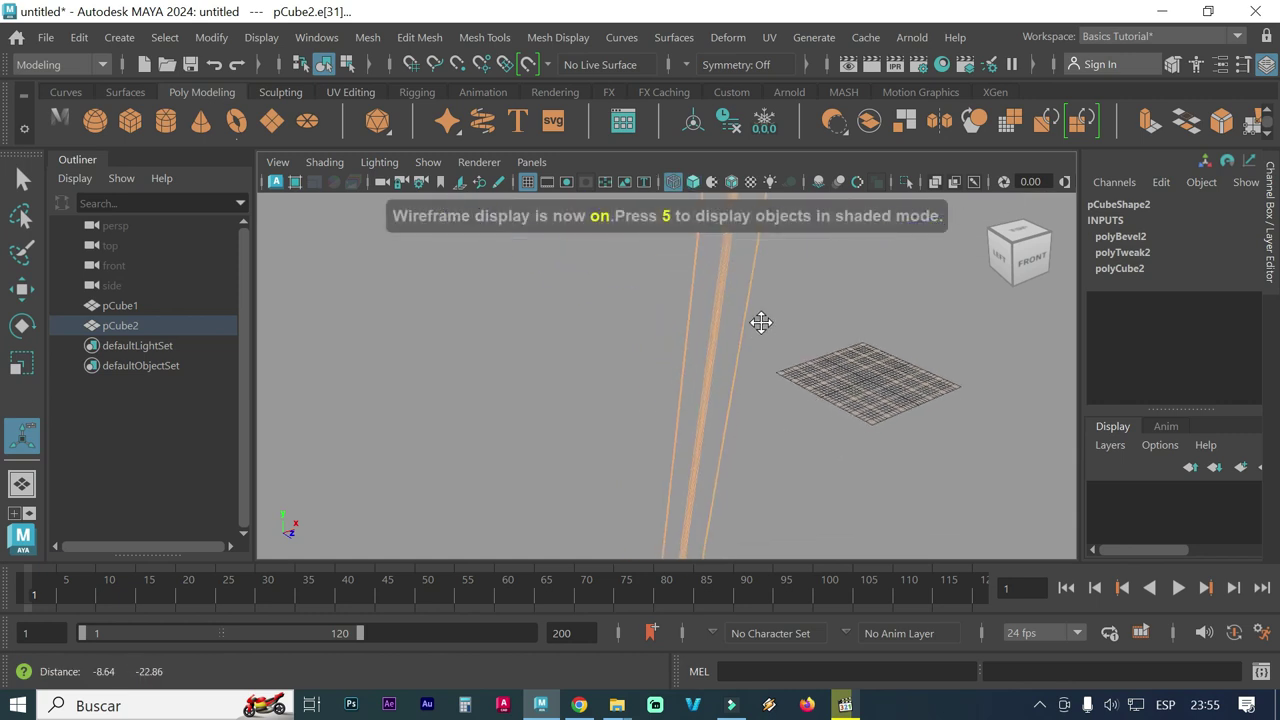
alt+middle_drag(767, 439, 785, 399)
drag(744, 488, 678, 425)
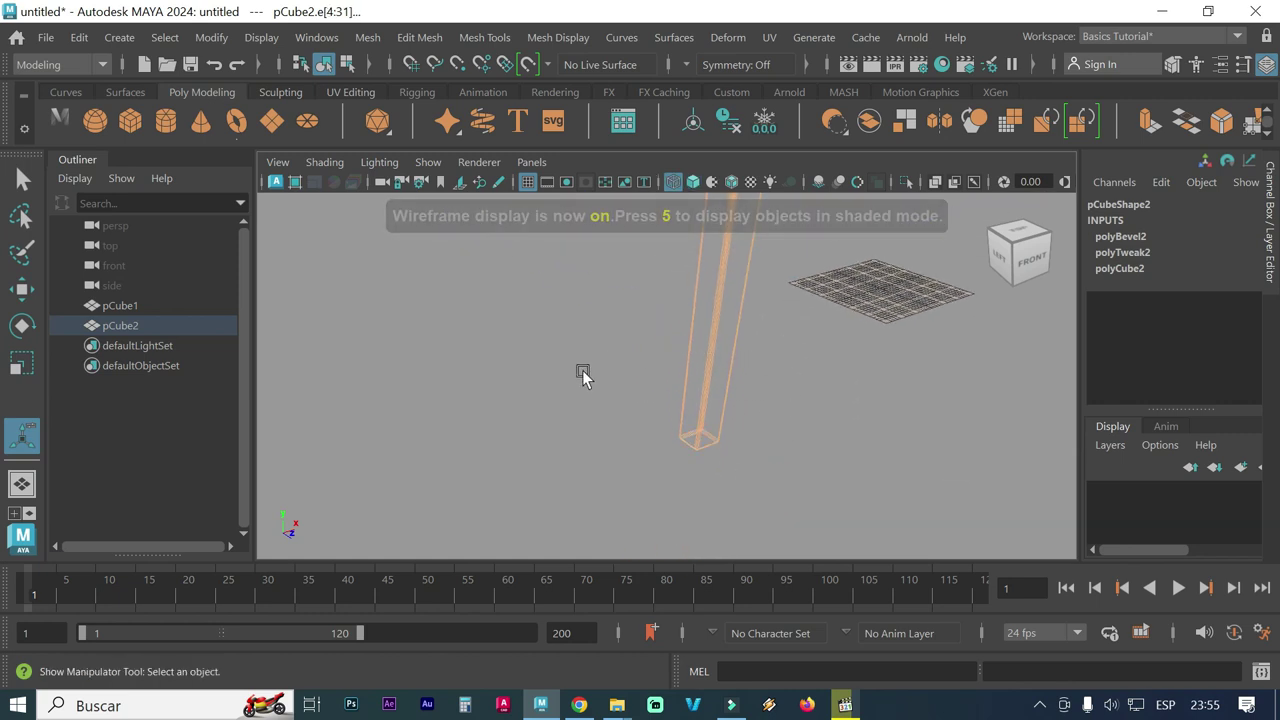
alt+drag(792, 321, 786, 394)
alt+right_drag(786, 394, 748, 491)
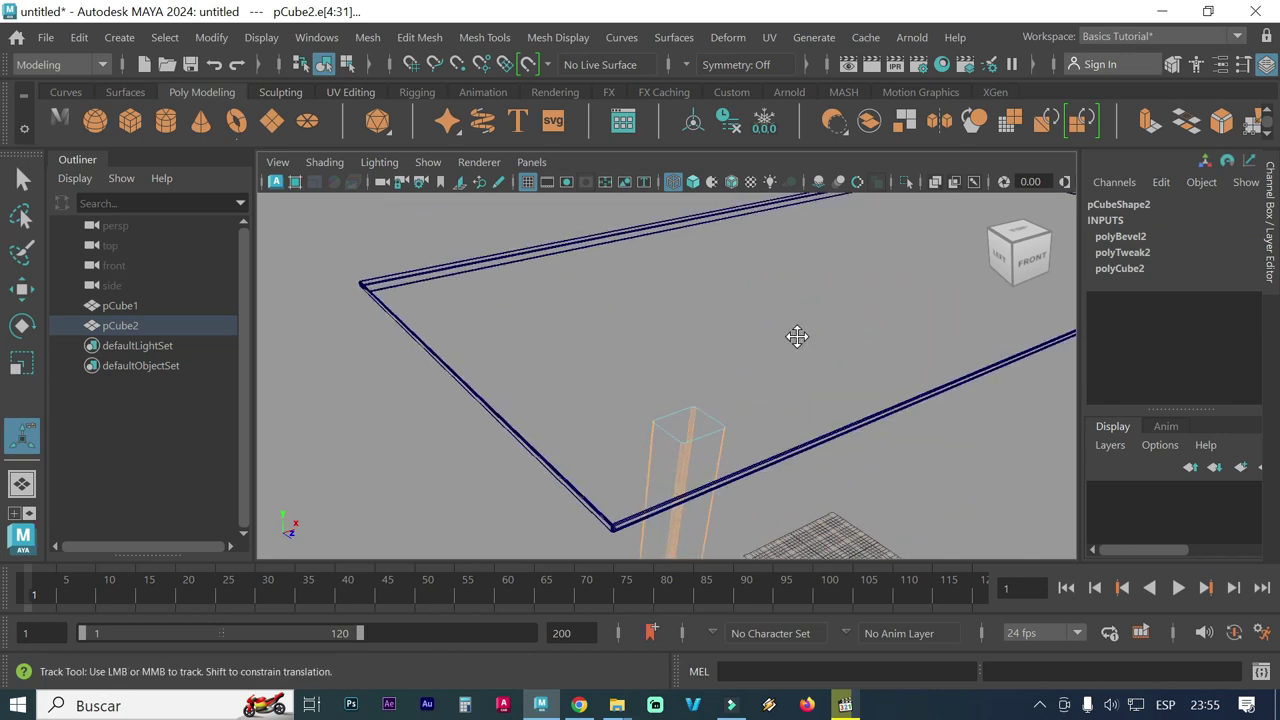
alt+middle_drag(794, 337, 776, 318)
Expand polyBevel2 in the Channel Box (Fraction 0.2, 4 segments) and return to shaded view
click(1140, 240)
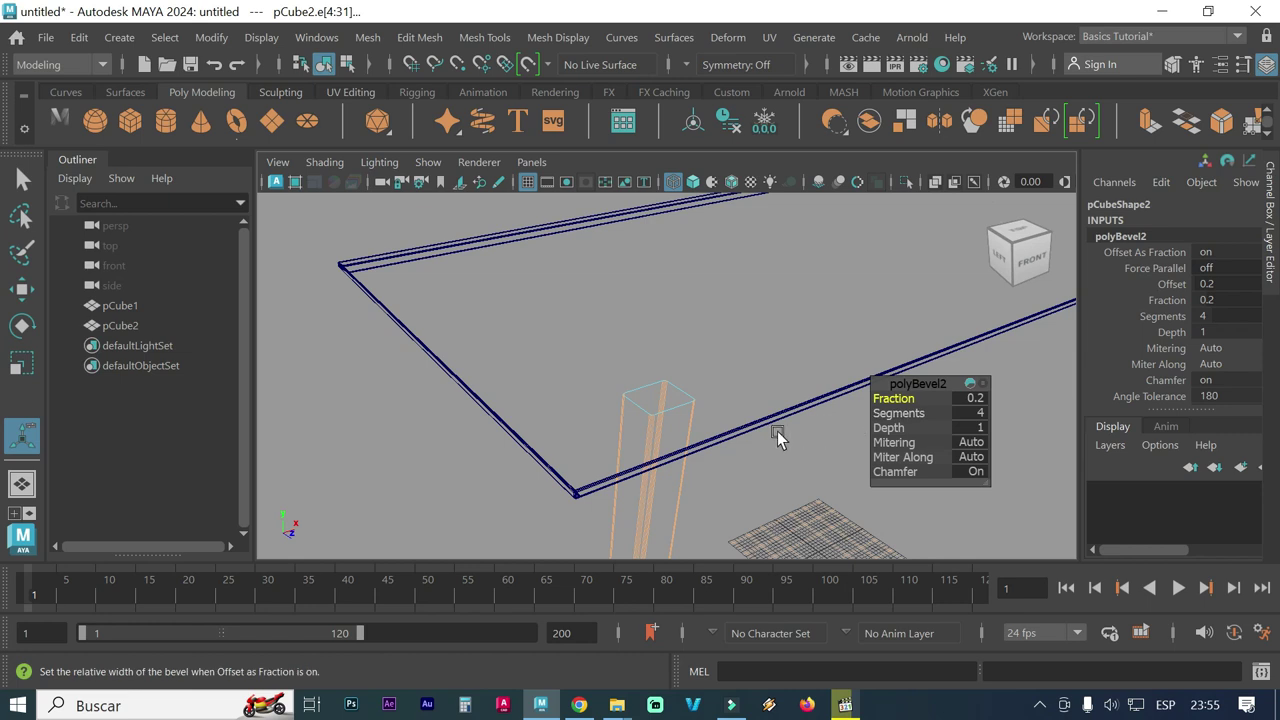
key(5)
mouse_move(718, 451)
alt+right_down()
mouse_move(818, 357)
mouse_move(826, 309)
mouse_move(738, 395)
mouse_move(803, 397)
alt+right_up()
mouse_move(803, 397)
alt+mouse_down()
mouse_move(726, 386)
mouse_move(734, 420)
mouse_move(688, 429)
alt+mouse_up()
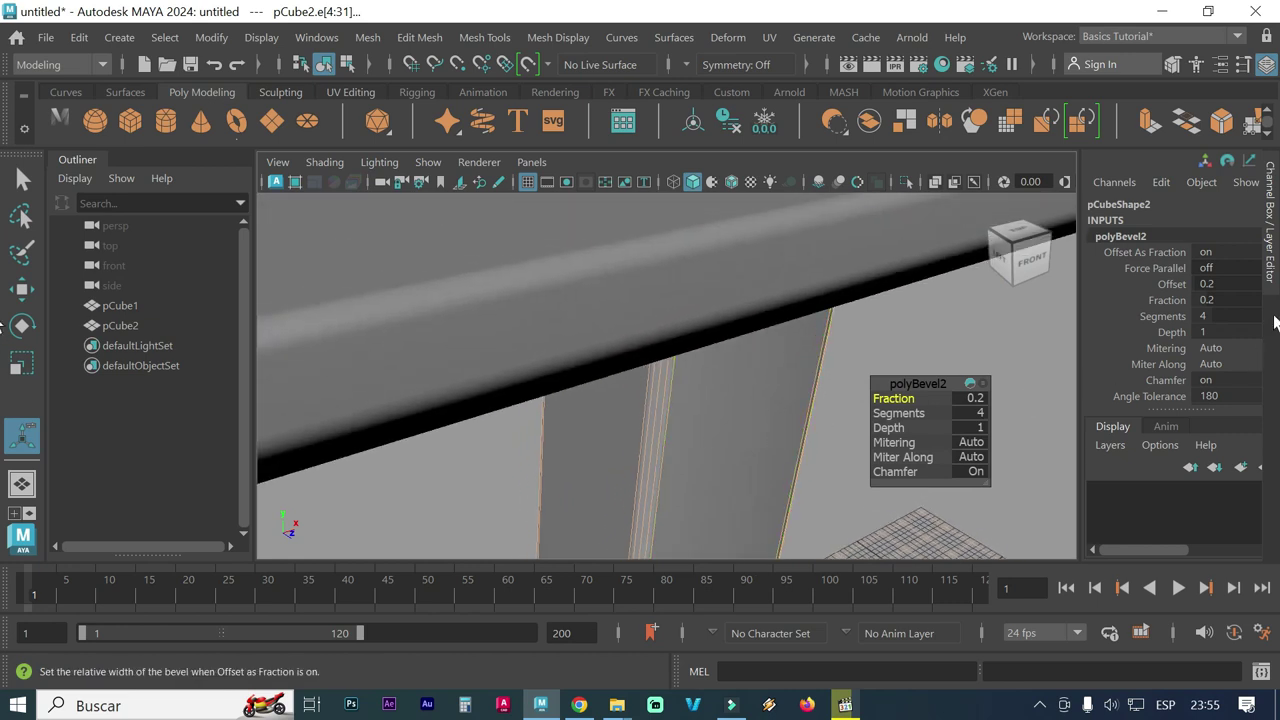
Change the polyBevel2 Fraction to 0.4, then settle on 0.3, and deselect
double_click(1212, 300)
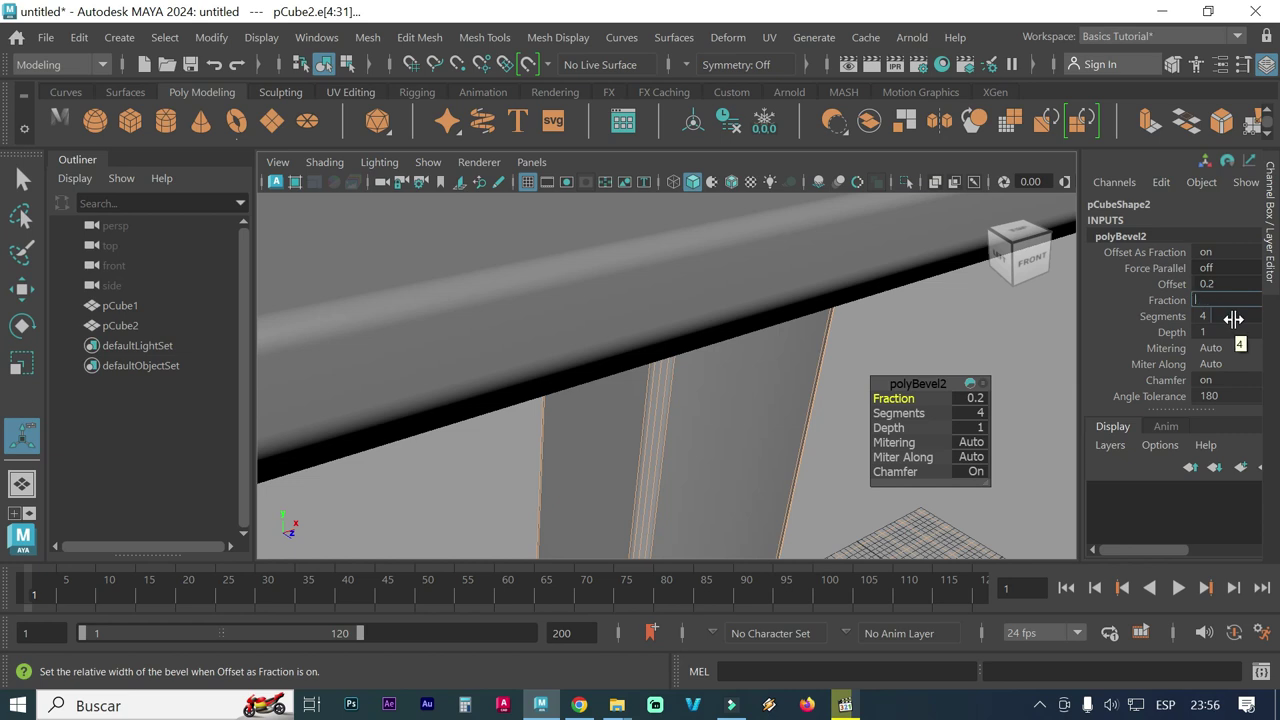
text(0.4)
key(Return)
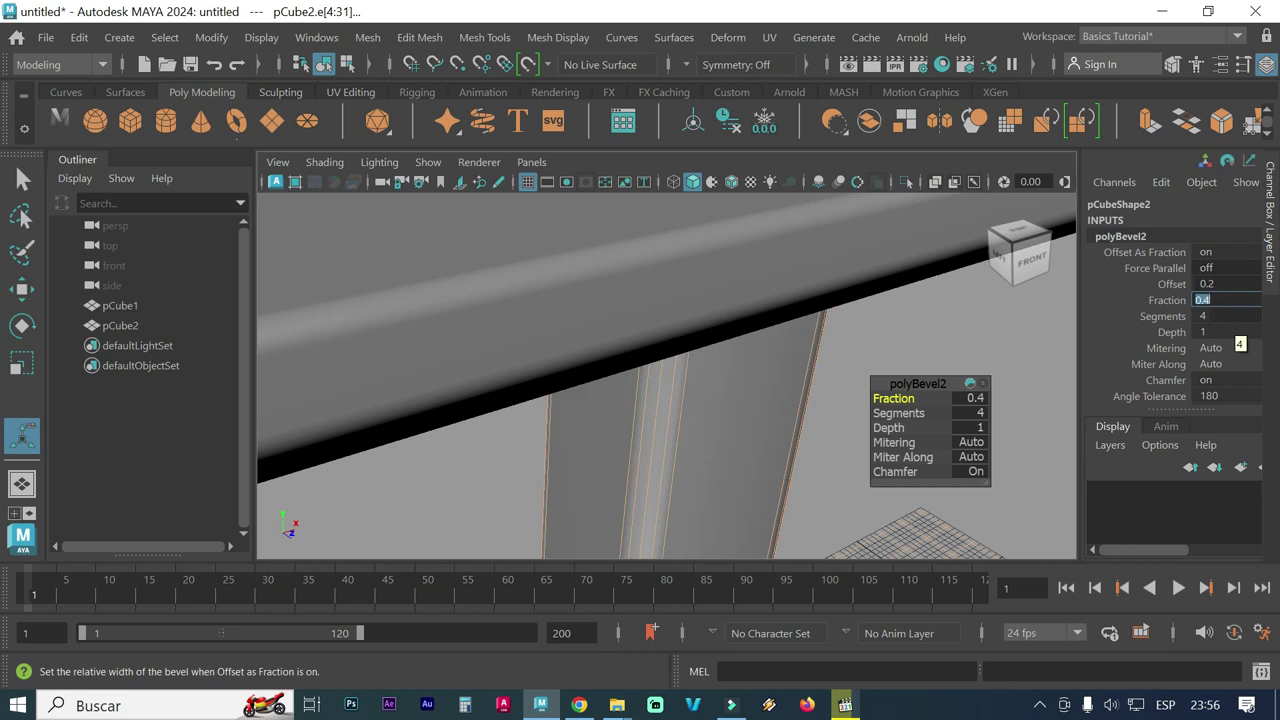
click(1228, 300)
text(.3)
key(Return)
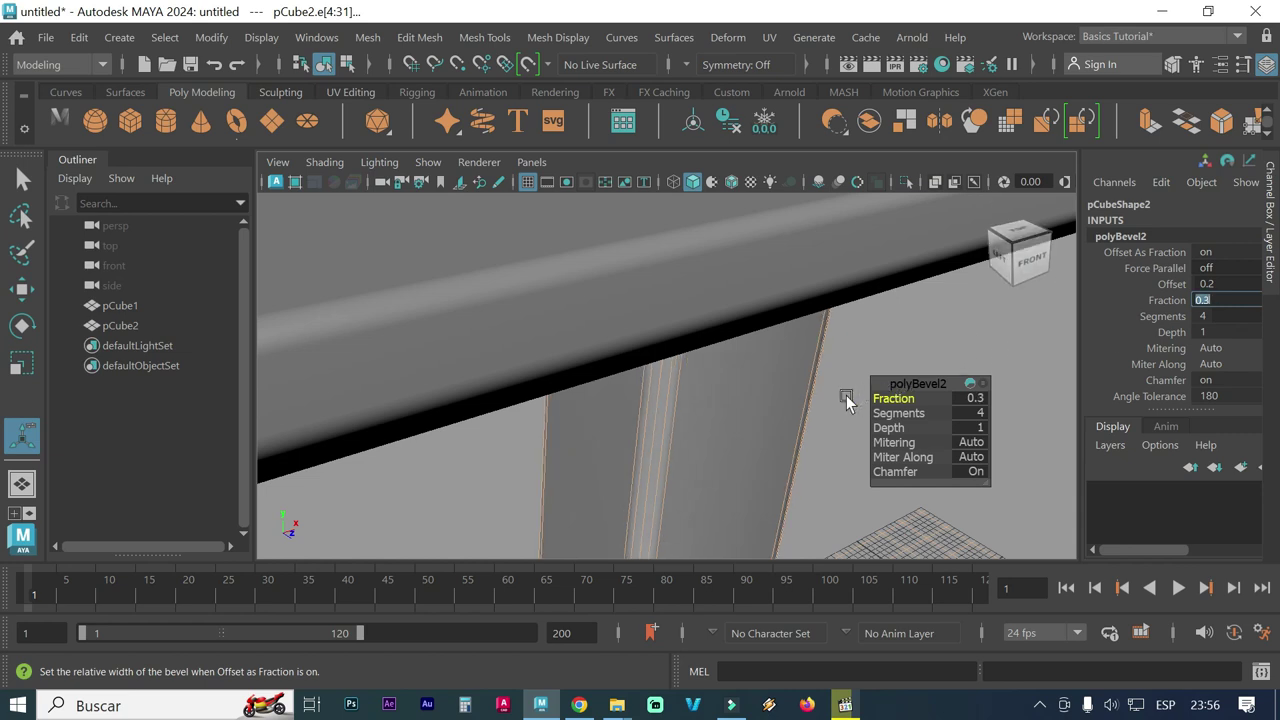
alt+drag(846, 400, 654, 380)
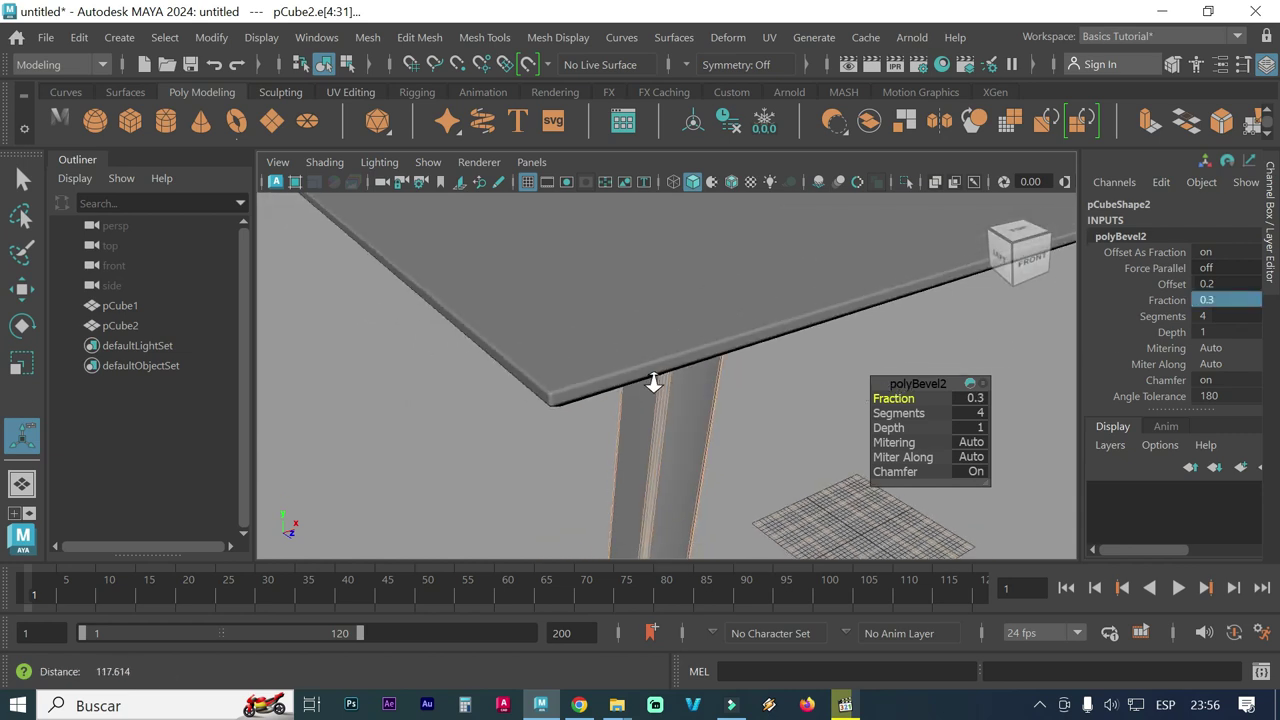
click(738, 423)
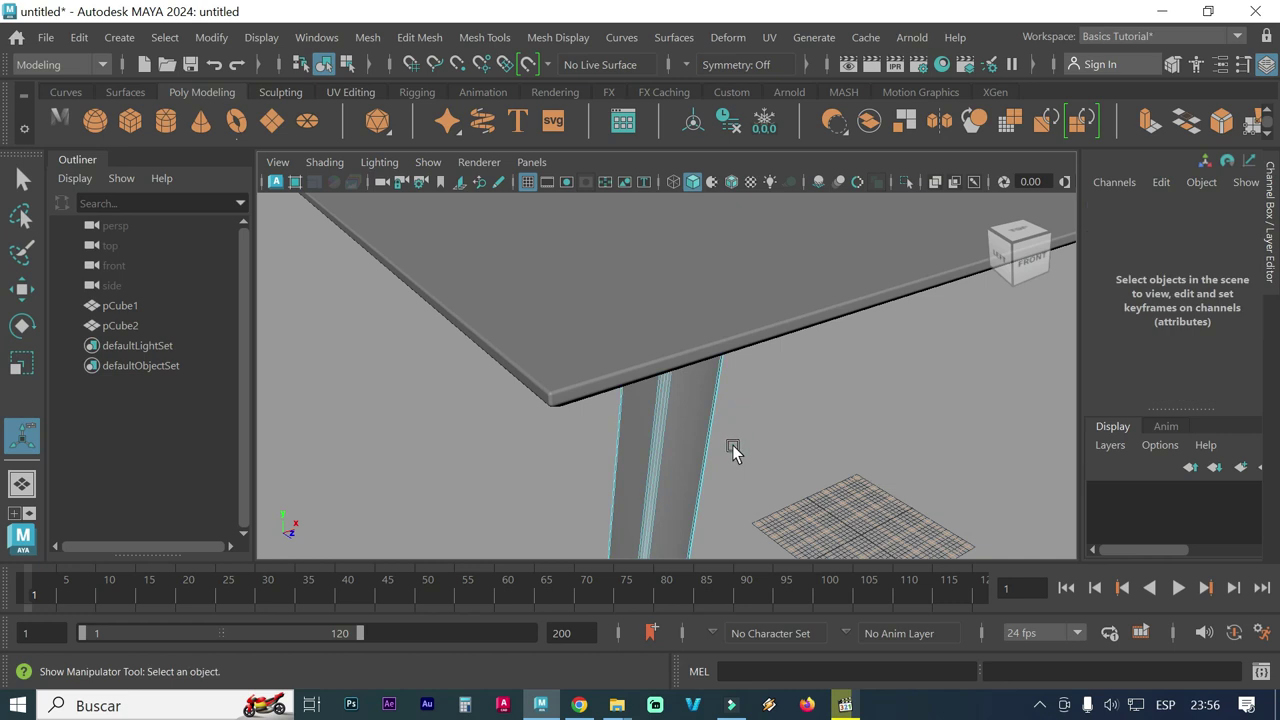
Return to Object Mode with nothing selected and inspect the beveled table in wireframe
right_drag(720, 393, 790, 95)
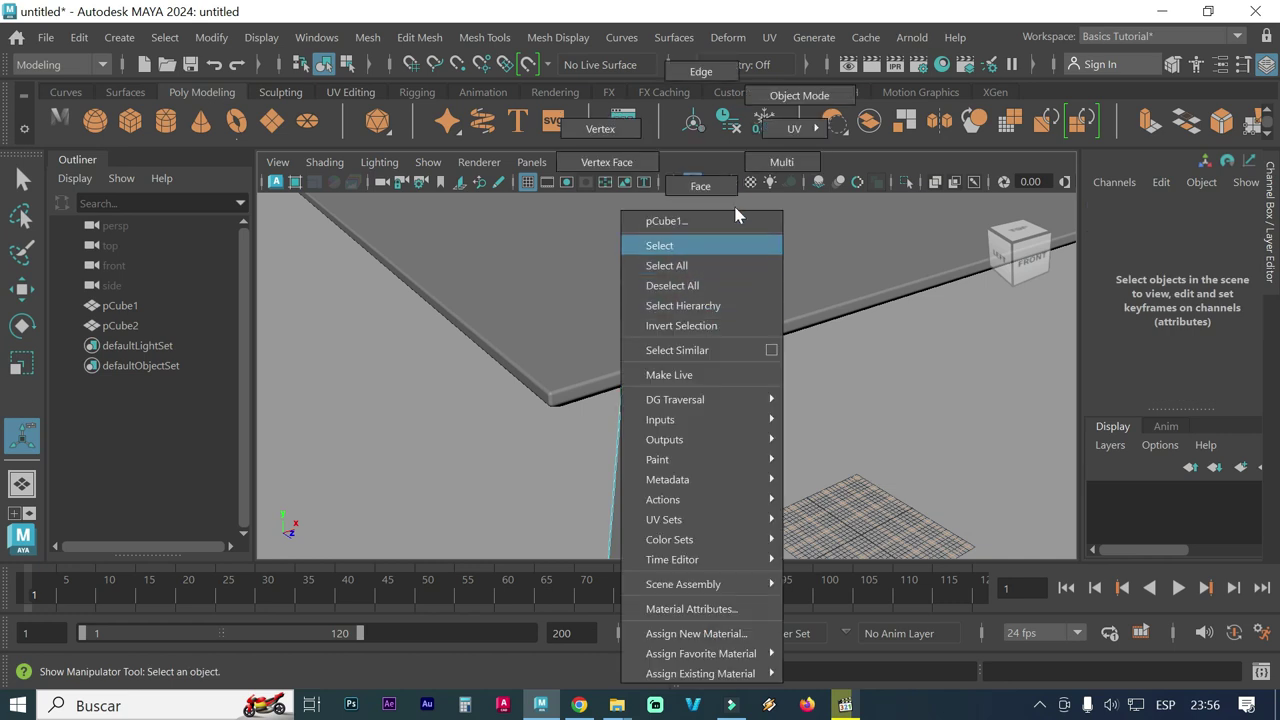
click(755, 360)
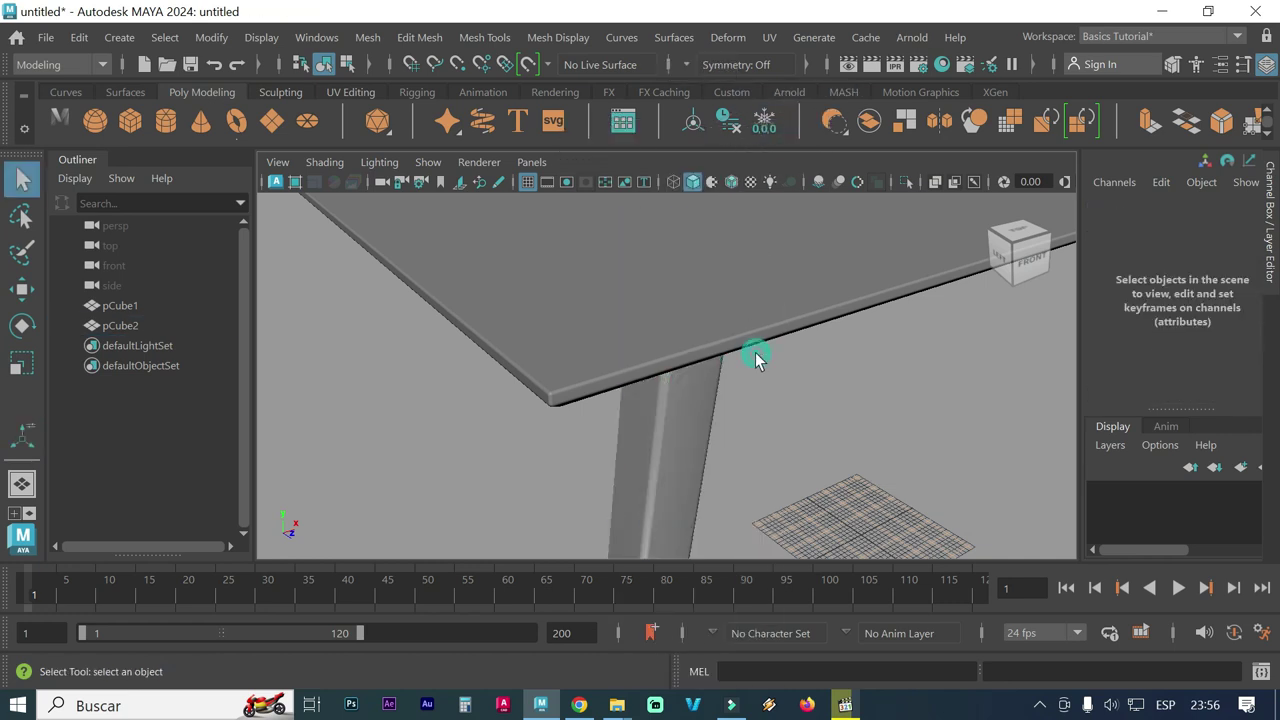
mouse_move(734, 435)
alt+mouse_down()
mouse_move(765, 429)
mouse_move(734, 420)
mouse_move(762, 421)
alt+mouse_up()
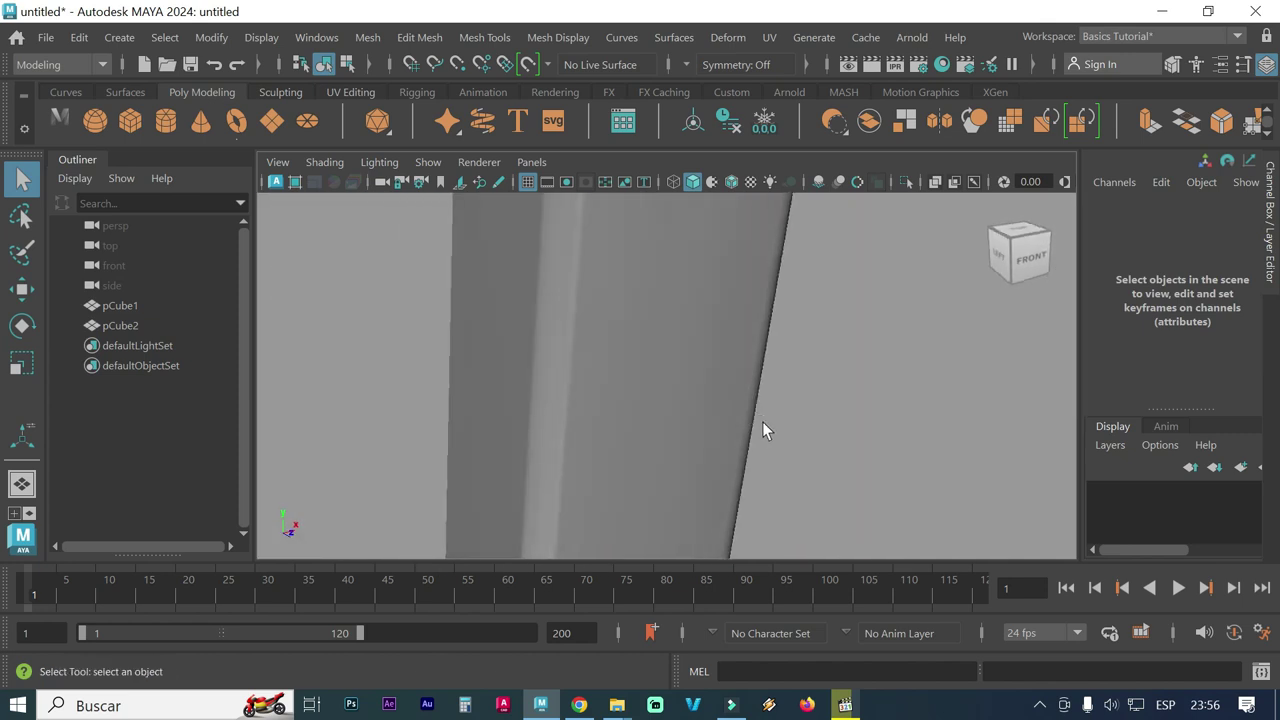
alt+right_drag(762, 421, 597, 406)
alt+drag(614, 403, 614, 400)
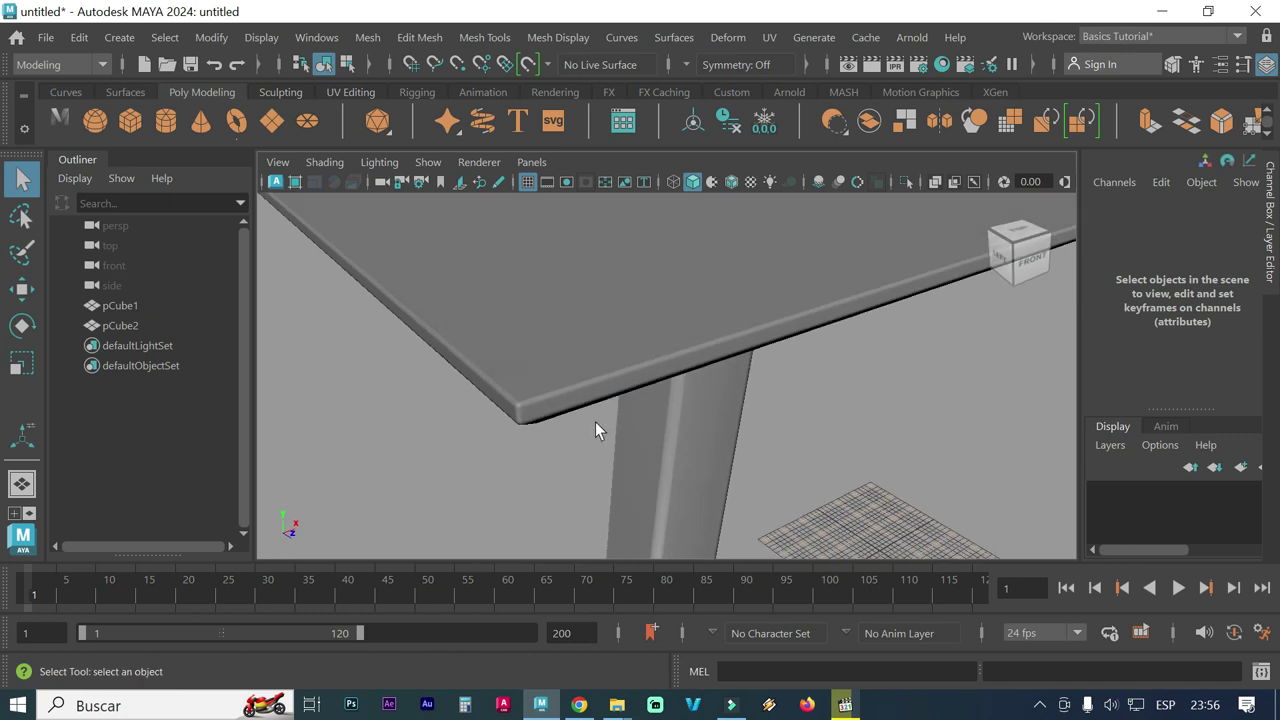
alt+right_drag(595, 421, 679, 424)
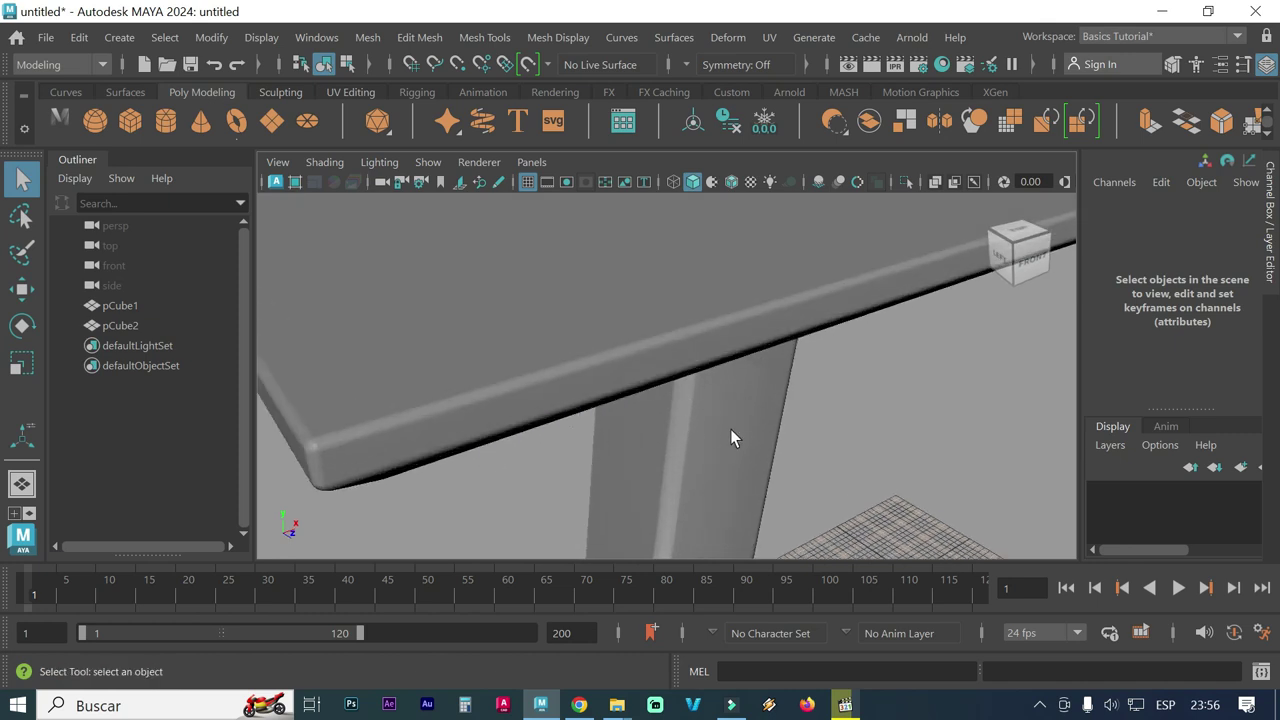
alt+drag(730, 437, 617, 377)
key(4)
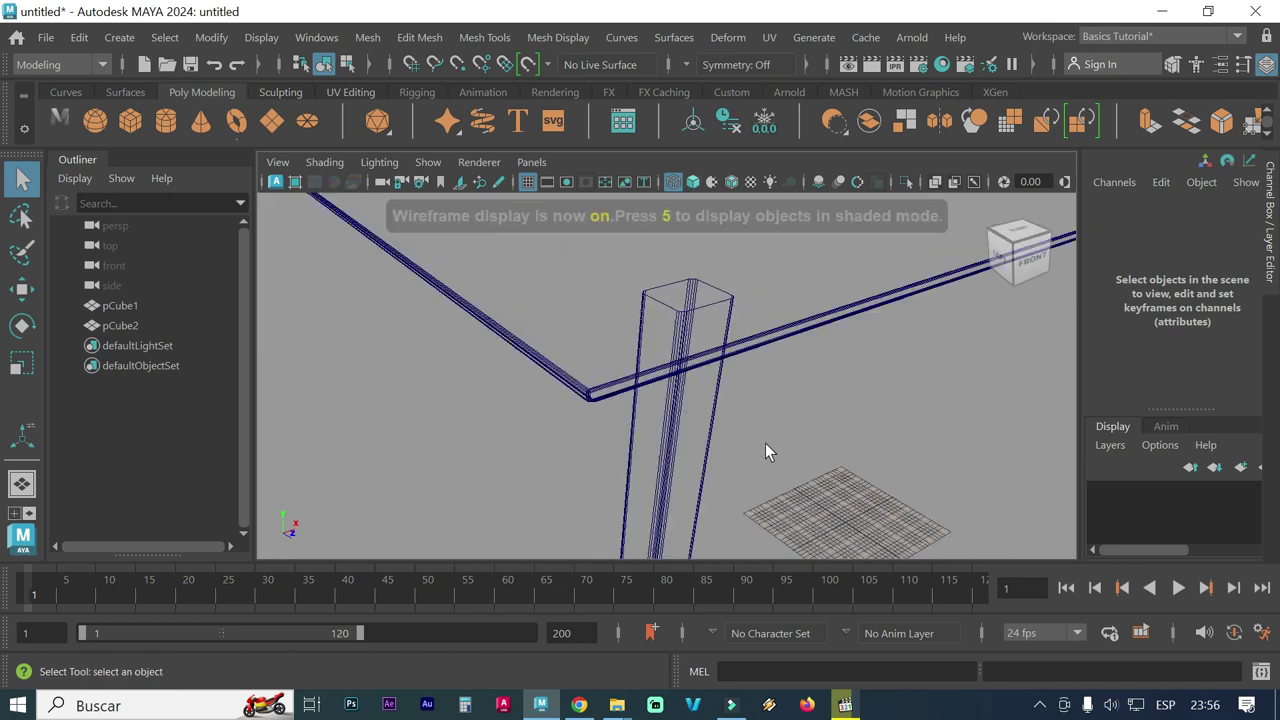
alt+right_drag(780, 475, 615, 352)
mouse_move(727, 381)
alt+mouse_down()
mouse_move(685, 352)
mouse_move(588, 343)
alt+mouse_up()
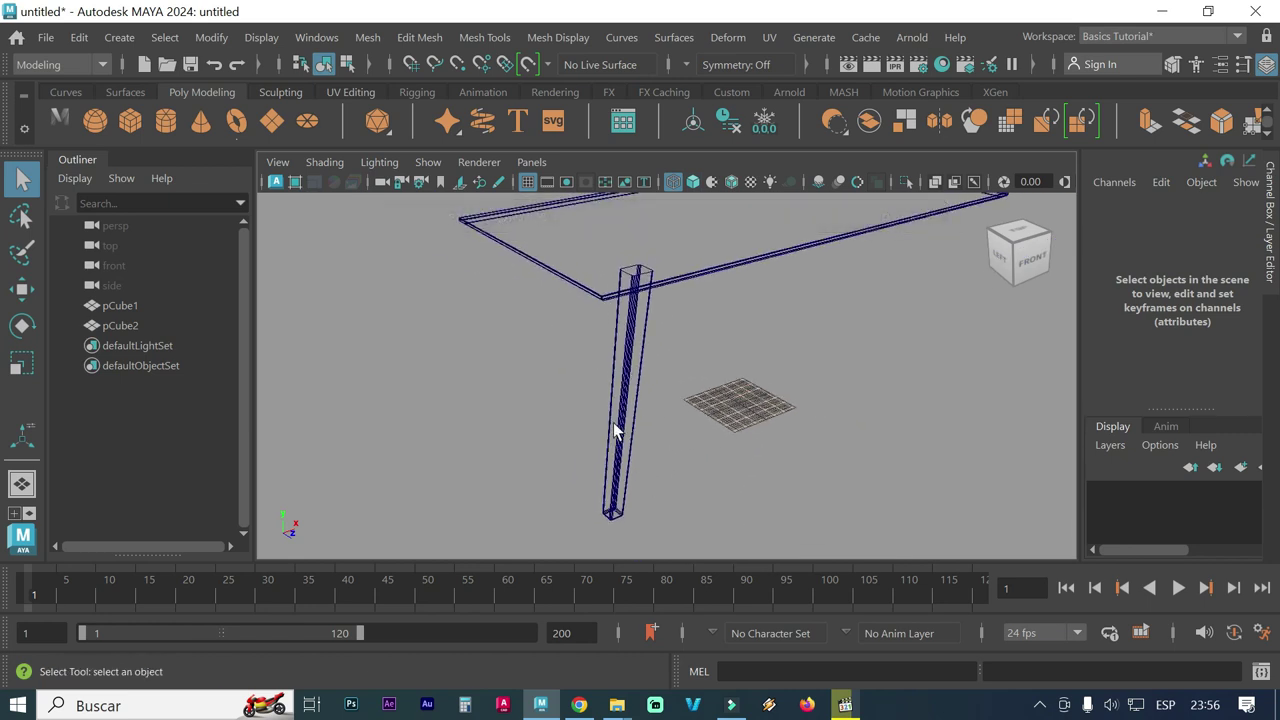
Switch to Face mode, marquee-select all the leg's faces, and go back to shaded display
right_drag(616, 416, 607, 190)
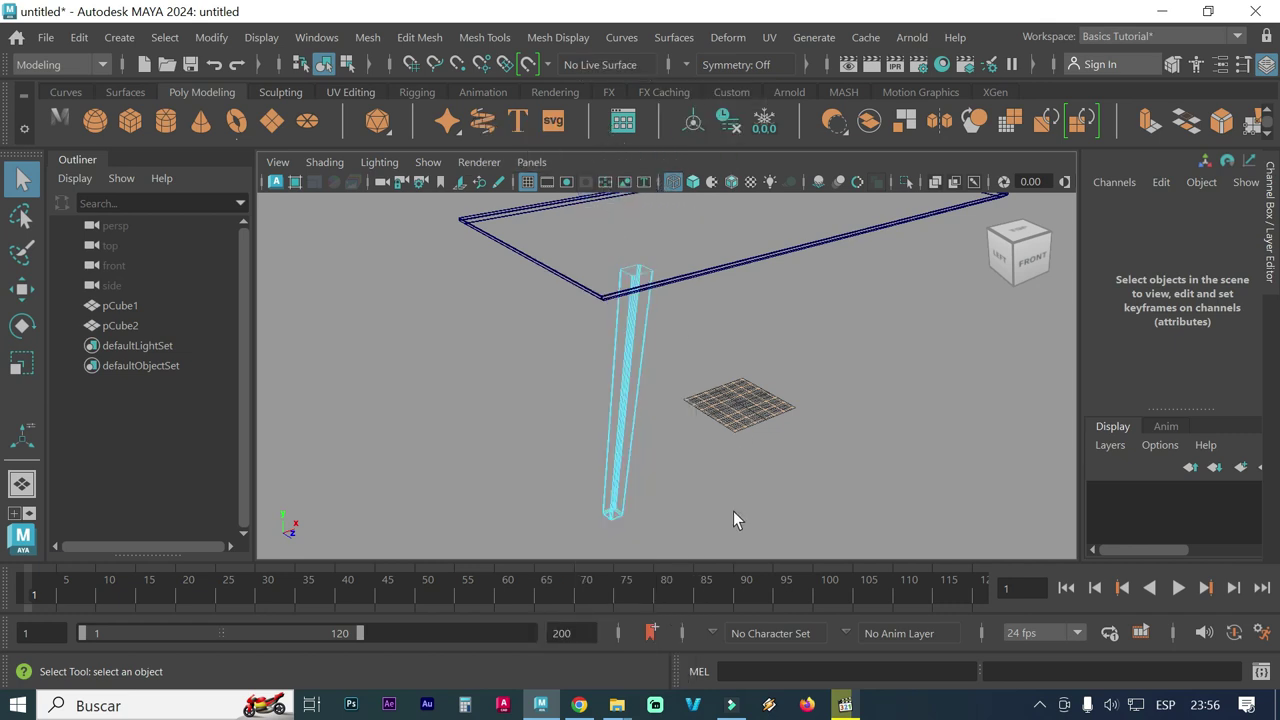
drag(714, 527, 497, 417)
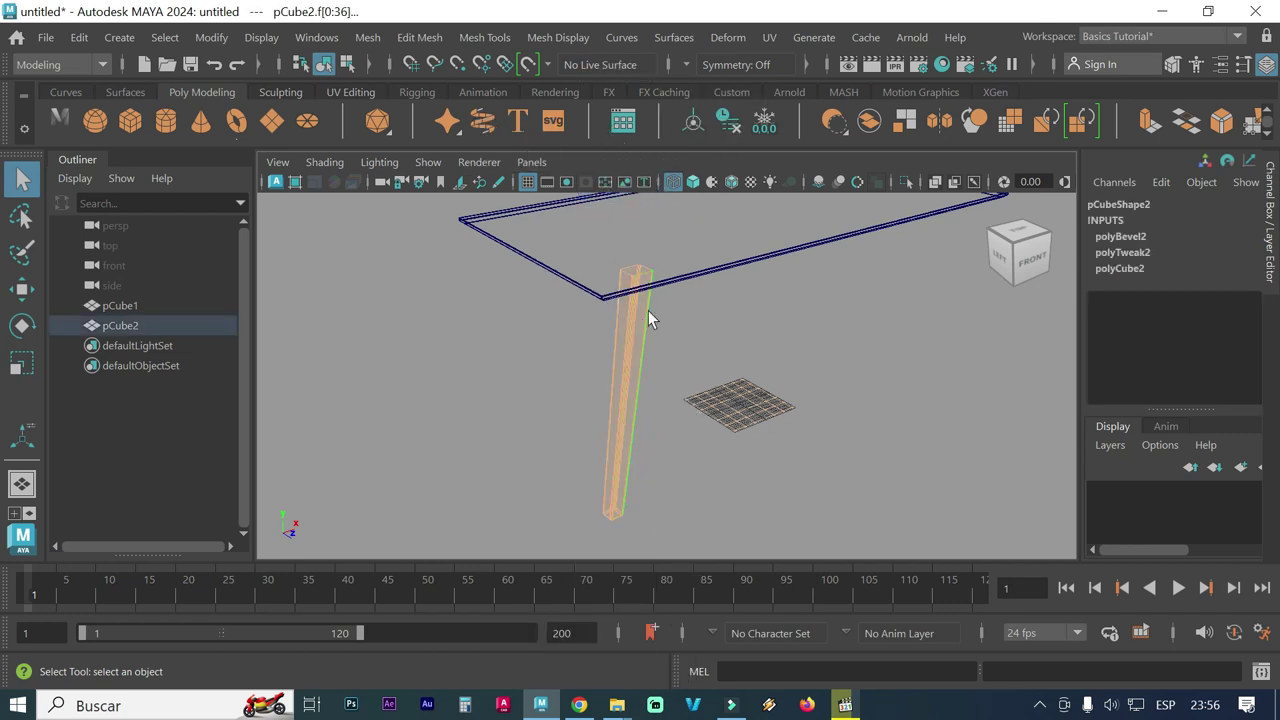
key(5)
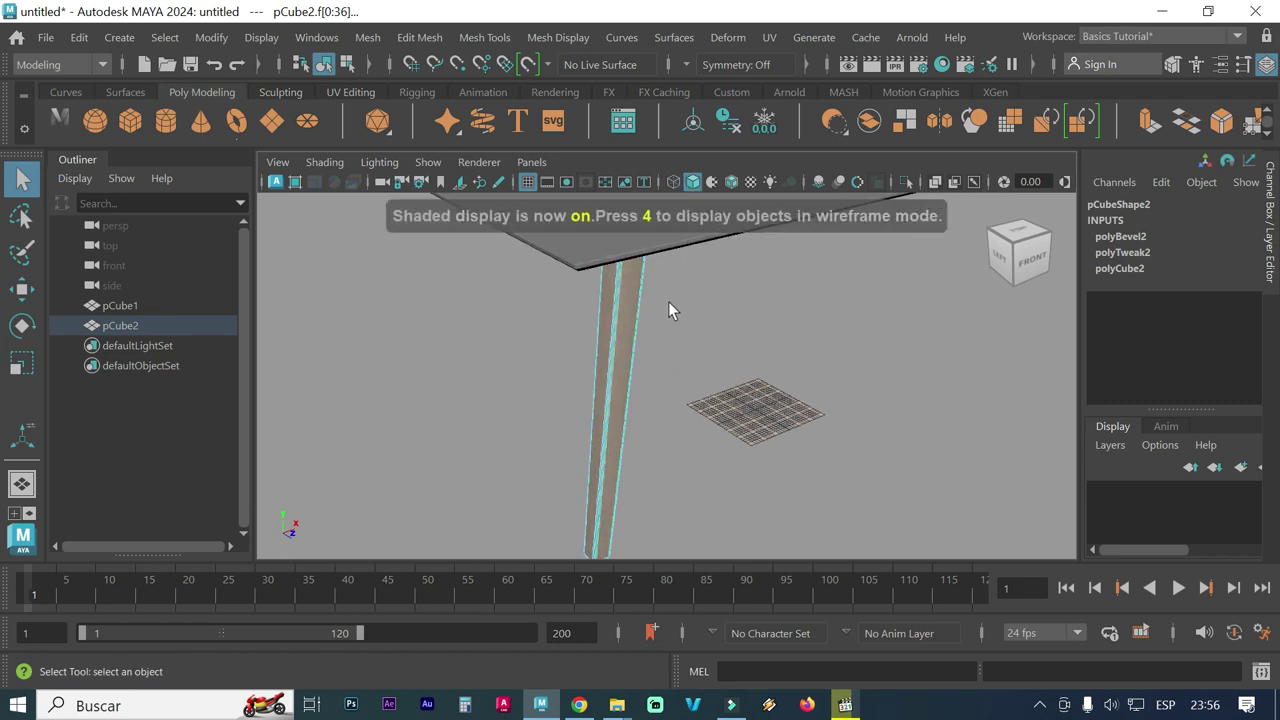
alt+middle_drag(668, 301, 676, 361)
alt+right_drag(686, 329, 1000, 290)
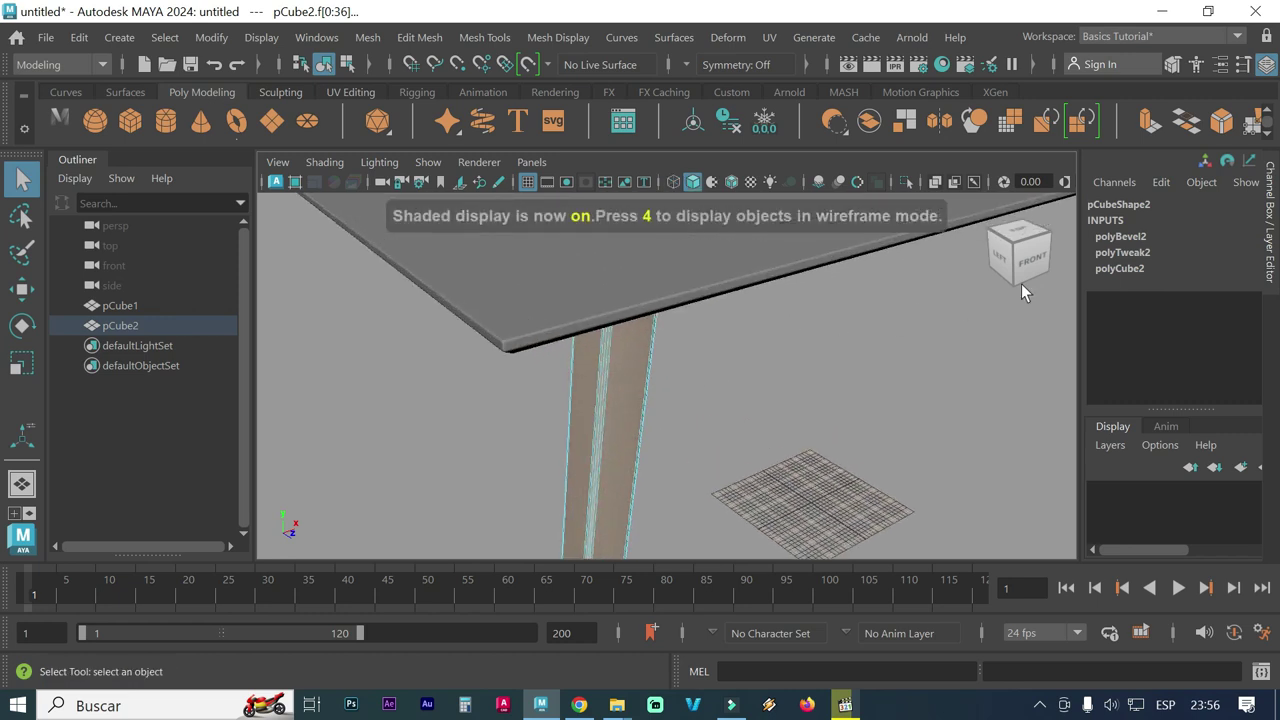
Expand polyBevel2 and set its Fraction back to 0.2
click(1125, 237)
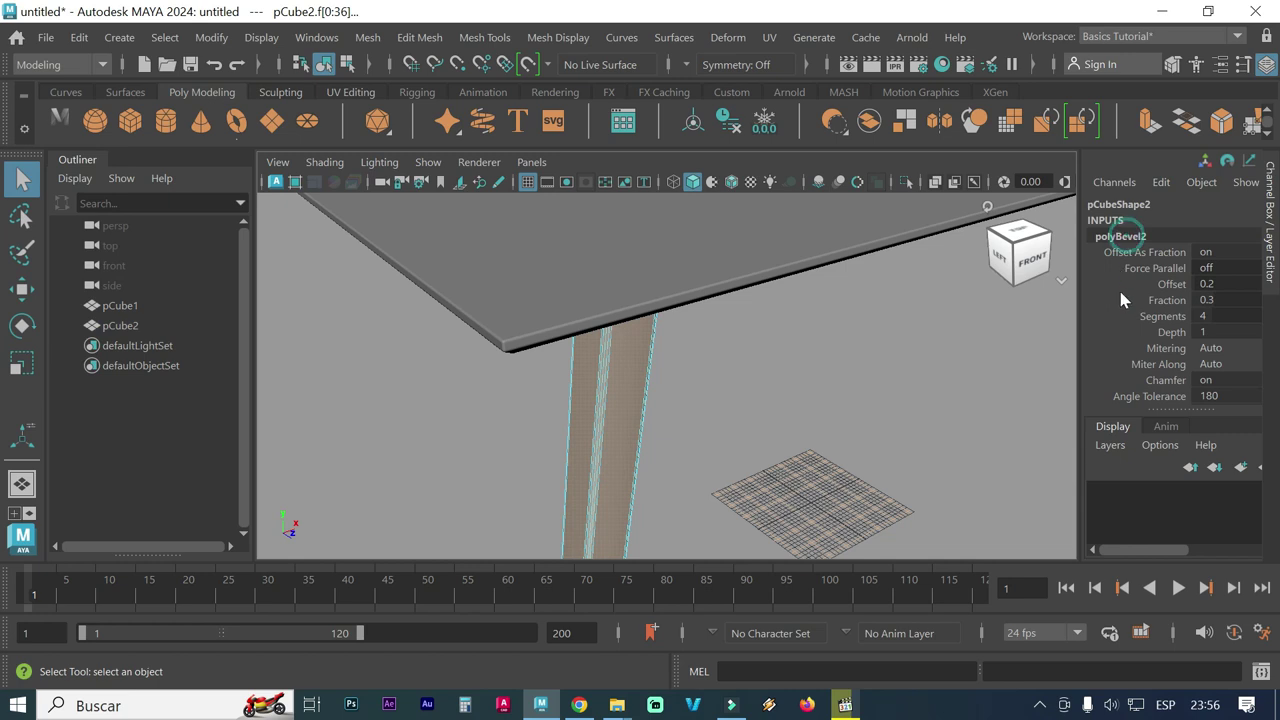
mouse_move(773, 358)
alt+middle_down()
mouse_move(574, 335)
mouse_move(646, 338)
alt+middle_up()
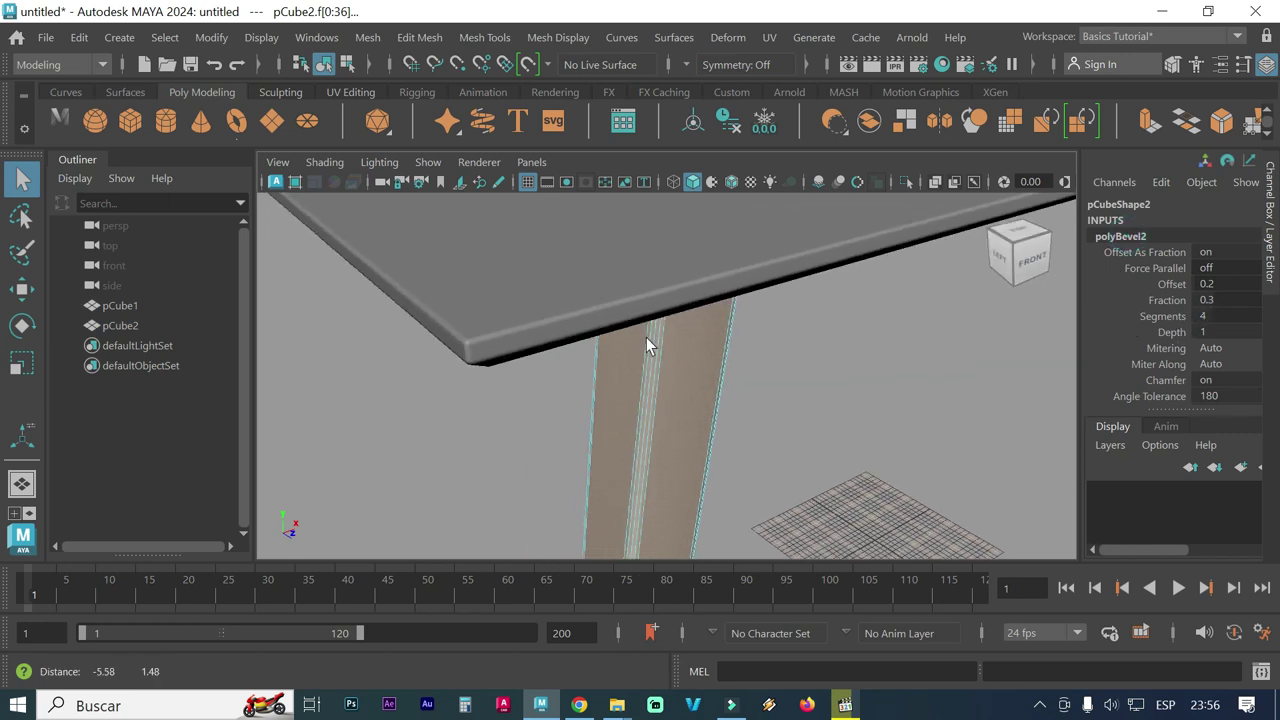
double_click(1220, 300)
text(0.2)
key(Return)
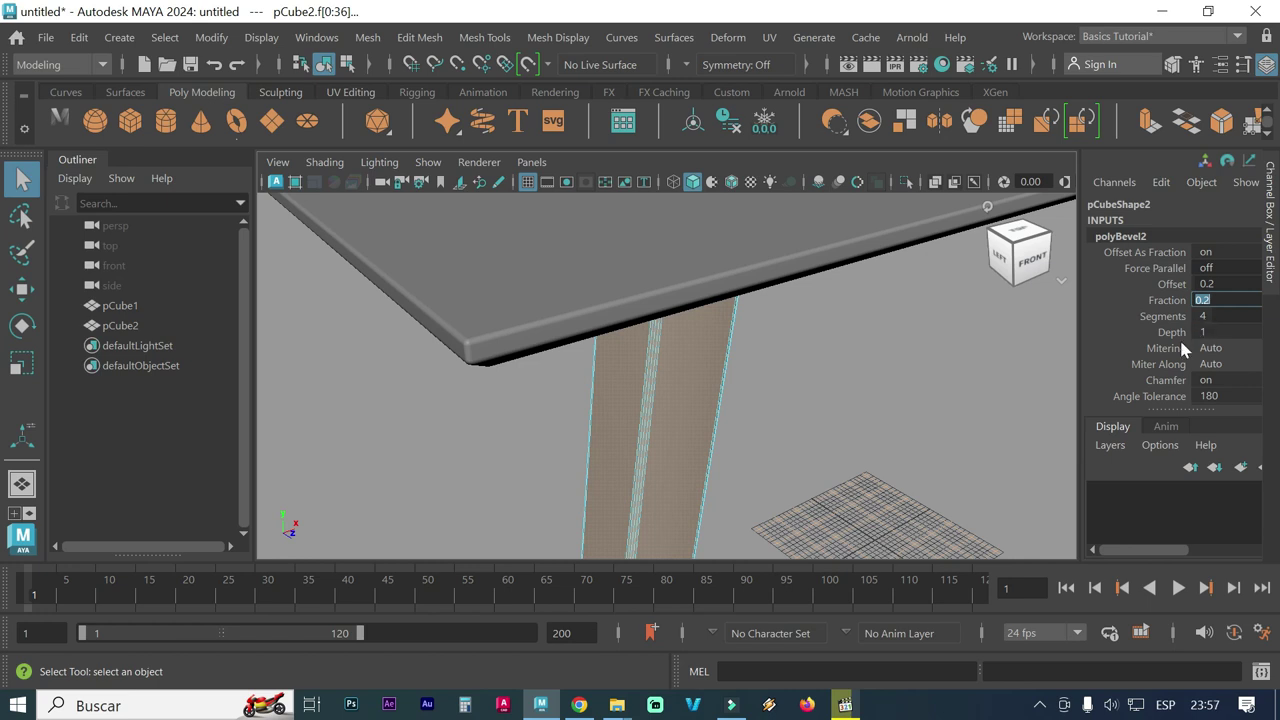
Clear the face selection and switch the leg back to Object Mode
click(828, 387)
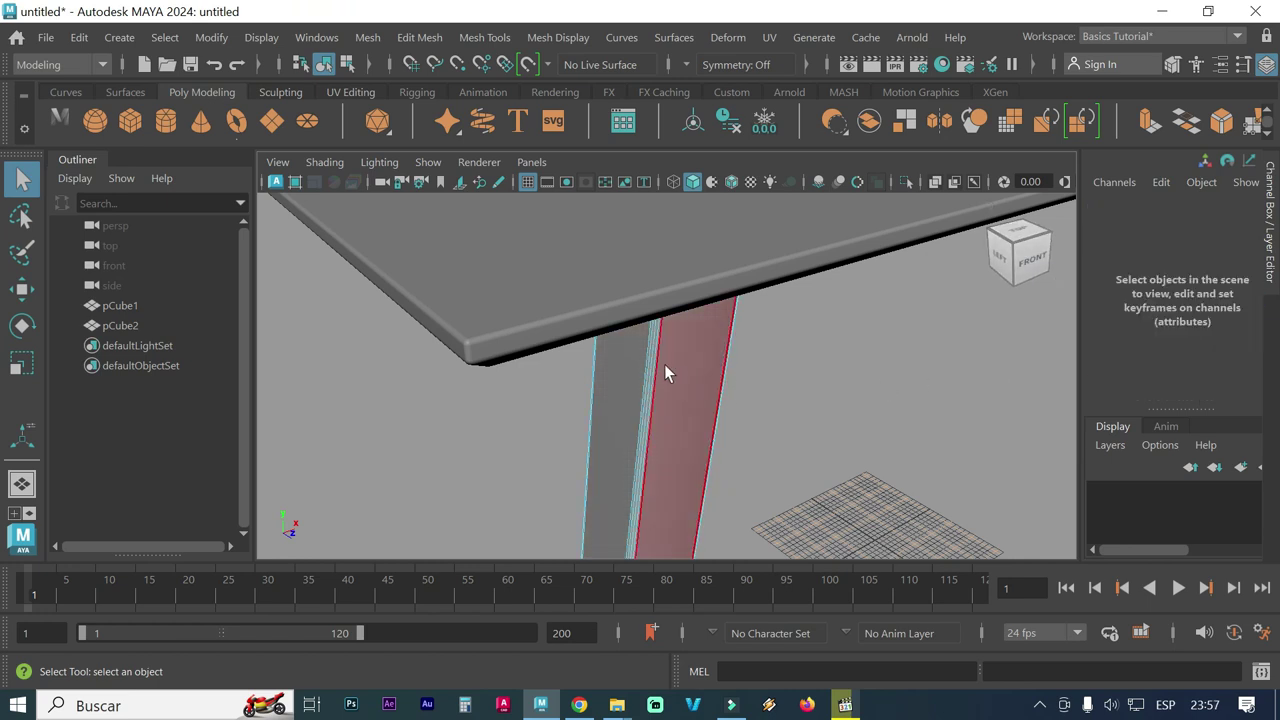
right_drag(664, 364, 728, 120)
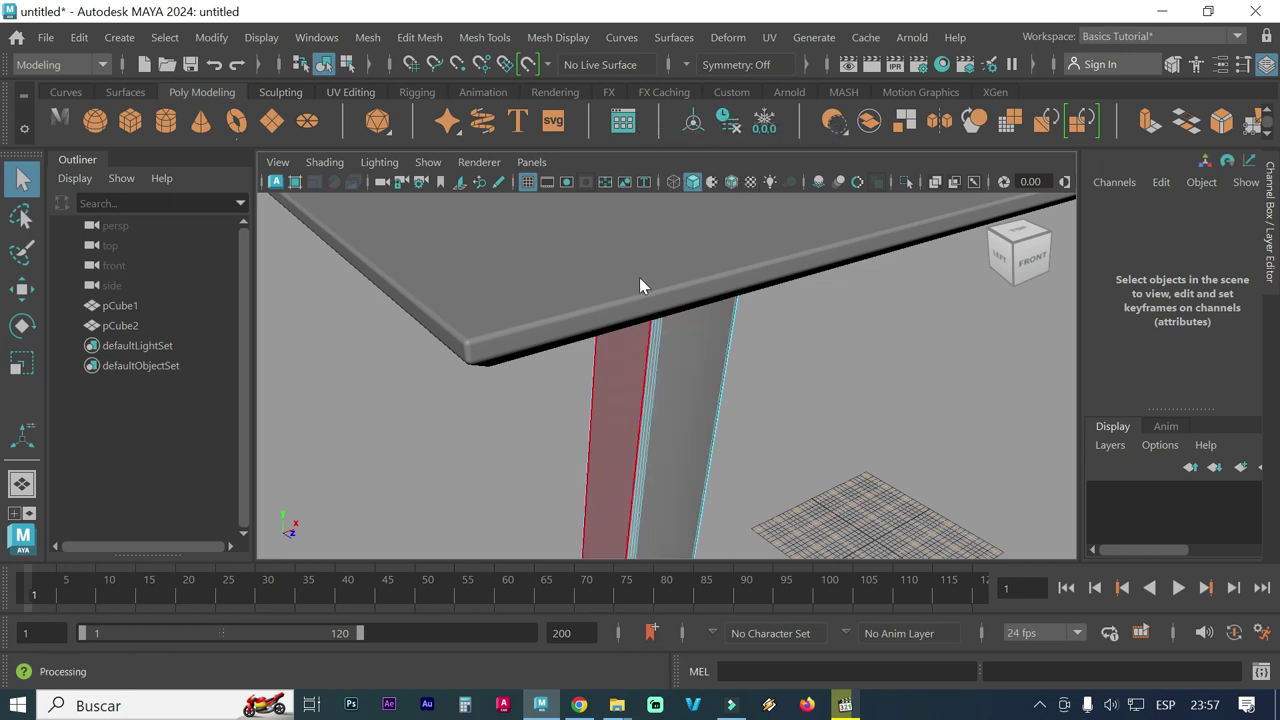
right_drag(640, 285, 733, 107)
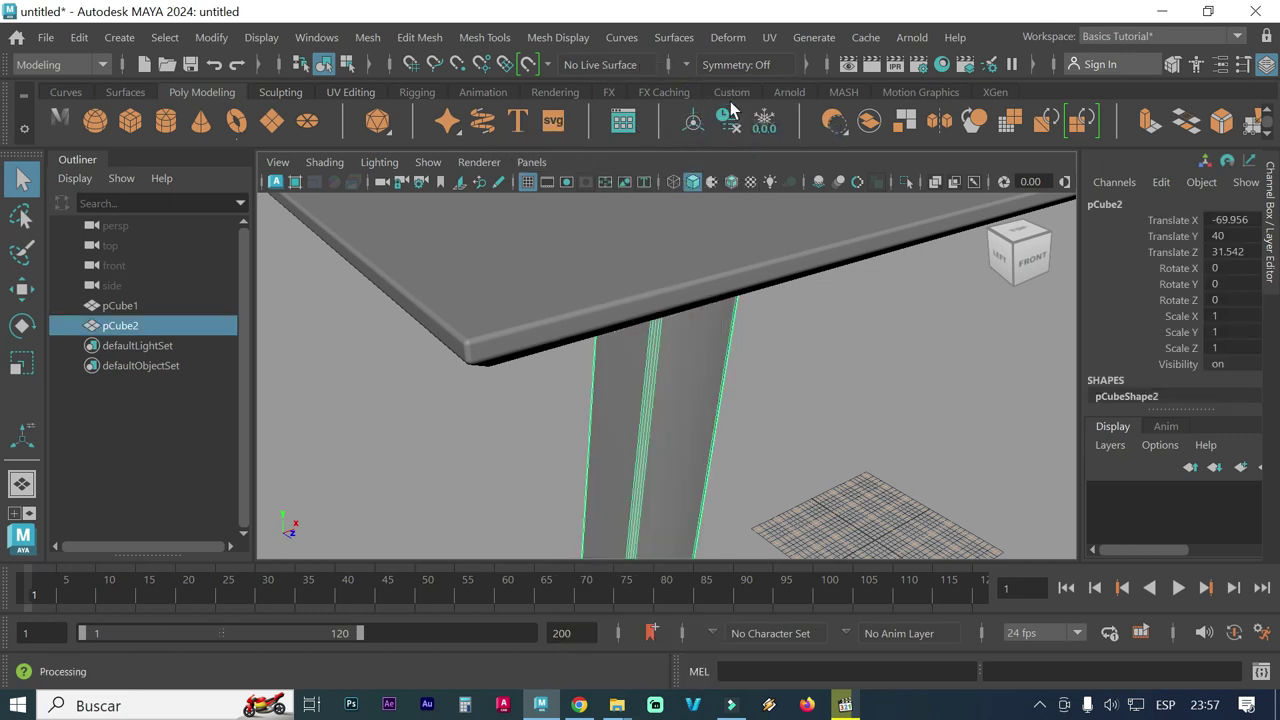
Deselect the leg, reframe the table, and turn on Snap to Grids
click(808, 345)
alt+right_drag(766, 440, 618, 423)
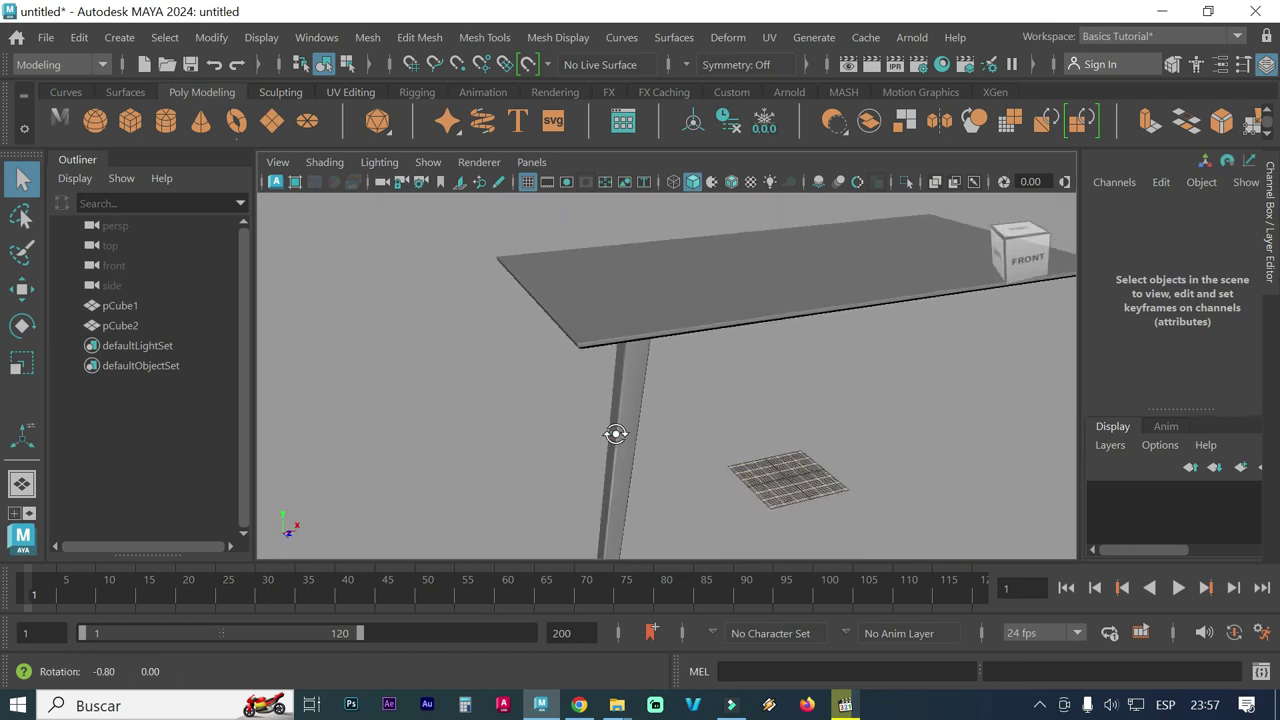
alt+drag(616, 427, 625, 443)
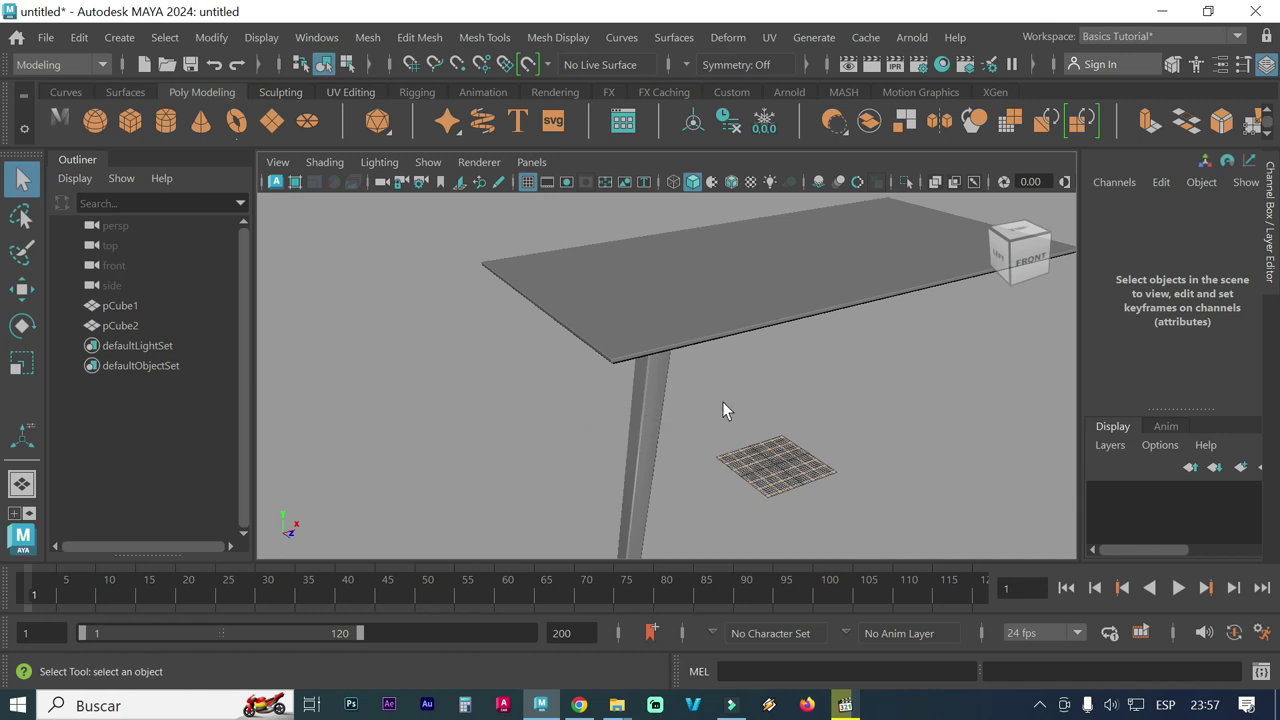
alt+drag(722, 402, 696, 401)
scroll(696, 400, up, 3)
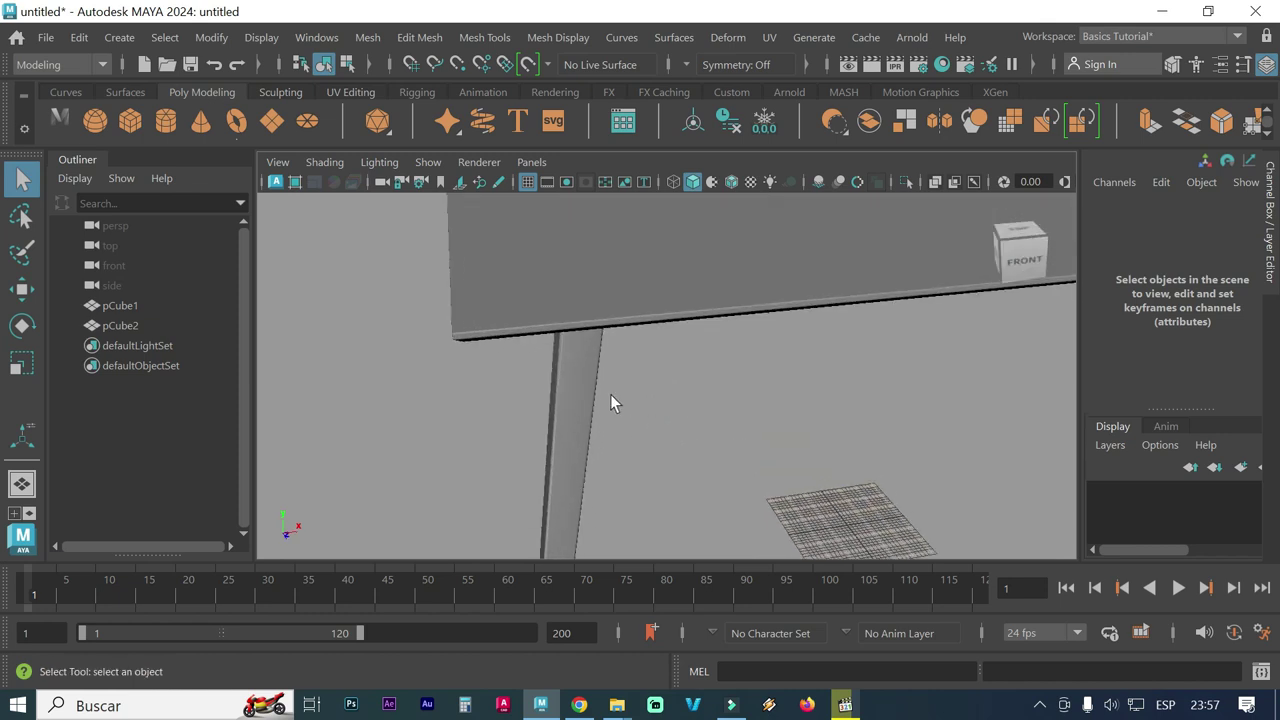
alt+middle_drag(583, 397, 560, 391)
scroll(609, 391, up, 2)
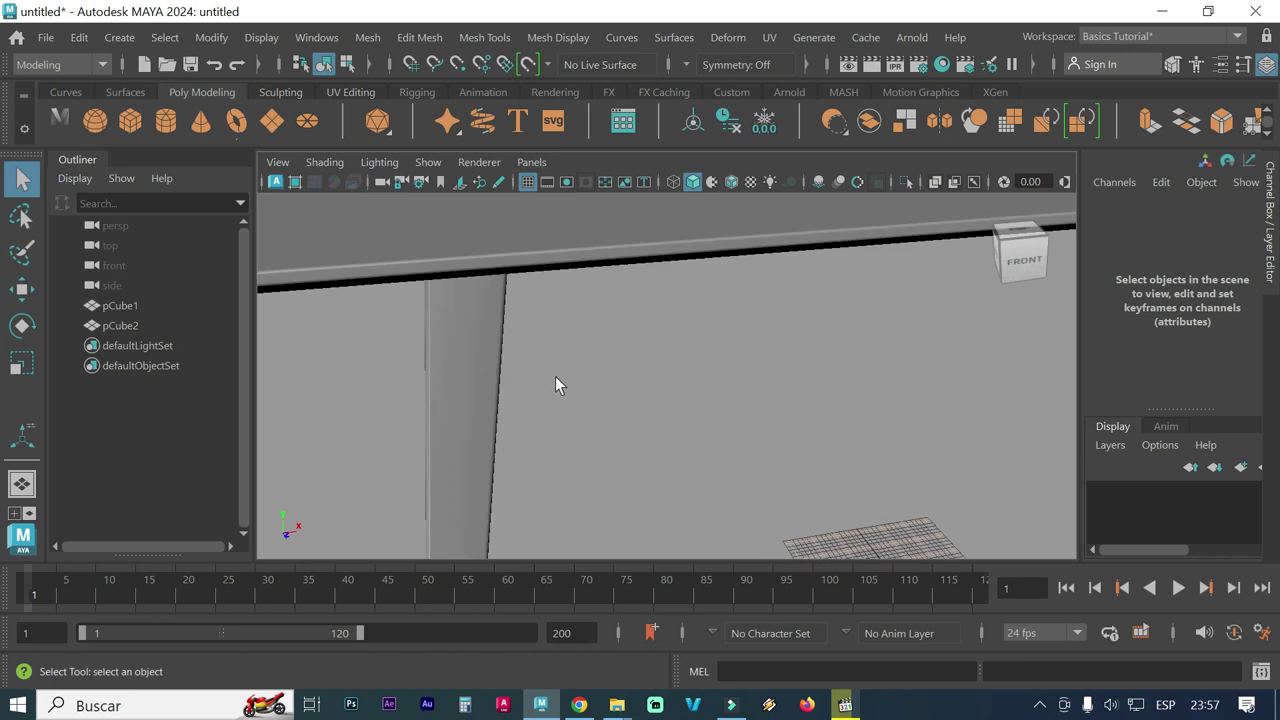
alt+middle_drag(634, 405, 605, 391)
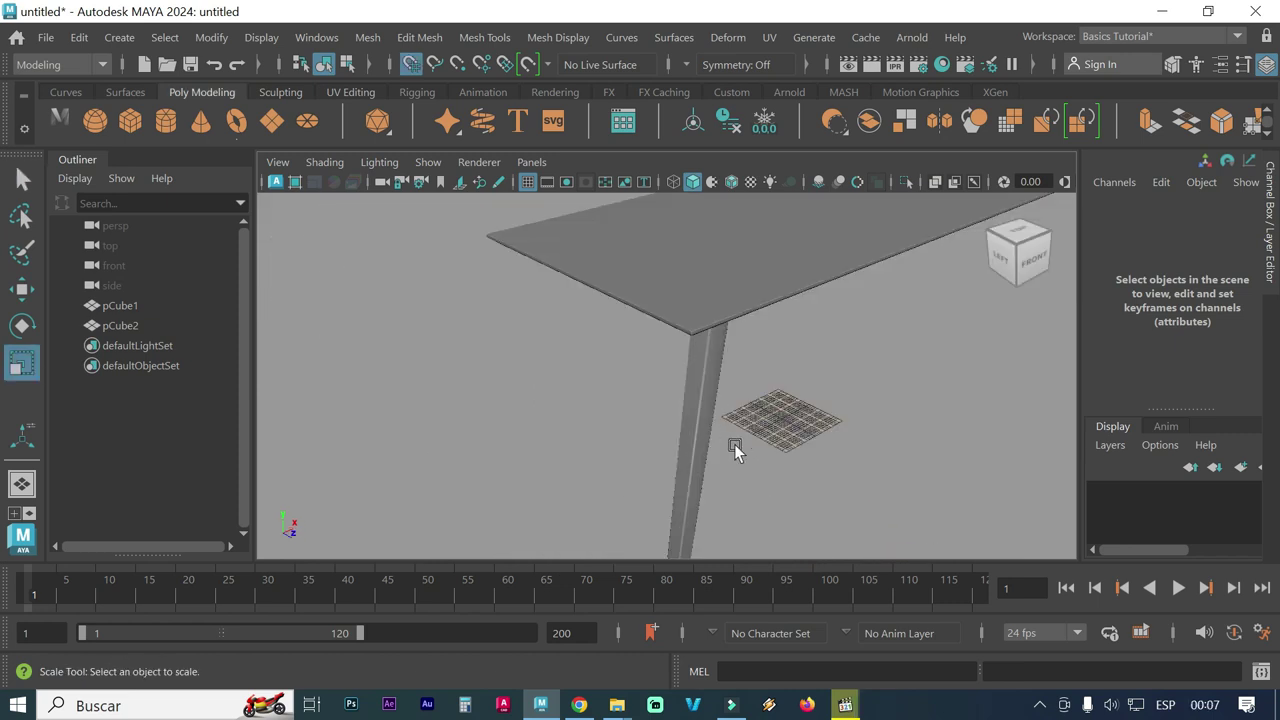
scroll(833, 433, down, 1)
scroll(655, 431, down, 2)
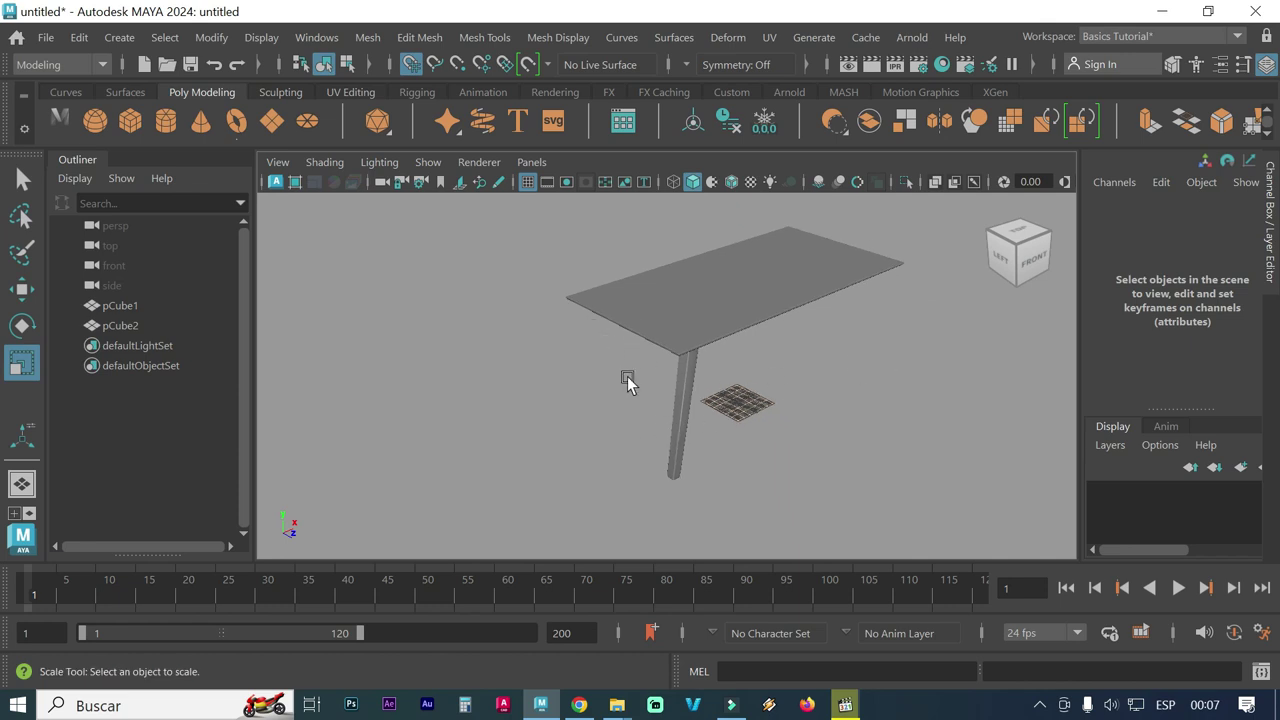
scroll(700, 388, up, 1)
scroll(680, 420, up, 1)
scroll(632, 450, up, 1)
scroll(634, 447, up, 1)
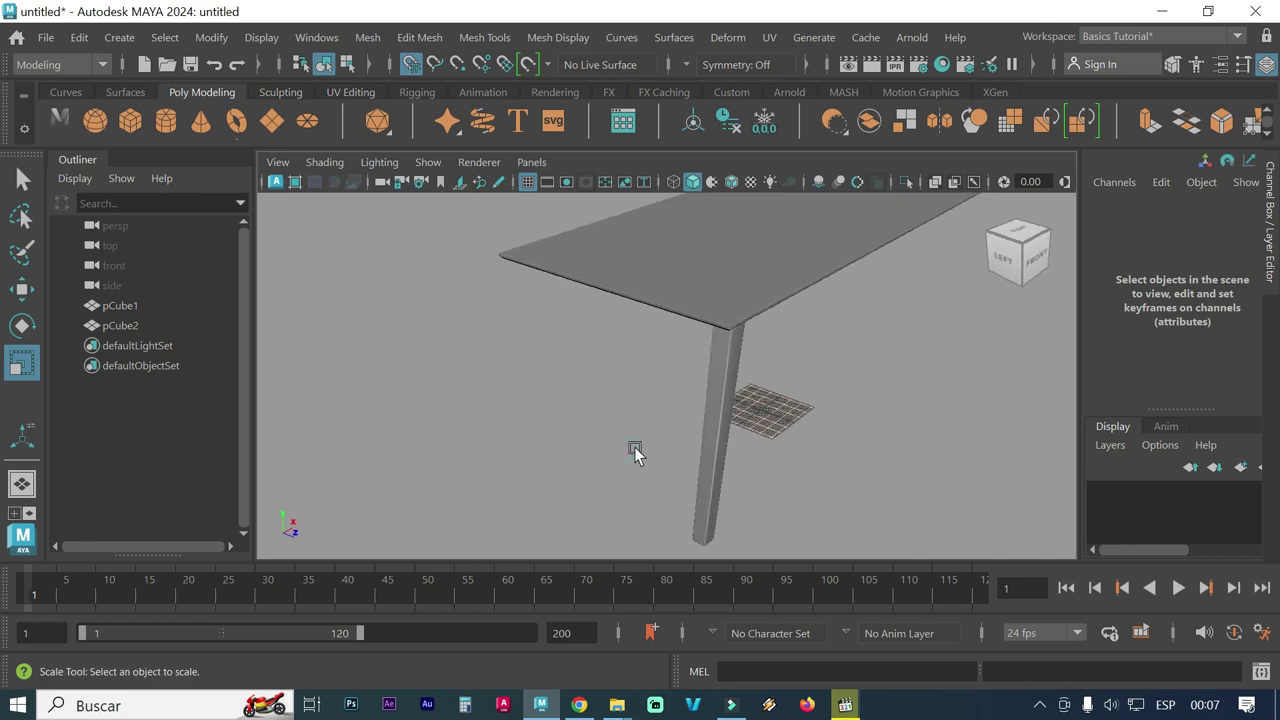
scroll(628, 444, up, 1)
scroll(616, 444, up, 1)
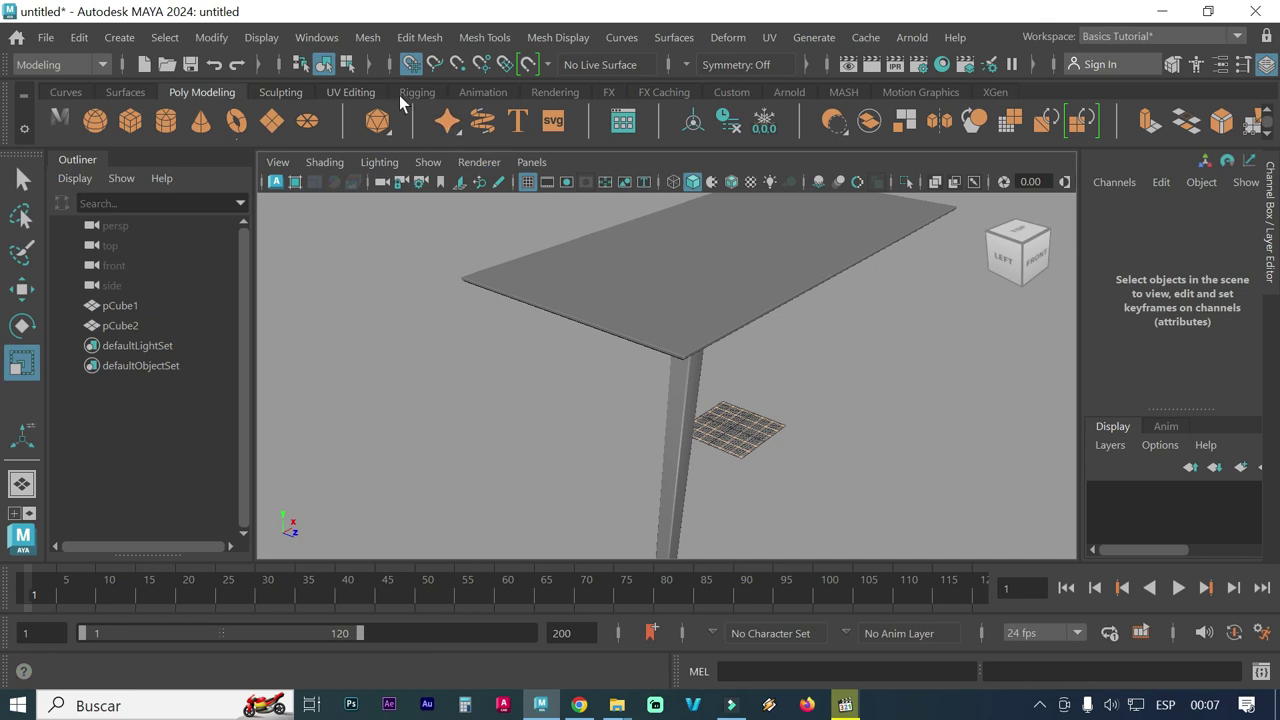
click(408, 66)
click(411, 66)
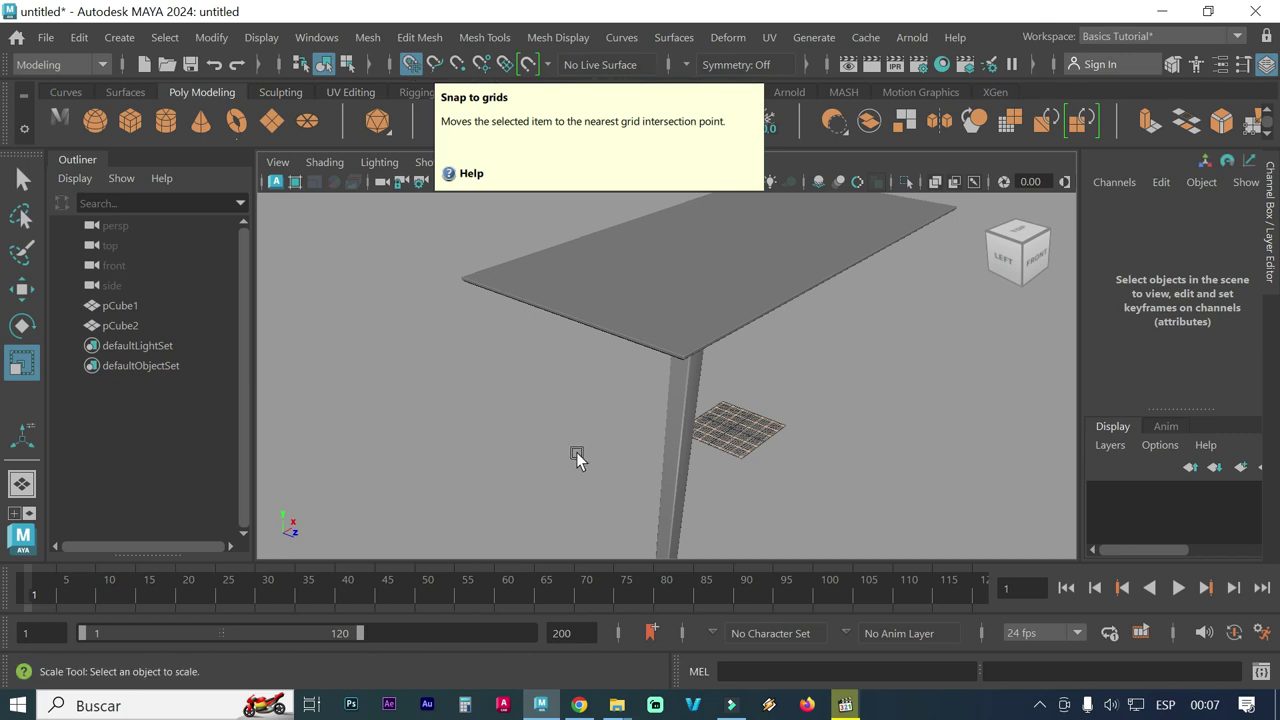
Orbit to a side-on view and marquee-select the leg pCube2
alt+drag(576, 452, 652, 453)
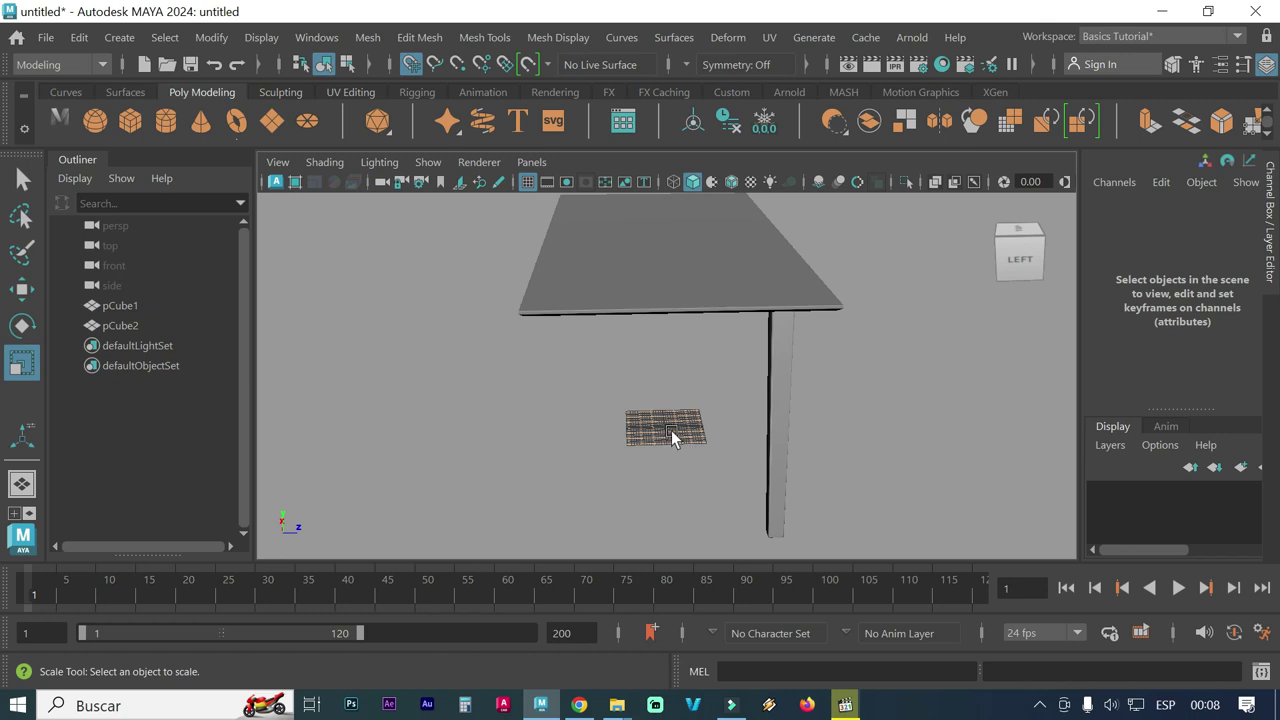
alt+drag(667, 428, 725, 433)
drag(903, 485, 732, 424)
mouse_move(680, 422)
alt+right_down()
mouse_move(712, 428)
mouse_move(686, 316)
alt+right_up()
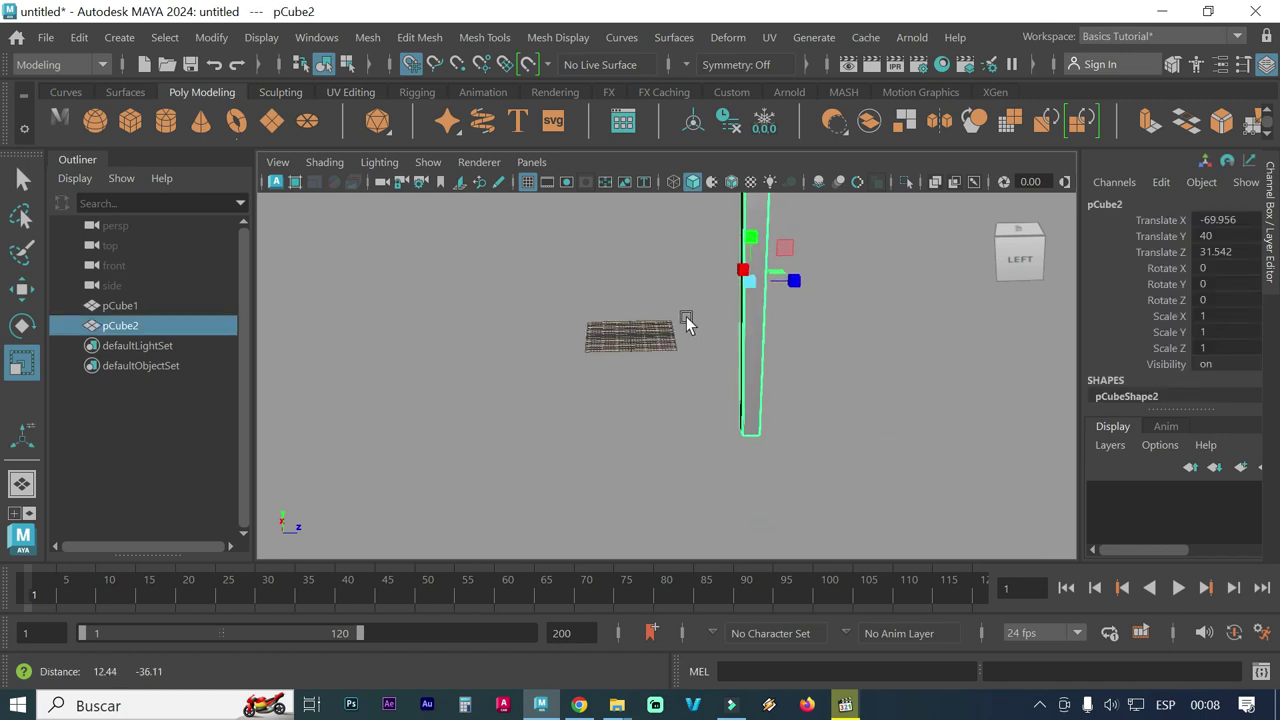
alt+middle_drag(684, 342, 688, 403)
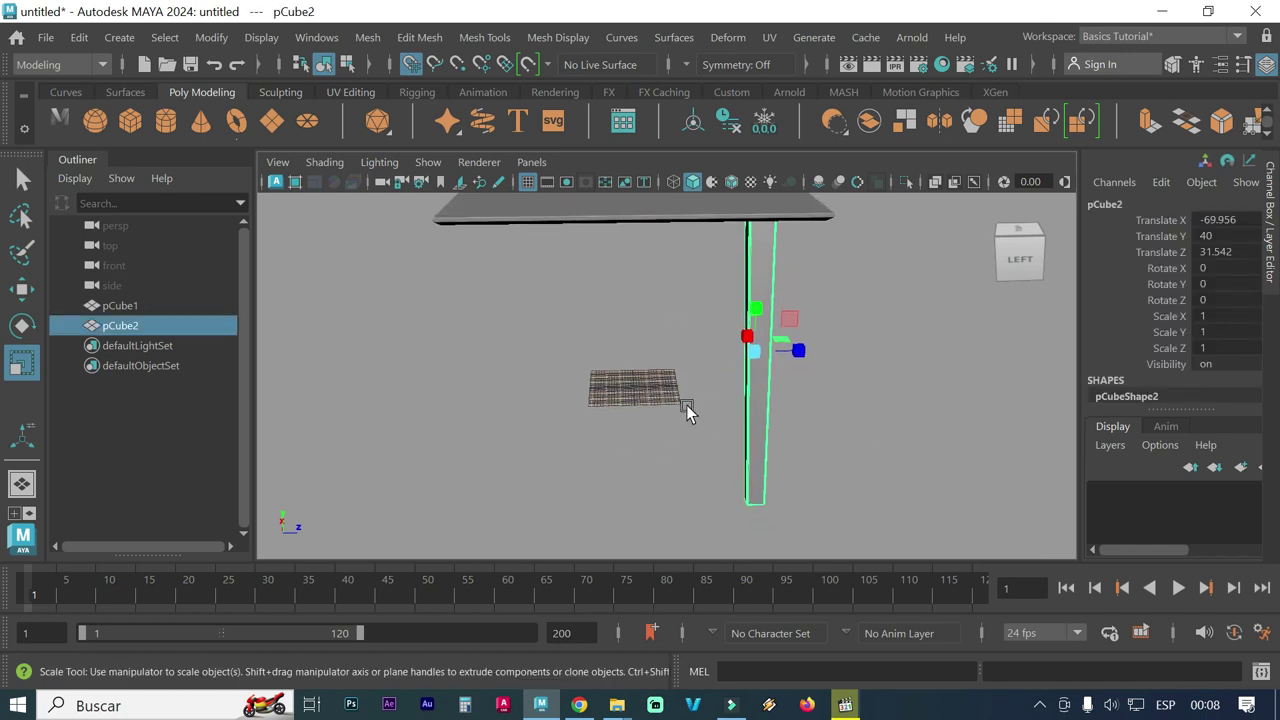
Enter pivot editing on the leg, try moving its pivot, then undo that move
key(w)
alt+drag(677, 423, 701, 436)
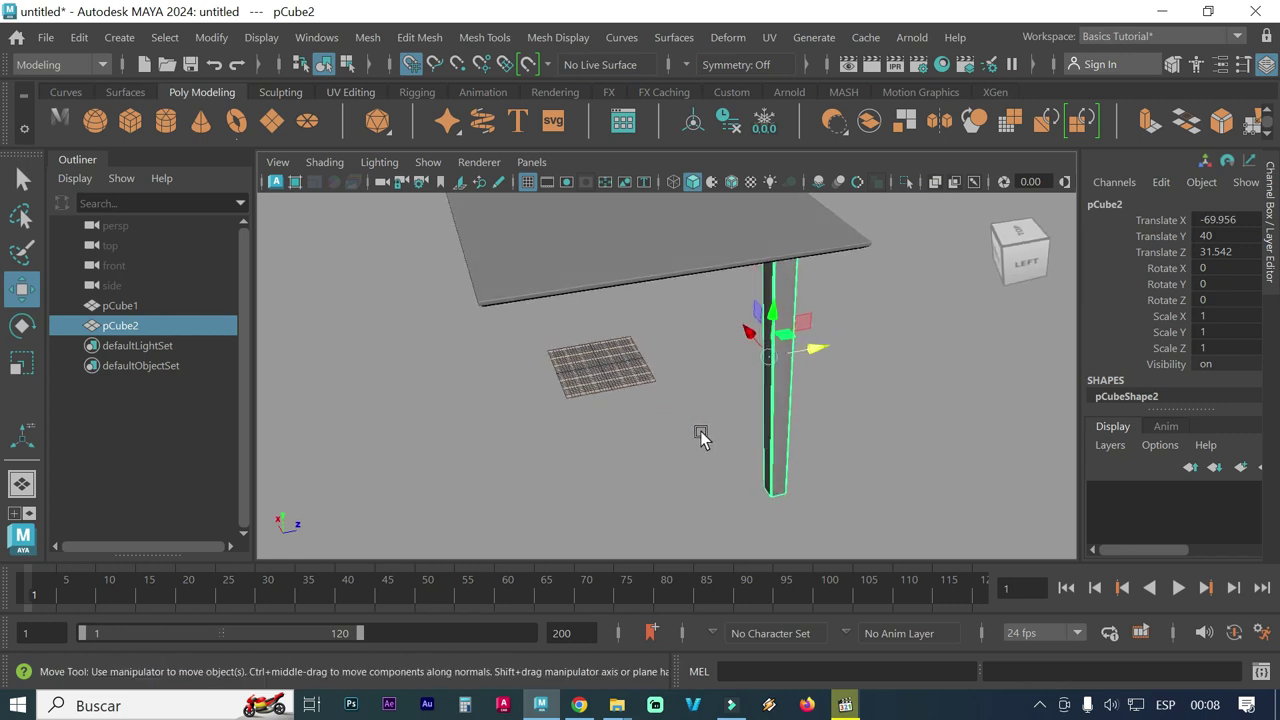
key(d)
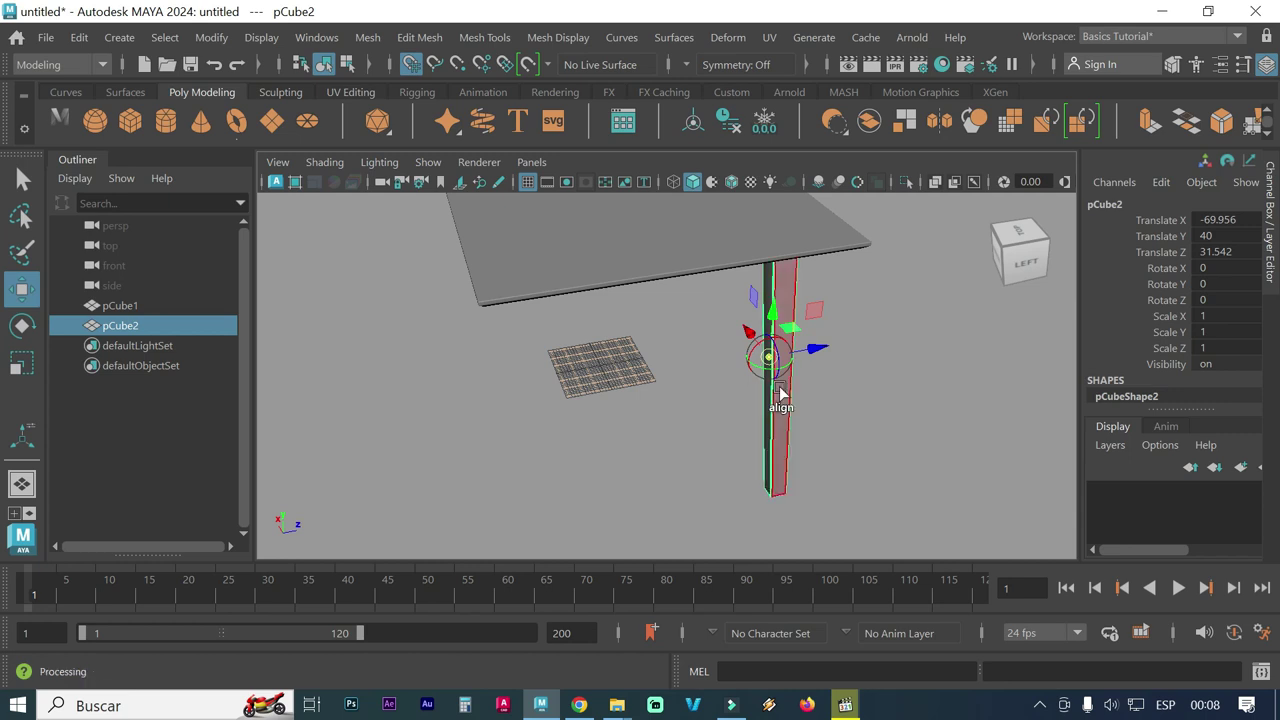
drag(769, 362, 671, 414)
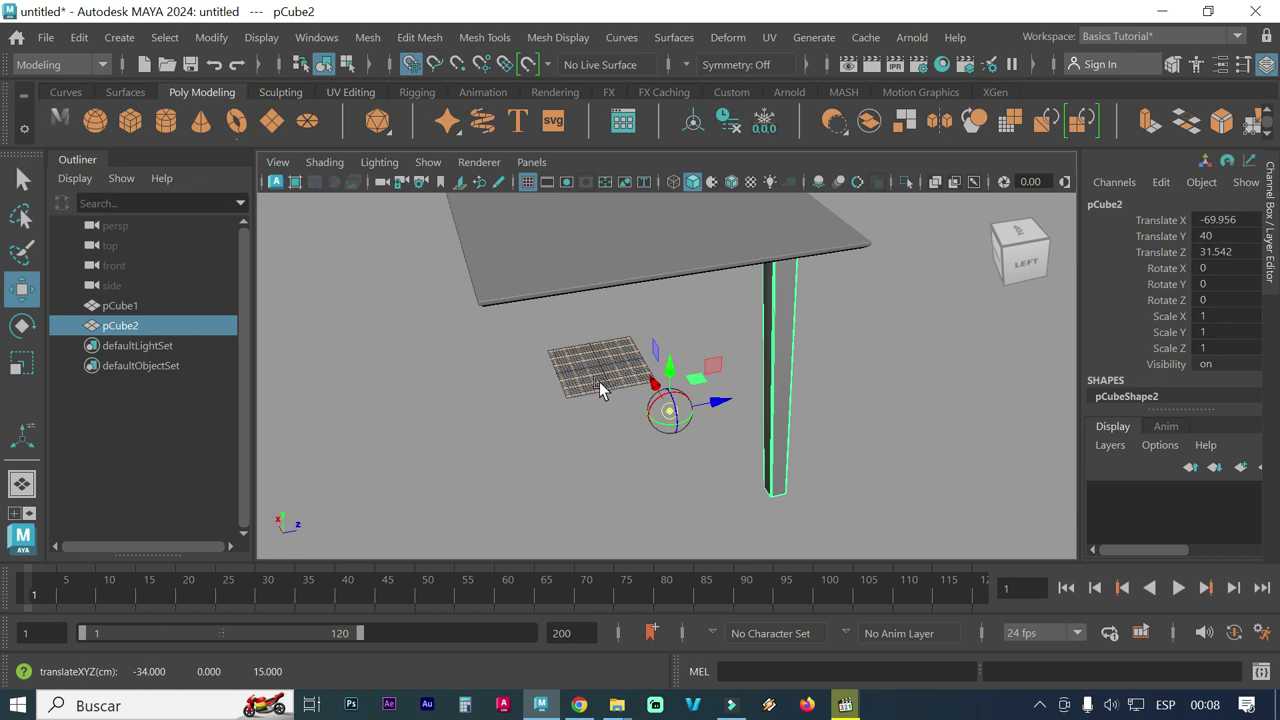
key(ctrl+z)
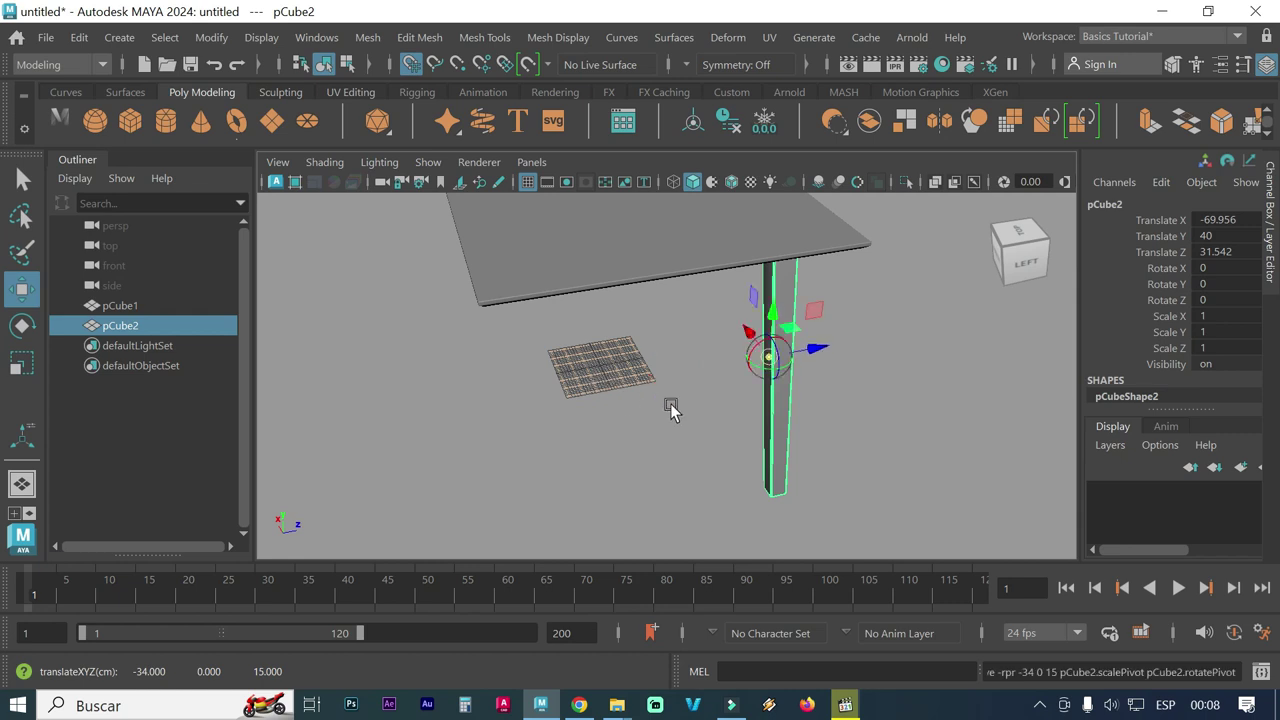
Zoom out and move the leg's pivot out onto the grid plane, then exit pivot editing
scroll(559, 393, up, 2)
scroll(662, 391, up, 1)
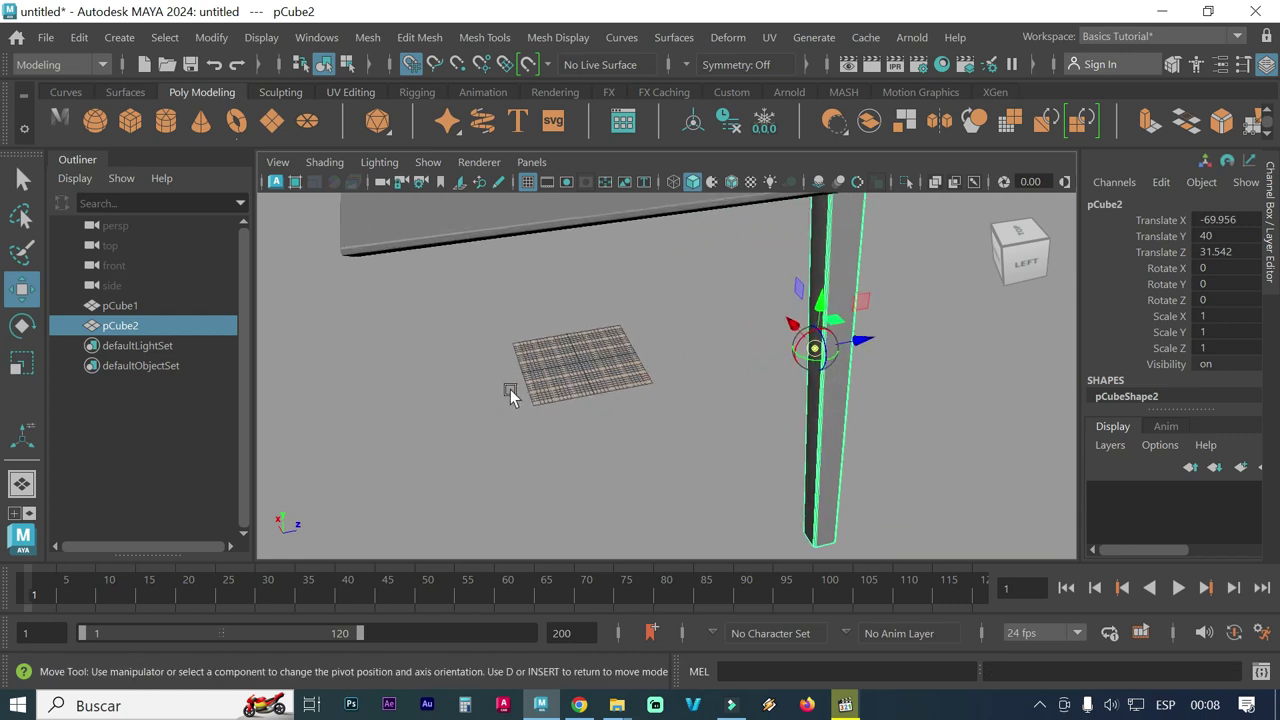
scroll(510, 389, up, 2)
scroll(546, 384, up, 2)
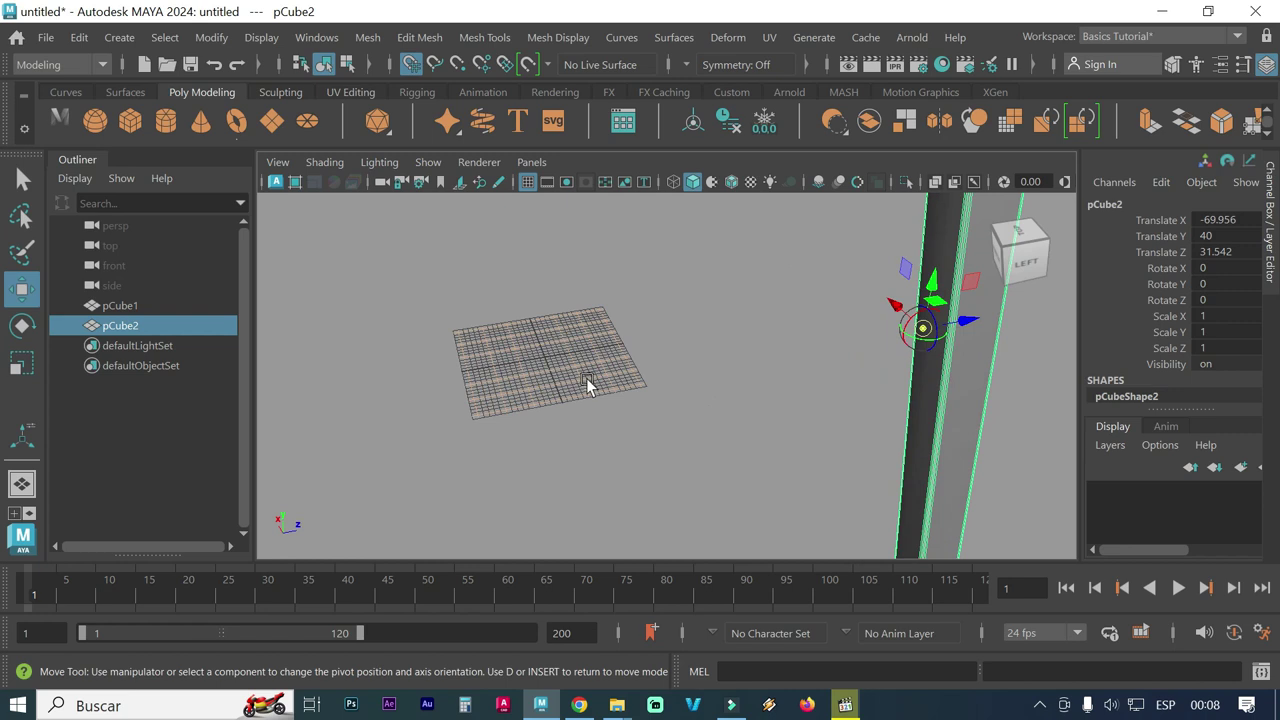
scroll(570, 385, up, 1)
scroll(542, 374, up, 1)
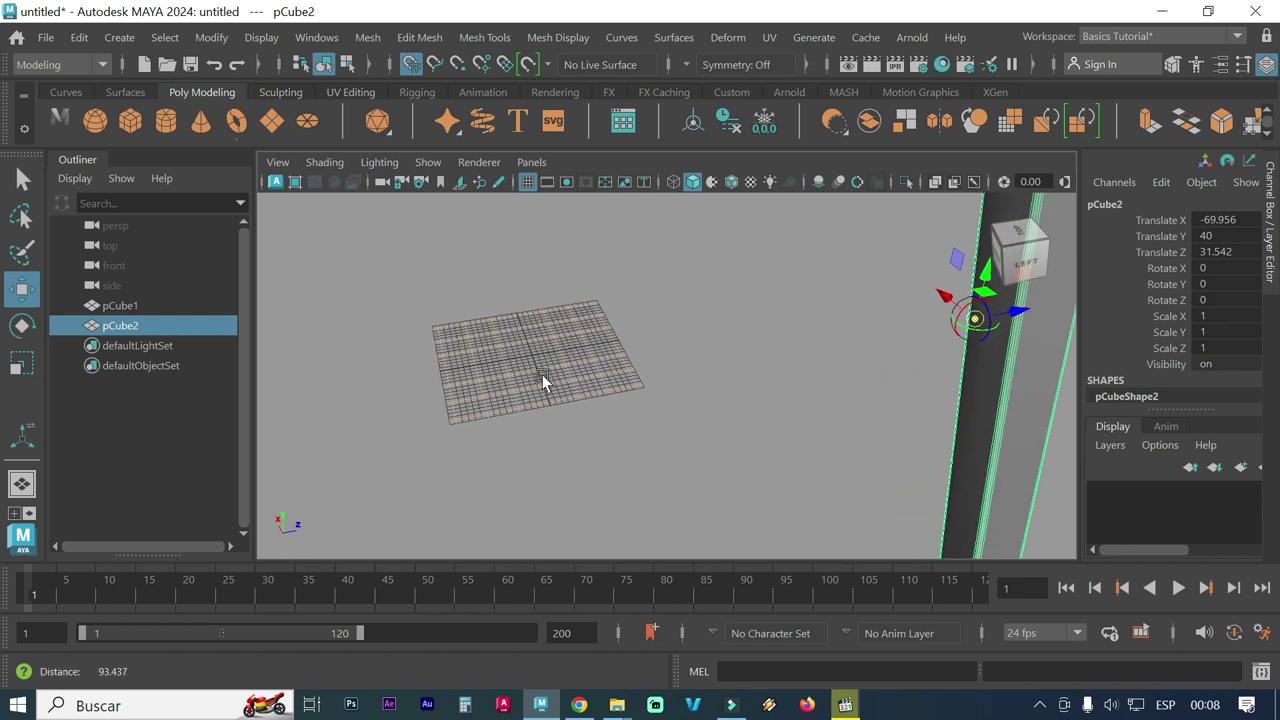
scroll(551, 375, up, 1)
scroll(580, 377, up, 1)
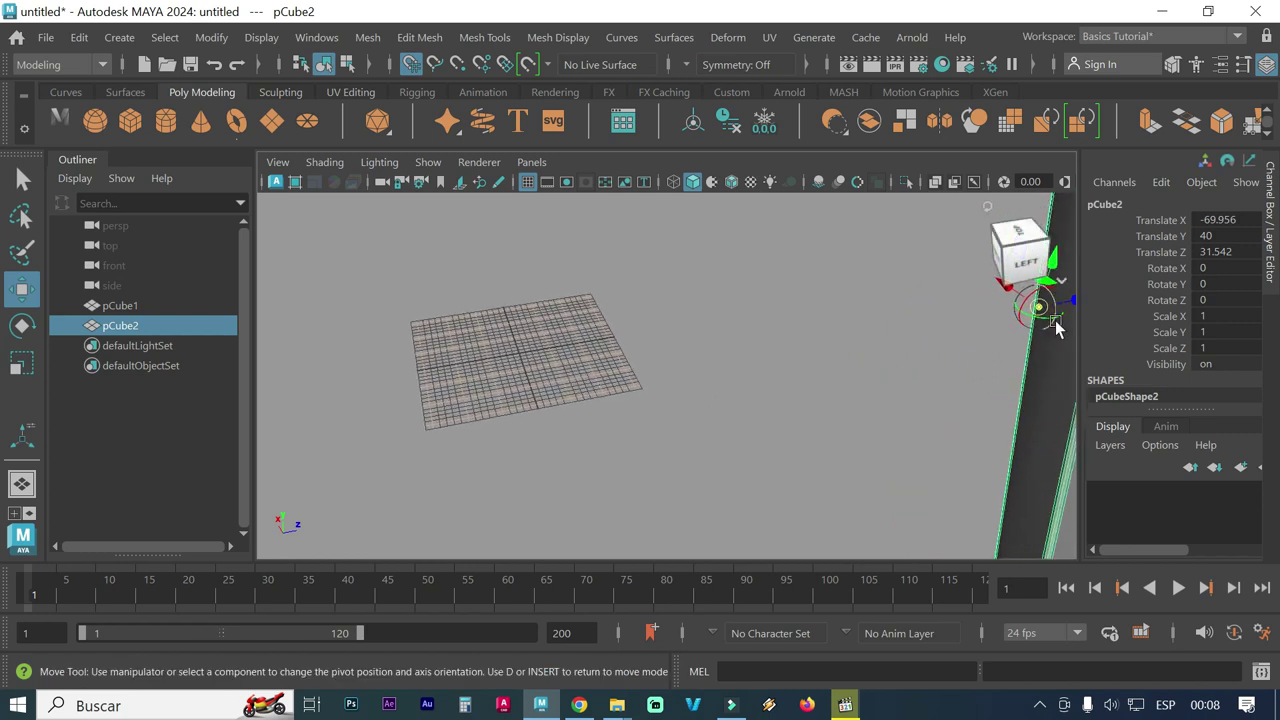
mouse_move(1040, 306)
mouse_down()
mouse_move(805, 342)
mouse_move(517, 353)
mouse_up()
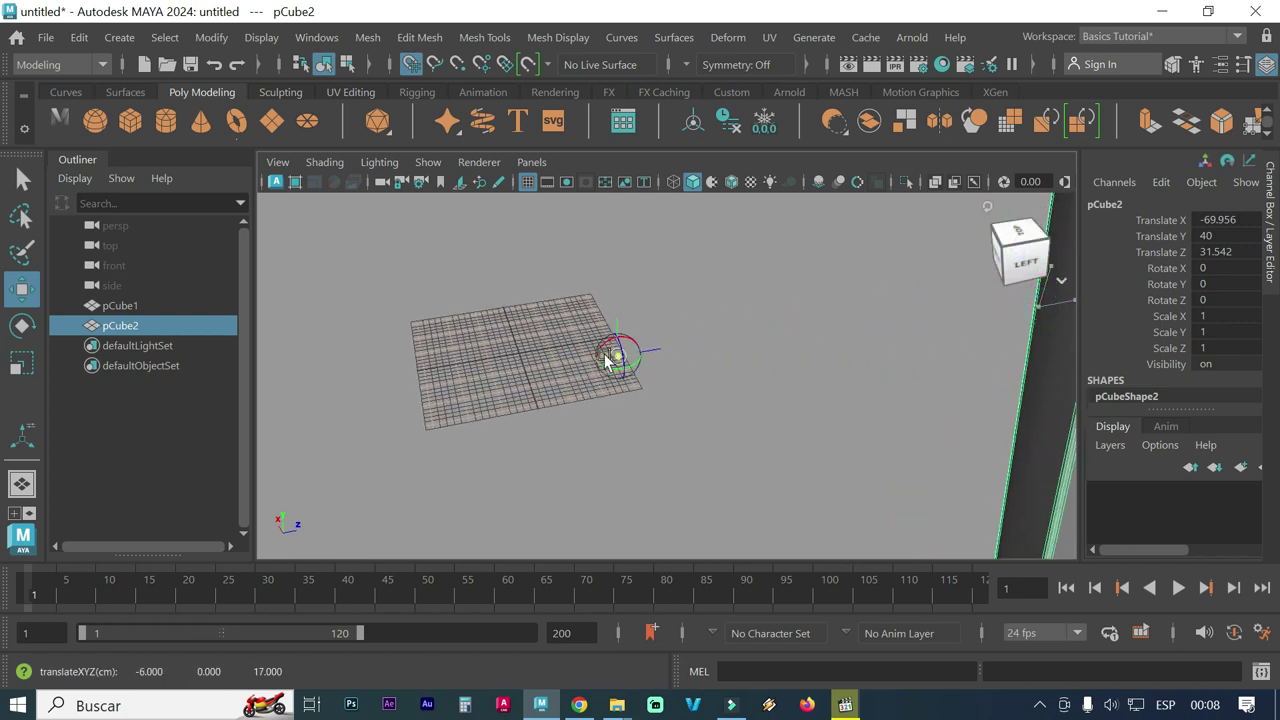
key(d)
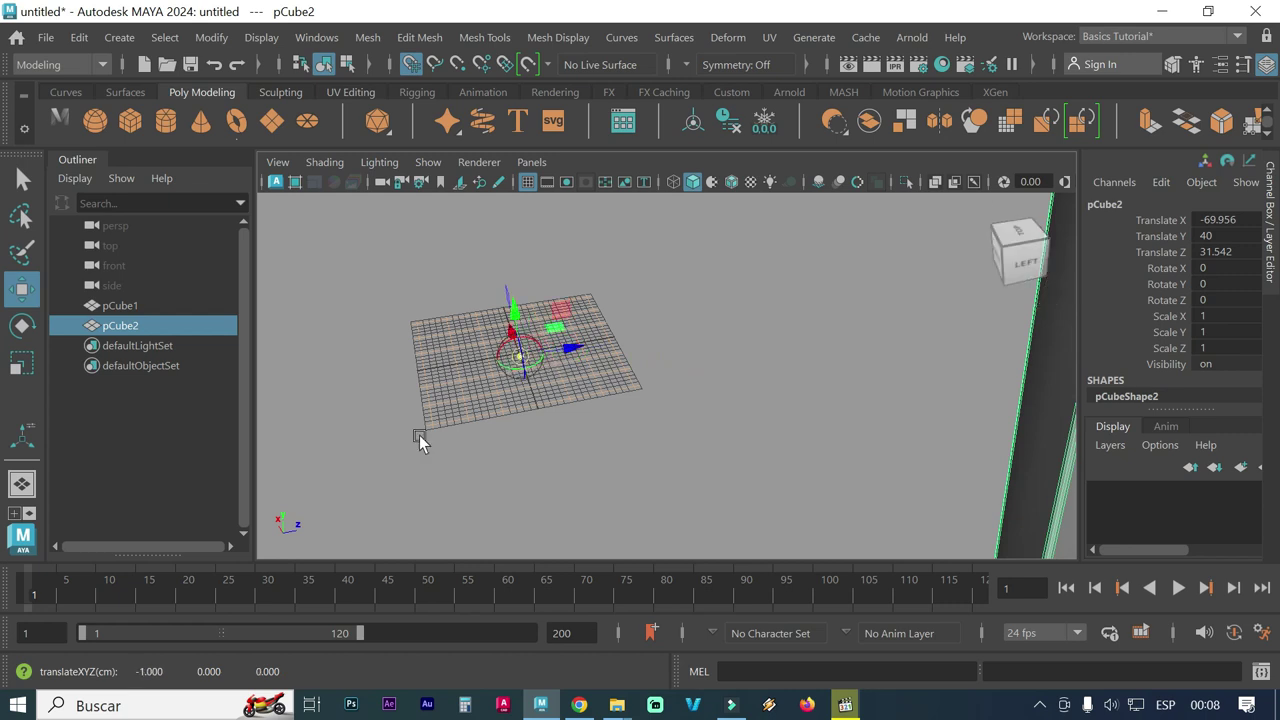
Place the leg's pivot near the world origin and frame the whole table and leg
scroll(505, 407, up, 2)
scroll(550, 376, up, 2)
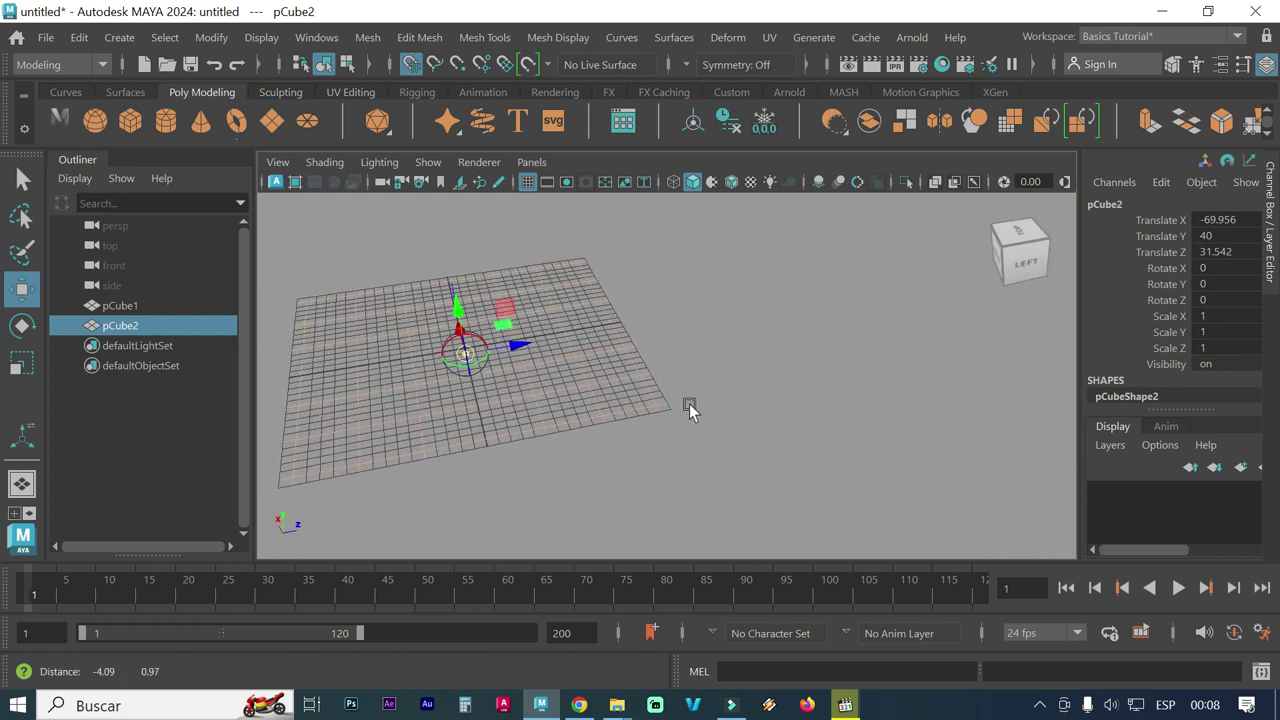
scroll(560, 330, up, 1)
scroll(671, 385, up, 2)
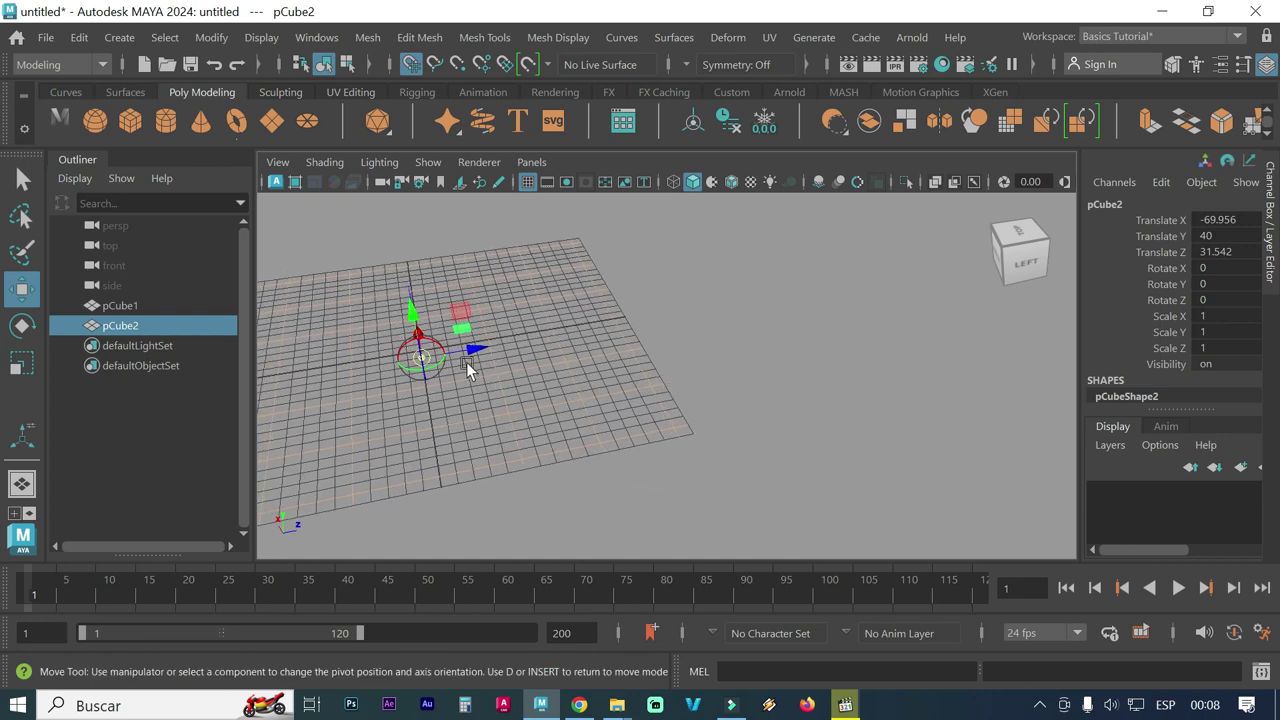
drag(426, 358, 422, 347)
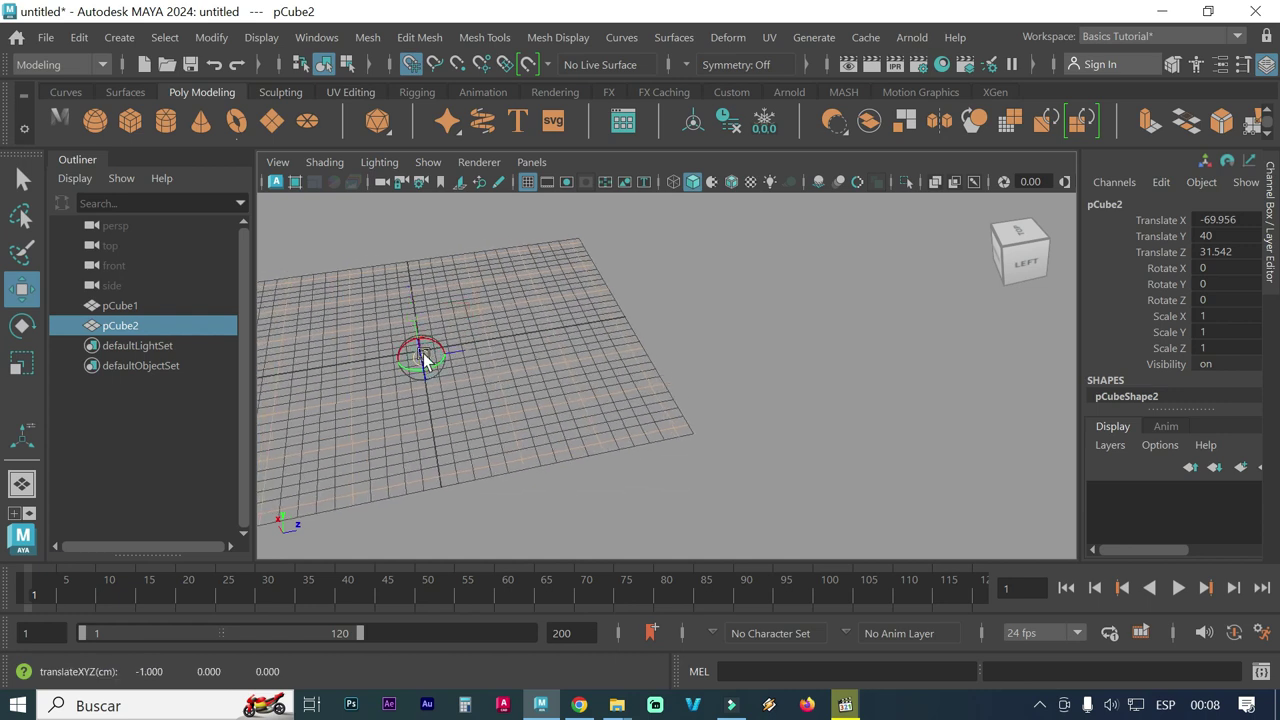
scroll(492, 413, up, 1)
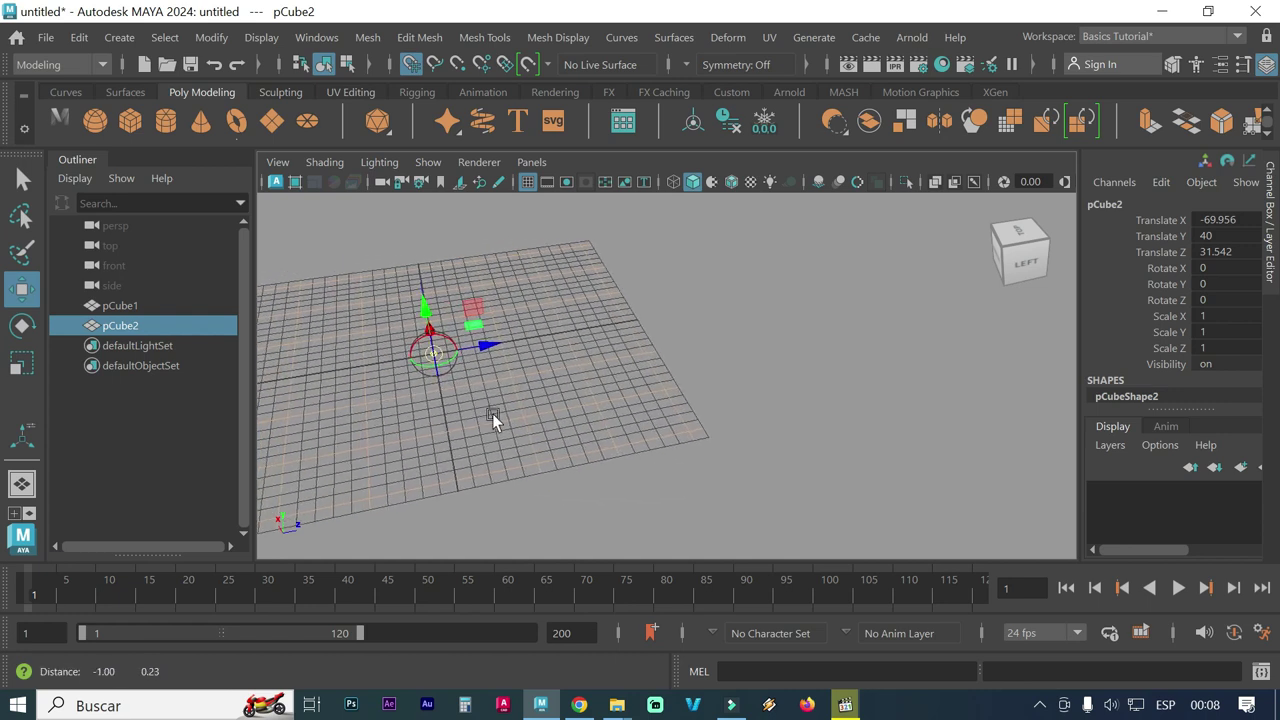
scroll(600, 420, up, 2)
scroll(917, 386, up, 1)
scroll(772, 392, up, 1)
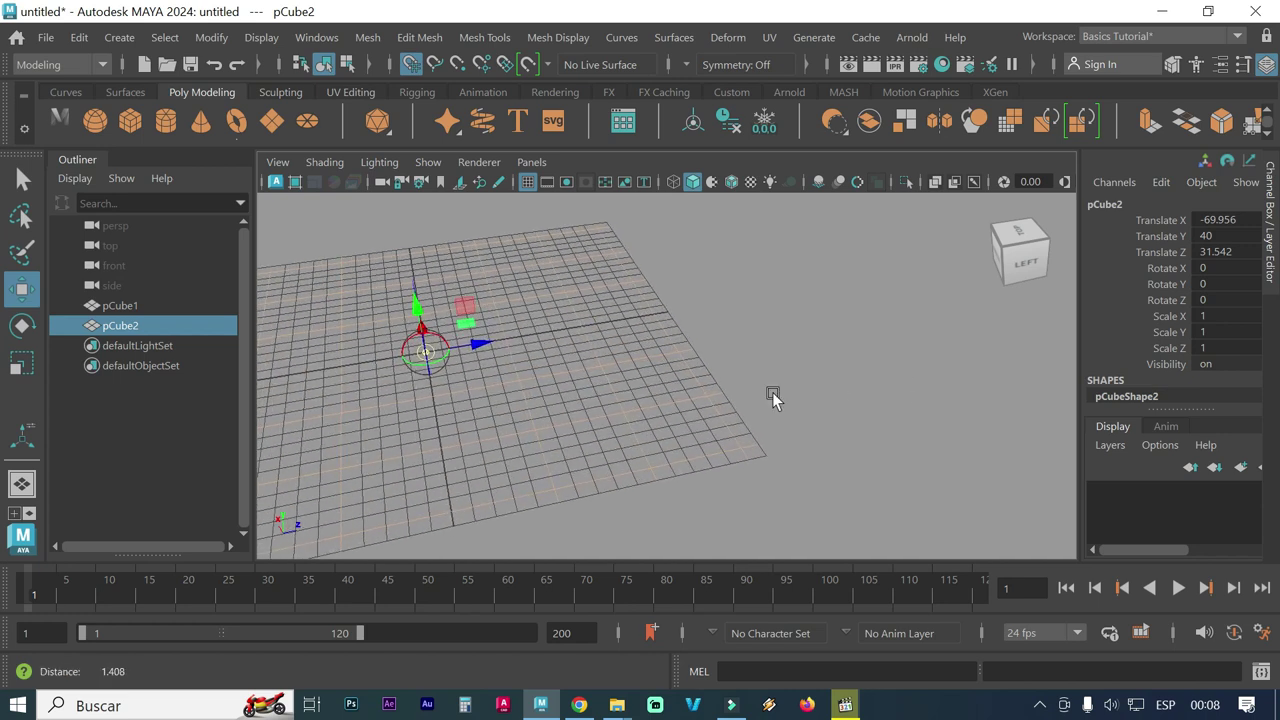
scroll(463, 364, up, 1)
scroll(385, 347, up, 1)
scroll(460, 355, down, 1)
scroll(574, 370, down, 1)
scroll(620, 374, down, 1)
scroll(744, 383, down, 1)
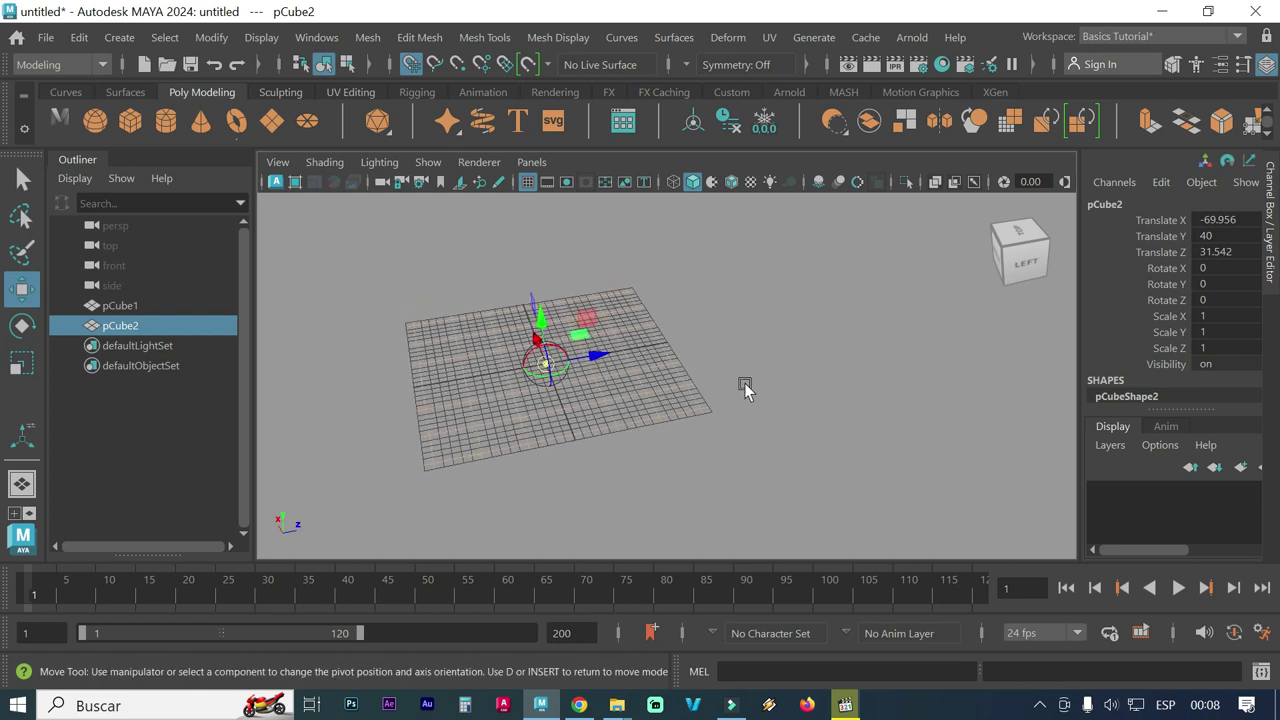
scroll(528, 359, down, 2)
scroll(545, 379, down, 1)
mouse_move(545, 379)
alt+mouse_down()
mouse_move(737, 434)
mouse_move(727, 430)
alt+mouse_up()
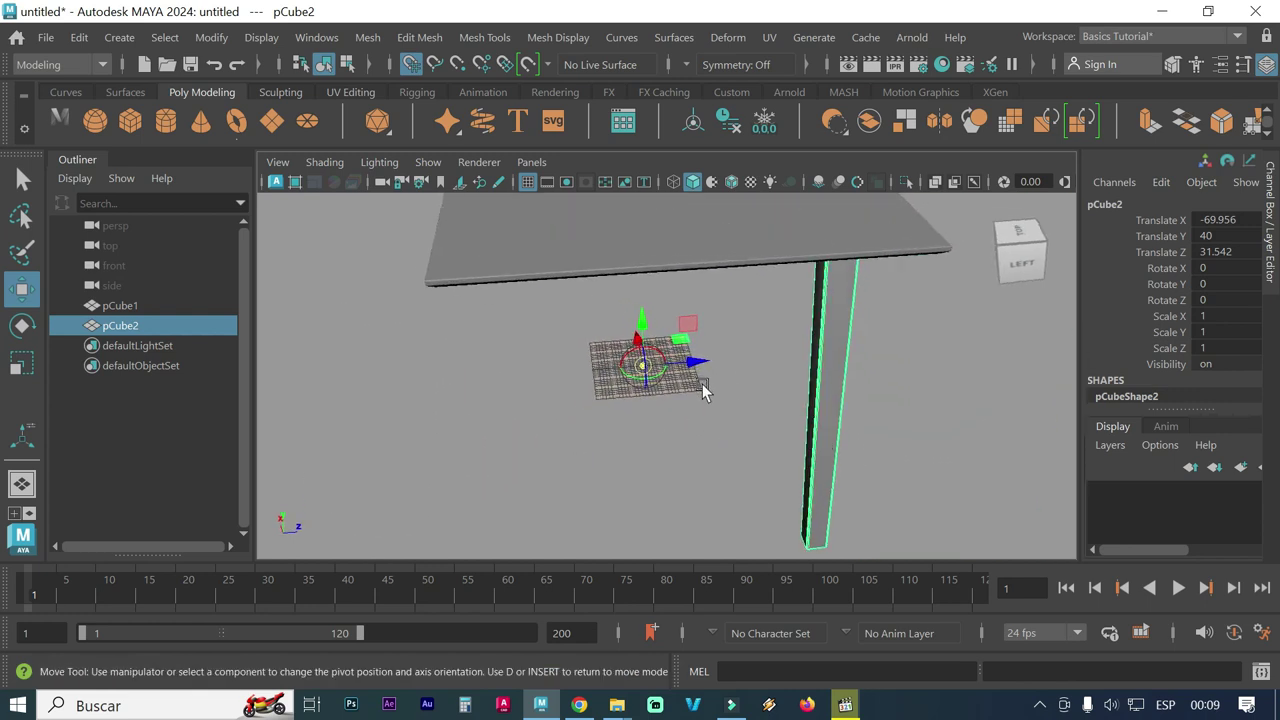
Reframe the camera on the table and marquee-select only the slanted leg pCube2
click(785, 450)
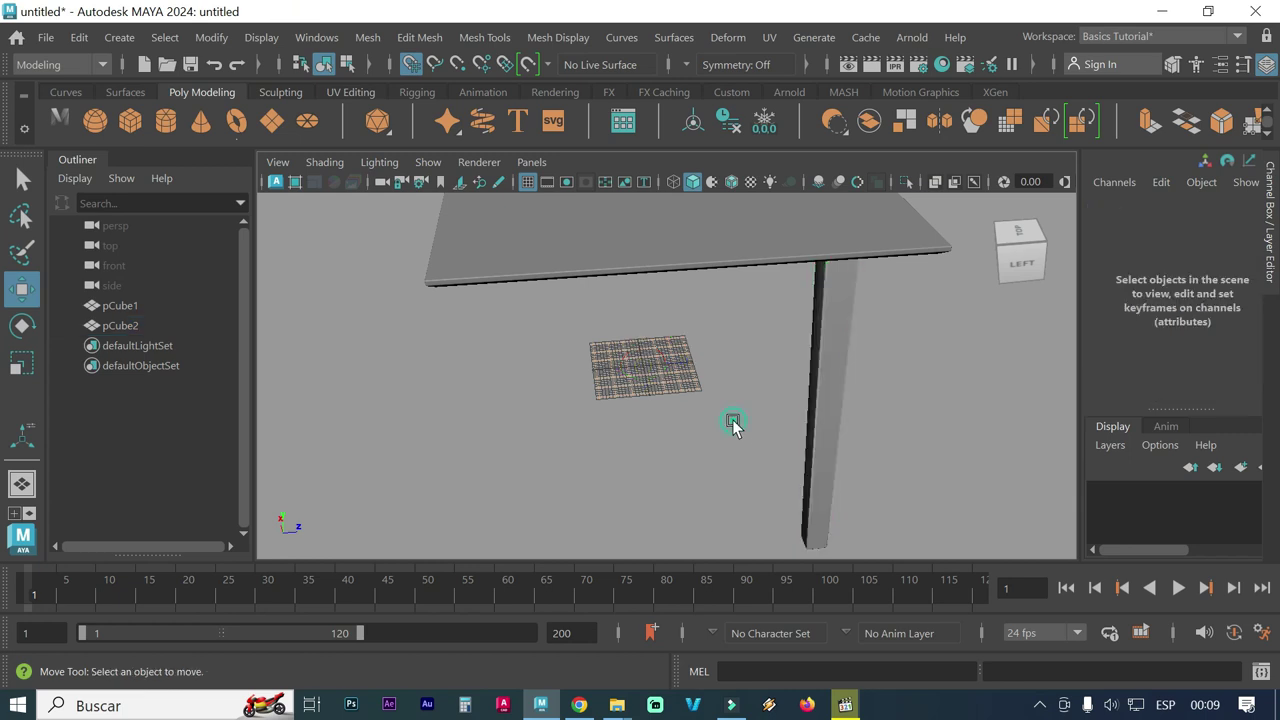
click(587, 275)
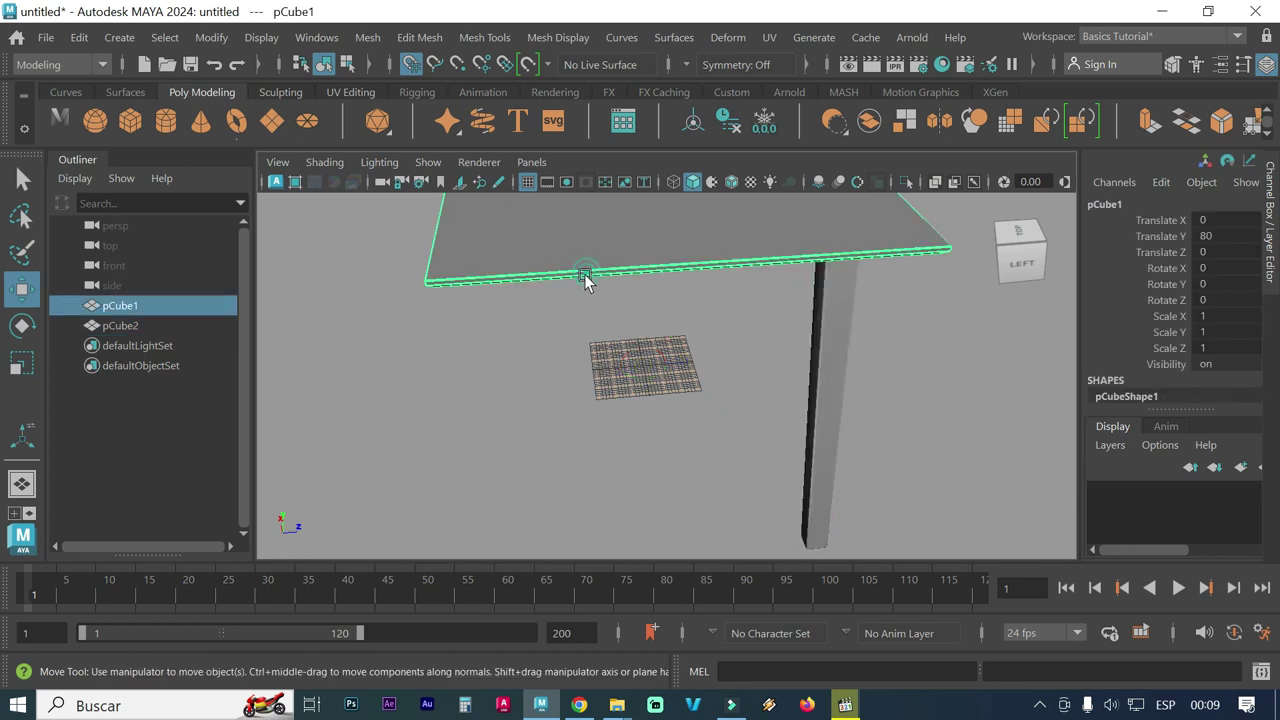
mouse_move(648, 391)
alt+right_down()
mouse_move(562, 398)
mouse_move(604, 404)
mouse_move(579, 461)
mouse_move(646, 305)
alt+right_up()
mouse_move(580, 423)
alt+right_down()
mouse_move(652, 442)
mouse_move(570, 419)
mouse_move(677, 420)
alt+right_up()
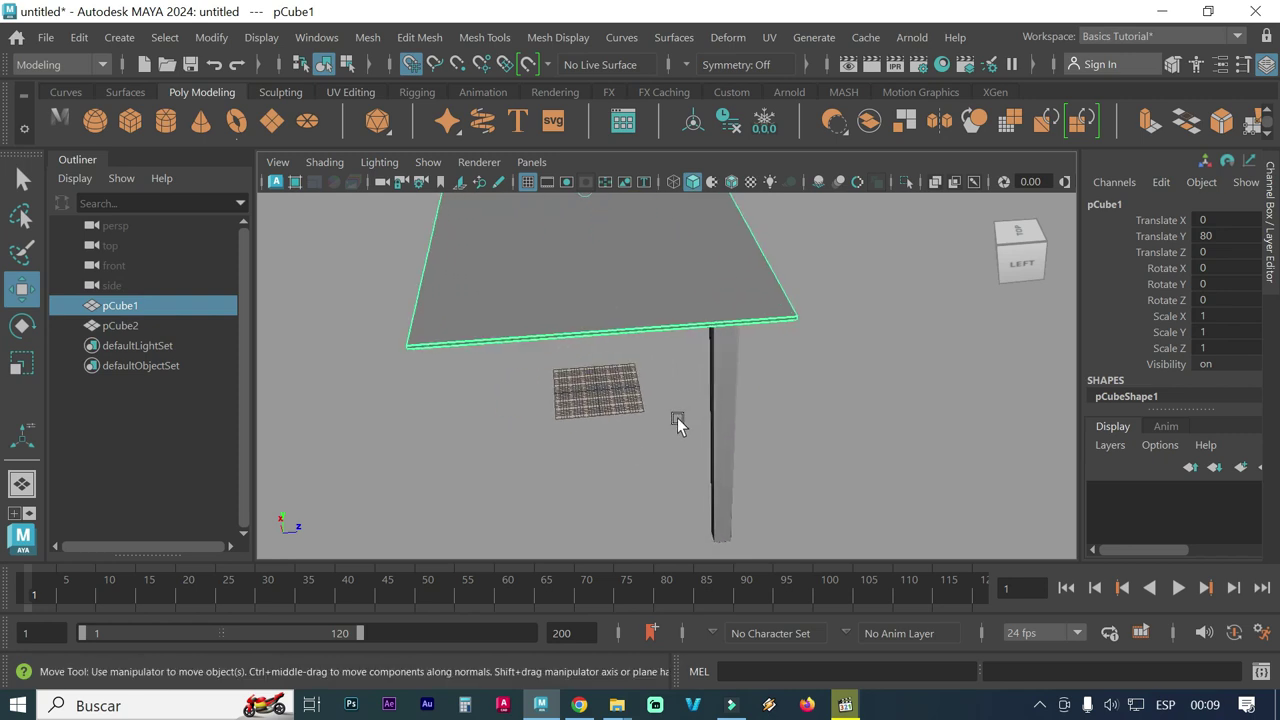
drag(860, 491, 714, 417)
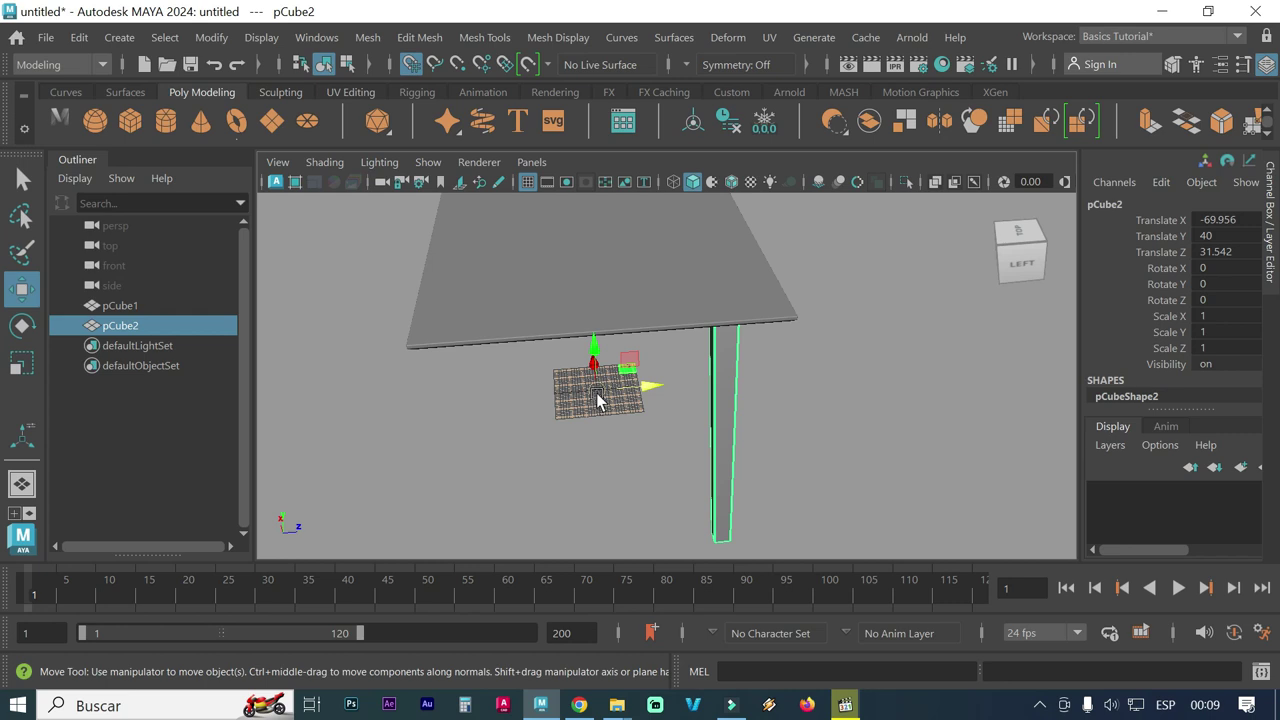
click(648, 477)
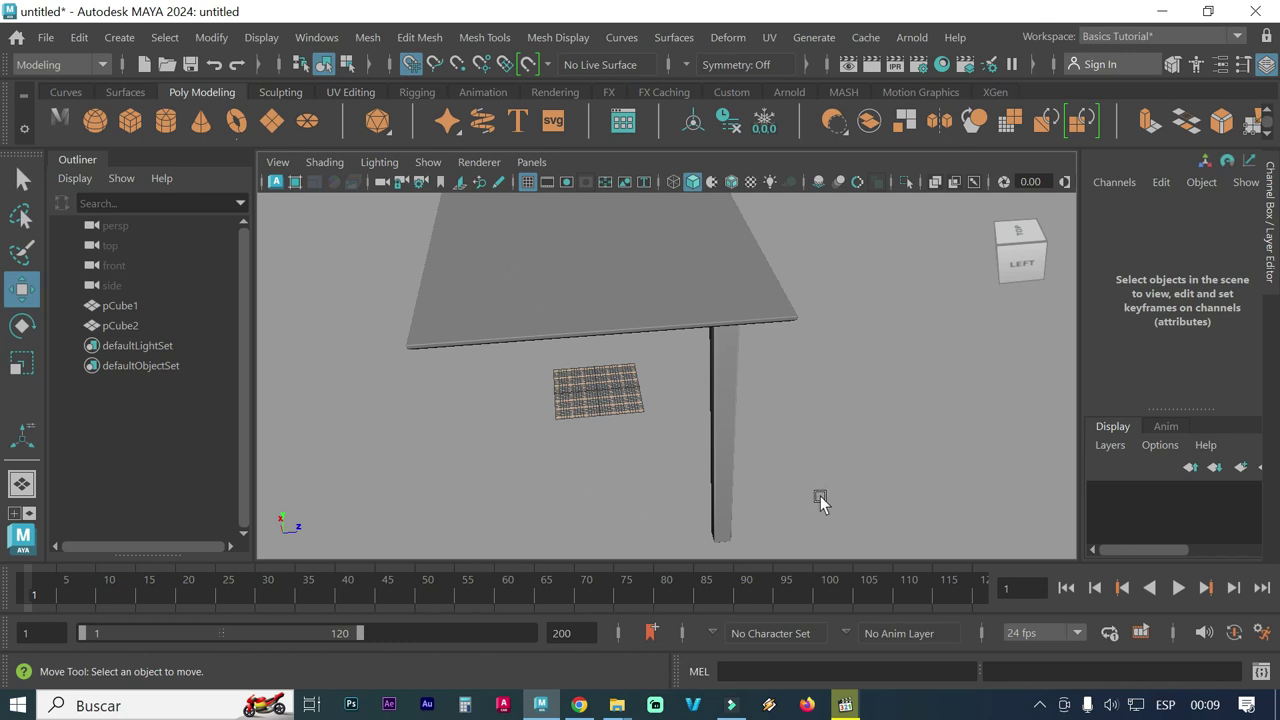
drag(817, 521, 667, 478)
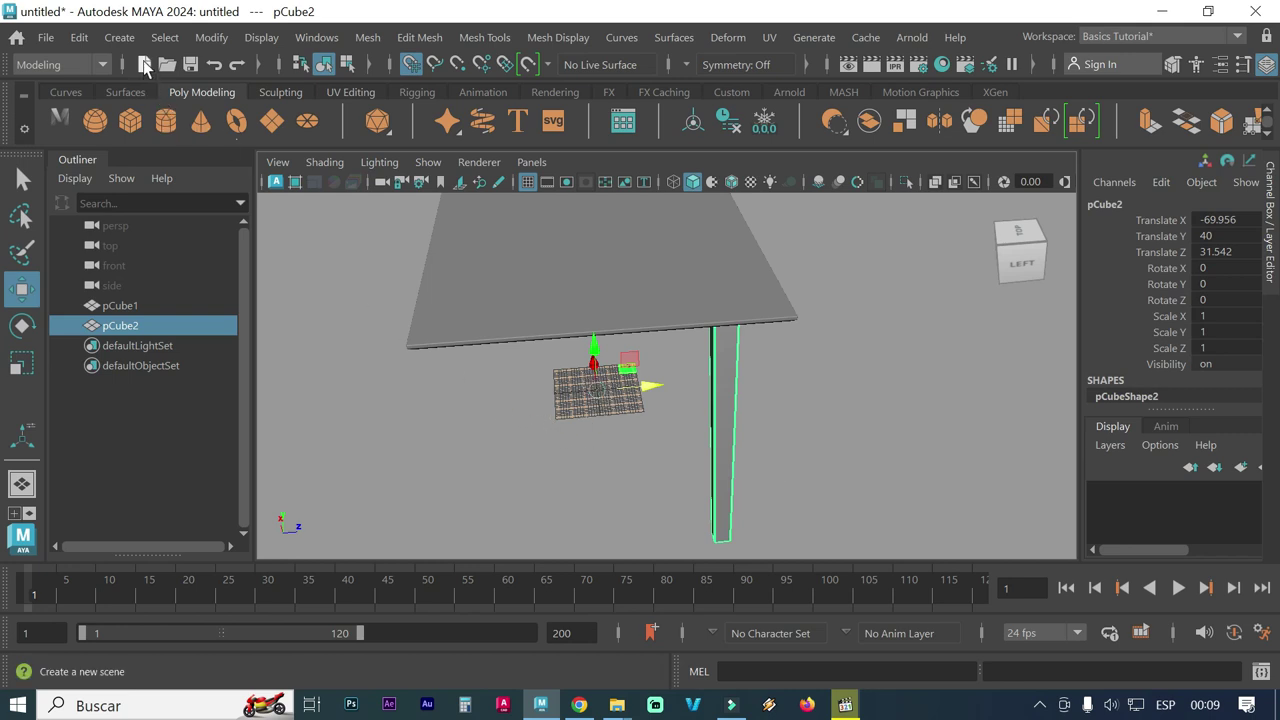
Reselect the slanted leg and duplicate it with Ctrl+D, creating pCube3
click(119, 38)
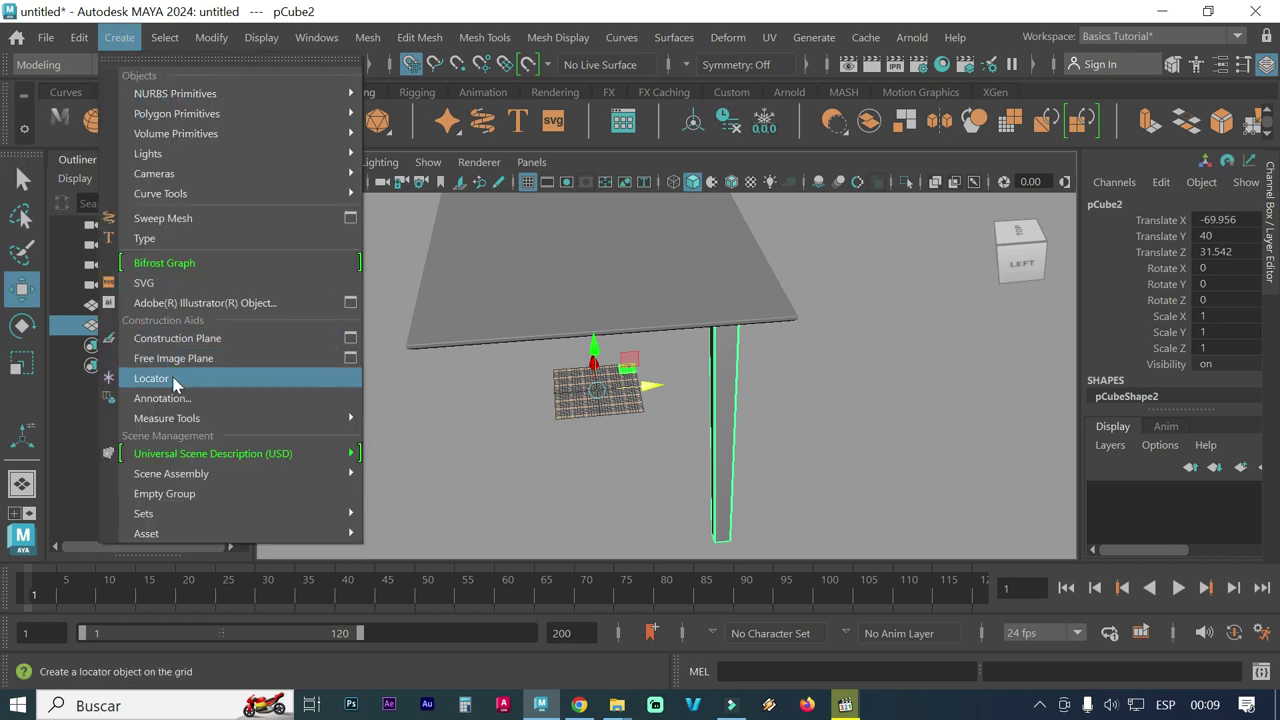
mouse_move(79, 37)
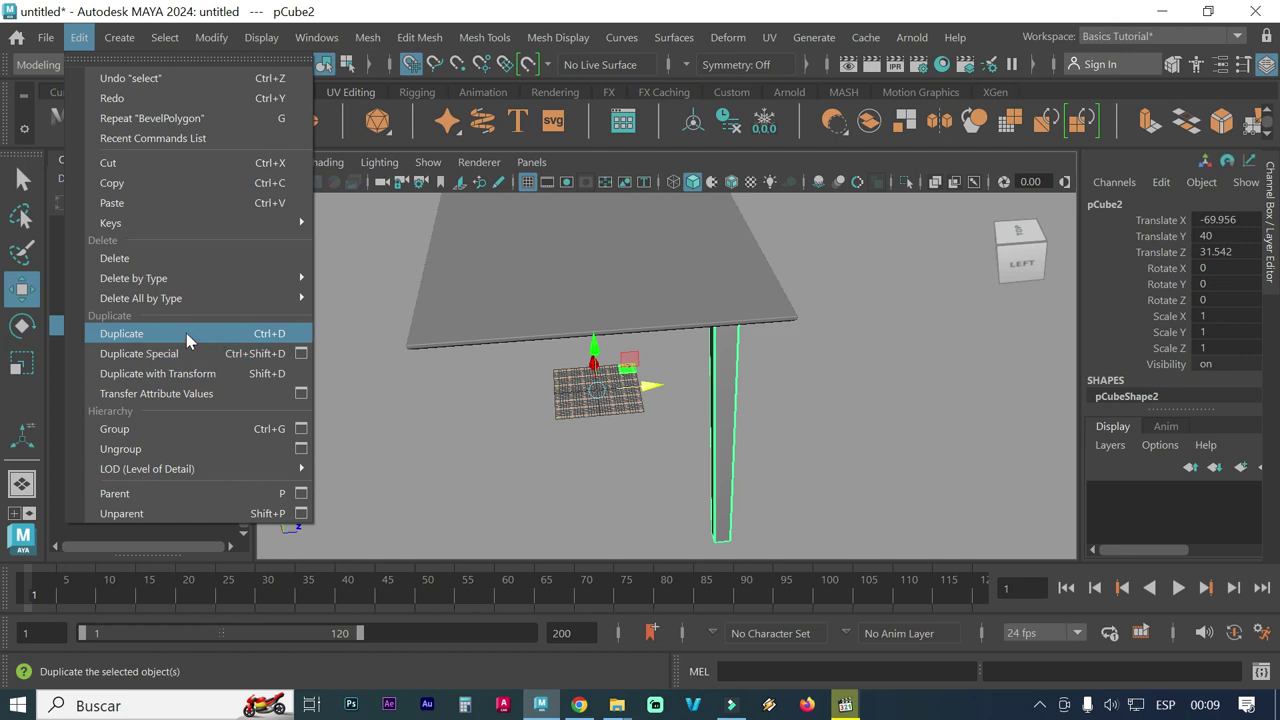
click(568, 477)
drag(806, 500, 655, 458)
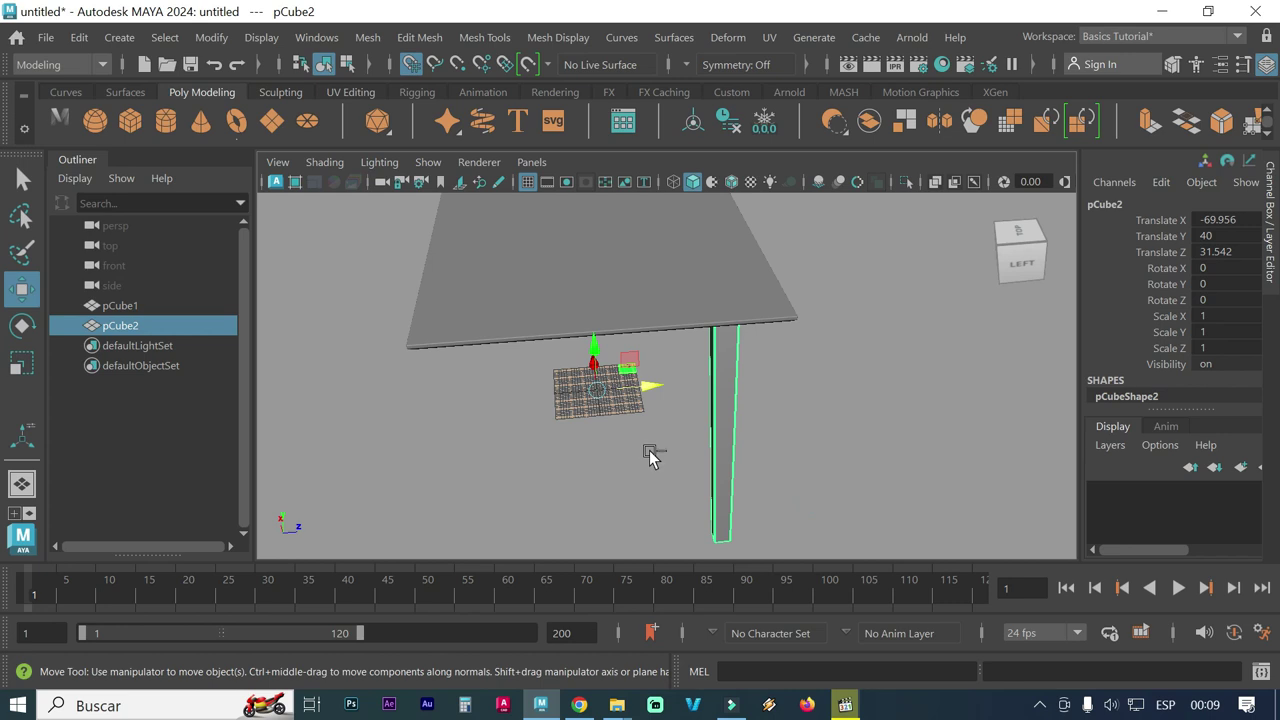
key(ctrl+d)
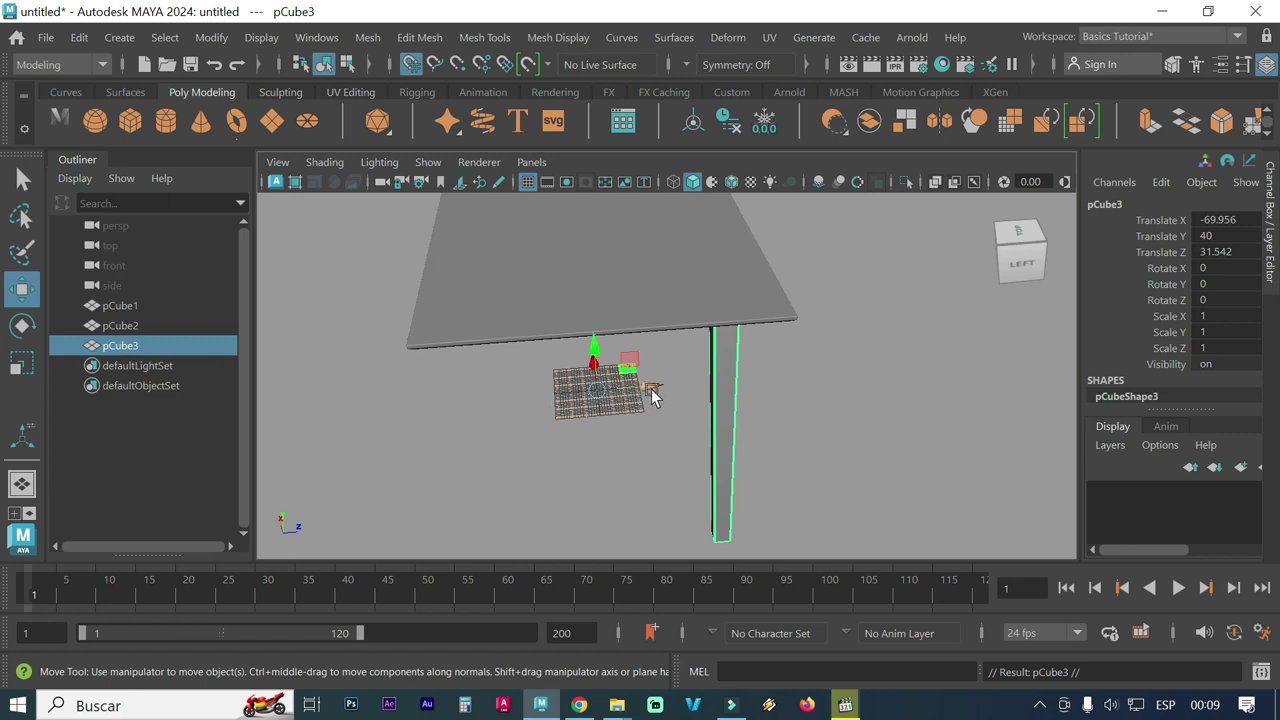
Try moving pCube3 and negating Translate Z, then undo back to -69.956, 40, 31.542
drag(645, 390, 382, 400)
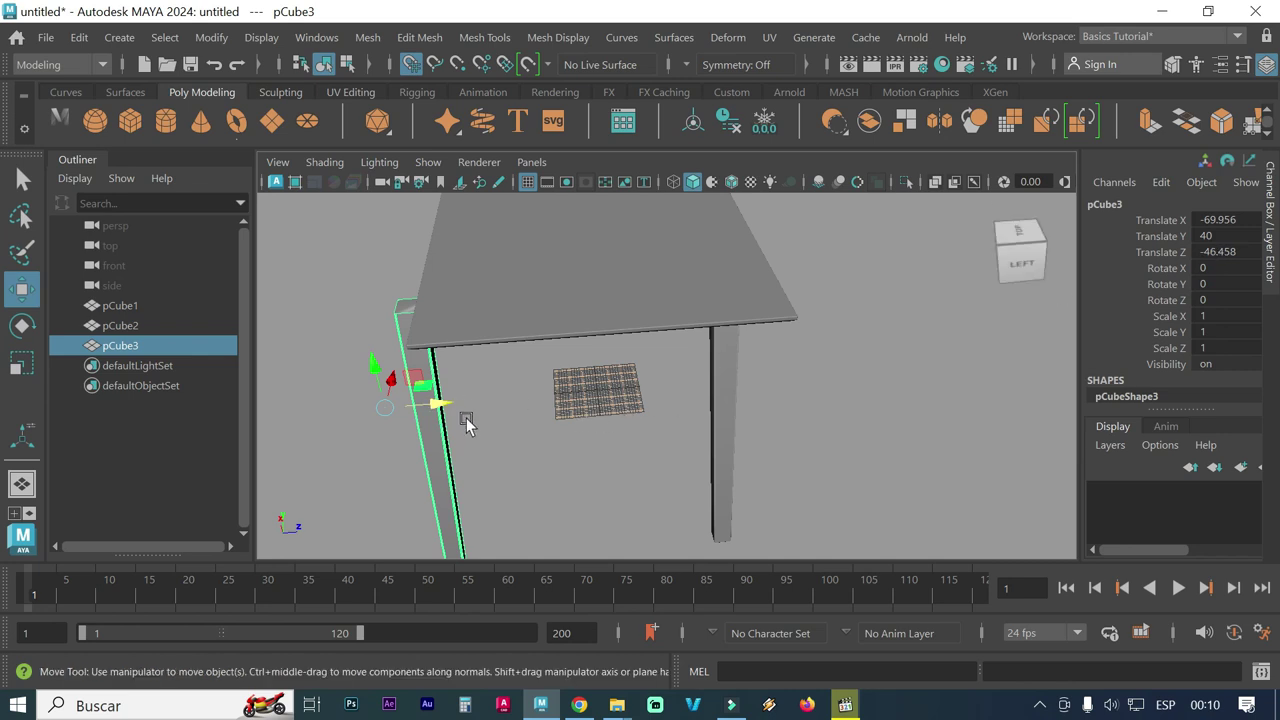
key(ctrl+z)
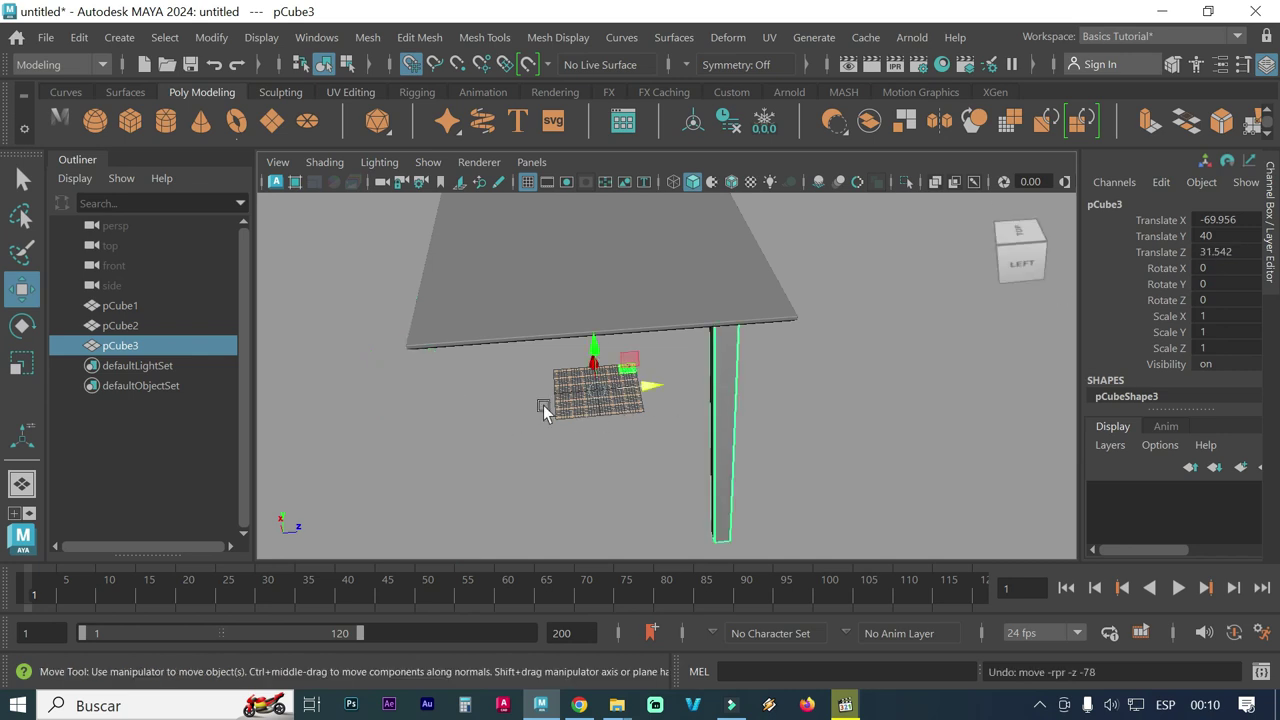
double_click(1240, 254)
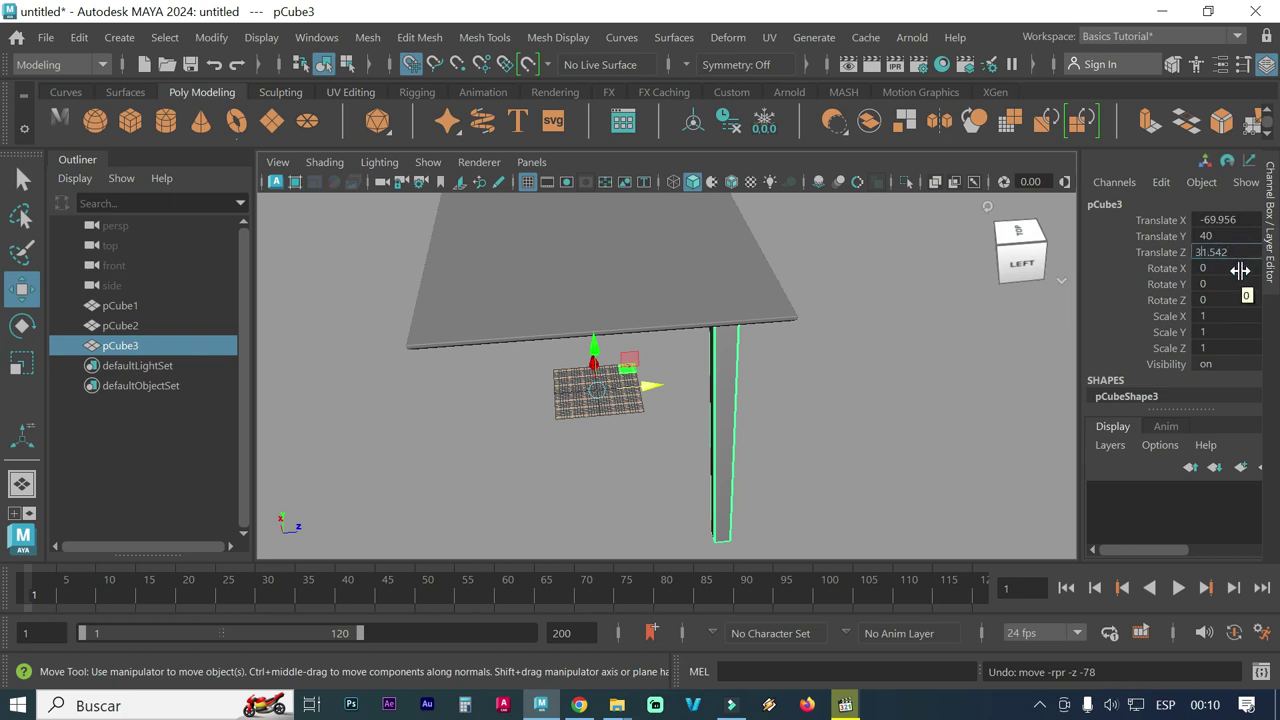
text(-)
key(Return)
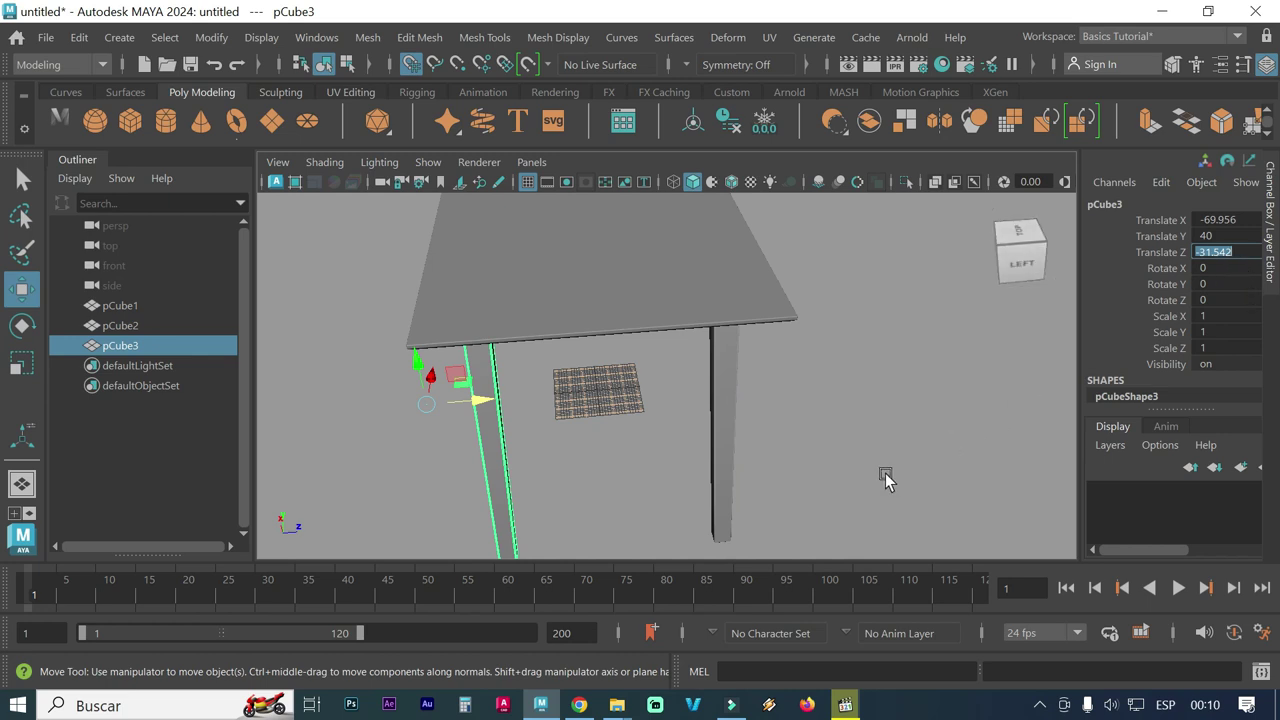
click(835, 475)
key(ctrl+z)
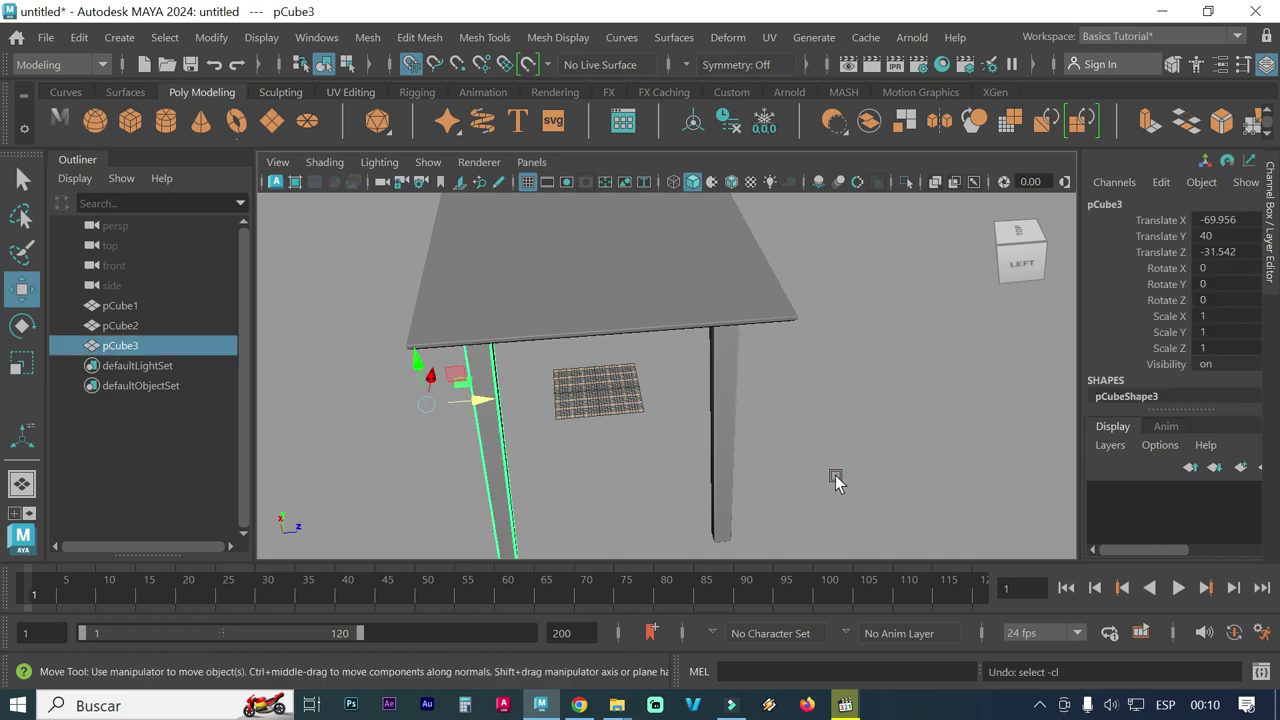
key(ctrl+z)
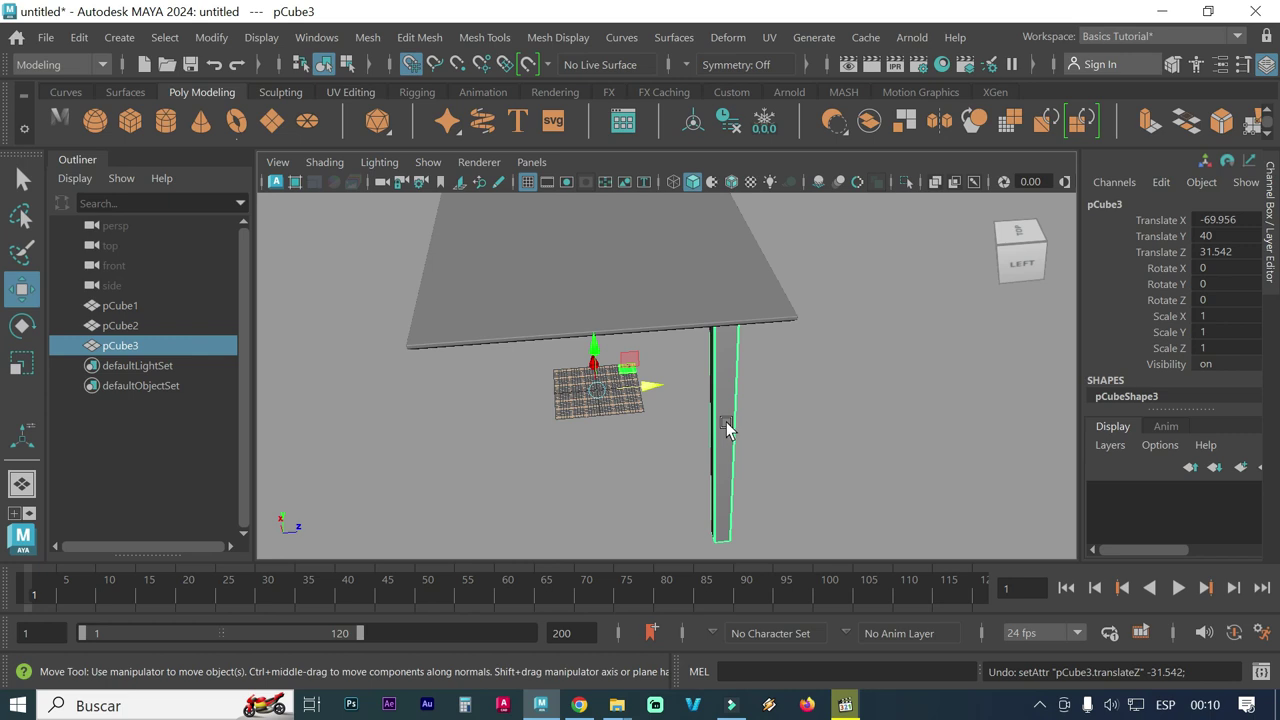
key(r)
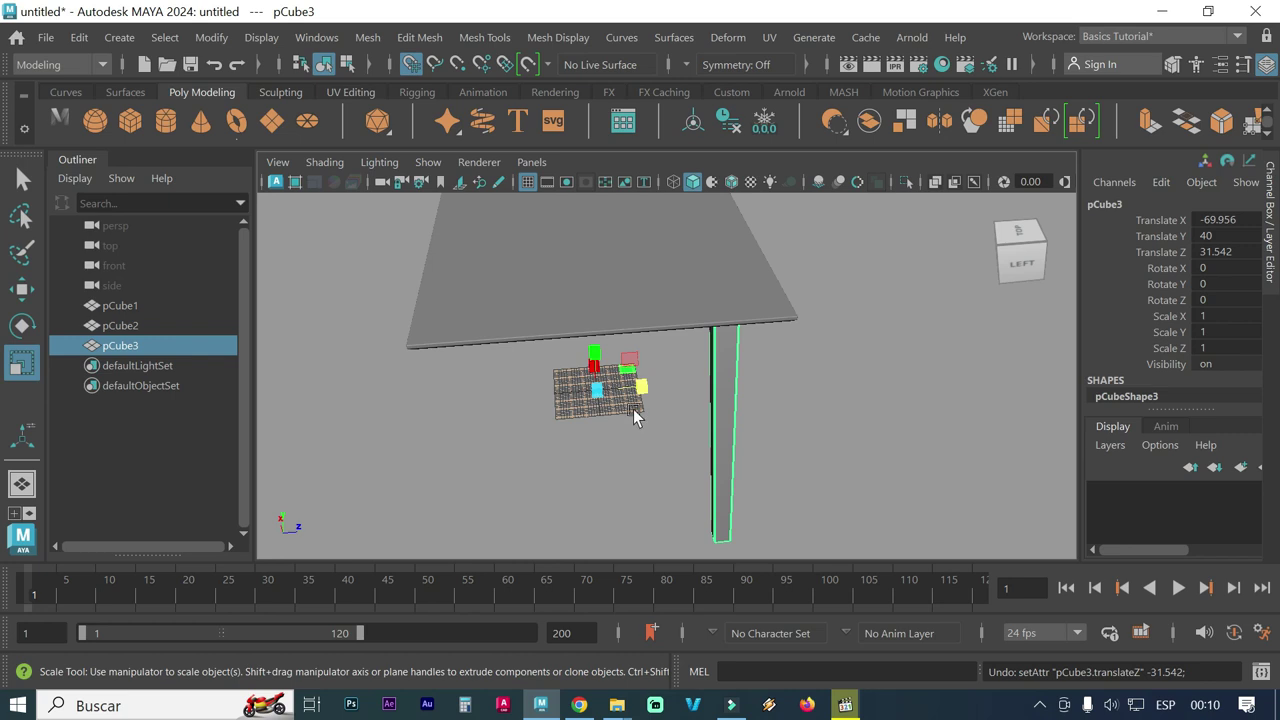
Set pCube3's Scale Z to -1 in the Channel Box to mirror the leg
drag(642, 384, 551, 394)
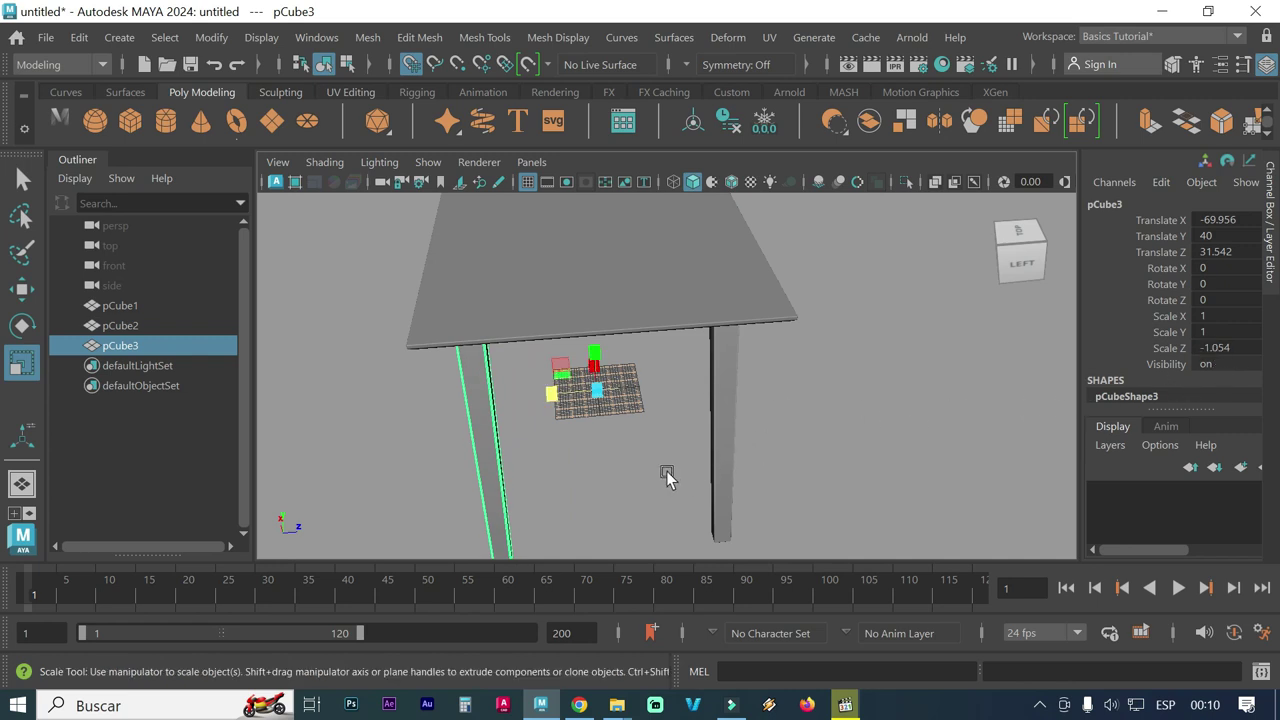
key(ctrl+z)
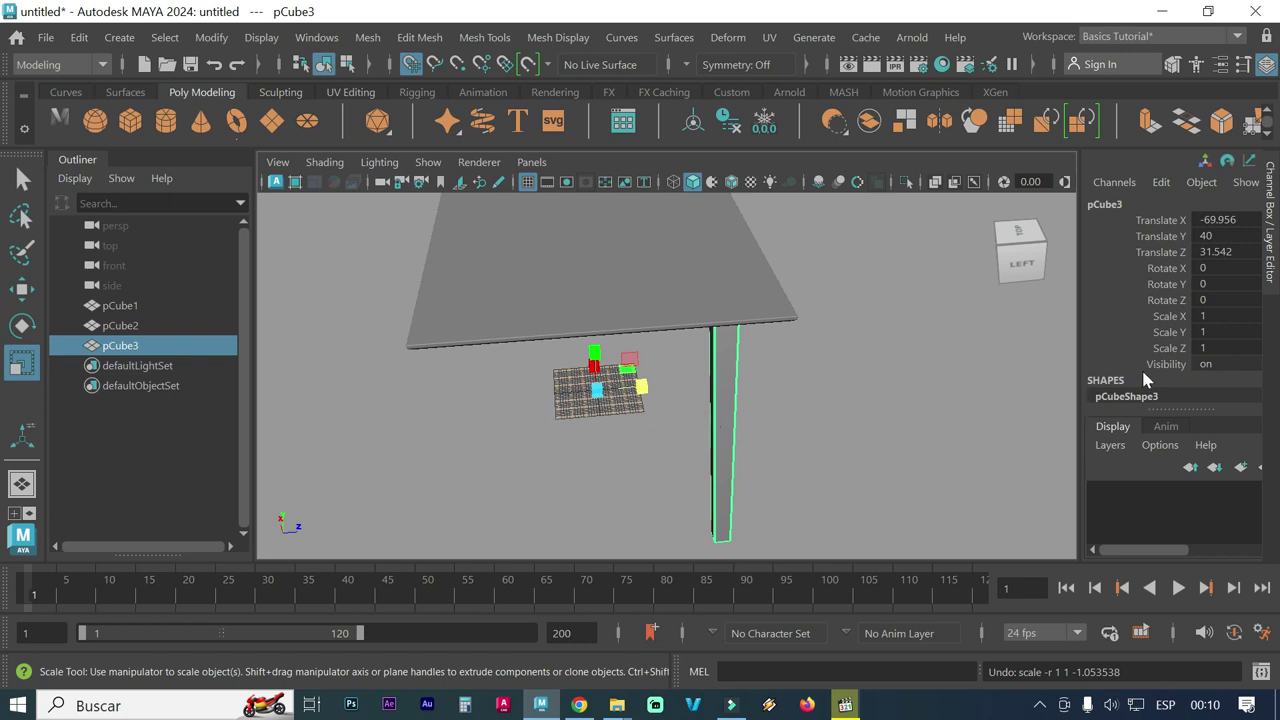
click(1203, 346)
text(-)
key(Return)
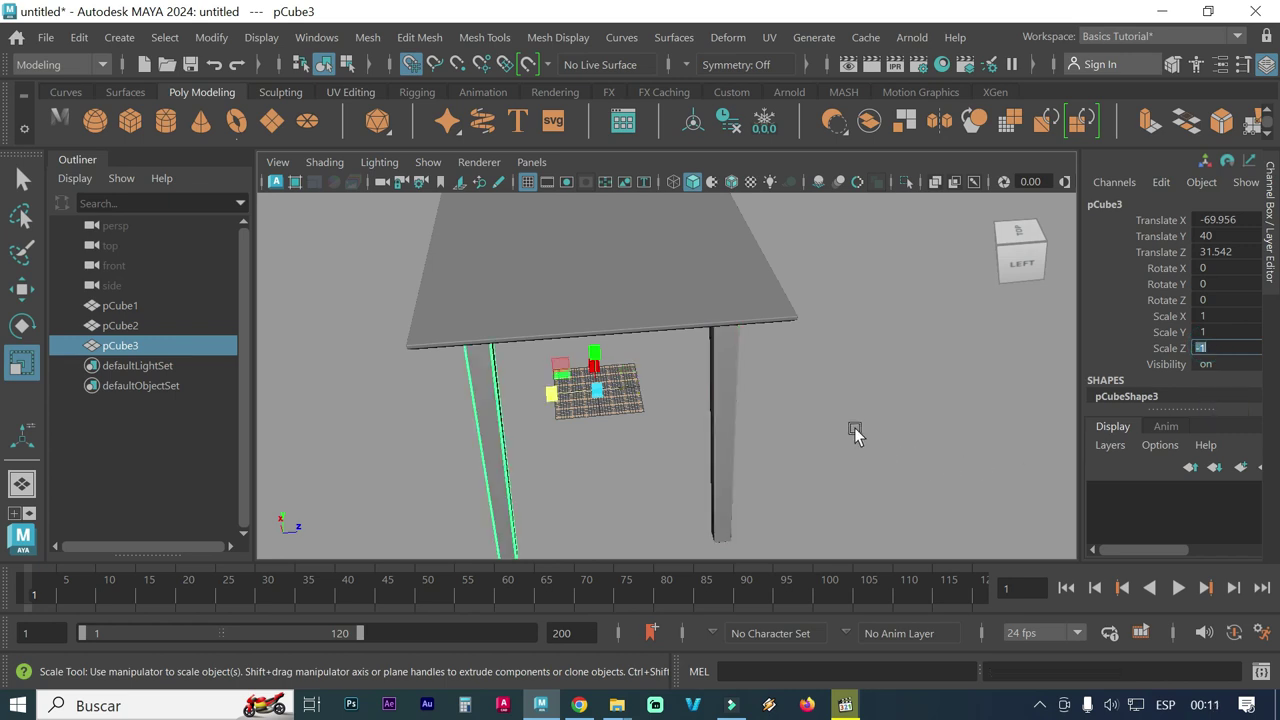
Reframe to a near-front view of the table and select both legs together
mouse_move(876, 455)
alt+mouse_down()
mouse_move(844, 452)
mouse_move(881, 449)
alt+mouse_up()
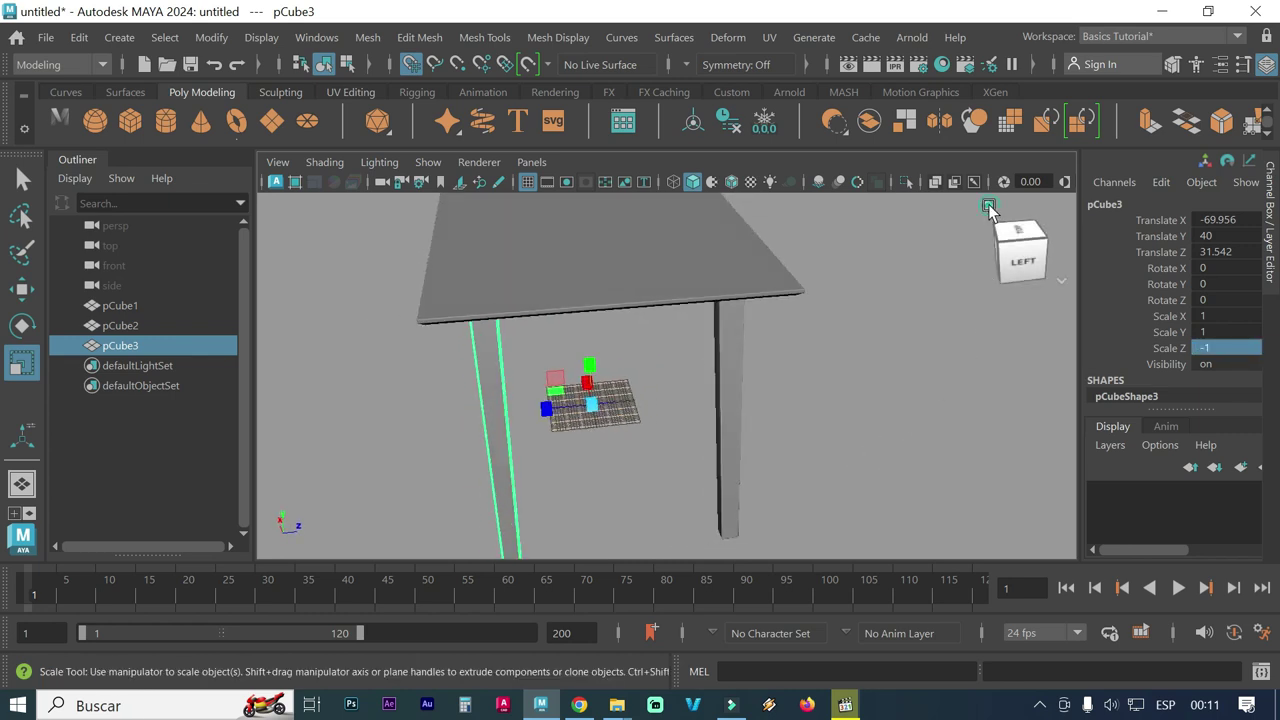
click(988, 205)
scroll(834, 358, down, 2)
scroll(834, 358, down, 2)
scroll(834, 358, down, 2)
scroll(834, 358, down, 2)
scroll(834, 358, down, 2)
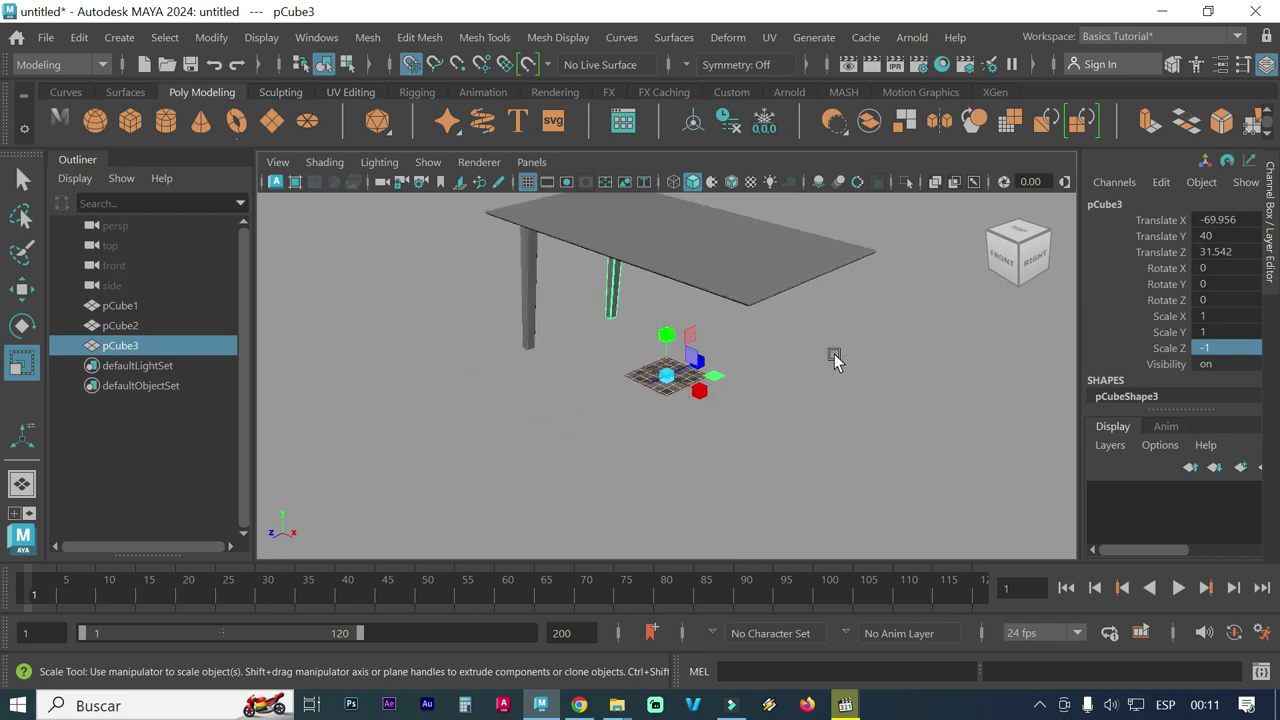
alt+right_drag(637, 370, 491, 460)
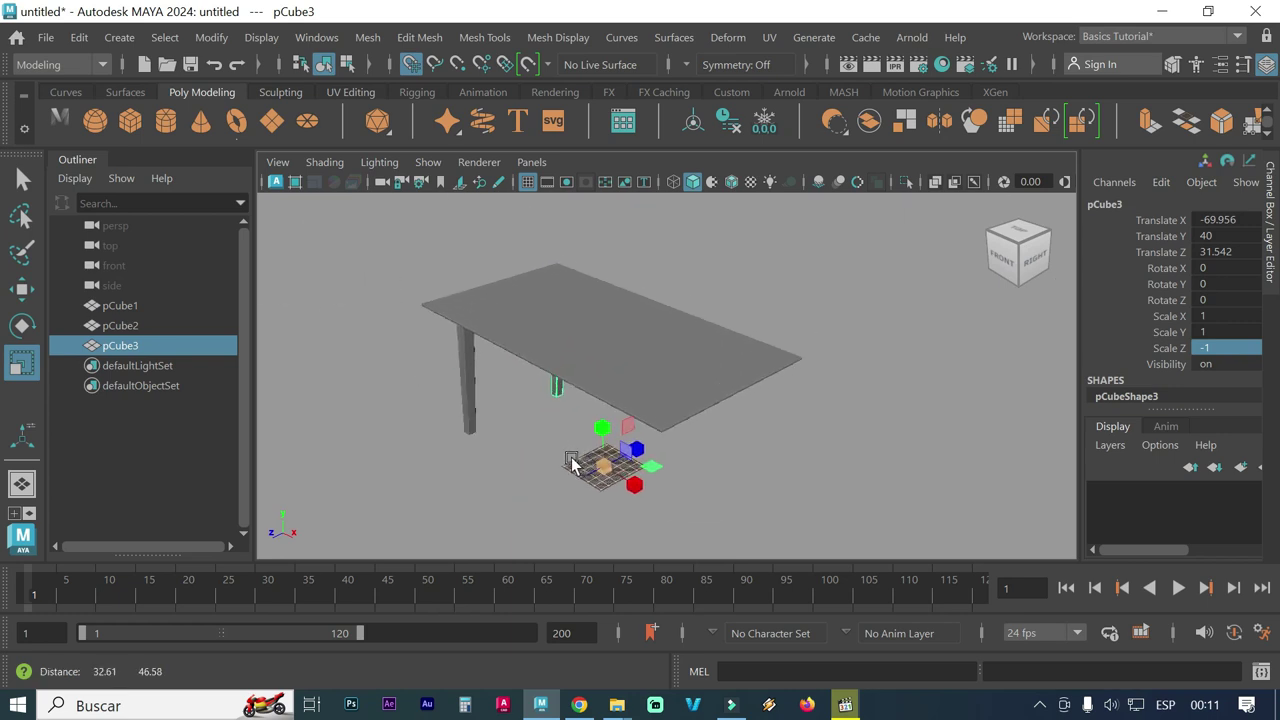
alt+drag(491, 460, 571, 450)
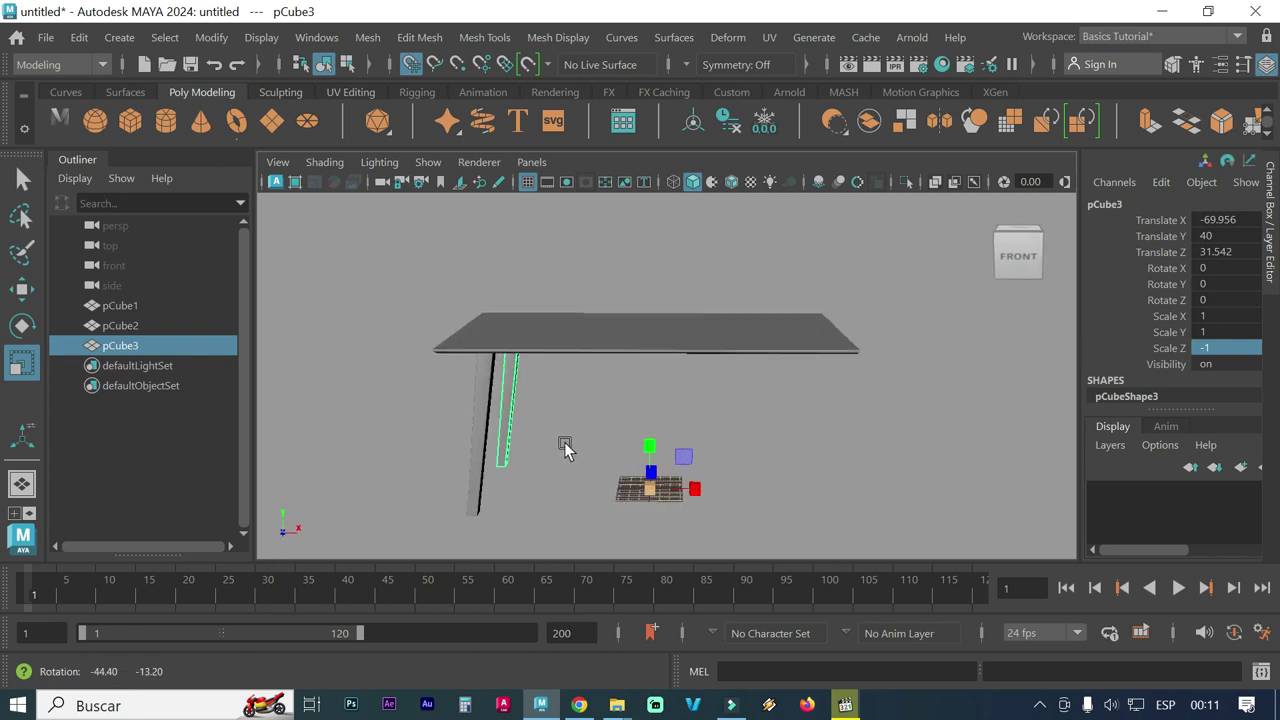
scroll(670, 440, up, 2)
alt+middle_drag(670, 440, 666, 411)
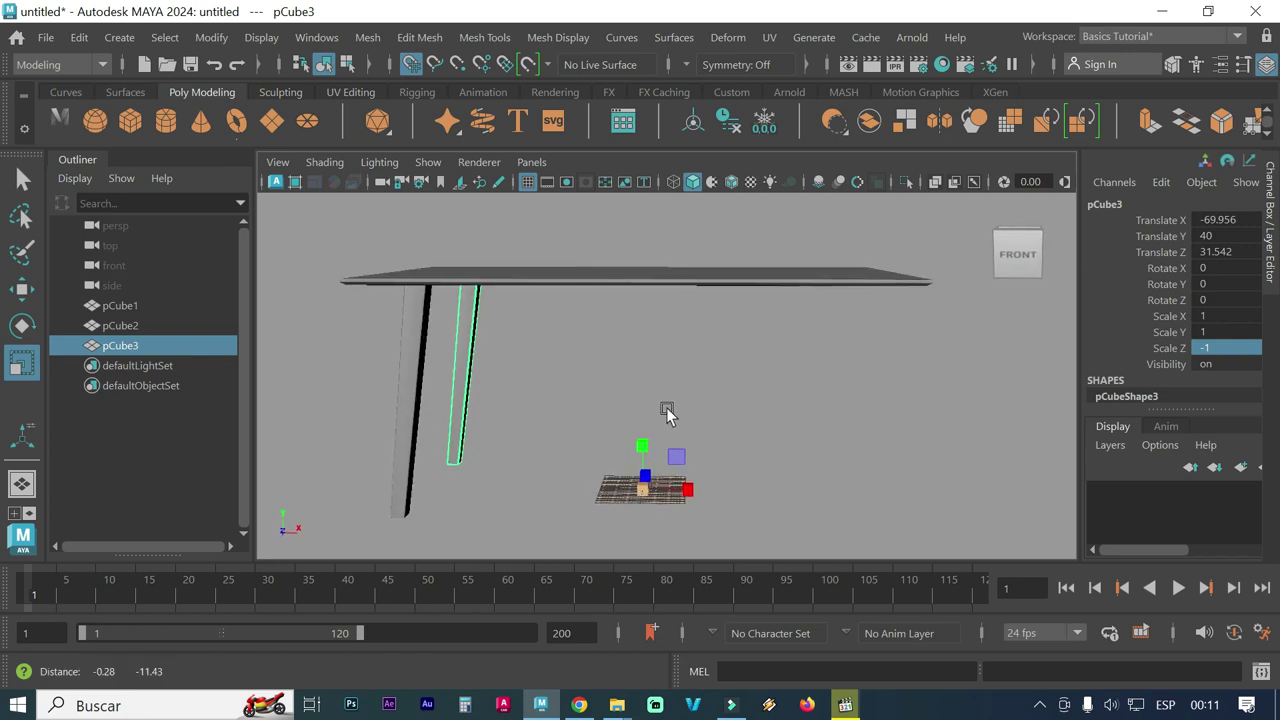
shift+drag(501, 527, 376, 403)
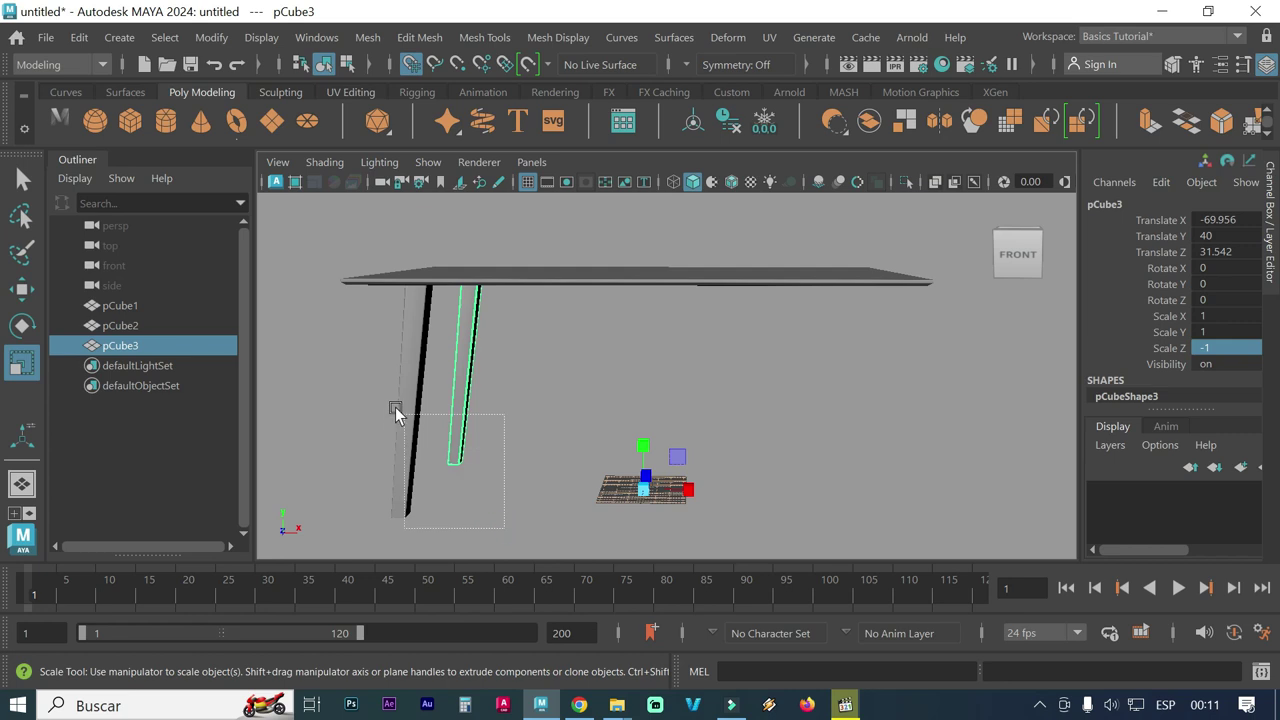
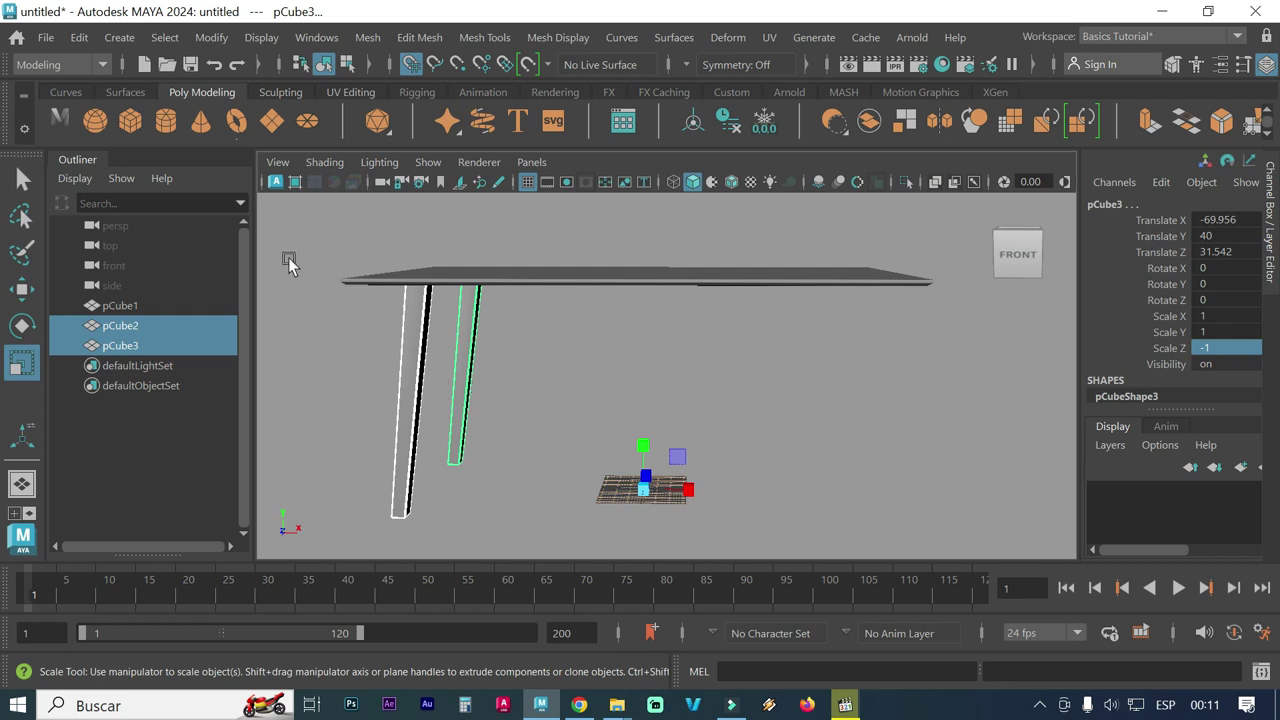
Duplicate the two angled legs and mirror the copies to the right side with Scale X -1
click(78, 40)
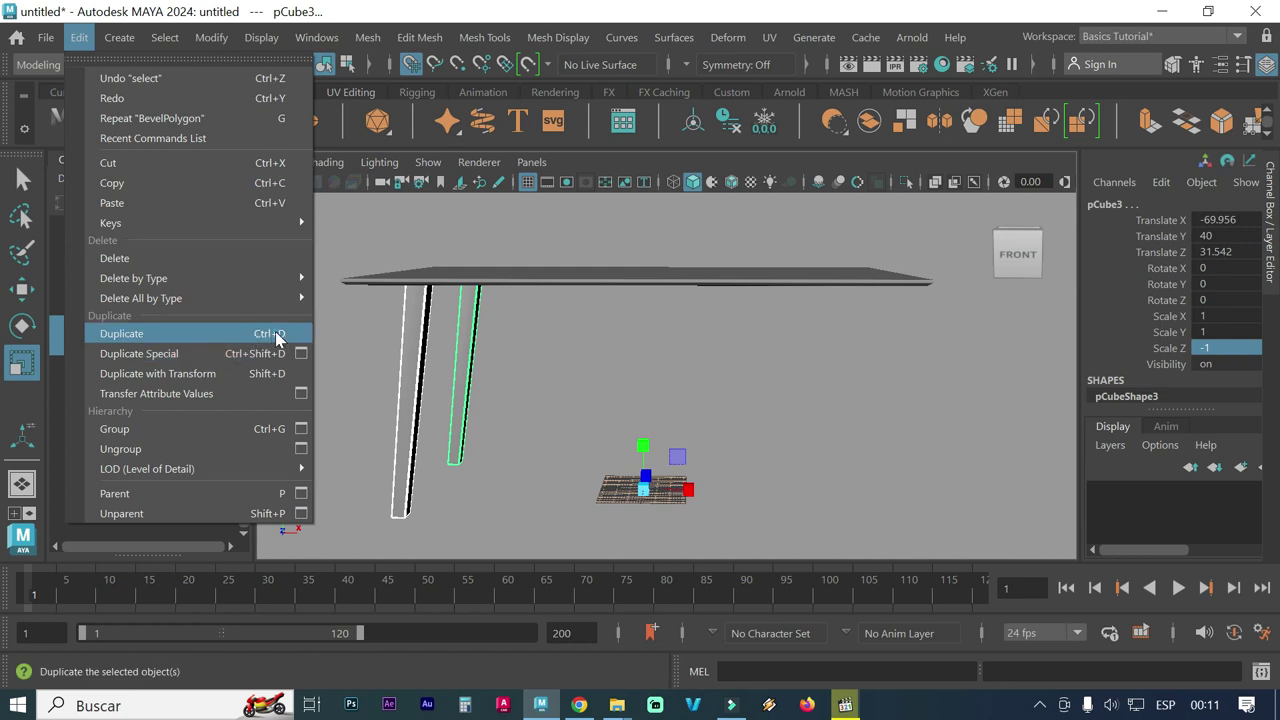
click(279, 335)
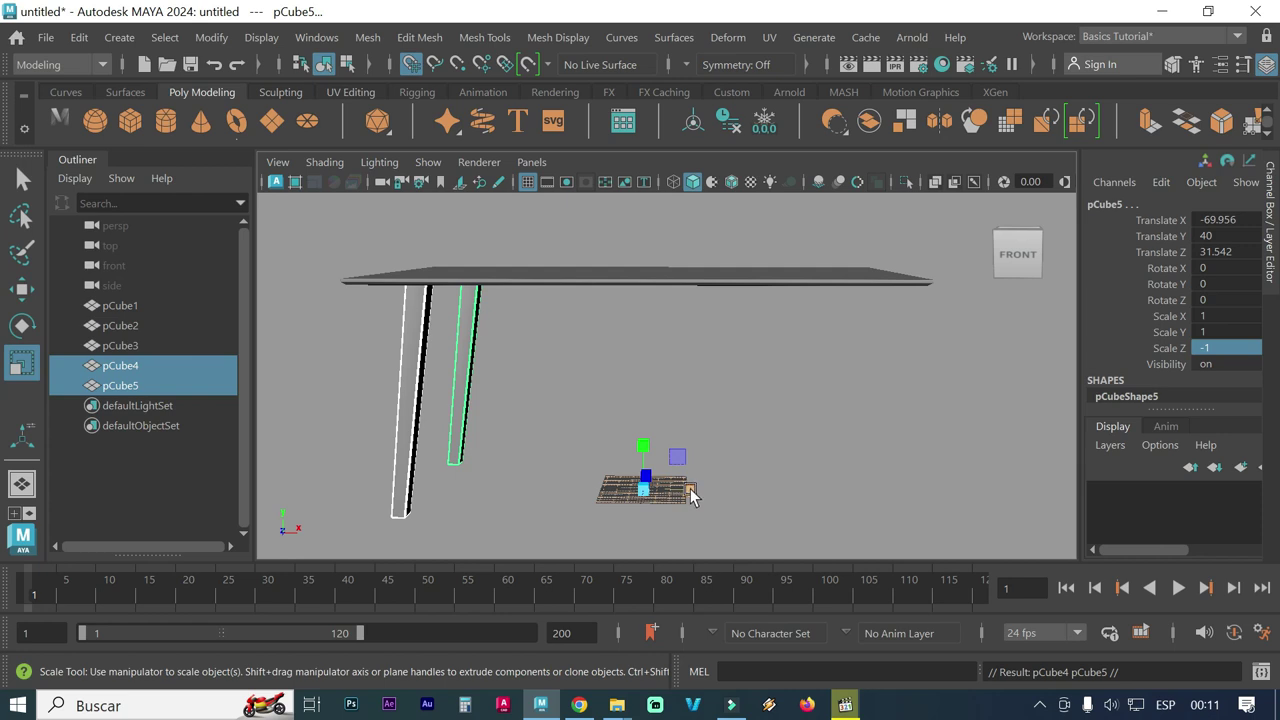
mouse_move(687, 489)
mouse_down()
mouse_move(587, 490)
mouse_move(598, 494)
mouse_up()
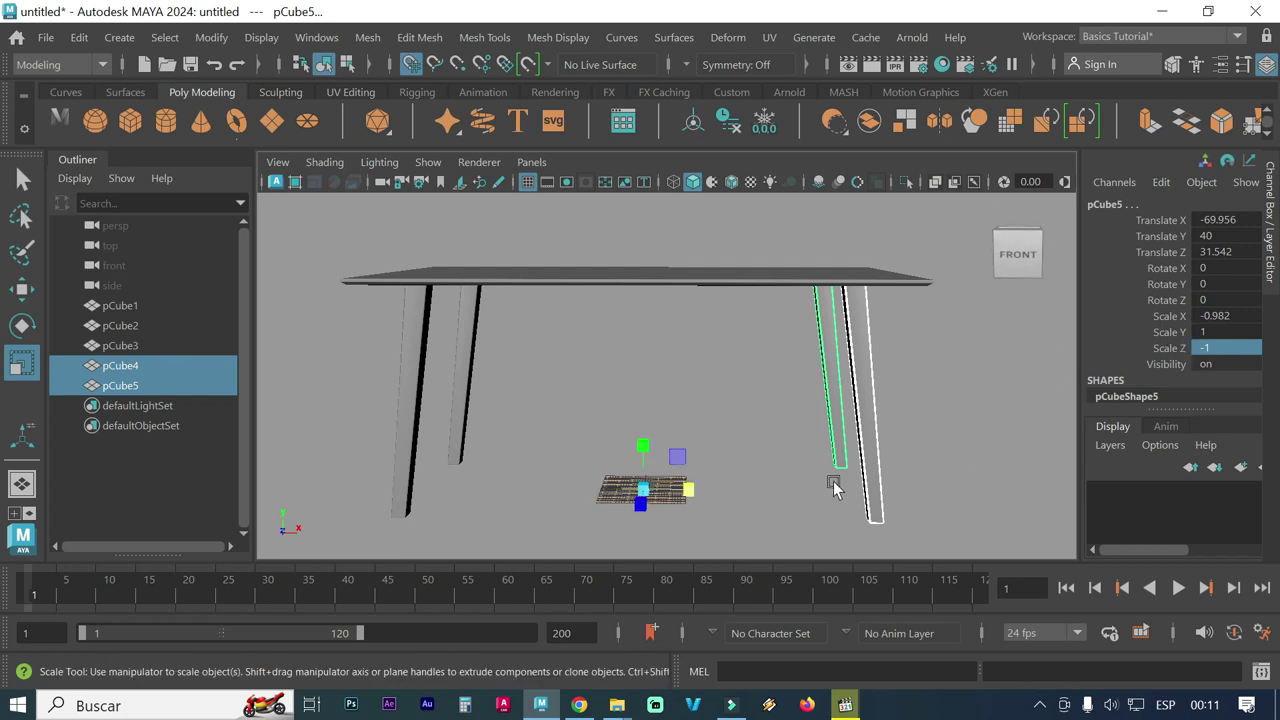
drag(695, 490, 685, 488)
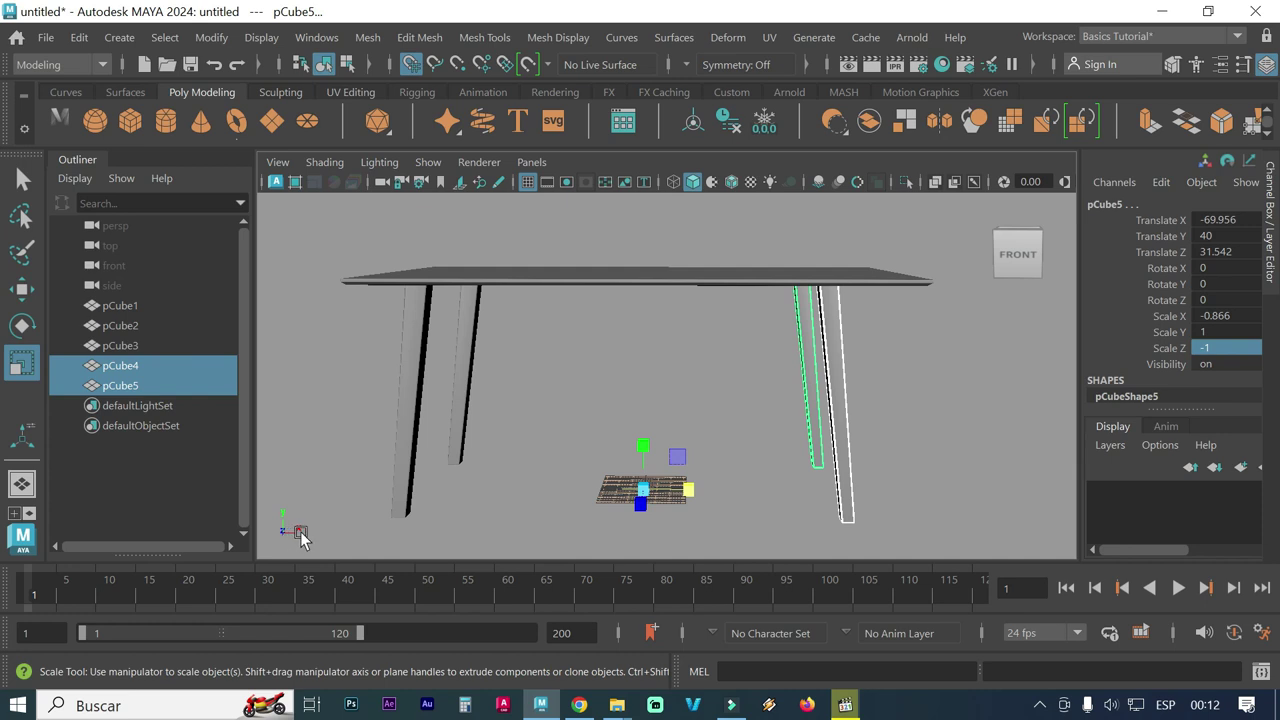
click(1230, 318)
text(-1)
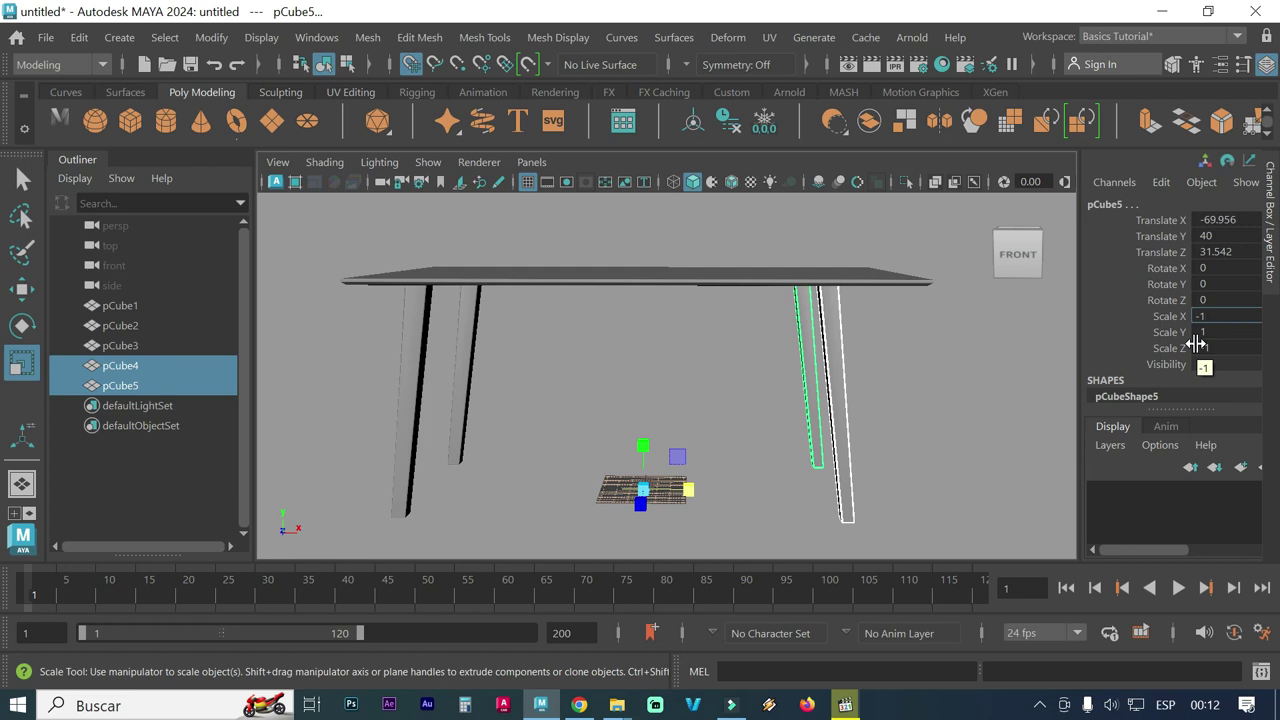
key(Return)
key(Return)
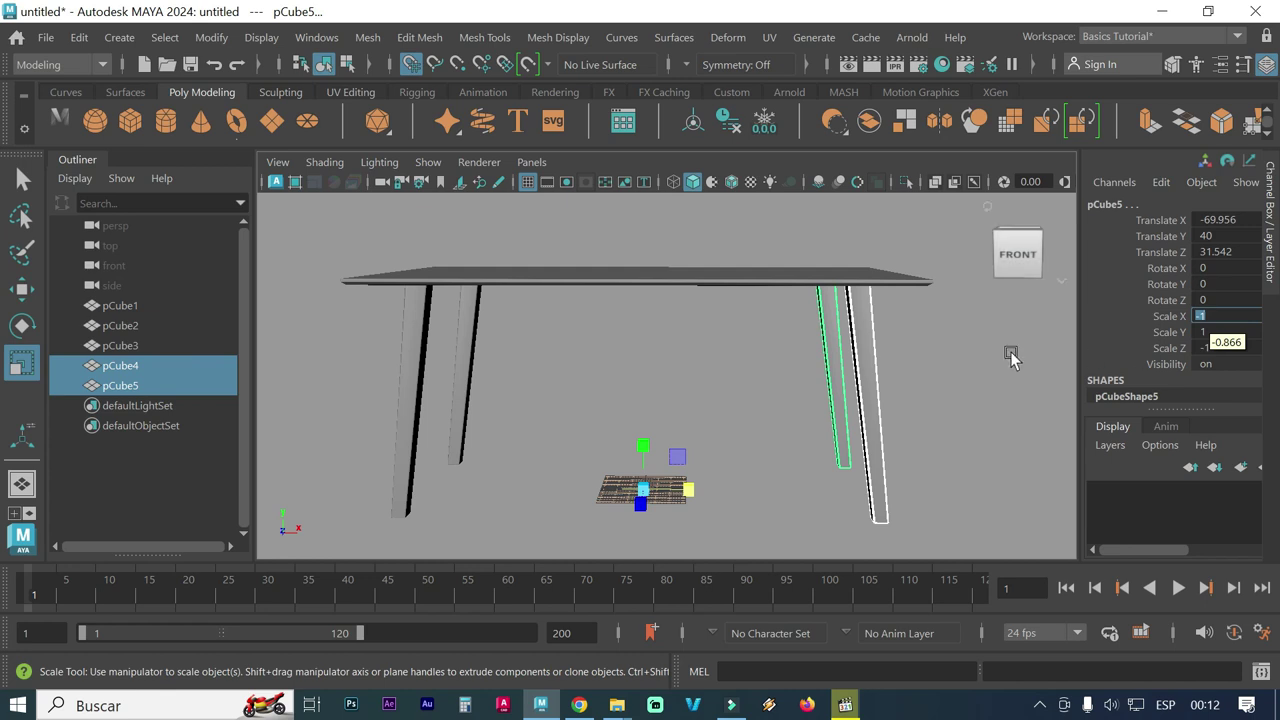
click(756, 393)
mouse_move(760, 412)
alt+mouse_down()
mouse_move(612, 421)
mouse_move(468, 405)
mouse_move(708, 430)
mouse_move(805, 429)
mouse_move(786, 423)
mouse_move(800, 410)
alt+mouse_up()
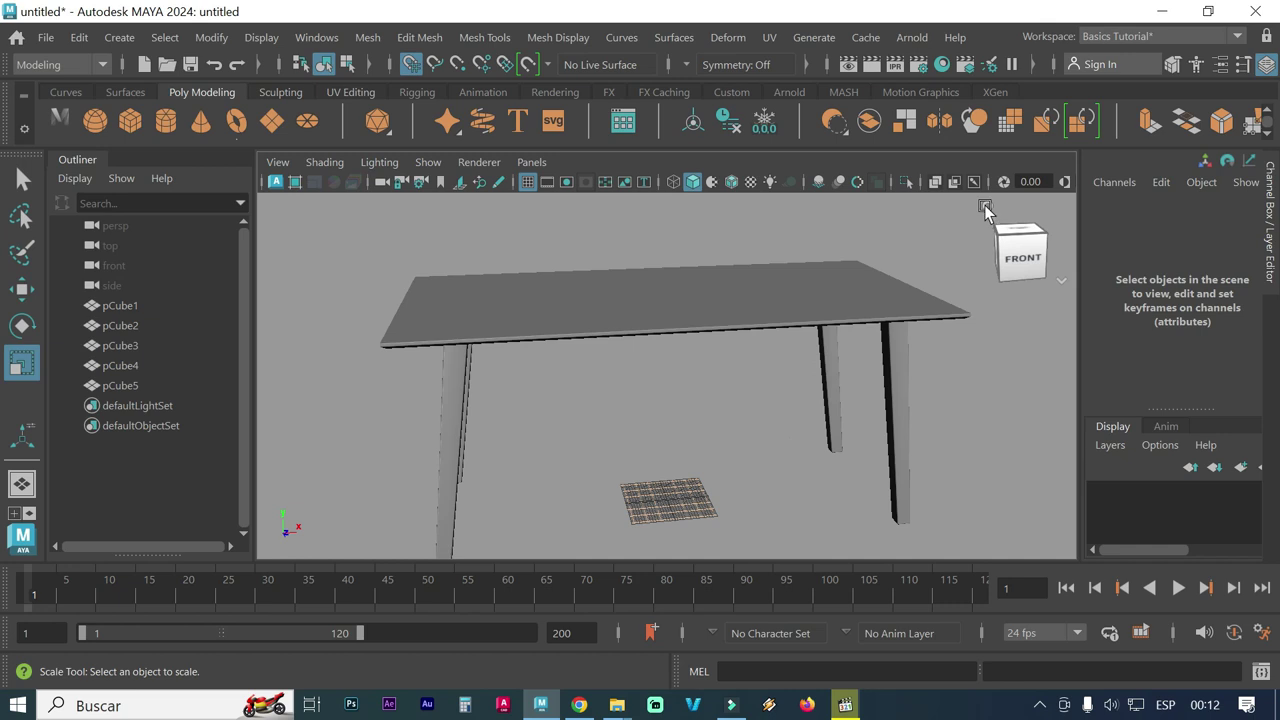
click(985, 213)
click(957, 277)
scroll(820, 320, down, 2)
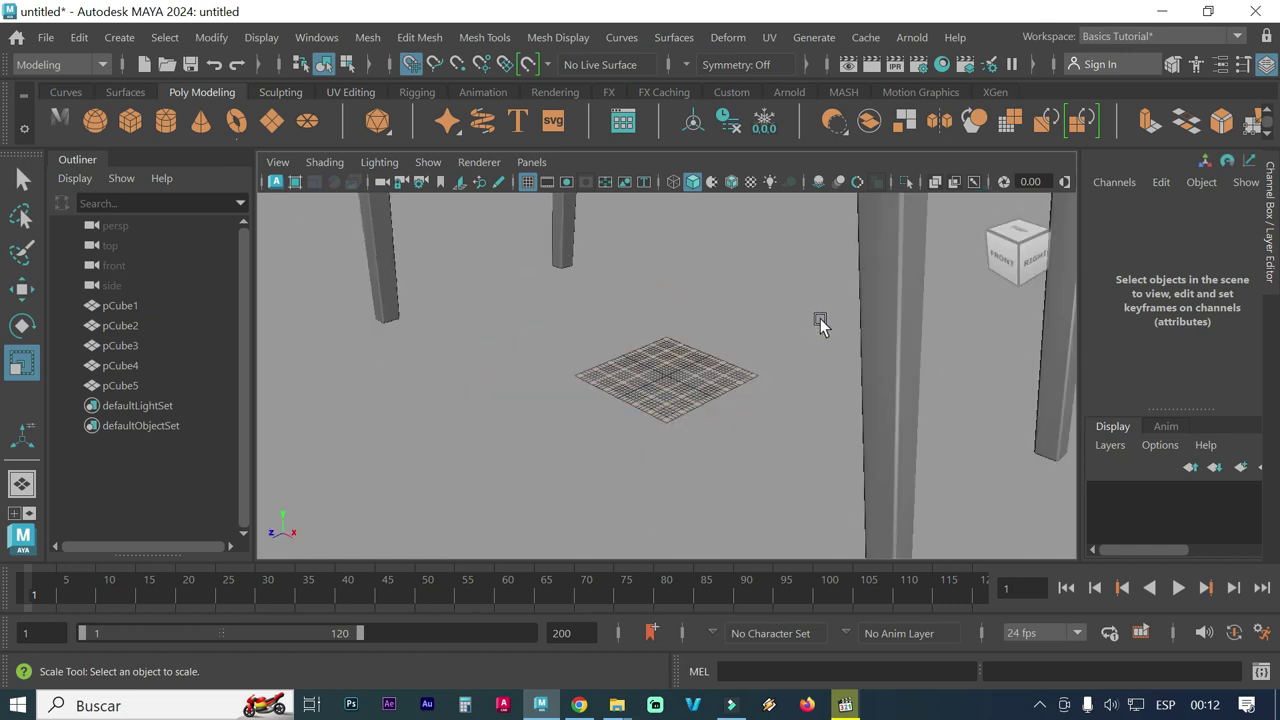
scroll(820, 320, down, 3)
scroll(820, 320, down, 2)
alt+drag(724, 332, 725, 389)
scroll(726, 395, up, 4)
scroll(725, 390, down, 2)
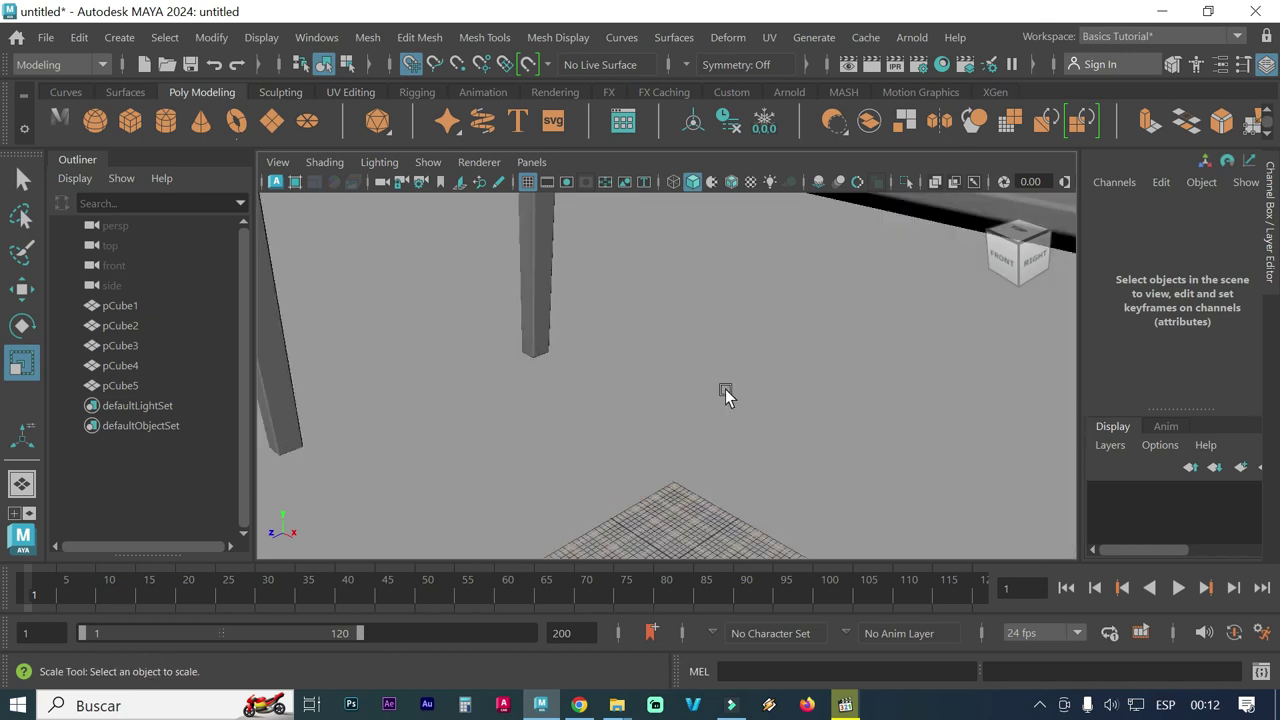
scroll(725, 390, down, 3)
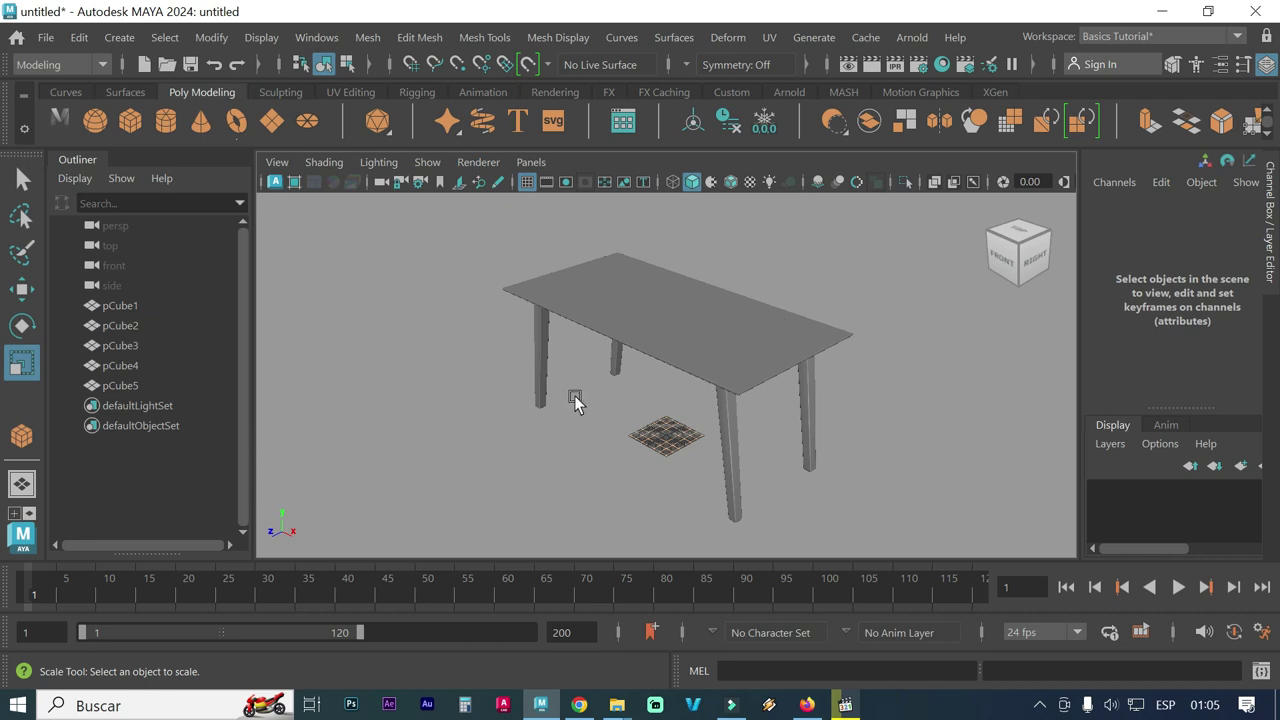
alt+right_drag(574, 395, 732, 399)
mouse_move(732, 399)
alt+mouse_down()
mouse_move(552, 387)
mouse_move(552, 370)
alt+mouse_up()
alt+right_drag(553, 371, 641, 370)
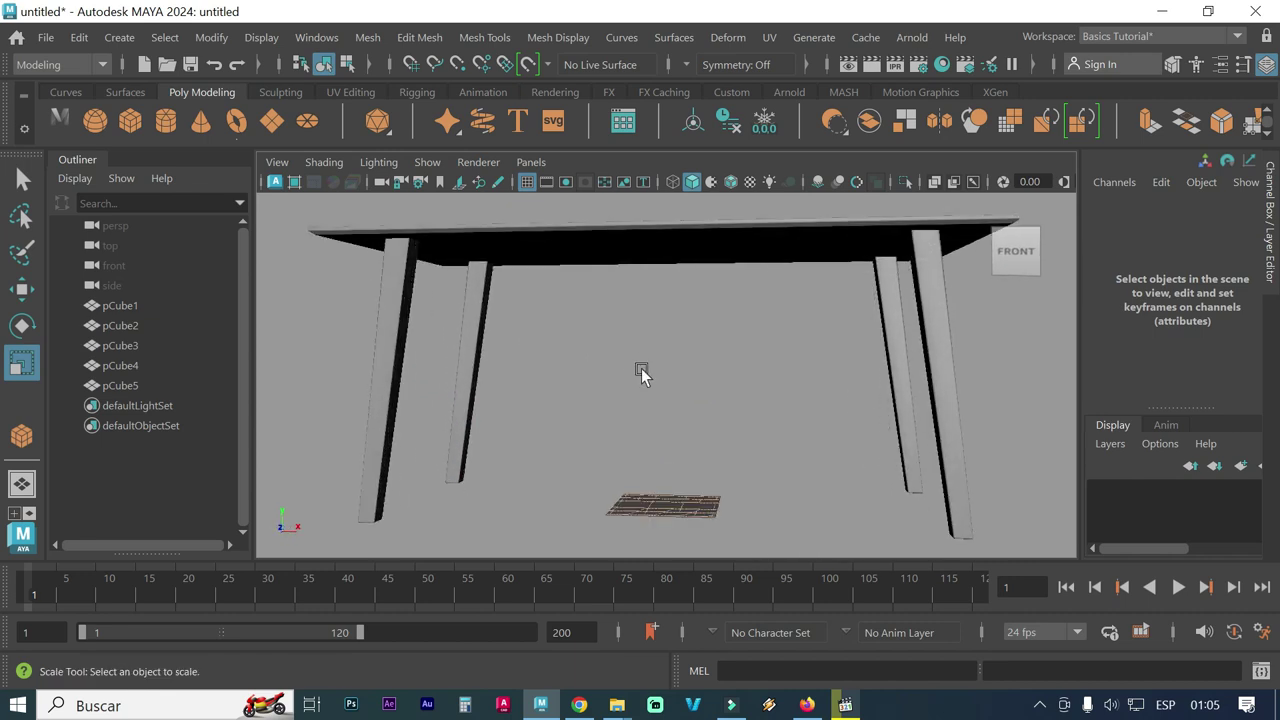
alt+drag(630, 336, 581, 354)
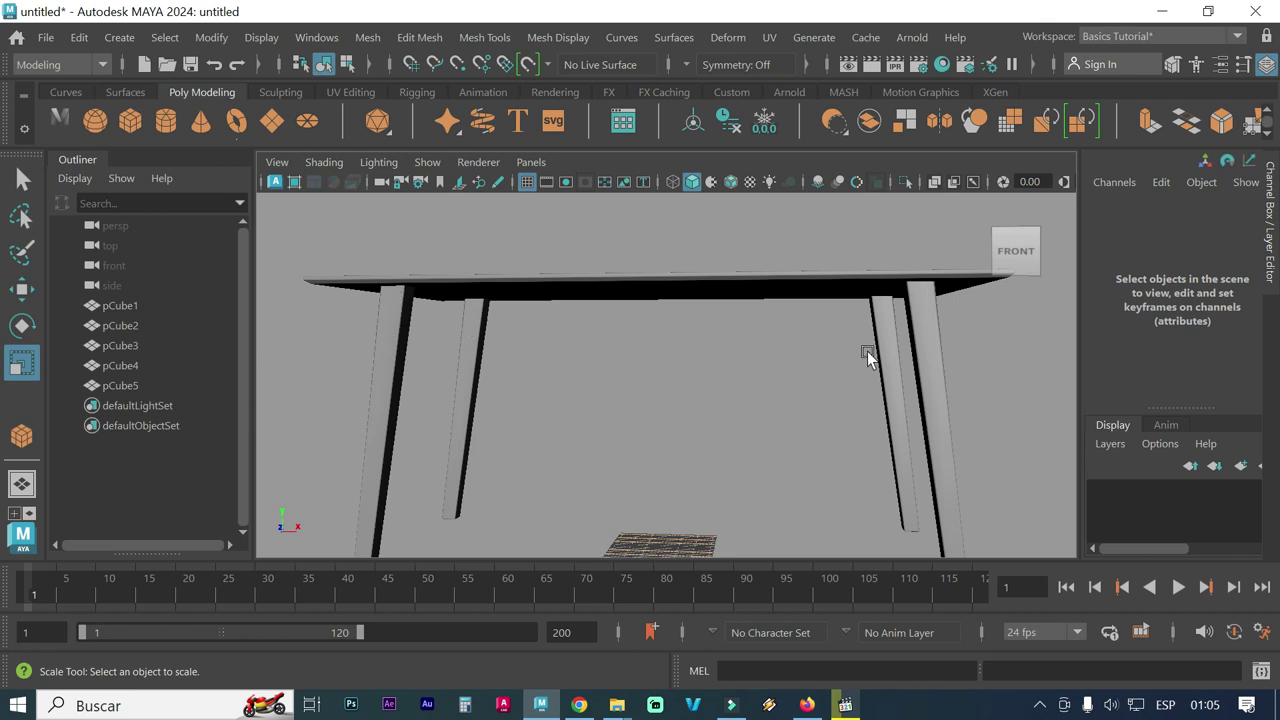
alt+drag(855, 383, 716, 378)
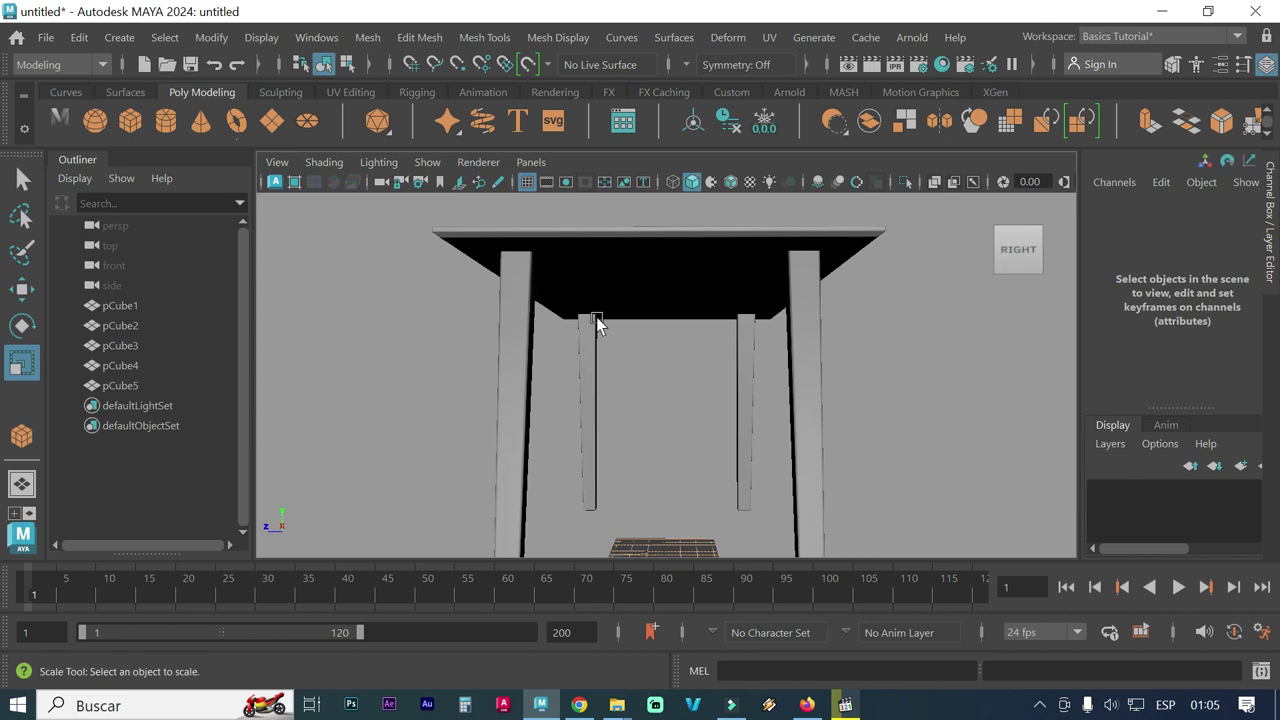
mouse_move(596, 323)
alt+mouse_down()
mouse_move(706, 316)
mouse_move(682, 318)
alt+mouse_up()
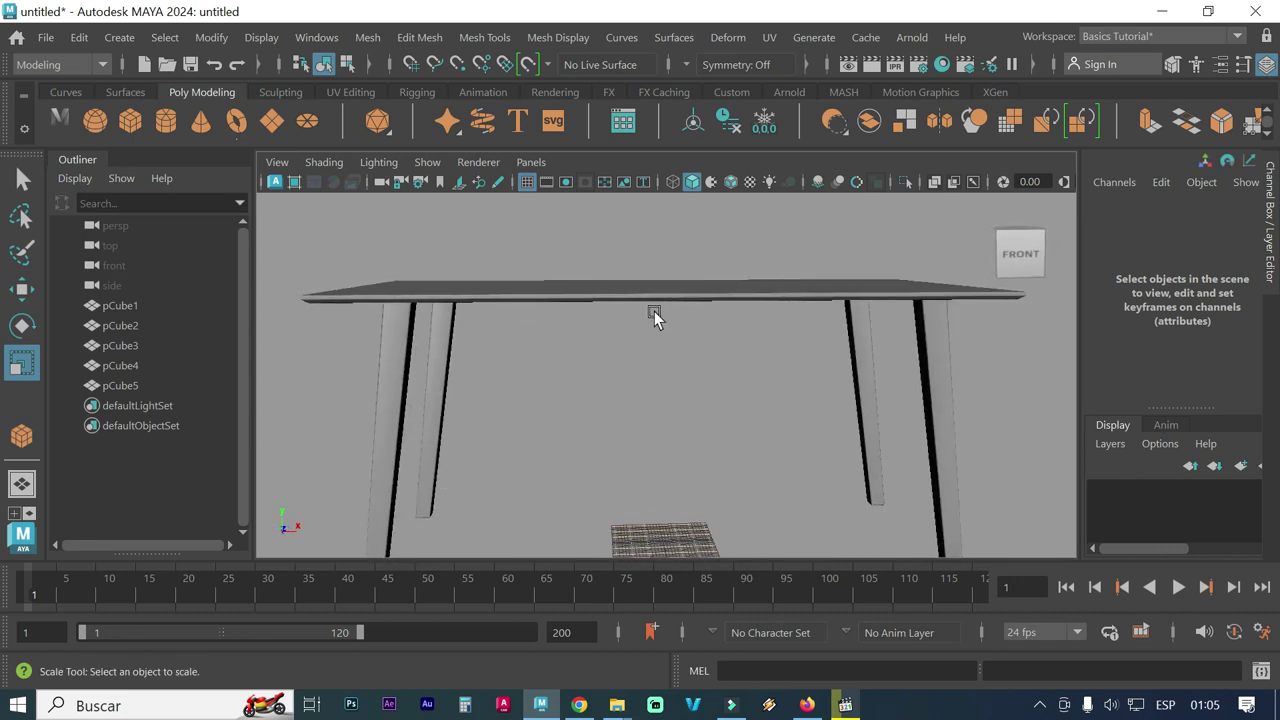
Create polygon cube pCube6 with Width 150, Height 16 and Depth 2
click(120, 40)
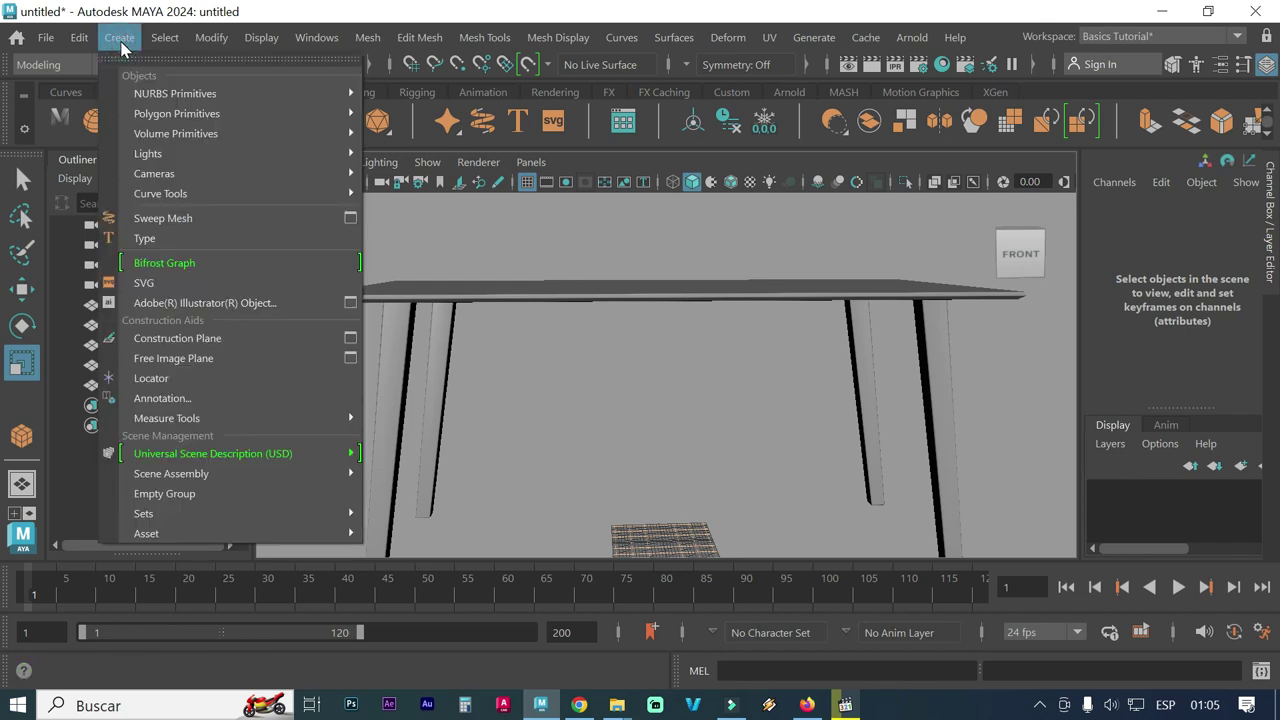
mouse_move(177, 113)
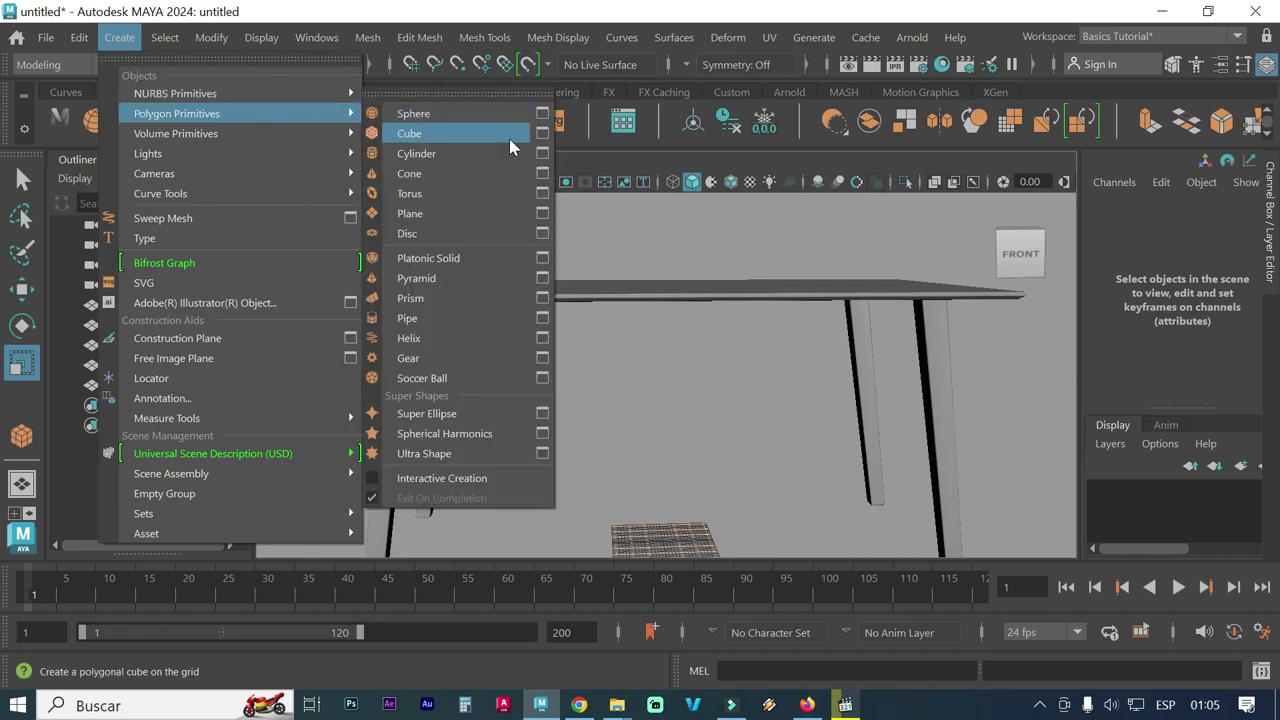
click(541, 135)
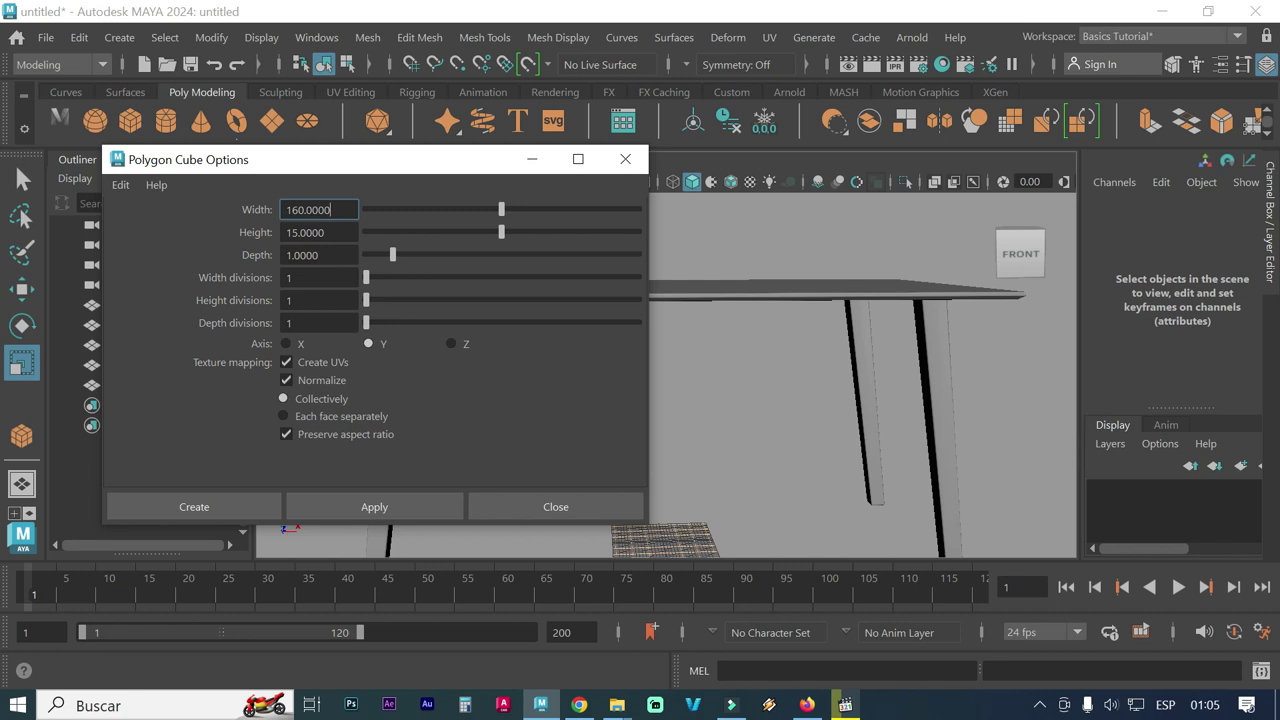
drag(336, 210, 286, 210)
text(150)
key(Return)
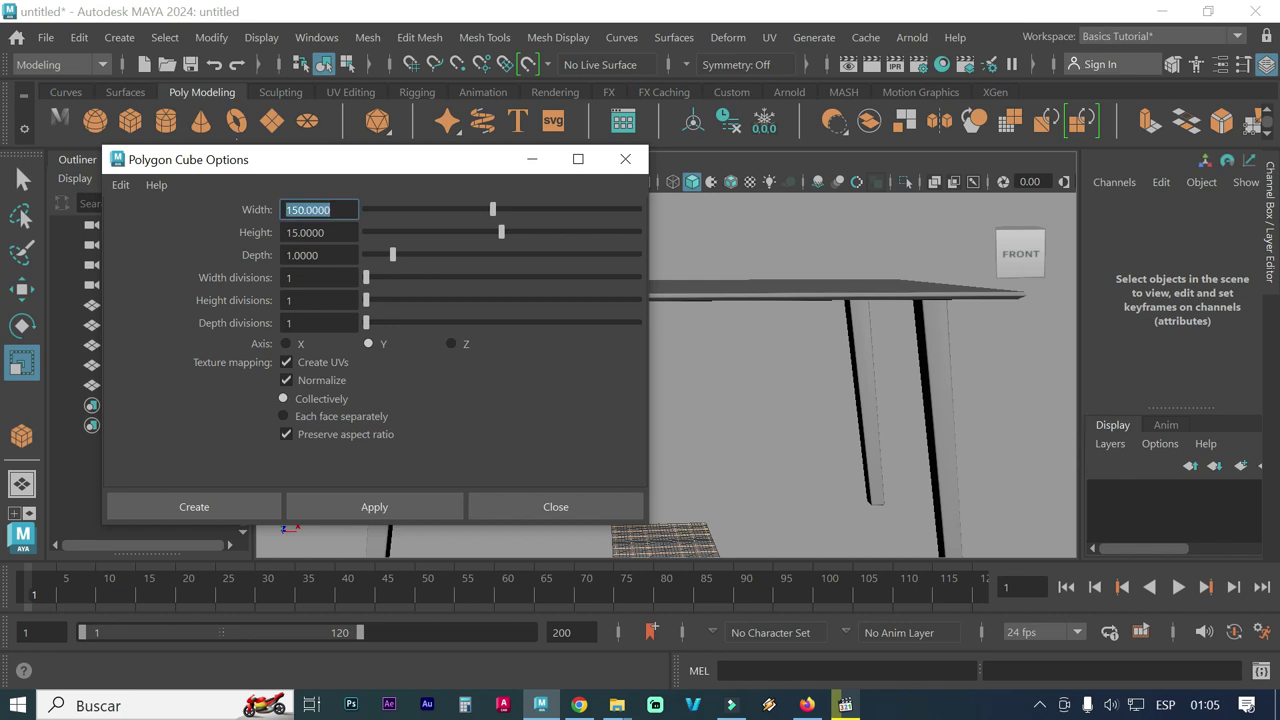
drag(330, 232, 275, 231)
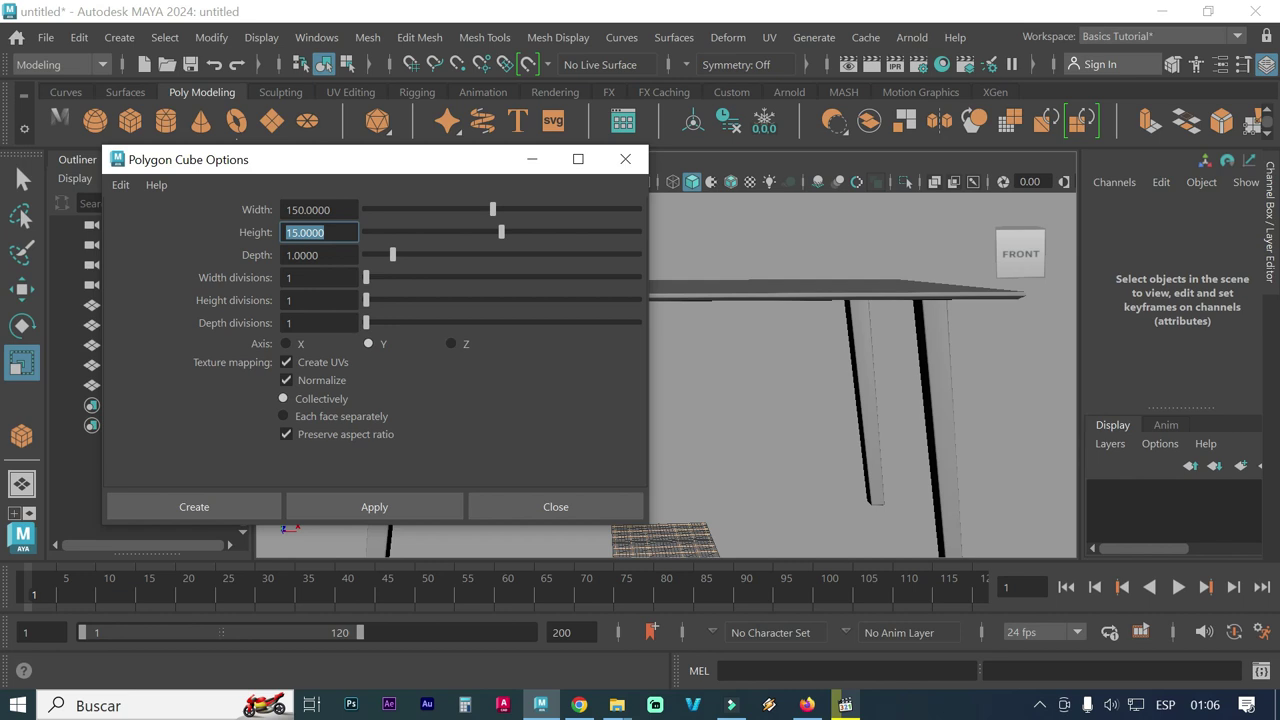
text(16)
key(Return)
key(Tab)
text(2)
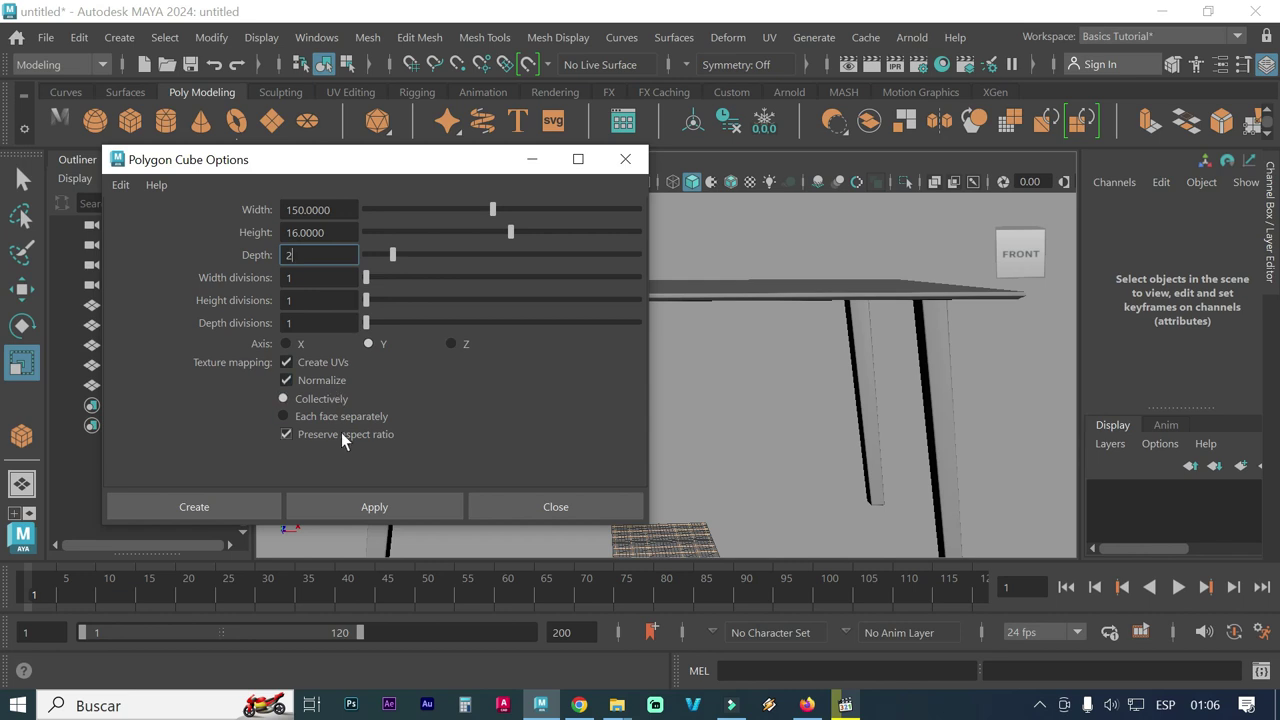
click(371, 507)
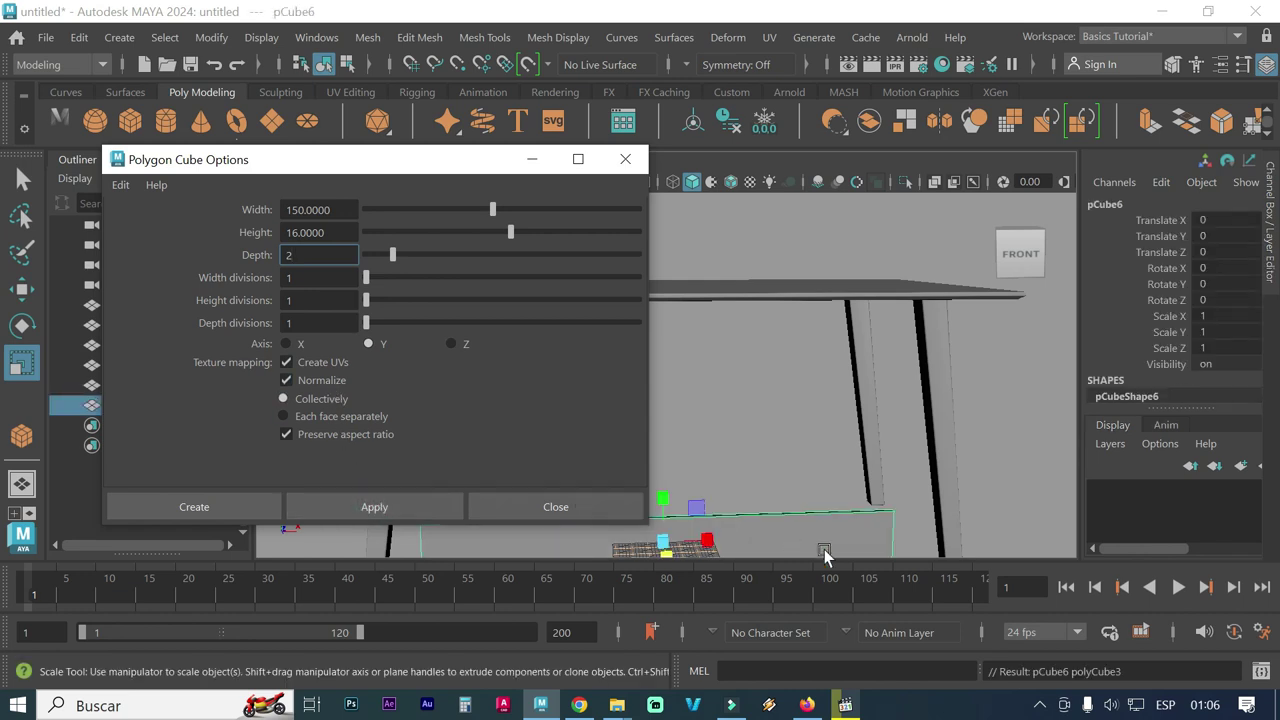
click(638, 168)
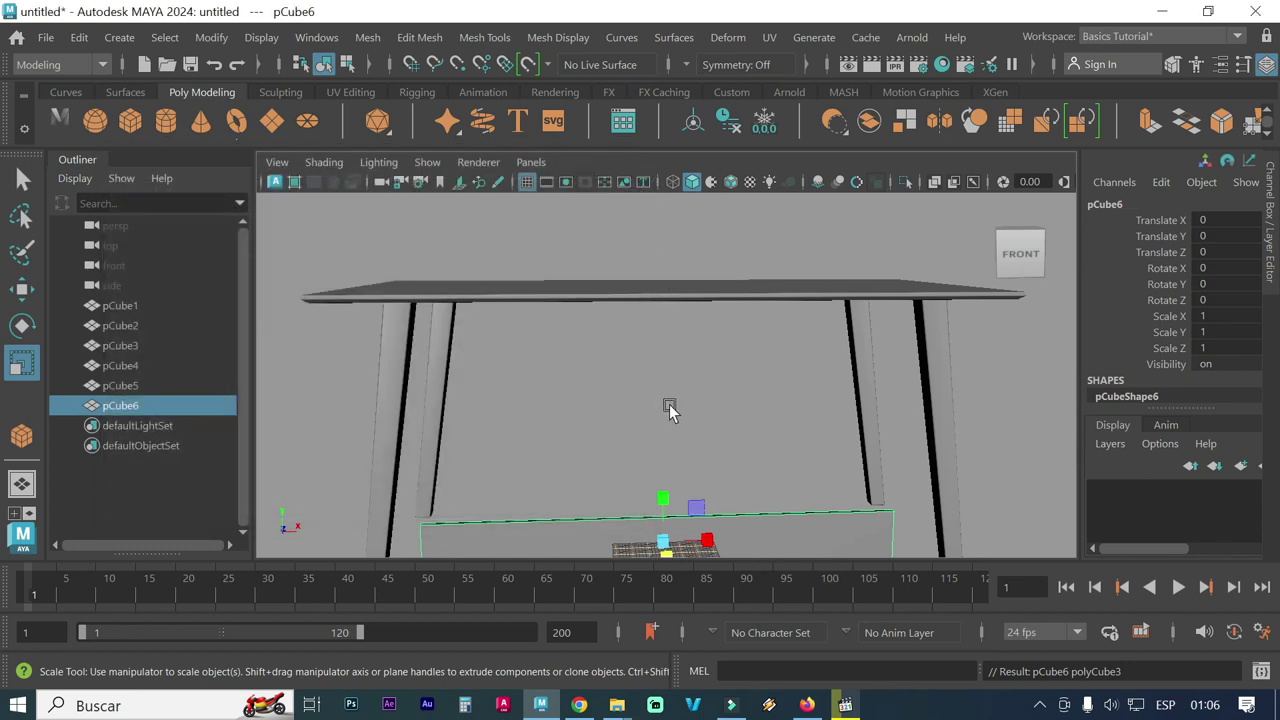
Raise the apron panel to Translate Y 72 under the tabletop
scroll(686, 431, up, 2)
scroll(677, 430, up, 2)
scroll(677, 420, up, 3)
scroll(684, 412, up, 2)
scroll(688, 412, down, 2)
scroll(671, 437, down, 1)
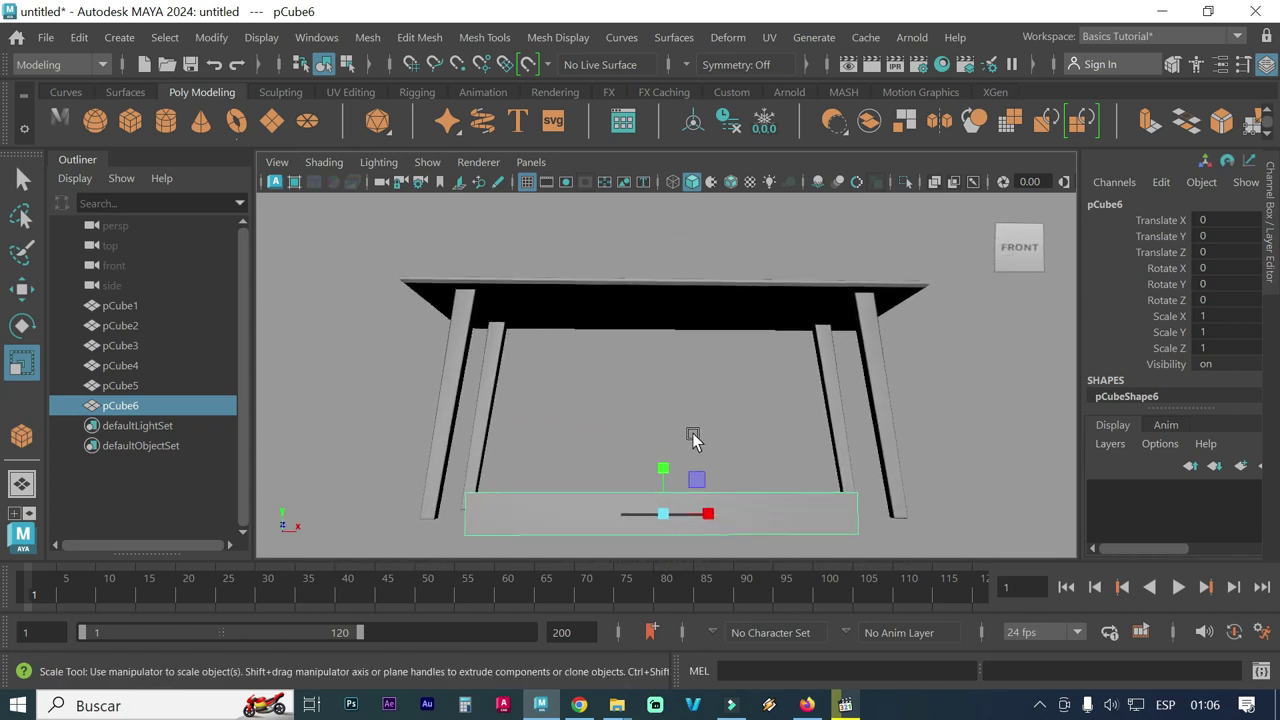
key(w)
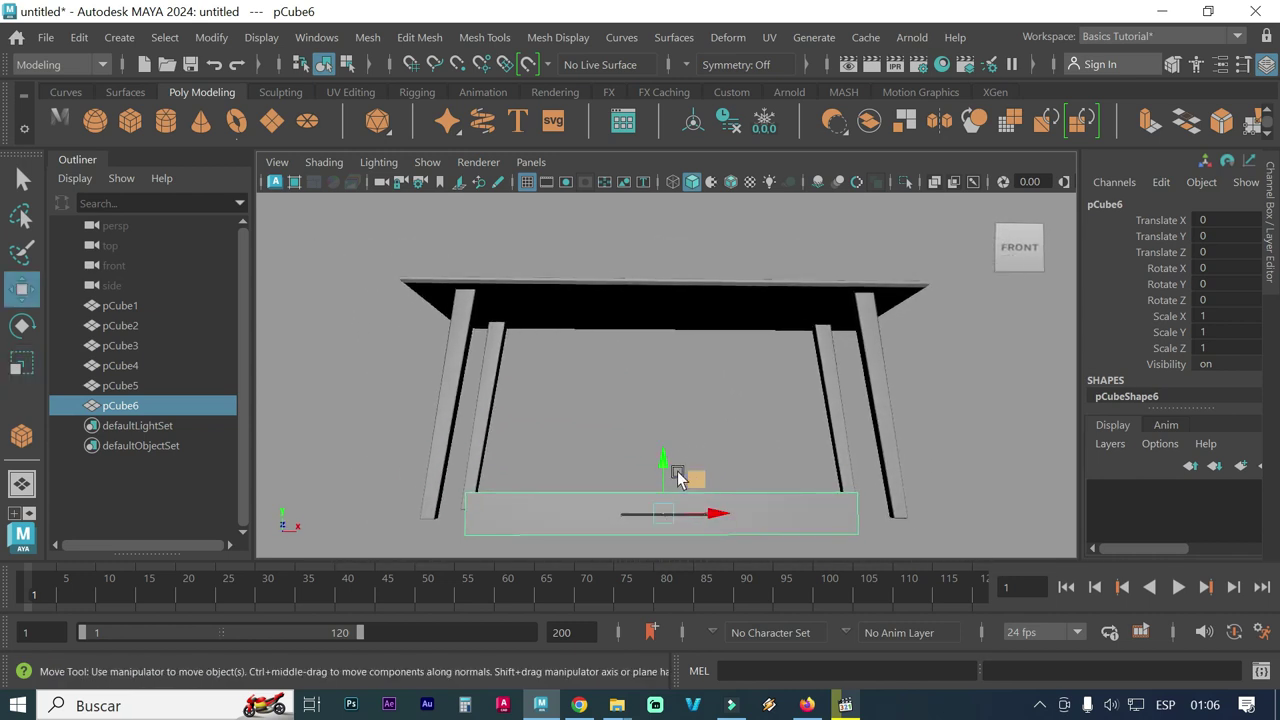
drag(663, 466, 660, 278)
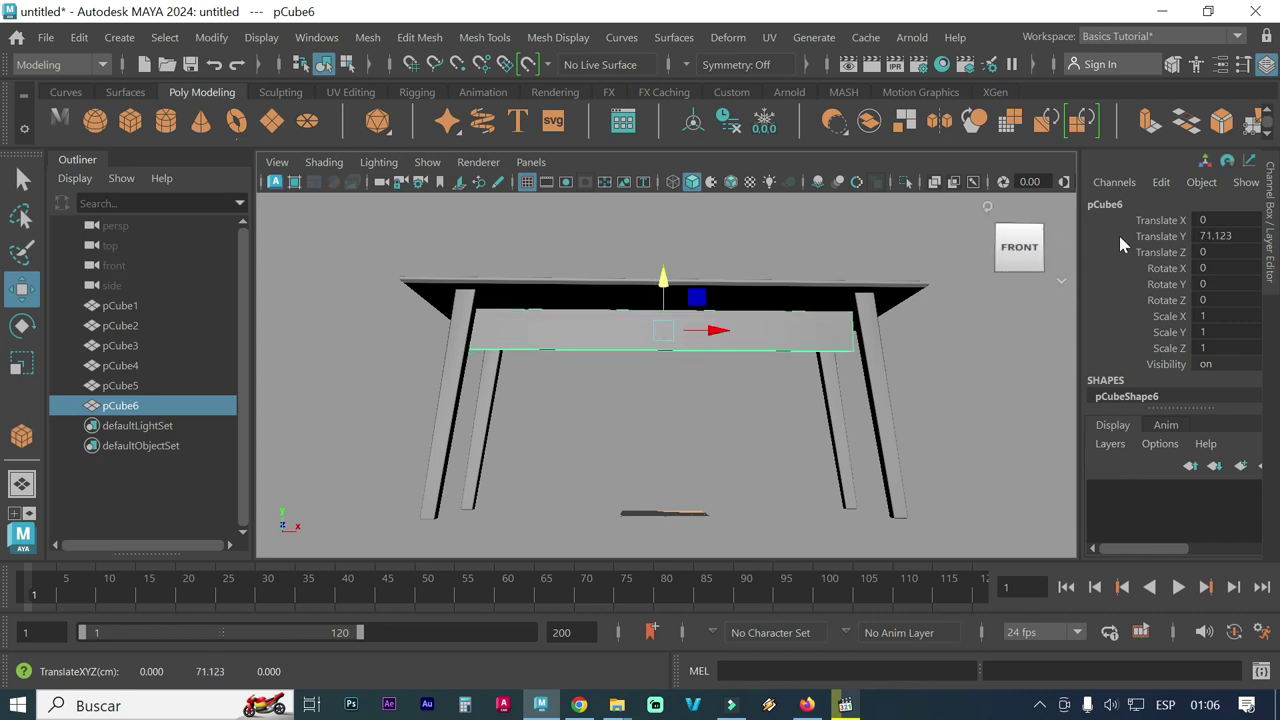
click(1212, 236)
text(72)
key(Return)
Set the panel's Translate Z to 32, then 31, and finally 31.5
mouse_move(634, 308)
alt+mouse_down()
mouse_move(640, 330)
mouse_move(614, 318)
mouse_move(528, 337)
alt+mouse_up()
alt+drag(560, 400, 528, 391)
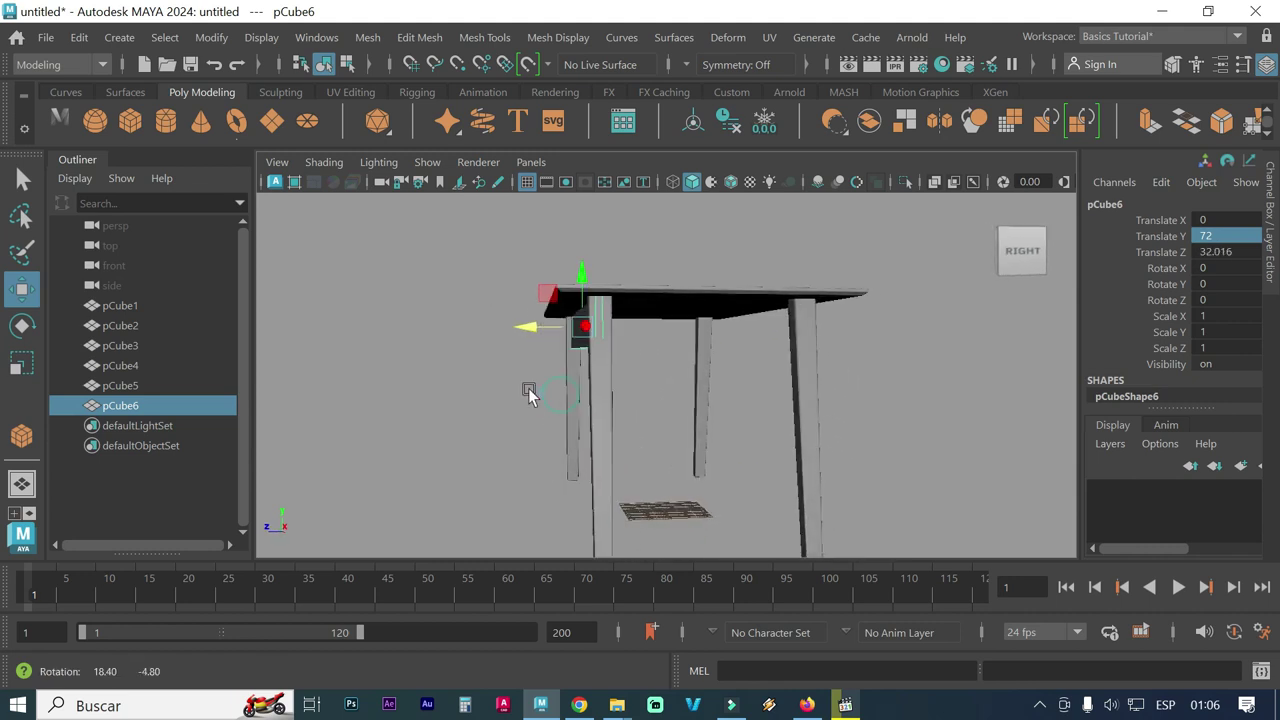
scroll(528, 391, up, 2)
scroll(557, 406, up, 2)
scroll(486, 423, up, 3)
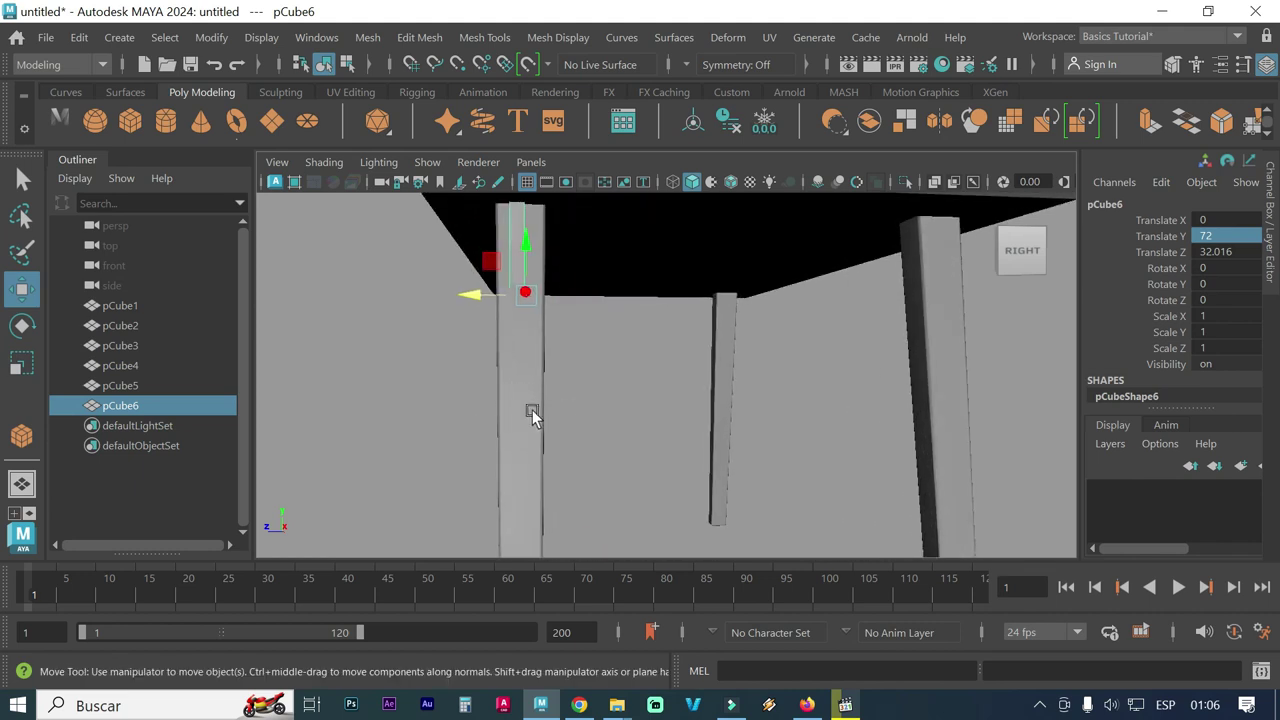
alt+drag(600, 404, 608, 443)
mouse_move(429, 406)
alt+mouse_down()
mouse_move(550, 401)
mouse_move(603, 426)
mouse_move(714, 417)
mouse_move(680, 412)
alt+mouse_up()
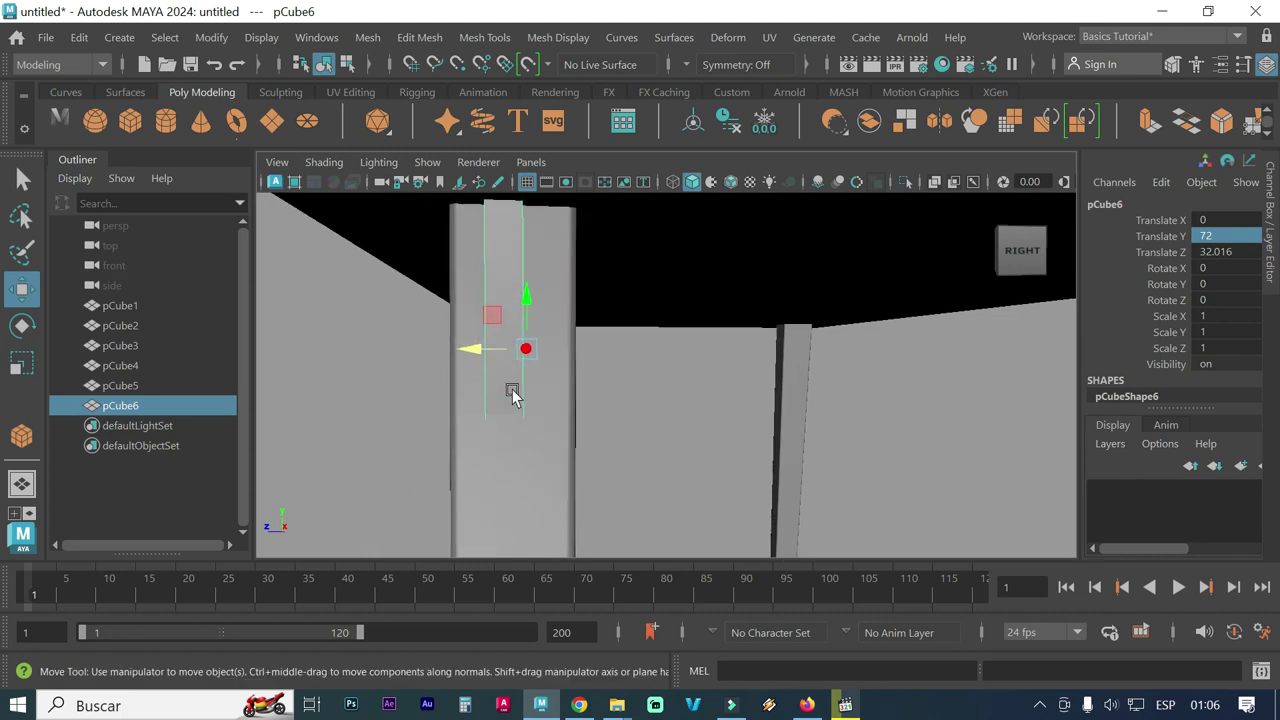
drag(472, 355, 472, 352)
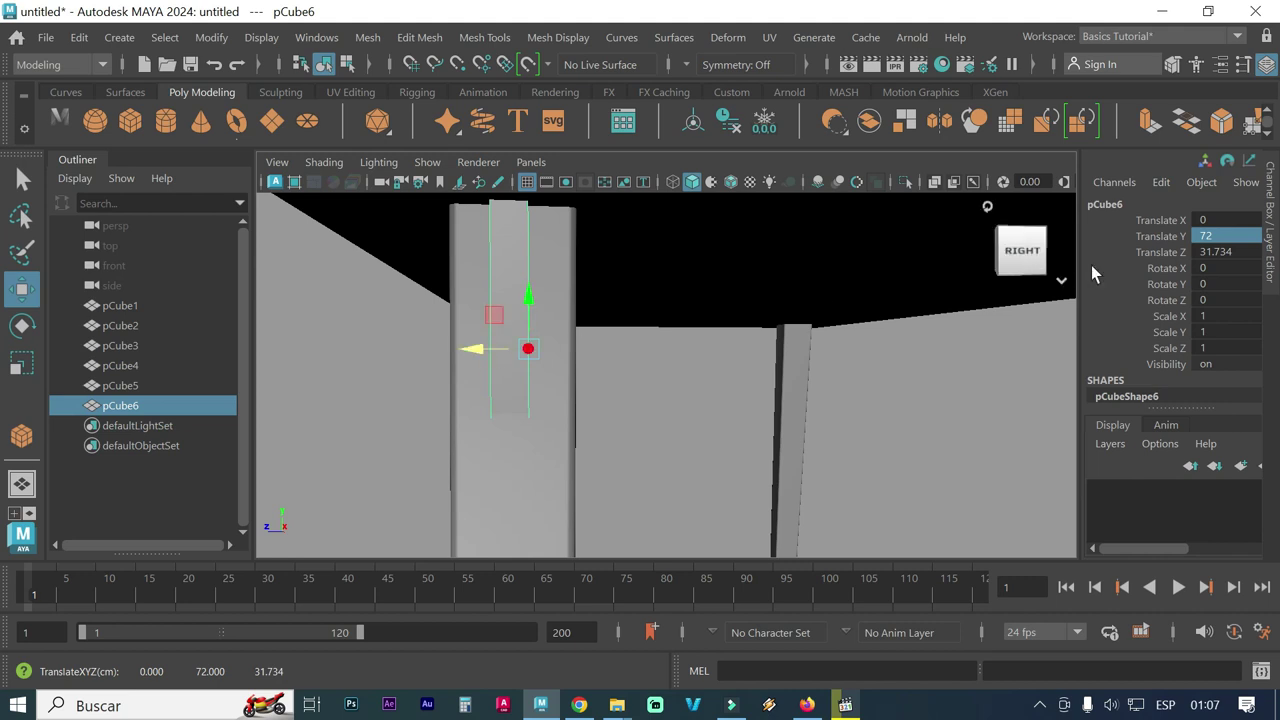
click(1205, 252)
text(32)
key(Return)
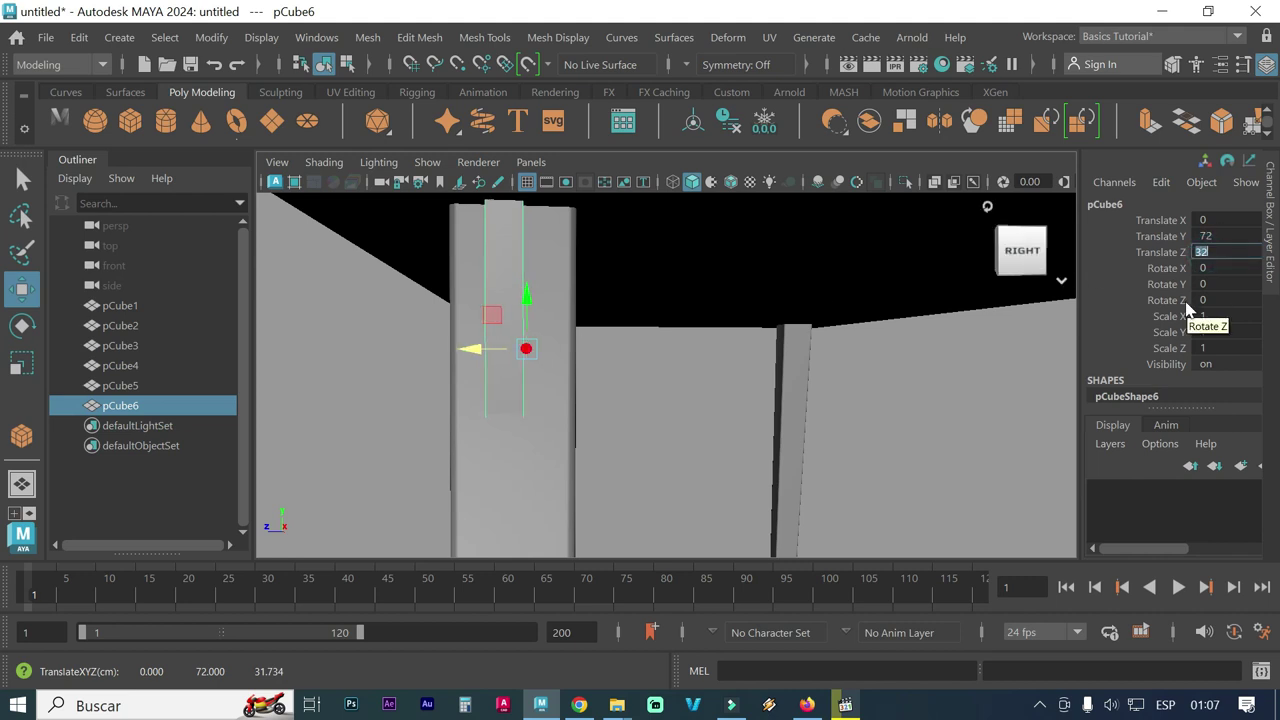
click(1232, 253)
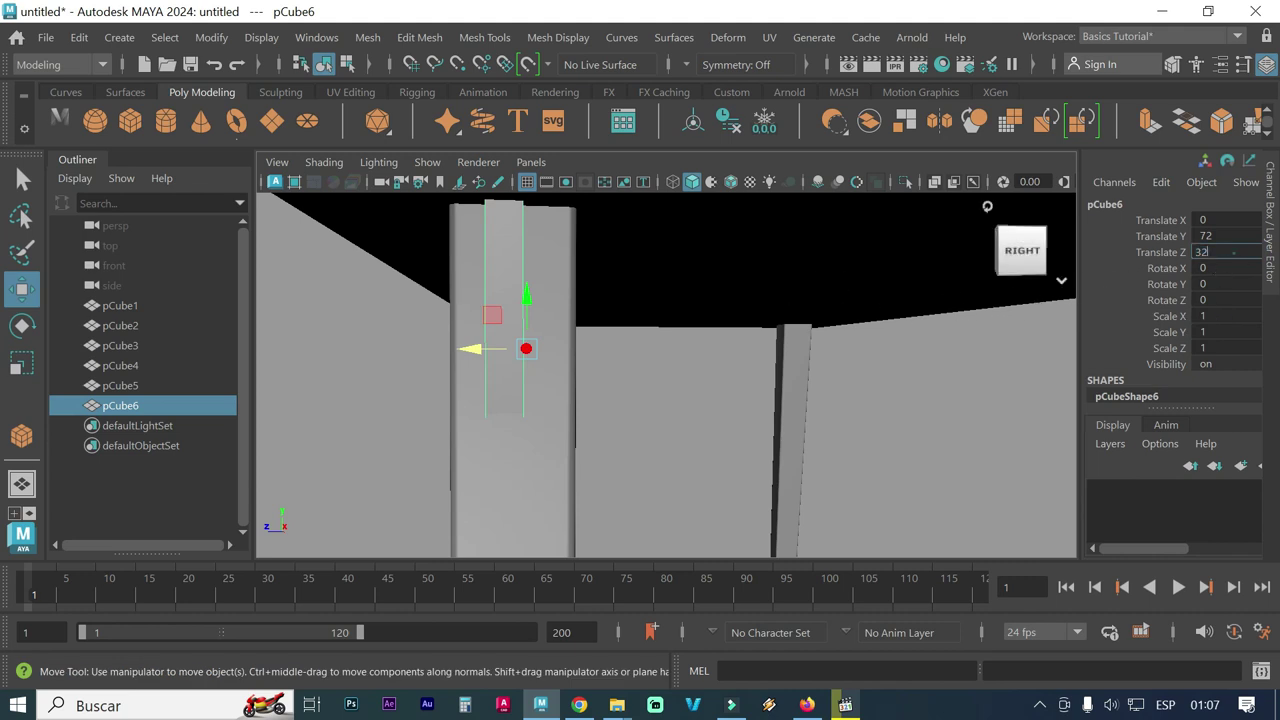
text(31)
key(Return)
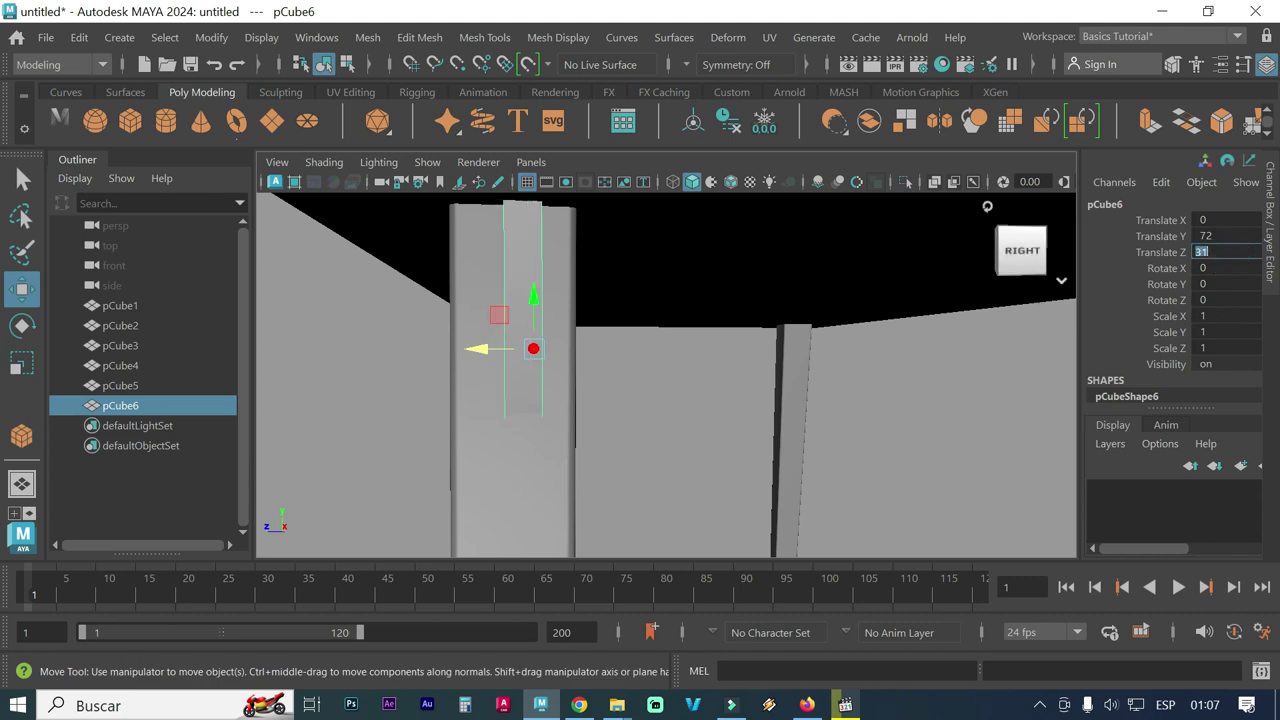
click(1234, 252)
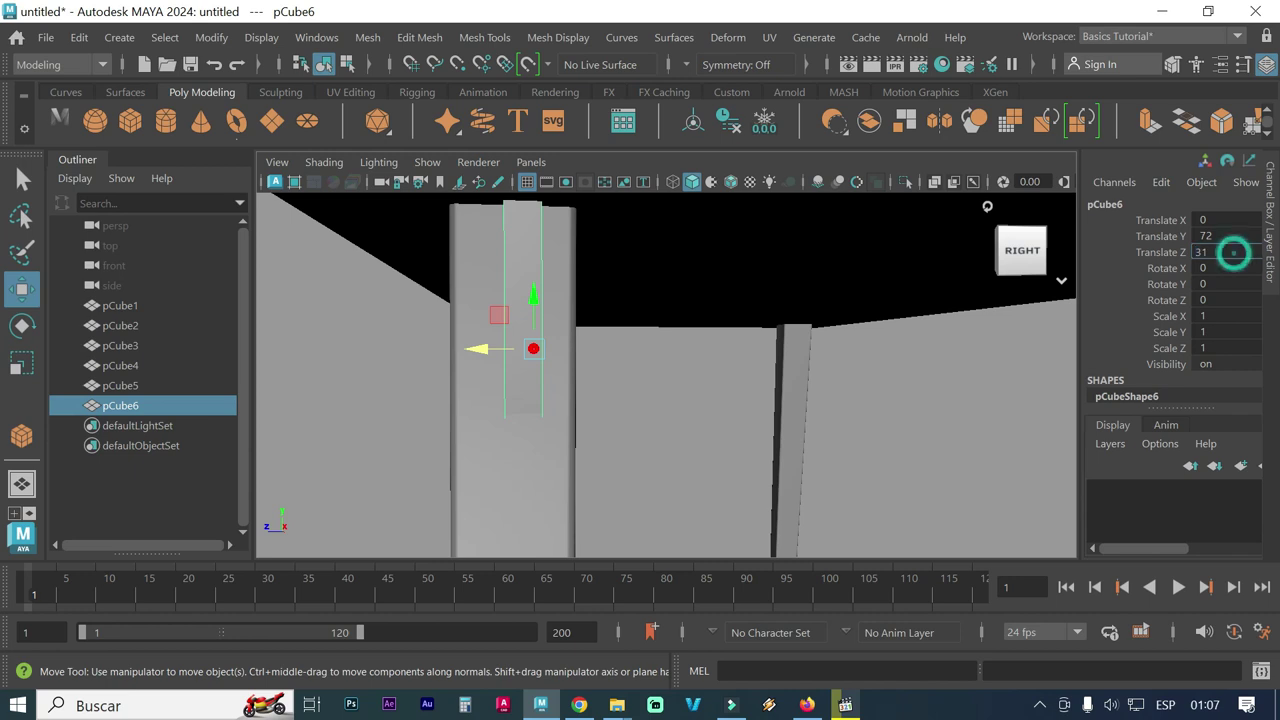
text(.5)
key(Return)
Orbit around the table to check the panel's fit under the front edge
mouse_move(731, 369)
alt+mouse_down()
mouse_move(672, 349)
mouse_move(711, 363)
mouse_move(817, 351)
alt+mouse_up()
alt+right_drag(810, 359, 692, 373)
mouse_move(389, 365)
alt+mouse_down()
mouse_move(420, 366)
mouse_move(366, 359)
alt+mouse_up()
mouse_move(651, 351)
alt+mouse_down()
mouse_move(617, 360)
mouse_move(771, 400)
mouse_move(724, 403)
alt+mouse_up()
alt+right_drag(924, 396, 930, 389)
alt+drag(930, 389, 902, 395)
alt+right_drag(902, 395, 870, 392)
alt+drag(870, 392, 1062, 399)
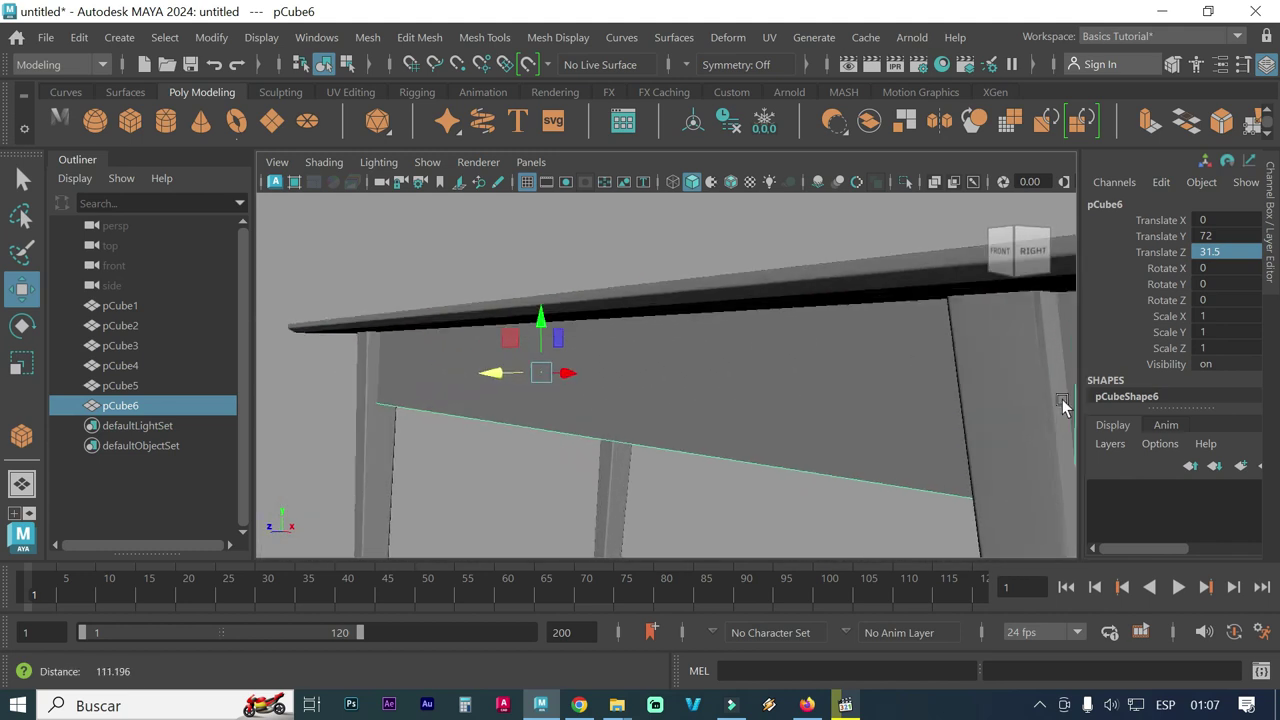
alt+right_drag(930, 371, 918, 370)
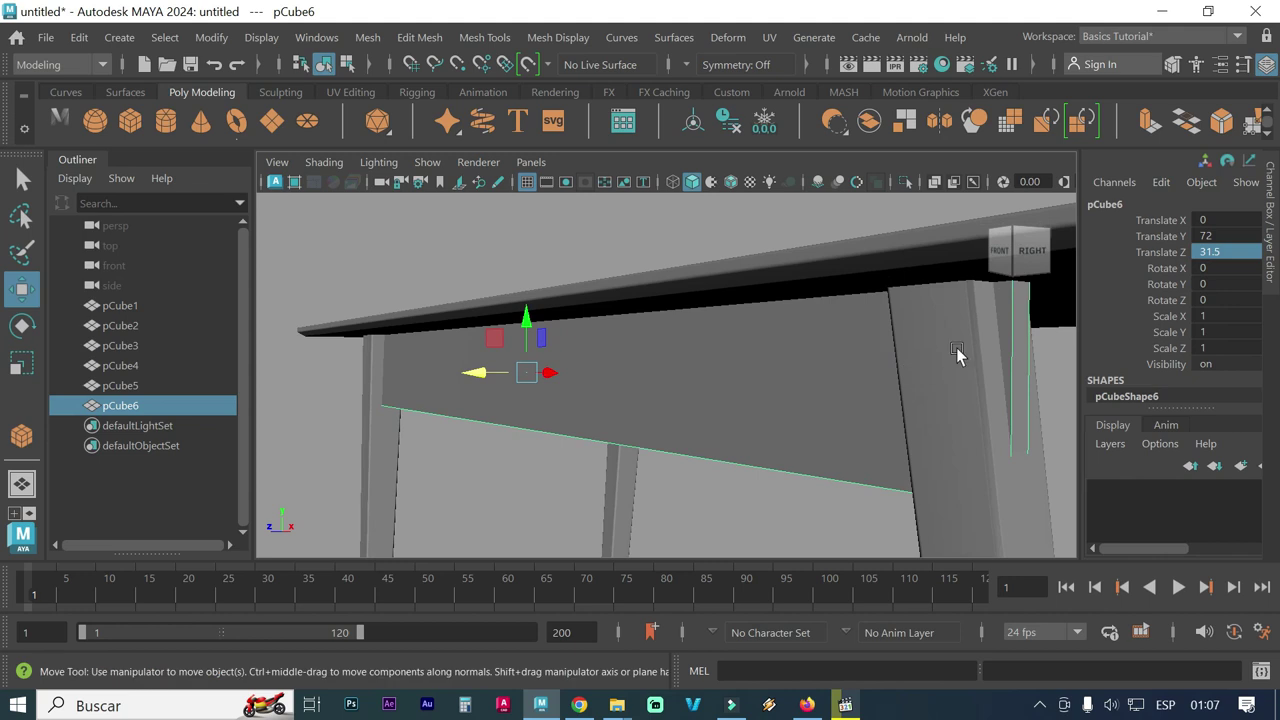
mouse_move(706, 346)
alt+mouse_down()
mouse_move(796, 343)
mouse_move(680, 335)
alt+mouse_up()
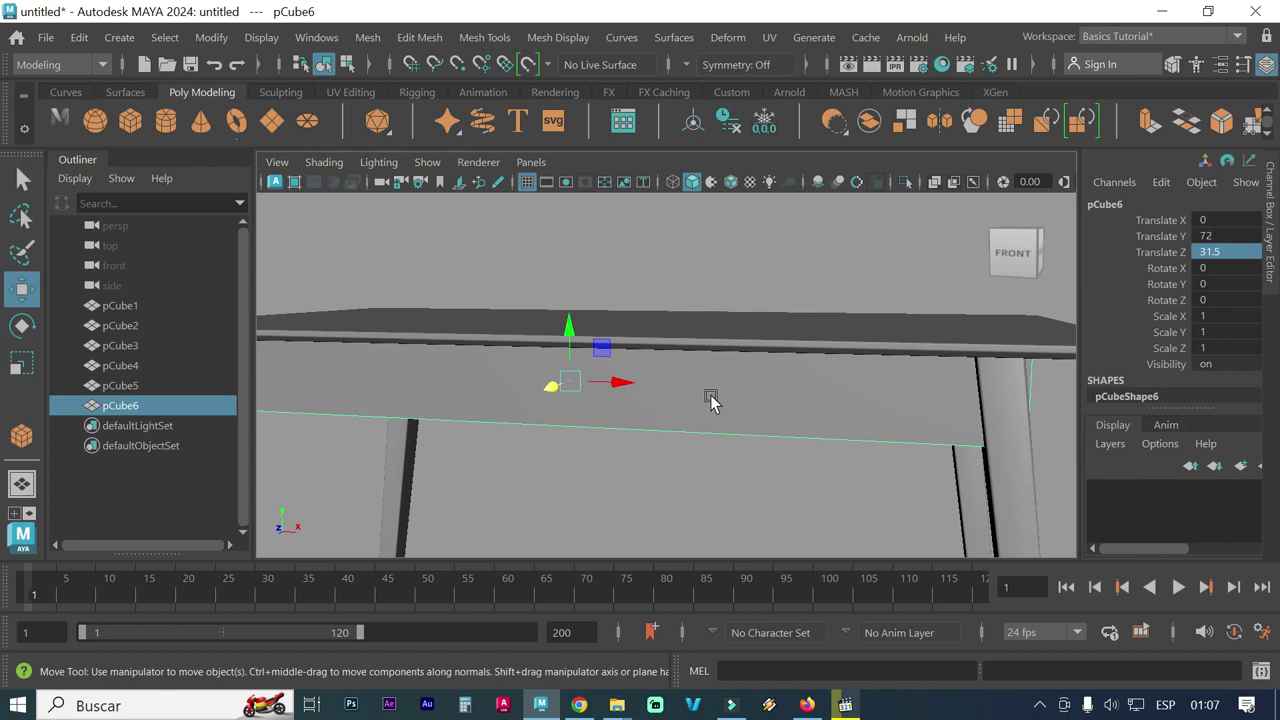
In wireframe, scale the apron's X down to about 0.94 via the Channel Box
key(4)
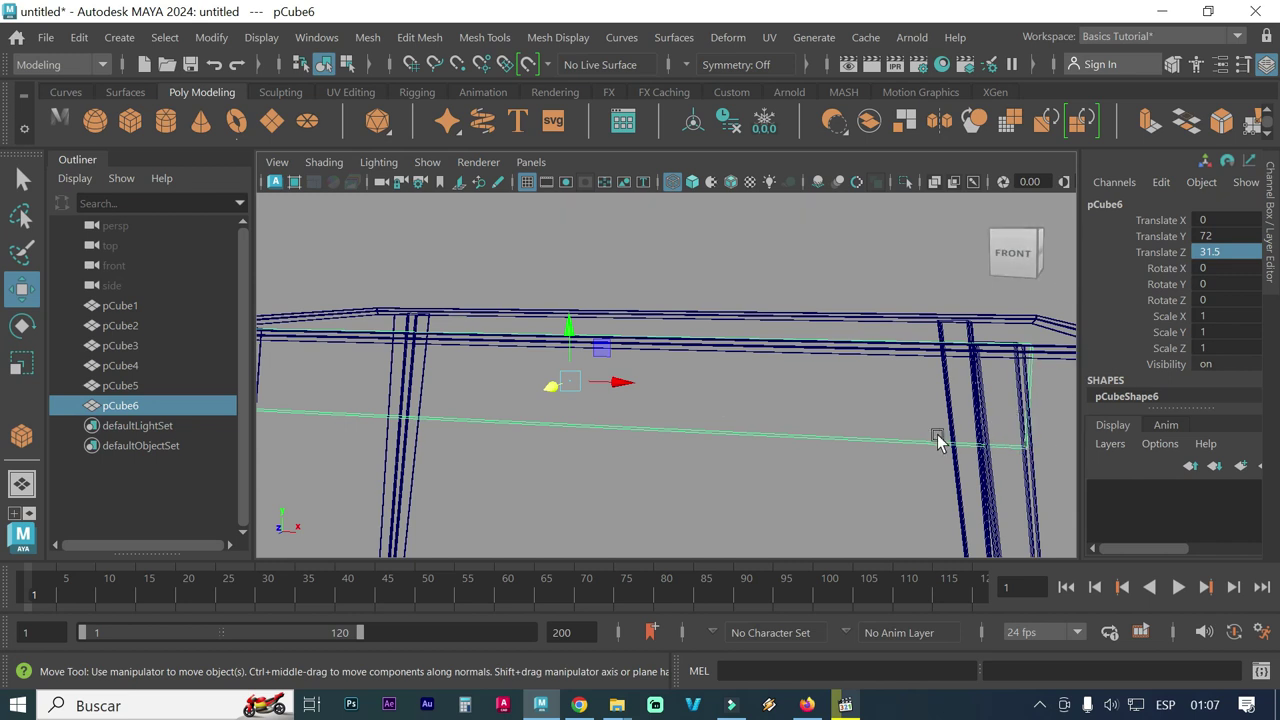
key(r)
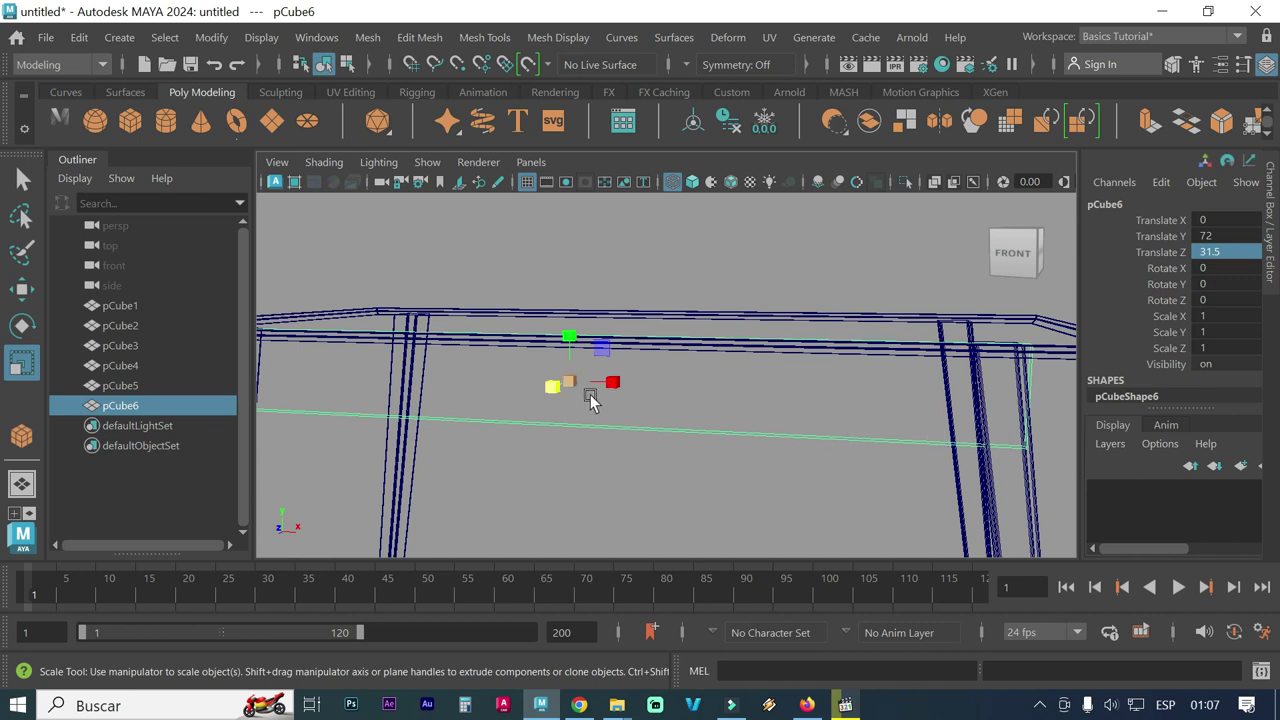
drag(608, 386, 608, 386)
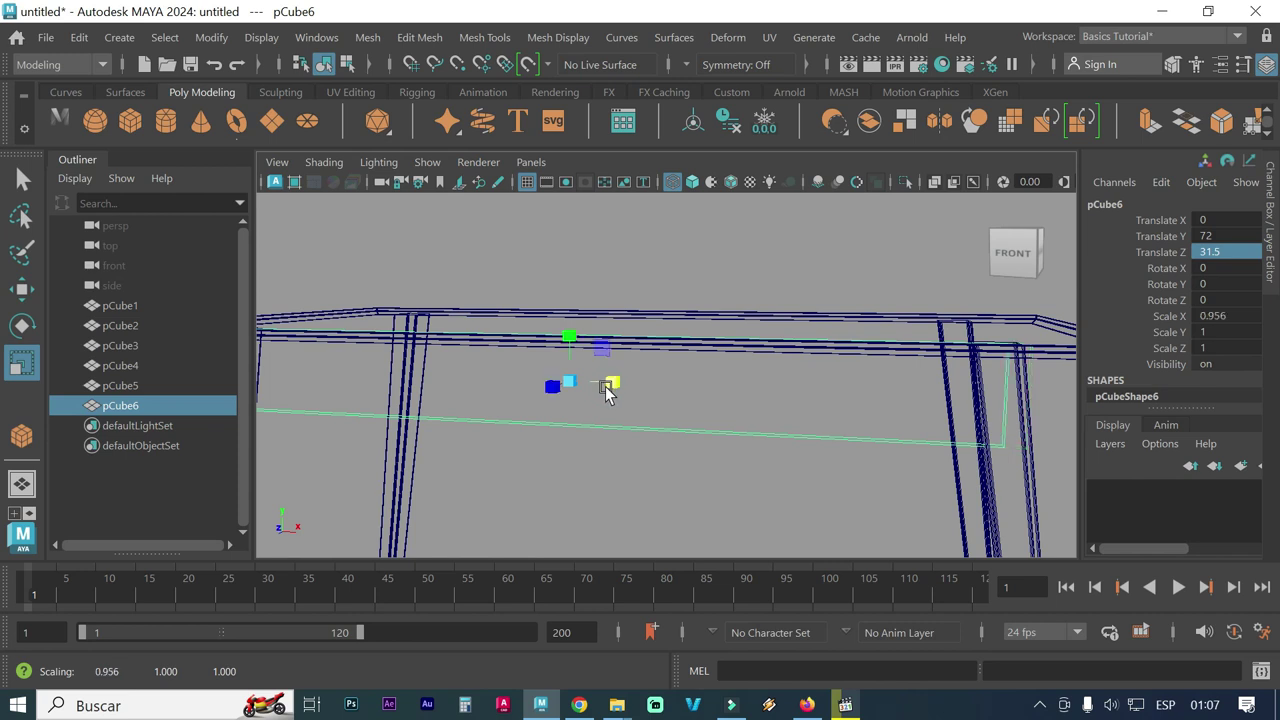
double_click(1218, 316)
click(1222, 316)
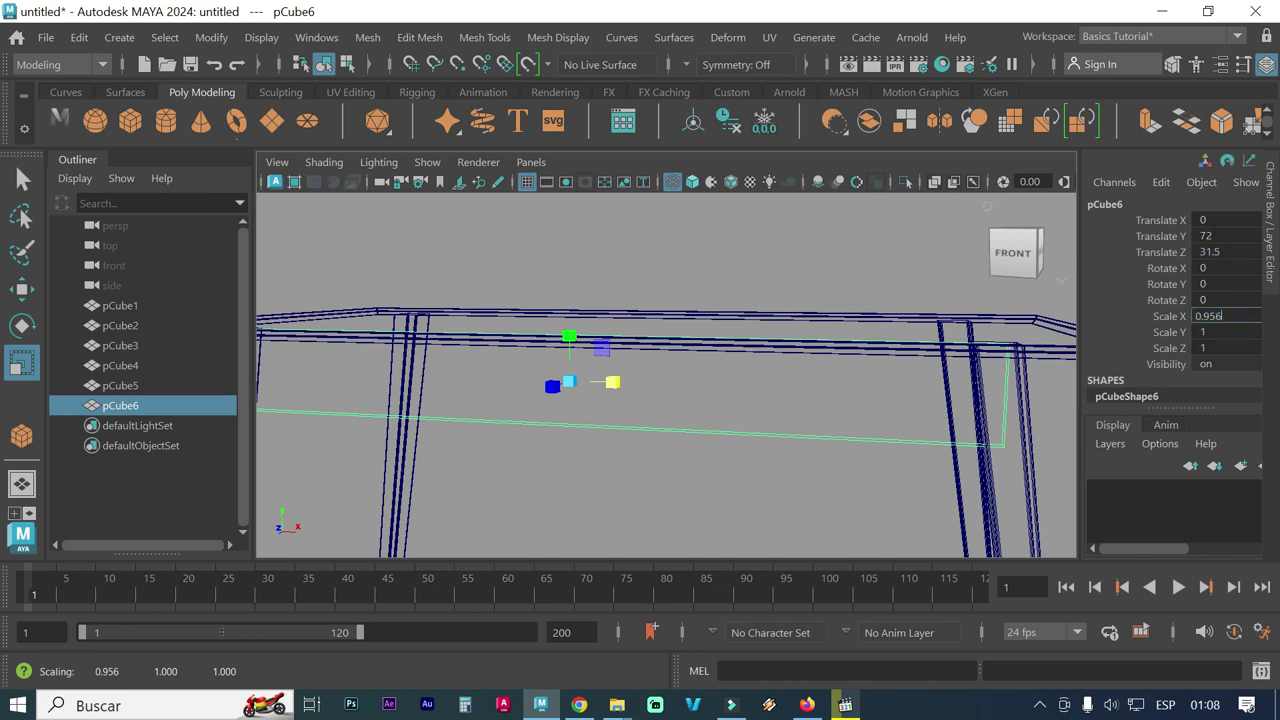
text(0.9)
key(Return)
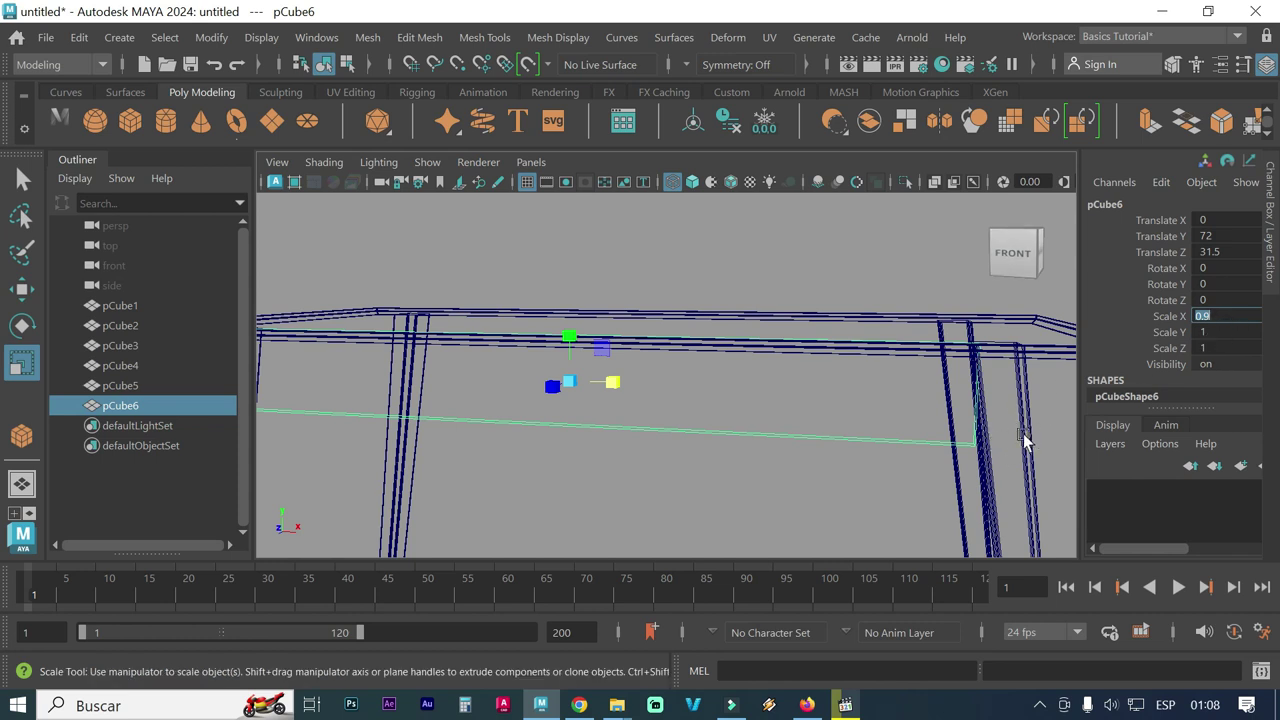
click(1225, 316)
text(3)
key(Return)
key(Return)
Return to shaded display and orbit to review the narrowed apron
alt+drag(1006, 440, 945, 441)
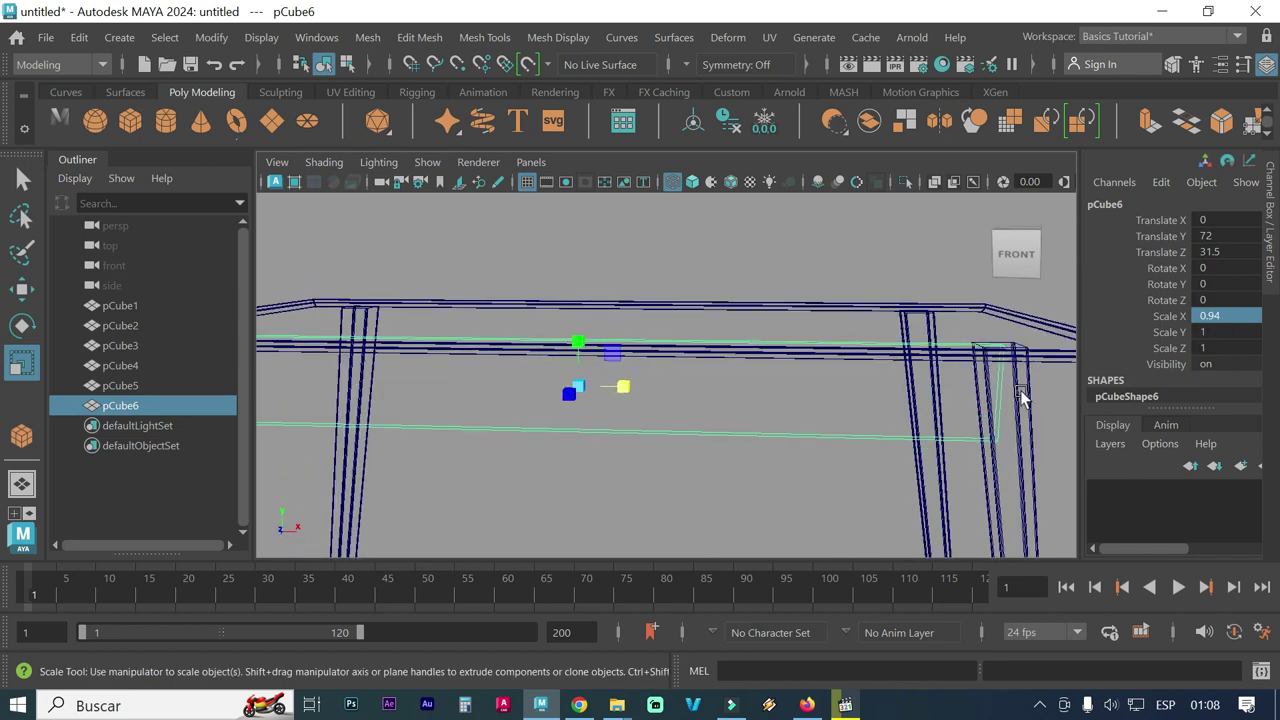
key(5)
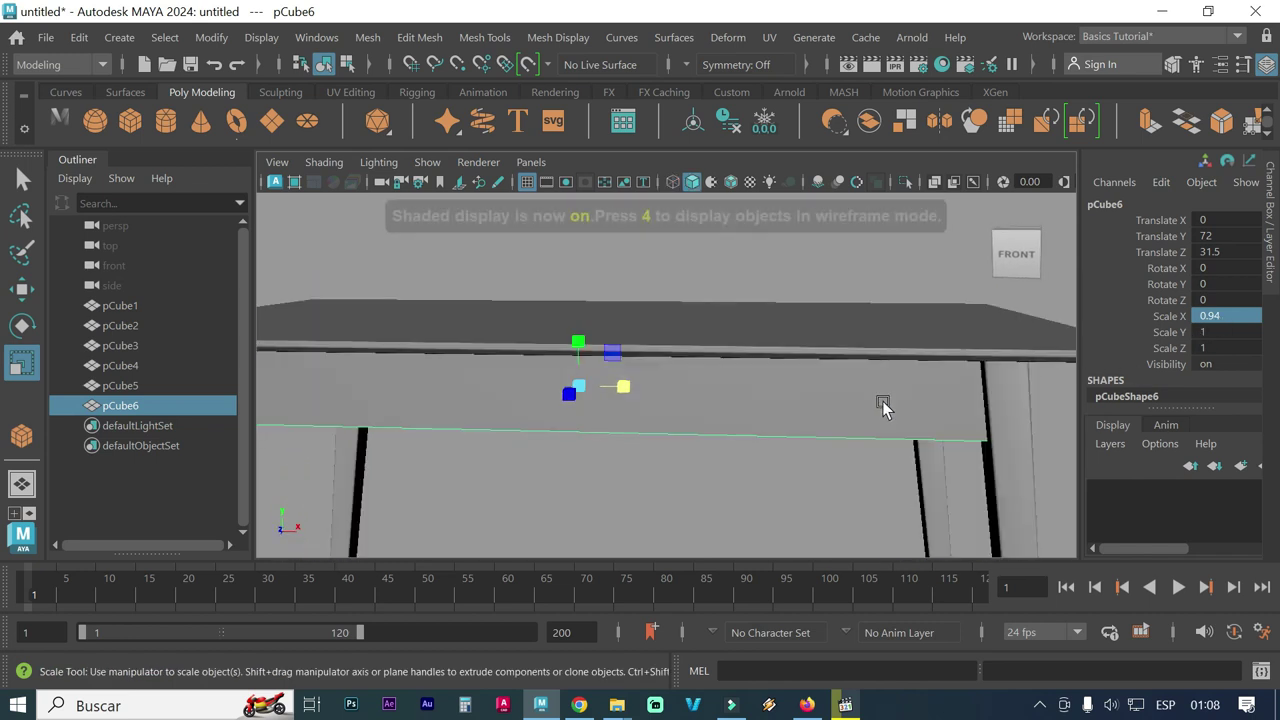
mouse_move(849, 449)
alt+mouse_down()
mouse_move(823, 434)
mouse_move(680, 426)
mouse_move(737, 437)
mouse_move(690, 440)
mouse_move(640, 428)
mouse_move(663, 398)
mouse_move(703, 423)
mouse_move(788, 429)
mouse_move(640, 423)
mouse_move(617, 459)
alt+mouse_up()
scroll(600, 418, up, 2)
scroll(600, 430, up, 2)
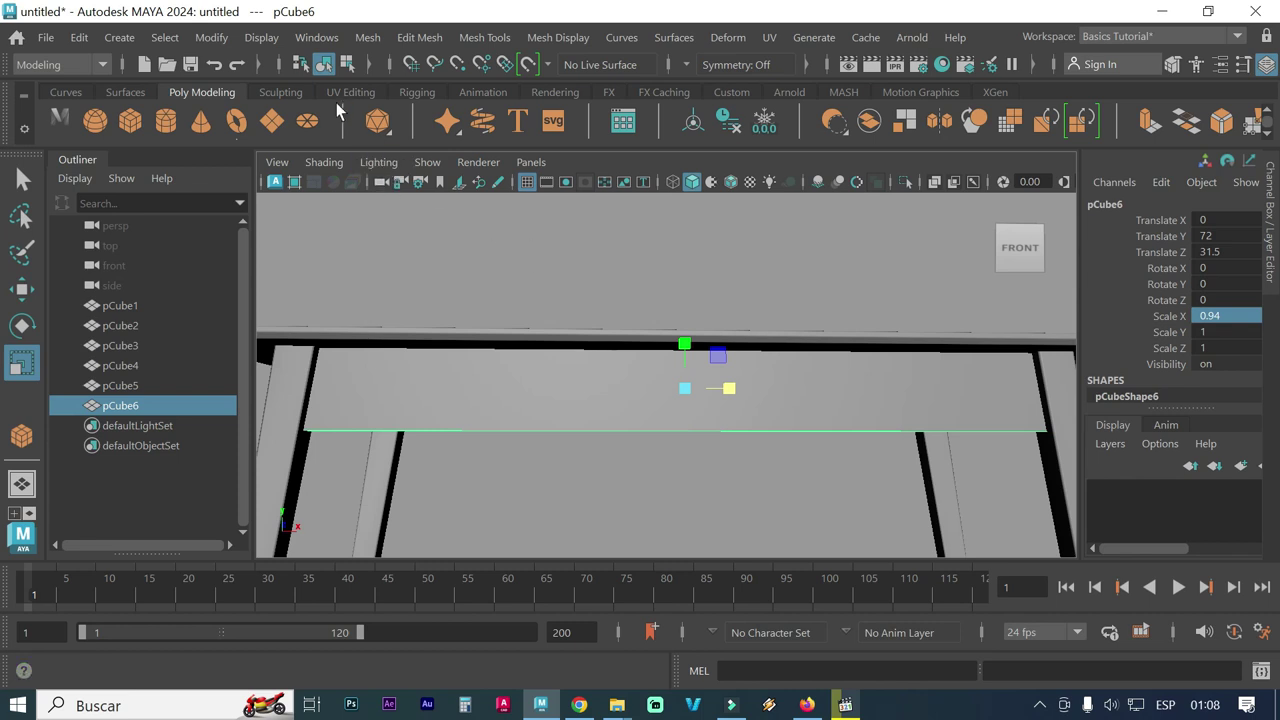
Apply Edit Mesh > Bevel to the apron panel and view it from under the tabletop
click(365, 40)
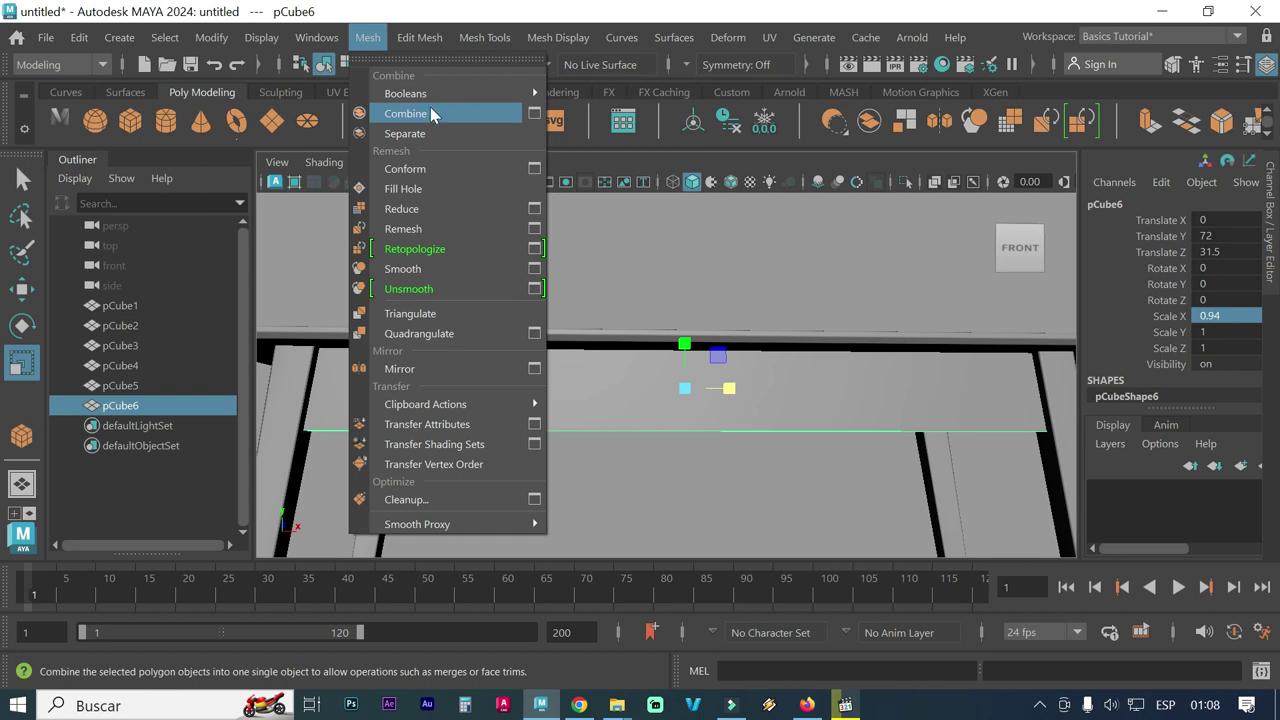
click(398, 41)
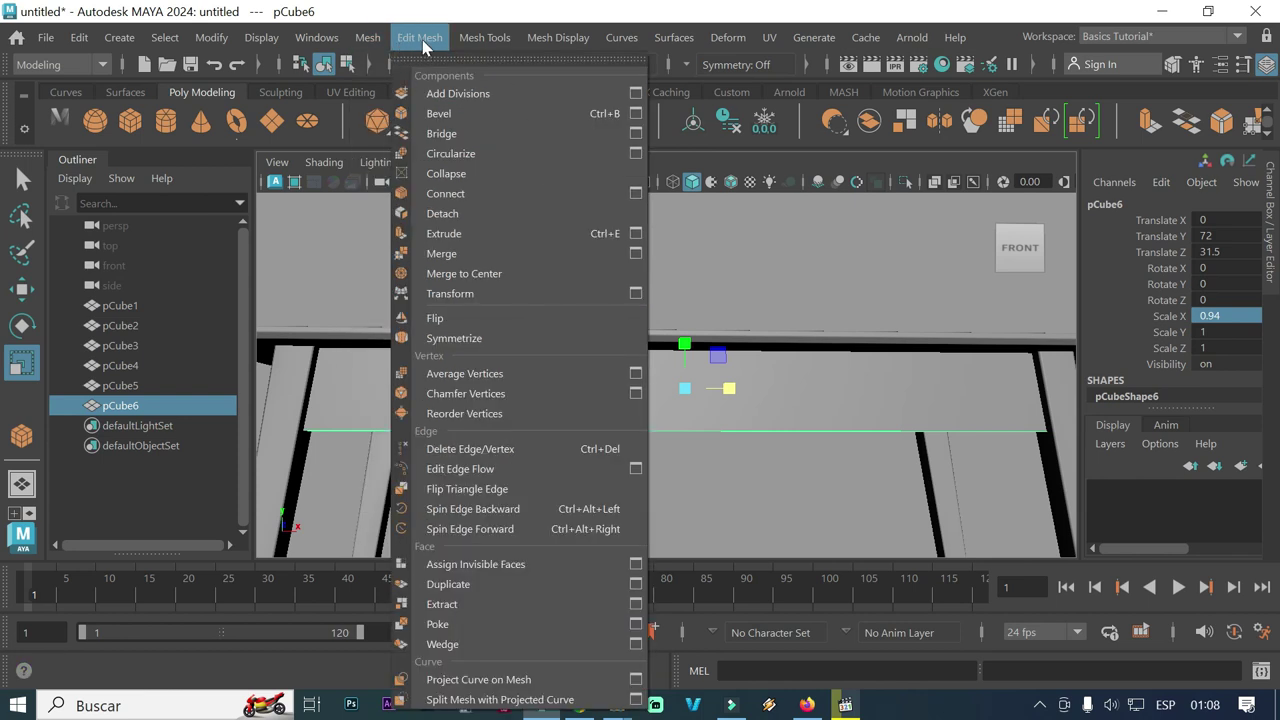
click(440, 113)
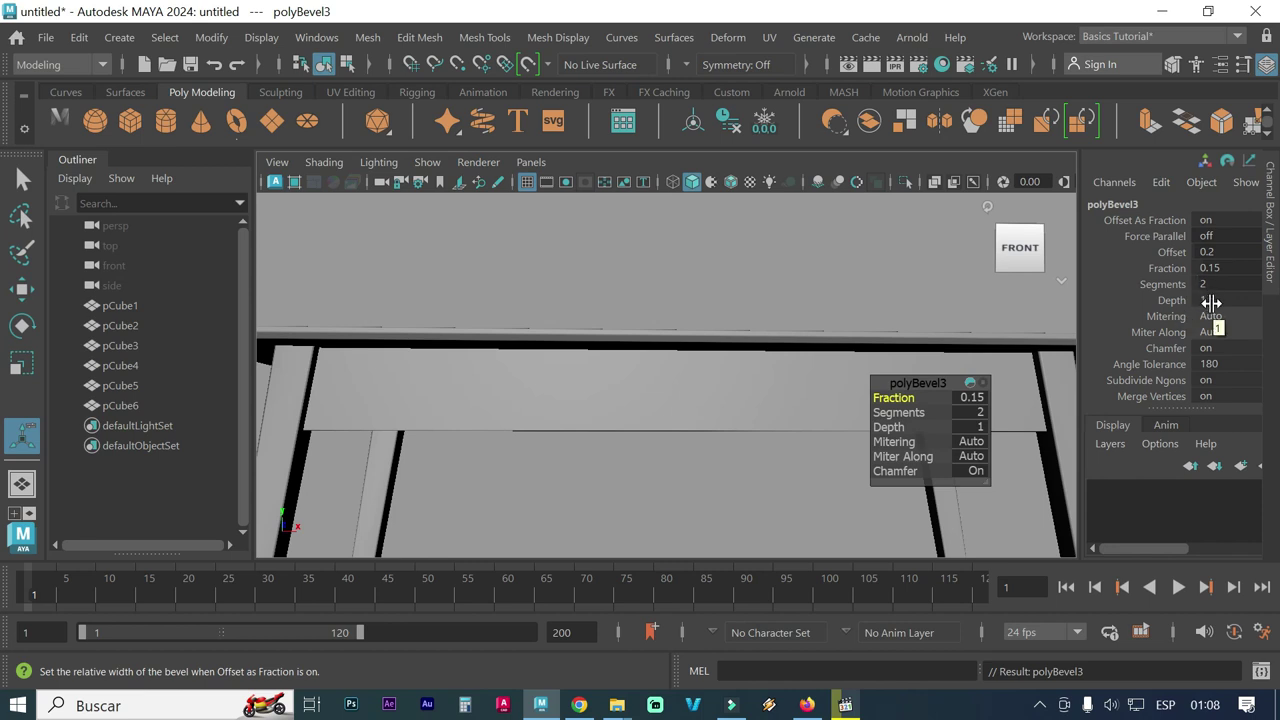
mouse_move(786, 403)
alt+mouse_down()
mouse_move(729, 374)
mouse_move(491, 386)
mouse_move(651, 431)
alt+mouse_up()
alt+right_drag(546, 391, 654, 400)
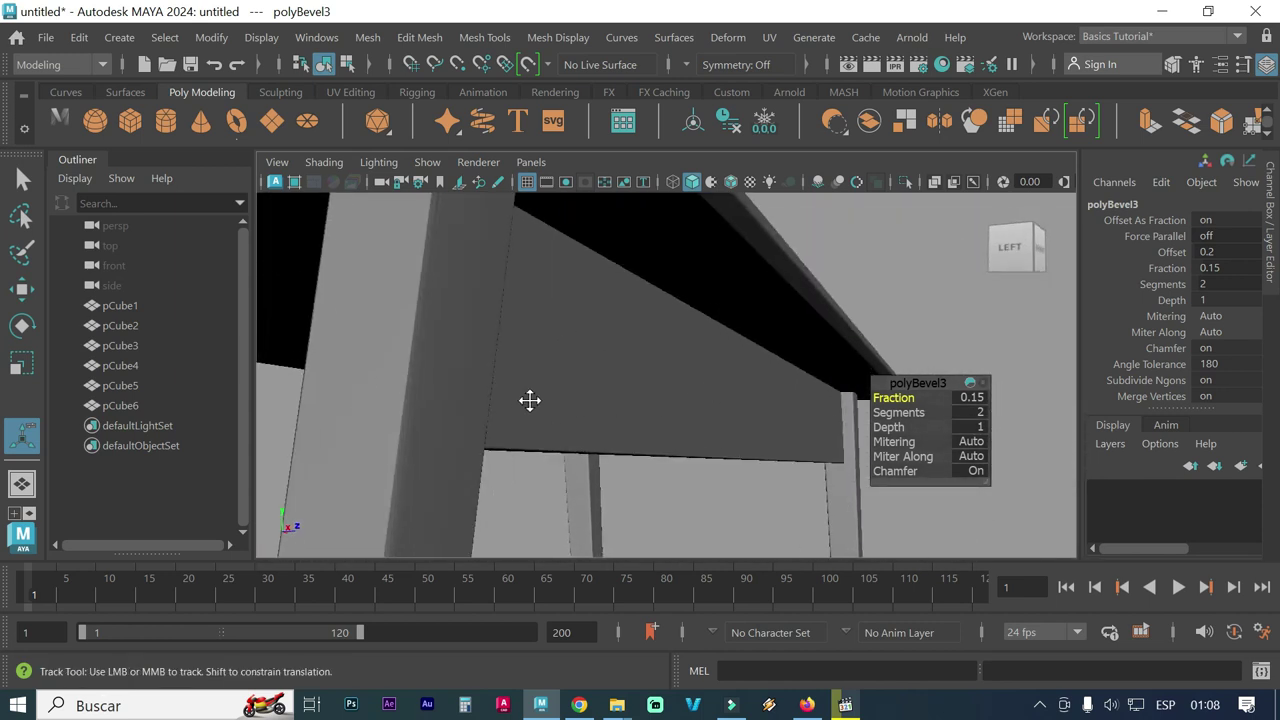
alt+middle_drag(530, 400, 543, 374)
mouse_move(543, 374)
alt+right_down()
mouse_move(588, 356)
mouse_move(591, 374)
alt+right_up()
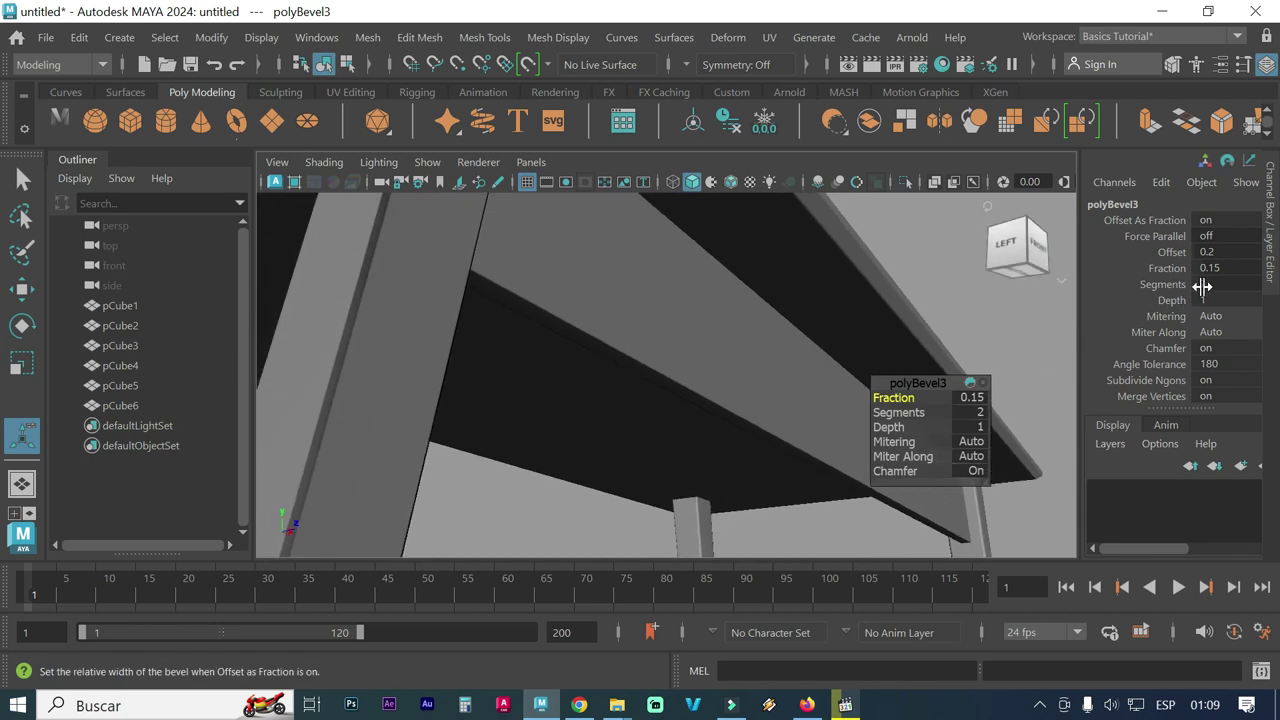
Set the bevel Fraction to 0.2 with 4 segments and reselect the whole apron
double_click(1227, 268)
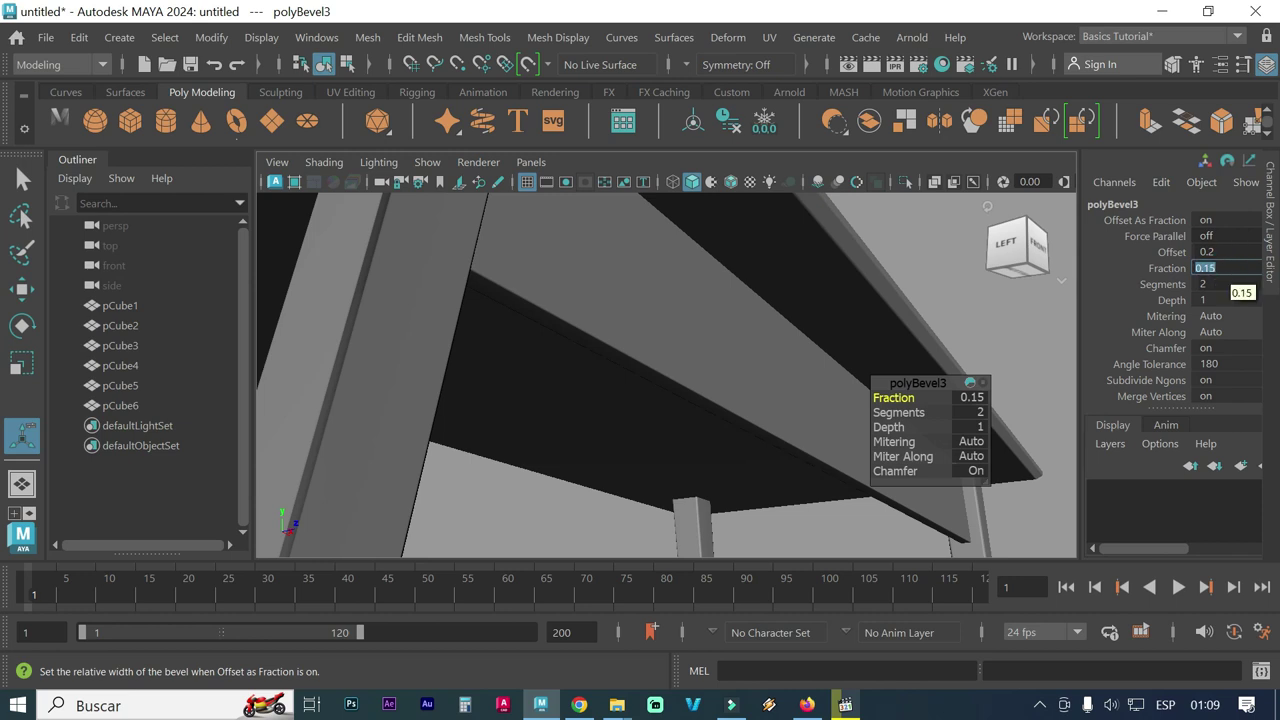
text(0)
key(Tab)
text(4)
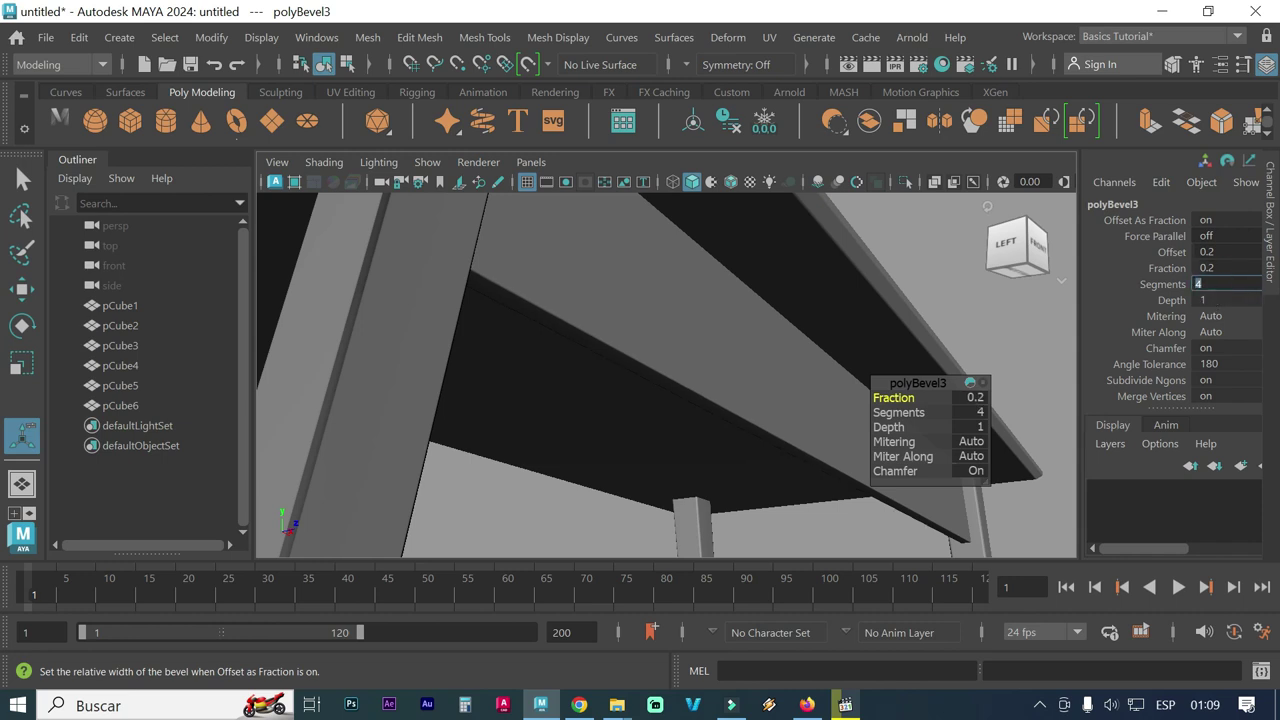
click(732, 404)
right_drag(711, 366, 793, 101)
Select the apron panel and expand its polyBevel3 settings in the Channel Box
click(610, 325)
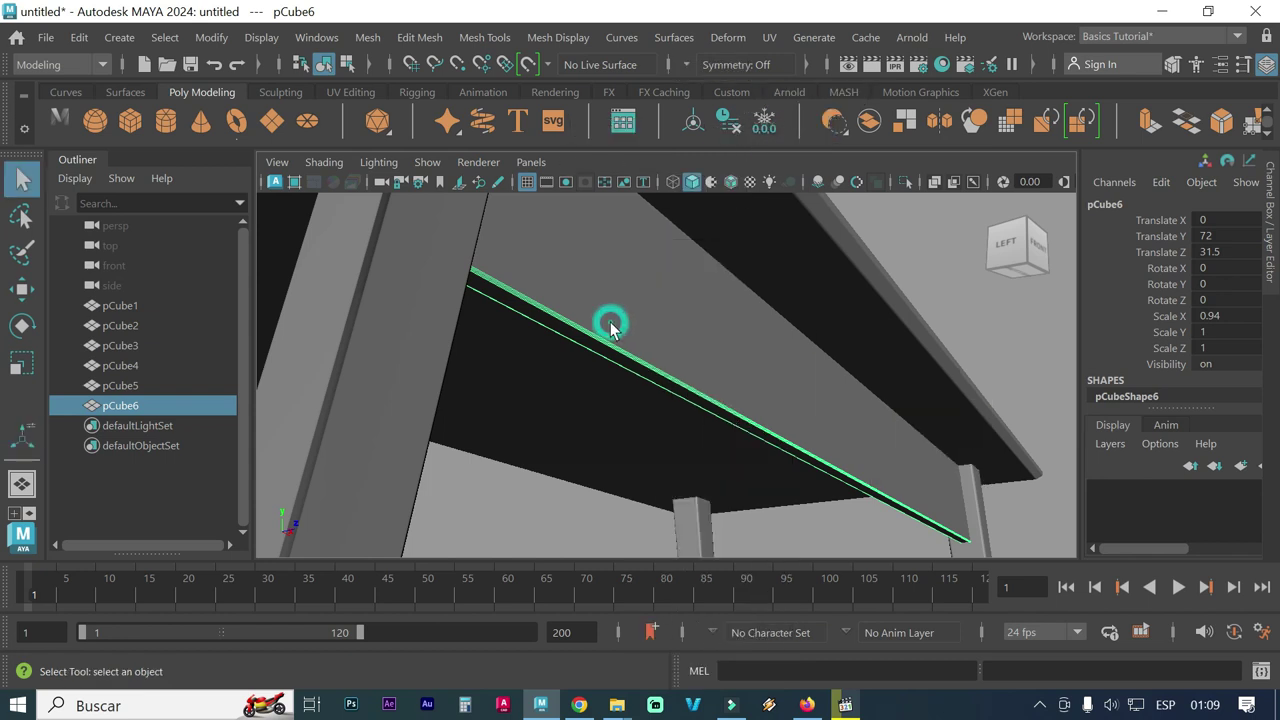
click(549, 457)
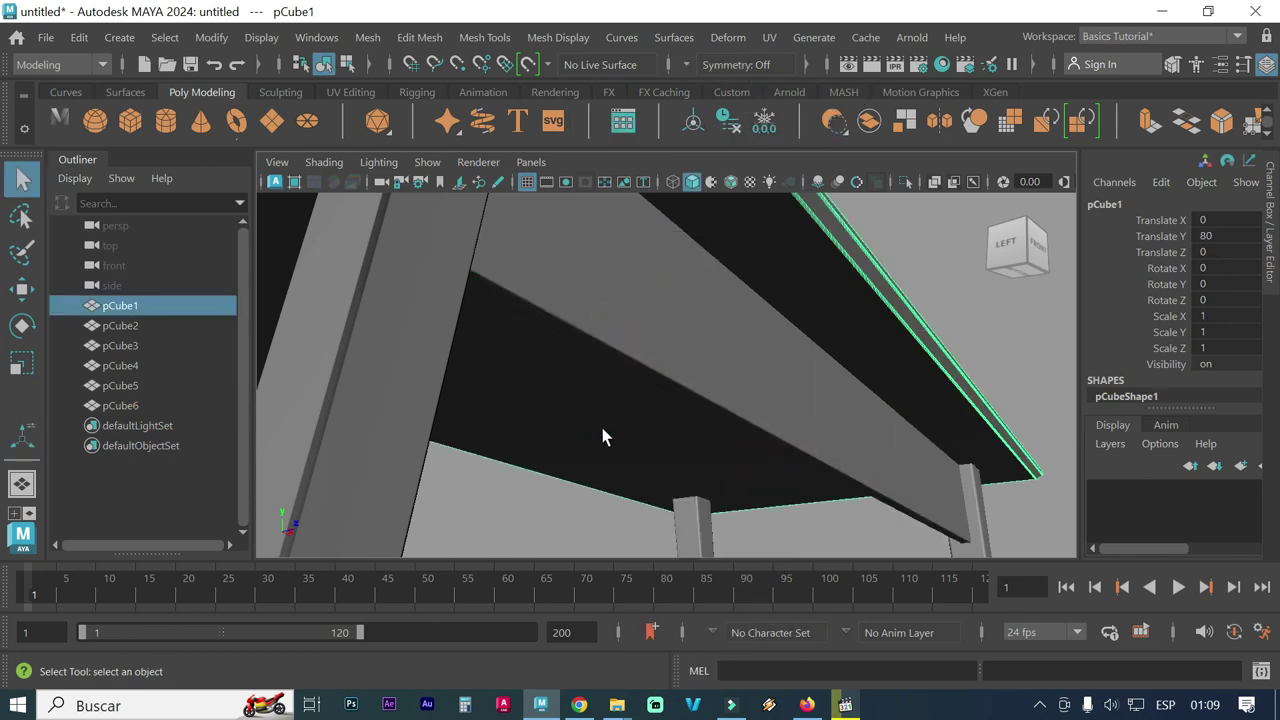
click(660, 342)
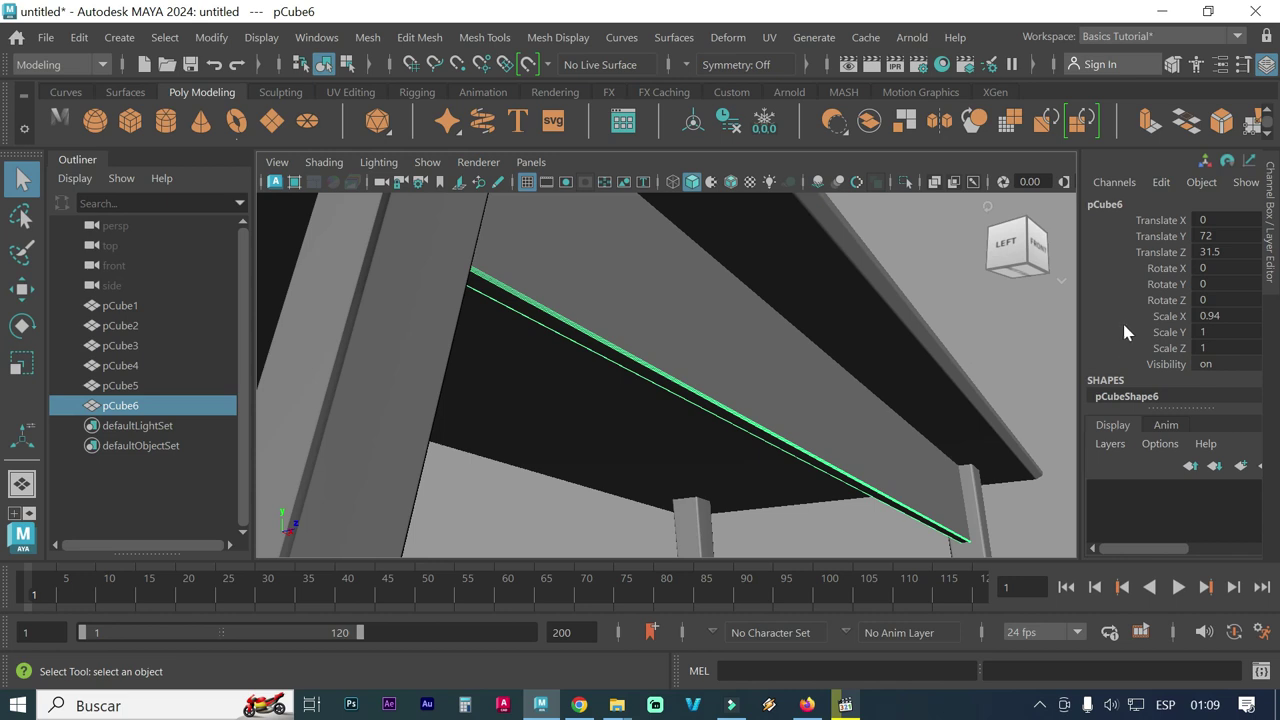
scroll(1124, 318, down, 2)
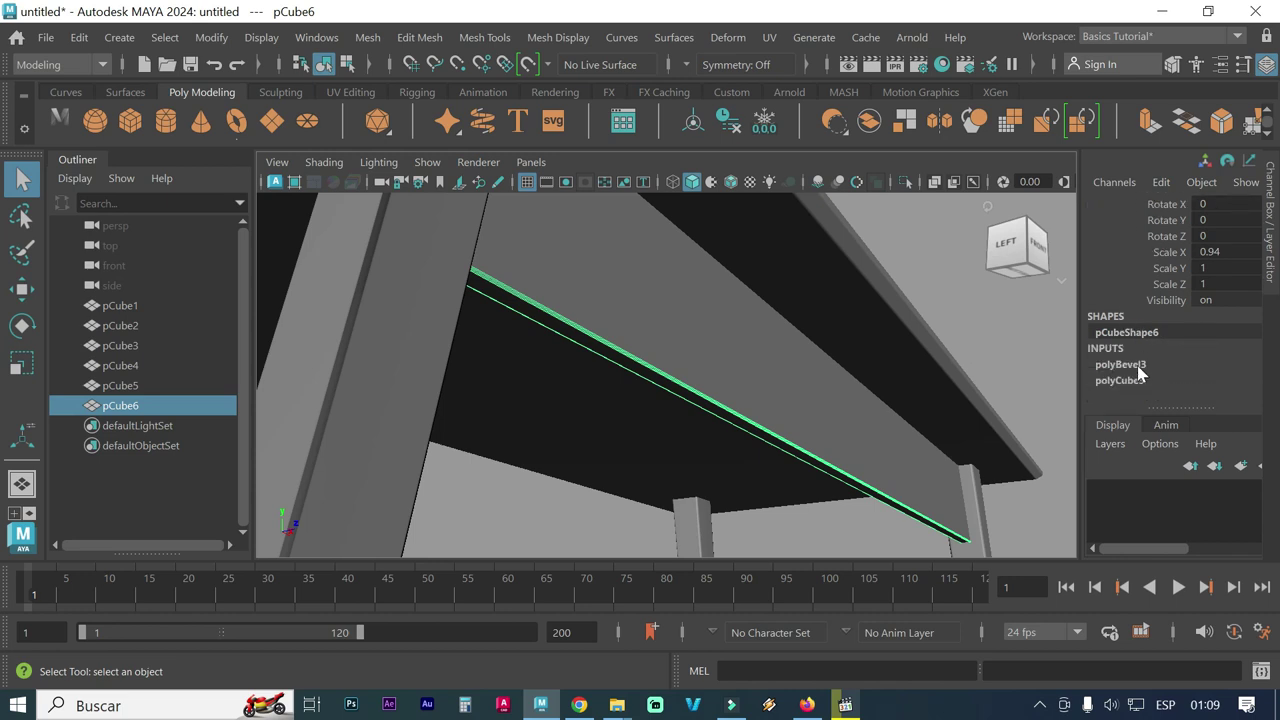
click(1140, 365)
scroll(1143, 368, down, 3)
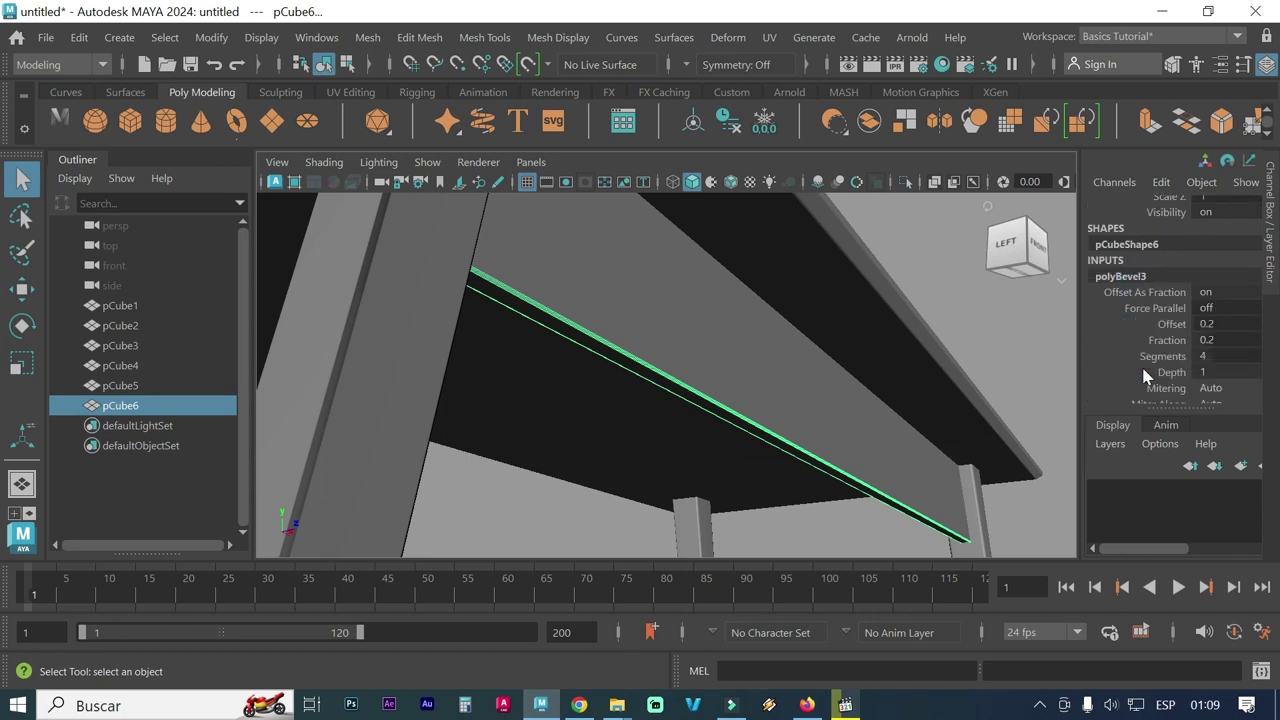
scroll(1145, 373, down, 1)
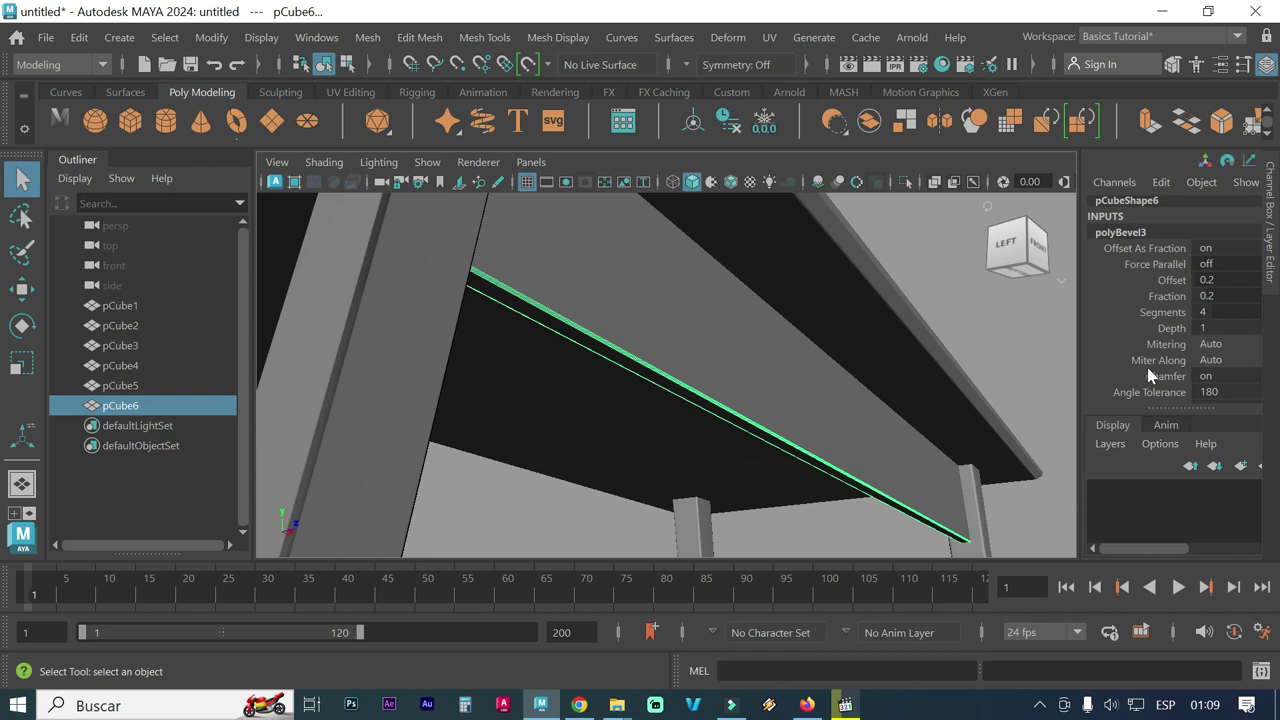
scroll(1152, 372, down, 1)
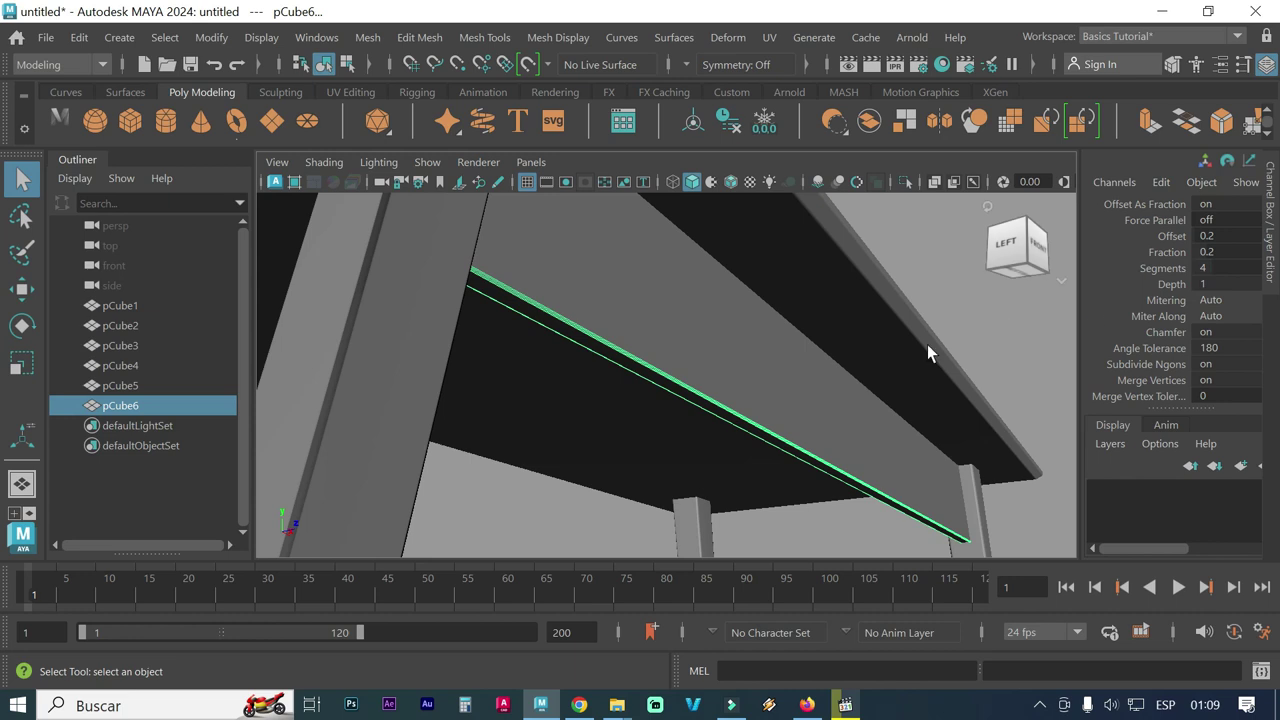
Reframe the view around the beams and reselect the apron panel
click(568, 432)
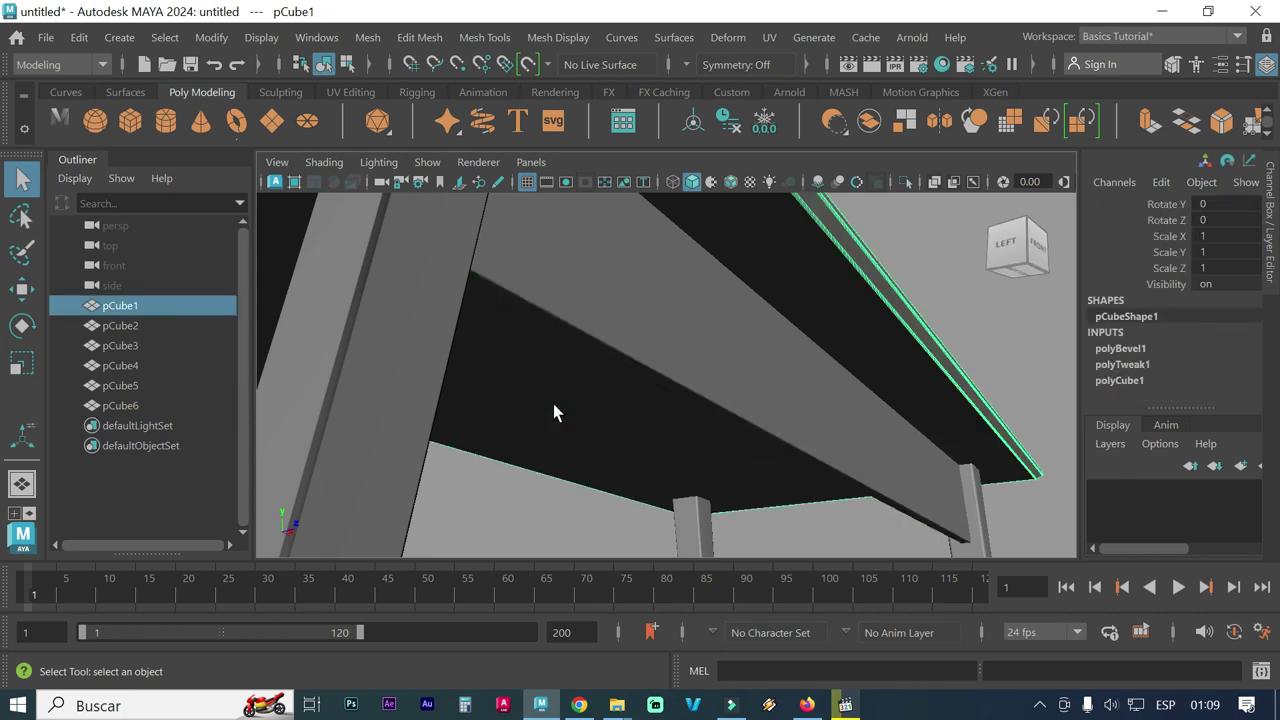
alt+drag(648, 420, 634, 417)
alt+middle_drag(634, 417, 740, 429)
mouse_move(740, 429)
alt+right_down()
mouse_move(594, 377)
mouse_move(988, 503)
mouse_move(963, 491)
alt+right_up()
mouse_move(963, 491)
alt+mouse_down()
mouse_move(772, 432)
mouse_move(972, 491)
mouse_move(925, 469)
alt+mouse_up()
alt+middle_drag(925, 469, 774, 380)
alt+right_drag(774, 380, 843, 414)
mouse_move(843, 414)
alt+mouse_down()
mouse_move(866, 488)
mouse_move(977, 505)
alt+mouse_up()
alt+right_drag(977, 505, 894, 303)
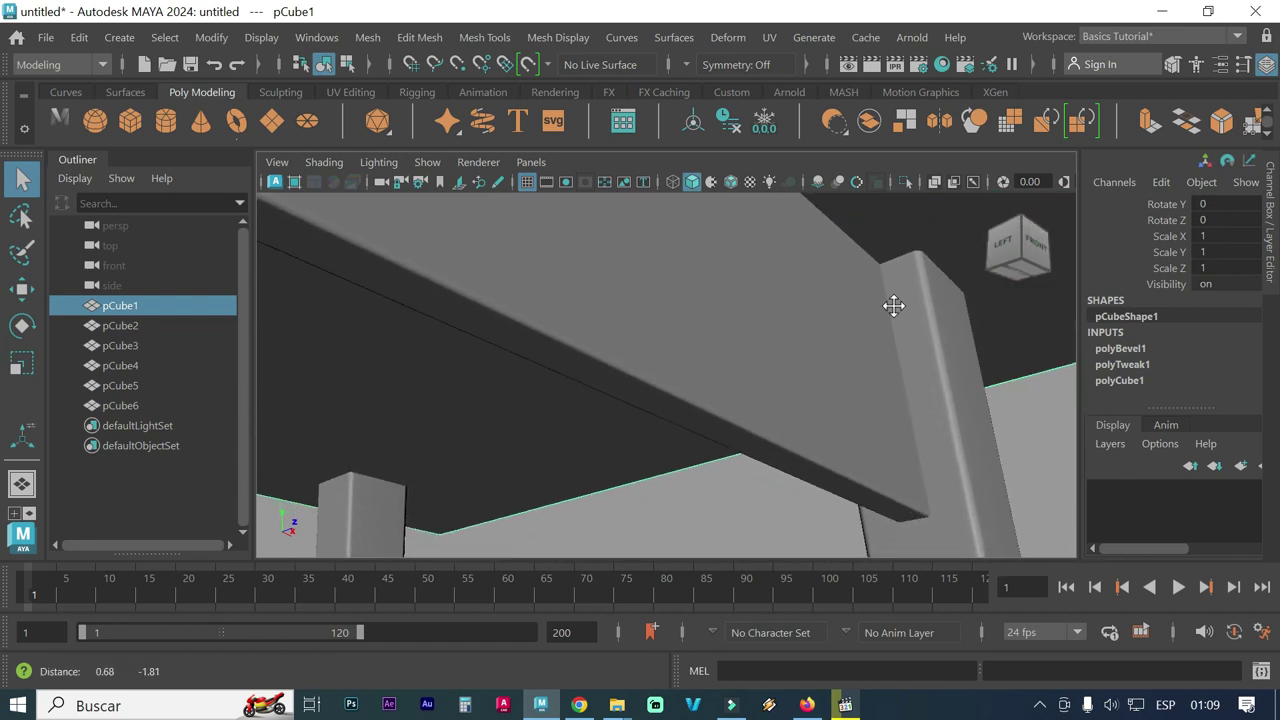
click(872, 418)
mouse_move(890, 506)
alt+middle_down()
mouse_move(966, 514)
mouse_move(896, 467)
alt+middle_up()
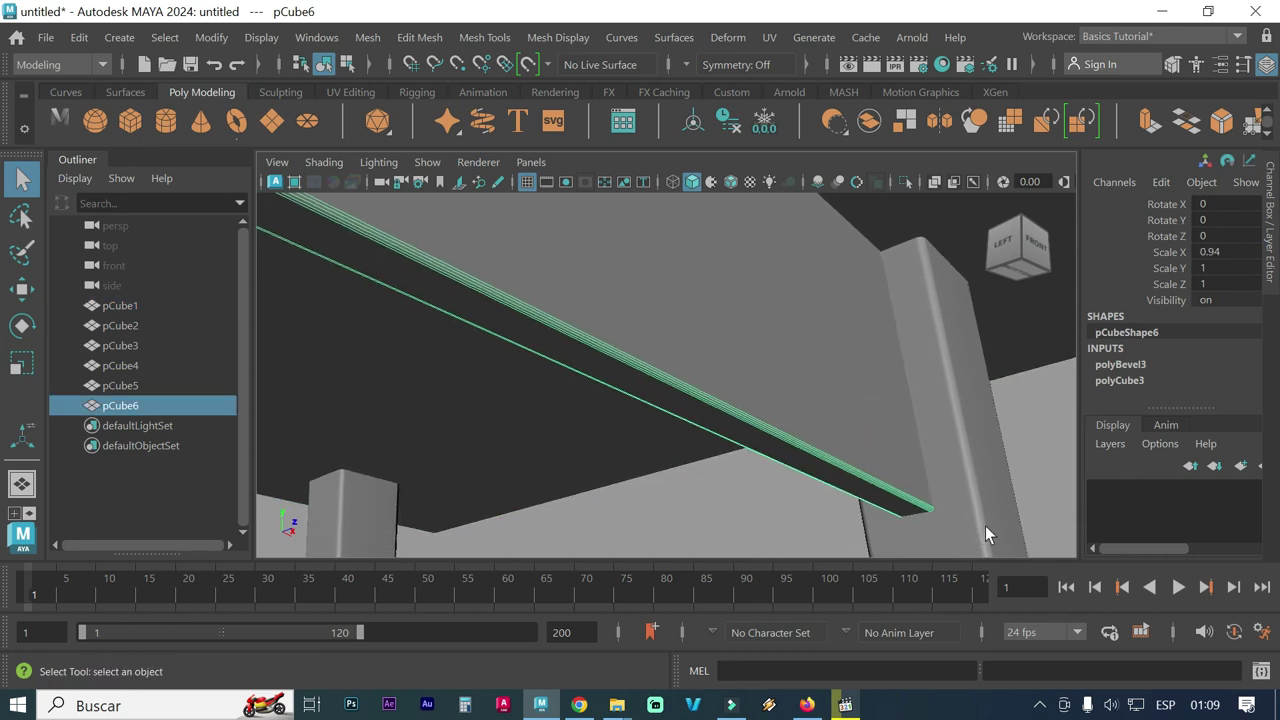
click(985, 526)
click(915, 500)
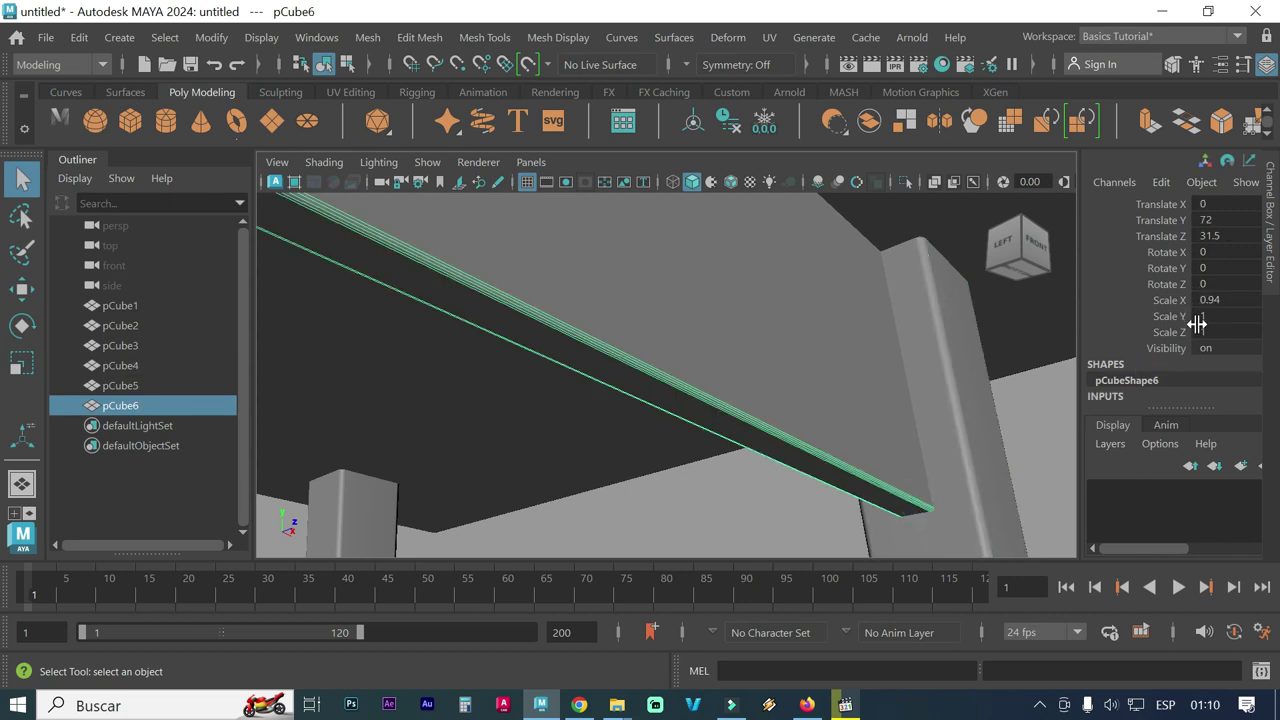
Change the polyBevel3 Fraction to 0.4 and deselect the apron
scroll(1197, 324, down, 2)
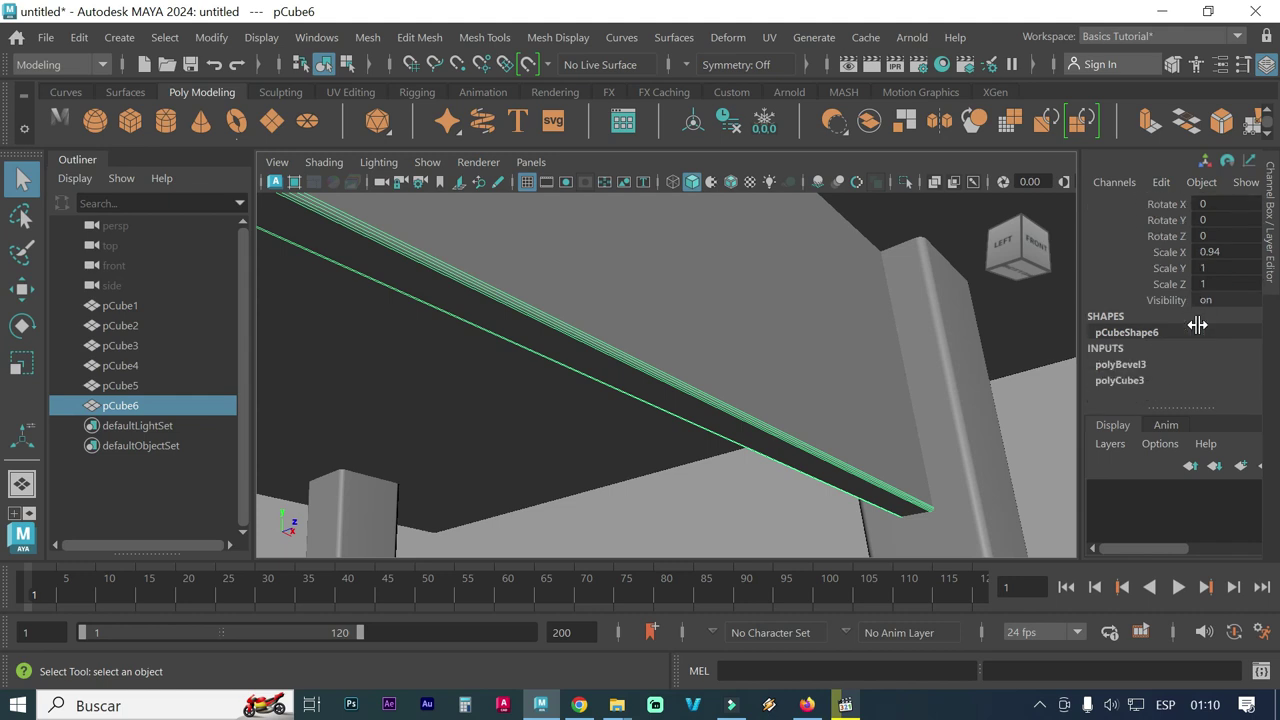
click(1163, 364)
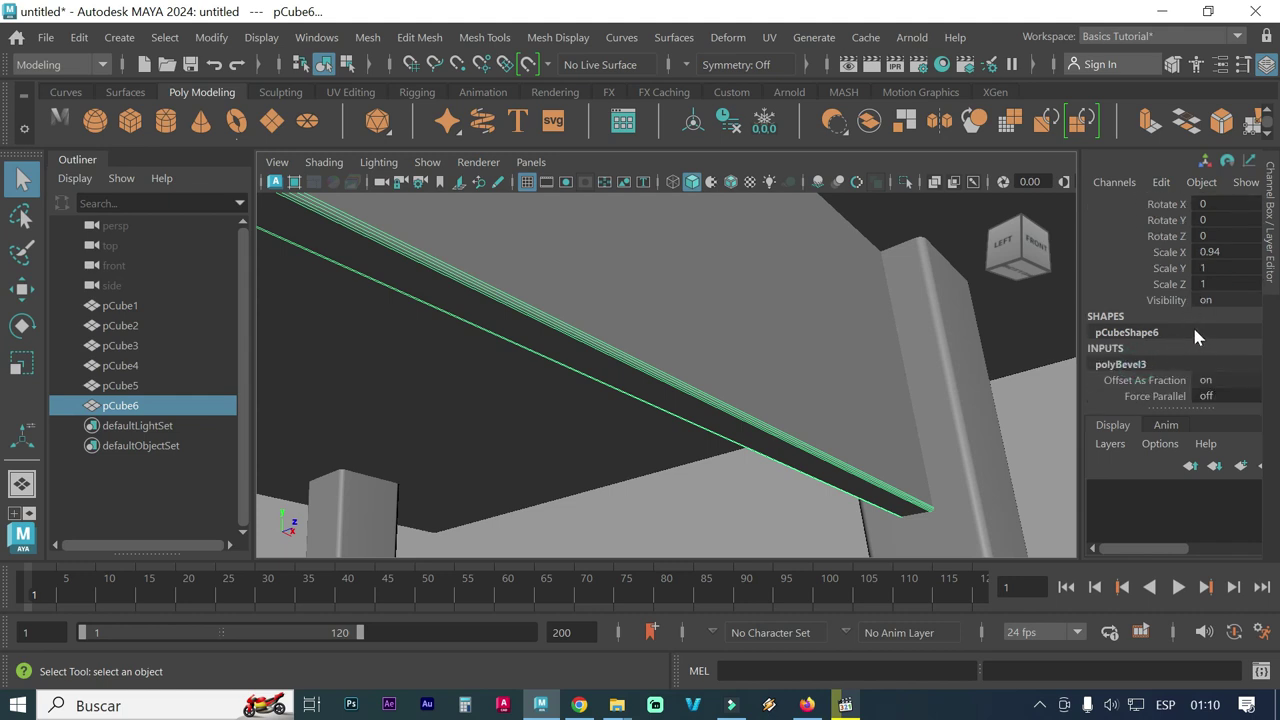
scroll(1196, 331, down, 2)
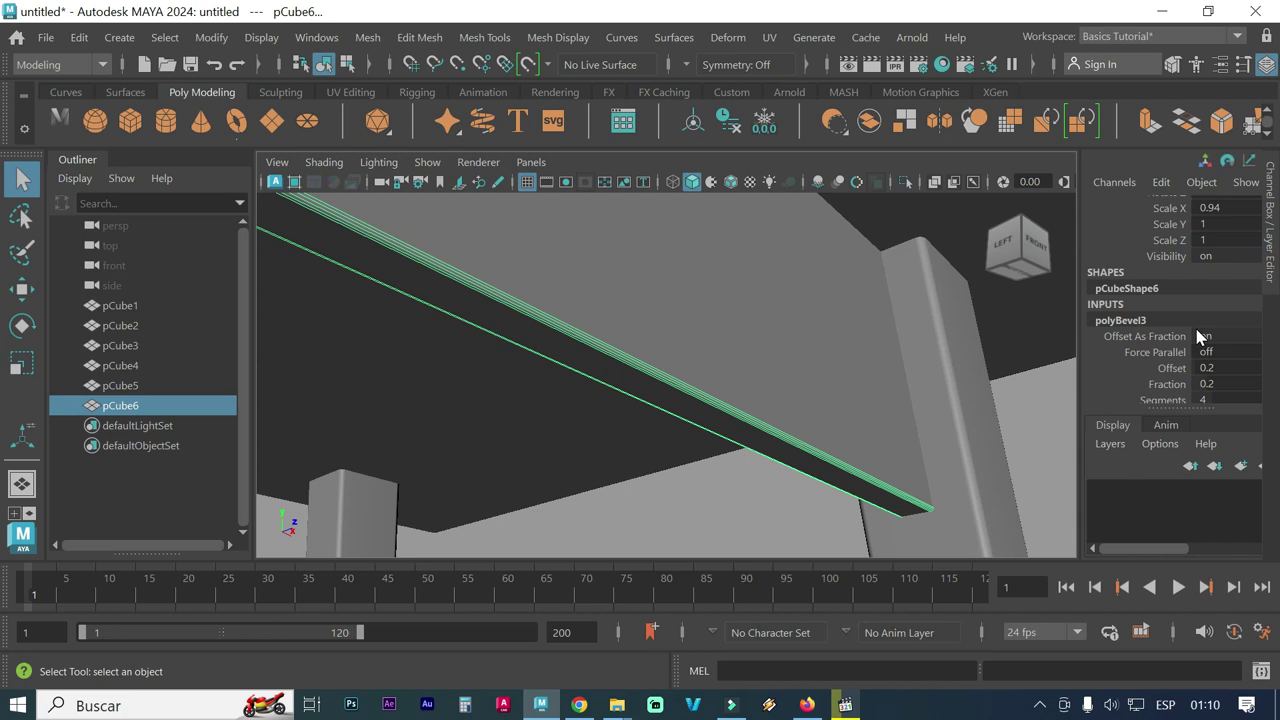
scroll(1197, 336, down, 2)
double_click(1208, 341)
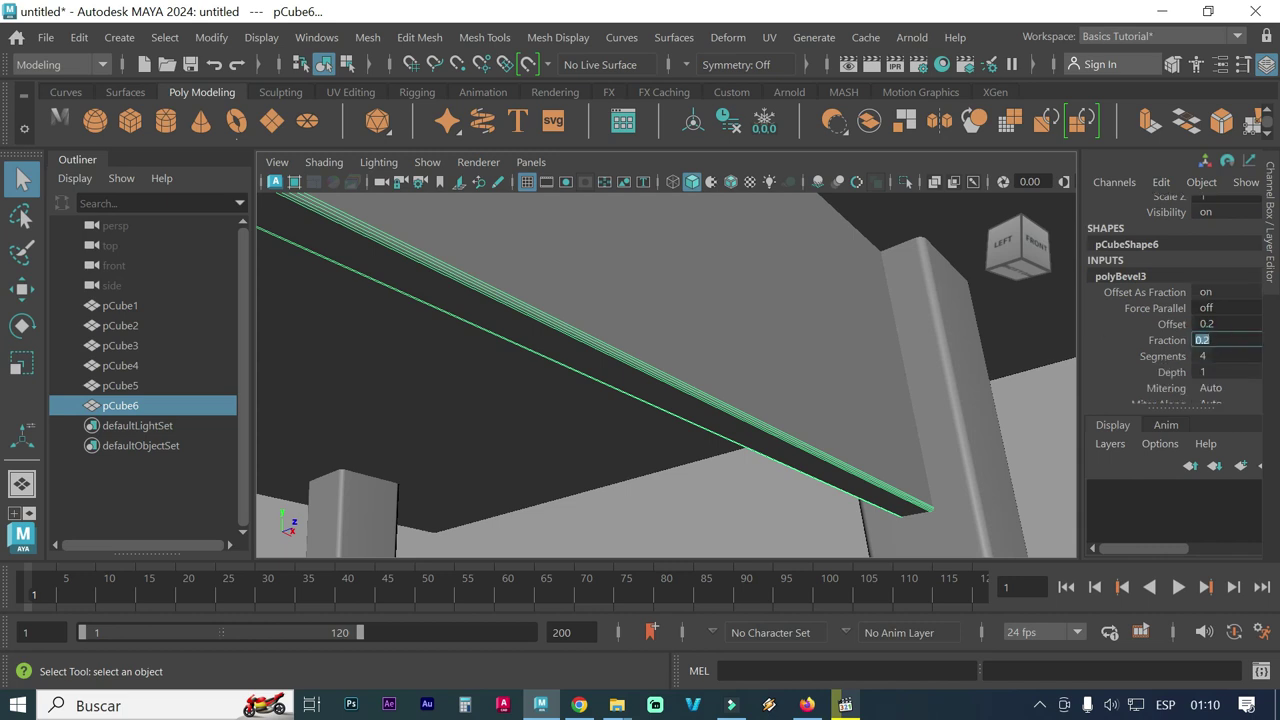
click(1236, 342)
text(0.4)
key(Return)
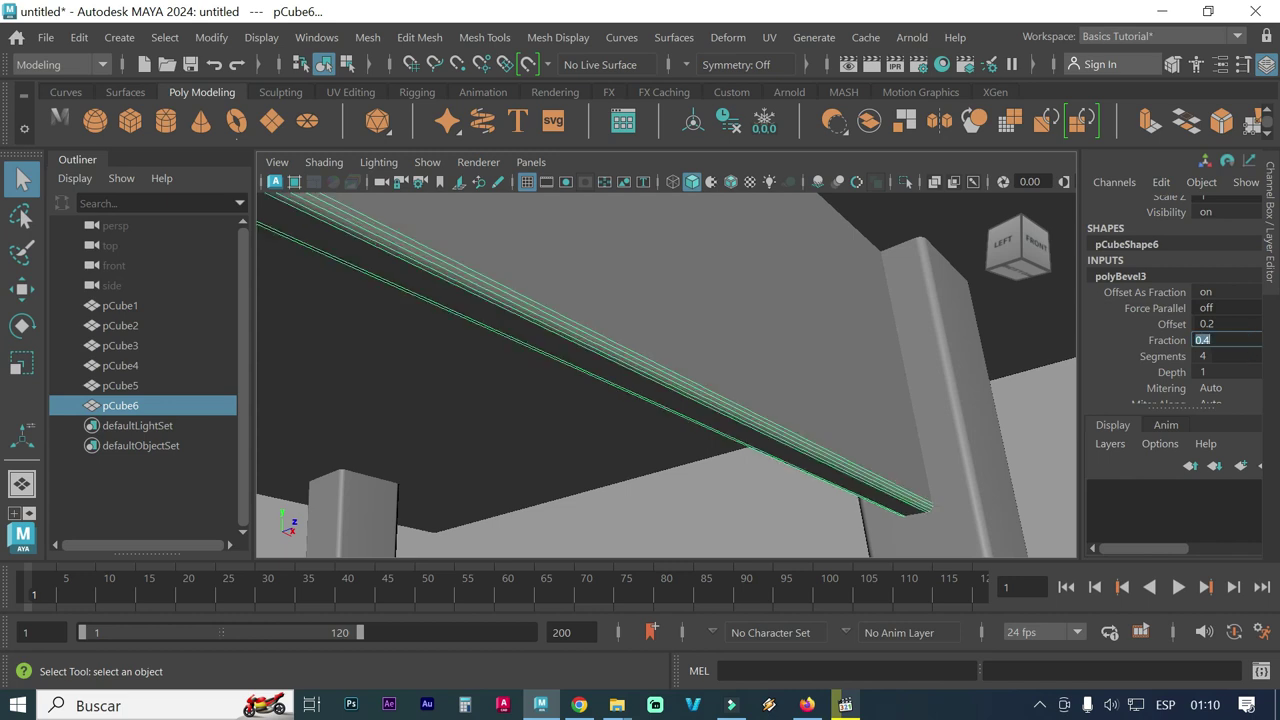
click(1039, 448)
scroll(980, 498, down, 3)
Zoom out and orbit to a centred front view of the whole table, then select the apron
scroll(966, 505, down, 2)
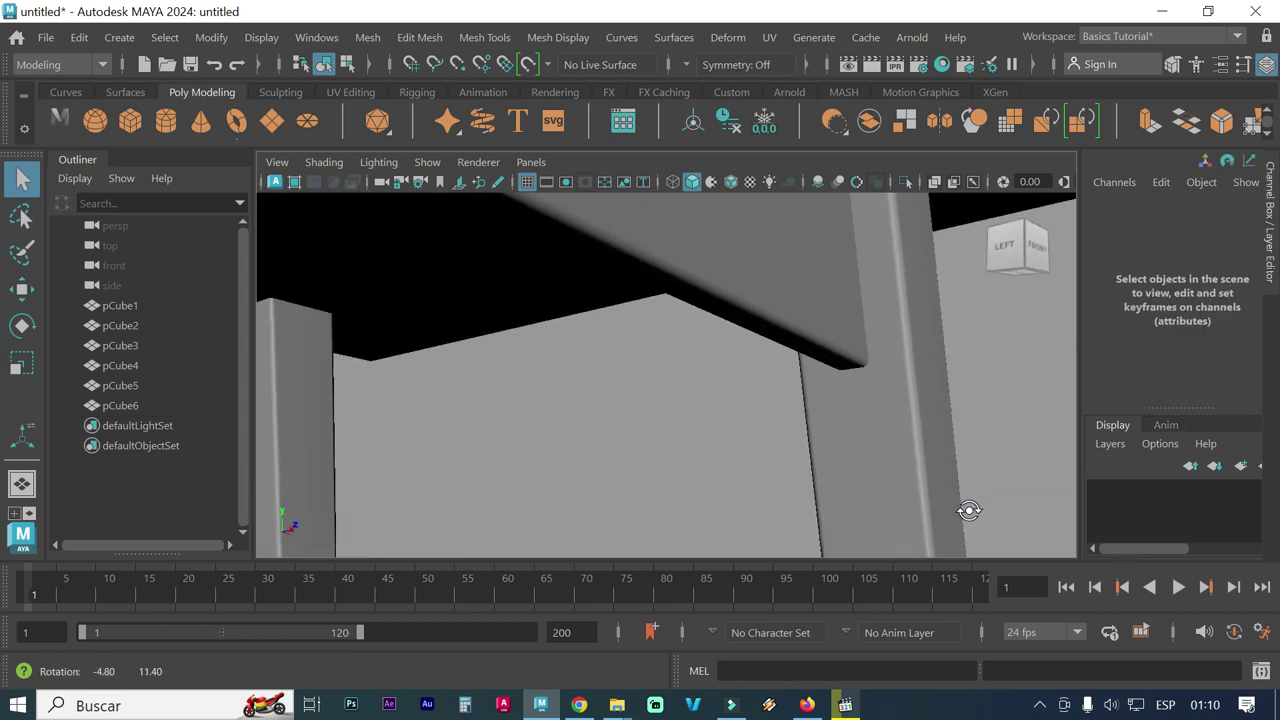
scroll(710, 380, down, 1)
scroll(710, 380, down, 1)
scroll(831, 380, down, 2)
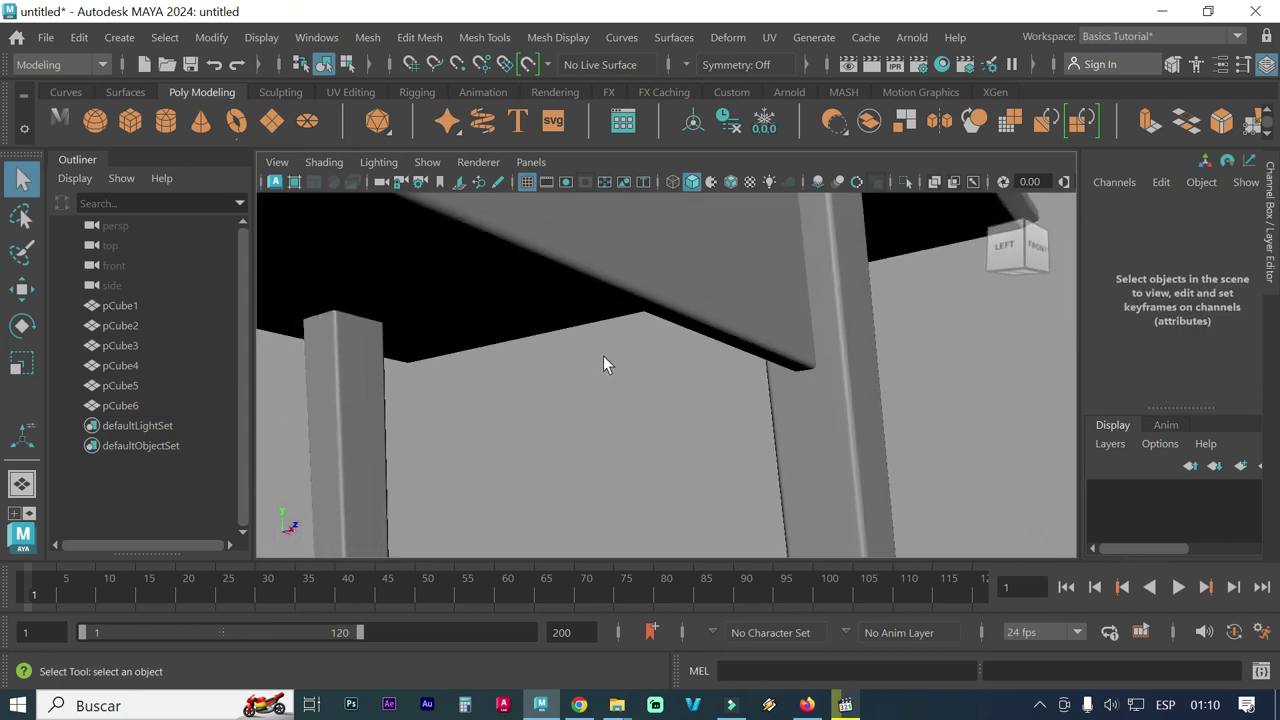
scroll(660, 350, down, 2)
scroll(600, 320, down, 2)
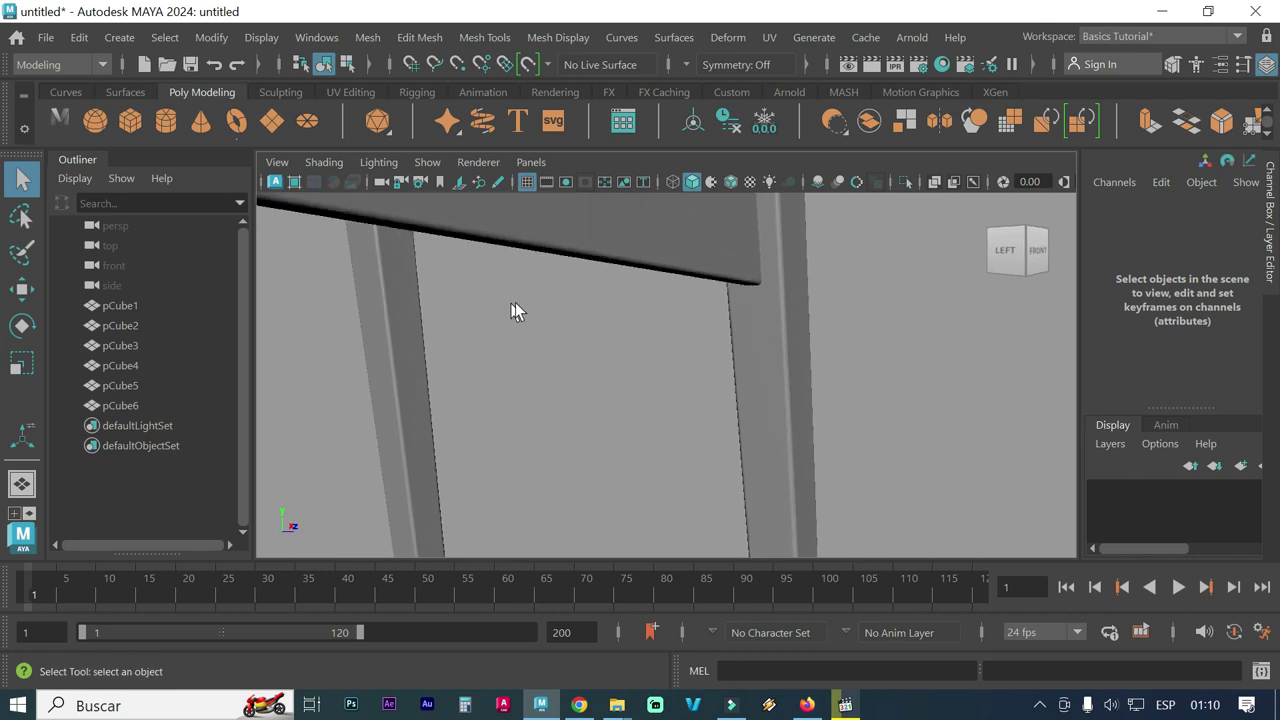
scroll(540, 305, down, 1)
scroll(678, 305, up, 1)
scroll(677, 297, up, 1)
mouse_move(794, 323)
alt+mouse_down()
mouse_move(706, 271)
mouse_move(706, 290)
alt+mouse_up()
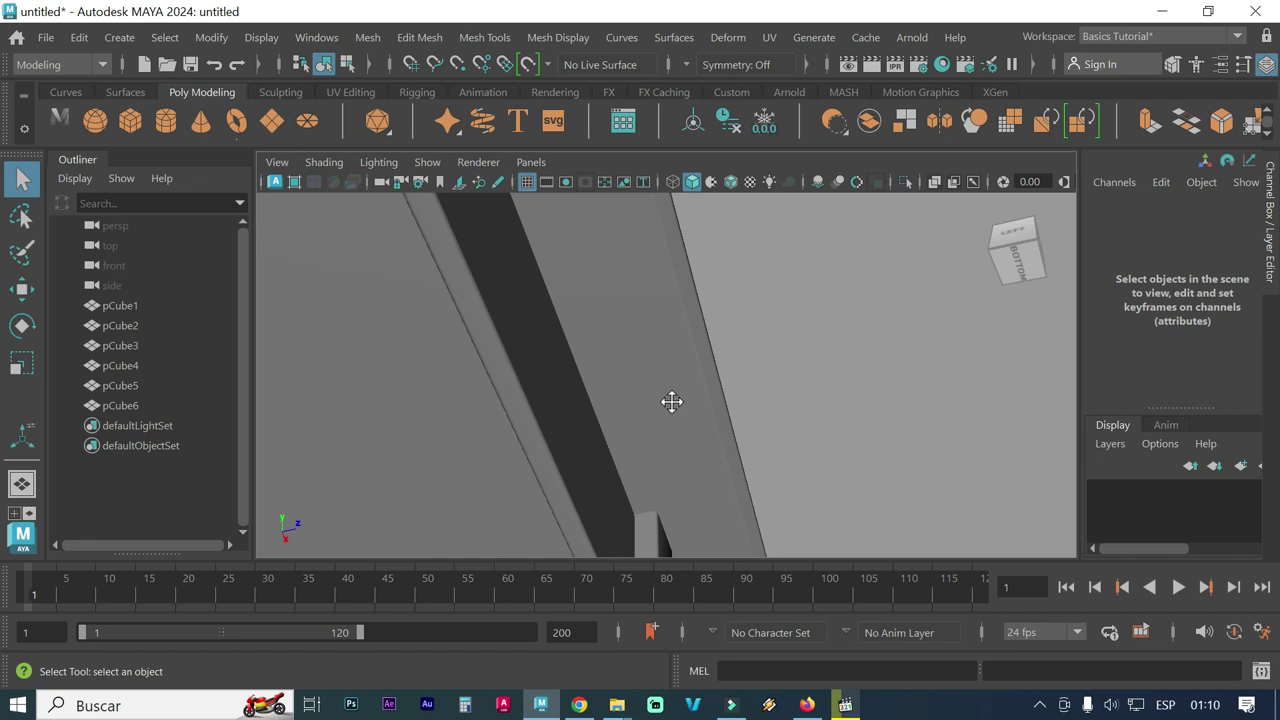
alt+middle_drag(671, 401, 677, 351)
mouse_move(677, 351)
alt+mouse_down()
mouse_move(651, 371)
mouse_move(661, 391)
mouse_move(634, 403)
alt+mouse_up()
alt+right_drag(634, 403, 574, 389)
mouse_move(574, 389)
alt+mouse_down()
mouse_move(511, 363)
mouse_move(428, 384)
alt+mouse_up()
alt+middle_drag(518, 377, 674, 366)
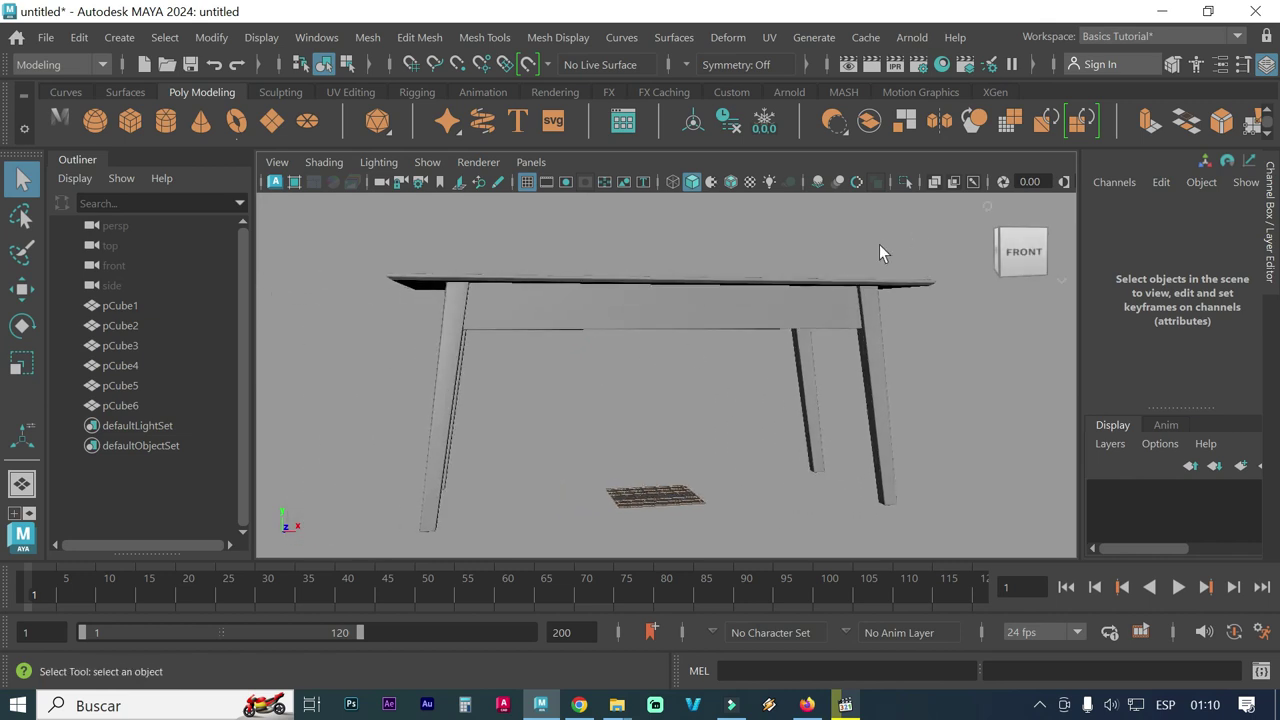
click(766, 312)
With the Move tool active, select each of the four legs in turn to check them
click(718, 404)
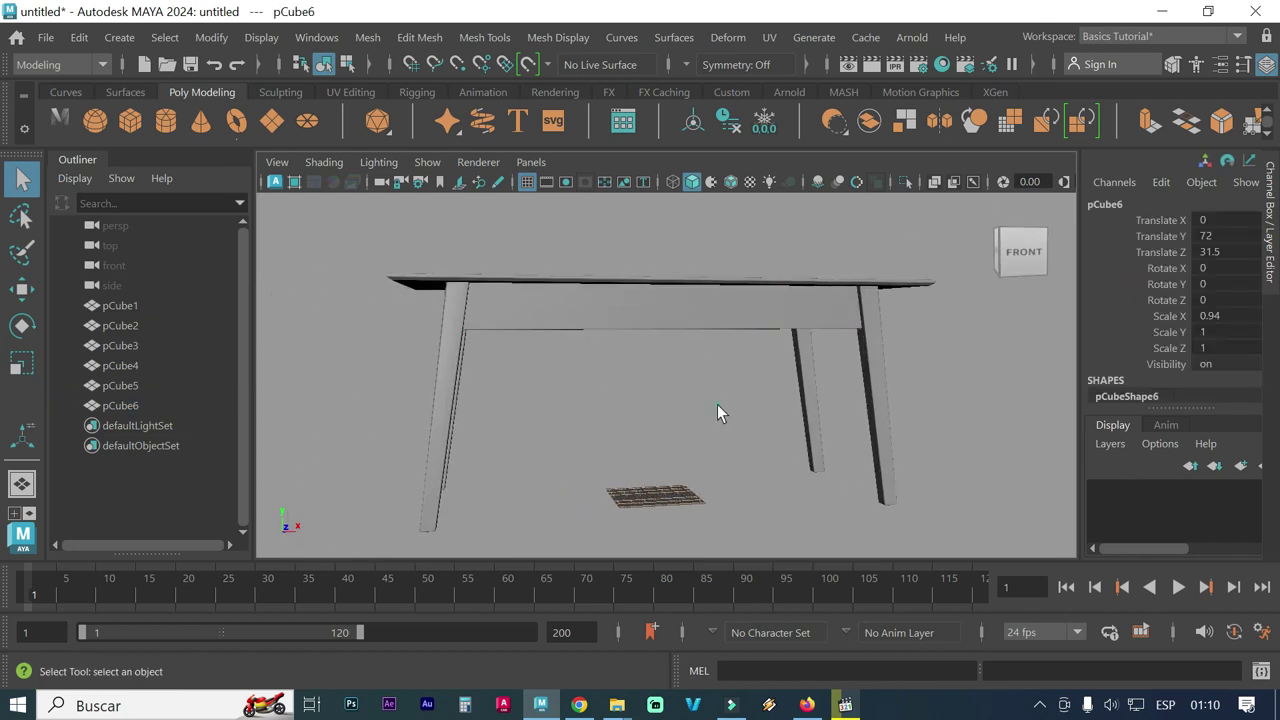
scroll(717, 404, up, 2)
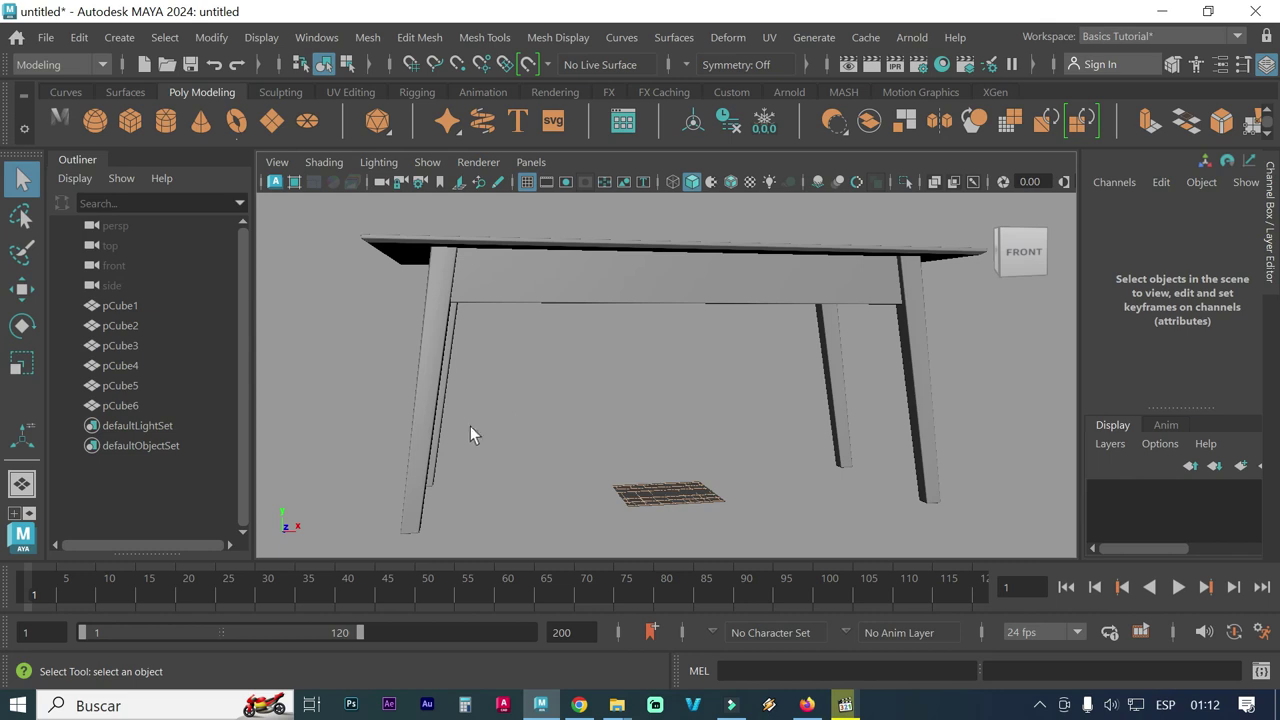
click(425, 436)
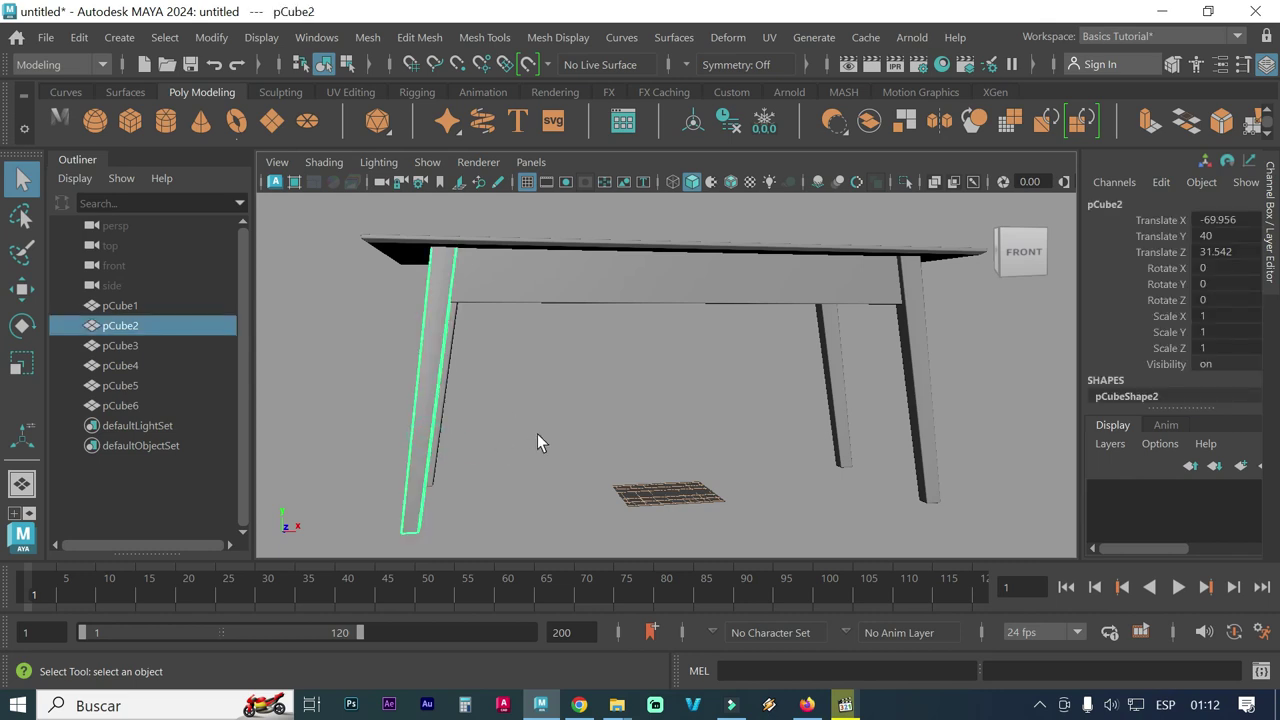
key(w)
alt+drag(546, 443, 437, 440)
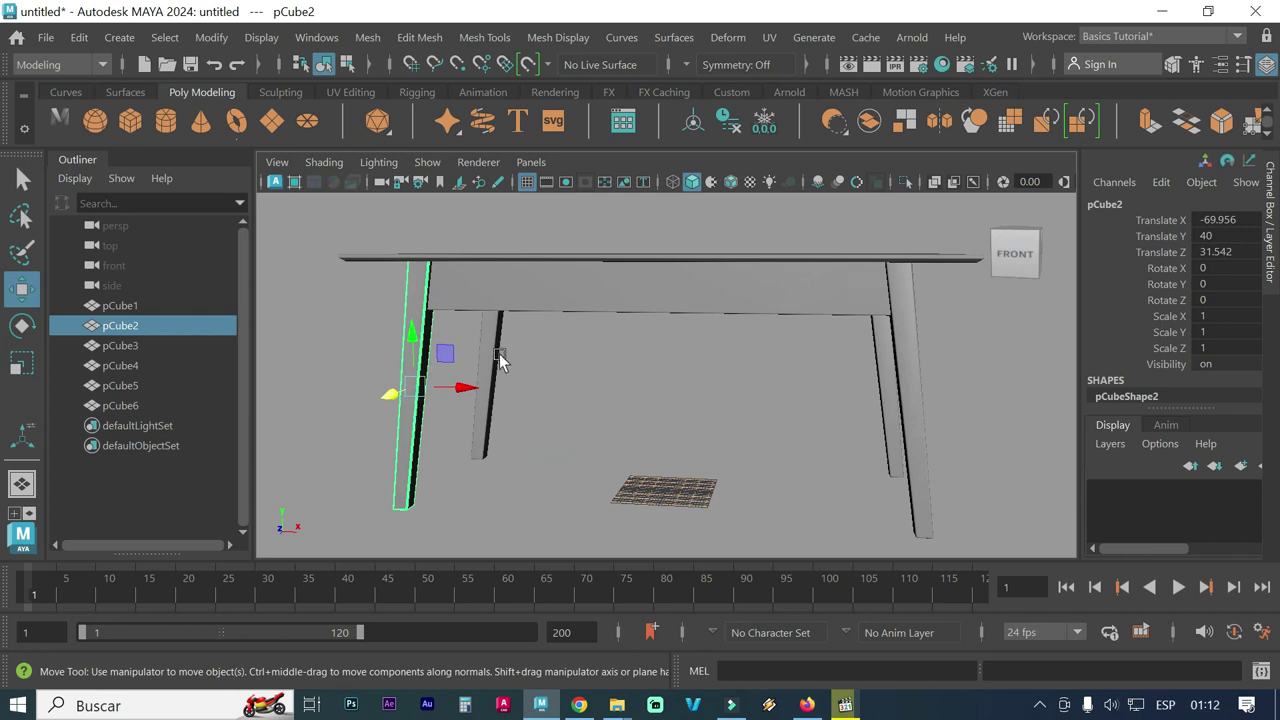
click(497, 378)
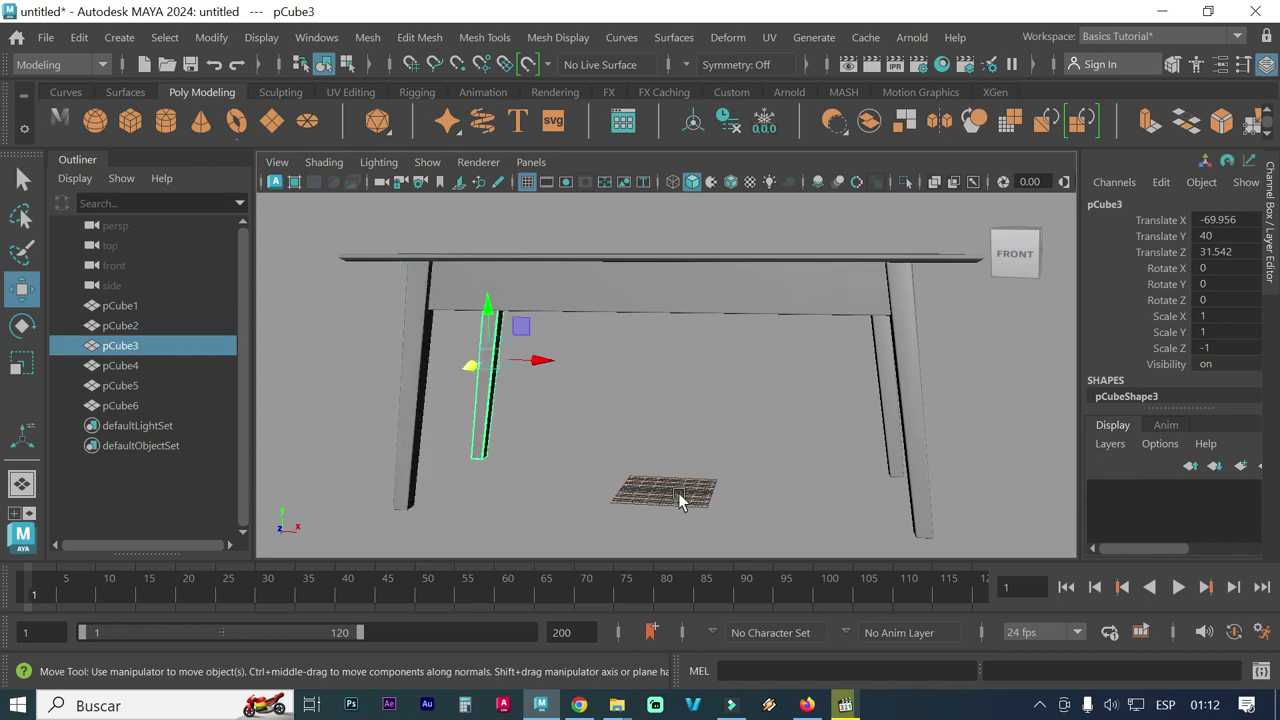
mouse_move(676, 490)
alt+mouse_down()
mouse_move(632, 449)
mouse_move(645, 456)
alt+mouse_up()
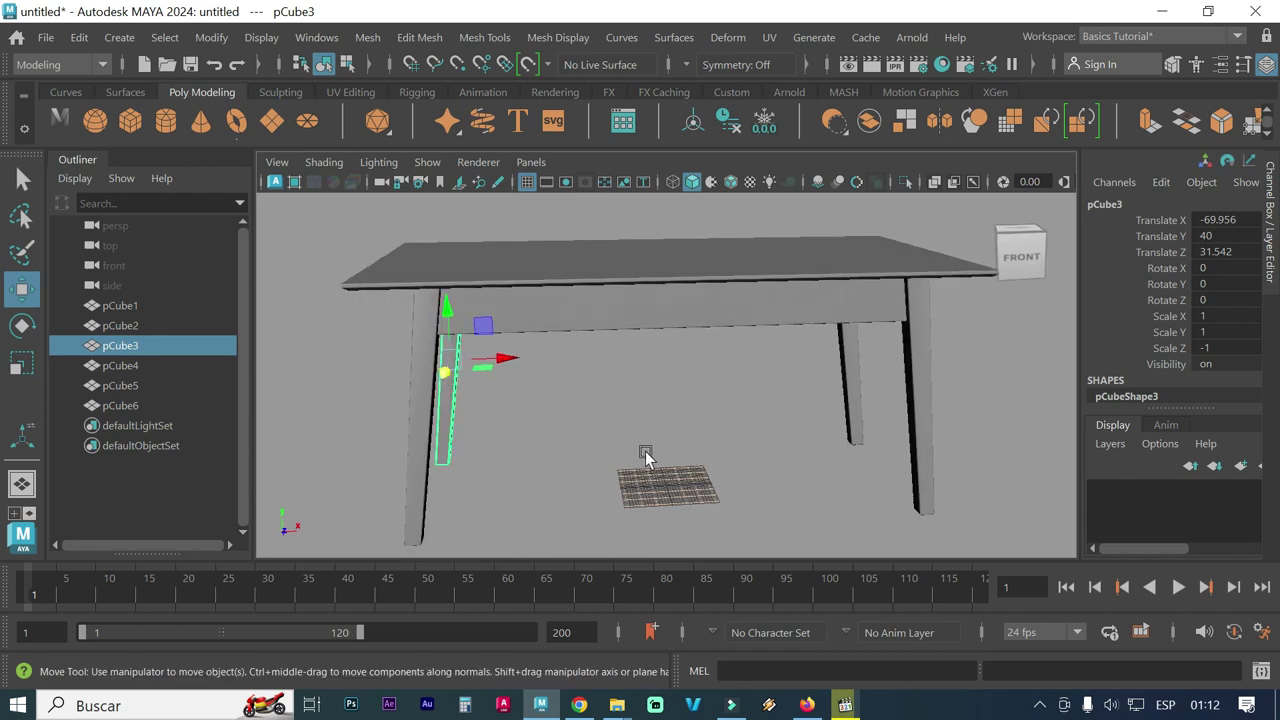
click(918, 450)
click(872, 482)
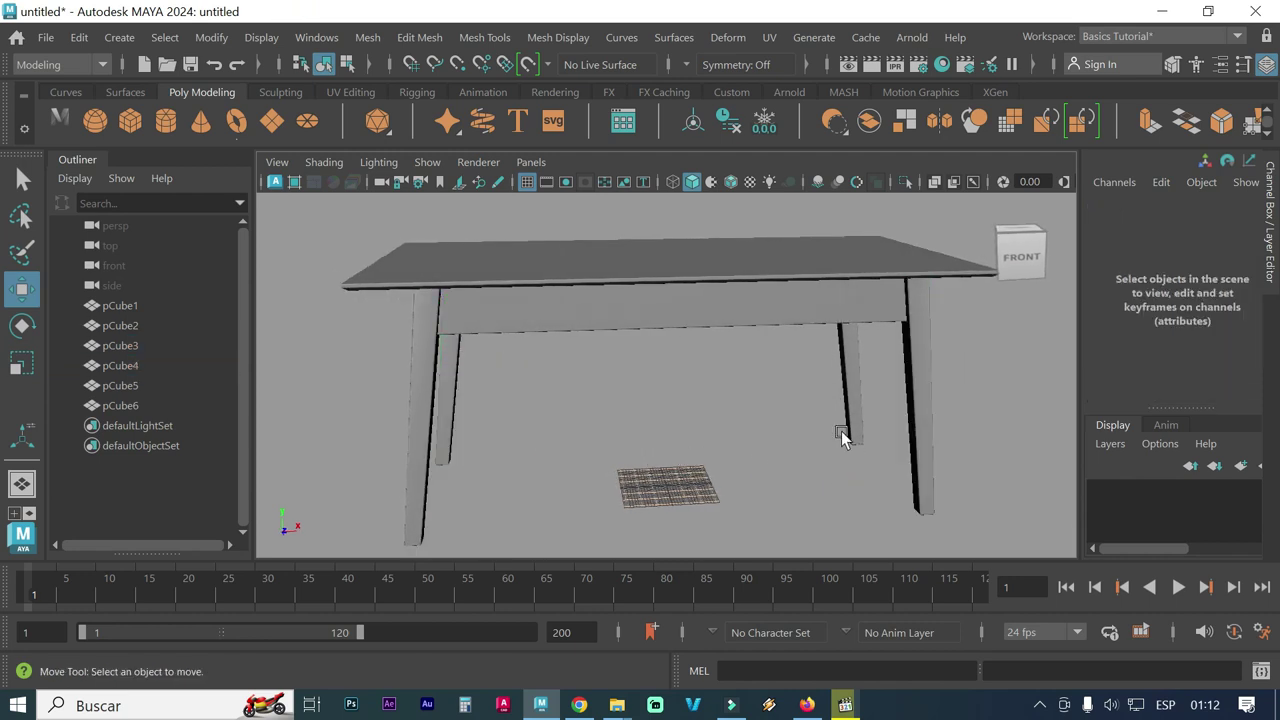
click(849, 440)
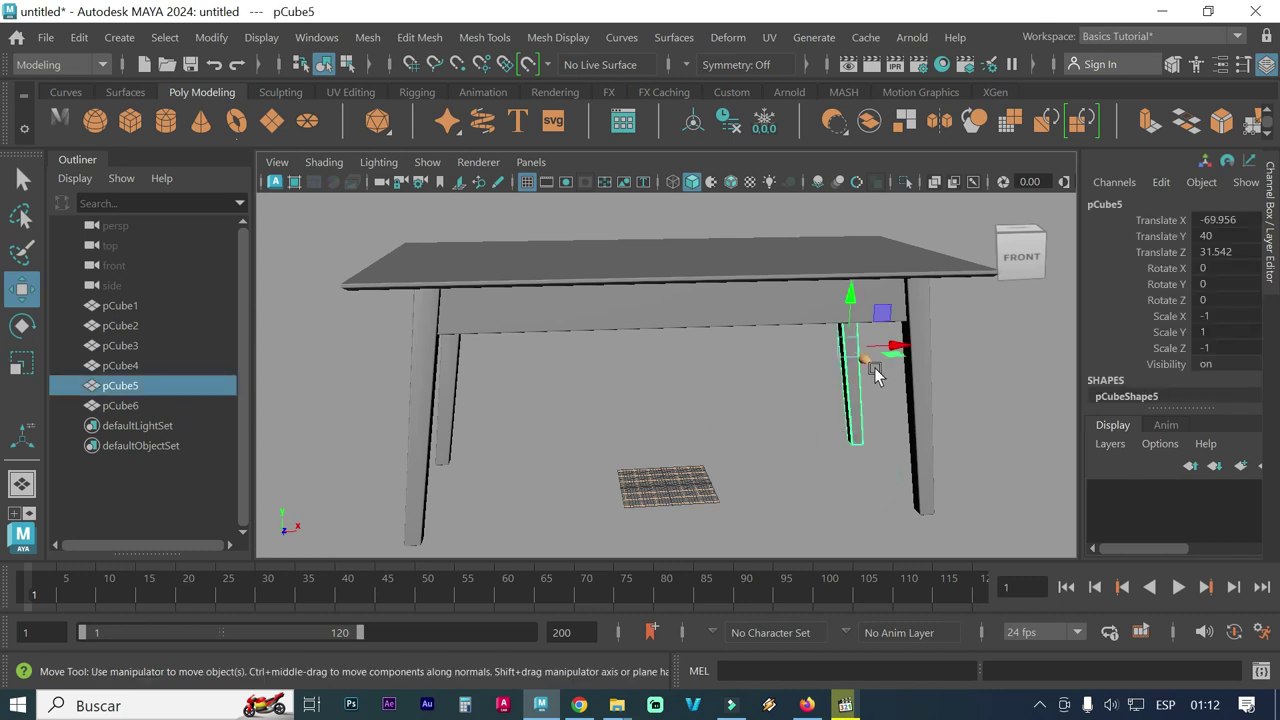
Select the front apron and all four legs again, ending with the apron board selected
click(544, 313)
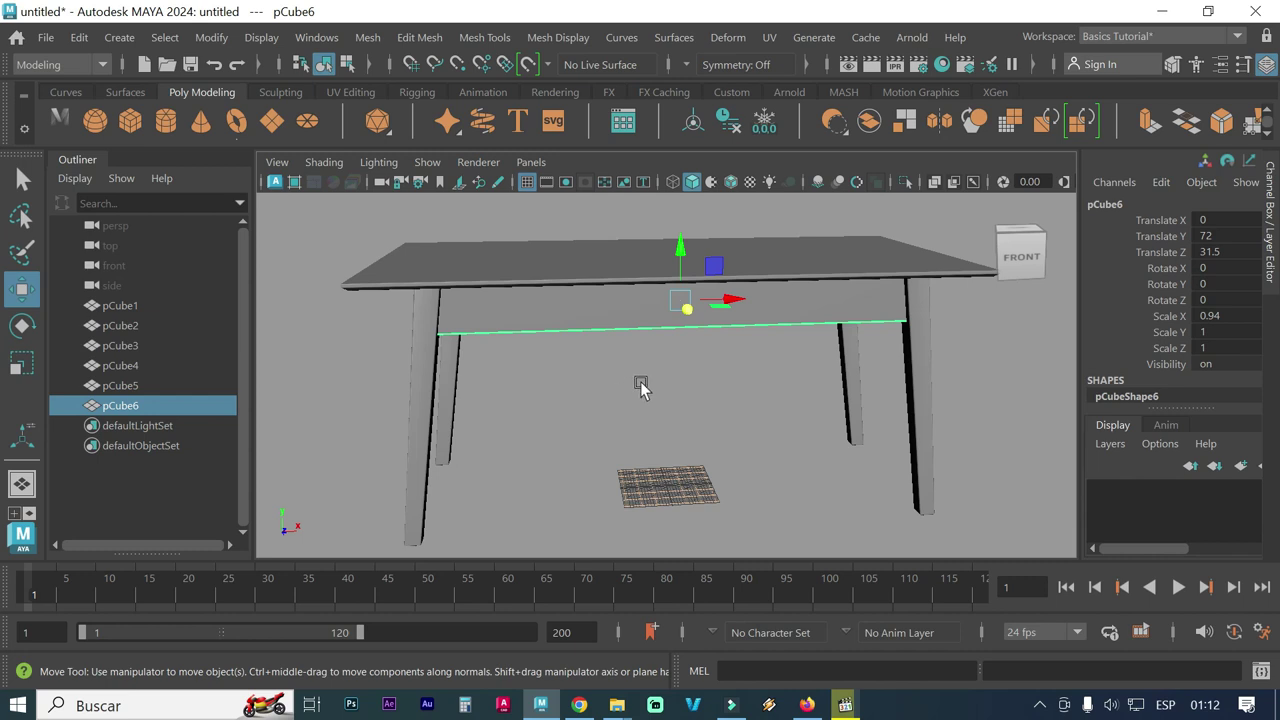
click(426, 470)
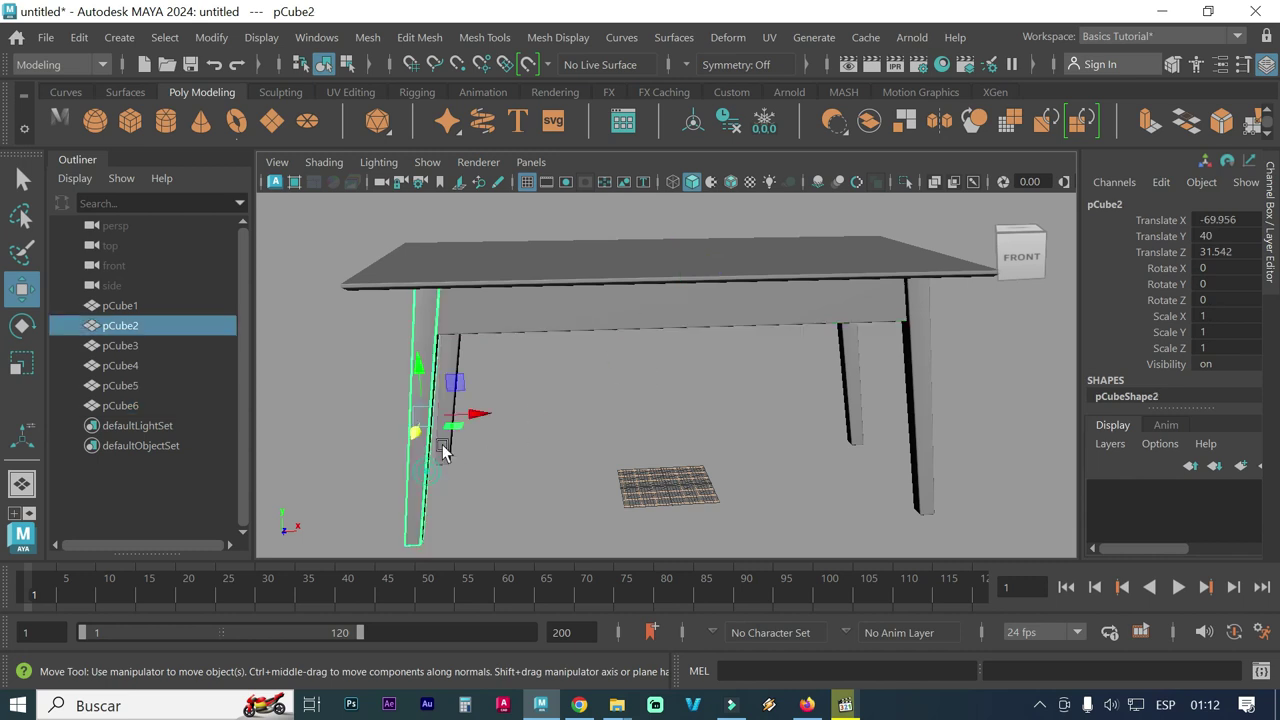
click(460, 358)
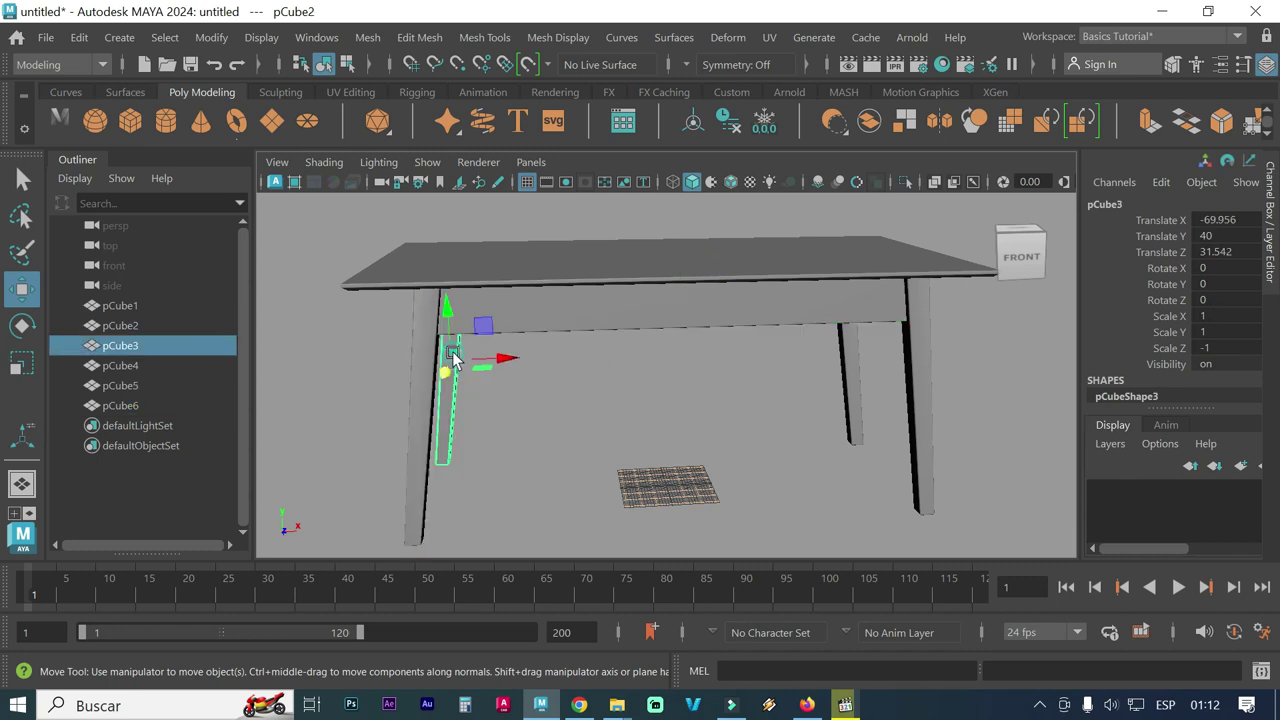
click(850, 366)
click(928, 410)
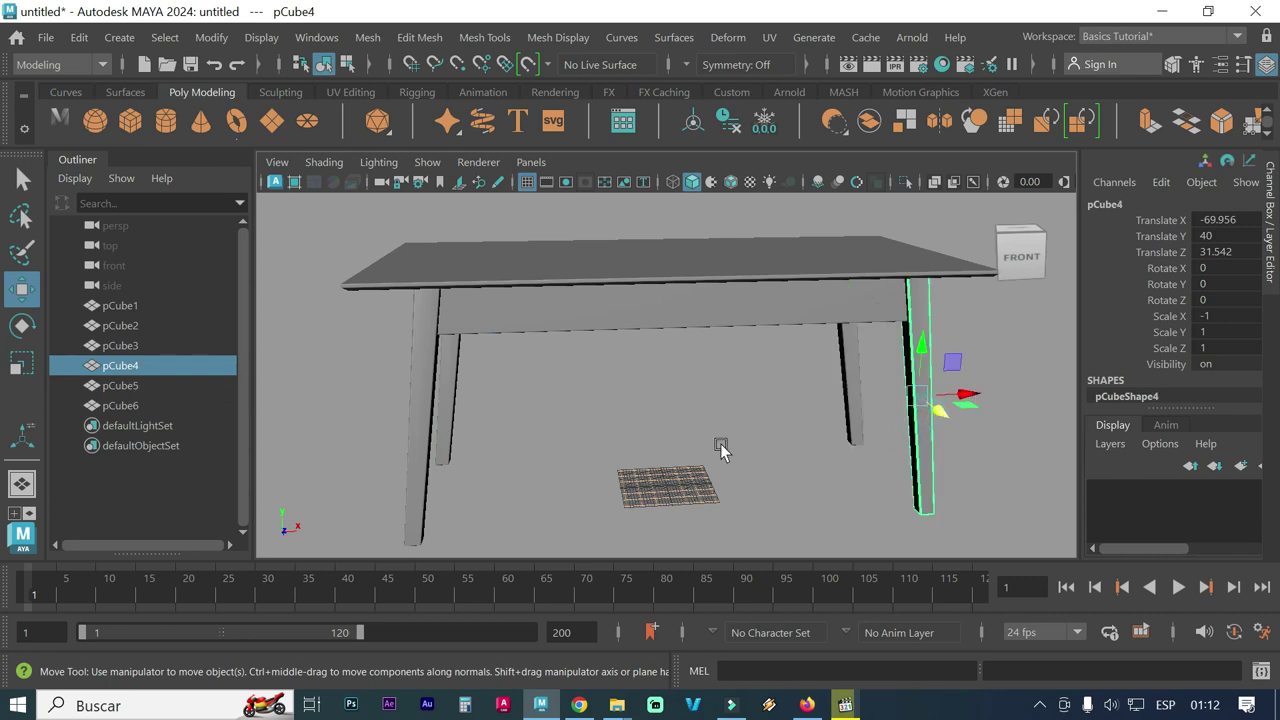
click(695, 445)
alt+drag(619, 449, 689, 440)
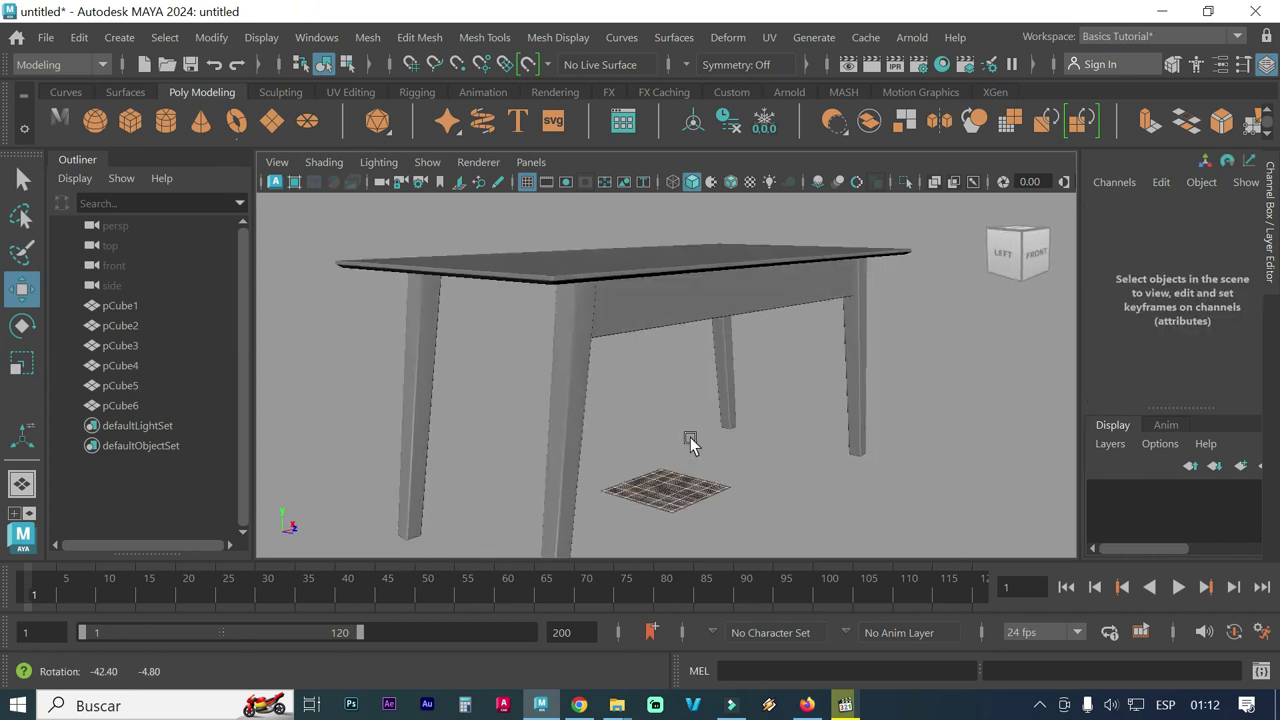
click(673, 320)
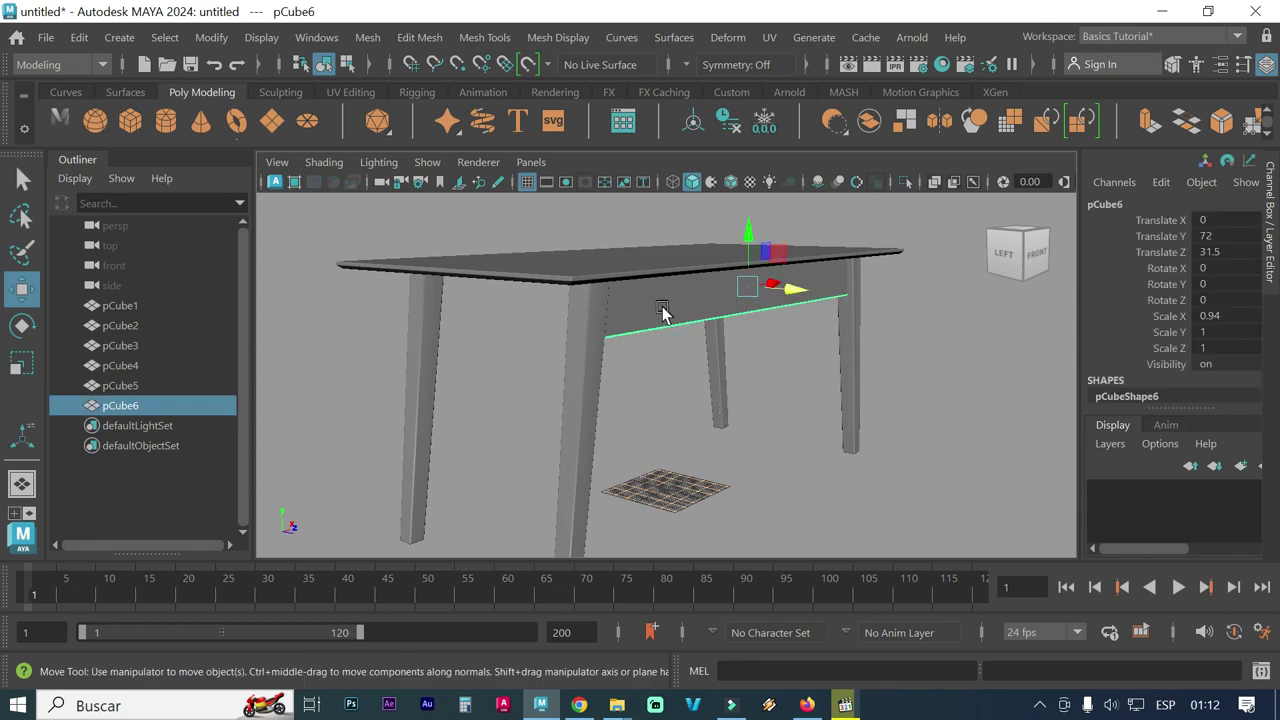
alt+drag(663, 430, 660, 452)
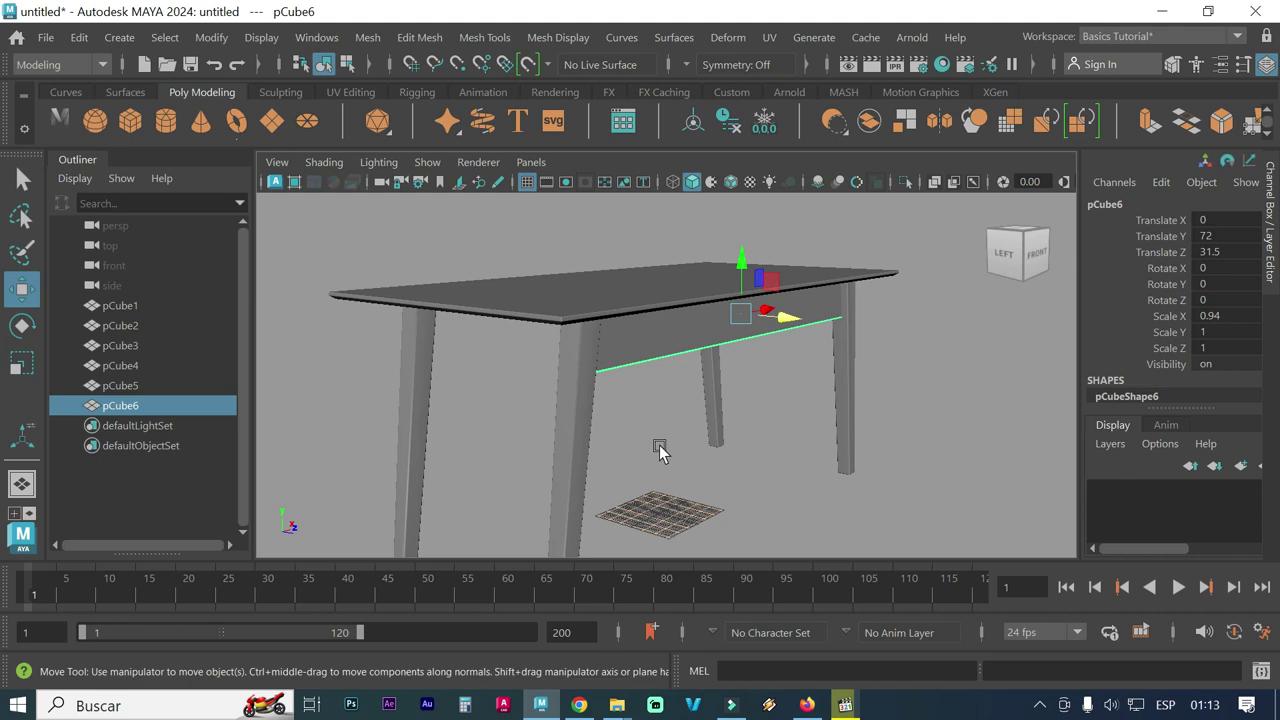
key(d)
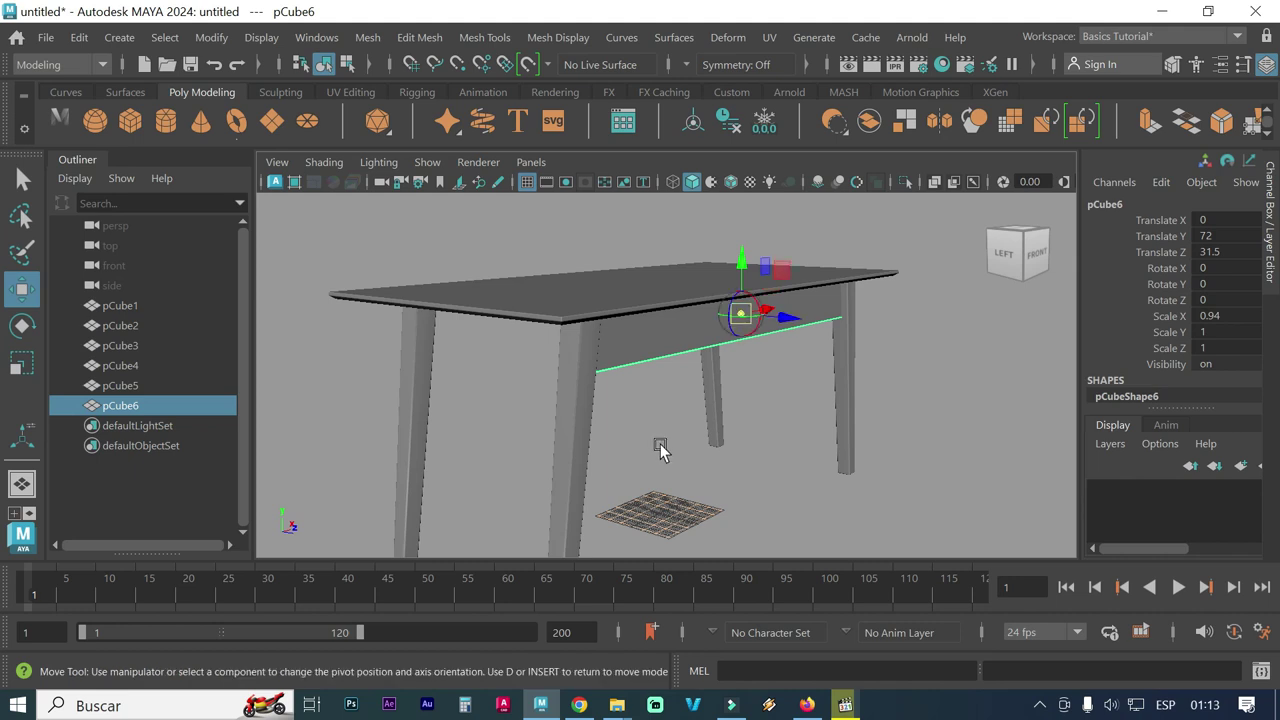
click(410, 68)
mouse_move(627, 396)
alt+mouse_down()
mouse_move(698, 388)
mouse_move(717, 371)
alt+mouse_up()
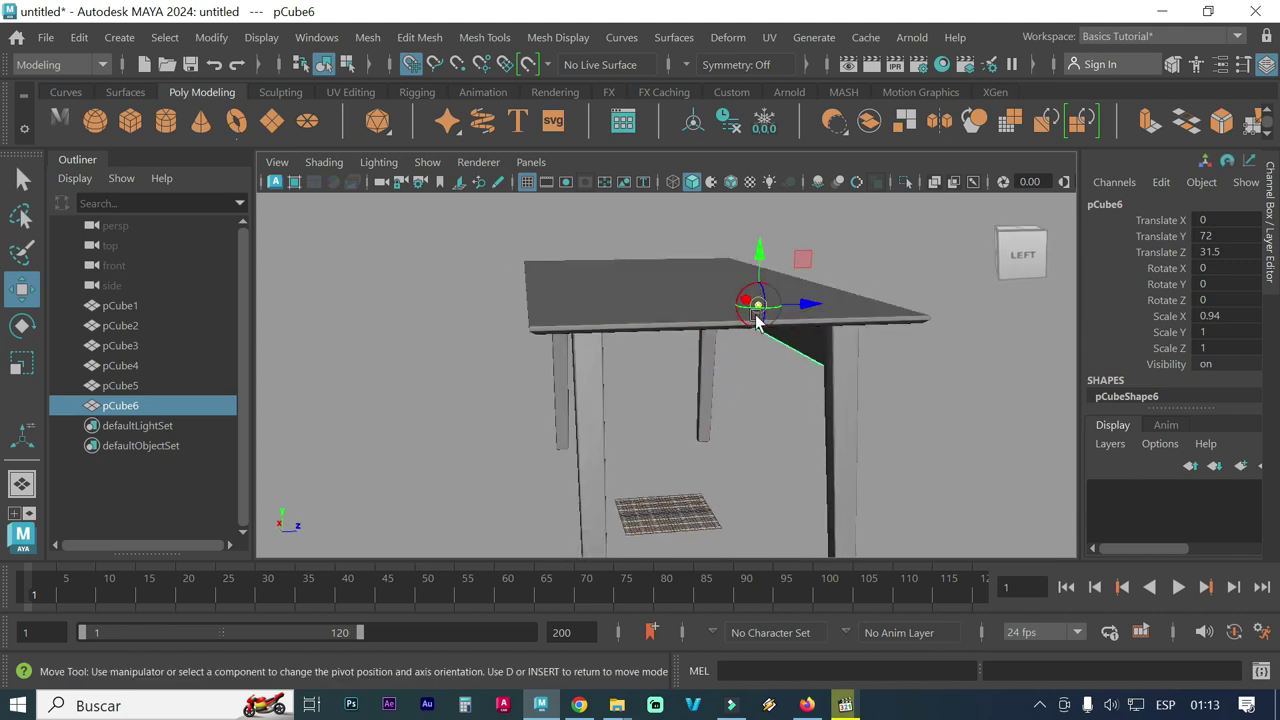
mouse_move(757, 320)
mouse_down()
mouse_move(666, 538)
mouse_move(665, 515)
mouse_up()
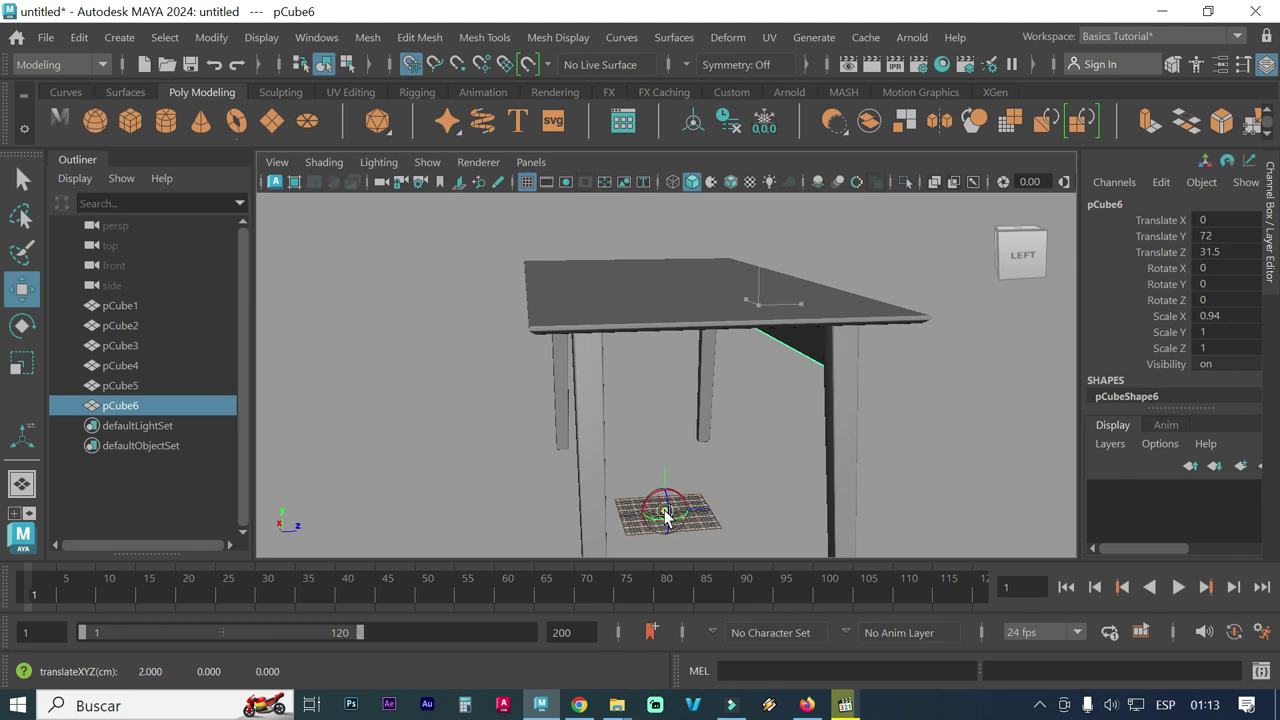
alt+right_drag(666, 514, 754, 486)
alt+middle_drag(754, 486, 760, 320)
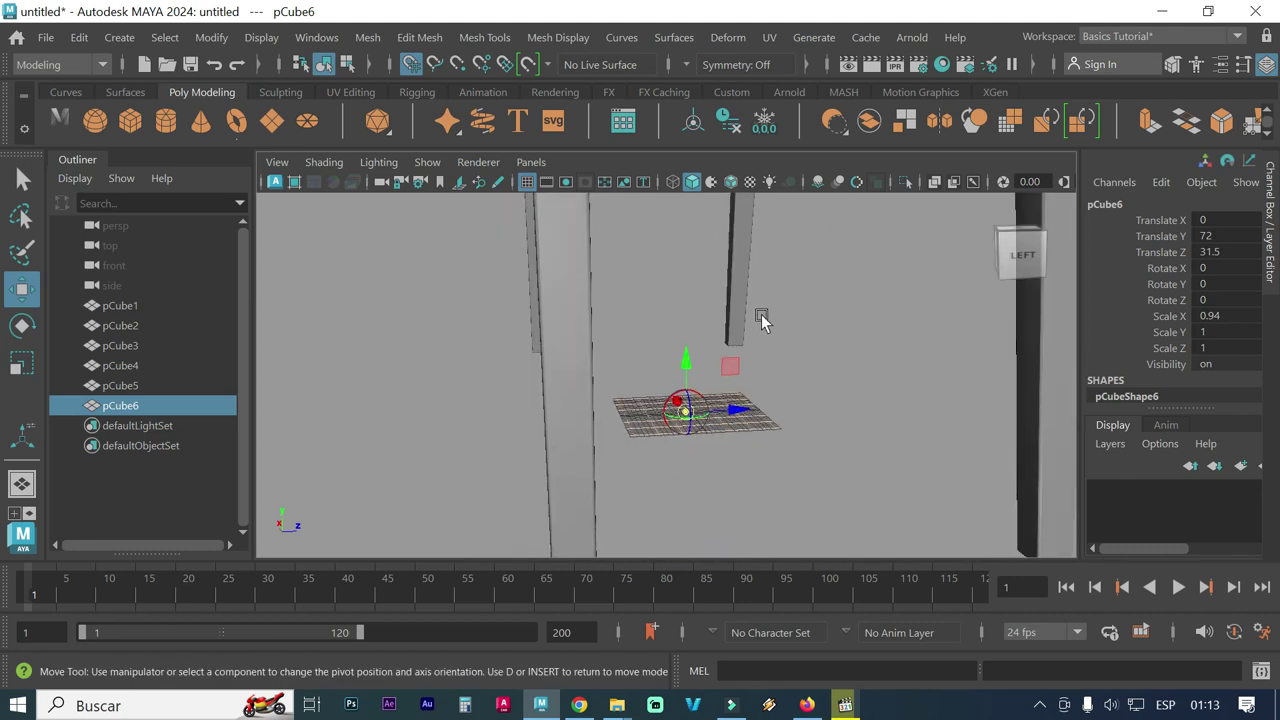
alt+right_drag(760, 320, 989, 420)
alt+middle_drag(709, 477, 786, 471)
mouse_move(786, 471)
alt+right_down()
mouse_move(657, 445)
mouse_move(877, 463)
mouse_move(754, 449)
alt+right_up()
alt+middle_drag(754, 449, 722, 397)
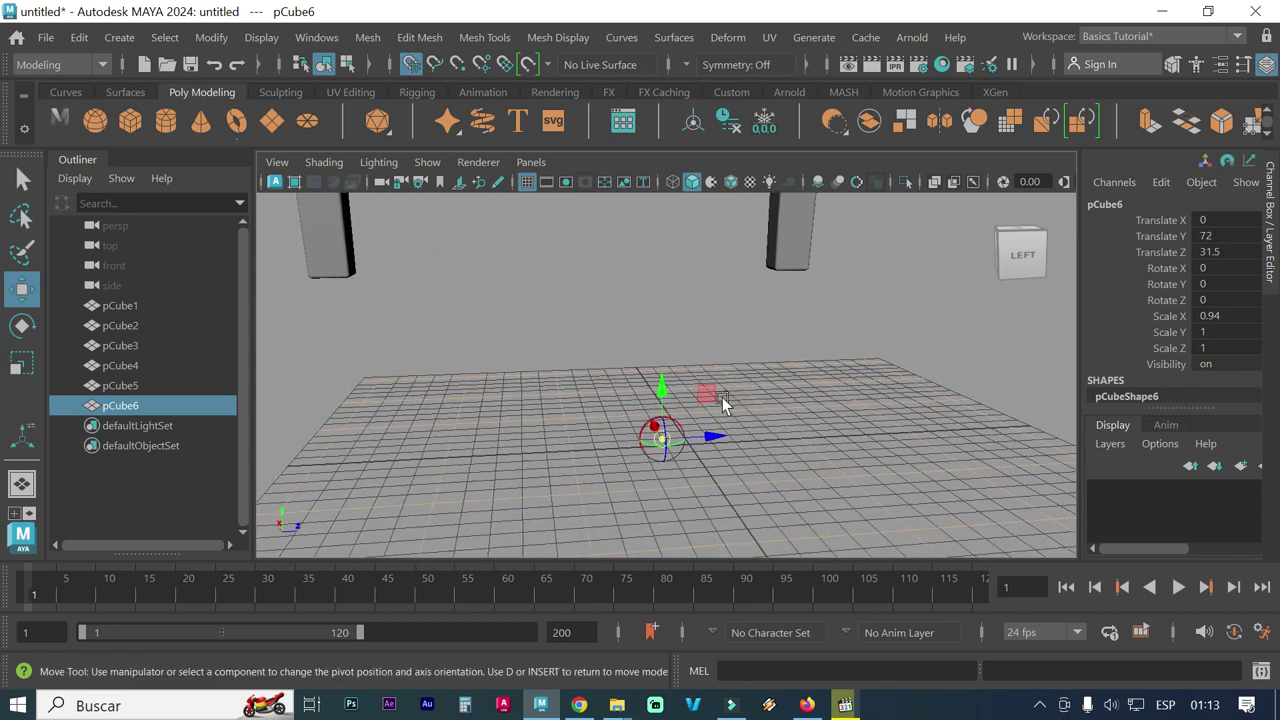
alt+drag(646, 469, 675, 497)
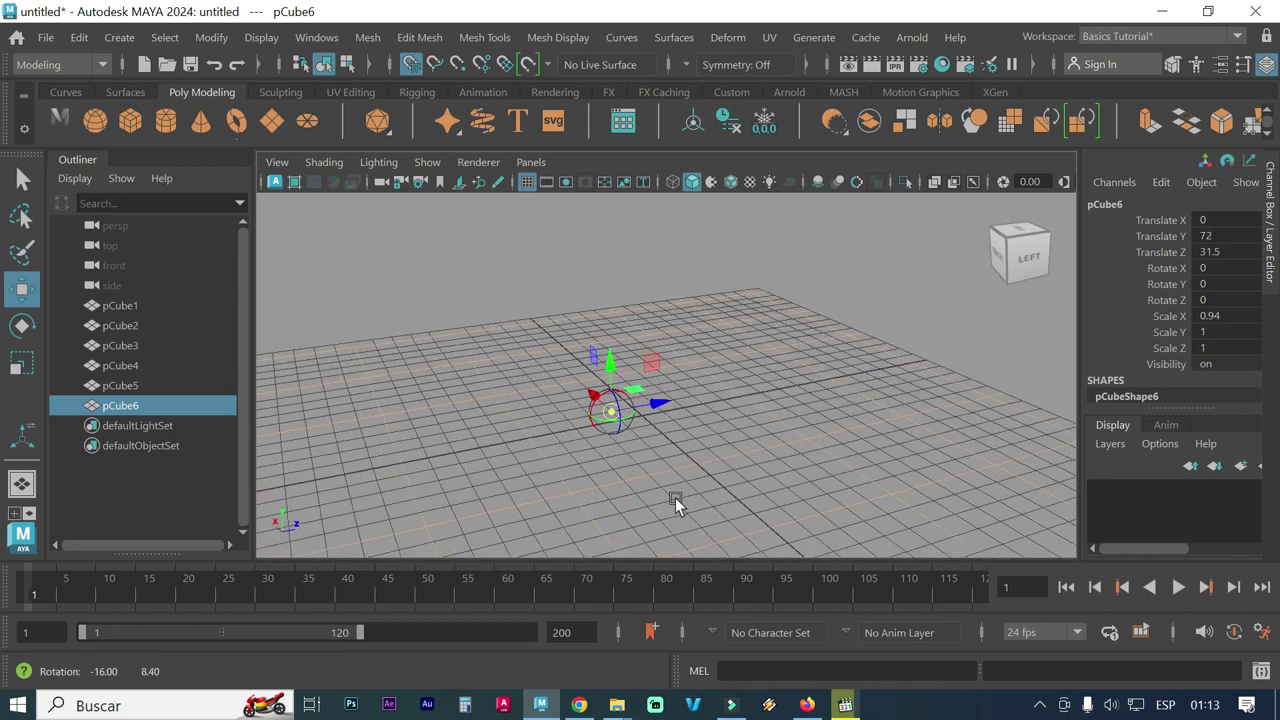
drag(608, 409, 643, 418)
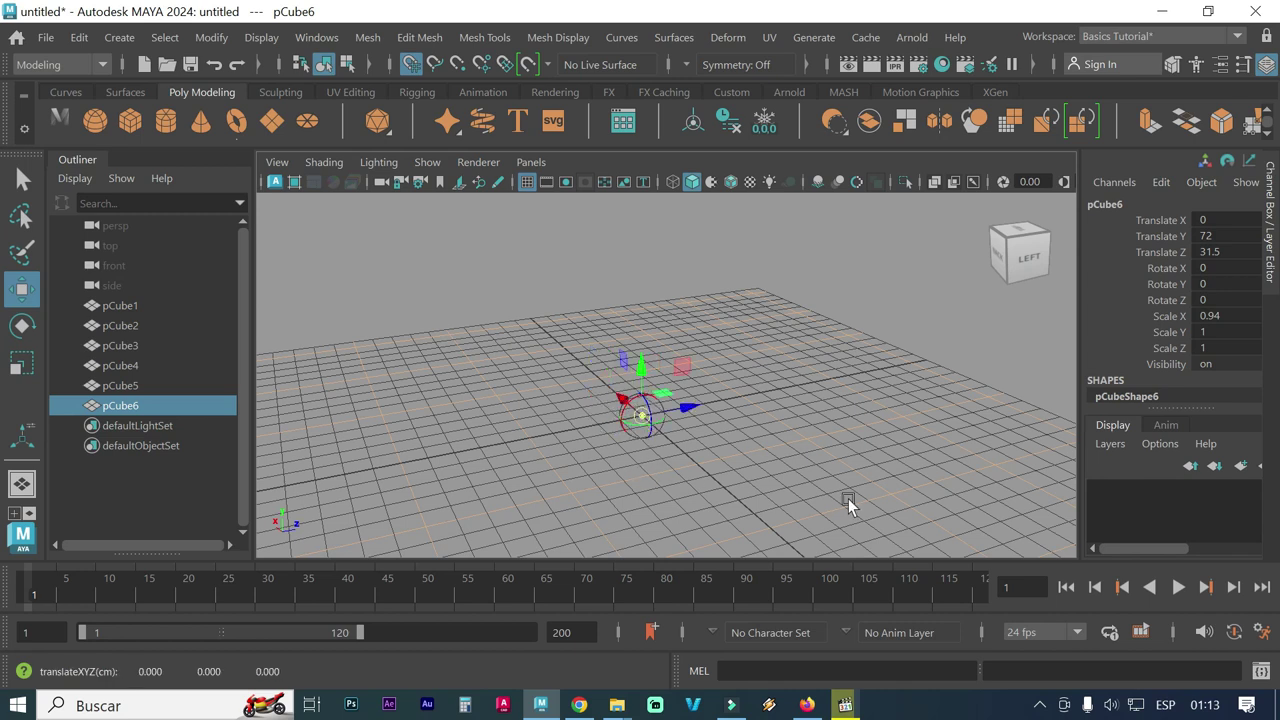
alt+drag(848, 498, 498, 448)
mouse_move(743, 455)
alt+mouse_down()
mouse_move(803, 486)
mouse_move(702, 455)
mouse_move(760, 463)
alt+mouse_up()
mouse_move(760, 463)
alt+right_down()
mouse_move(792, 471)
mouse_move(612, 432)
alt+right_up()
mouse_move(694, 428)
alt+mouse_down()
mouse_move(688, 440)
mouse_move(672, 428)
alt+mouse_up()
alt+right_drag(672, 428, 580, 371)
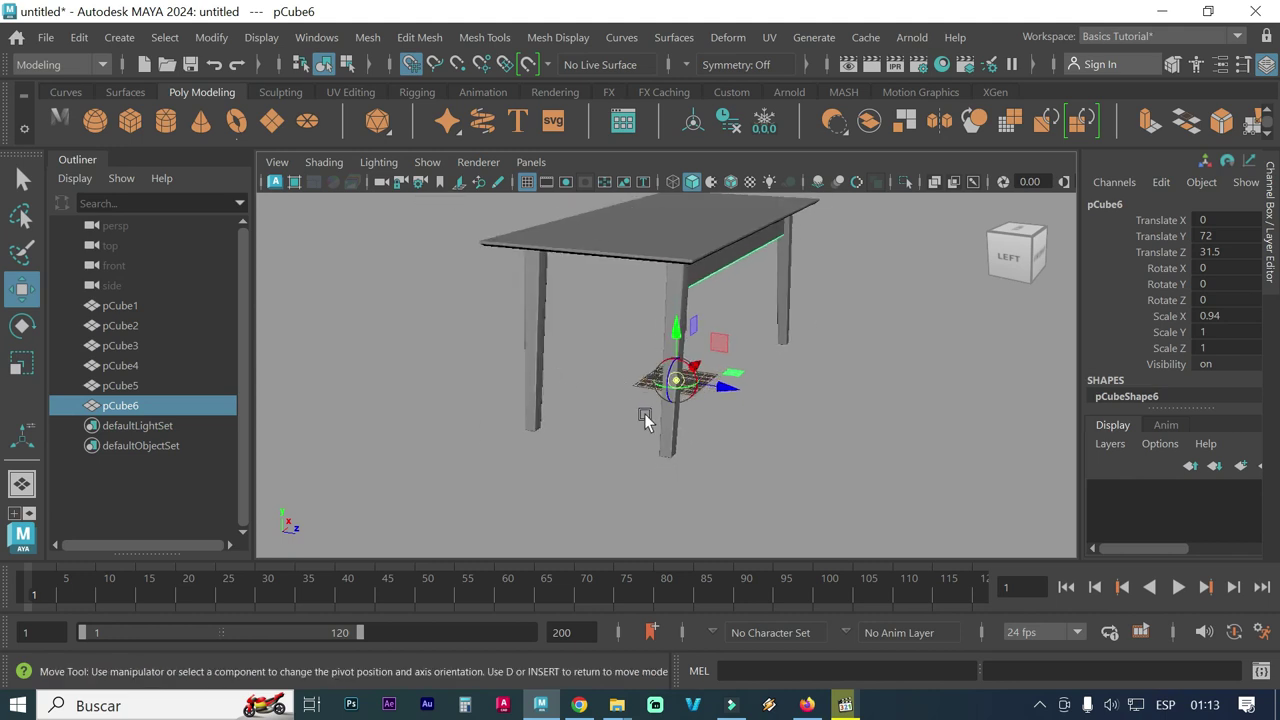
click(753, 472)
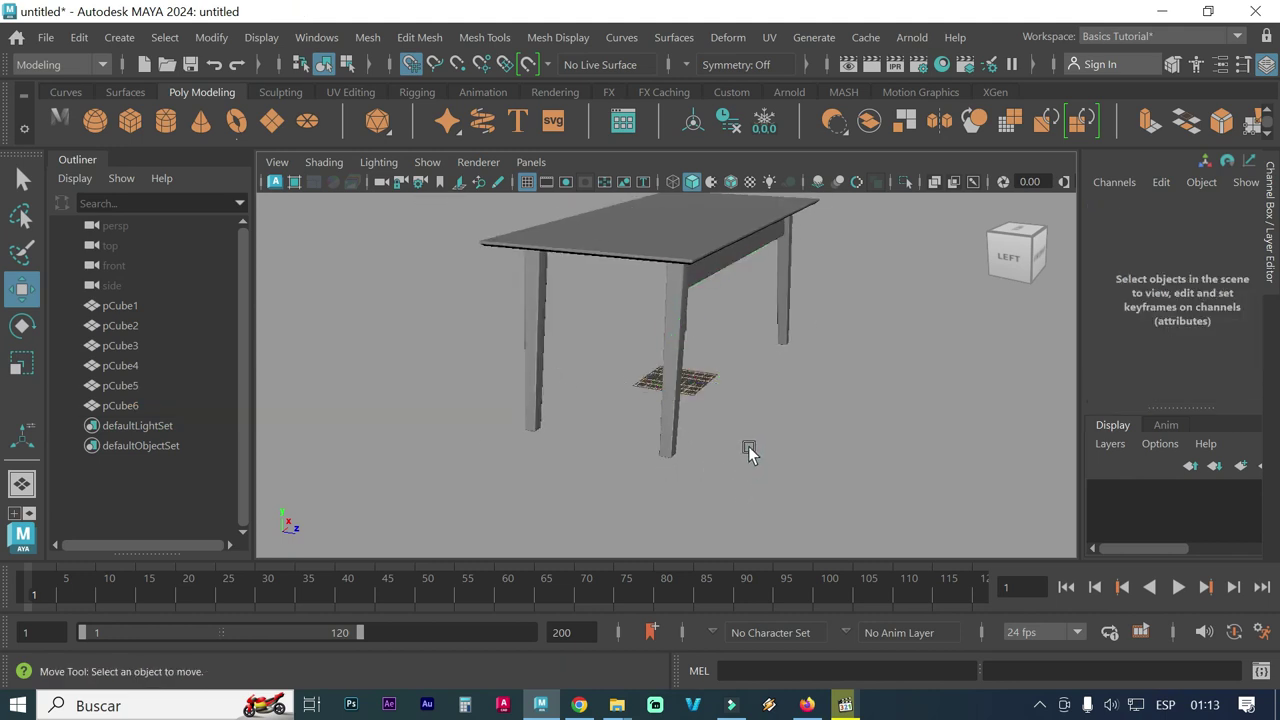
alt+drag(748, 446, 748, 446)
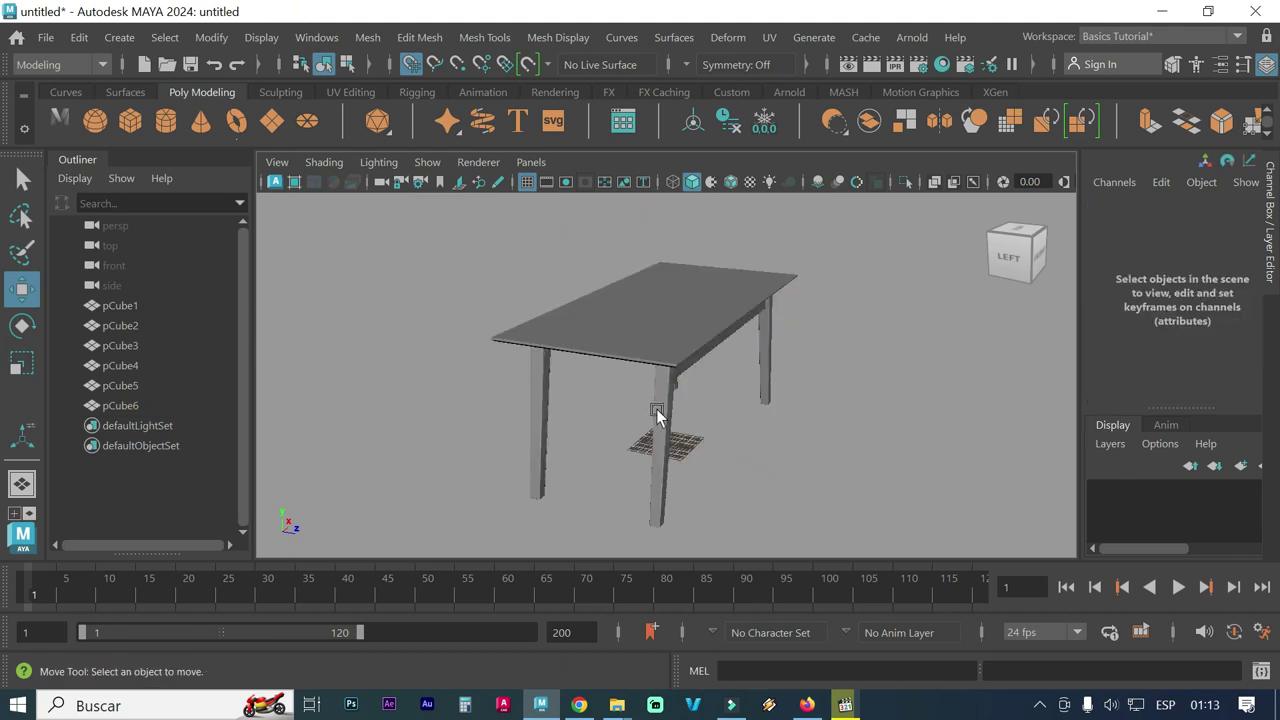
Select the apron panel pCube6 and duplicate it as pCube7
click(701, 361)
alt+drag(714, 414, 744, 431)
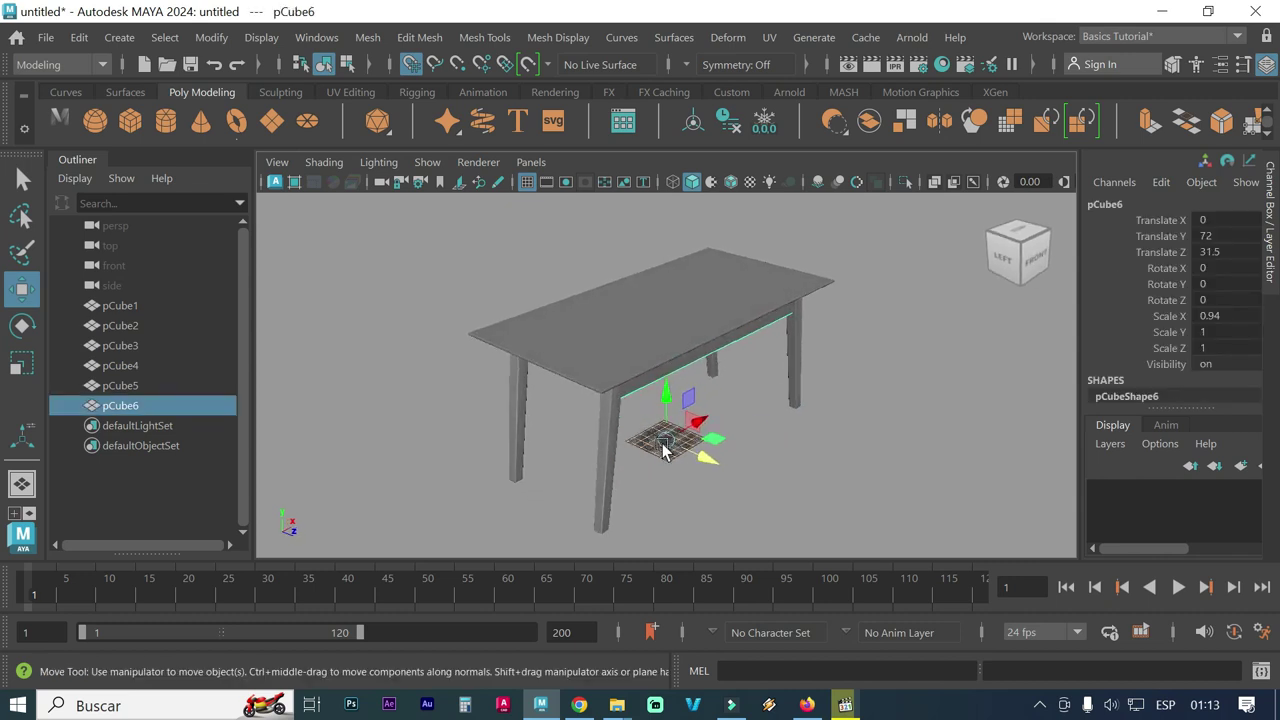
scroll(660, 455, up, 2)
scroll(633, 463, up, 2)
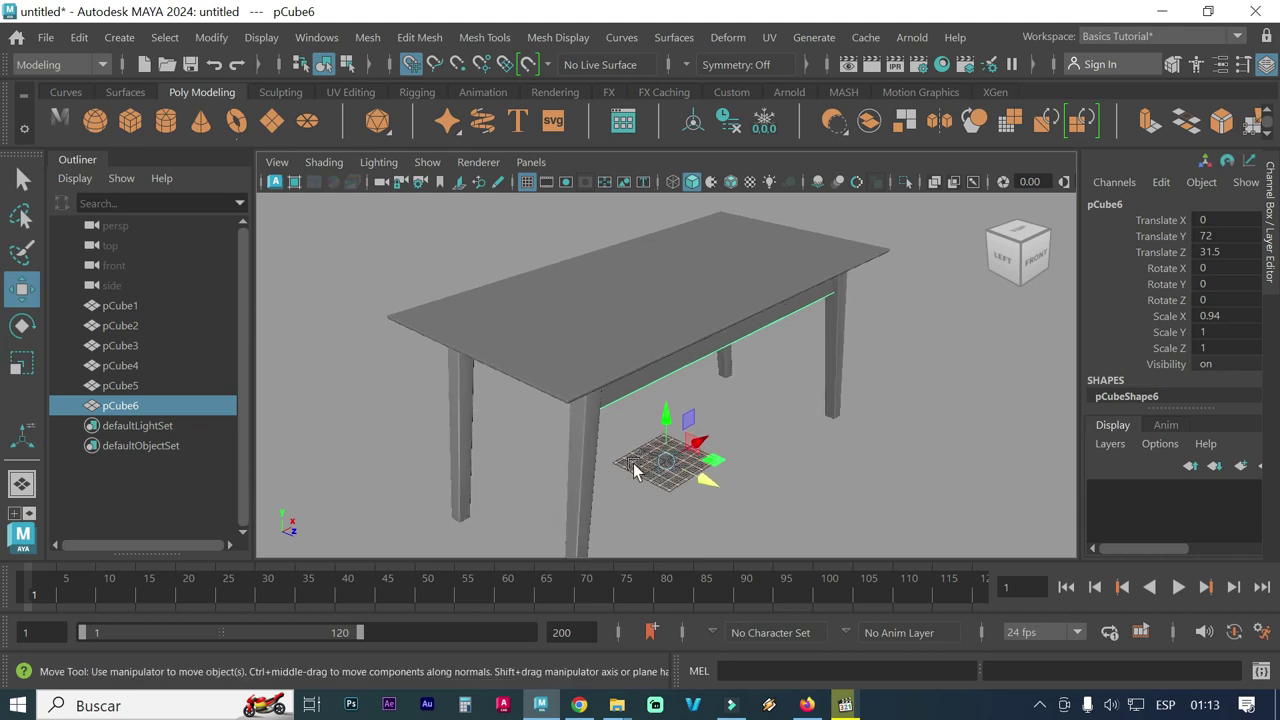
alt+middle_drag(640, 463, 684, 420)
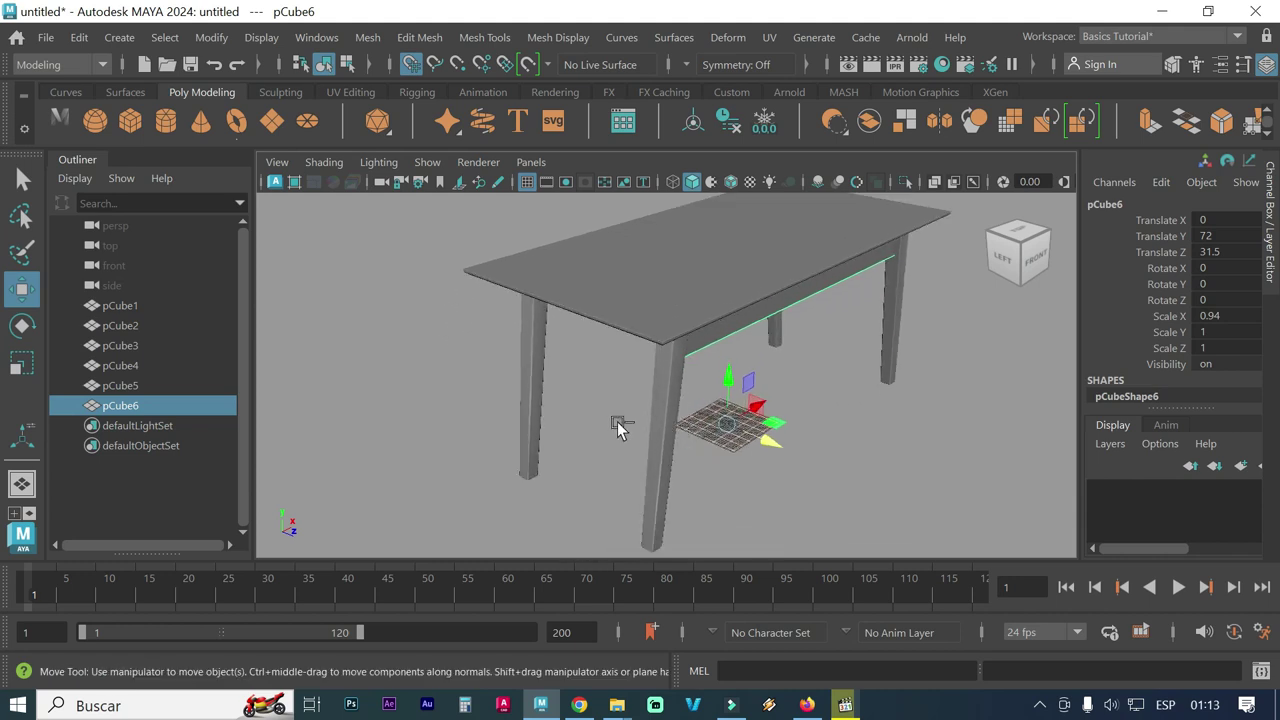
key(ctrl+d)
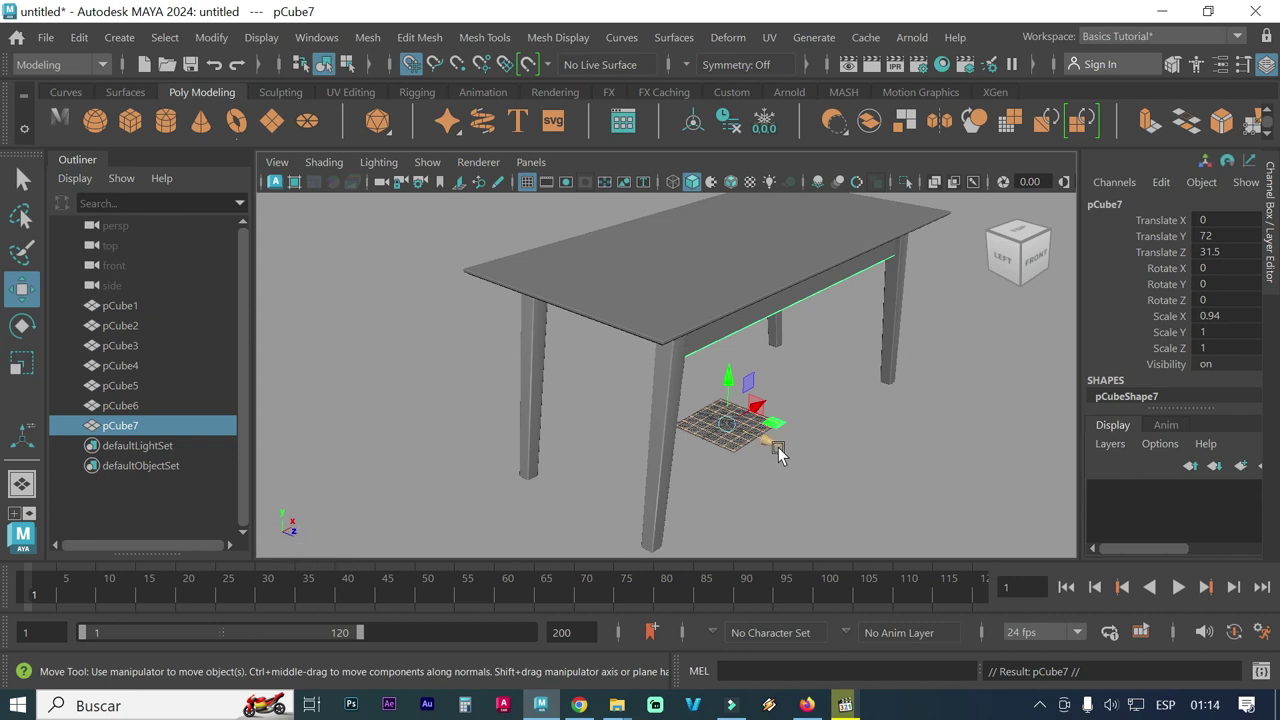
Trial-move the copy along Z, undo, then squash it along Z with Scale
drag(776, 447, 726, 436)
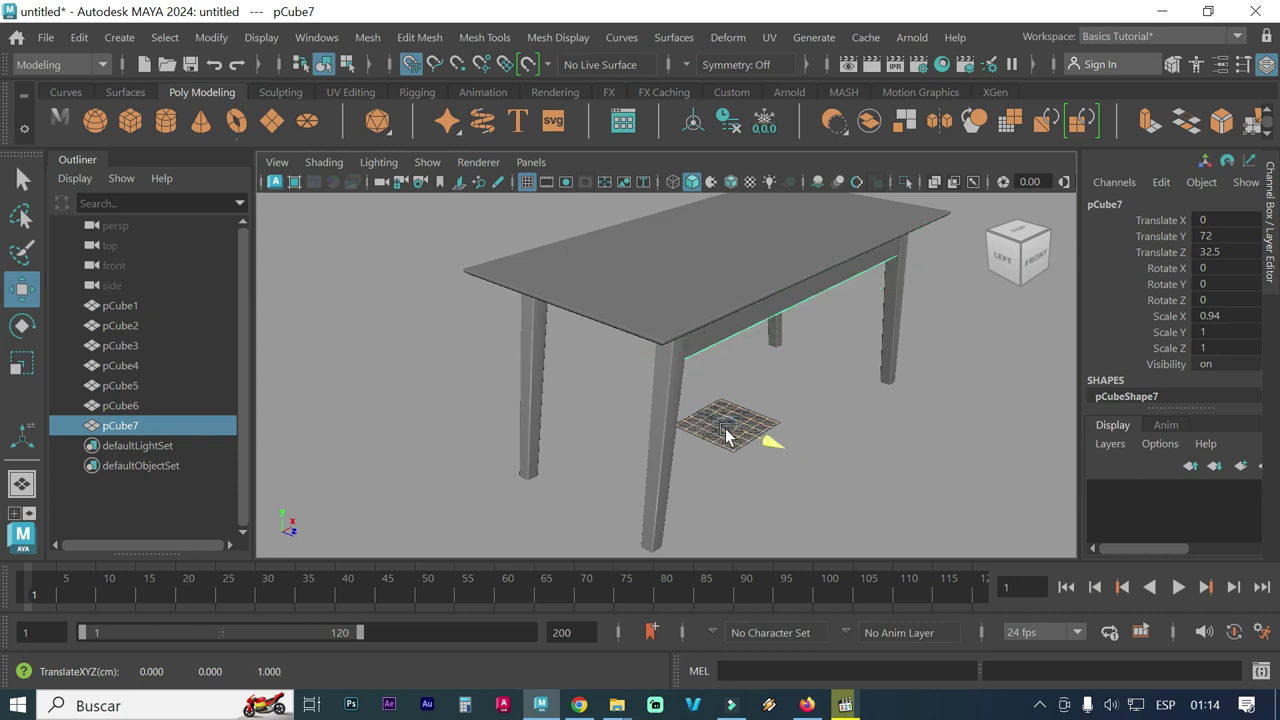
drag(726, 436, 688, 424)
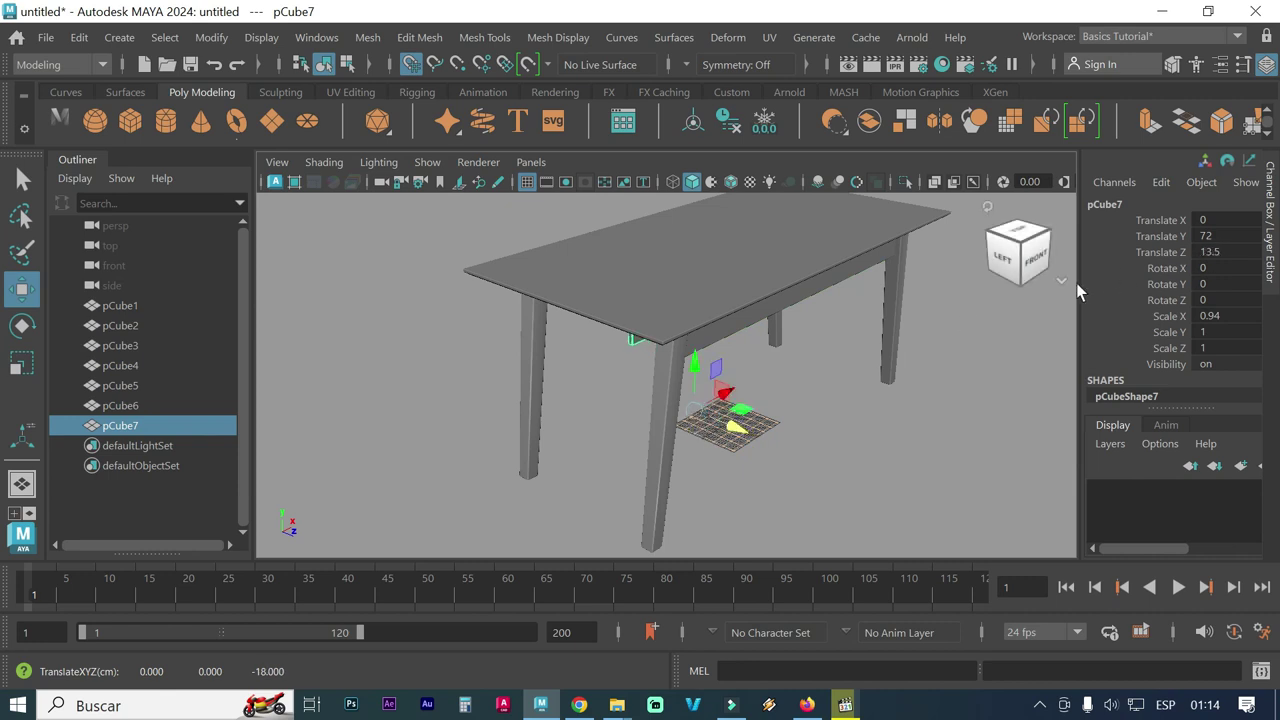
key(ctrl+z)
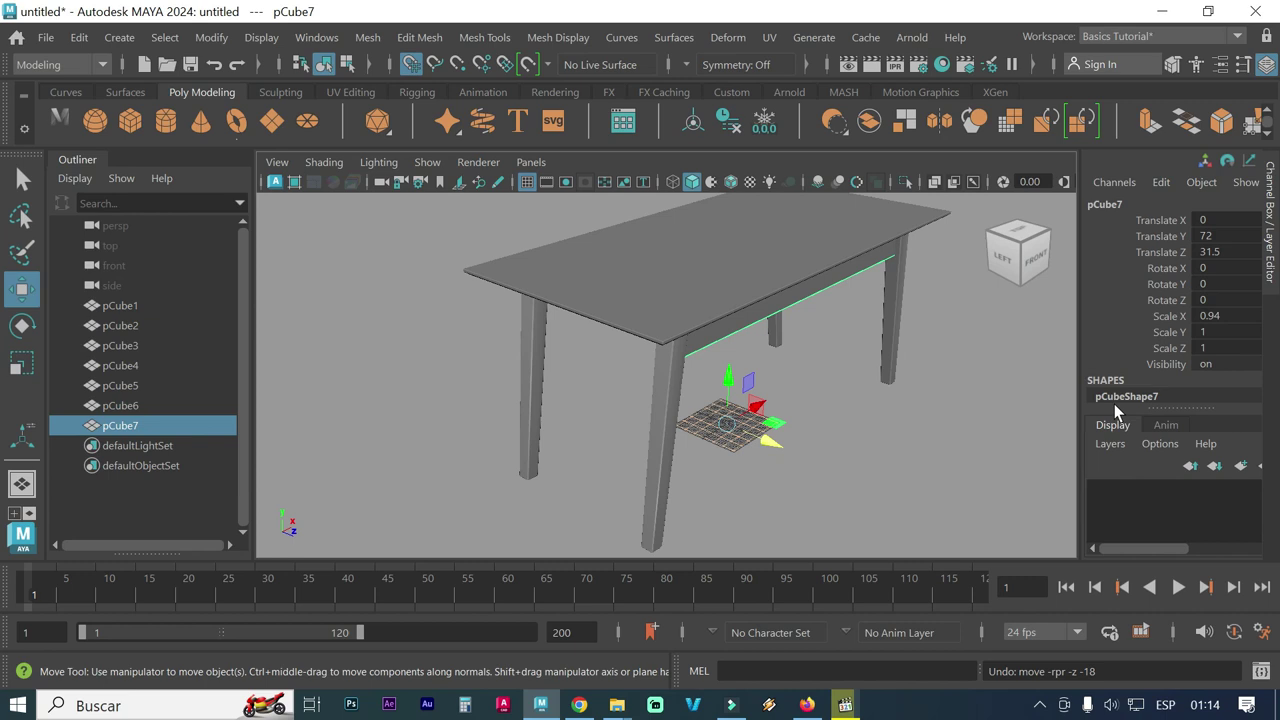
key(r)
drag(763, 439, 720, 428)
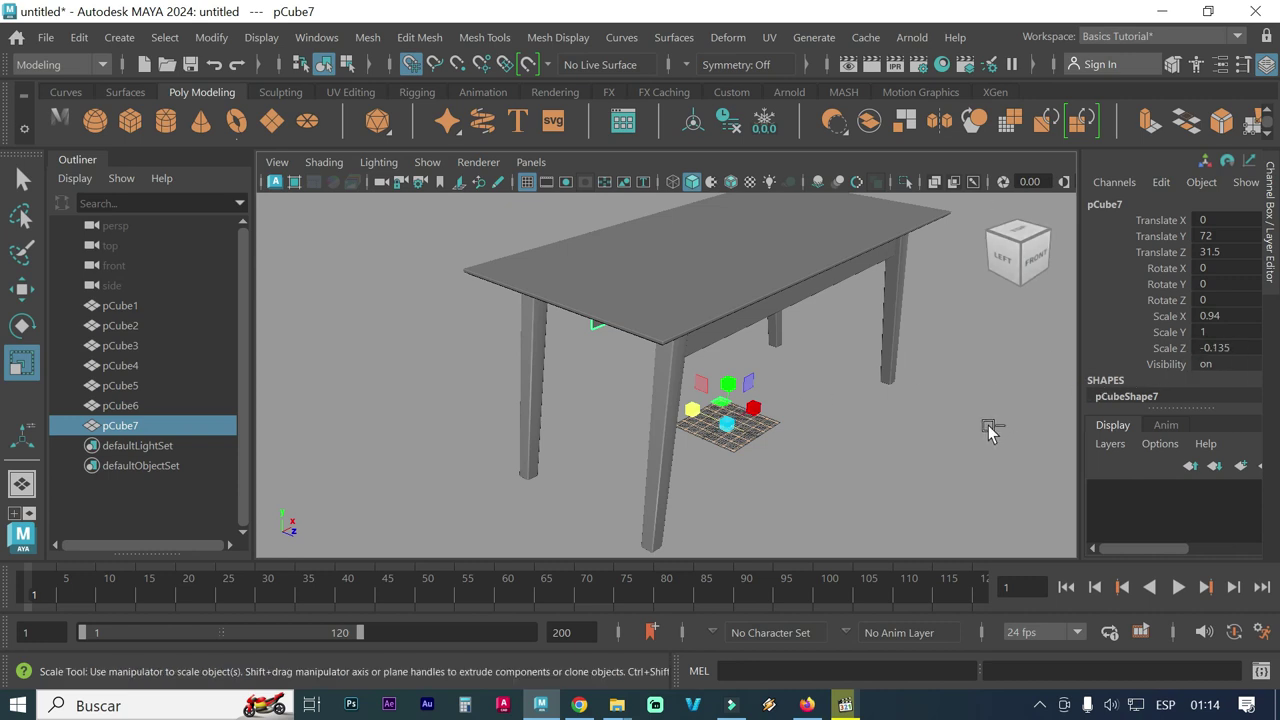
Undo the squash and set pCube7's Scale Z to -1, mirroring it to the table's back
key(ctrl+z)
double_click(1205, 347)
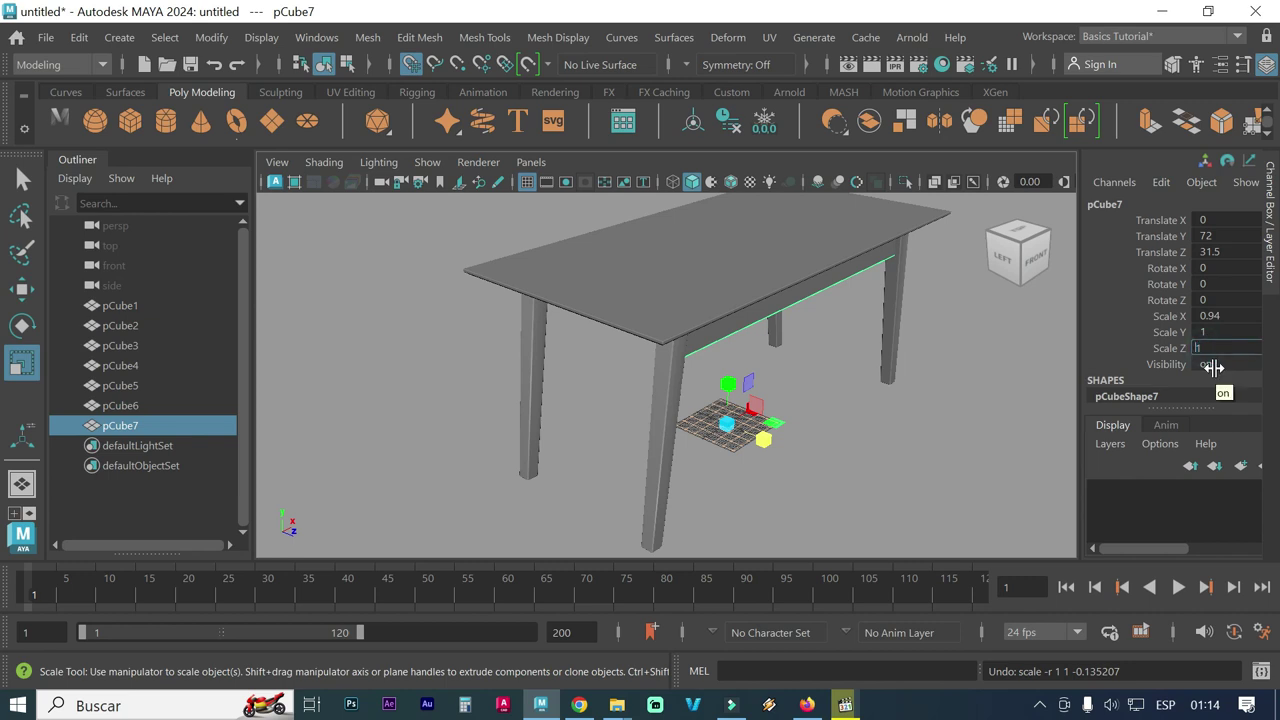
text(-1)
key(Return)
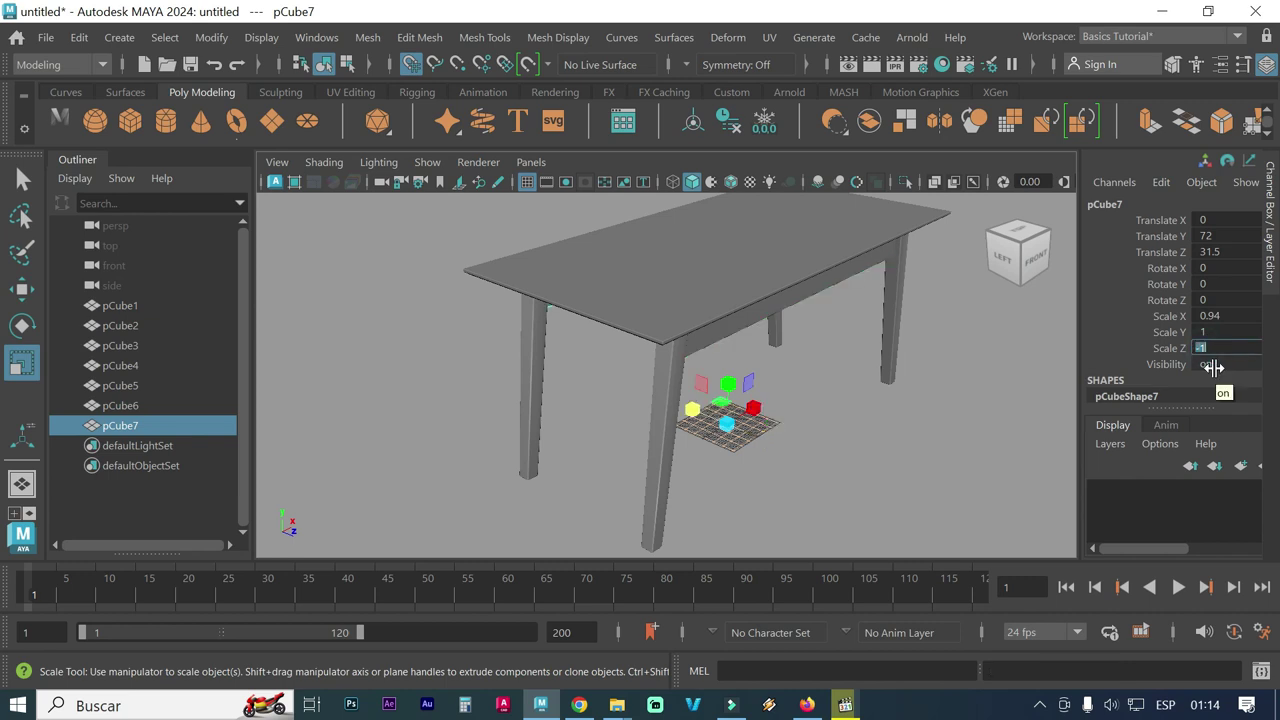
Check the mirrored apron from below, then duplicate it as pCube8
mouse_move(823, 389)
alt+mouse_down()
mouse_move(732, 360)
mouse_move(743, 371)
alt+mouse_up()
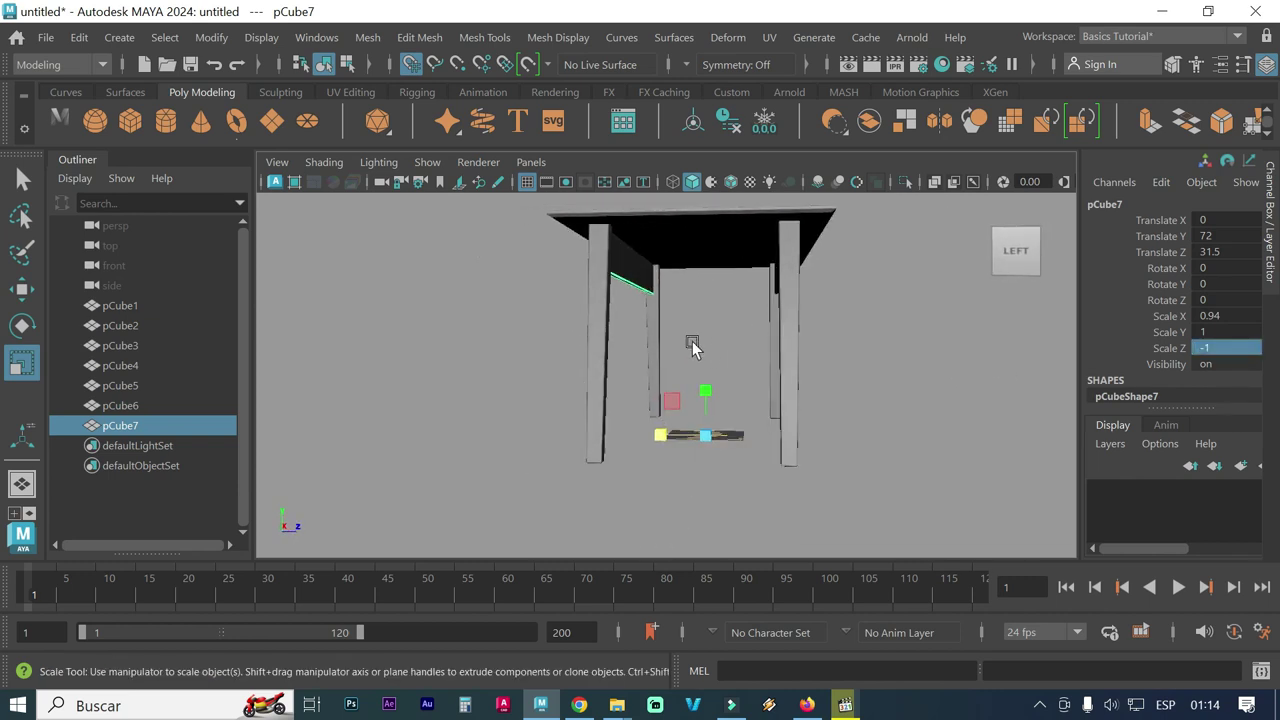
mouse_move(674, 349)
alt+mouse_down()
mouse_move(703, 370)
mouse_move(700, 357)
alt+mouse_up()
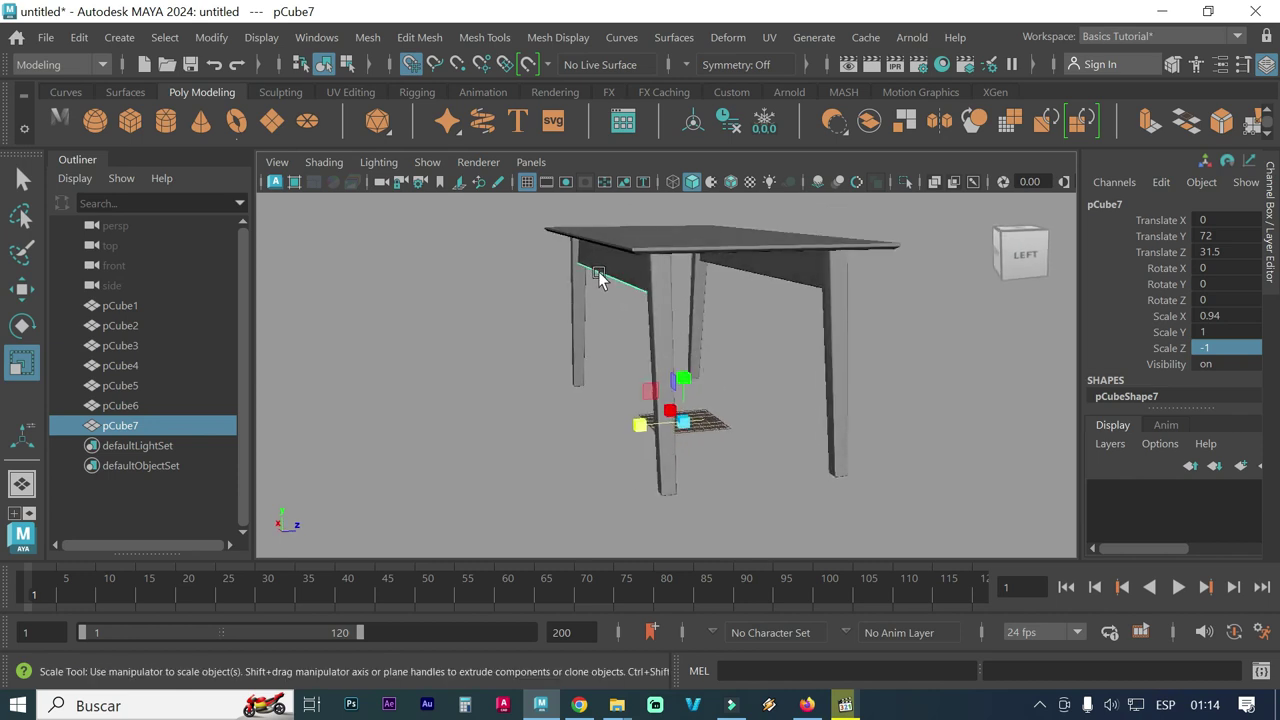
mouse_move(624, 347)
alt+mouse_down()
mouse_move(570, 380)
mouse_move(596, 364)
alt+mouse_up()
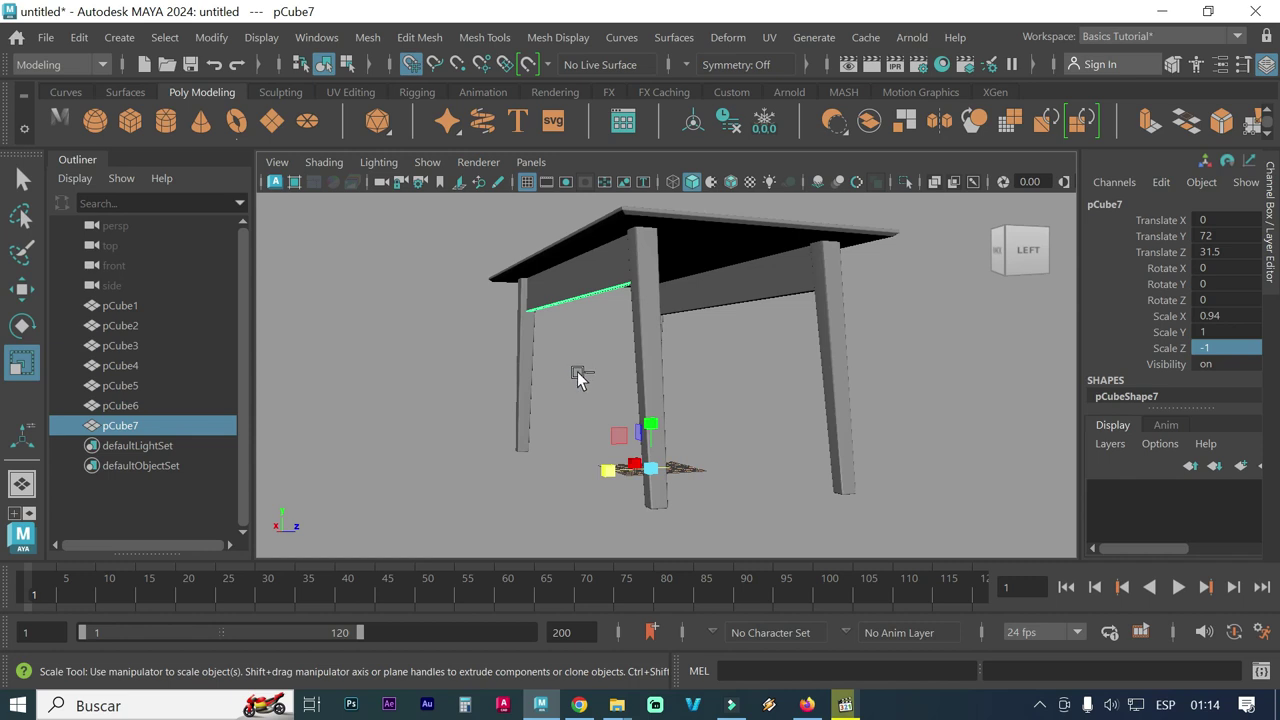
key(ctrl+d)
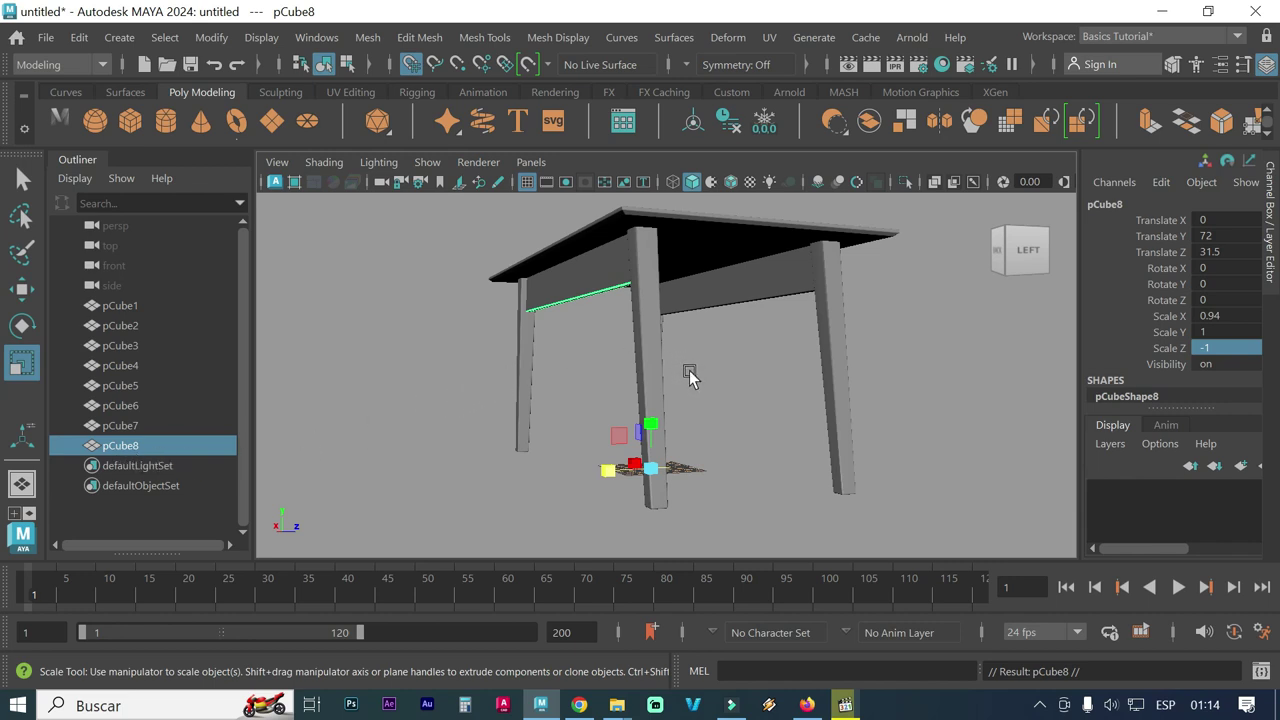
Set pCube8's Rotate Y to 90 so the apron runs along the short side
key(e)
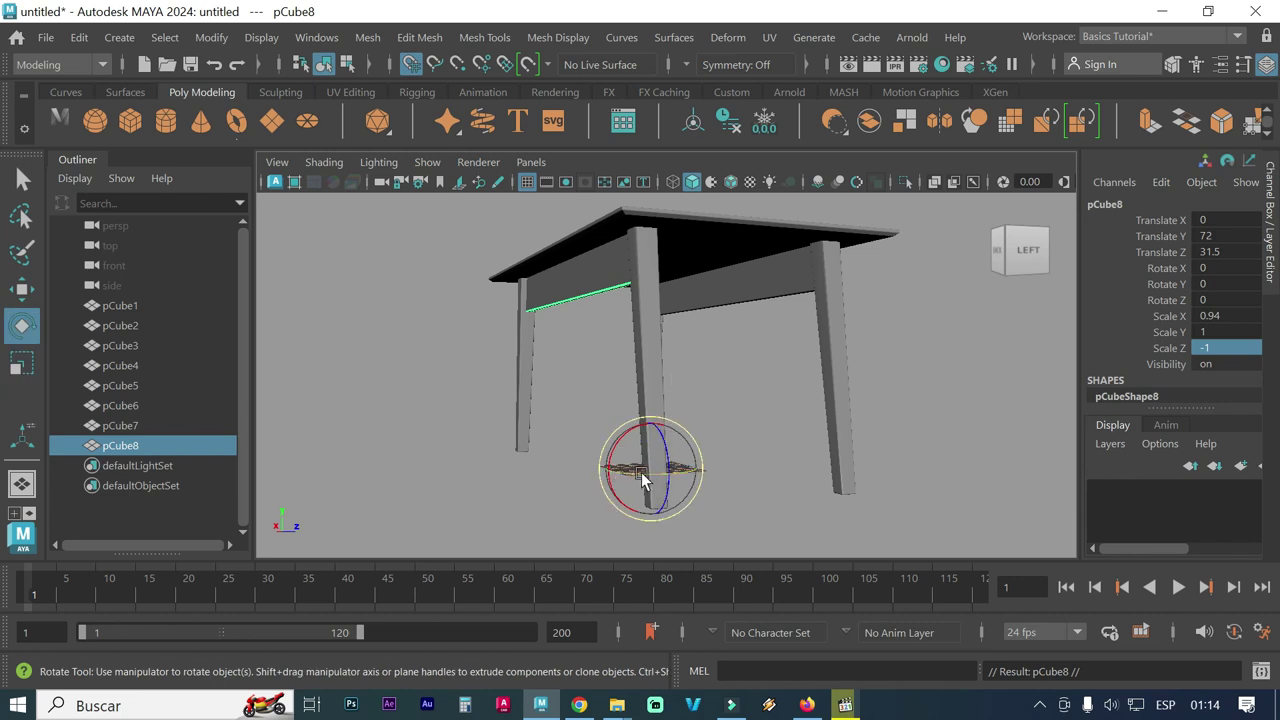
alt+drag(571, 491, 662, 470)
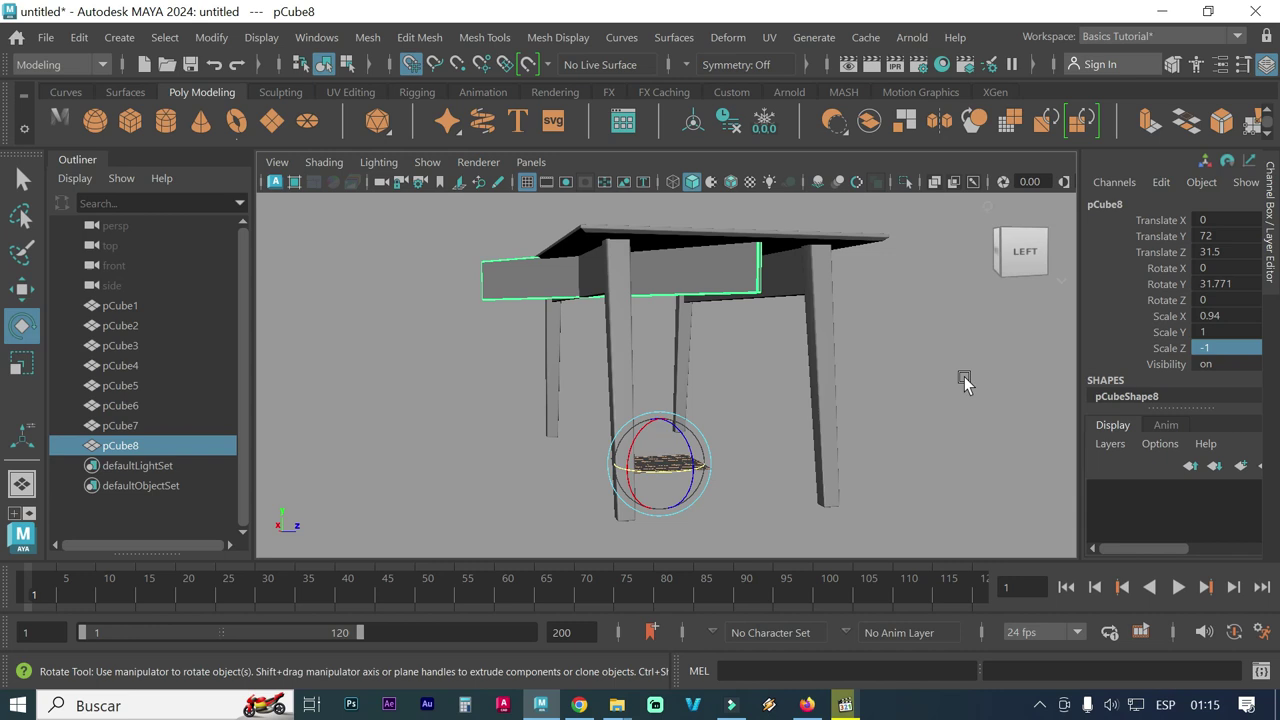
double_click(1232, 285)
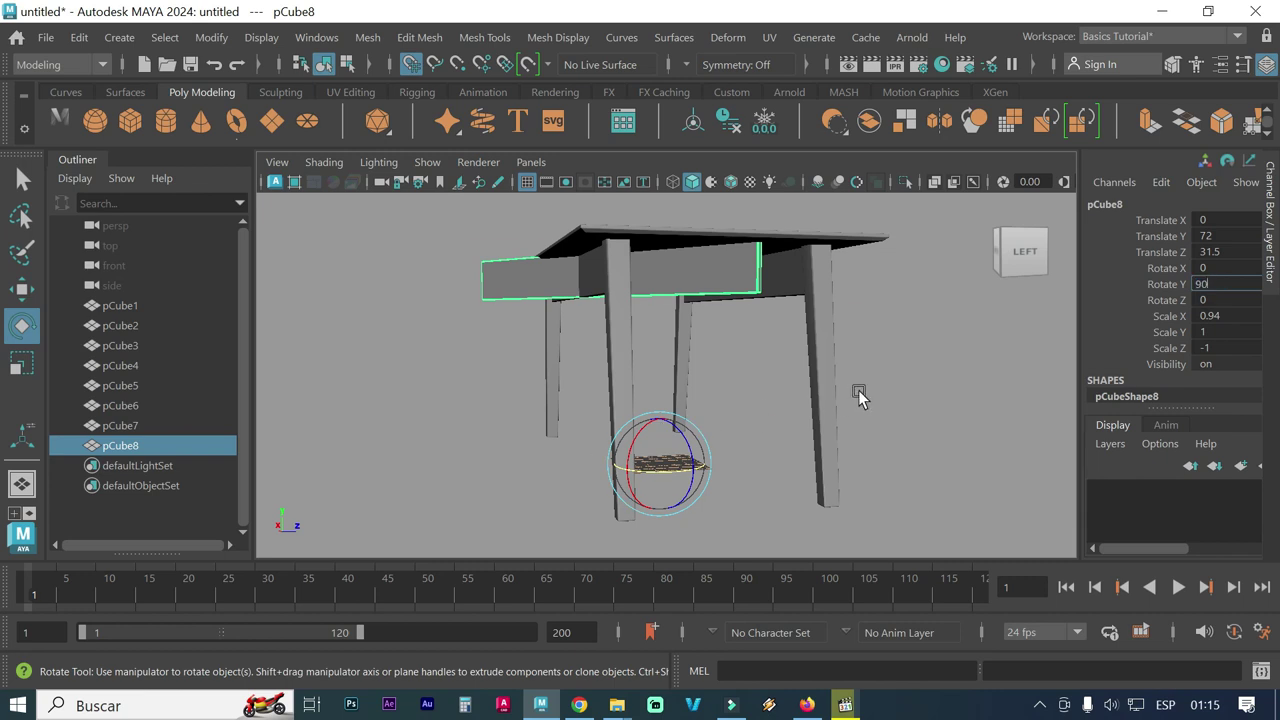
key(Return)
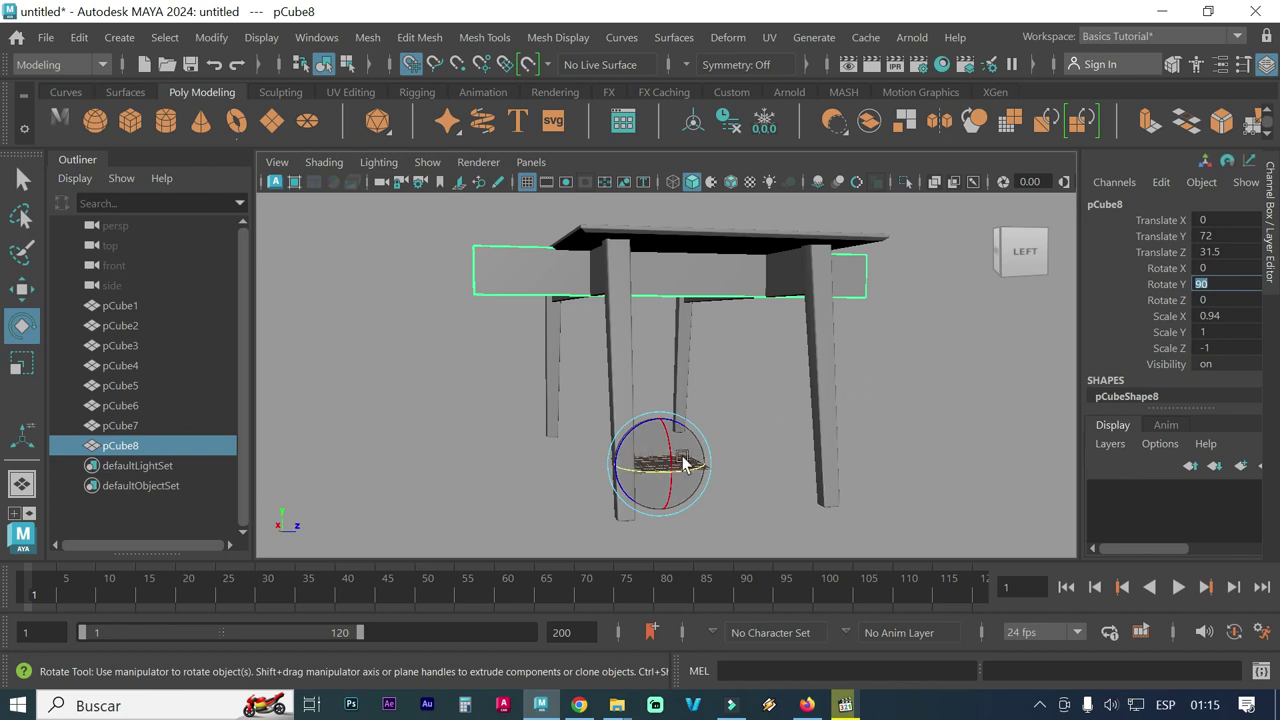
mouse_move(704, 400)
alt+mouse_down()
mouse_move(580, 380)
mouse_move(694, 383)
alt+mouse_up()
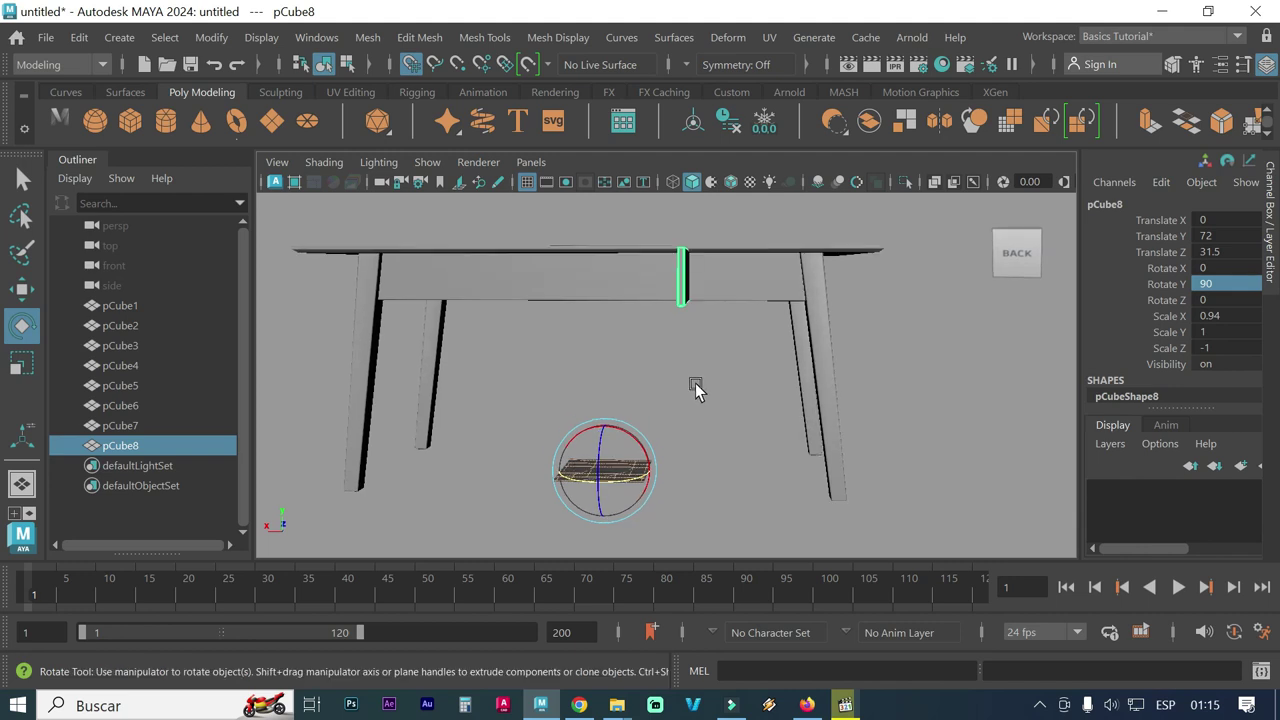
Slide pCube8 under the table's left end, setting Translate X to -39
key(w)
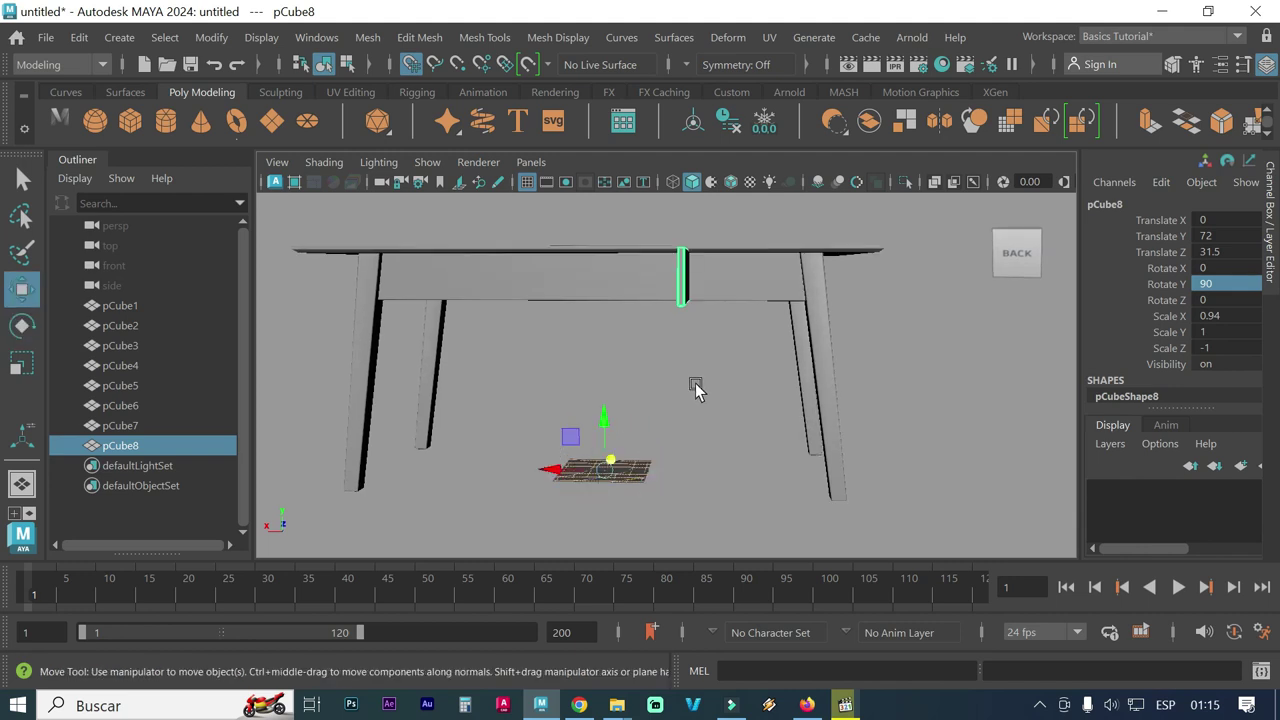
drag(570, 462, 707, 476)
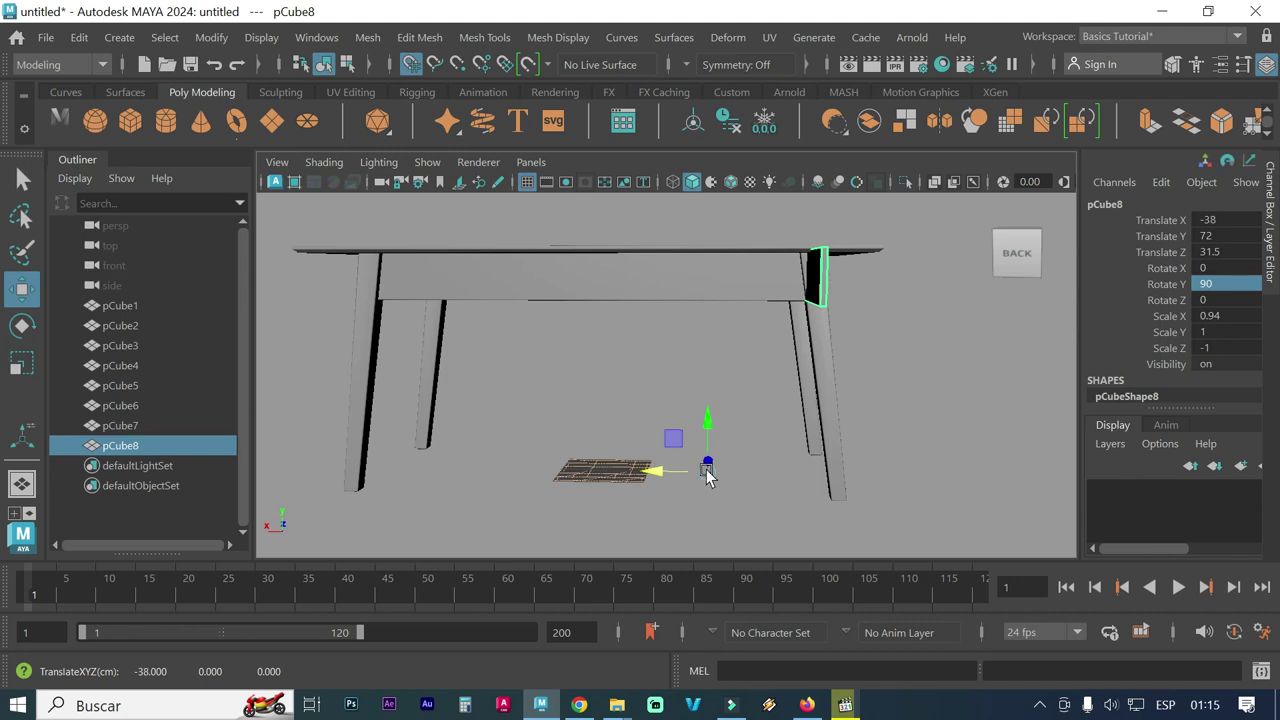
mouse_move(730, 287)
alt+right_down()
mouse_move(862, 292)
mouse_move(764, 363)
mouse_move(714, 365)
alt+right_up()
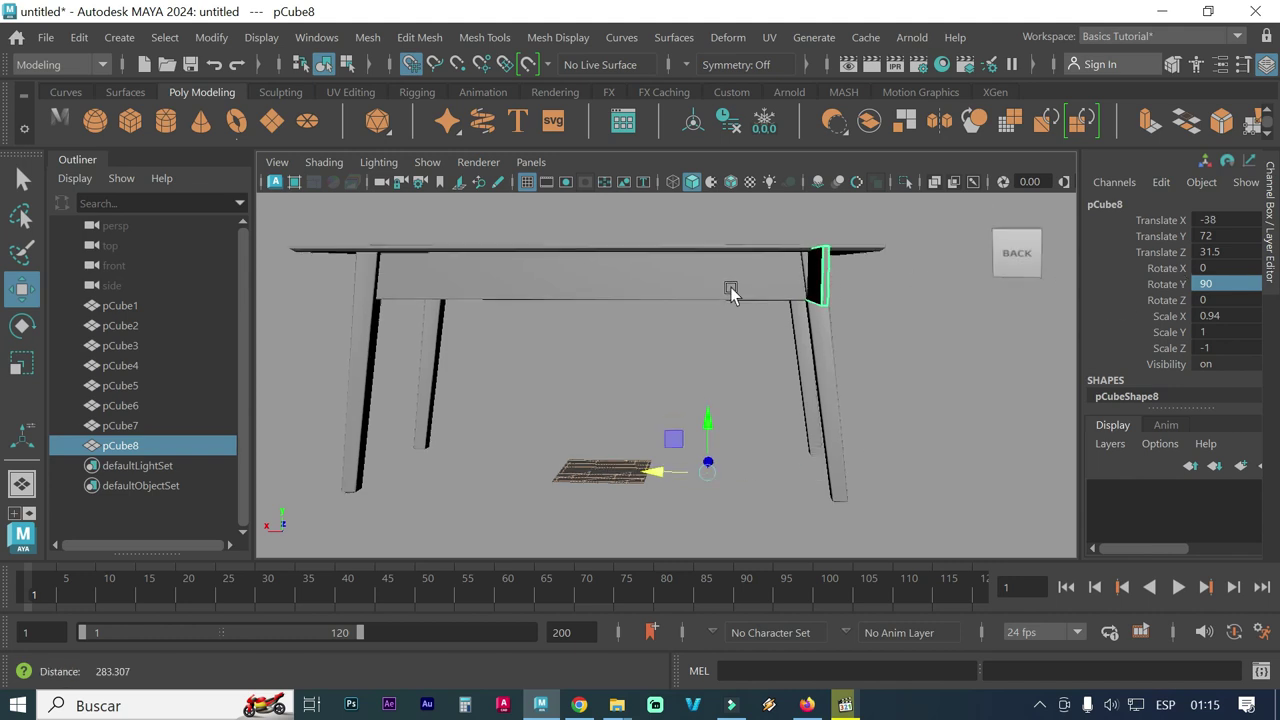
alt+middle_drag(714, 365, 700, 362)
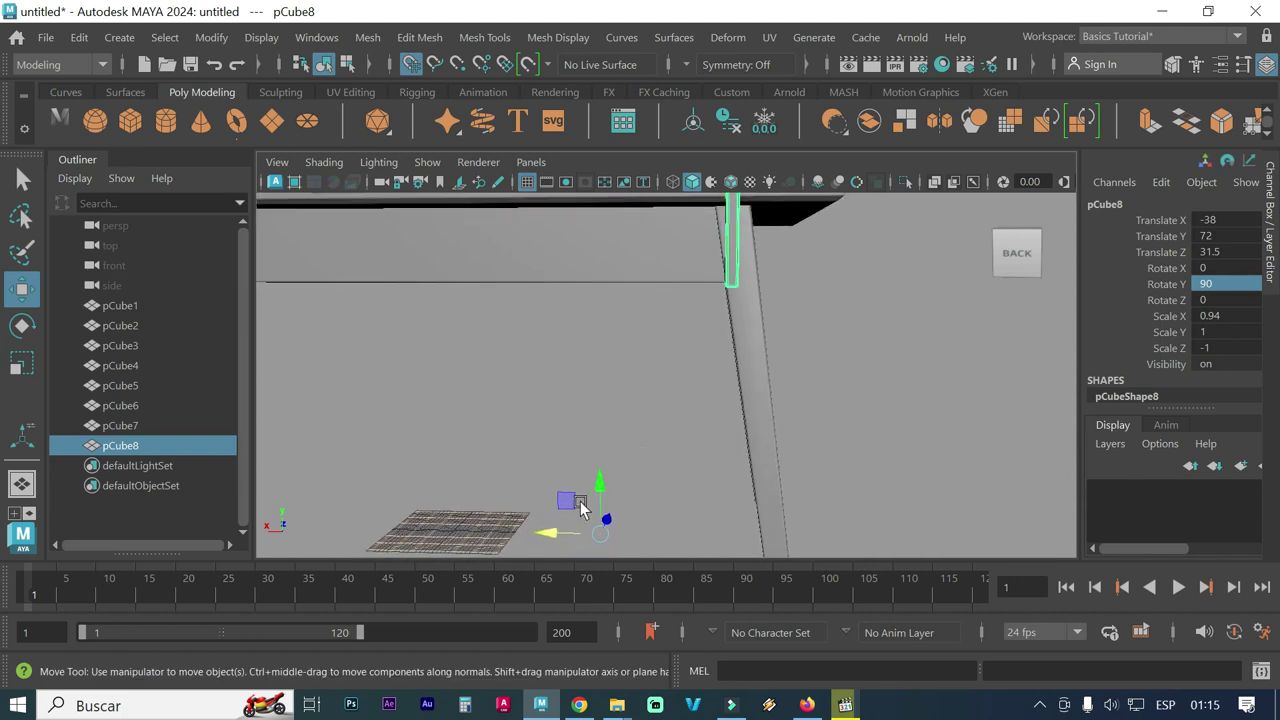
mouse_move(580, 503)
mouse_down()
mouse_move(558, 538)
mouse_move(606, 549)
mouse_up()
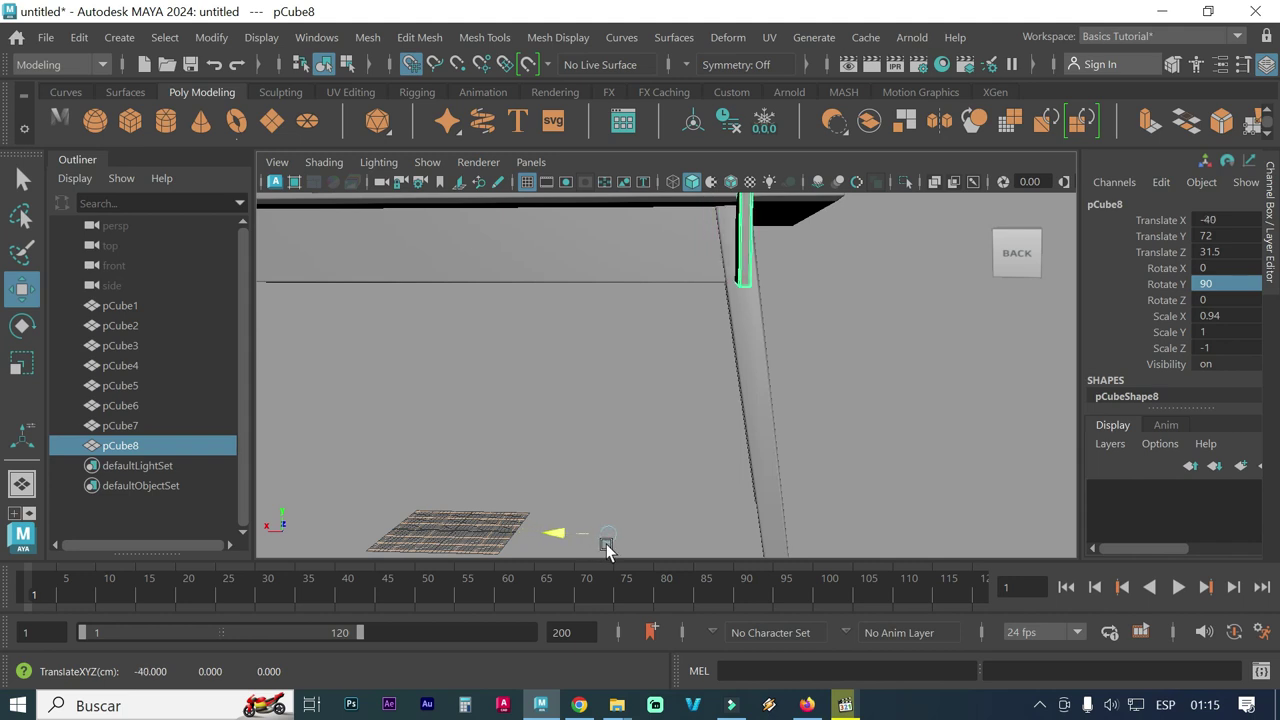
alt+drag(966, 329, 948, 331)
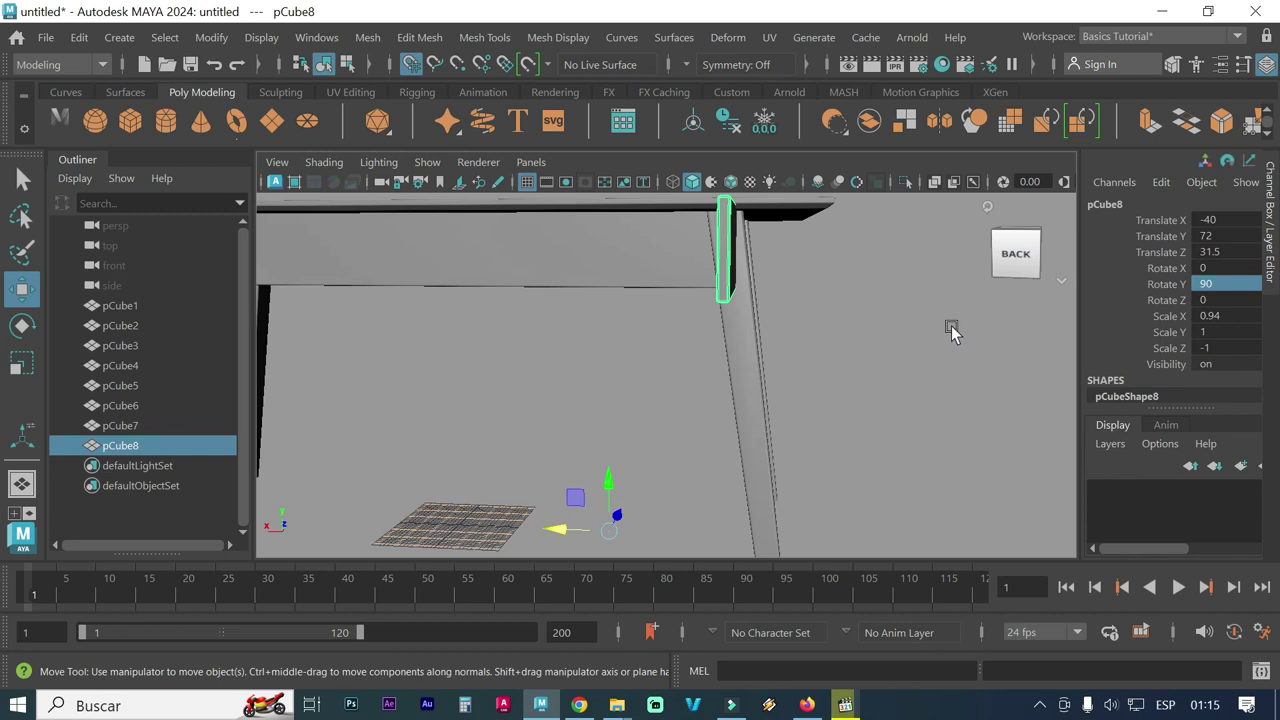
double_click(1214, 219)
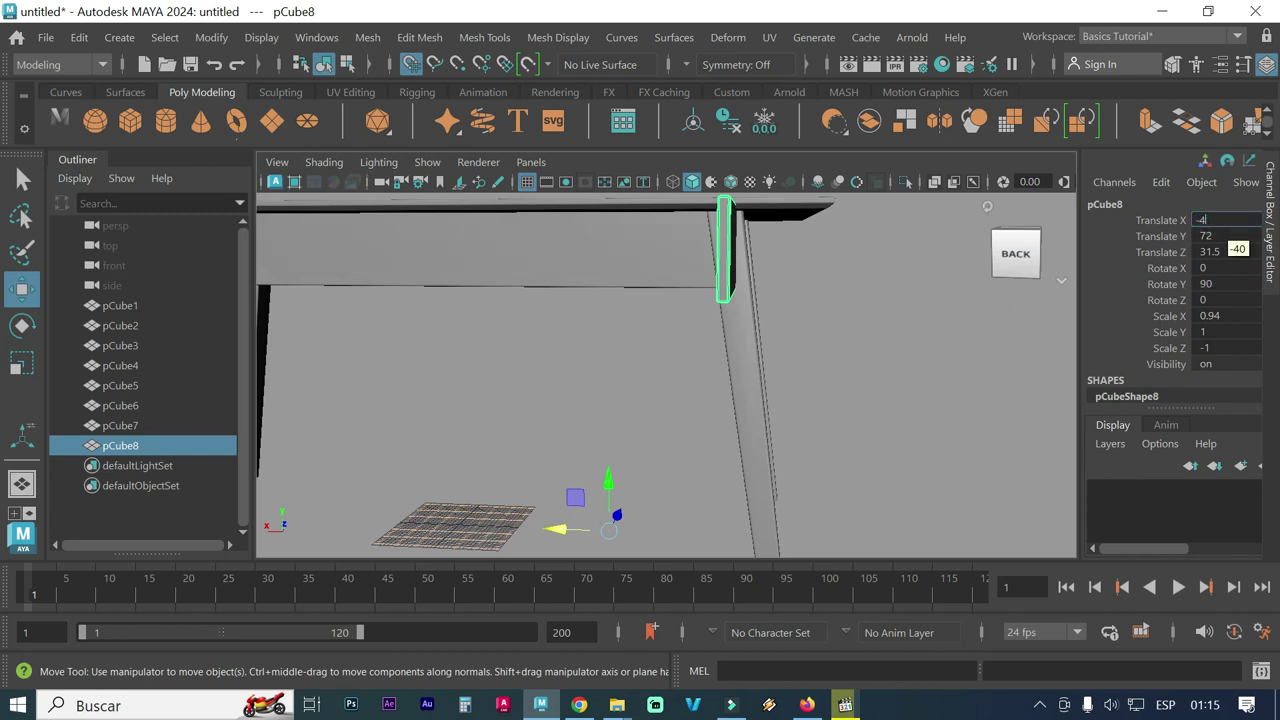
text(39)
key(Return)
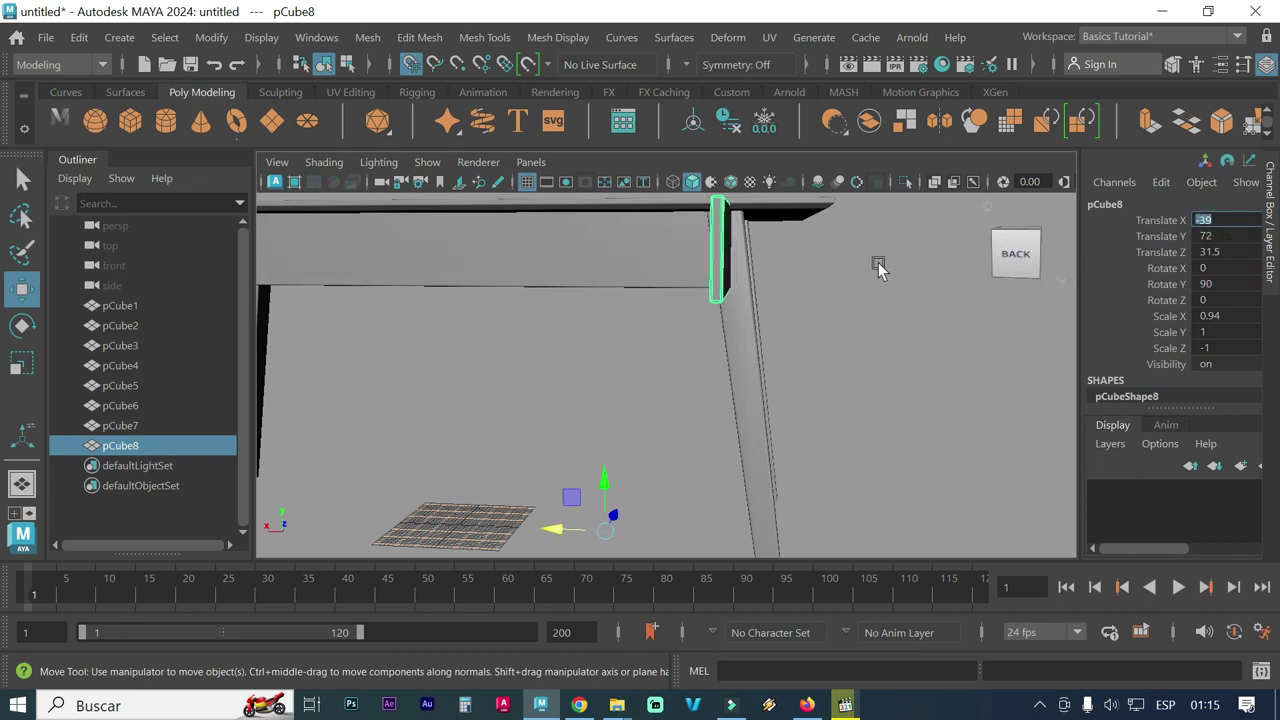
mouse_move(782, 317)
alt+mouse_down()
mouse_move(800, 325)
mouse_move(786, 323)
alt+mouse_up()
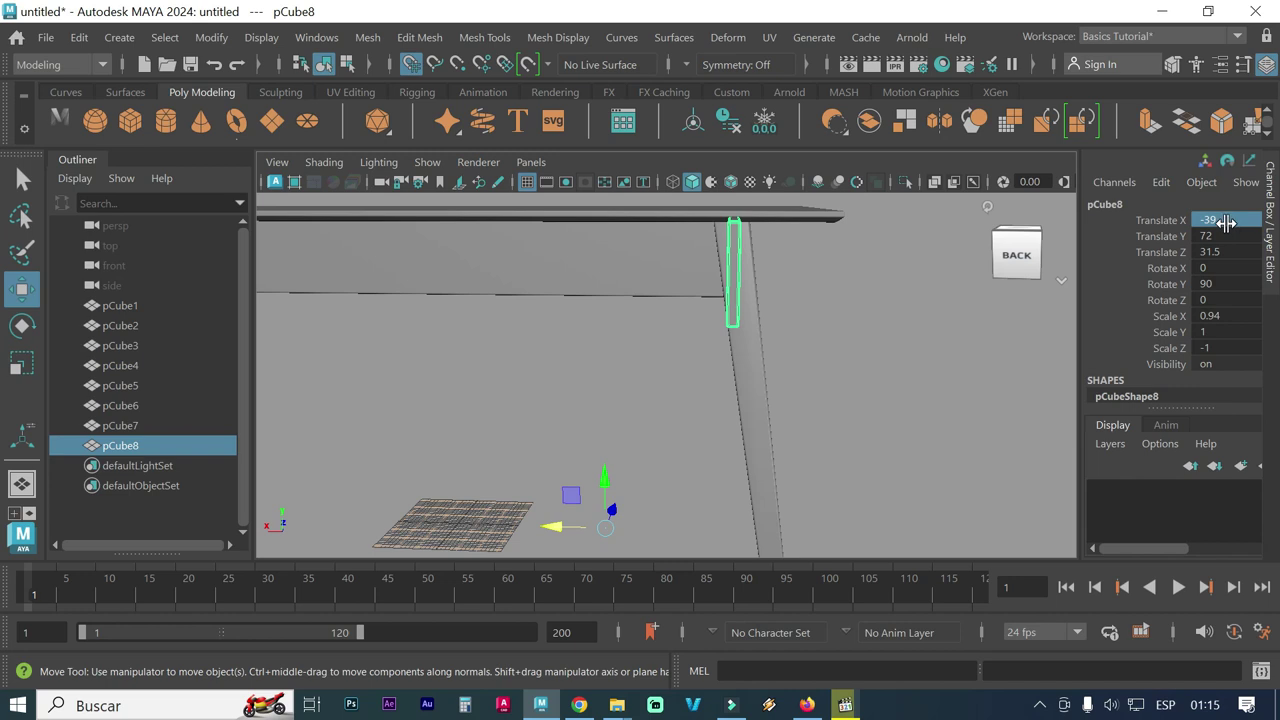
alt+drag(897, 302, 893, 299)
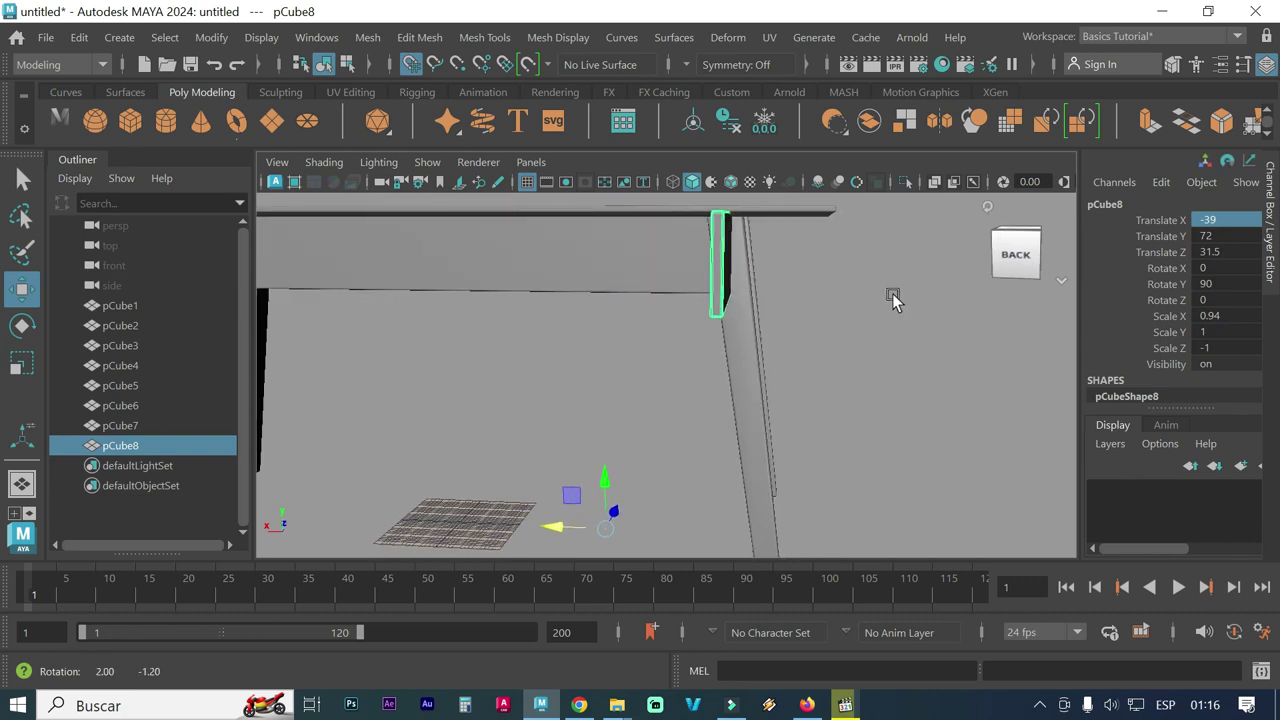
alt+drag(854, 337, 736, 349)
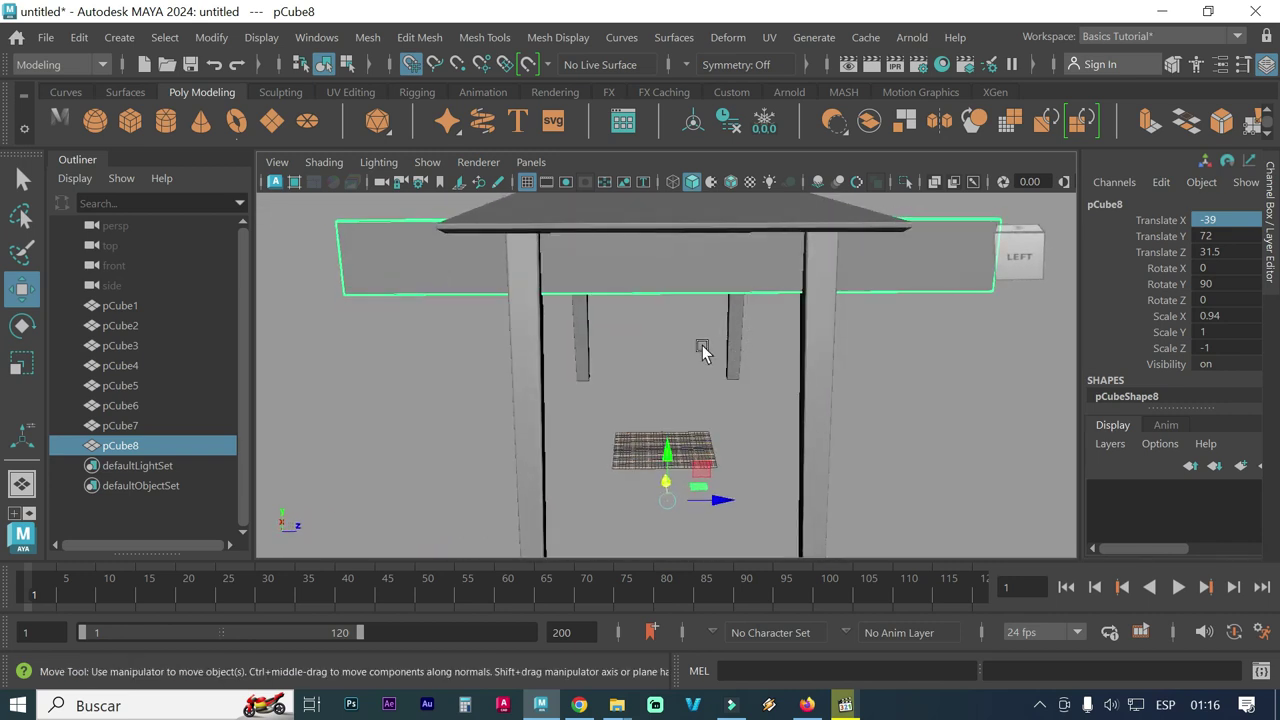
Shrink pCube8 along X, checking in wireframe, and fix Scale X at 0.43
key(r)
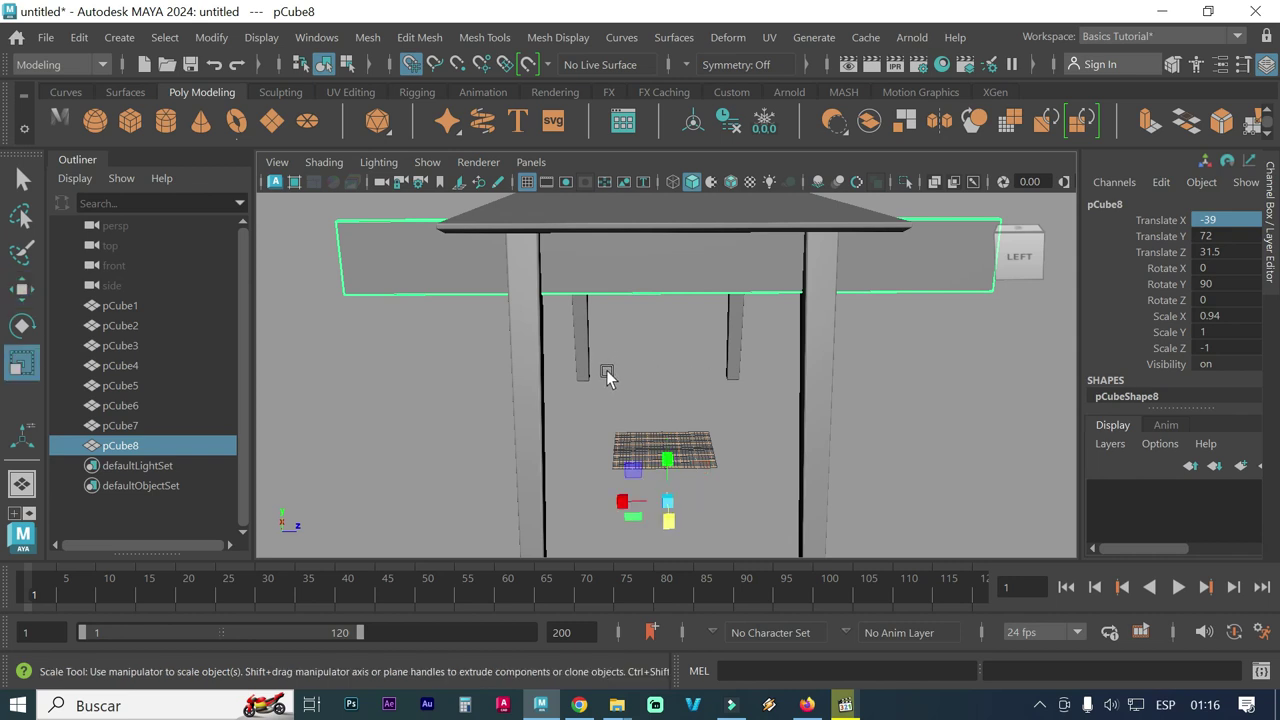
drag(620, 505, 643, 506)
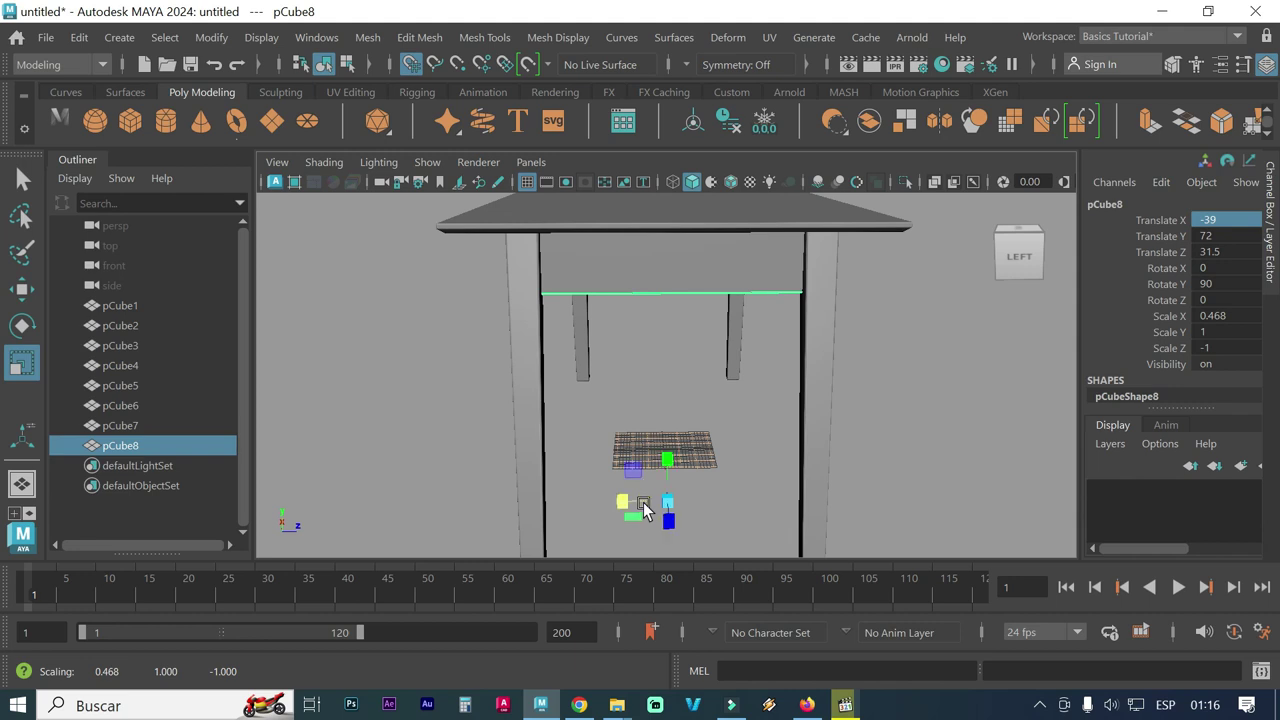
key(4)
alt+drag(651, 389, 658, 396)
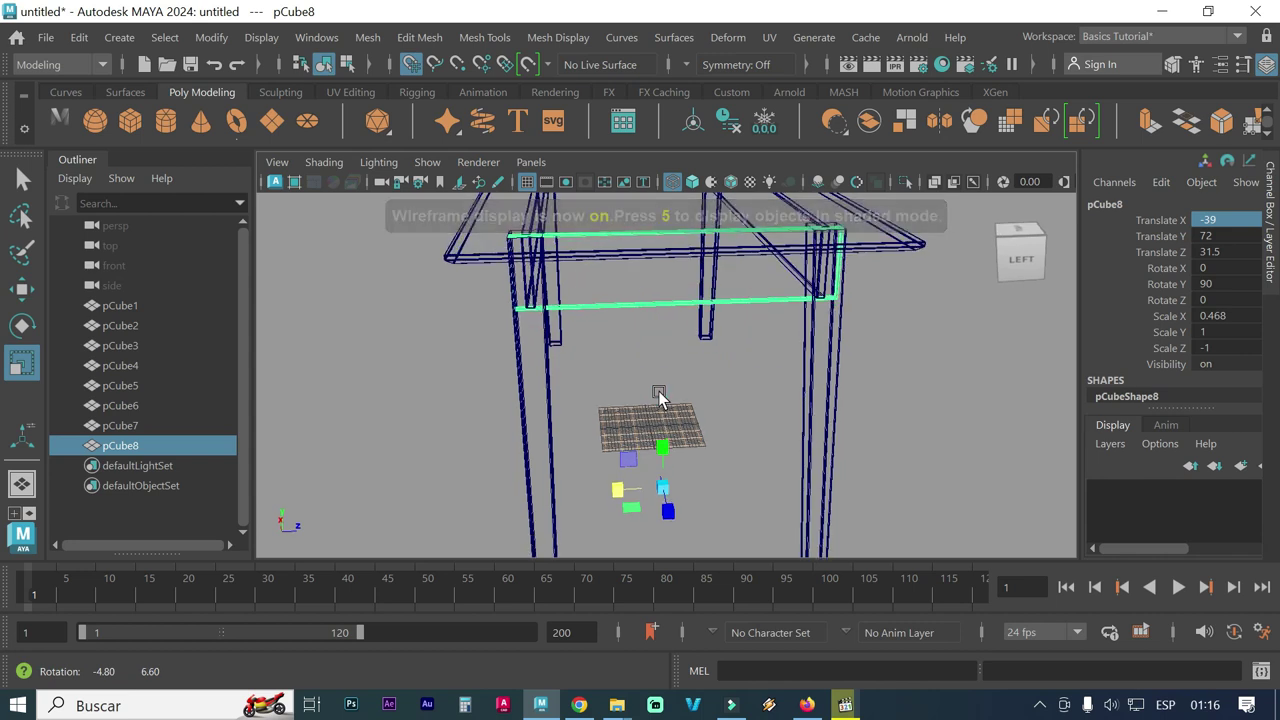
drag(619, 488, 631, 489)
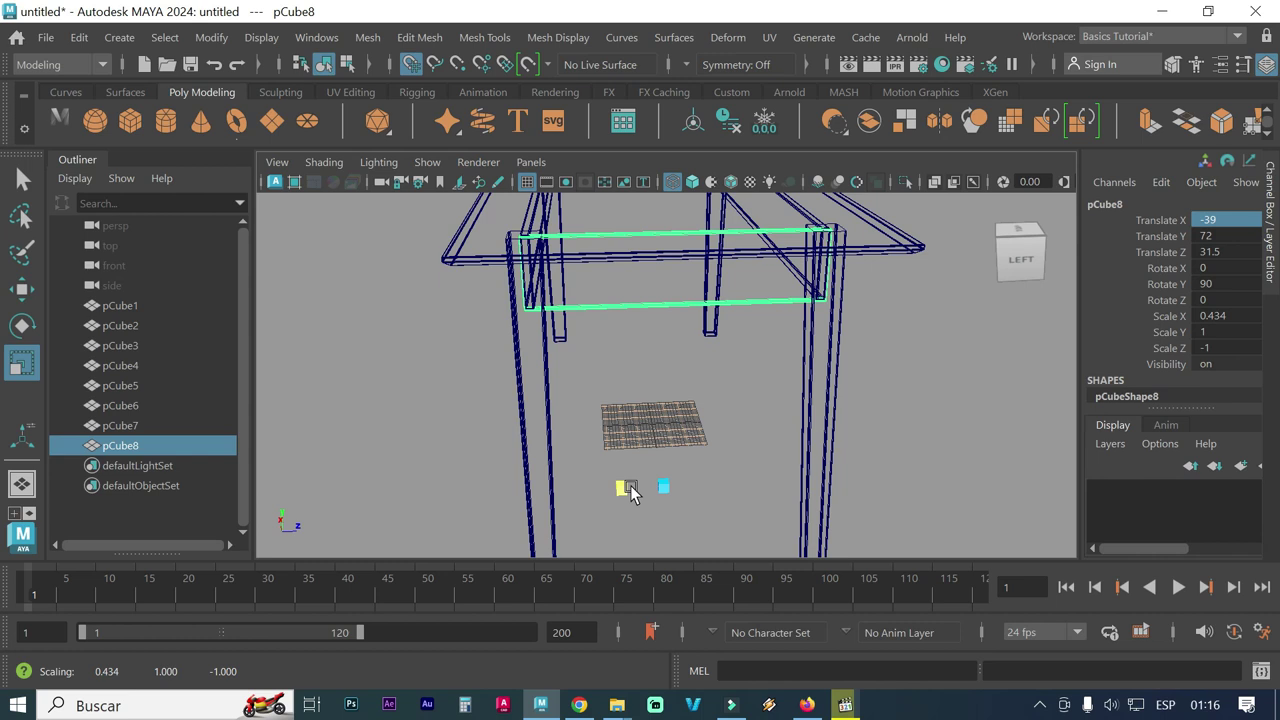
drag(629, 489, 631, 492)
click(1249, 318)
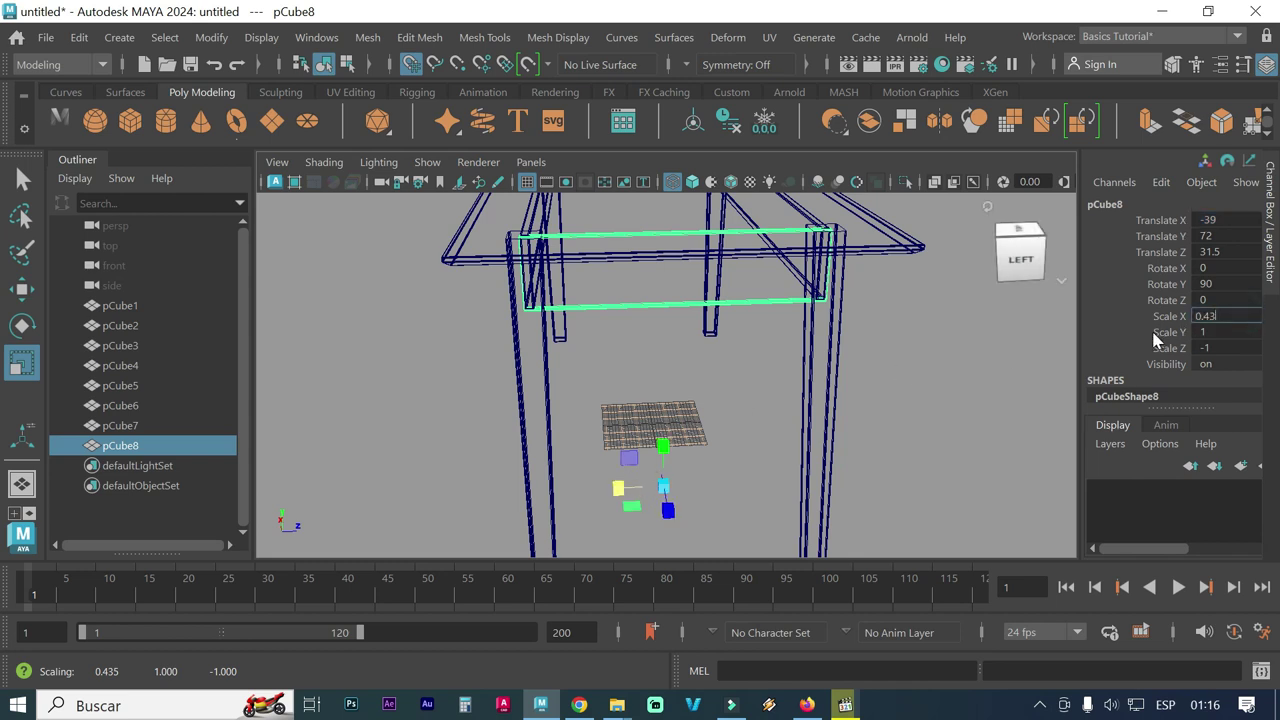
key(Return)
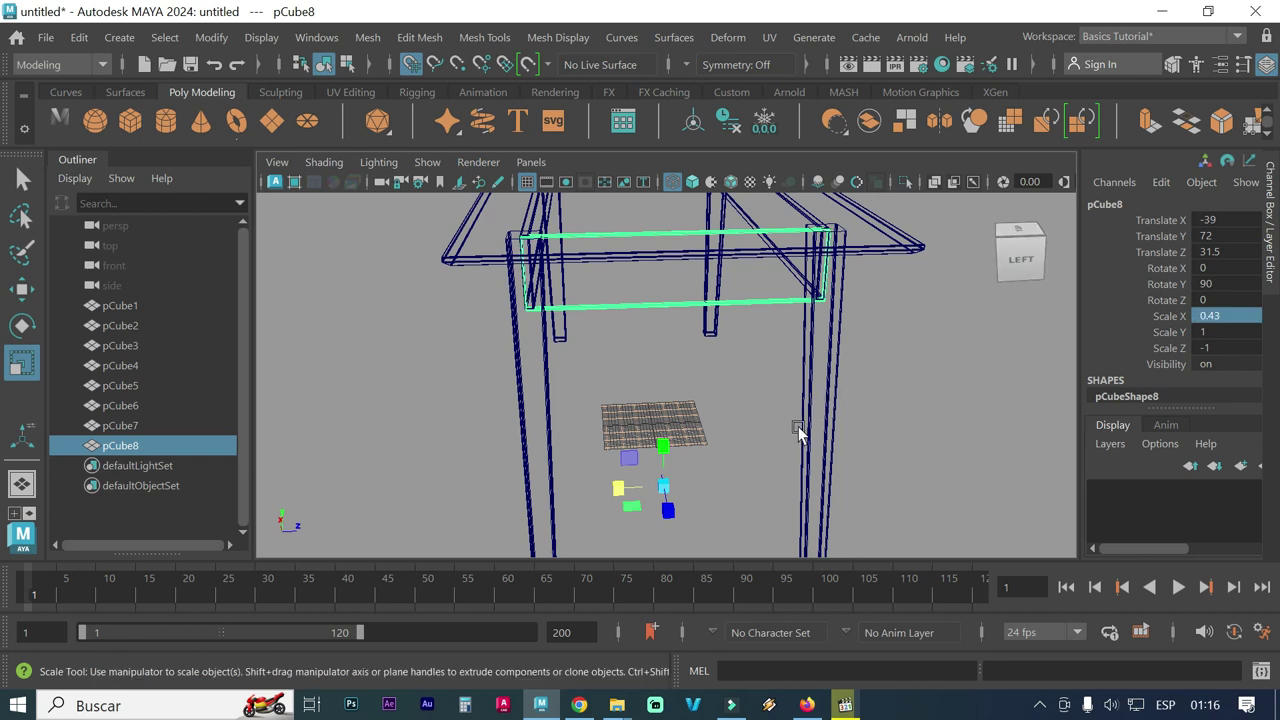
key(5)
mouse_move(718, 416)
alt+mouse_down()
mouse_move(586, 363)
mouse_move(565, 363)
mouse_move(565, 379)
mouse_move(555, 362)
alt+mouse_up()
scroll(566, 347, up, 3)
Set the side panel's Translate X to -39.5
scroll(794, 357, up, 2)
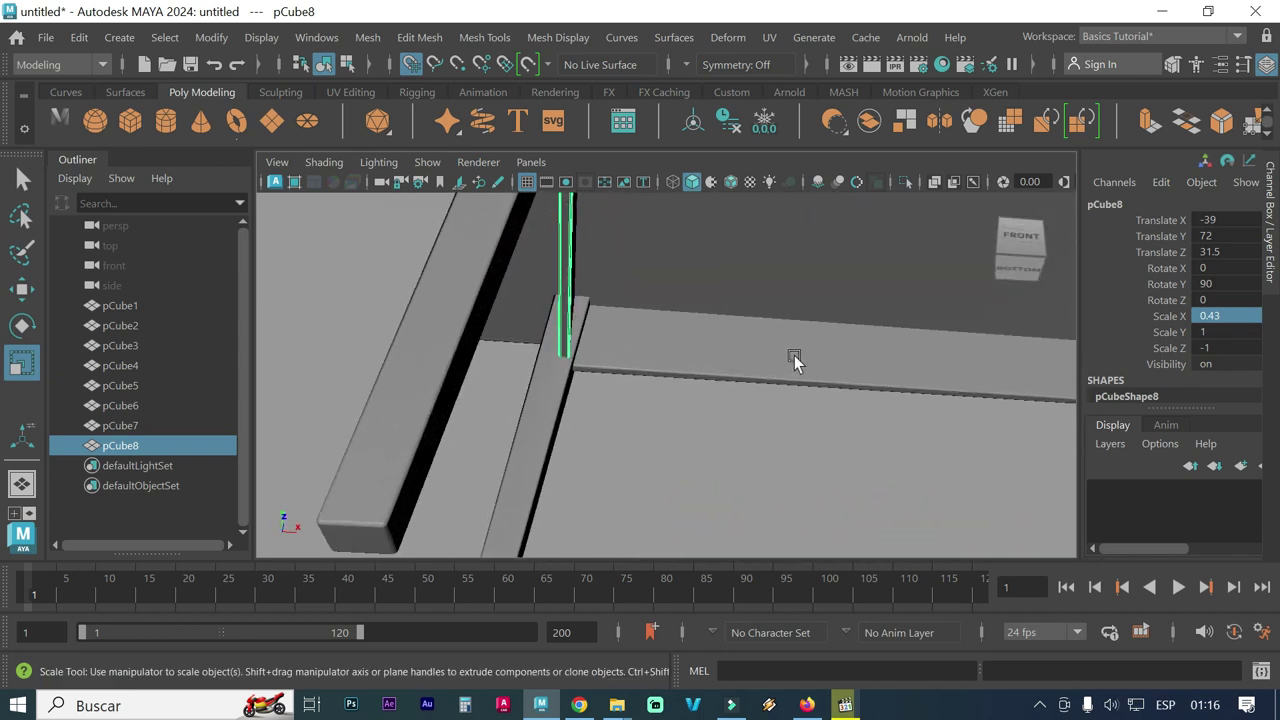
scroll(695, 353, up, 2)
mouse_move(505, 388)
alt+mouse_down()
mouse_move(592, 438)
mouse_move(594, 381)
alt+mouse_up()
mouse_move(594, 381)
alt+right_down()
mouse_move(589, 413)
mouse_move(549, 408)
mouse_move(413, 355)
alt+right_up()
alt+drag(413, 355, 674, 386)
alt+right_drag(674, 386, 583, 379)
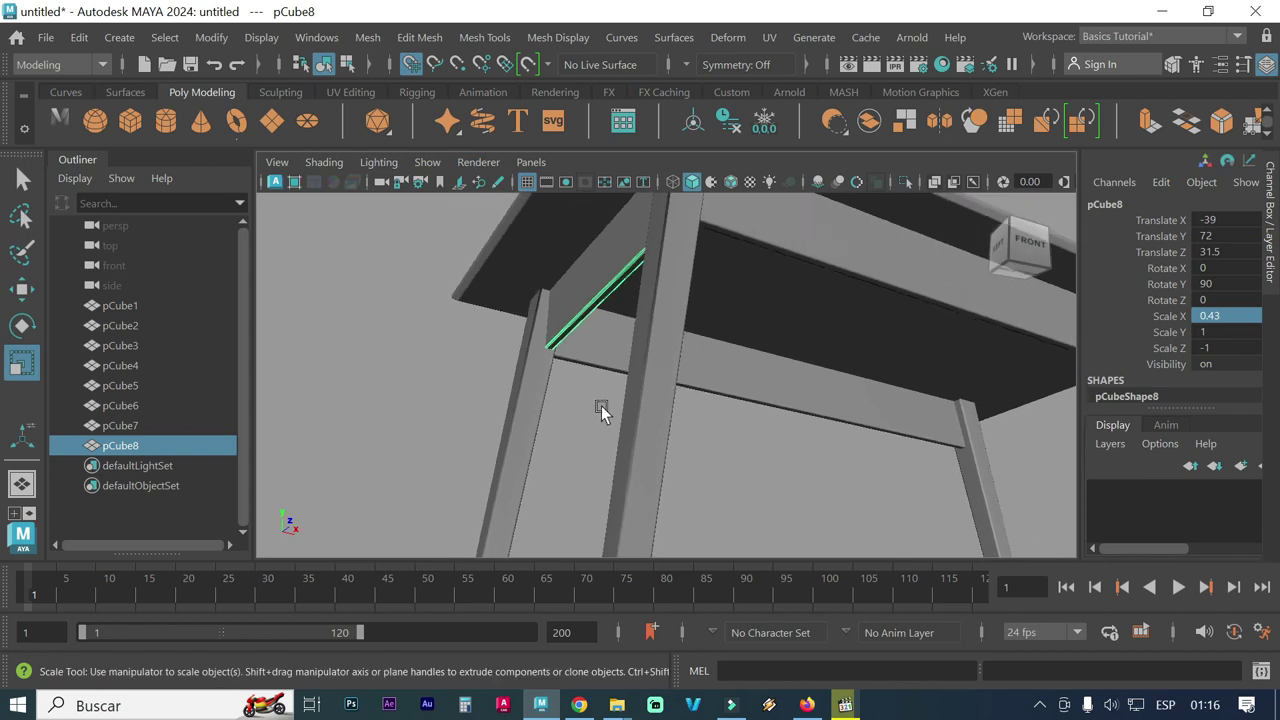
key(w)
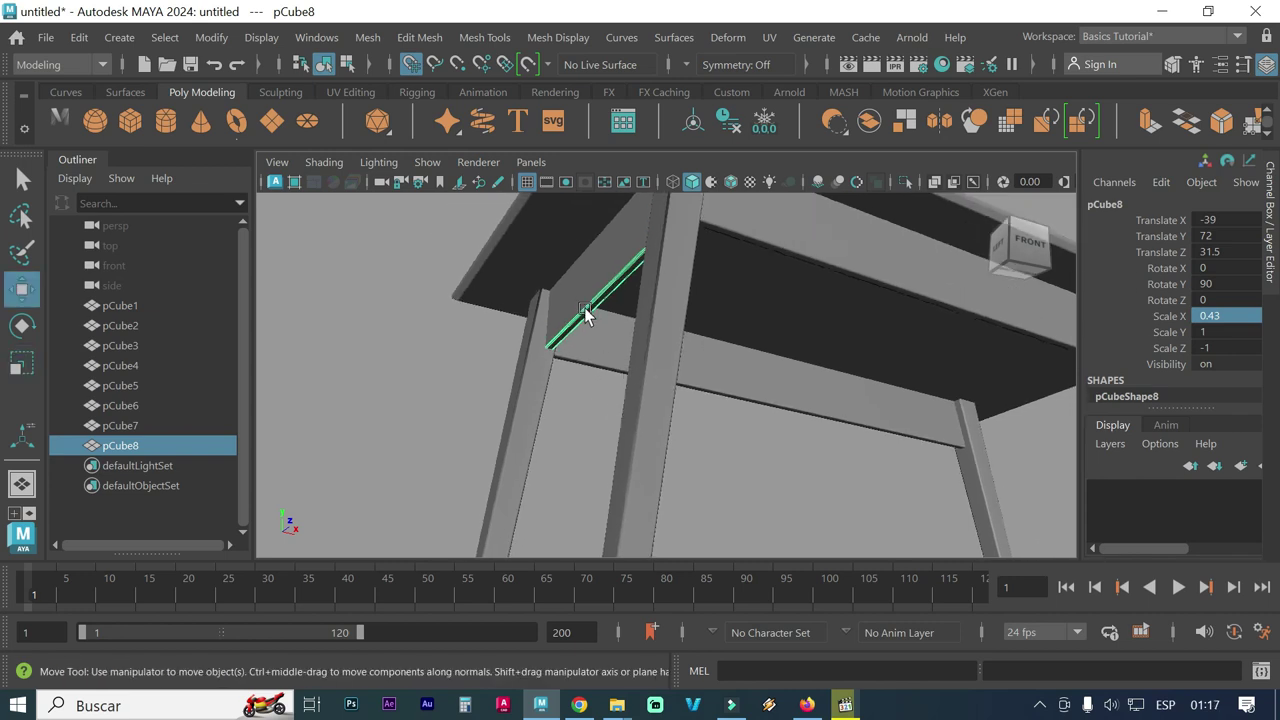
alt+right_drag(791, 446, 740, 428)
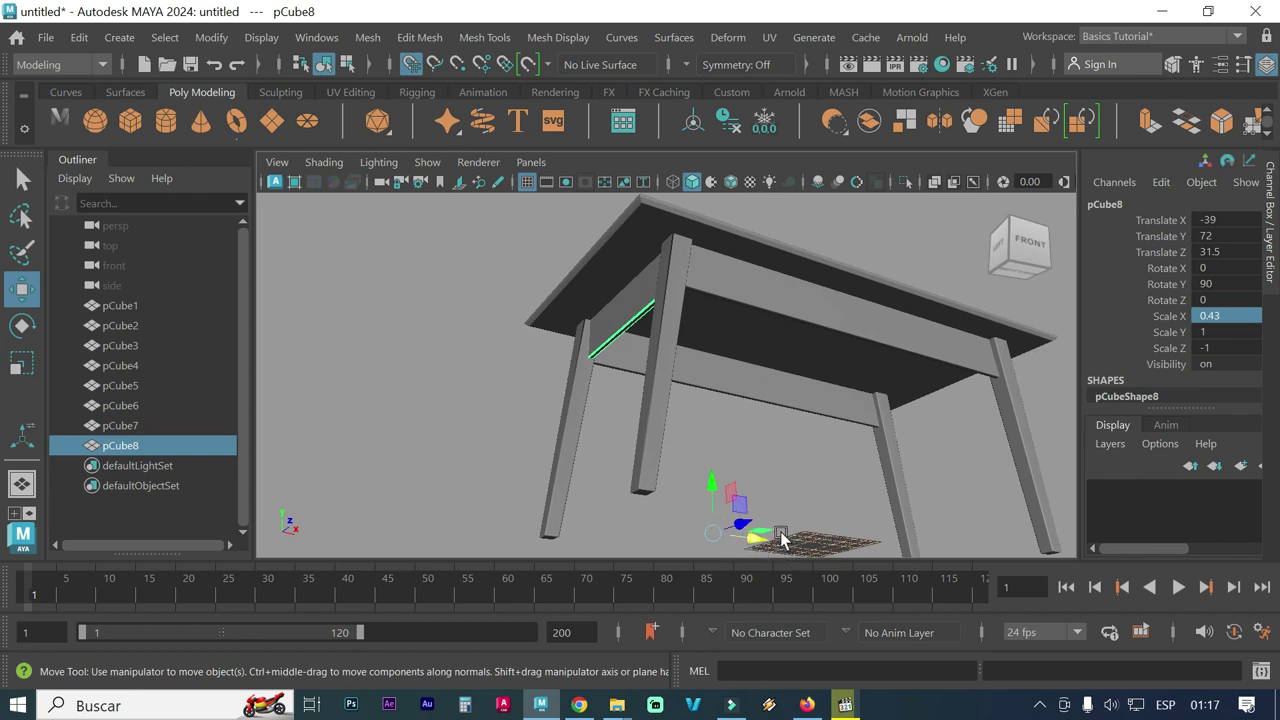
click(1210, 220)
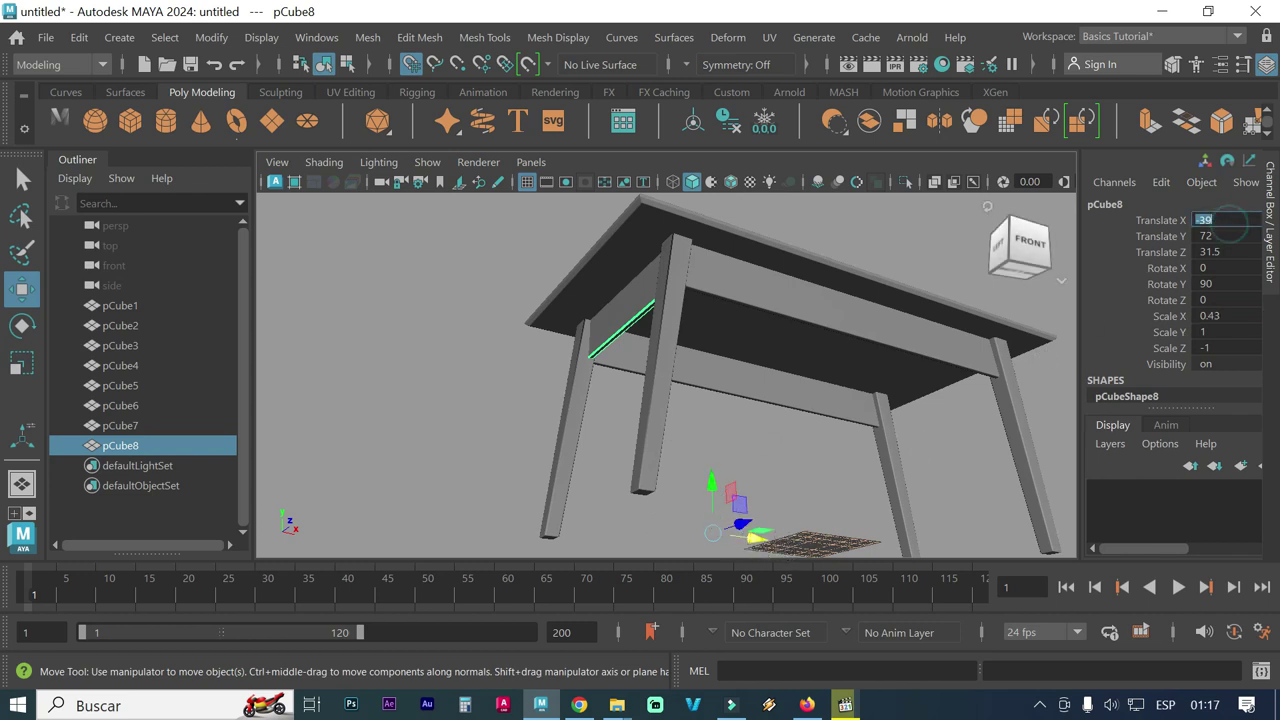
double_click(1210, 220)
text(.5)
key(Return)
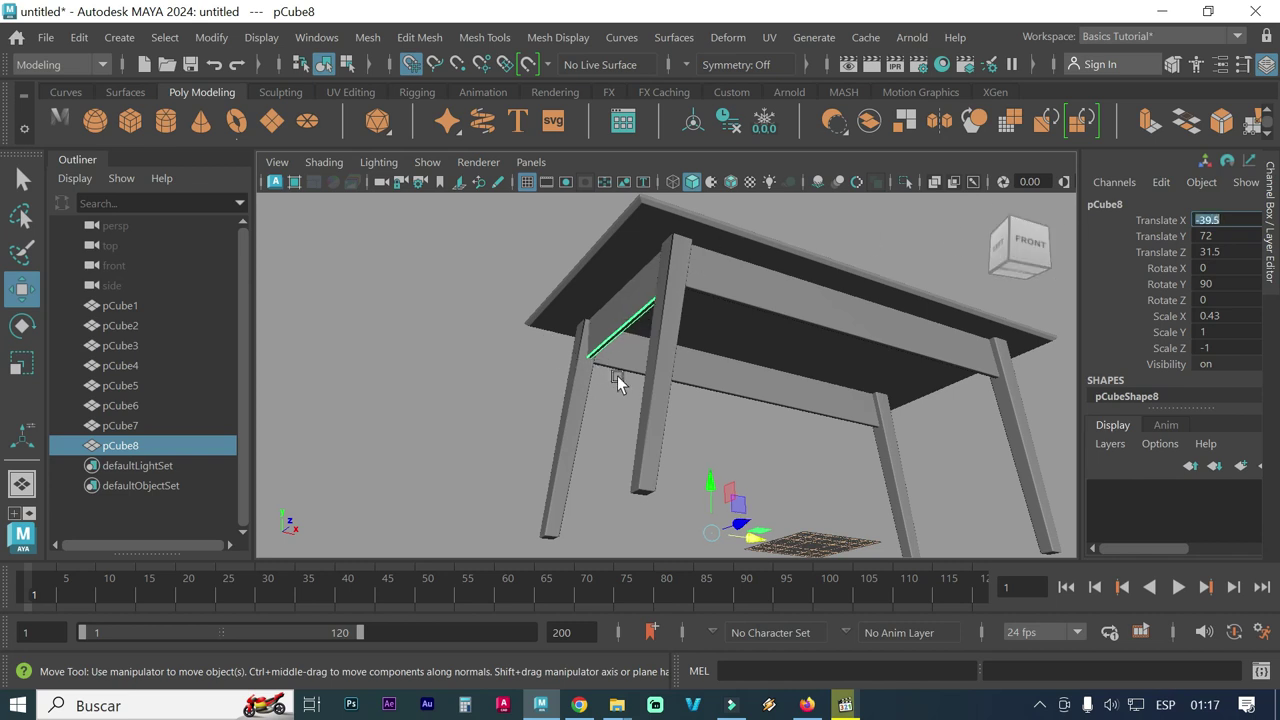
Inspect the panel against the leg, frame it, and duplicate it as pCube9
alt+right_drag(617, 375, 923, 363)
mouse_move(654, 380)
alt+mouse_down()
mouse_move(554, 372)
mouse_move(594, 378)
mouse_move(606, 397)
mouse_move(604, 369)
mouse_move(506, 331)
alt+mouse_up()
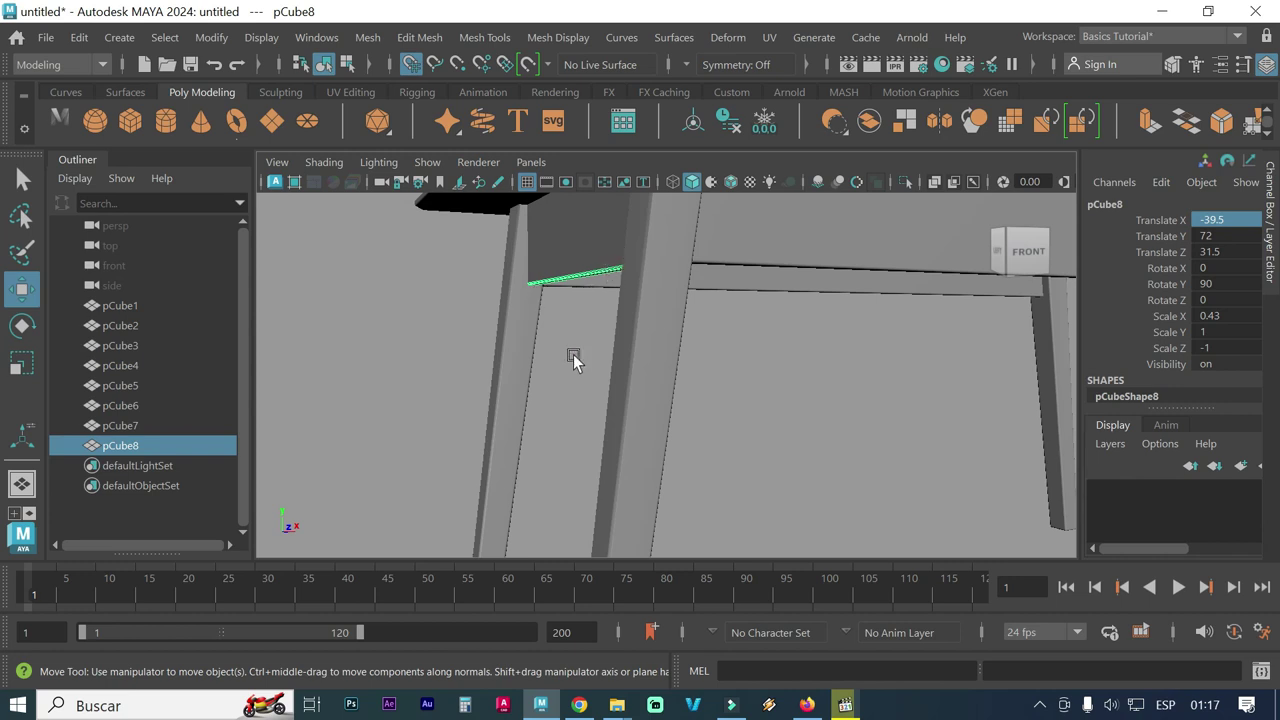
alt+drag(573, 354, 586, 364)
alt+right_drag(659, 371, 508, 348)
mouse_move(508, 348)
alt+mouse_down()
mouse_move(544, 366)
mouse_move(549, 339)
mouse_move(708, 353)
mouse_move(552, 374)
mouse_move(472, 360)
alt+mouse_up()
alt+drag(757, 365, 702, 363)
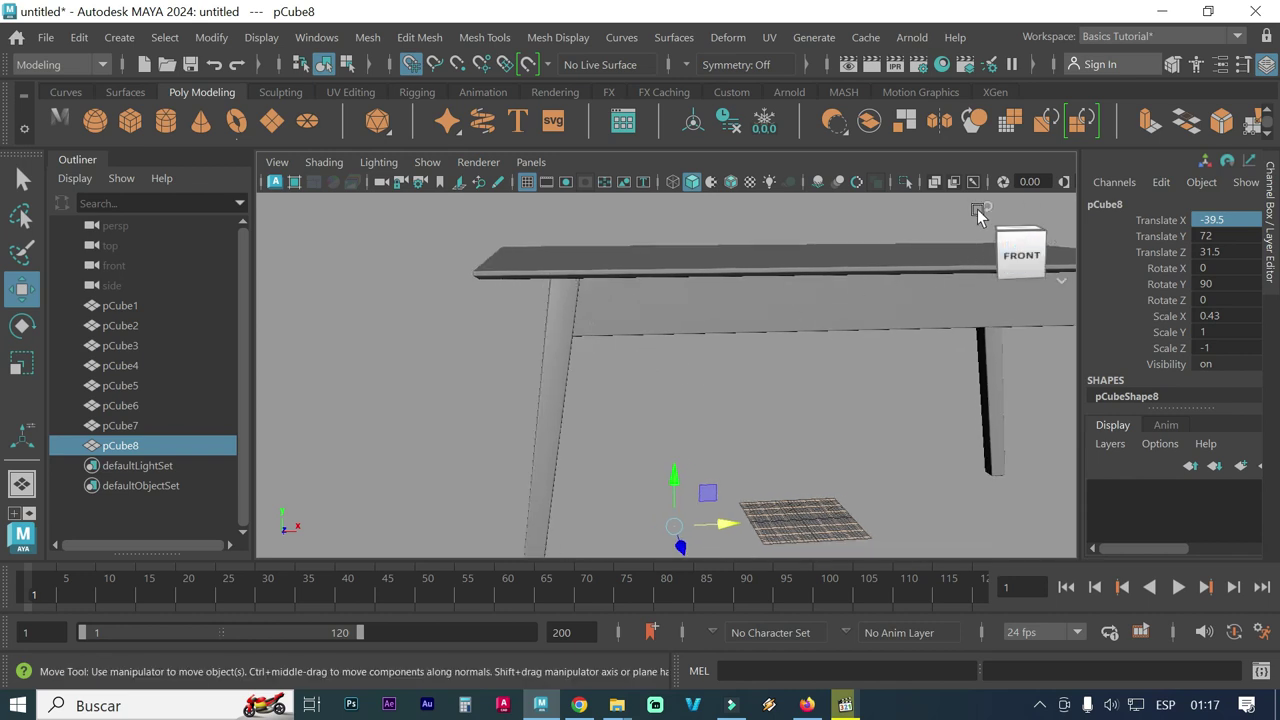
click(989, 208)
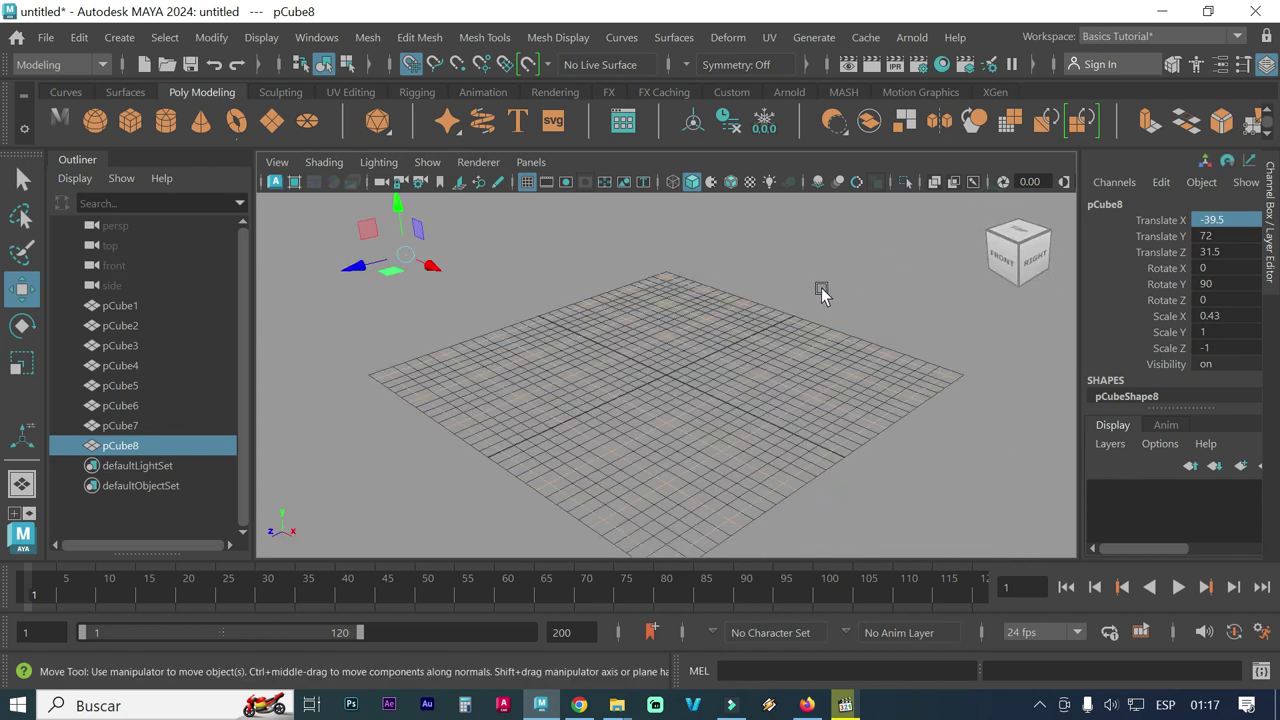
key(f)
mouse_move(776, 341)
alt+mouse_down()
mouse_move(867, 388)
mouse_move(860, 407)
mouse_move(783, 428)
mouse_move(723, 257)
mouse_move(750, 256)
mouse_move(638, 357)
alt+mouse_up()
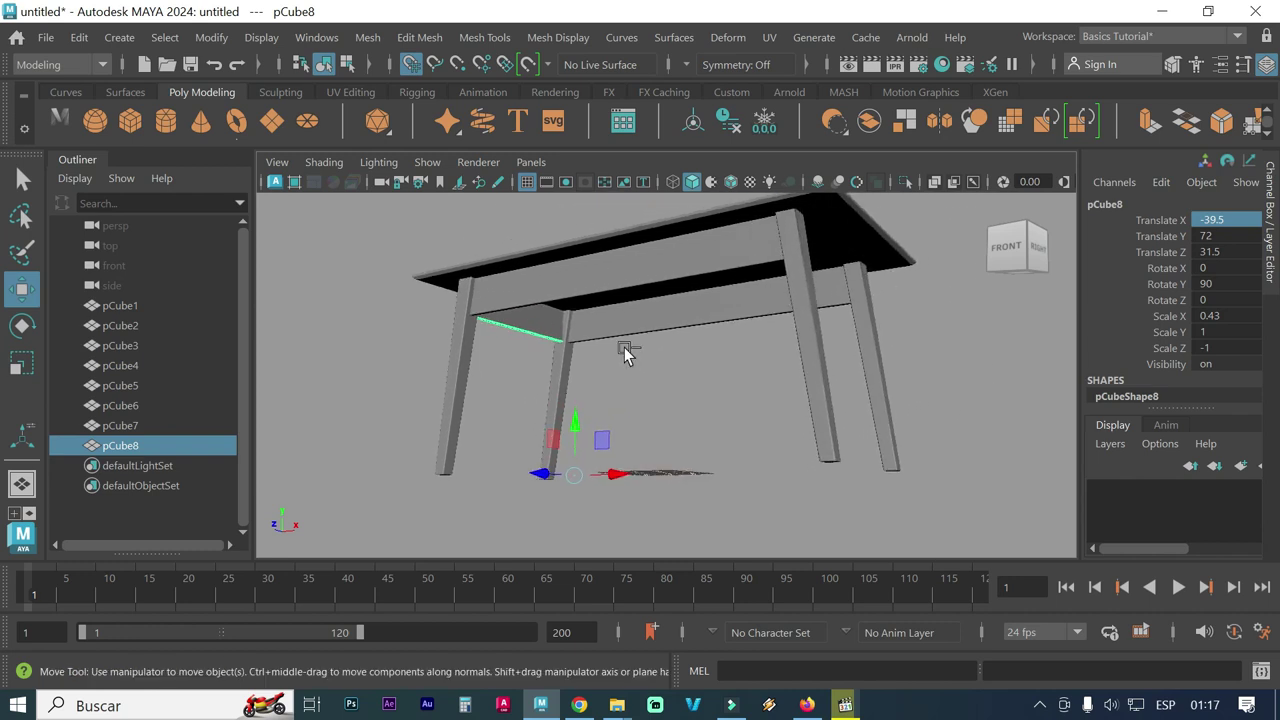
key(ctrl+d)
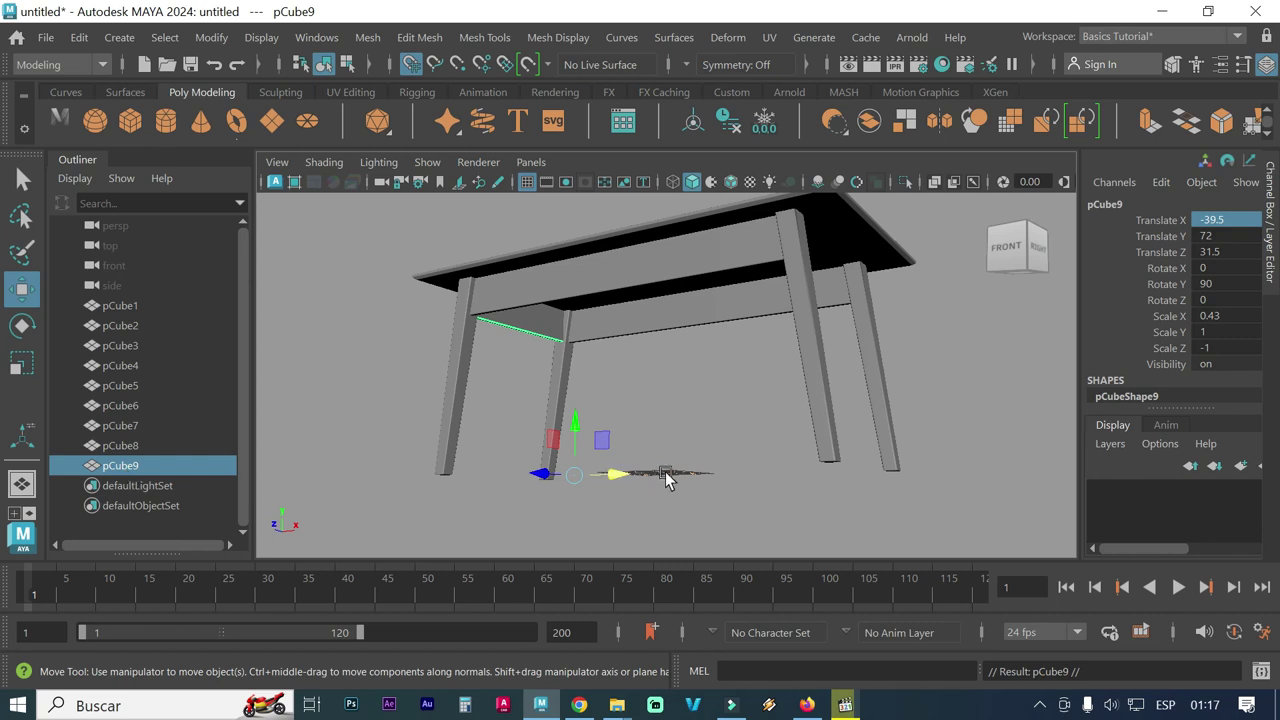
Try stretching pCube9, undo it, then set its Scale Z to 1
key(r)
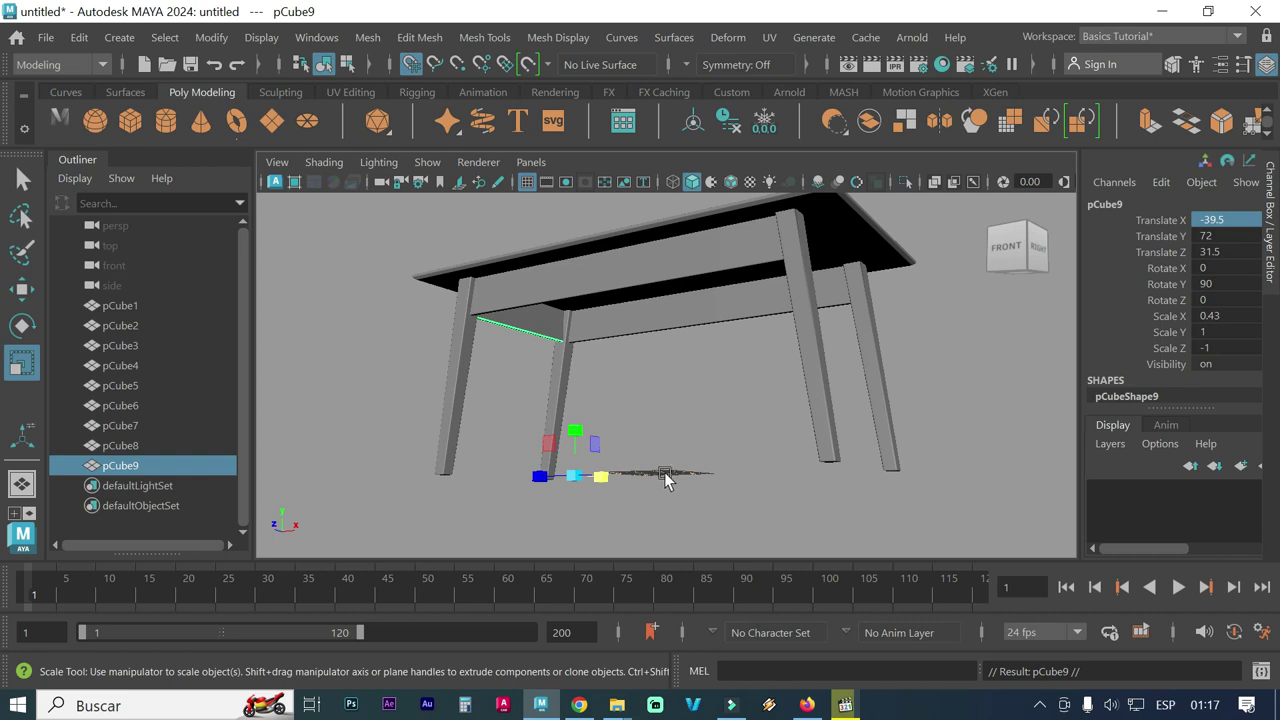
alt+drag(459, 495, 487, 508)
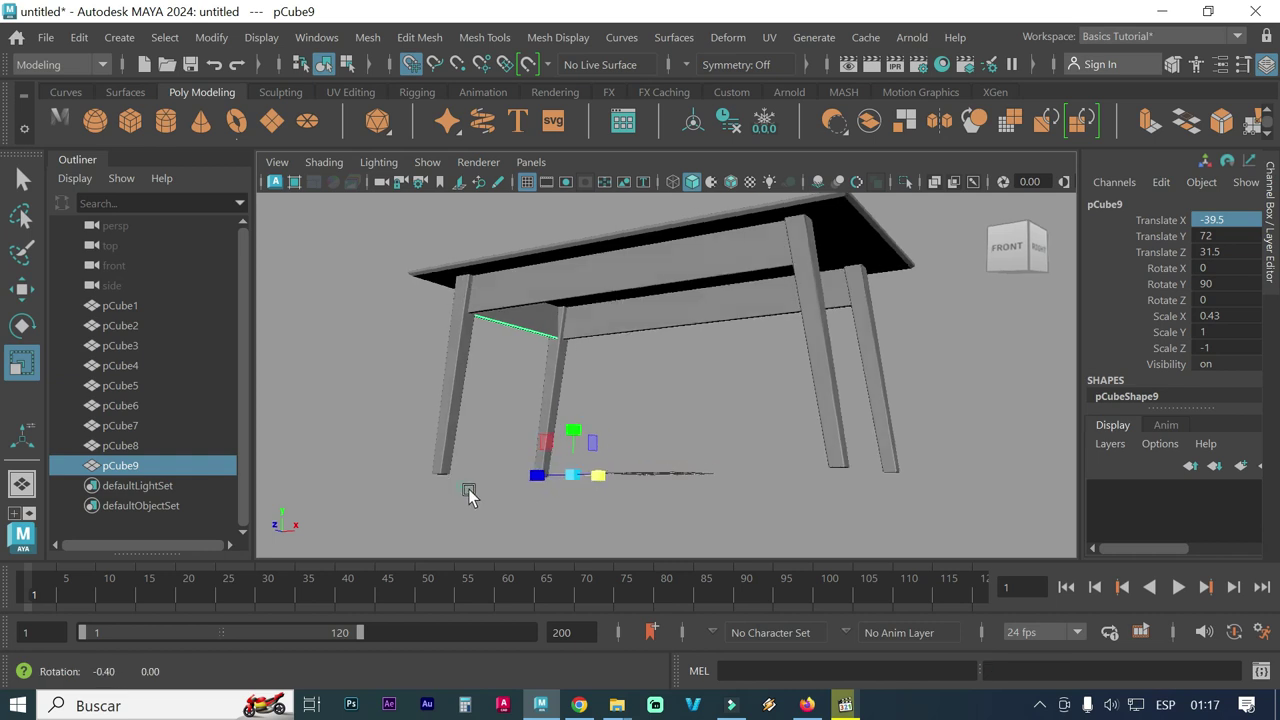
mouse_move(517, 468)
mouse_down()
mouse_move(752, 502)
mouse_move(716, 503)
mouse_up()
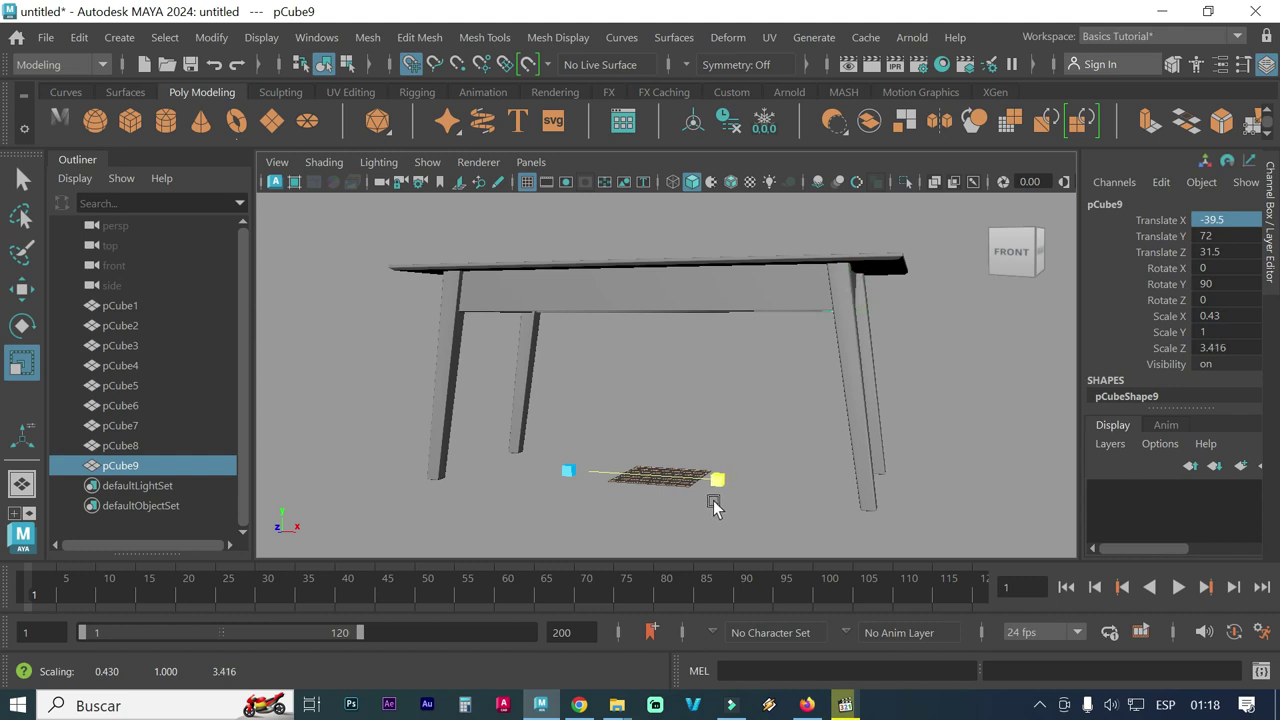
key(ctrl+z)
key(ctrl+z)
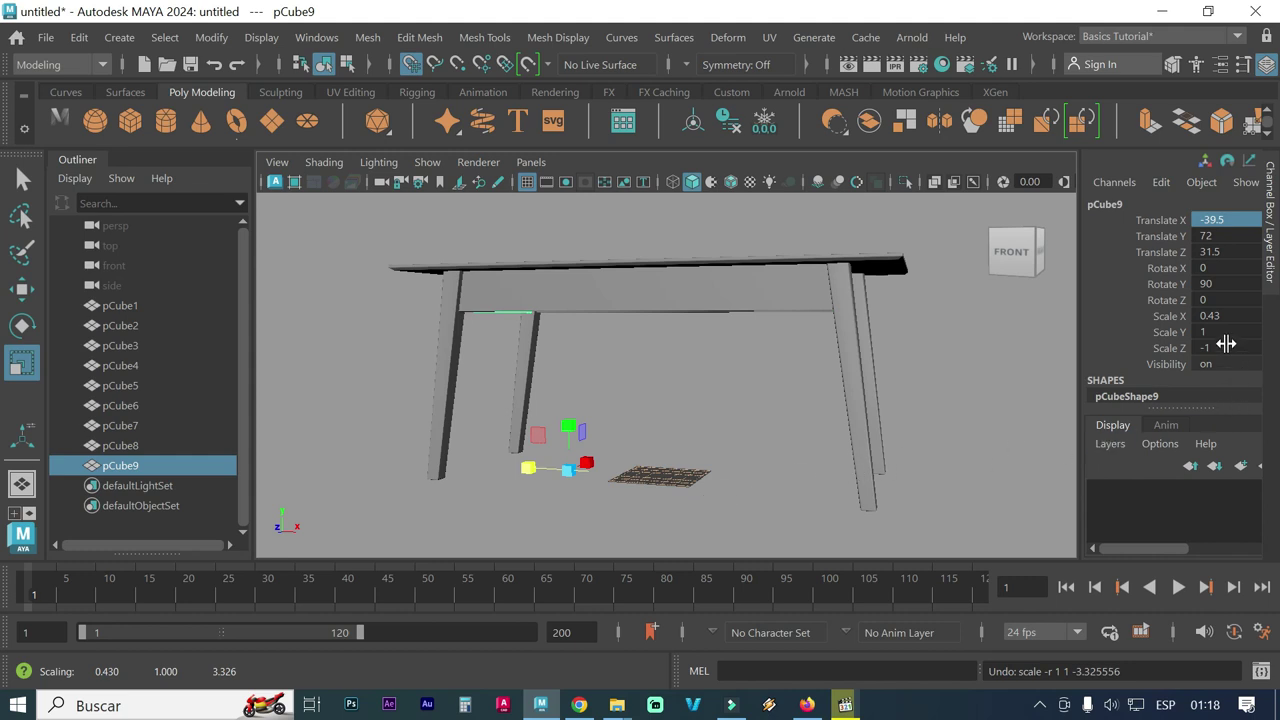
double_click(1222, 344)
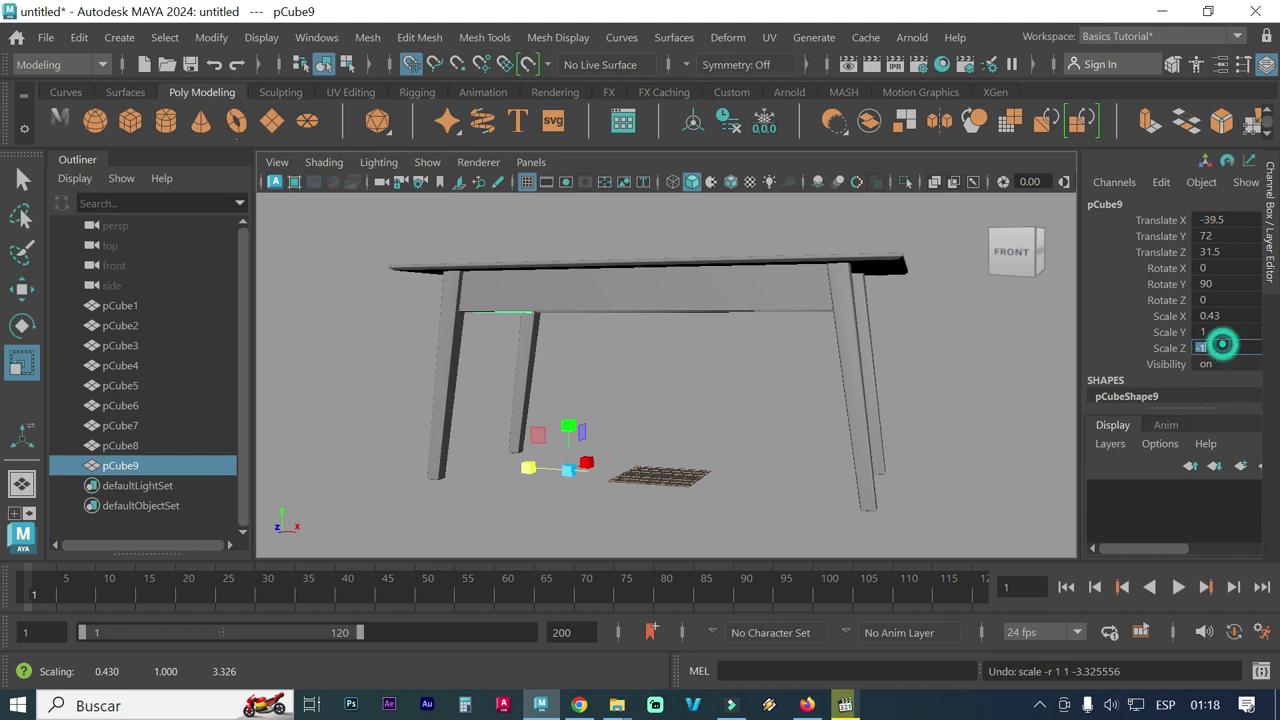
text(1)
key(Return)
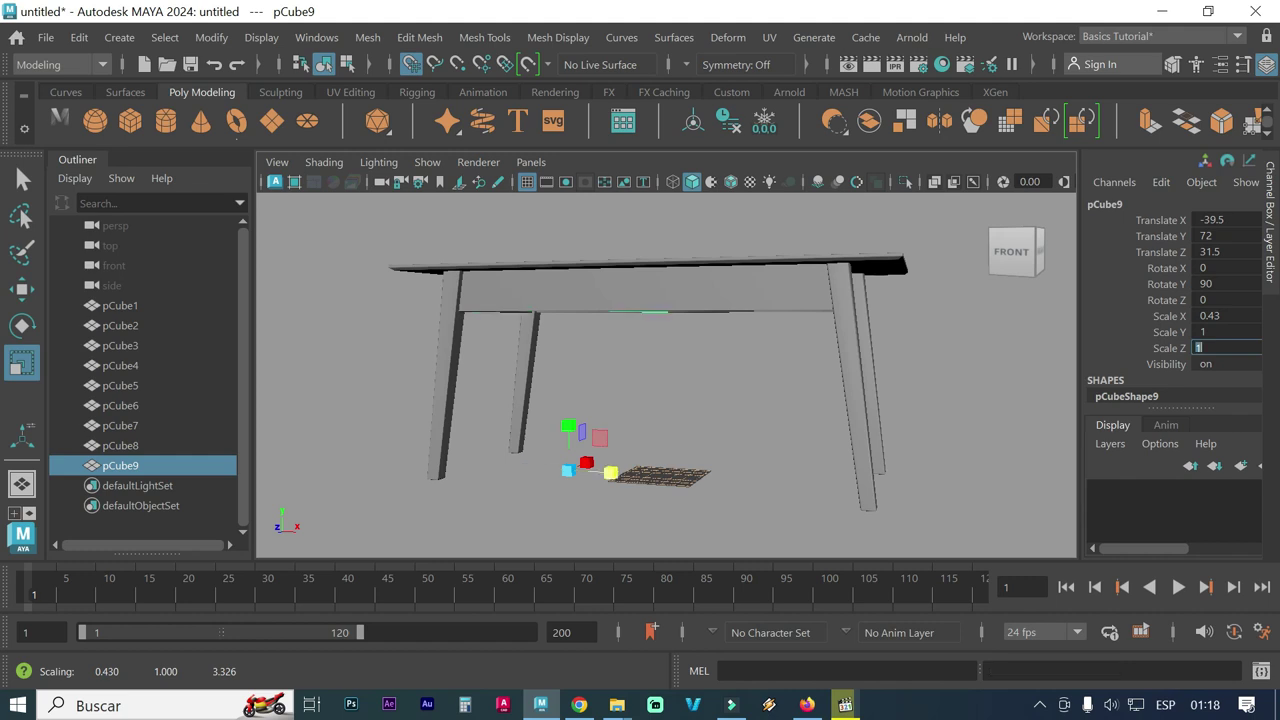
mouse_move(752, 340)
alt+mouse_down()
mouse_move(749, 315)
mouse_move(768, 313)
mouse_move(776, 326)
mouse_move(680, 336)
mouse_move(753, 330)
alt+mouse_up()
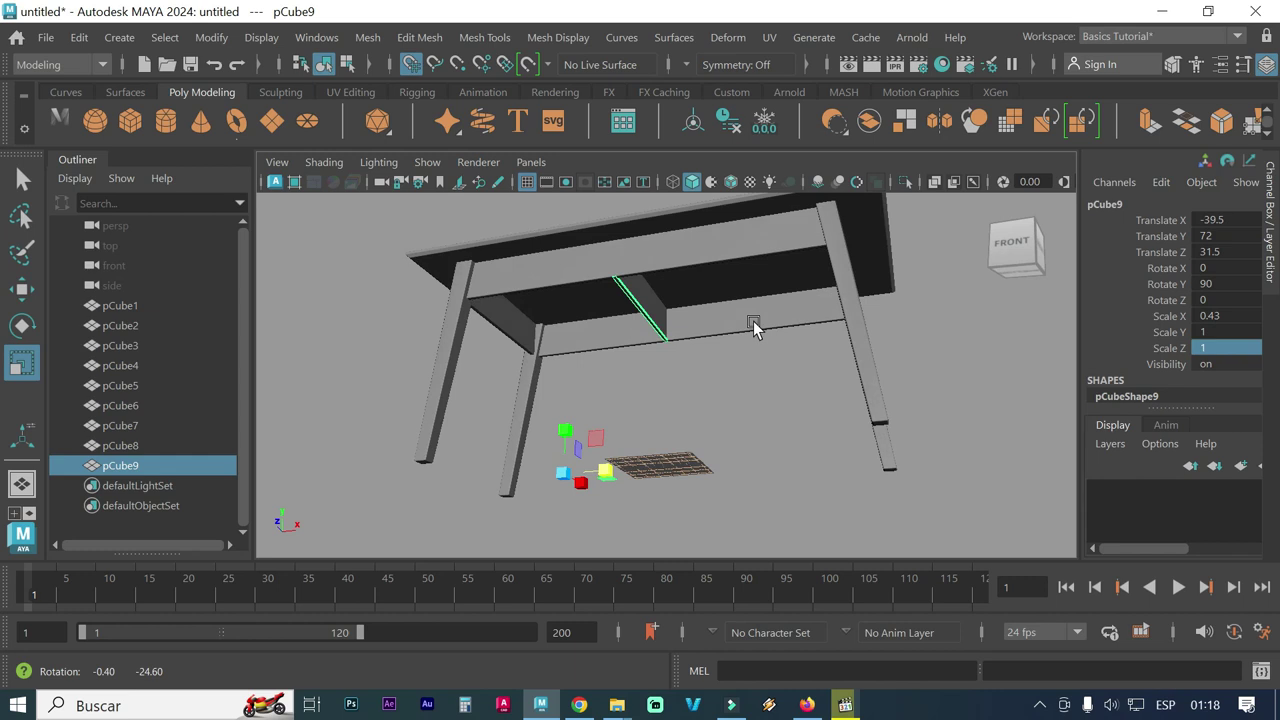
Undo pCube9's Scale Z back to -1 and enter pivot editing with Move
alt+drag(753, 321, 756, 324)
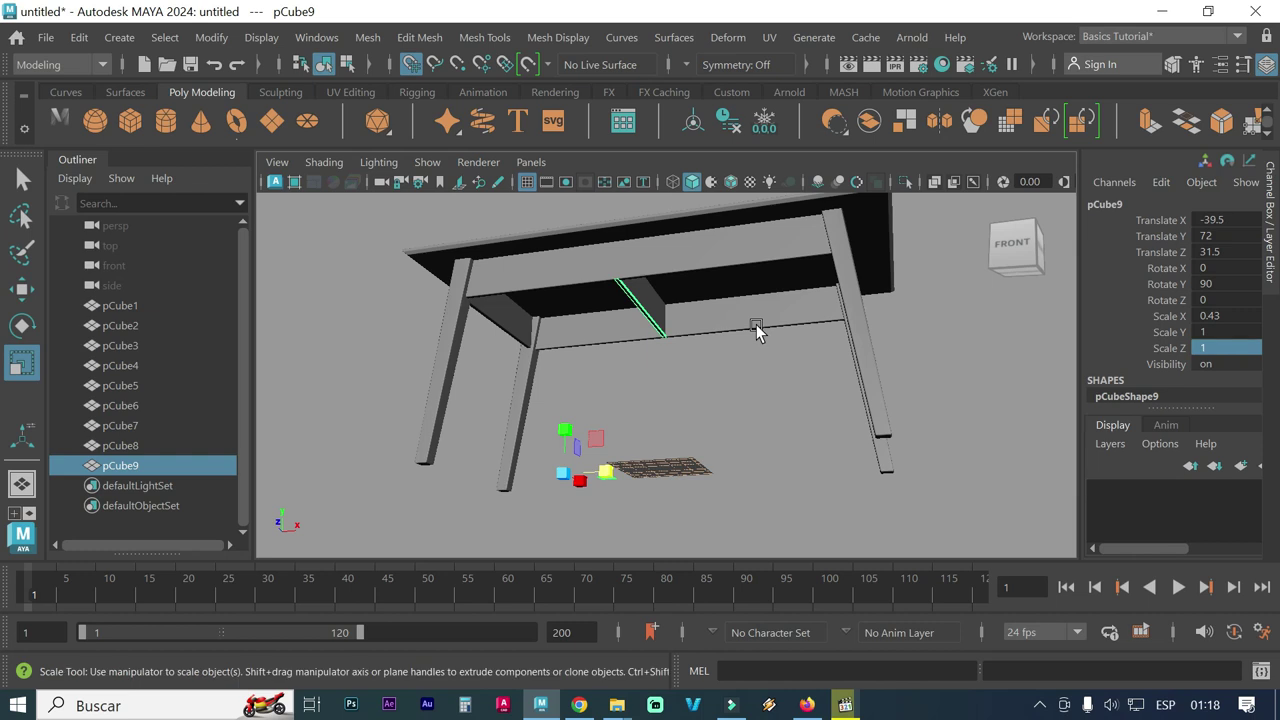
mouse_move(712, 363)
alt+mouse_down()
mouse_move(733, 395)
mouse_move(770, 395)
mouse_move(710, 407)
mouse_move(734, 406)
mouse_move(740, 391)
alt+mouse_up()
key(ctrl+z)
mouse_move(641, 411)
alt+mouse_down()
mouse_move(550, 410)
mouse_move(542, 422)
mouse_move(556, 405)
mouse_move(462, 407)
mouse_move(569, 409)
mouse_move(715, 367)
alt+mouse_up()
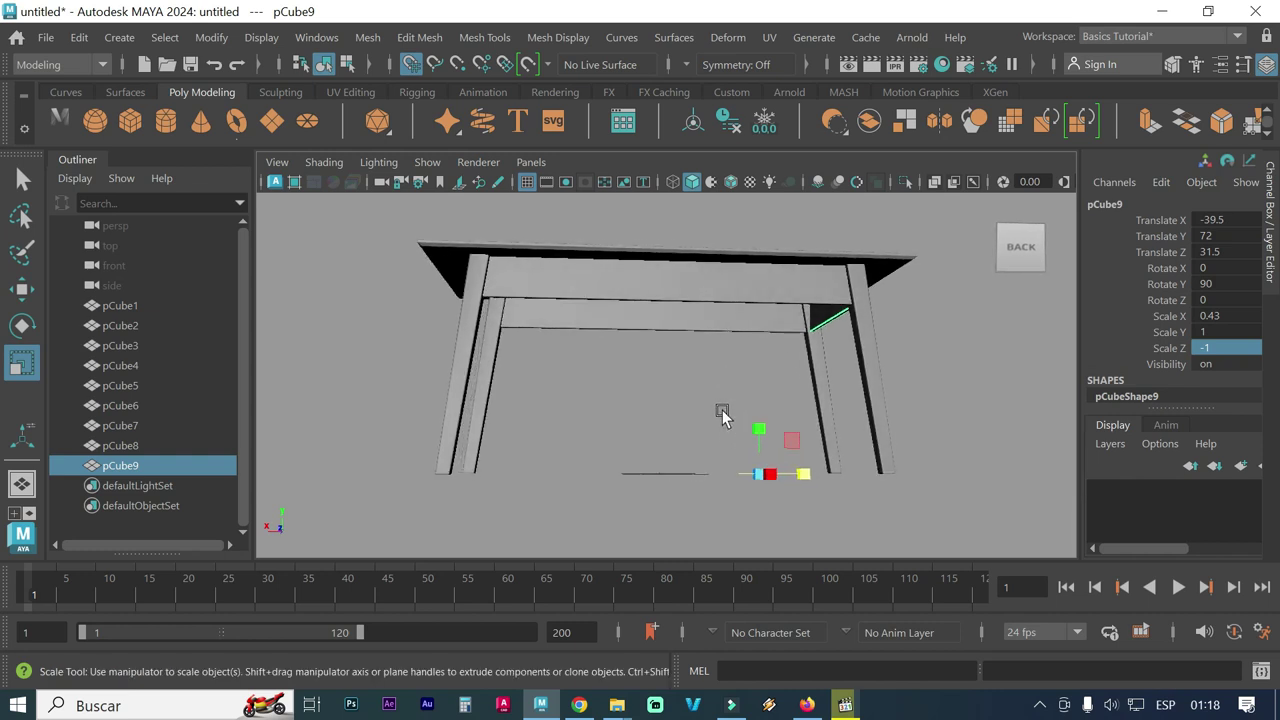
alt+middle_drag(722, 418, 660, 394)
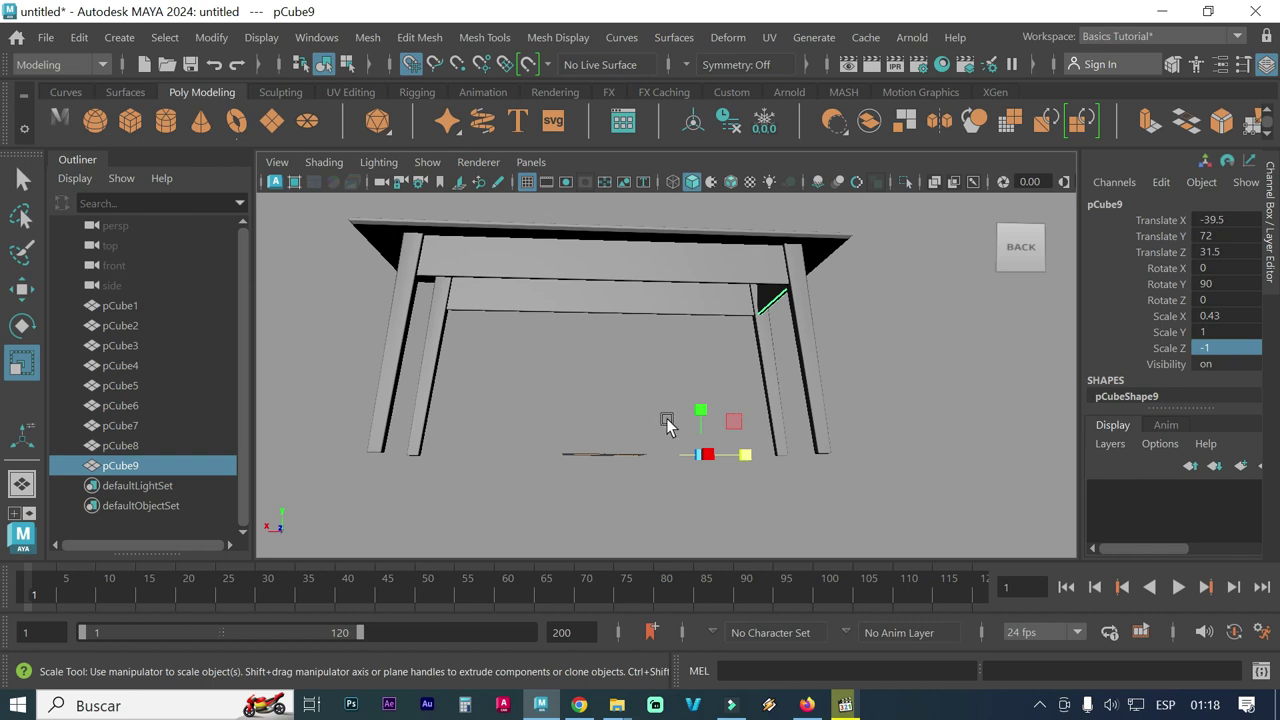
key(w)
key(d)
mouse_move(677, 451)
alt+mouse_down()
mouse_move(660, 491)
mouse_move(931, 418)
alt+mouse_up()
Frame pCube9 and drag its pivot onto the grid slab
alt+drag(833, 391, 834, 466)
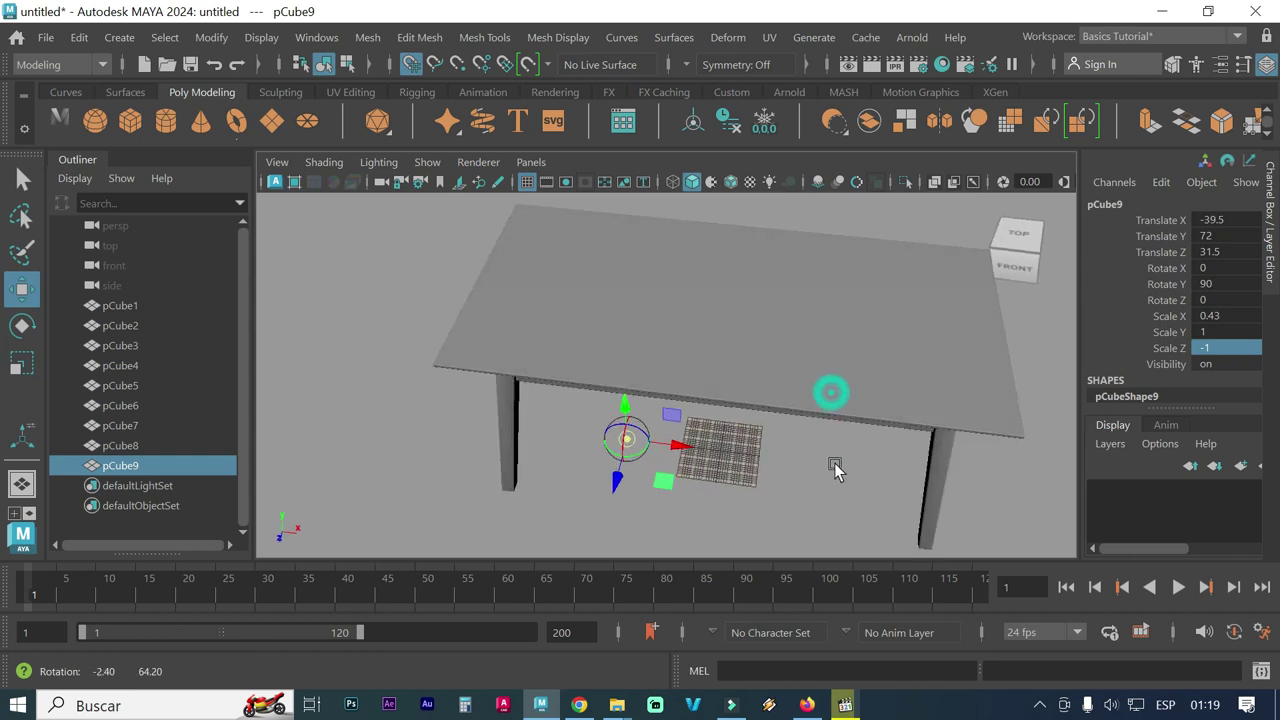
click(986, 204)
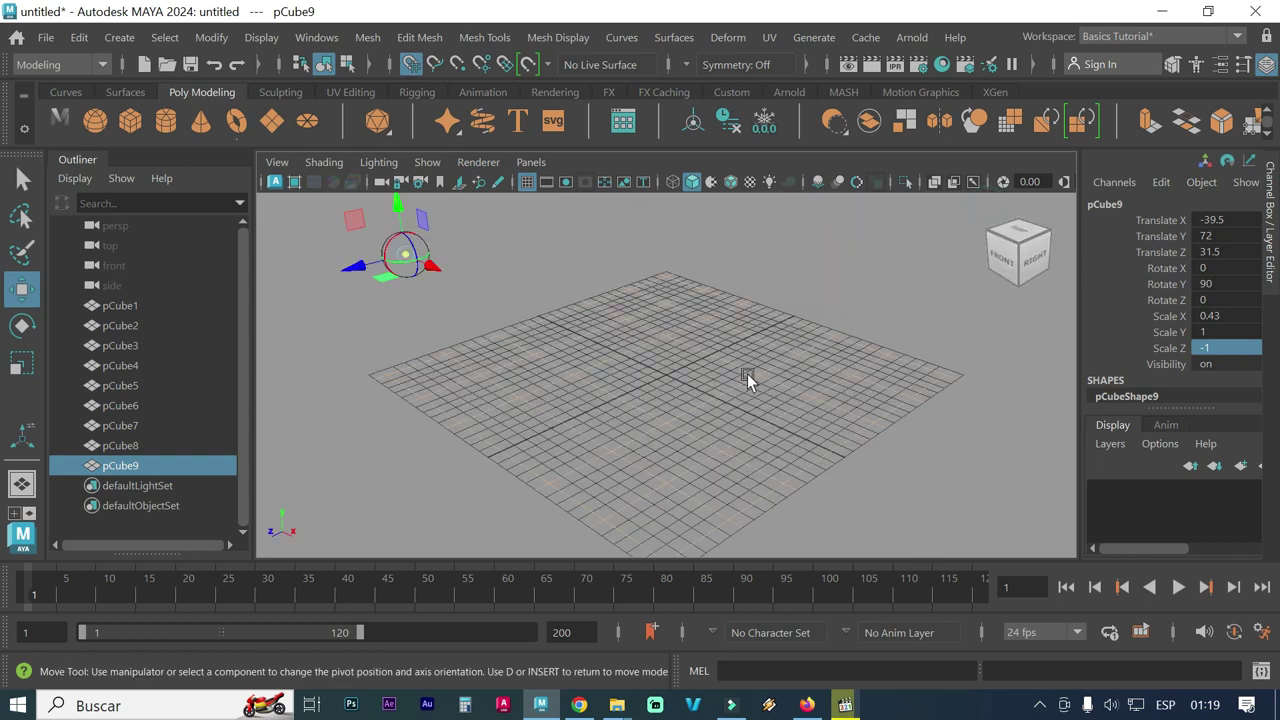
key(f)
mouse_move(705, 426)
alt+mouse_down()
mouse_move(720, 320)
mouse_move(677, 223)
mouse_move(696, 347)
mouse_move(757, 449)
alt+mouse_up()
alt+right_drag(757, 449, 756, 330)
scroll(756, 330, up, 1)
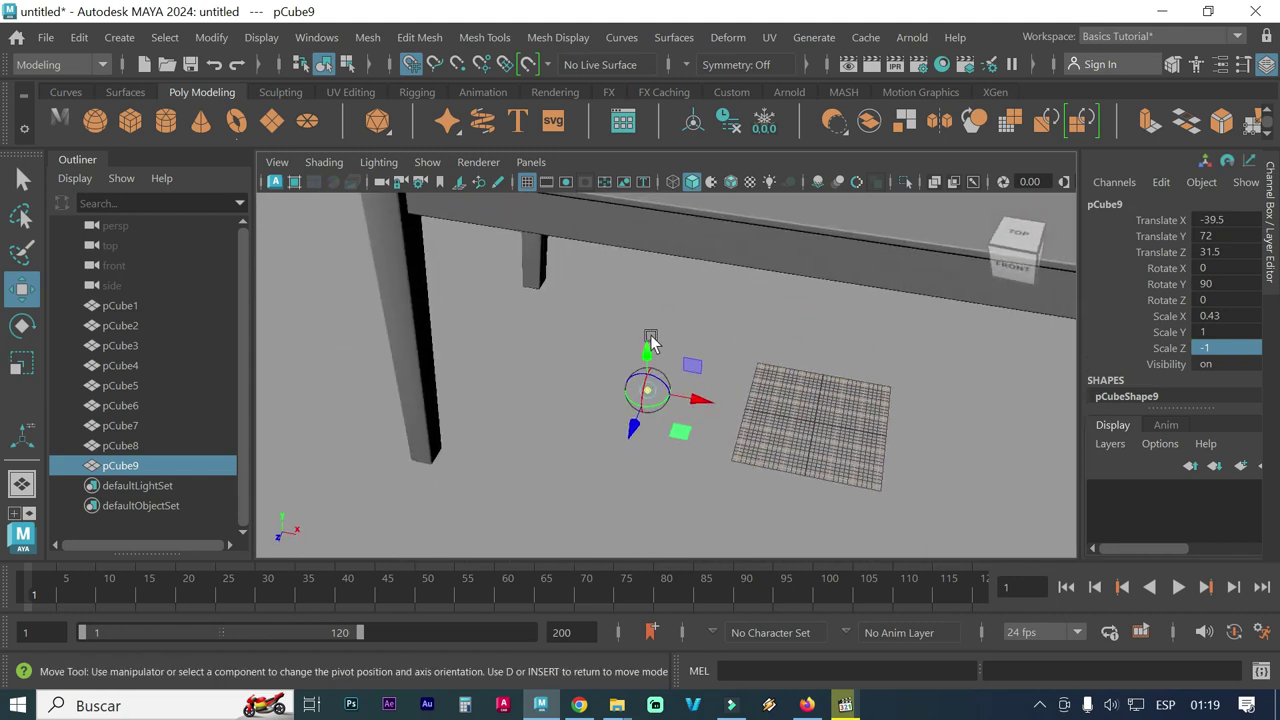
scroll(722, 300, up, 2)
alt+middle_drag(829, 363, 580, 277)
drag(449, 337, 684, 381)
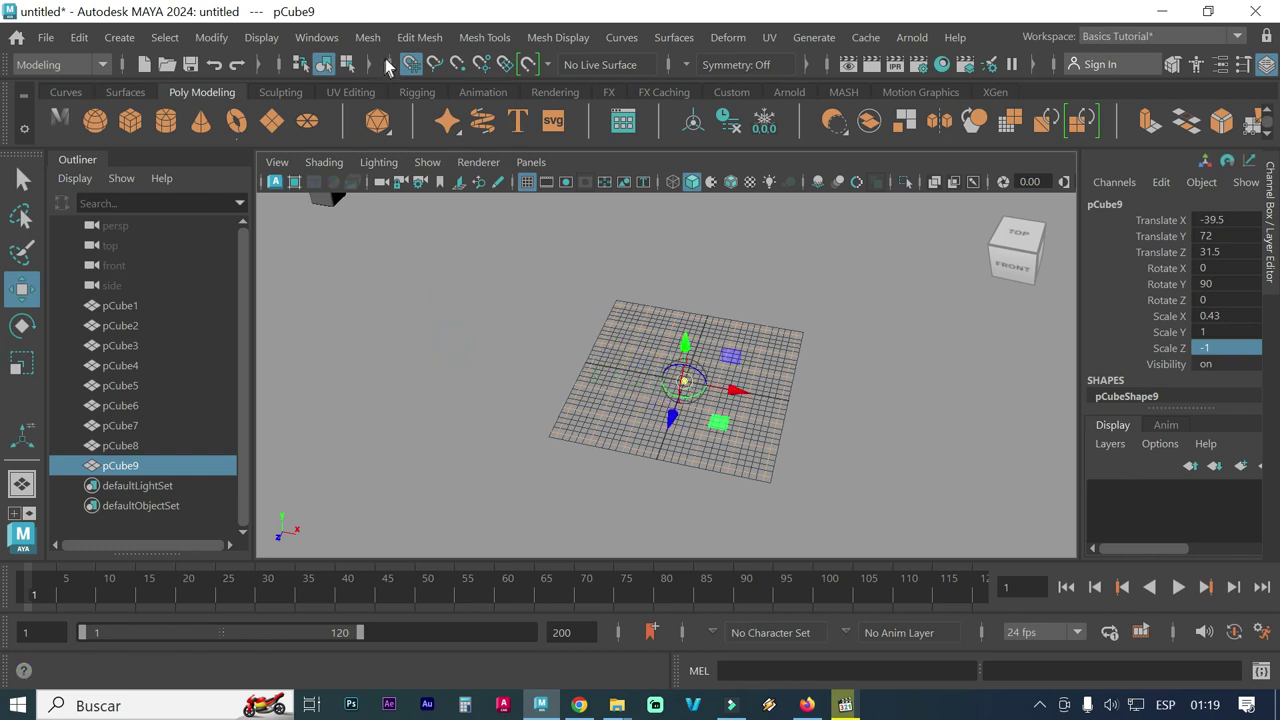
Look up under the table and snap pCube9's pivot to the table edge
scroll(640, 390, up, 1)
scroll(720, 410, up, 2)
scroll(776, 410, up, 2)
scroll(709, 400, up, 1)
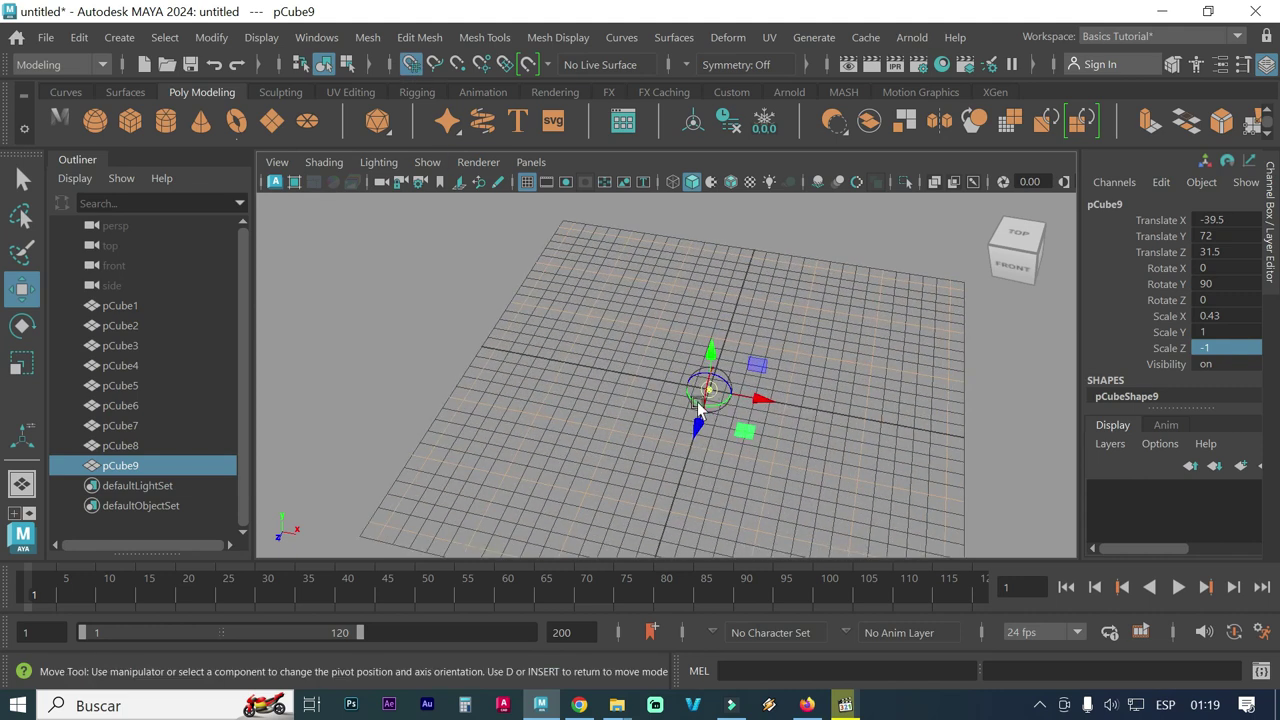
scroll(625, 418, down, 3)
scroll(625, 418, down, 2)
scroll(625, 418, down, 2)
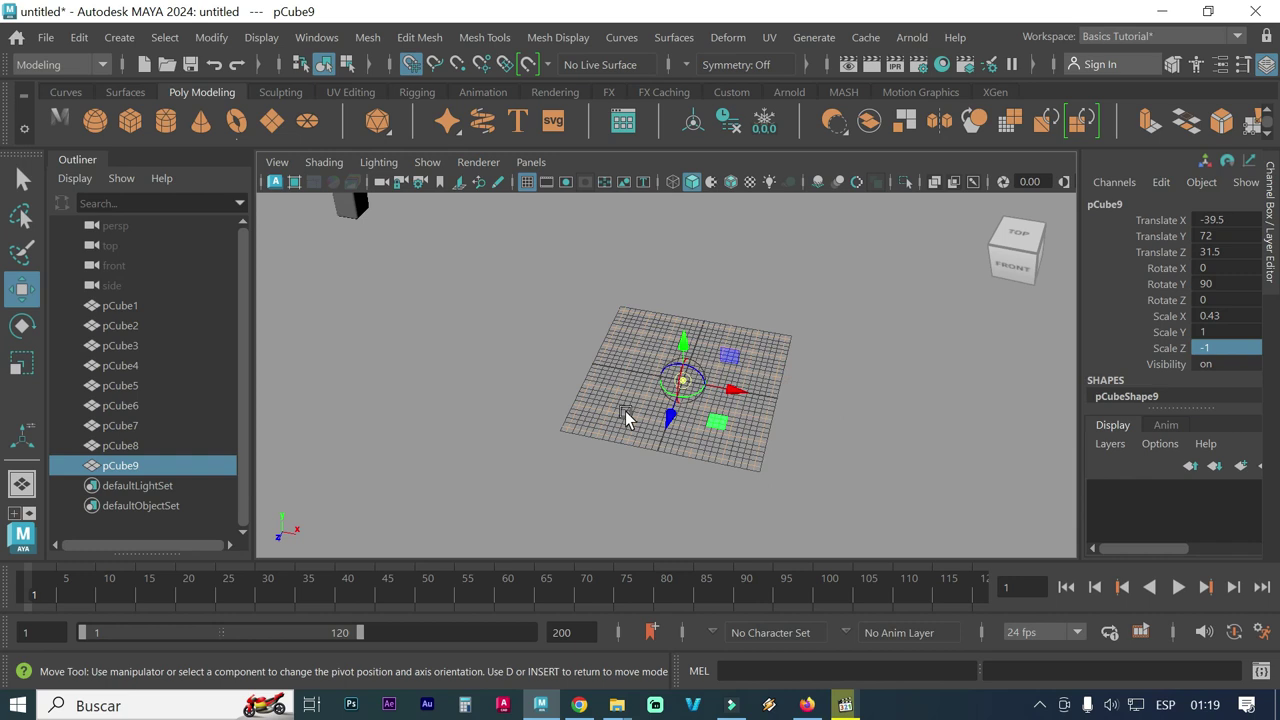
scroll(625, 418, down, 3)
mouse_move(625, 418)
alt+mouse_down()
mouse_move(484, 316)
mouse_move(480, 331)
alt+mouse_up()
key(d)
click(606, 320)
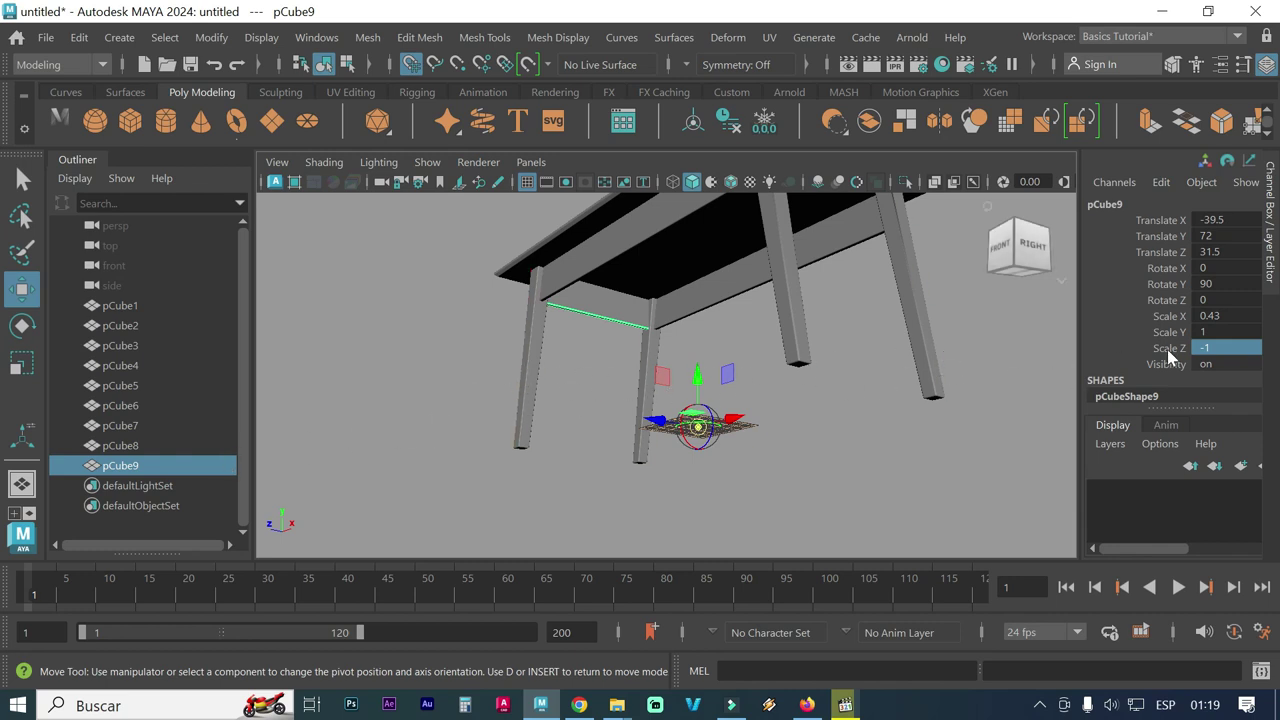
Set pCube9's Scale Z to 1 and snap its pivot to the front edge's centre
double_click(1227, 346)
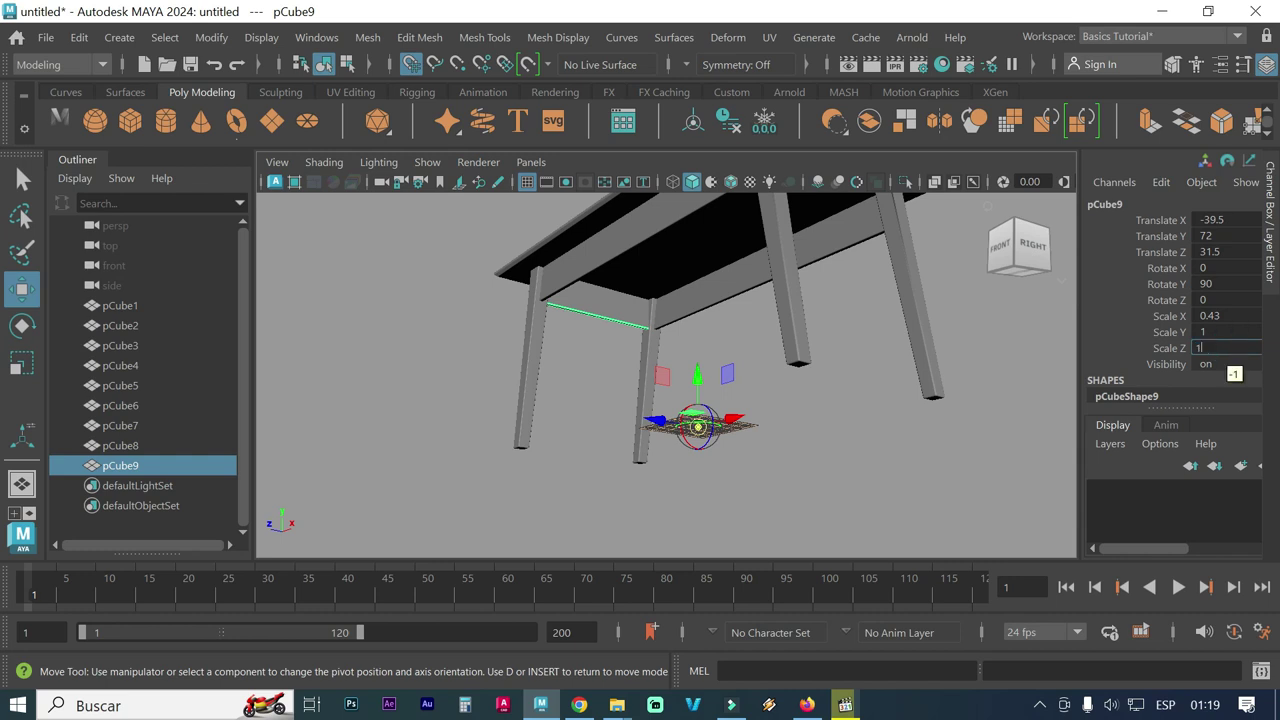
alt+drag(827, 281, 823, 357)
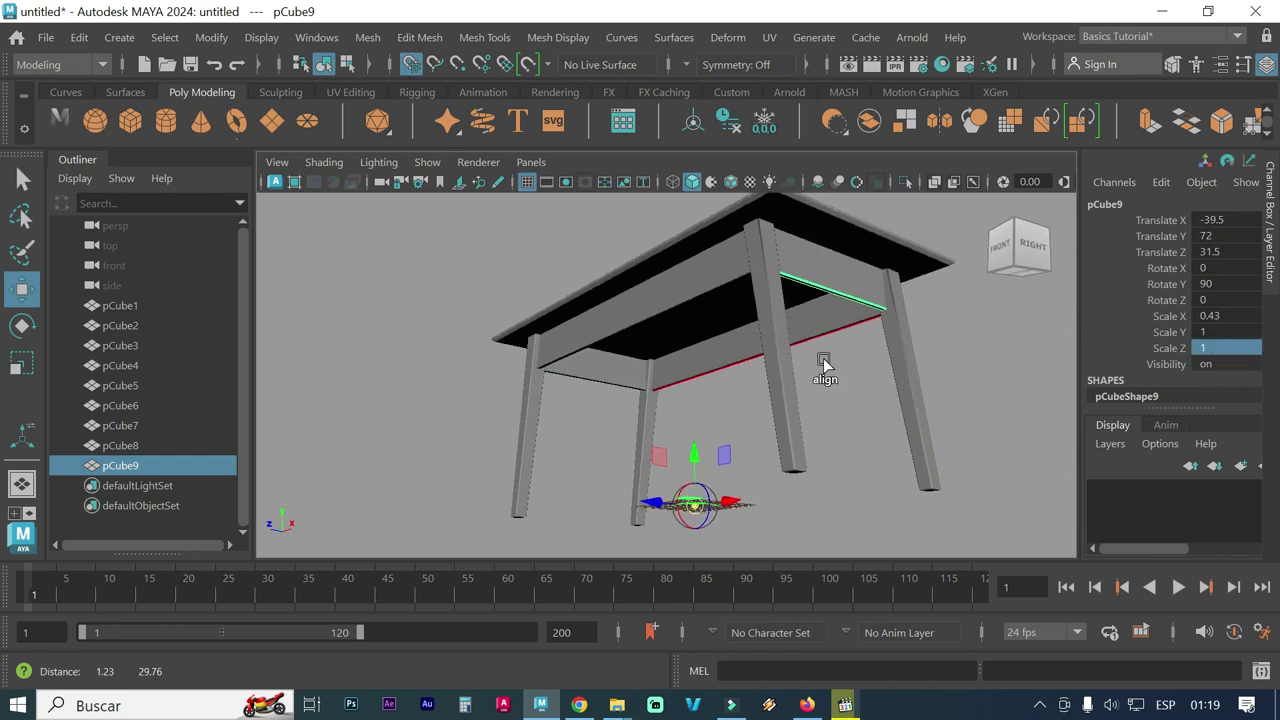
mouse_move(694, 337)
alt+mouse_down()
mouse_move(790, 374)
mouse_move(794, 349)
alt+mouse_up()
alt+drag(686, 366, 682, 335)
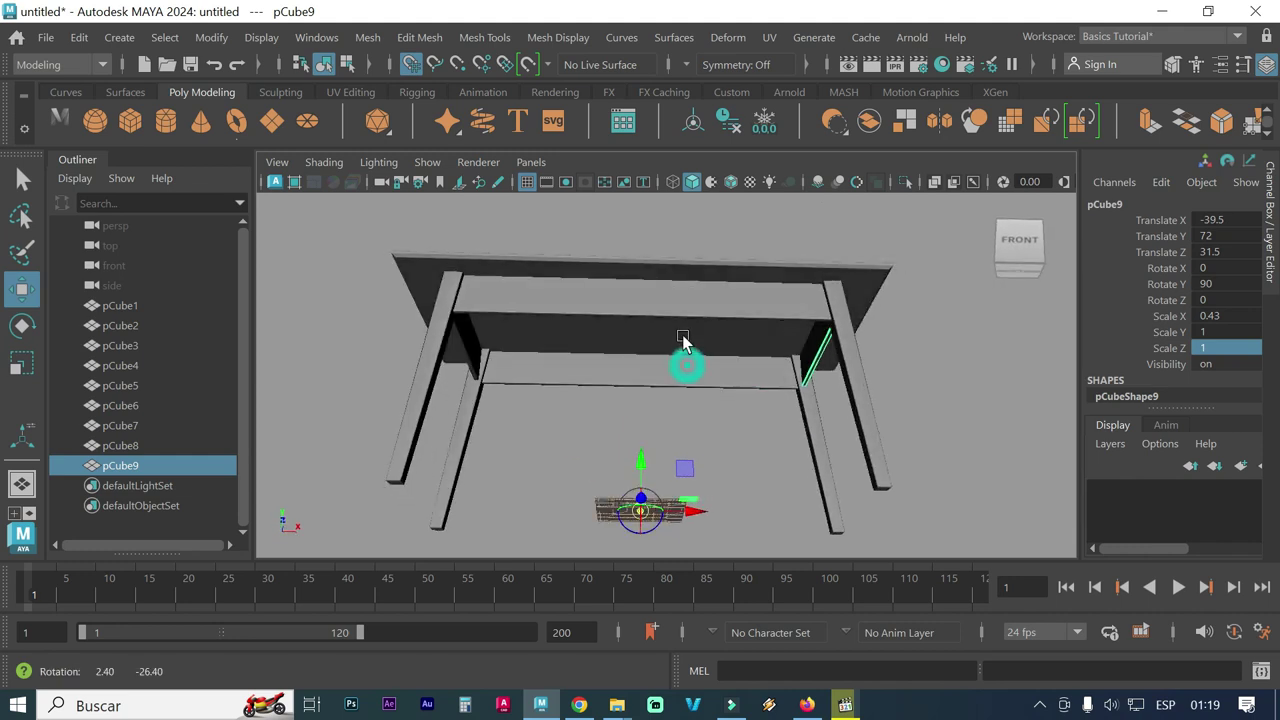
click(535, 379)
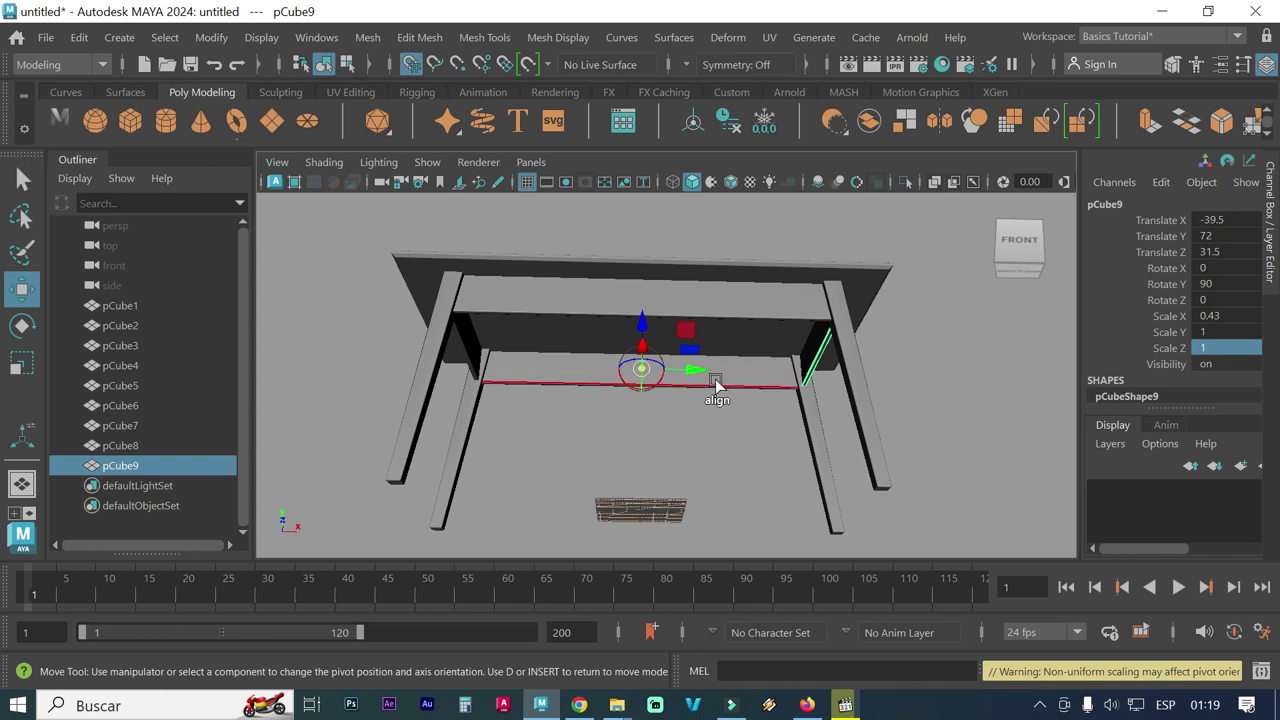
Leave pivot editing without changes and center the pivot of the pCube8 side apron
right_click(728, 389)
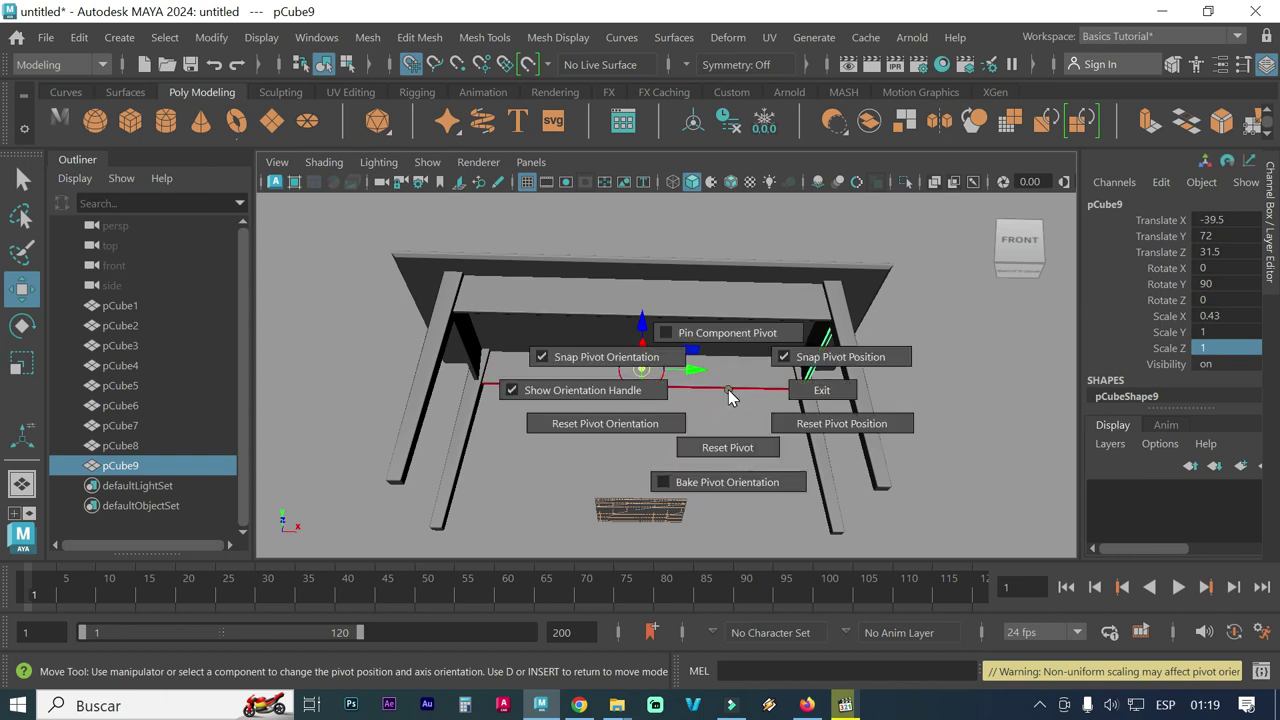
click(728, 389)
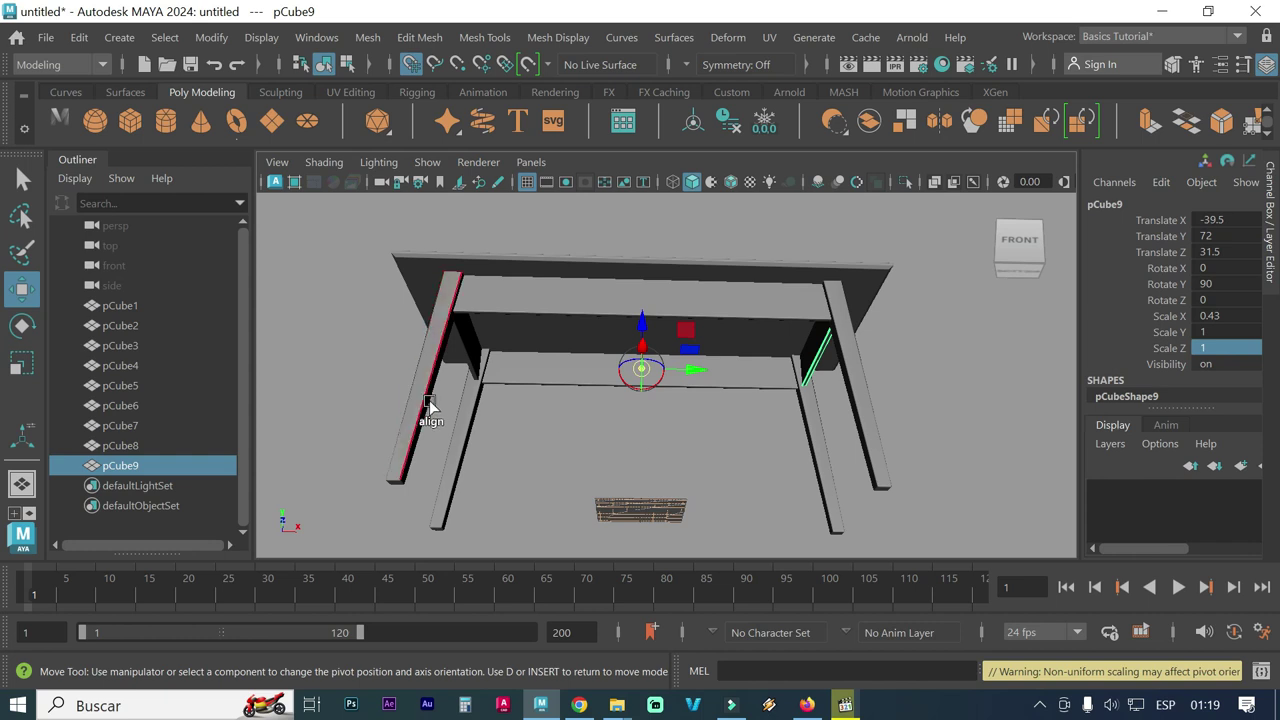
key(d)
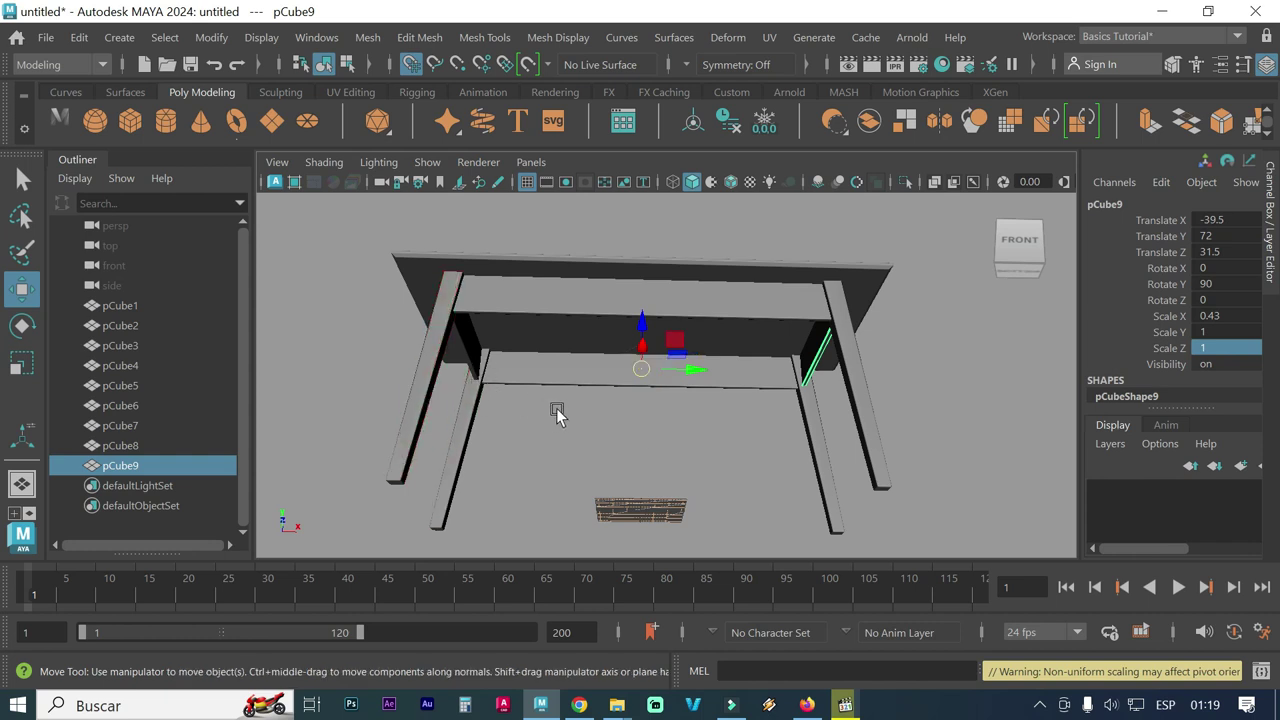
click(560, 384)
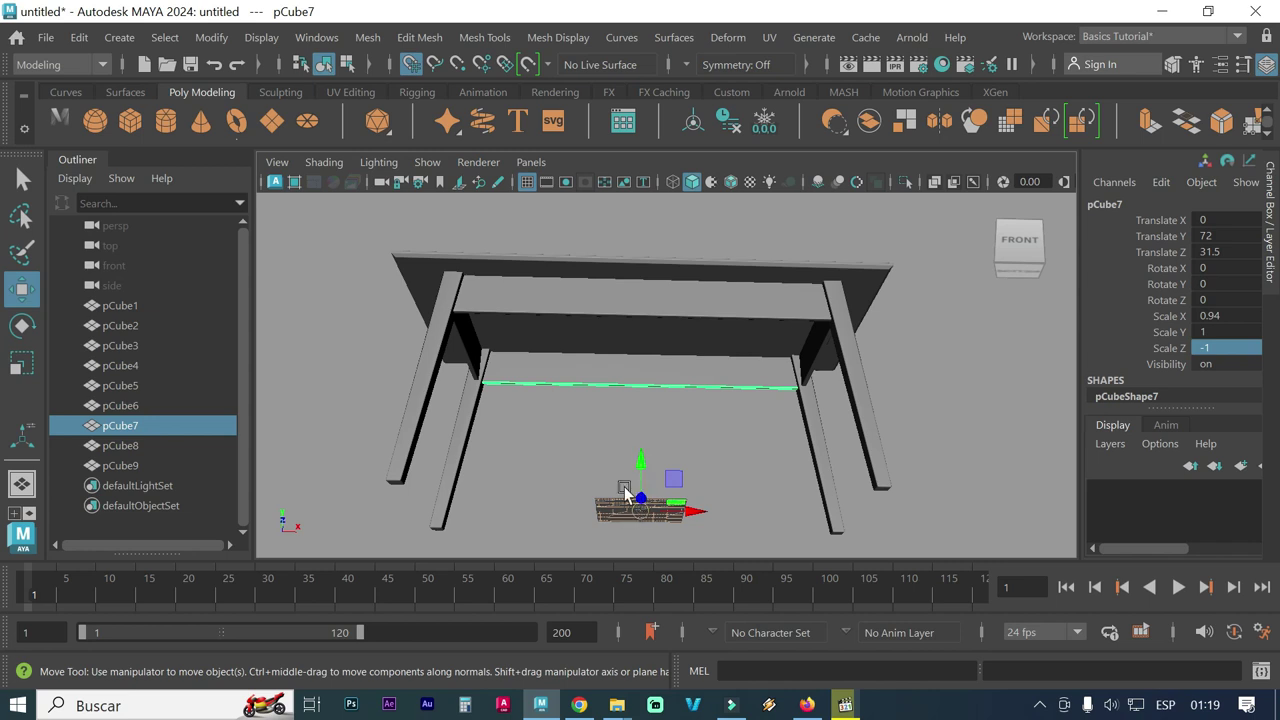
click(535, 313)
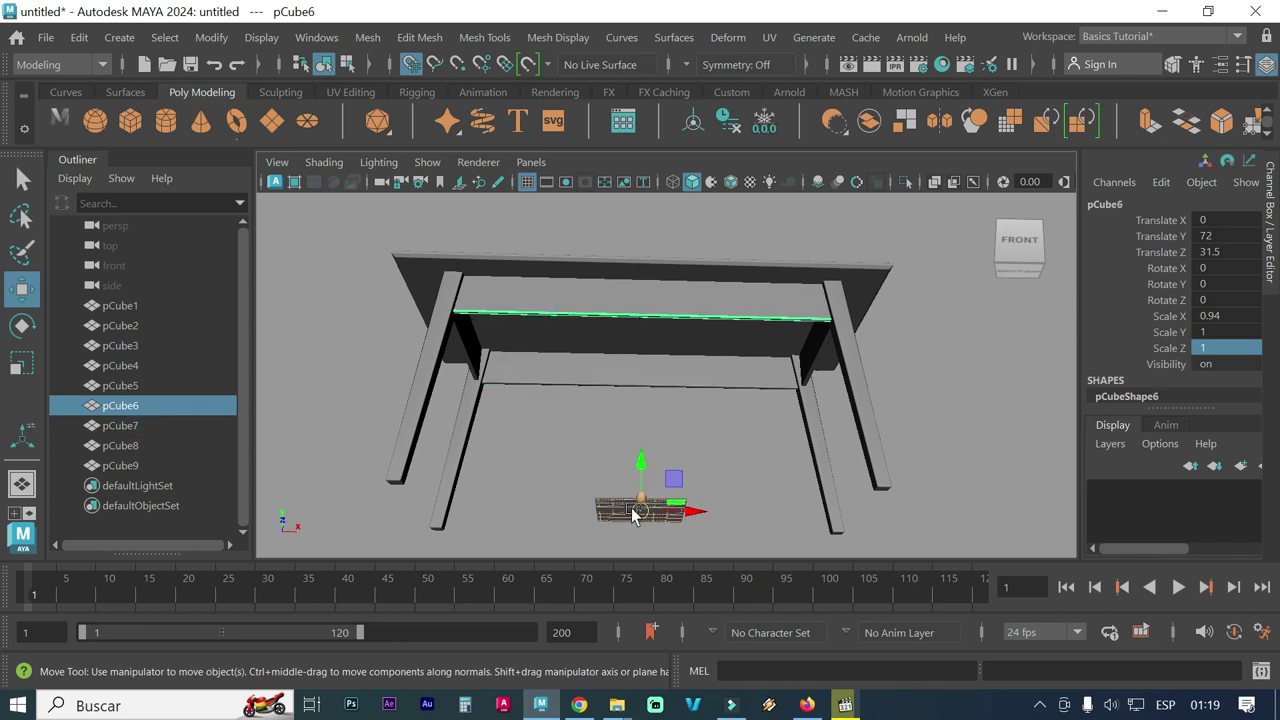
click(813, 361)
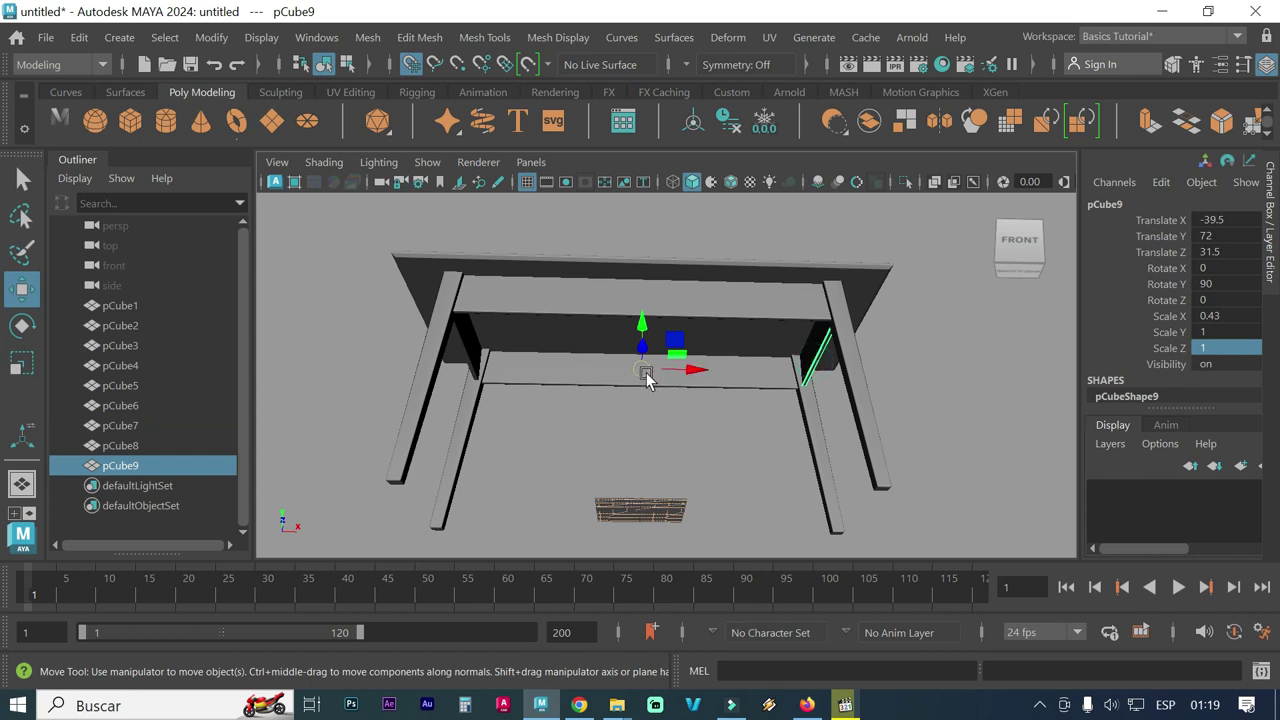
click(464, 347)
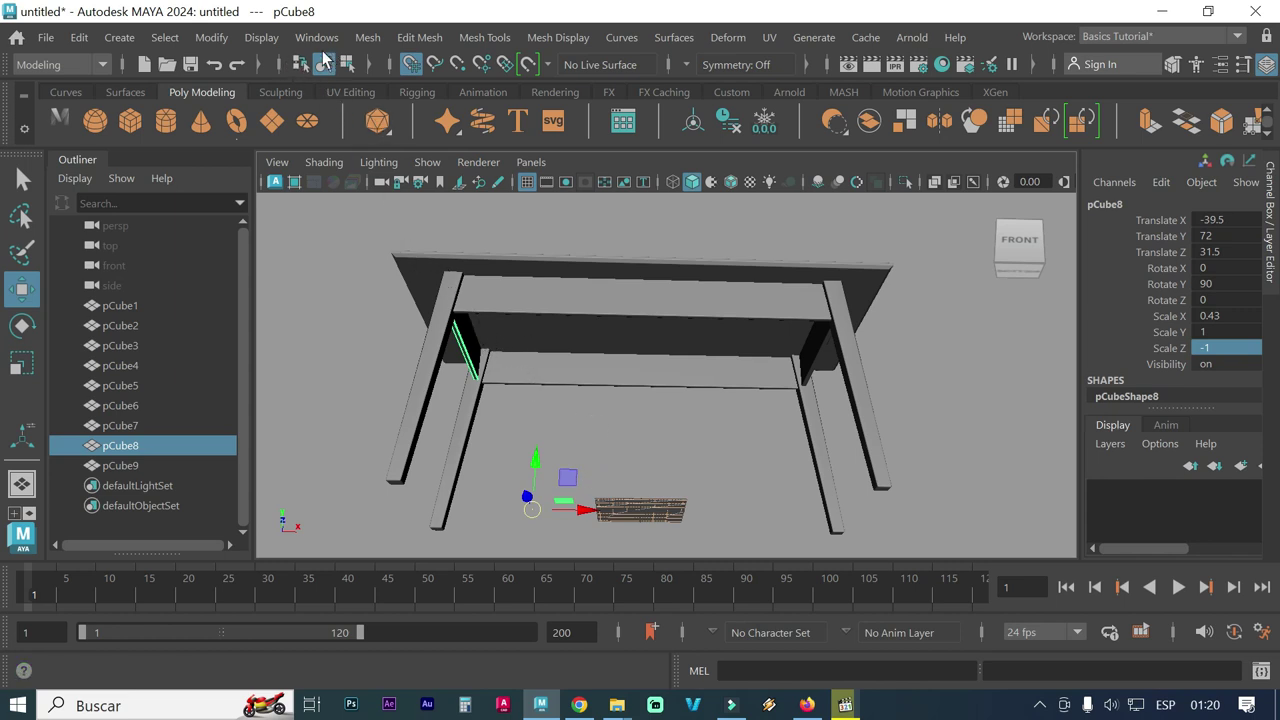
click(229, 40)
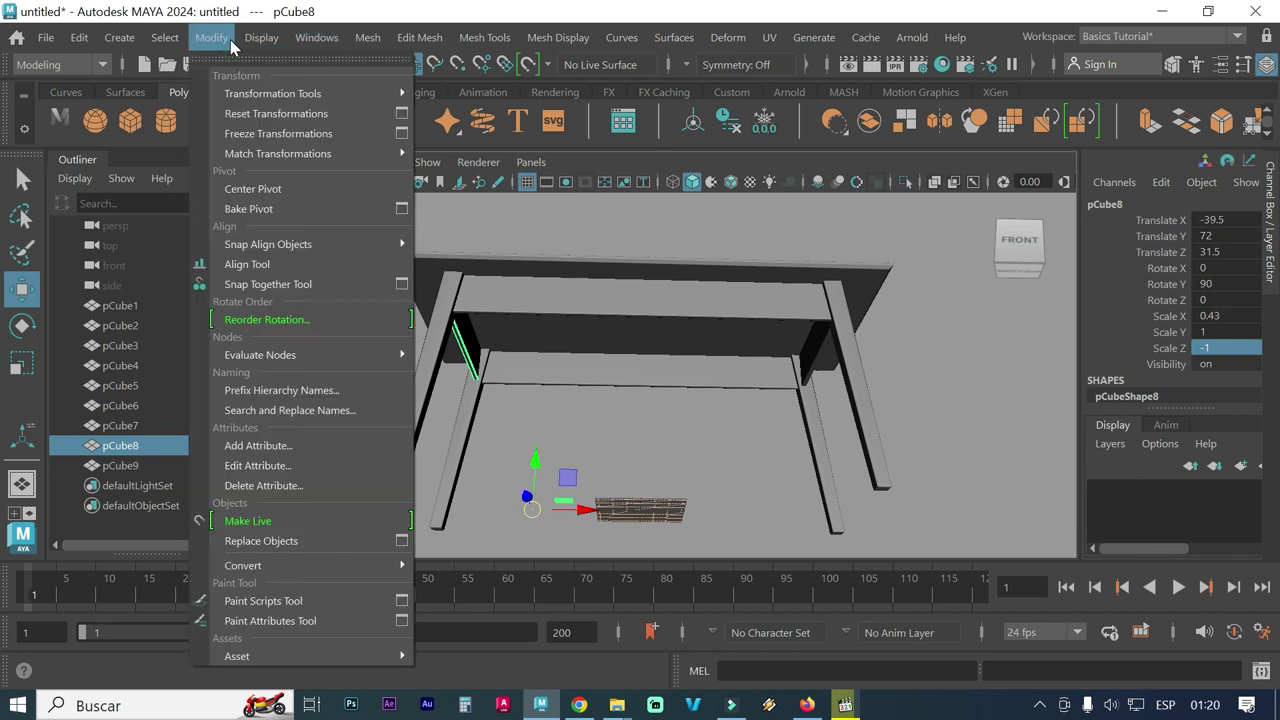
click(270, 190)
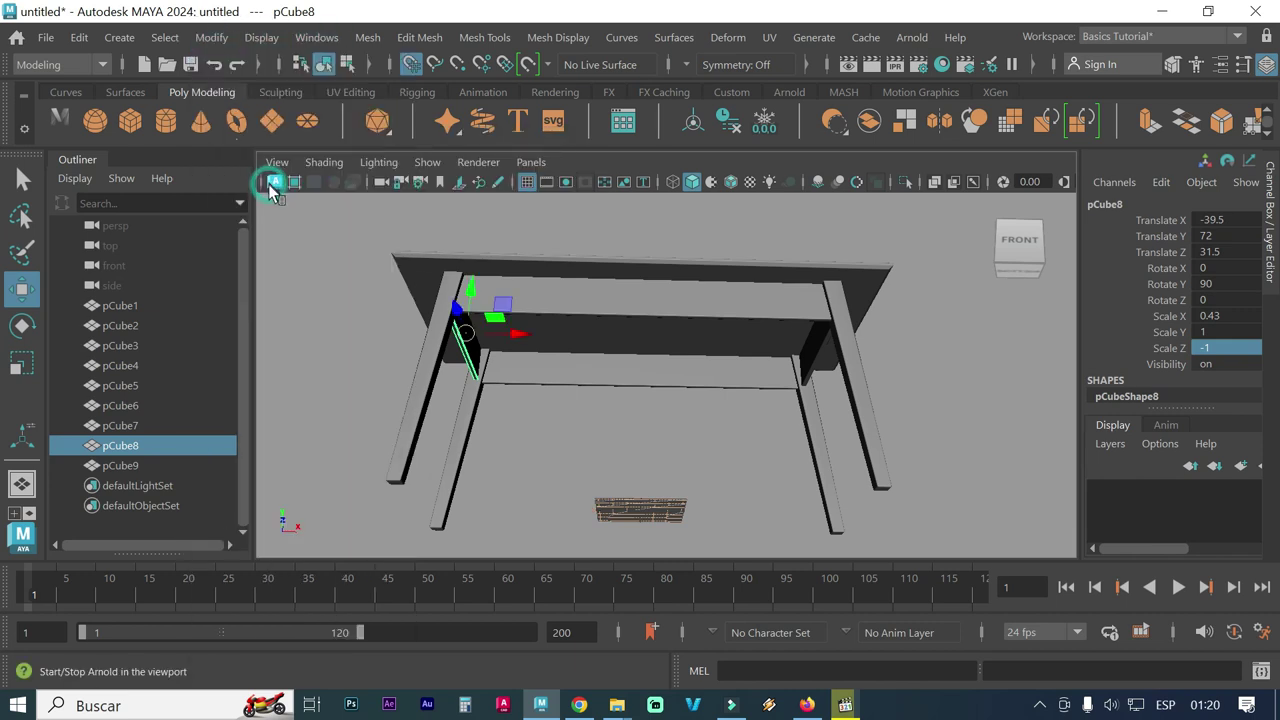
Center the pivots of the pCube6, pCube9 and pCube7 apron pieces
click(605, 315)
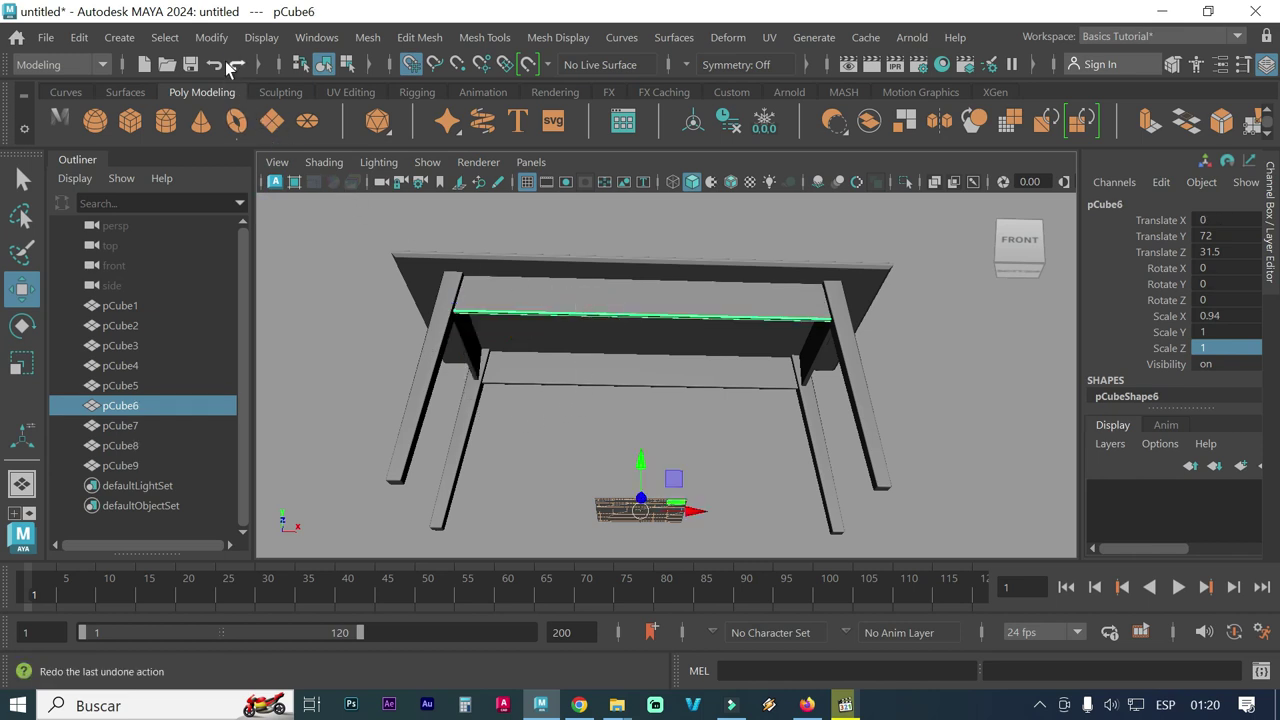
click(212, 37)
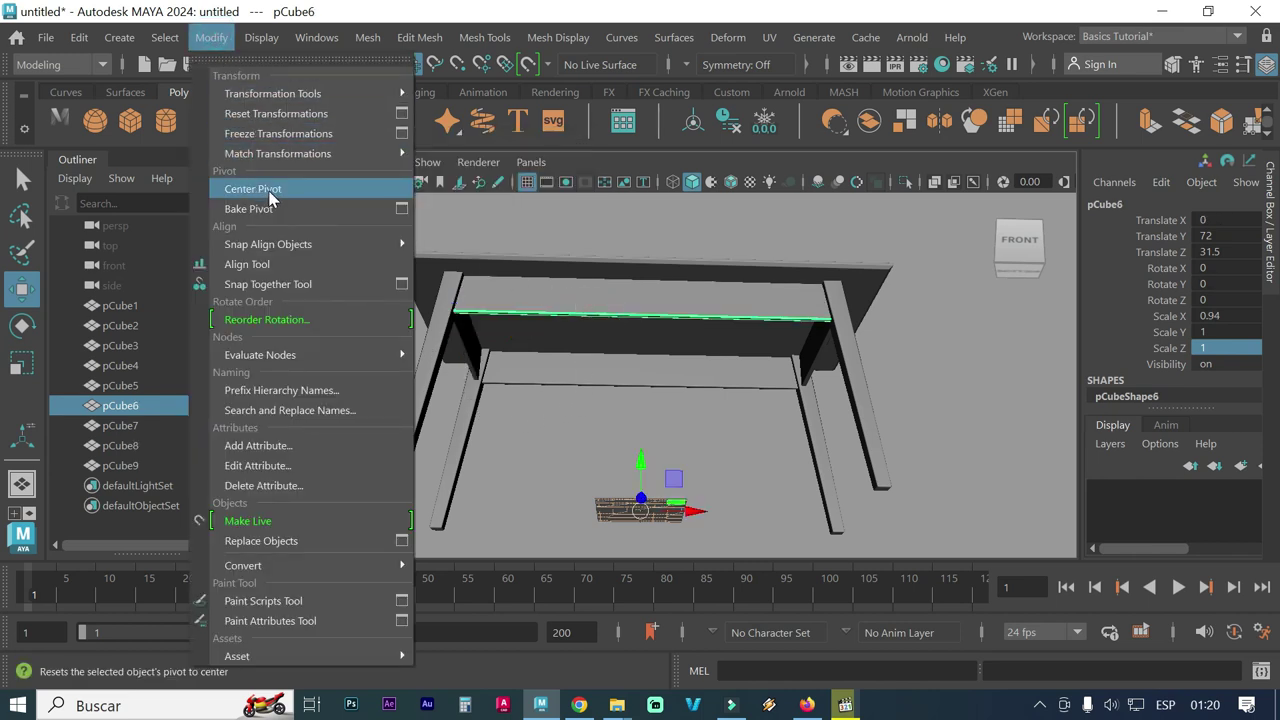
click(260, 190)
click(813, 357)
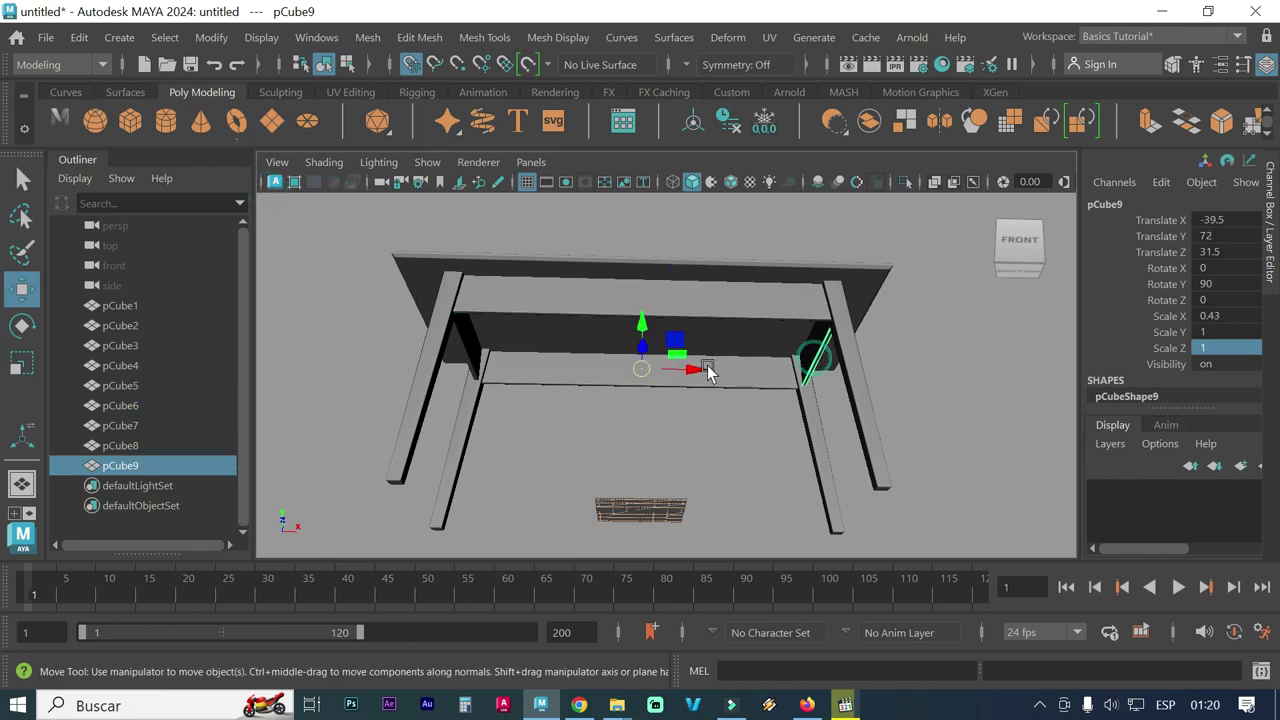
click(211, 37)
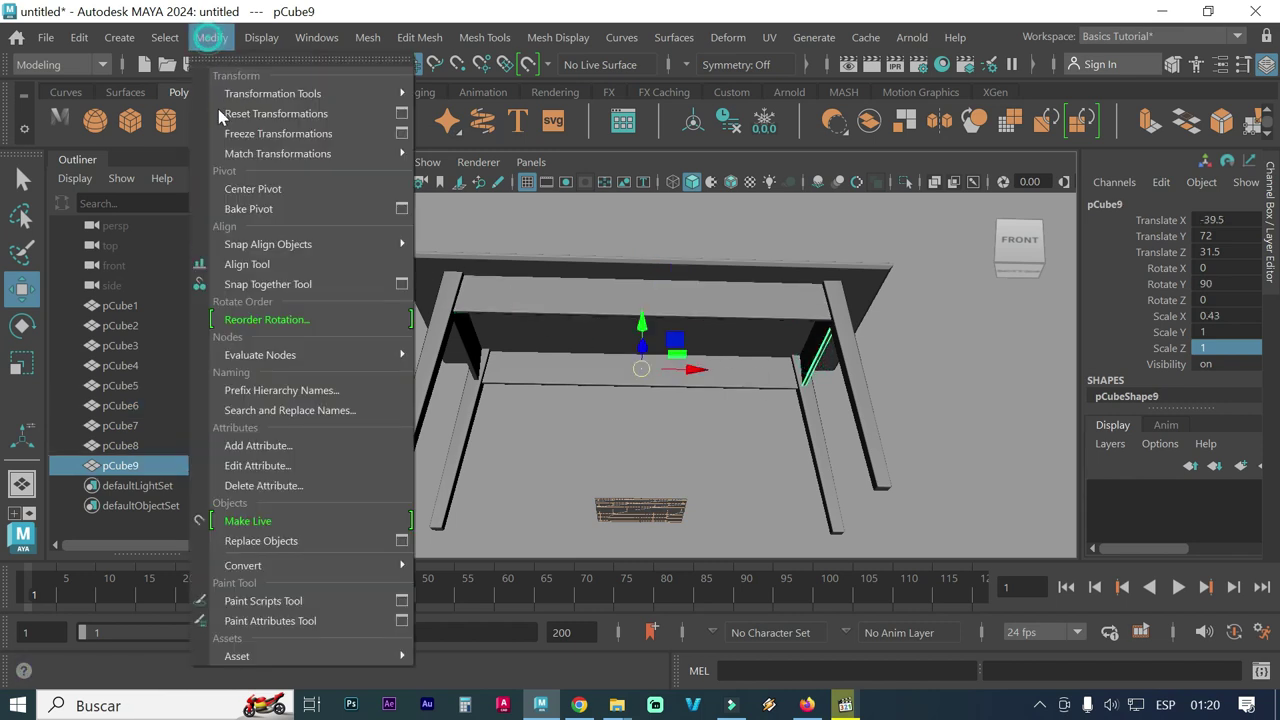
click(262, 190)
click(542, 360)
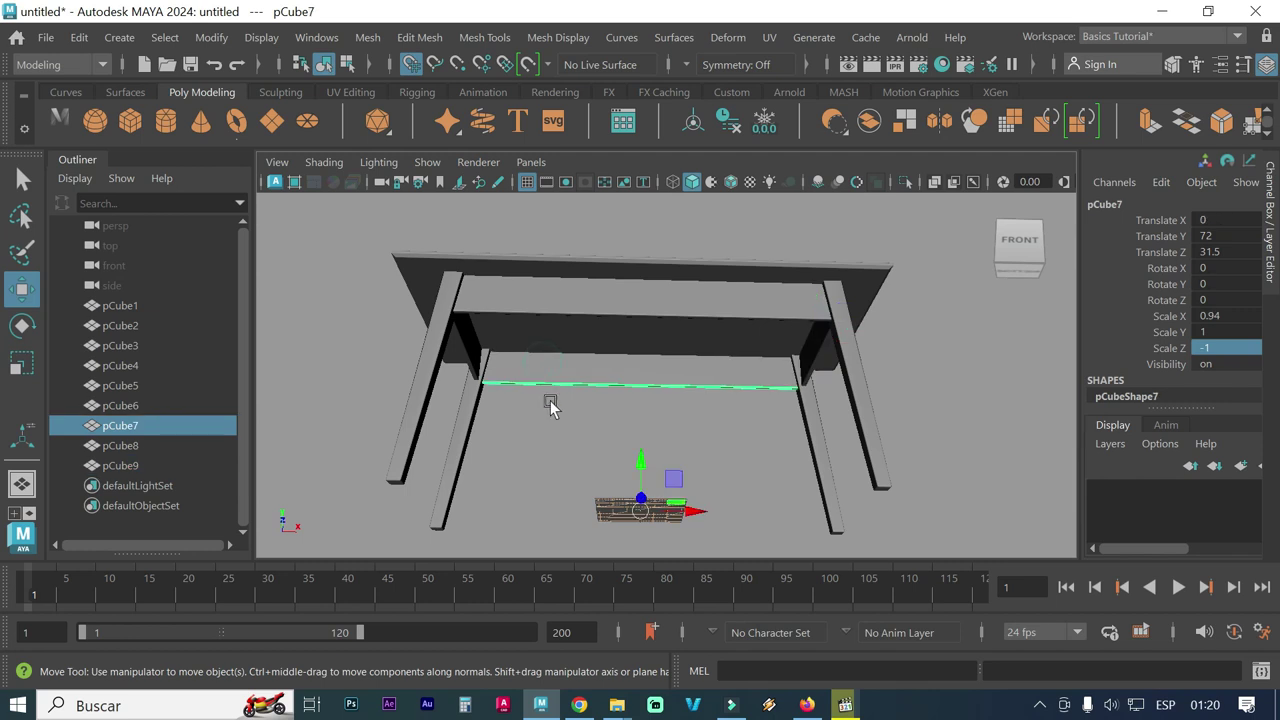
click(211, 37)
mouse_move(277, 153)
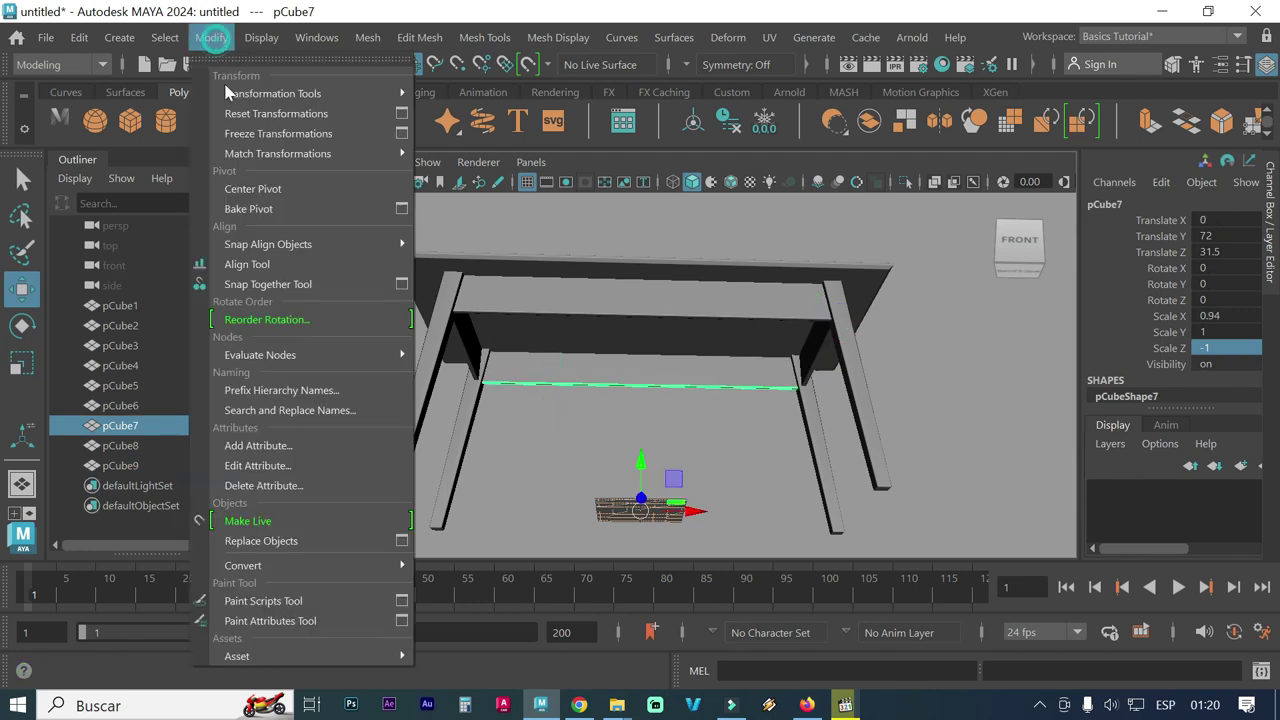
click(297, 187)
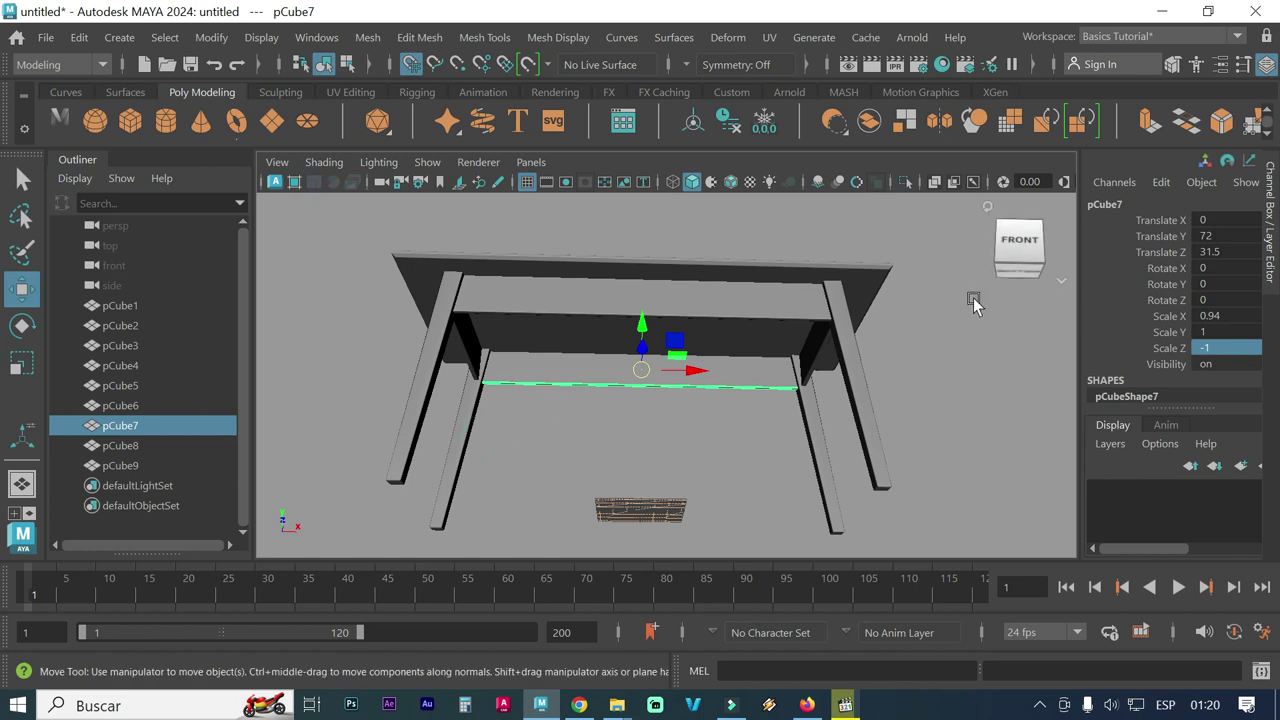
Frame the selected apron and orbit to a low angled view of the whole table
click(988, 212)
key(f)
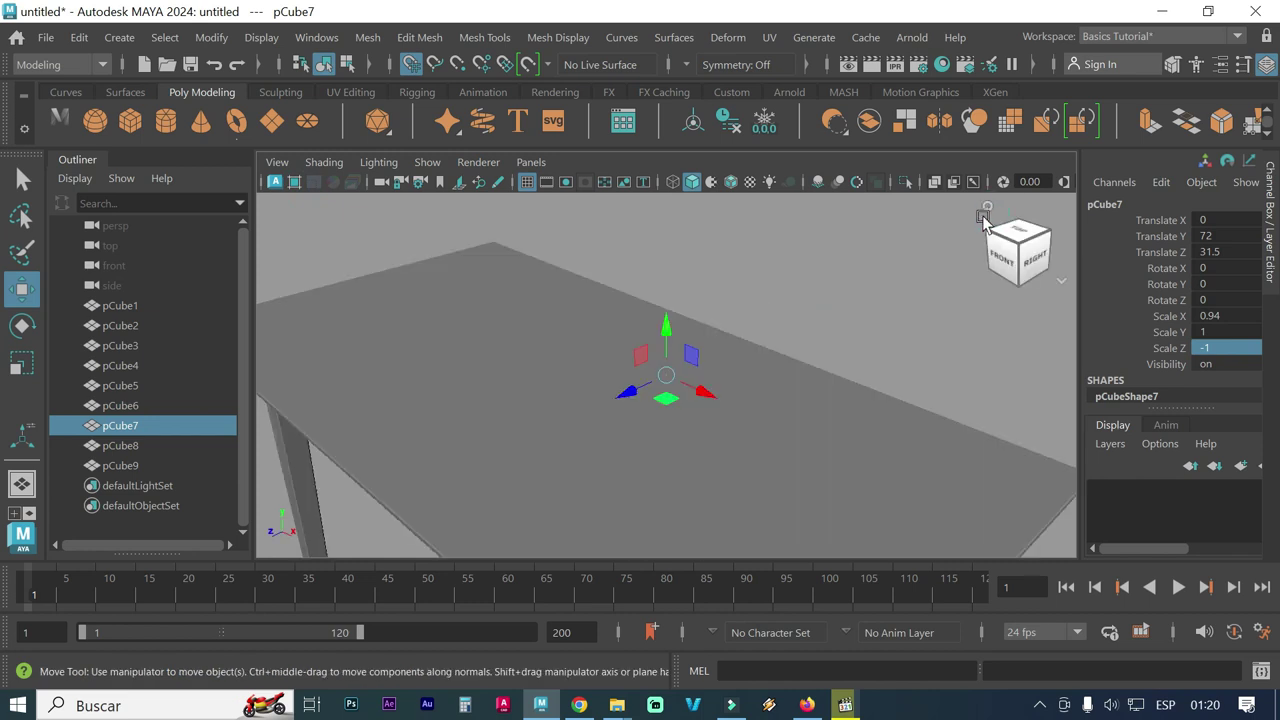
scroll(560, 320, down, 5)
alt+drag(616, 360, 686, 381)
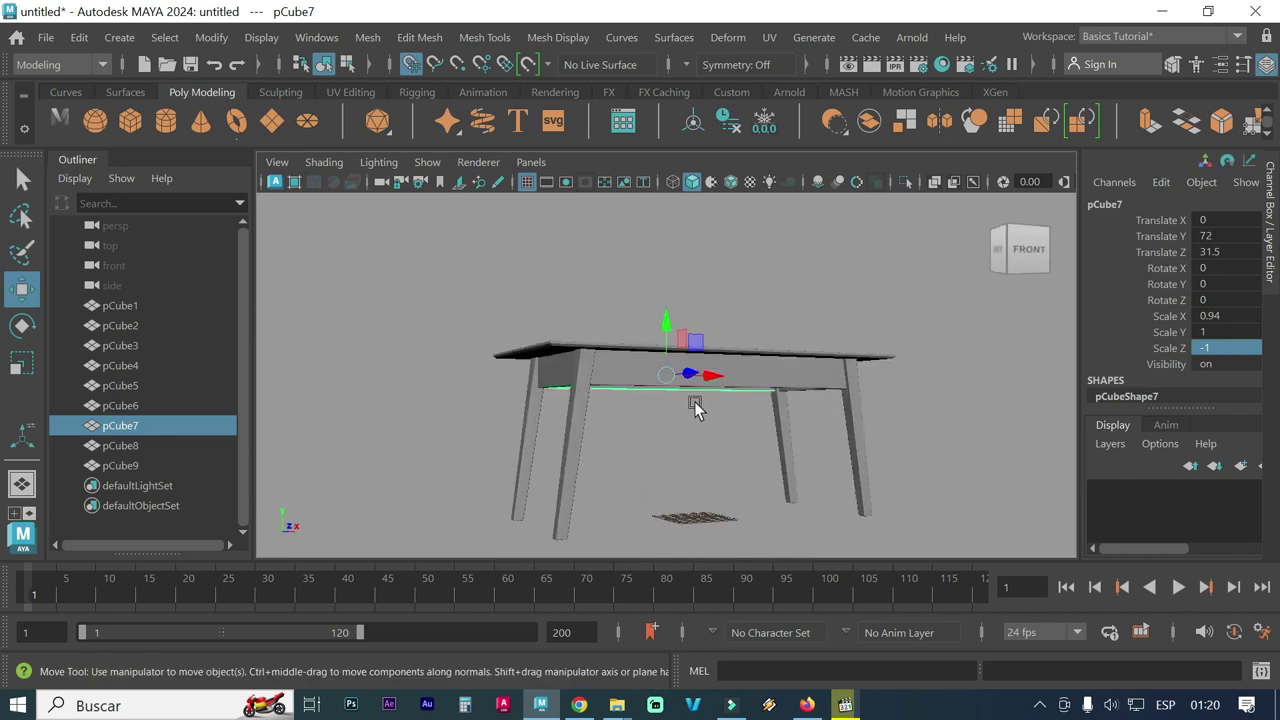
scroll(695, 408, up, 5)
scroll(781, 436, down, 5)
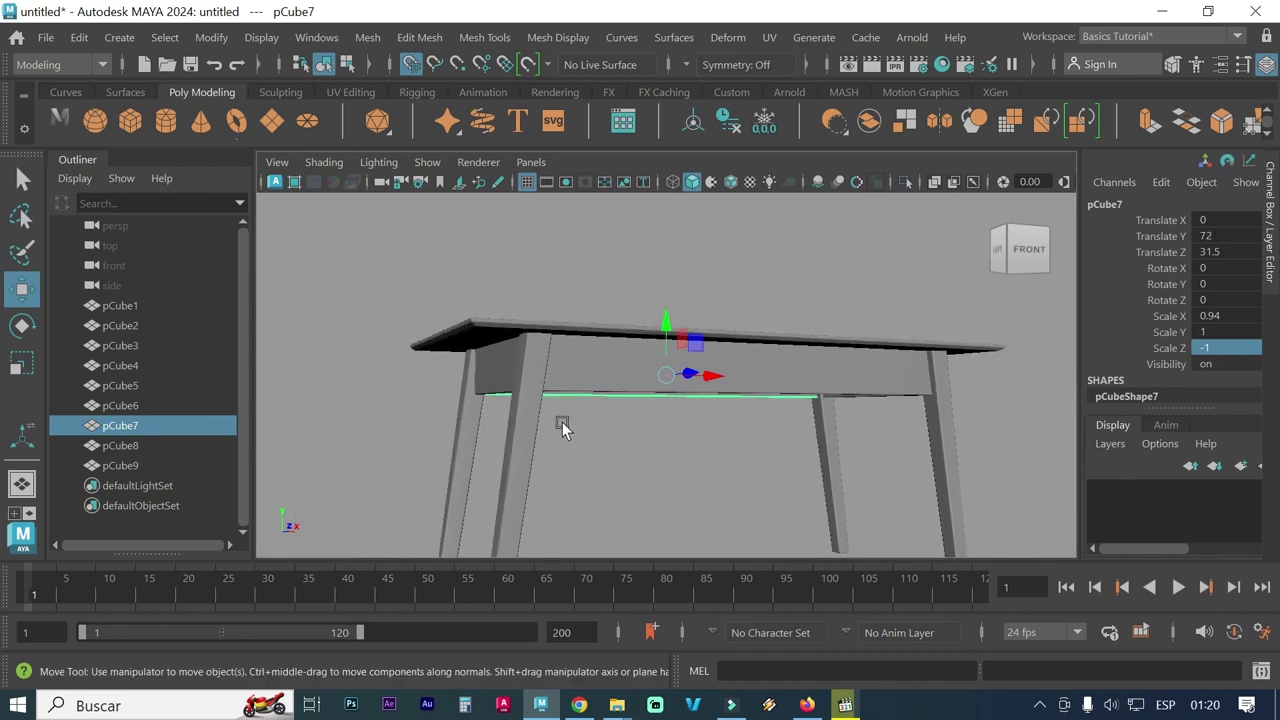
mouse_move(723, 474)
alt+mouse_down()
mouse_move(666, 394)
mouse_move(764, 406)
alt+mouse_up()
alt+right_drag(764, 406, 692, 416)
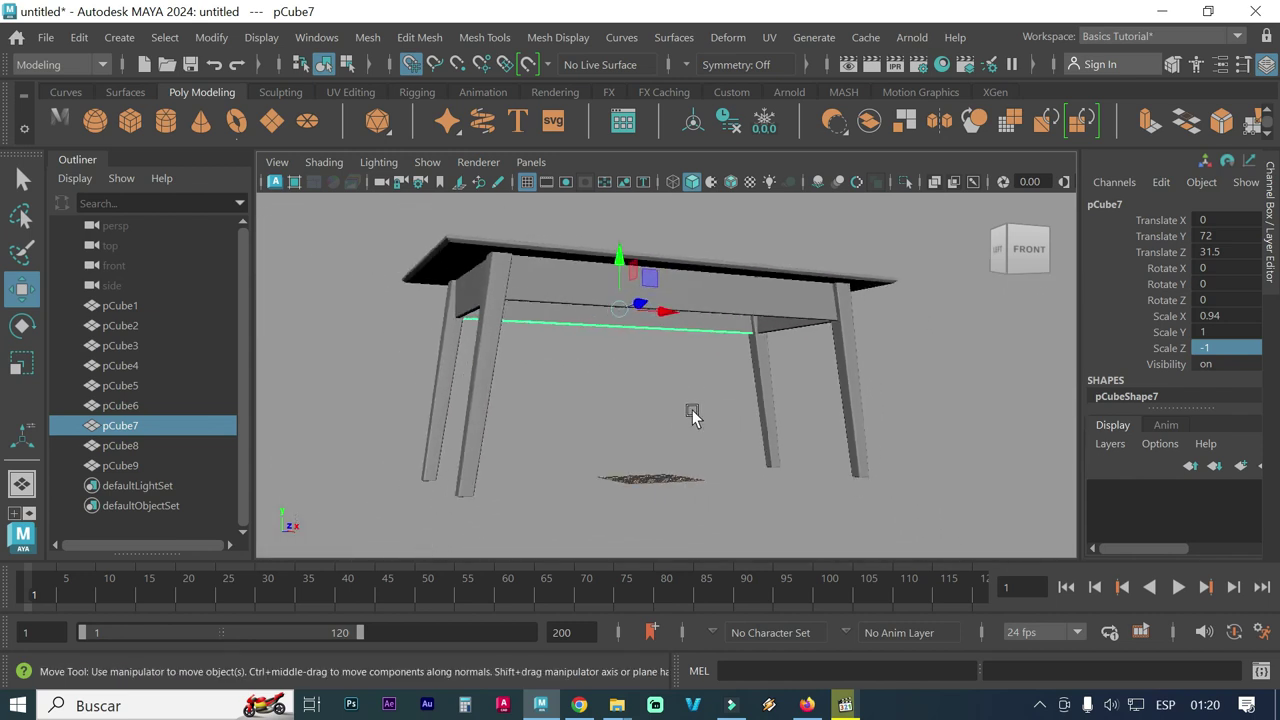